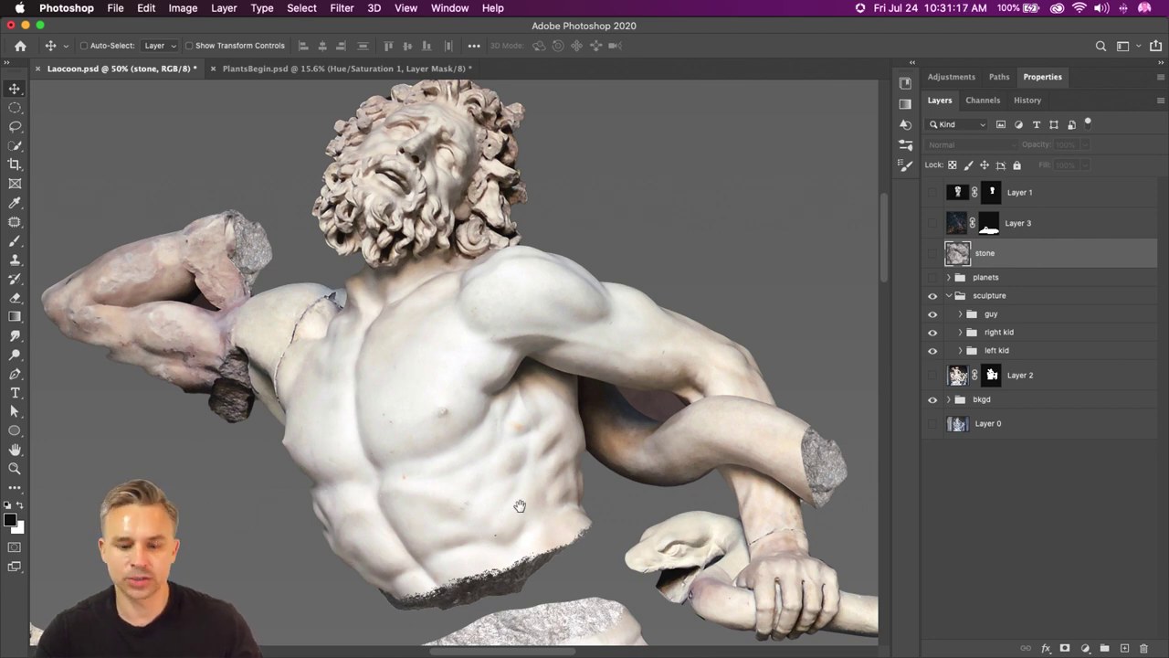
- Examine the separated sculpture fragments across the Laocoon composition, from the central torso to the surrounding figures
{"action": "scroll", "coordinate": [408, 377], "scroll_direction": "down", "scroll_amount": 5}
{"action": "scroll", "coordinate": [548, 548], "scroll_direction": "up", "scroll_amount": 5}
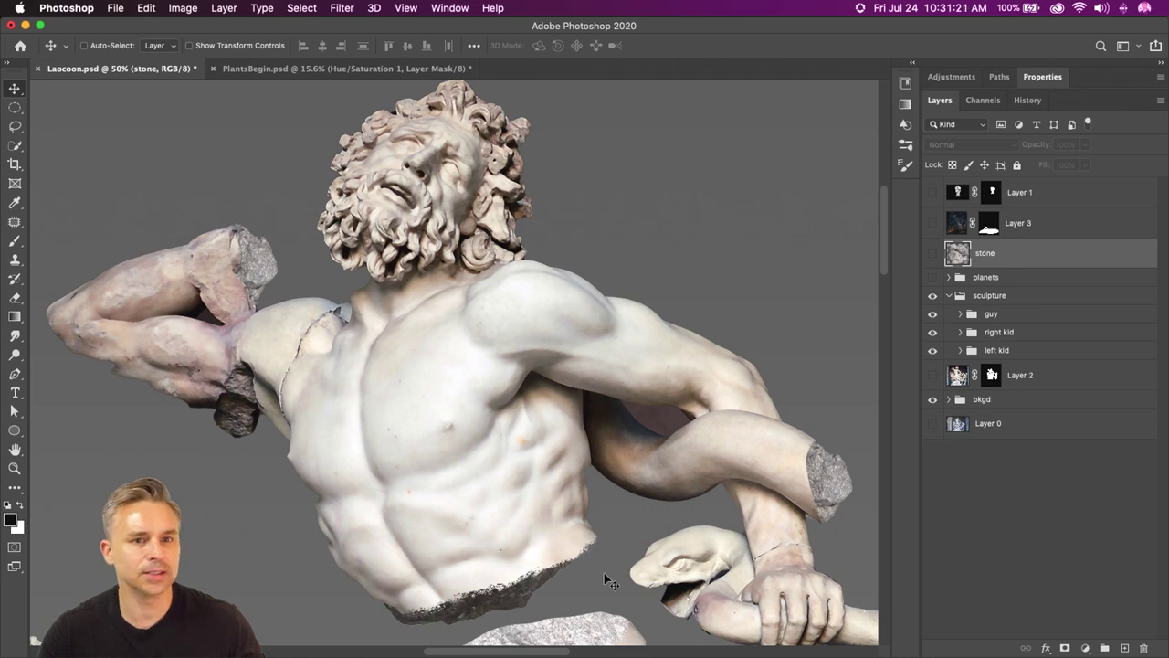
{"action": "key", "text": "super+minus"}
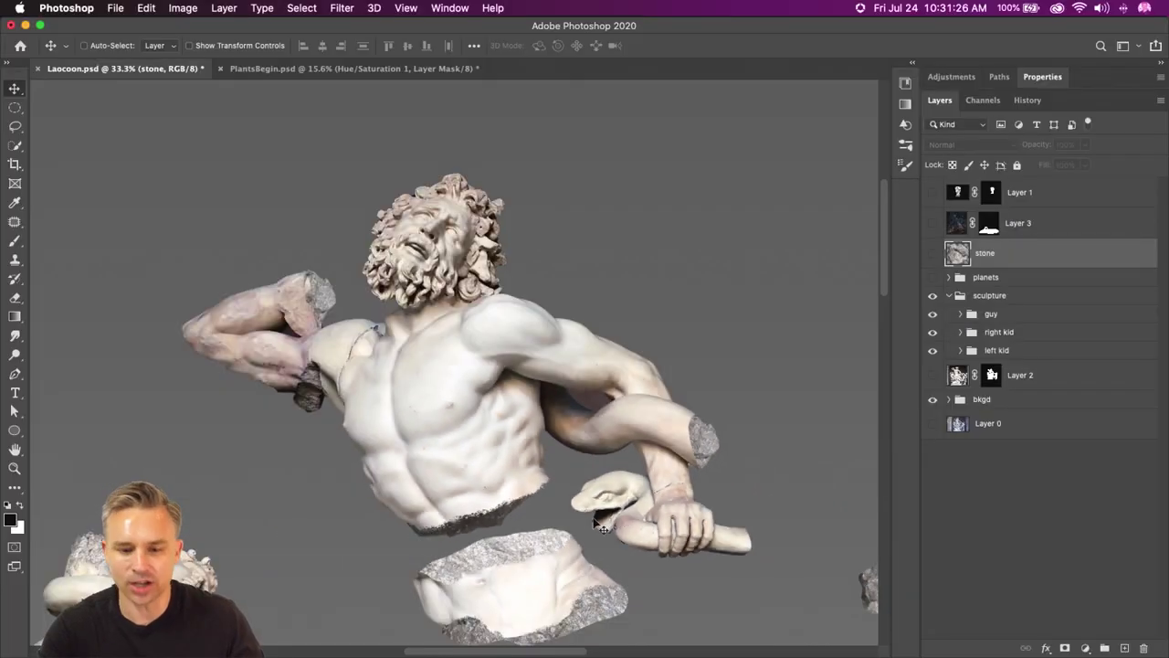
{"action": "key", "text": "super"}
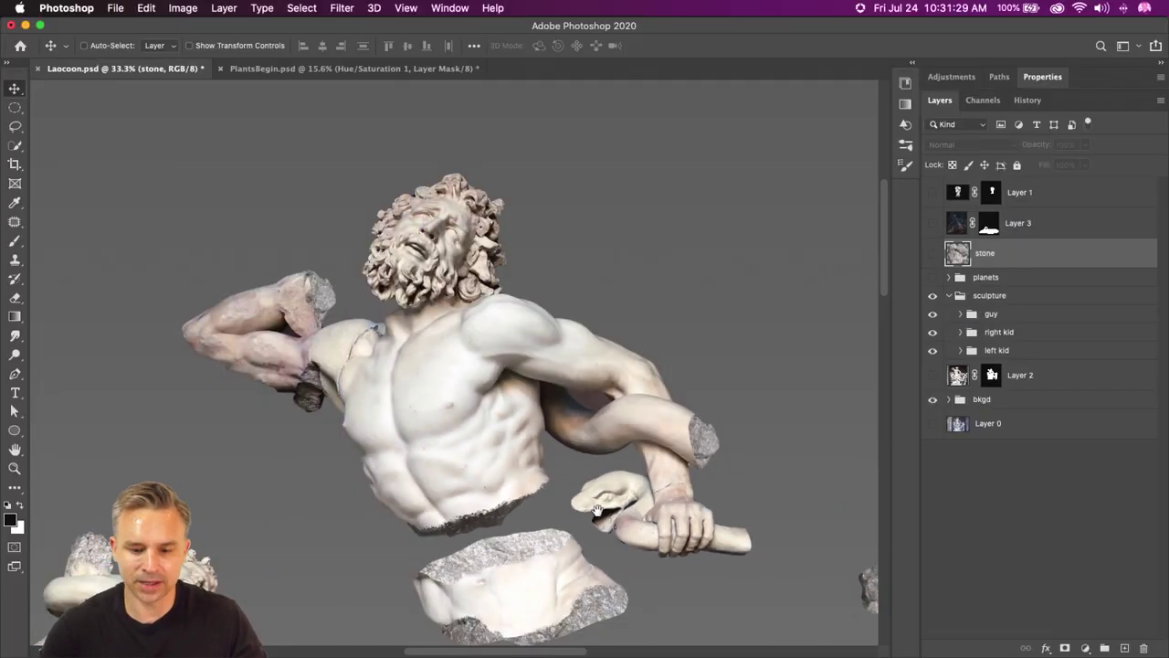
{"action": "scroll", "coordinate": [467, 350], "scroll_direction": "down", "scroll_amount": 10}
{"action": "scroll", "coordinate": [467, 350], "scroll_direction": "right", "scroll_amount": 6}
{"action": "scroll", "coordinate": [306, 183], "scroll_direction": "up", "scroll_amount": 3}
{"action": "scroll", "coordinate": [326, 365], "scroll_direction": "down", "scroll_amount": 5}
{"action": "scroll", "coordinate": [326, 365], "scroll_direction": "right", "scroll_amount": 4}
{"action": "scroll", "coordinate": [362, 240], "scroll_direction": "up", "scroll_amount": 10}
{"action": "scroll", "coordinate": [362, 240], "scroll_direction": "left", "scroll_amount": 8}
{"action": "scroll", "coordinate": [442, 554], "scroll_direction": "up", "scroll_amount": 10}
{"action": "scroll", "coordinate": [442, 554], "scroll_direction": "left", "scroll_amount": 8}
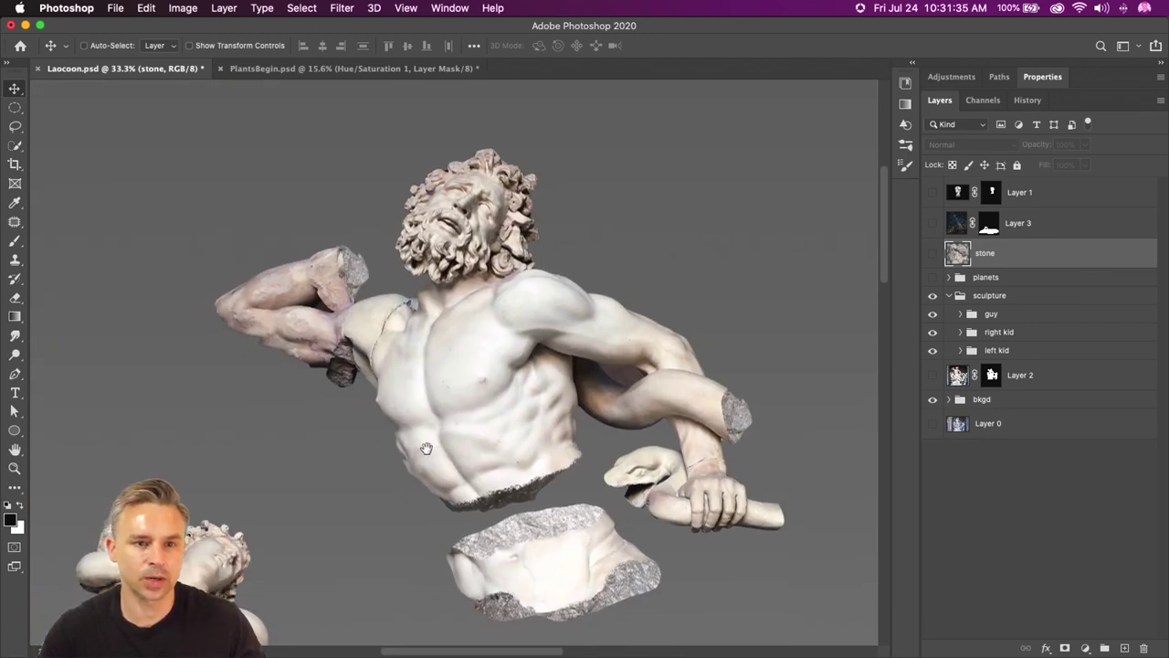
{"action": "scroll", "coordinate": [436, 459], "scroll_direction": "down", "scroll_amount": 4}
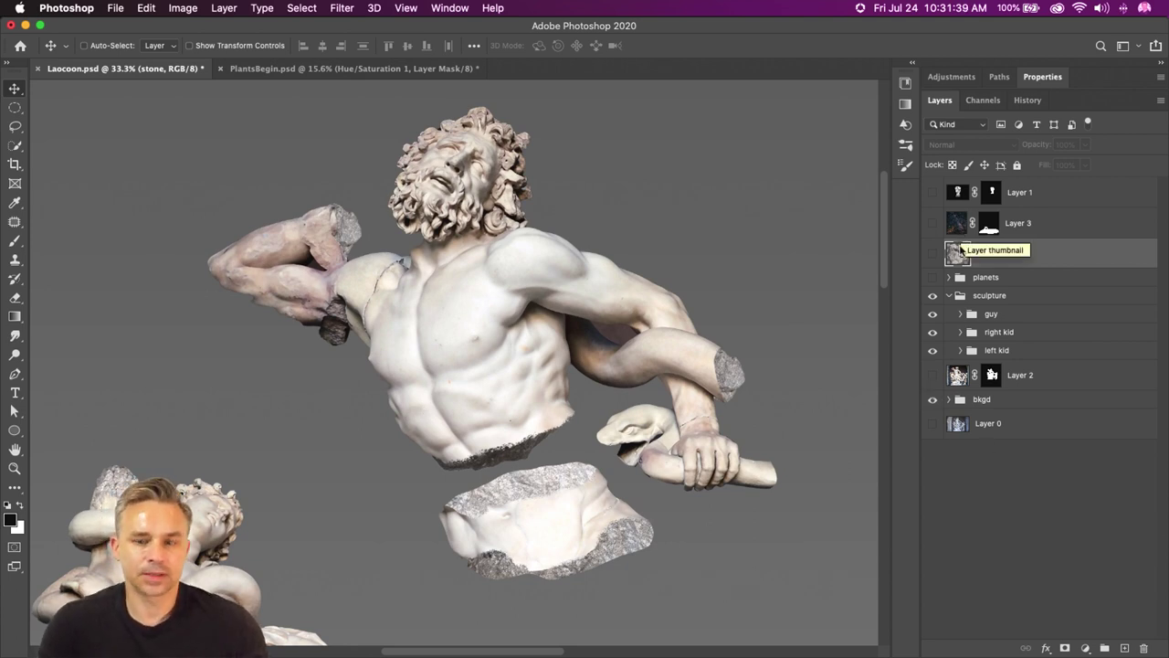
- Apply a muted blue-purple gradient preset to the Gradient Fill 1 layer in the bkgd group
{"action": "left_click", "coordinate": [947, 402]}
{"action": "scroll", "coordinate": [1014, 447], "scroll_direction": "down", "scroll_amount": 2}
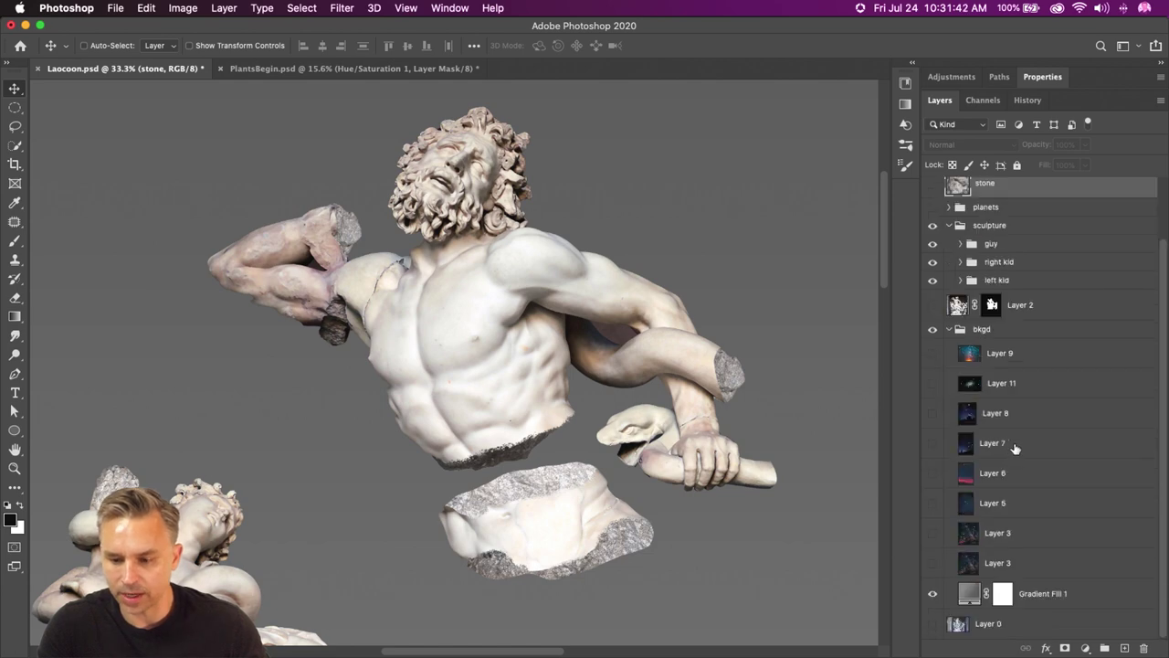
{"action": "left_click", "coordinate": [1051, 595]}
{"action": "left_click", "coordinate": [909, 66]}
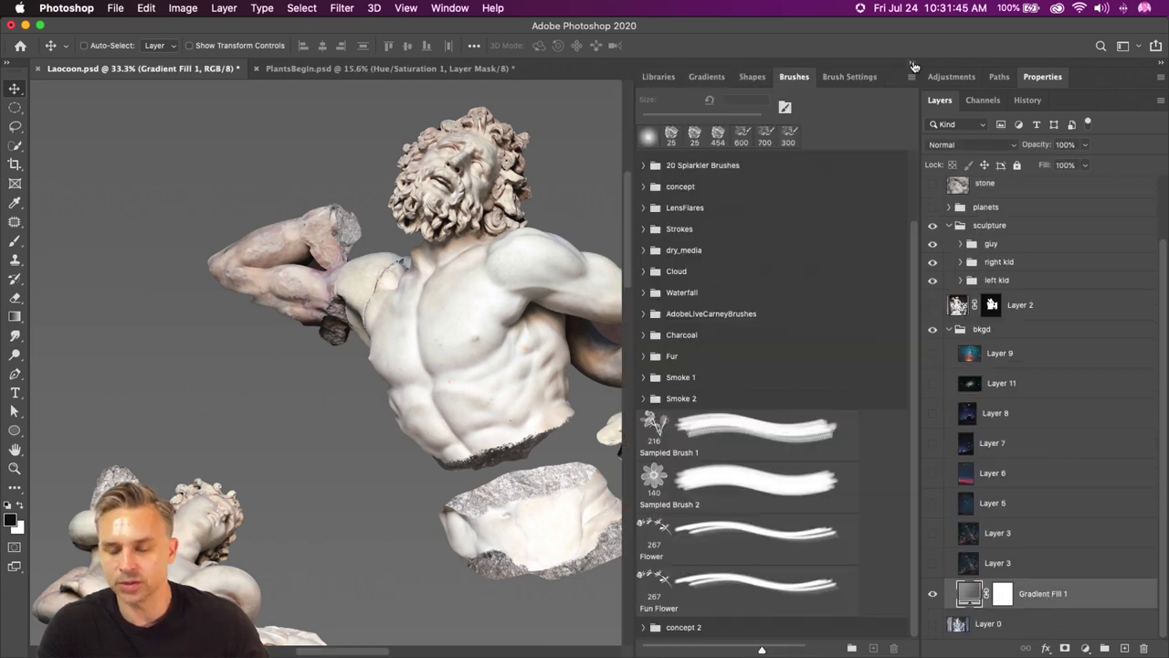
{"action": "left_click", "coordinate": [706, 77]}
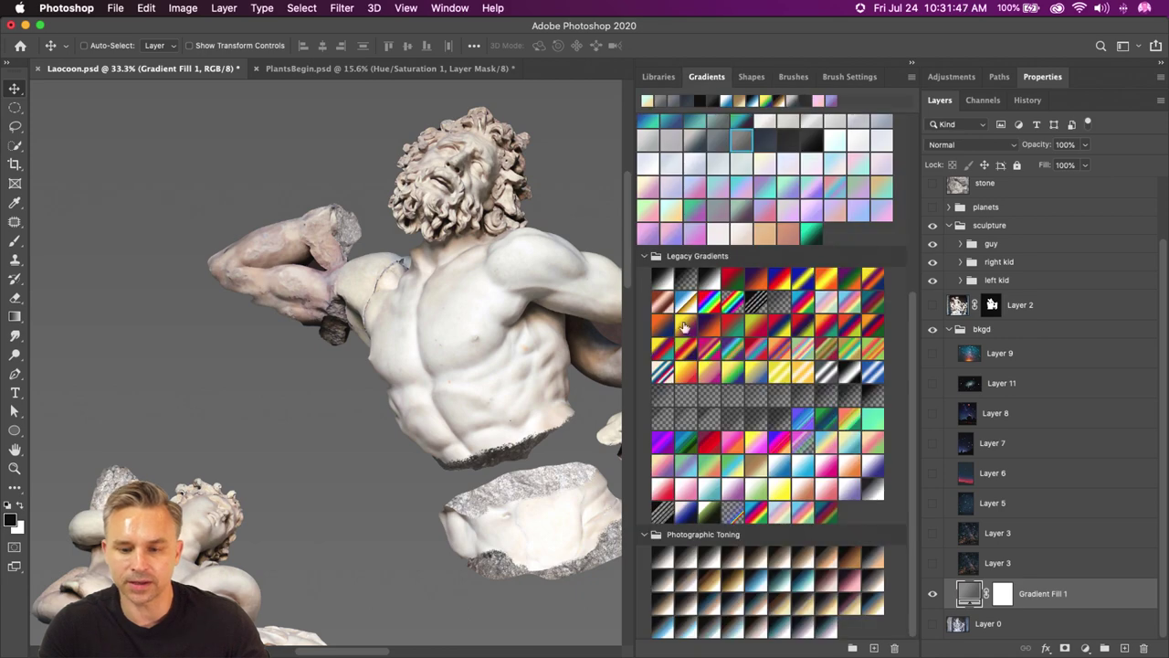
{"action": "scroll", "coordinate": [745, 203], "scroll_direction": "down", "scroll_amount": 5}
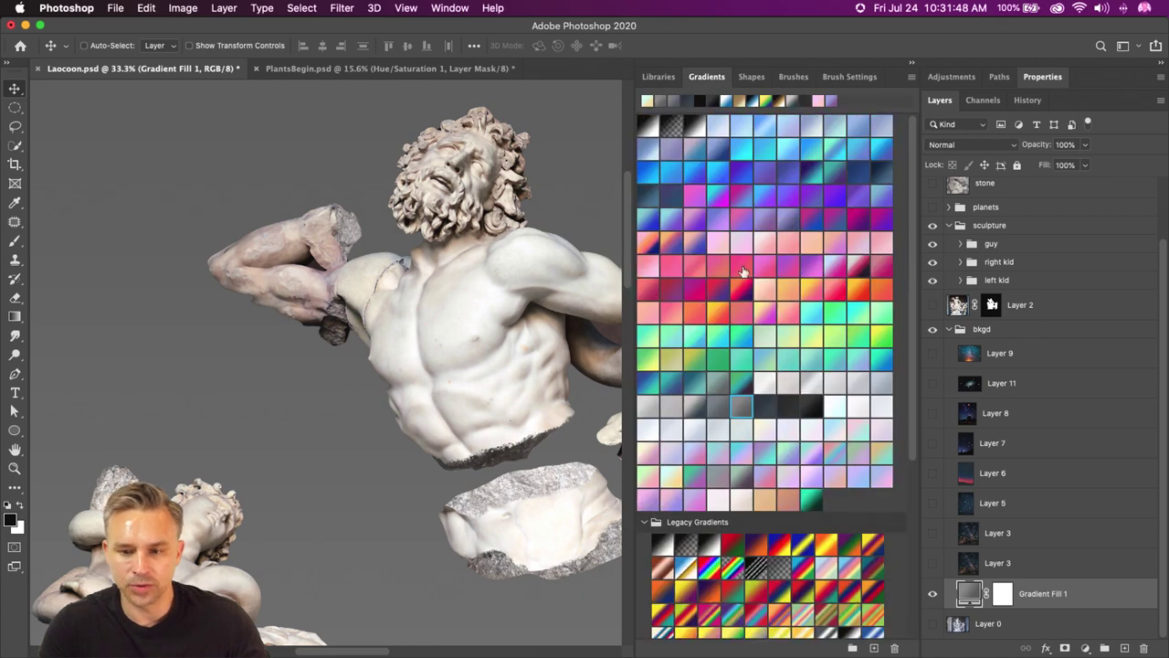
{"action": "left_click", "coordinate": [781, 221]}
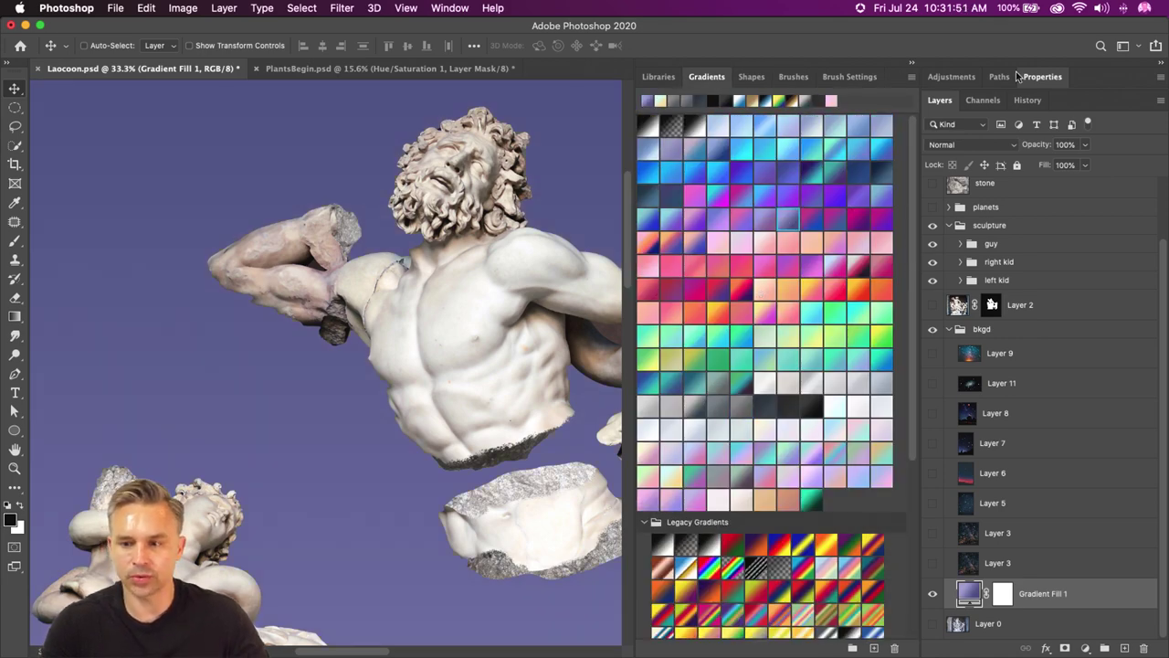
- Try several purple and pink gradient presets on the background fill with the whole sculpture in view, ending on the blue-to-pink one
{"action": "left_click", "coordinate": [1160, 62]}
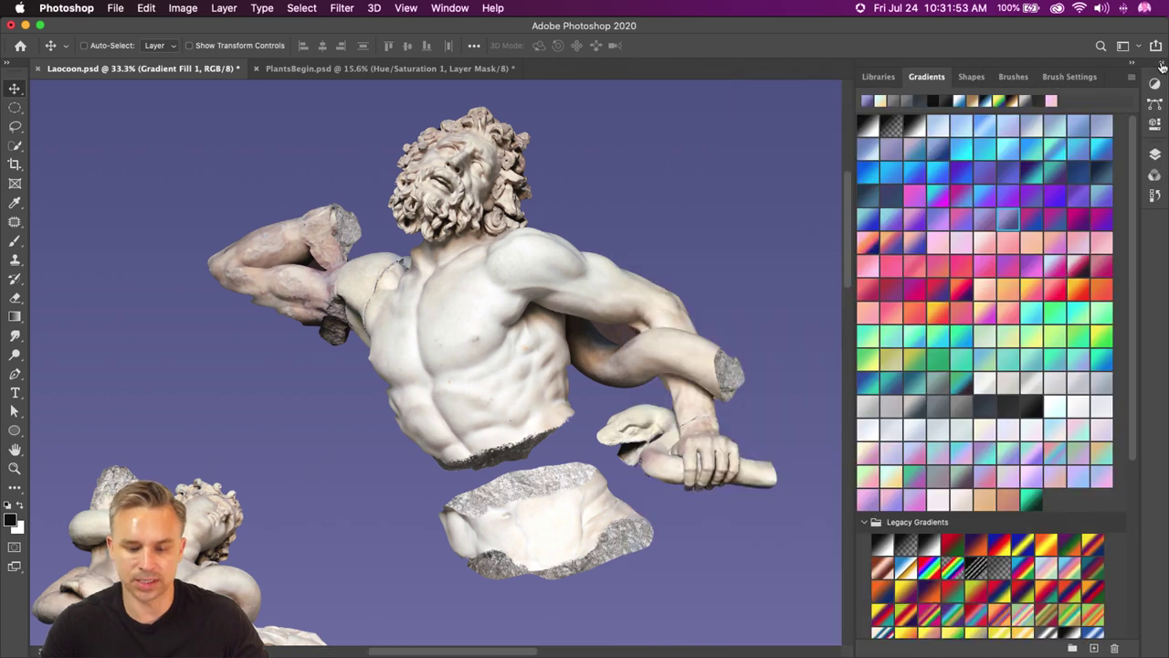
{"action": "key", "text": "super+minus"}
{"action": "key", "text": "super+minus"}
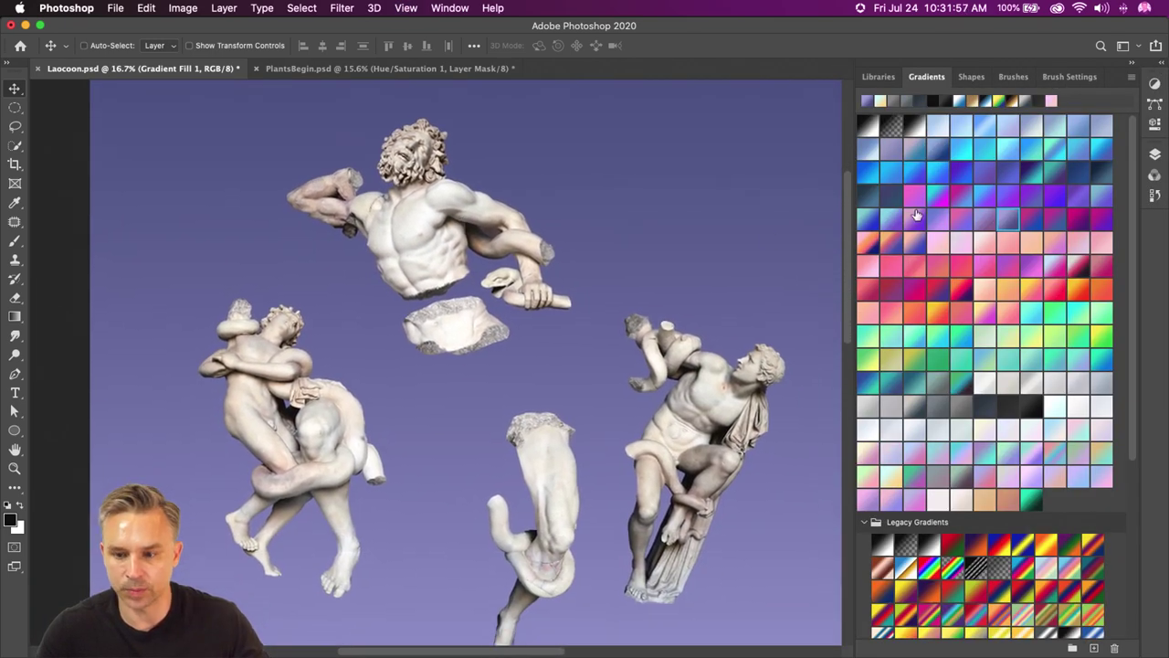
{"action": "left_click", "coordinate": [891, 220]}
{"action": "left_click", "coordinate": [915, 220]}
{"action": "left_click", "coordinate": [915, 239]}
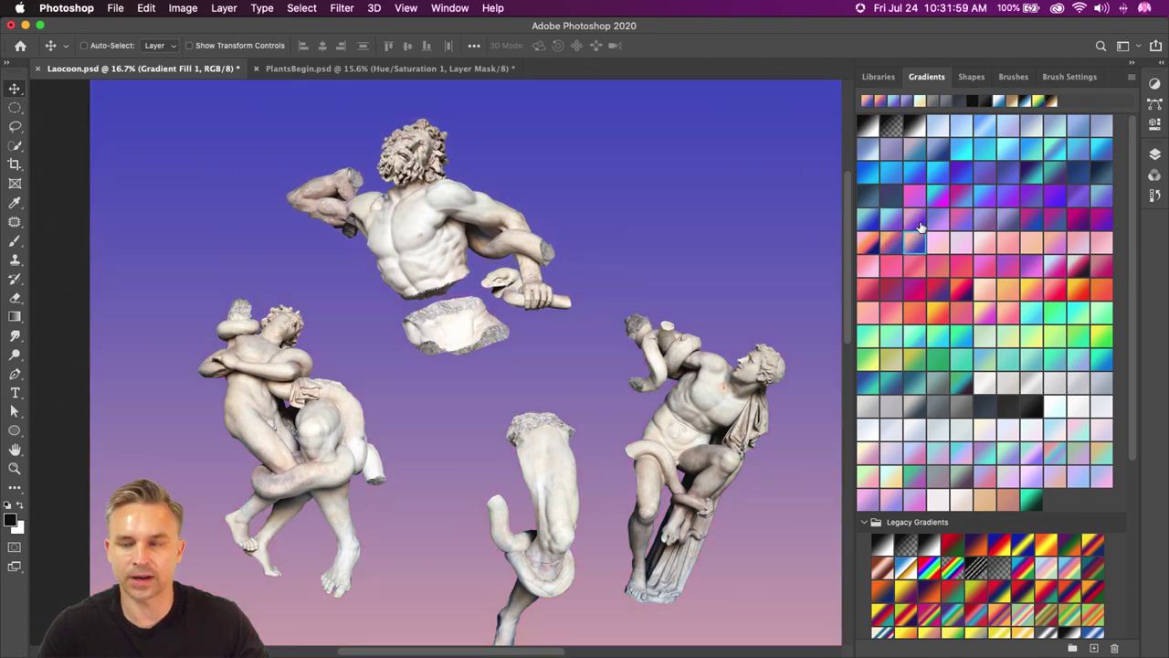
{"action": "left_click", "coordinate": [916, 220]}
{"action": "left_click", "coordinate": [916, 239]}
{"action": "left_click", "coordinate": [916, 221]}
{"action": "left_click", "coordinate": [916, 240]}
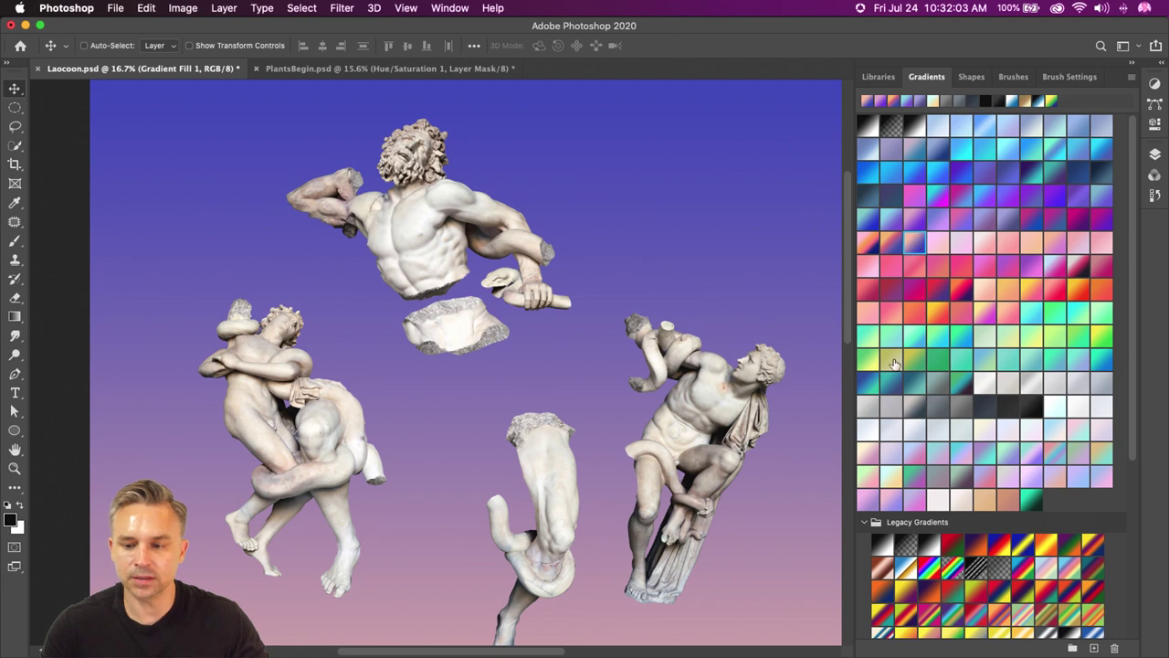
- Try green-yellow and pink-to-blue presets on the background fill, and settle on the dark plum-to-teal-green gradient
{"action": "left_click", "coordinate": [890, 359]}
{"action": "left_click", "coordinate": [863, 357]}
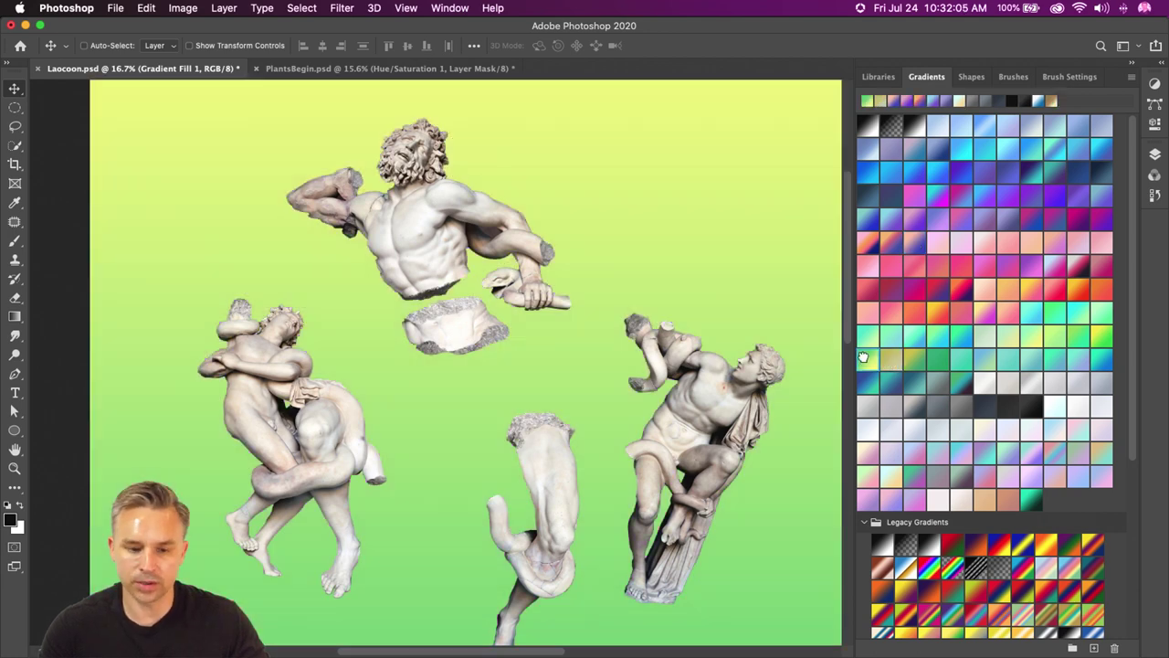
{"action": "left_click", "coordinate": [961, 454]}
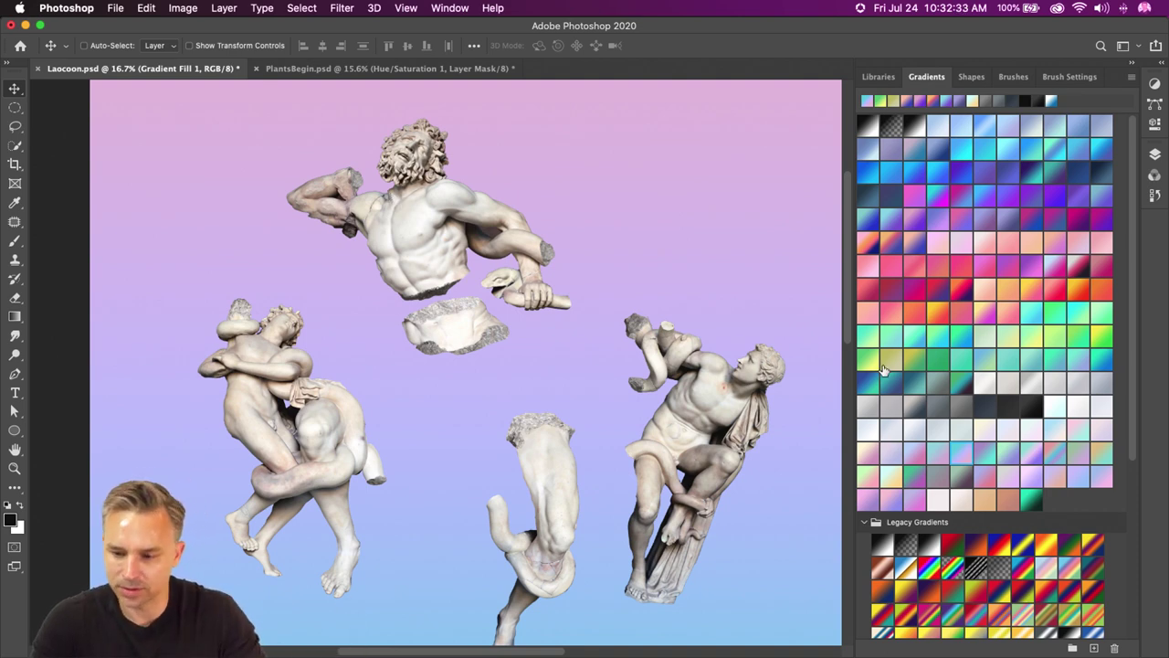
{"action": "left_click", "coordinate": [963, 391]}
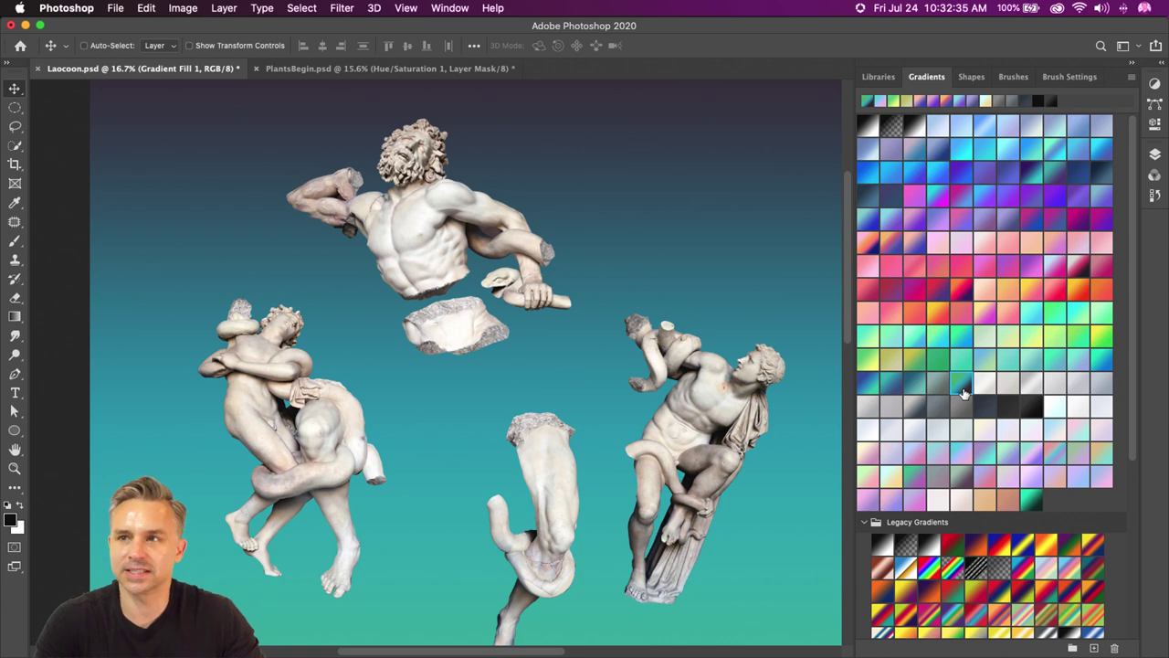
- Tile PlantsBegin.psd beside Laocoon.psd in two vertical columns and compare the statue pieces with the flower portrait
{"action": "left_click", "coordinate": [328, 74]}
{"action": "scroll", "coordinate": [382, 486], "scroll_direction": "left", "scroll_amount": 2}
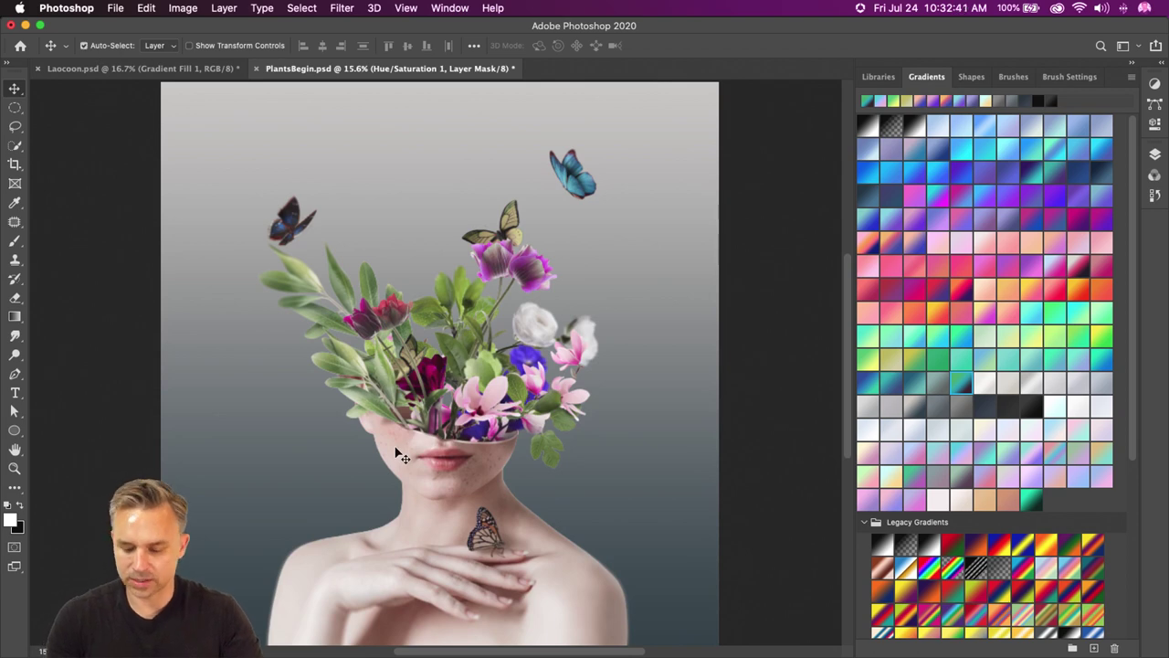
{"action": "key", "text": "super+plus"}
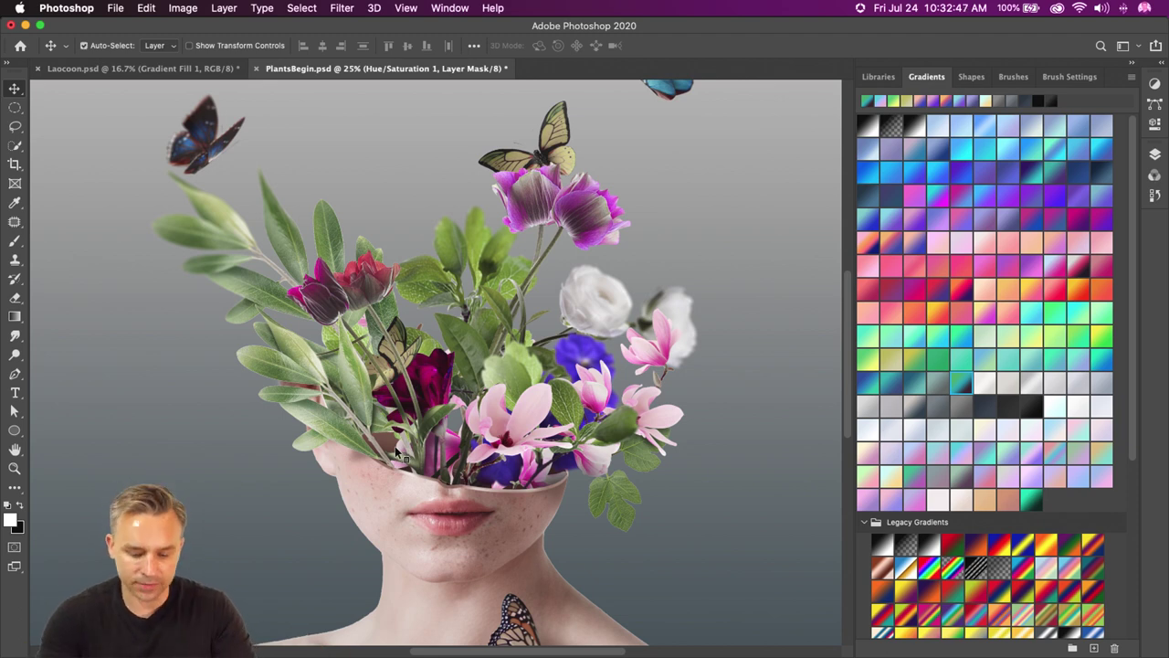
{"action": "key", "text": "super+alt+2"}
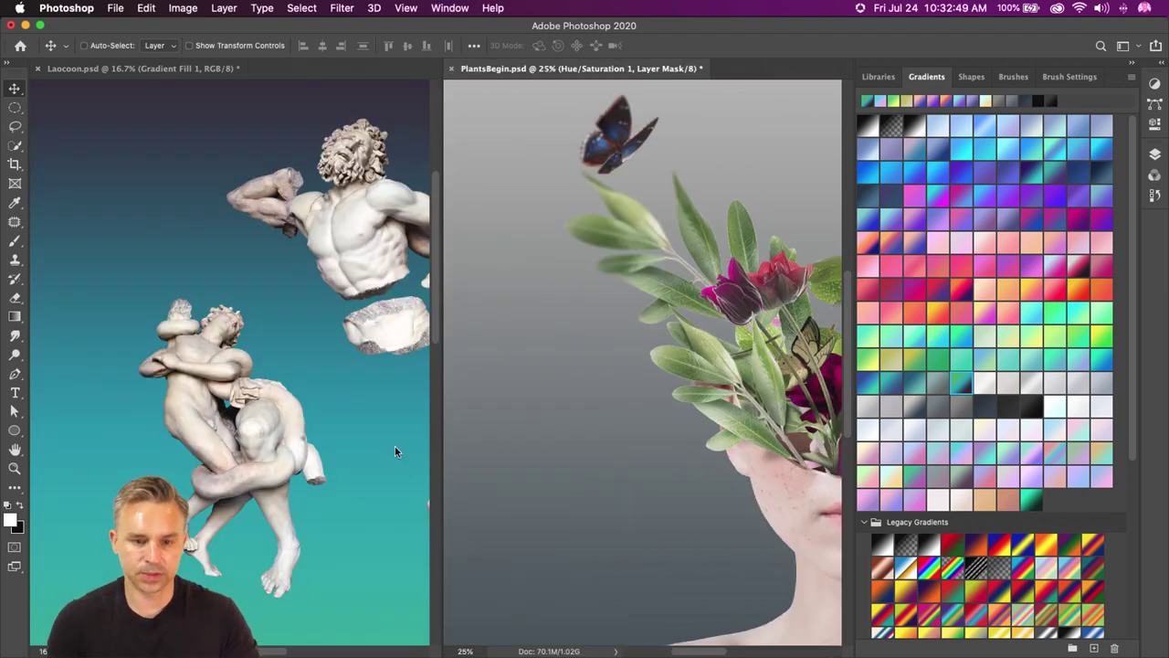
{"action": "left_click", "coordinate": [395, 456]}
{"action": "scroll", "coordinate": [136, 450], "scroll_direction": "up", "scroll_amount": 3}
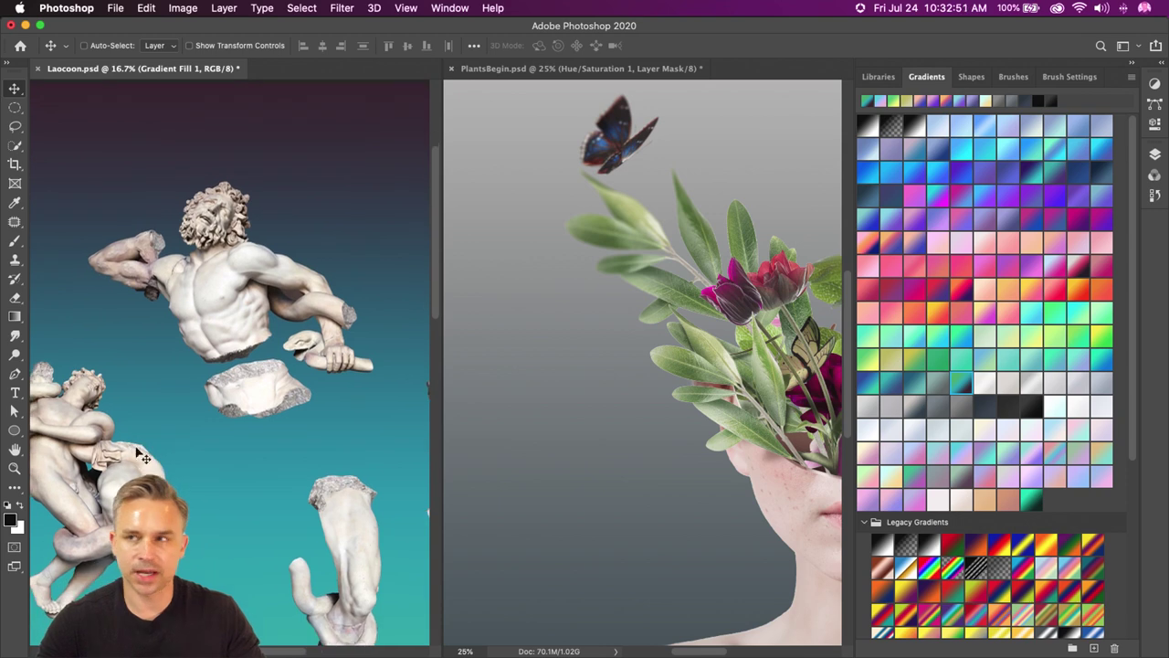
{"action": "left_click", "coordinate": [588, 419]}
{"action": "scroll", "coordinate": [548, 418], "scroll_direction": "right", "scroll_amount": 5}
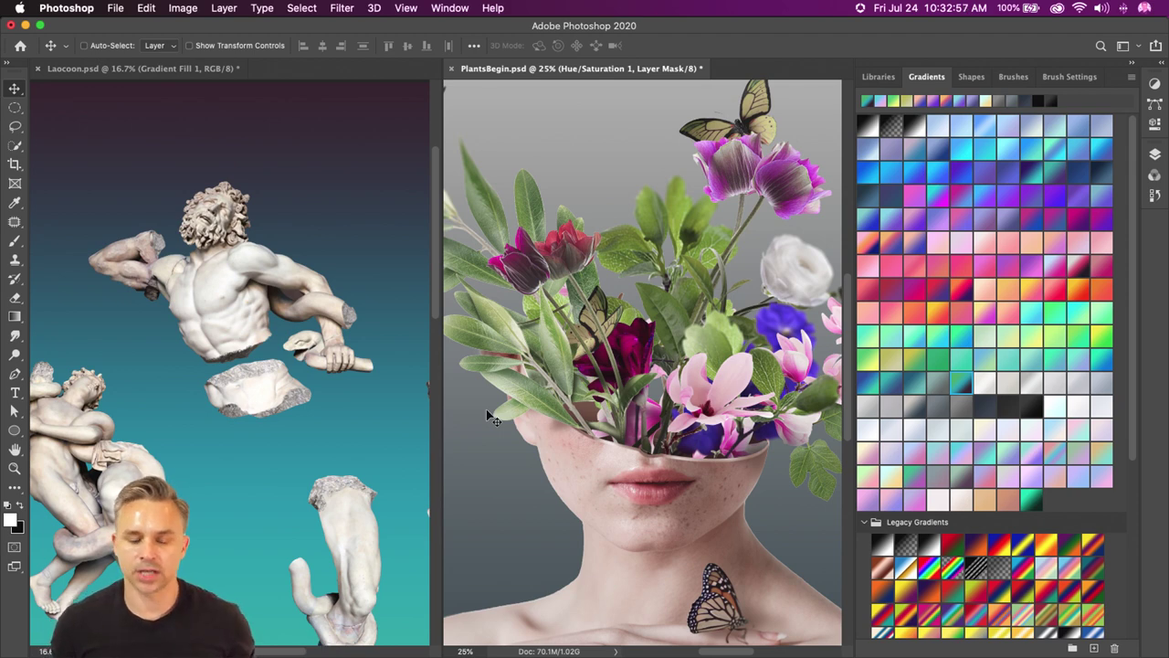
- Make Laocoon.psd the active document and consolidate both open documents back into tabs
{"action": "left_click", "coordinate": [152, 300]}
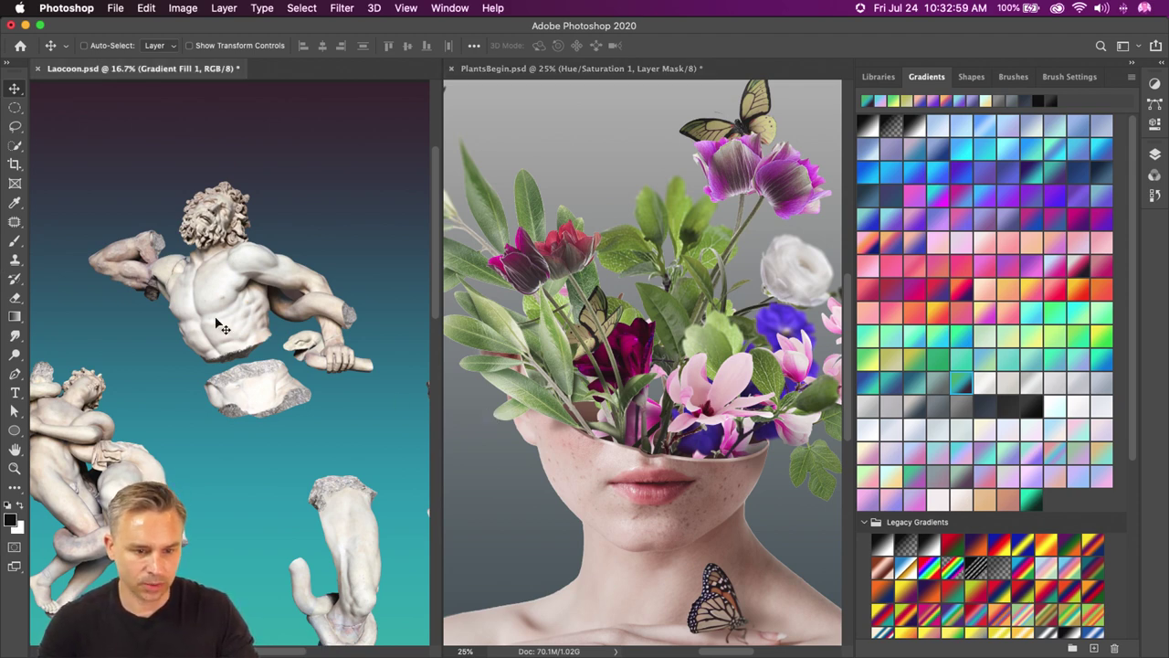
{"action": "key", "text": "super"}
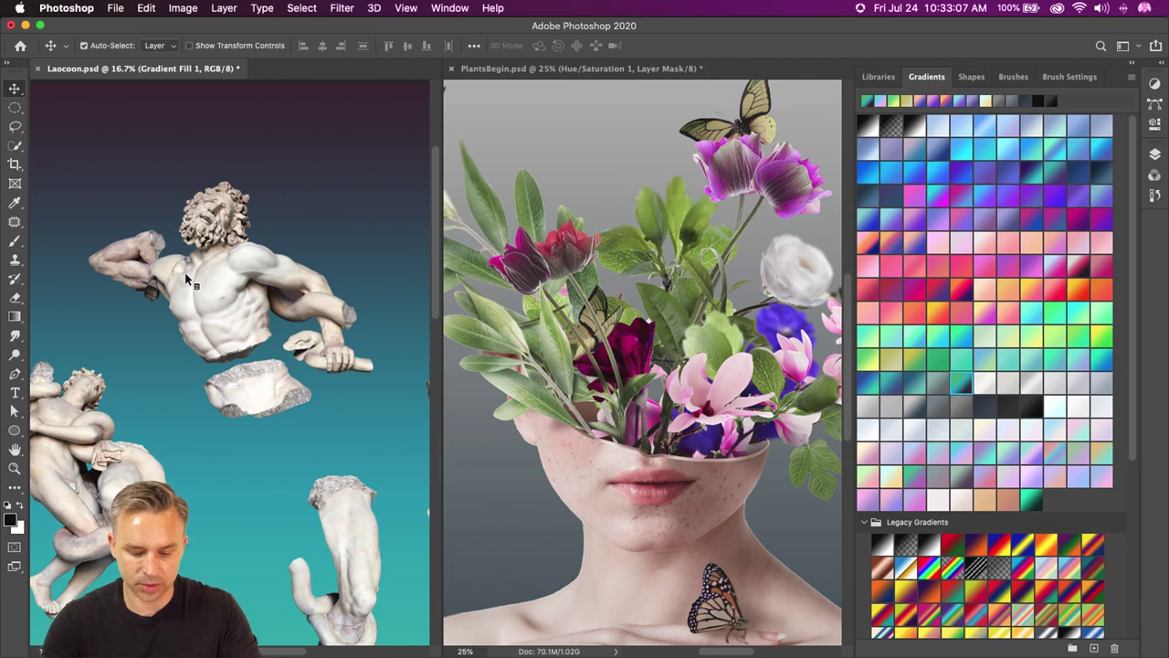
{"action": "key", "text": "ctrl+alt+shift+c"}
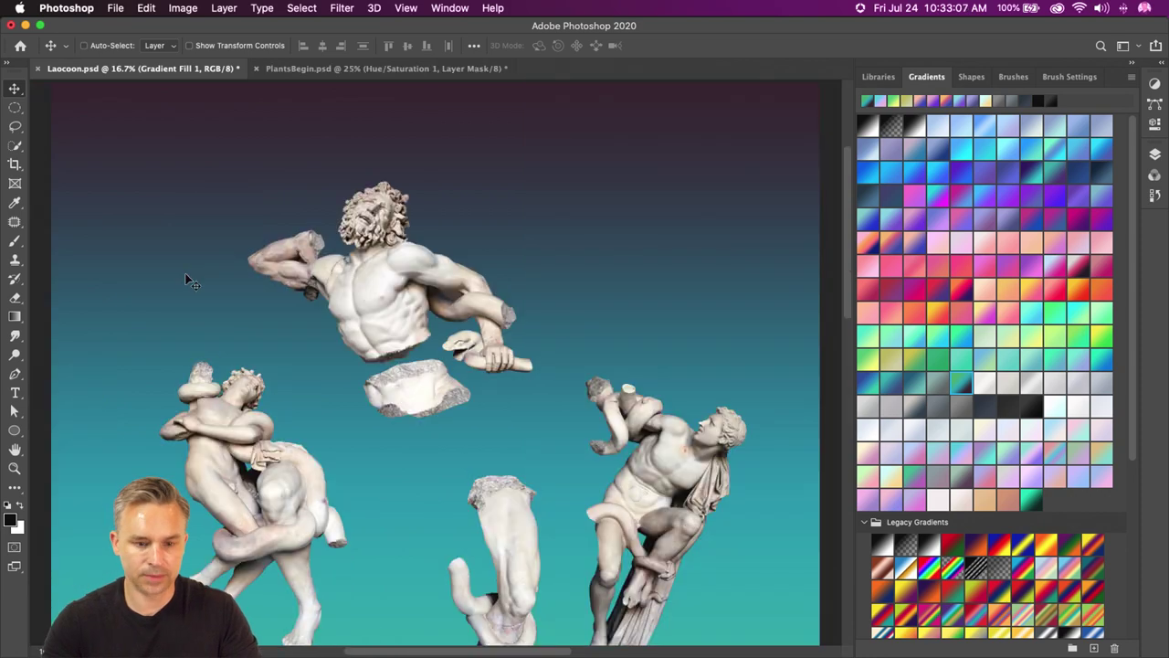
- Show and select the starry-sky Layer 3 directly above Gradient Fill 1, and collapse the gradient presets to free canvas space
{"action": "left_click", "coordinate": [1162, 64]}
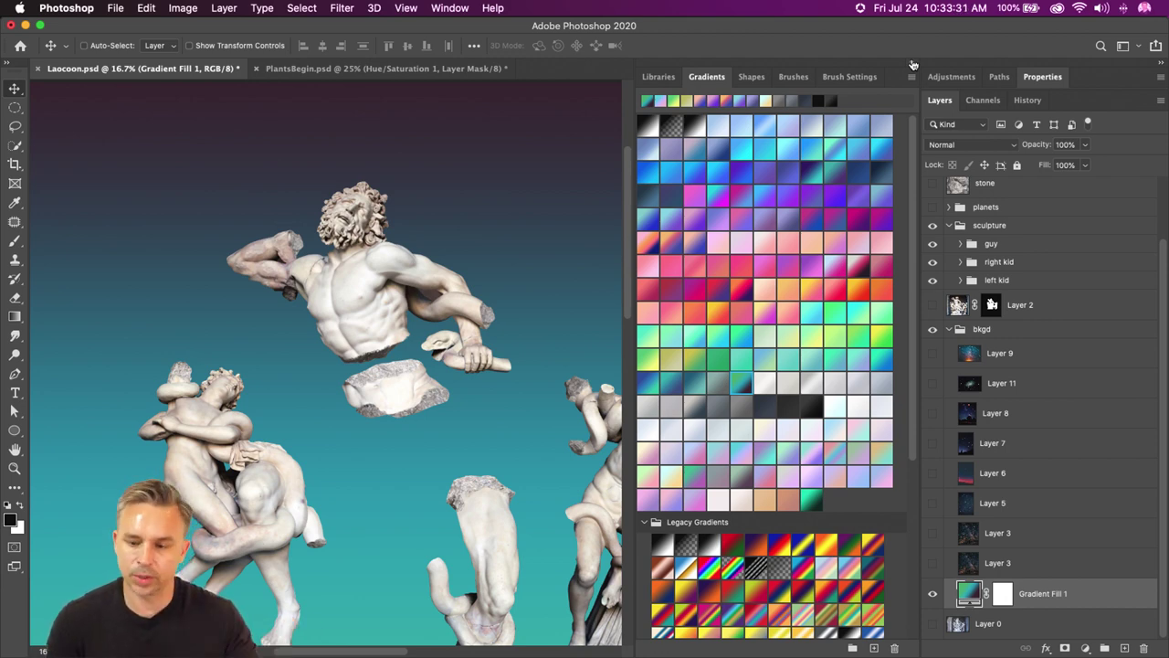
{"action": "left_click", "coordinate": [932, 561]}
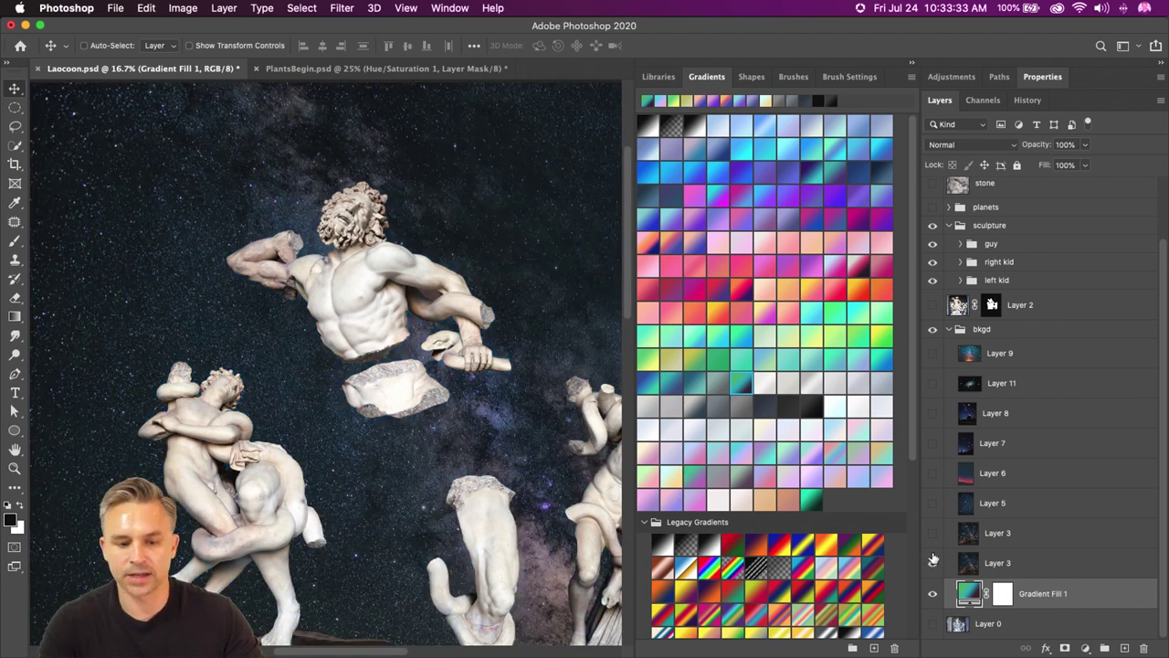
{"action": "left_click", "coordinate": [991, 568]}
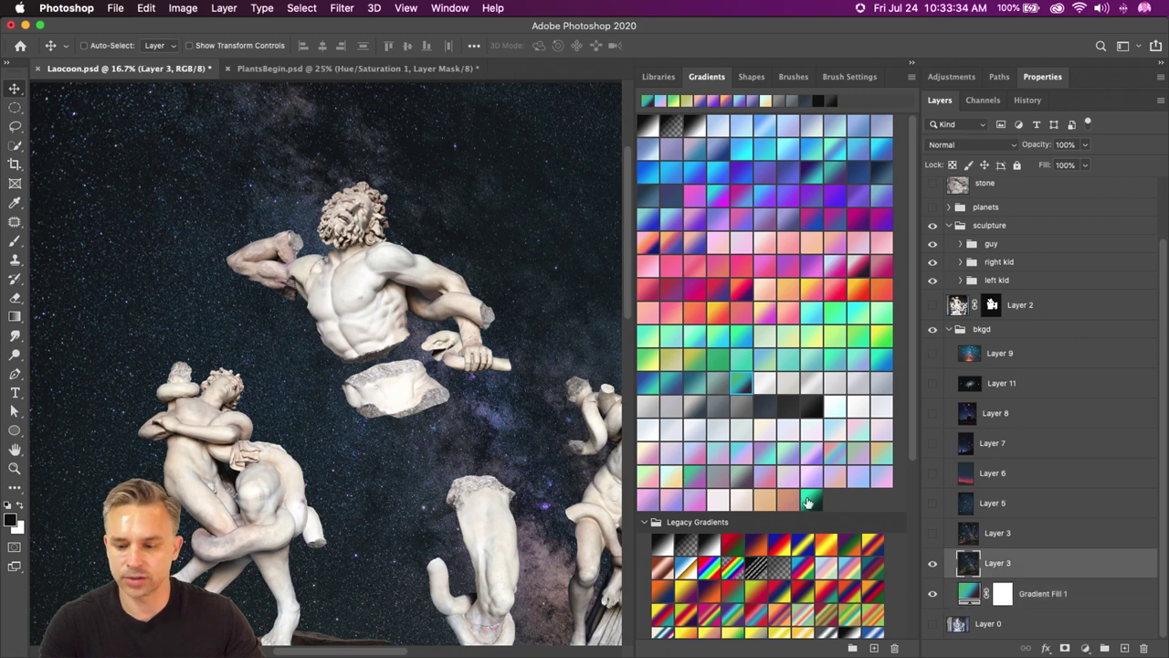
{"action": "left_click", "coordinate": [912, 63]}
{"action": "left_click_drag", "start_coordinate": [438, 461], "coordinate": [420, 396]}
{"action": "left_click_drag", "start_coordinate": [550, 453], "coordinate": [563, 477]}
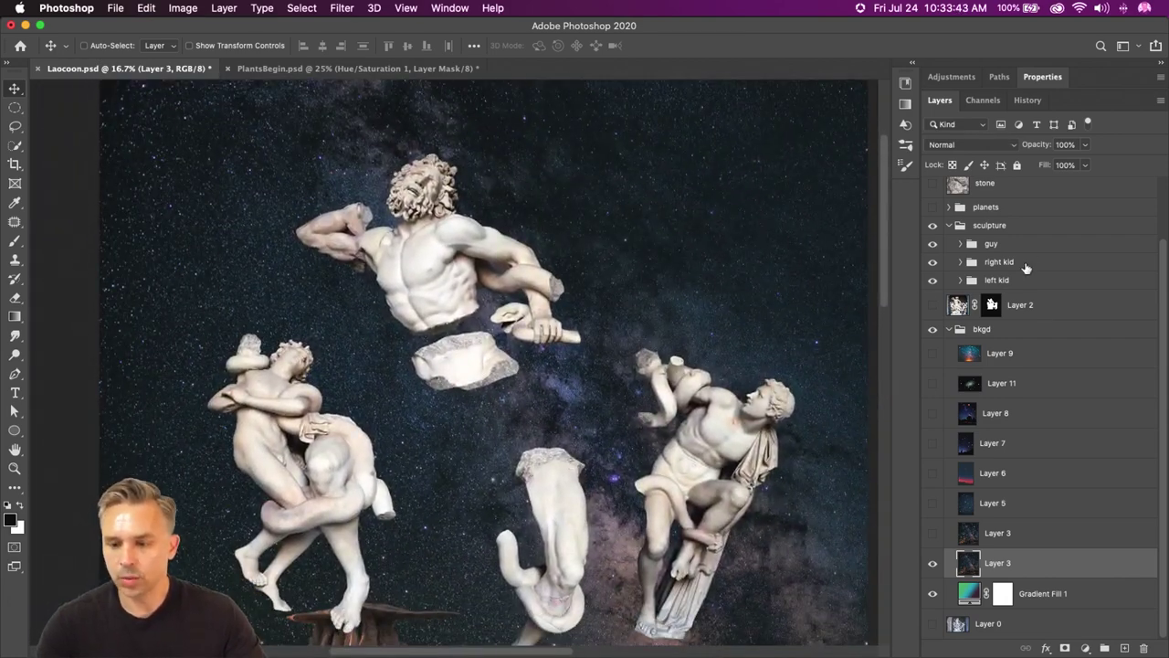
- Select the guy group inside the sculpture group, collapse the bkgd group and expand guy to list its layers
{"action": "left_click", "coordinate": [1018, 229]}
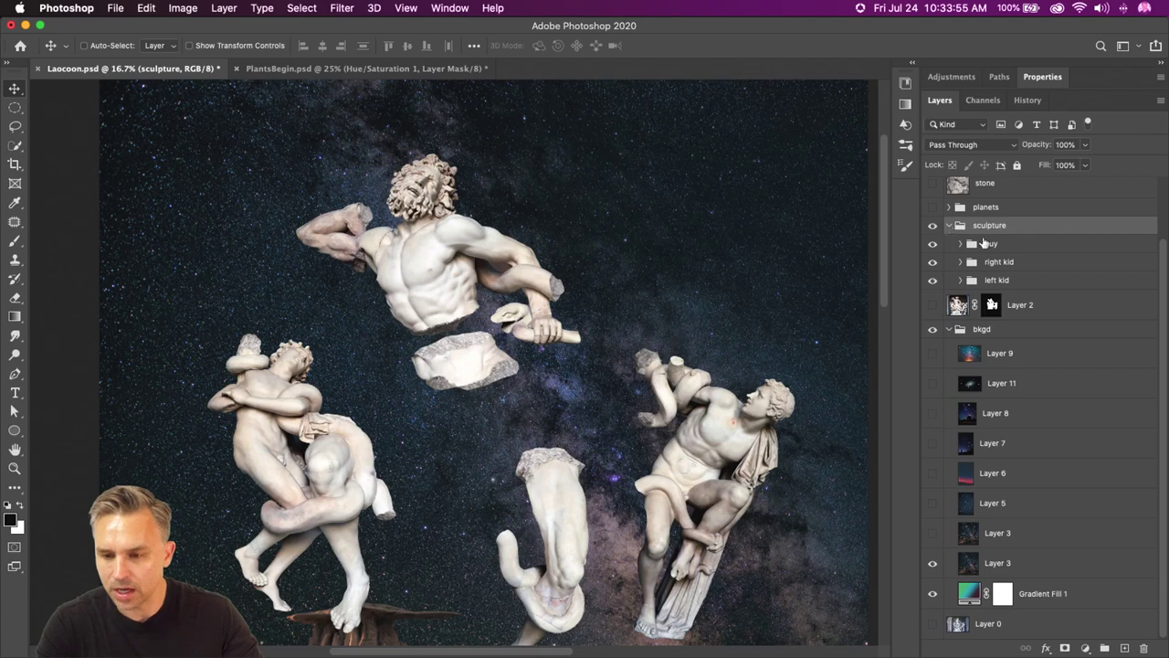
{"action": "left_click", "coordinate": [1031, 243]}
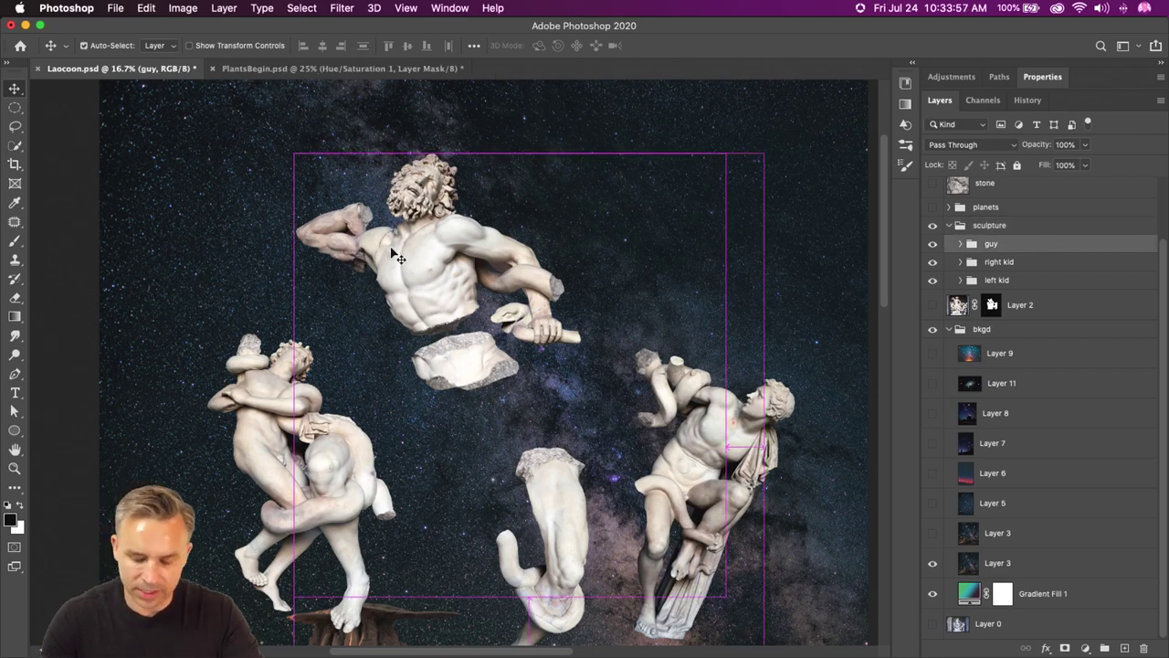
{"action": "key", "text": "super+equal"}
{"action": "key", "text": "super+equal"}
{"action": "key", "text": "super+equal"}
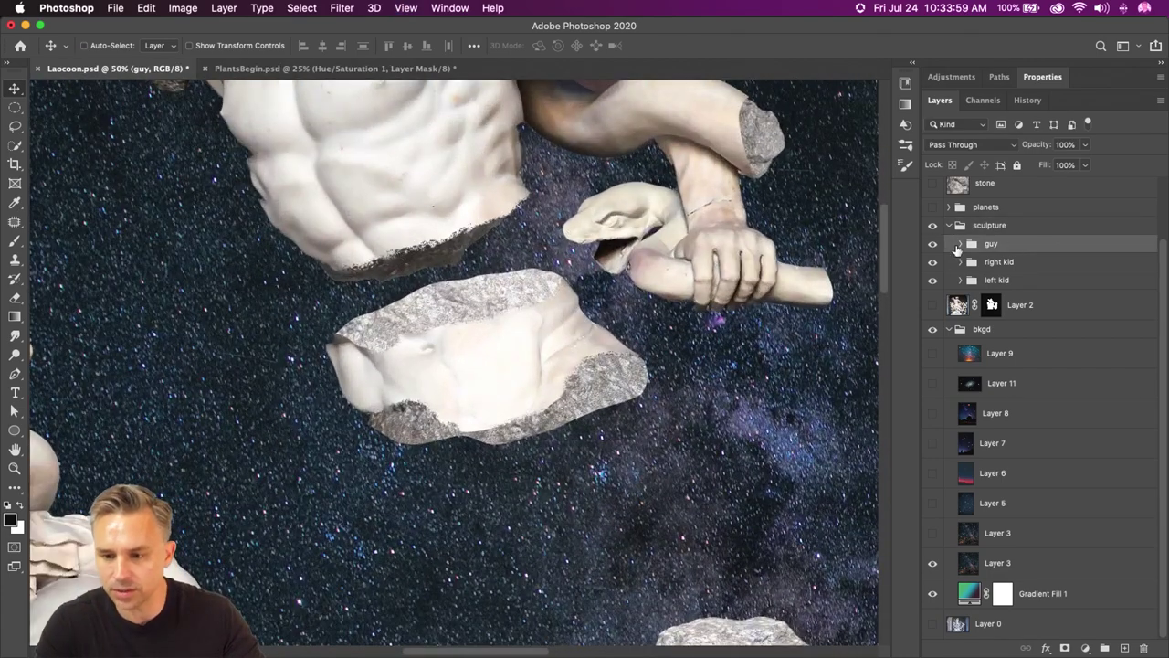
{"action": "left_click", "coordinate": [949, 330]}
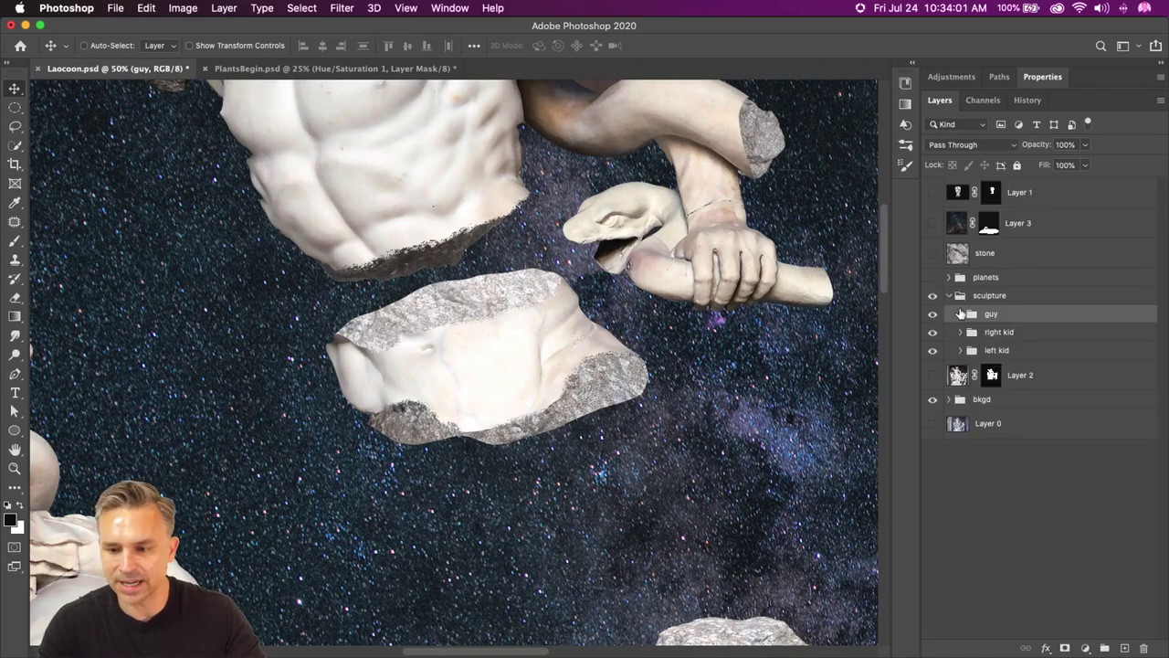
{"action": "left_click", "coordinate": [961, 313]}
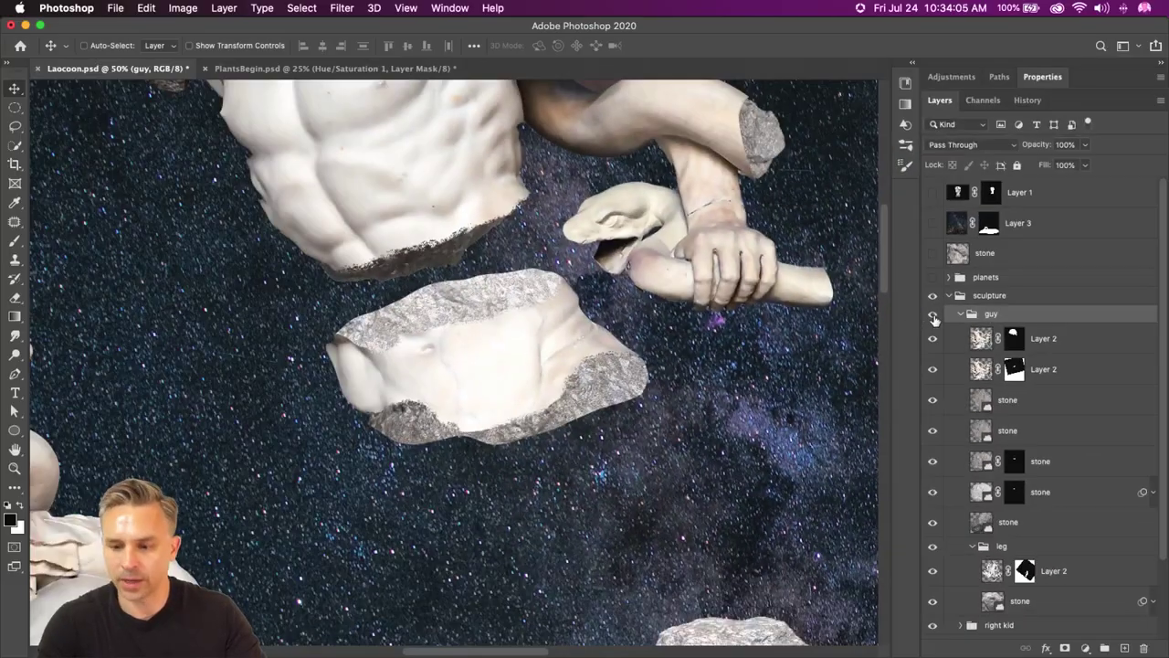
{"action": "key", "text": "super+minus"}
{"action": "key", "text": "super+minus"}
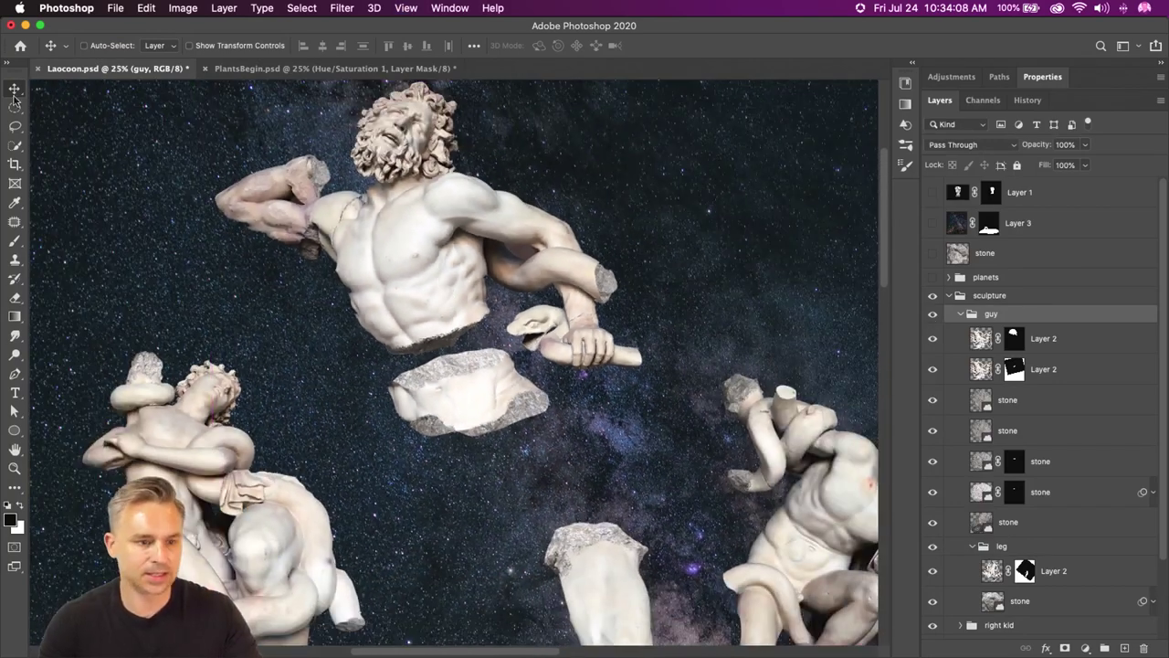
- Move the whole guy group around, leaving it slightly right of and below its starting place
{"action": "mouse_move", "coordinate": [327, 191]}
{"action": "left_mouse_down"}
{"action": "mouse_move", "coordinate": [347, 228]}
{"action": "mouse_move", "coordinate": [429, 100]}
{"action": "mouse_move", "coordinate": [308, 136]}
{"action": "left_mouse_up"}
{"action": "mouse_move", "coordinate": [336, 97]}
{"action": "left_mouse_down"}
{"action": "mouse_move", "coordinate": [365, 119]}
{"action": "mouse_move", "coordinate": [356, 114]}
{"action": "left_mouse_up"}
{"action": "mouse_move", "coordinate": [525, 448]}
{"action": "left_mouse_down"}
{"action": "mouse_move", "coordinate": [448, 239]}
{"action": "mouse_move", "coordinate": [562, 512]}
{"action": "mouse_move", "coordinate": [541, 467]}
{"action": "mouse_move", "coordinate": [555, 482]}
{"action": "left_mouse_up"}
- Check the first stone layer in guy, and pick the stones of the belly fragment and the snake's cut end directly on the canvas
{"action": "left_click", "coordinate": [1046, 398]}
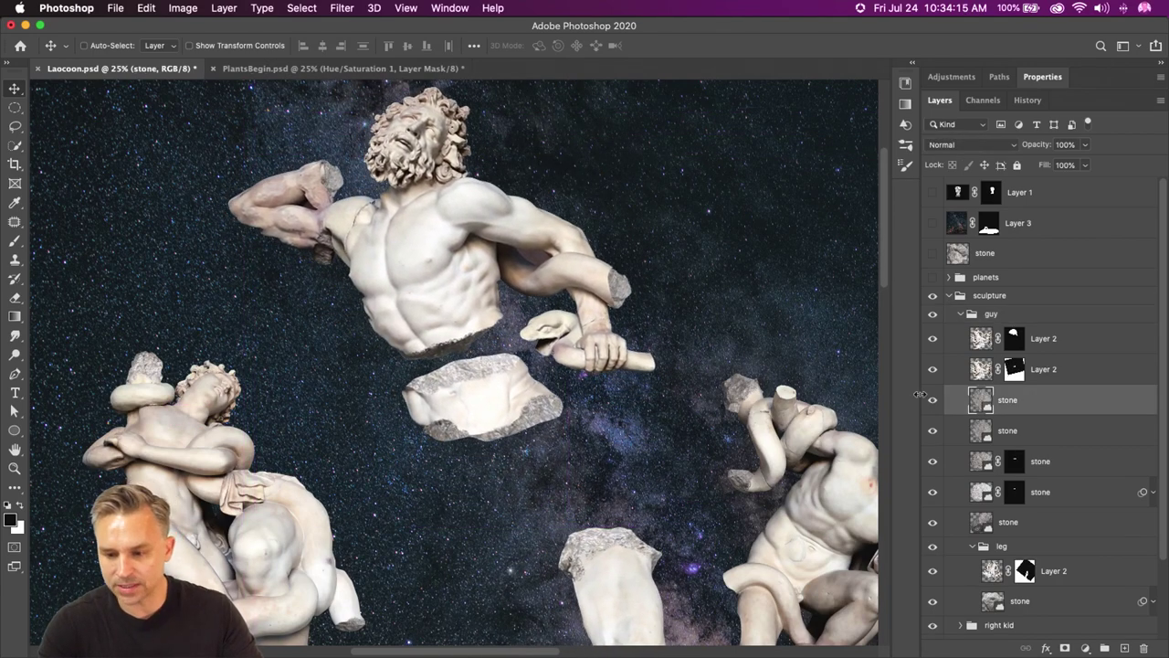
{"action": "left_click", "coordinate": [932, 402]}
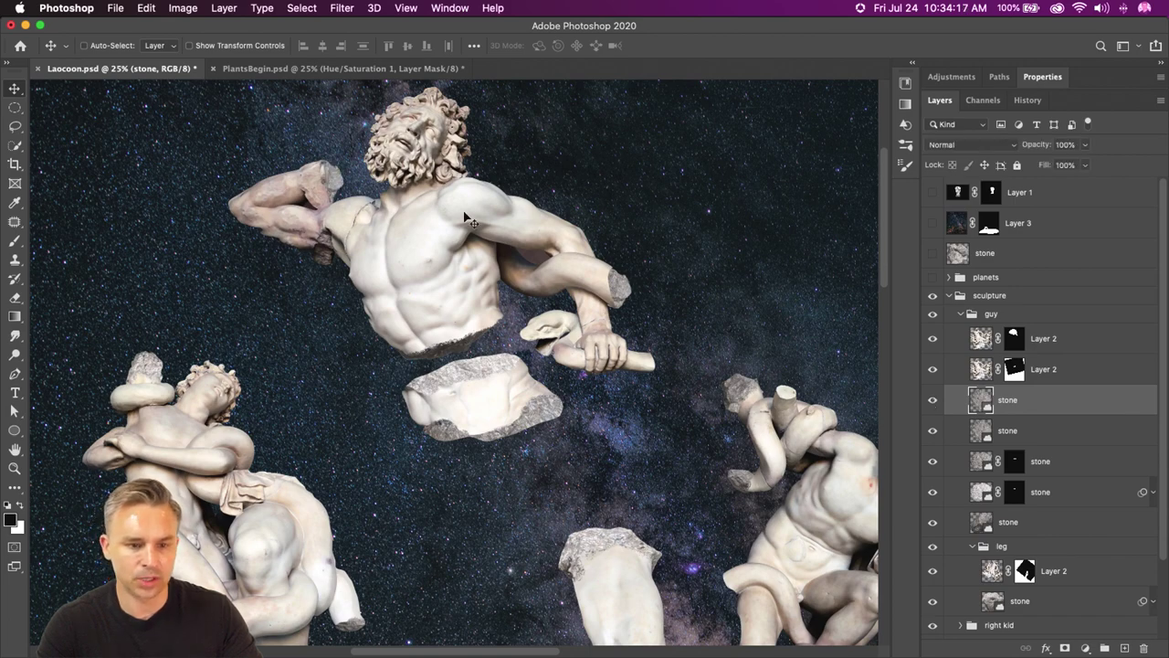
{"action": "key", "text": "super"}
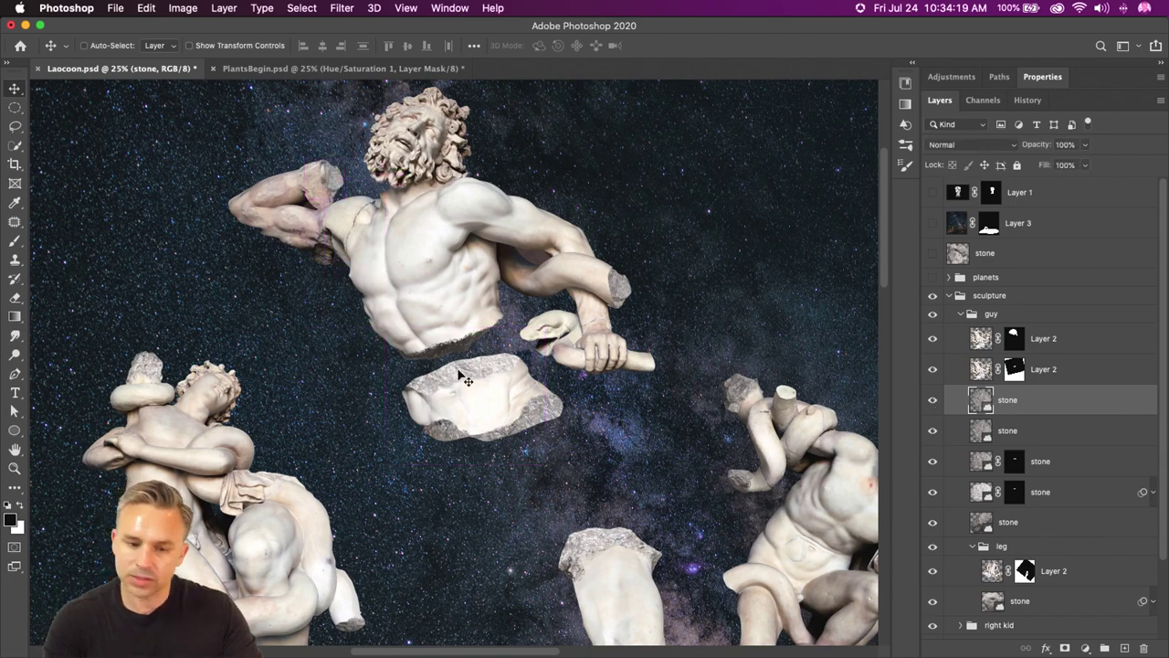
{"action": "left_click", "coordinate": [461, 376], "text": "super"}
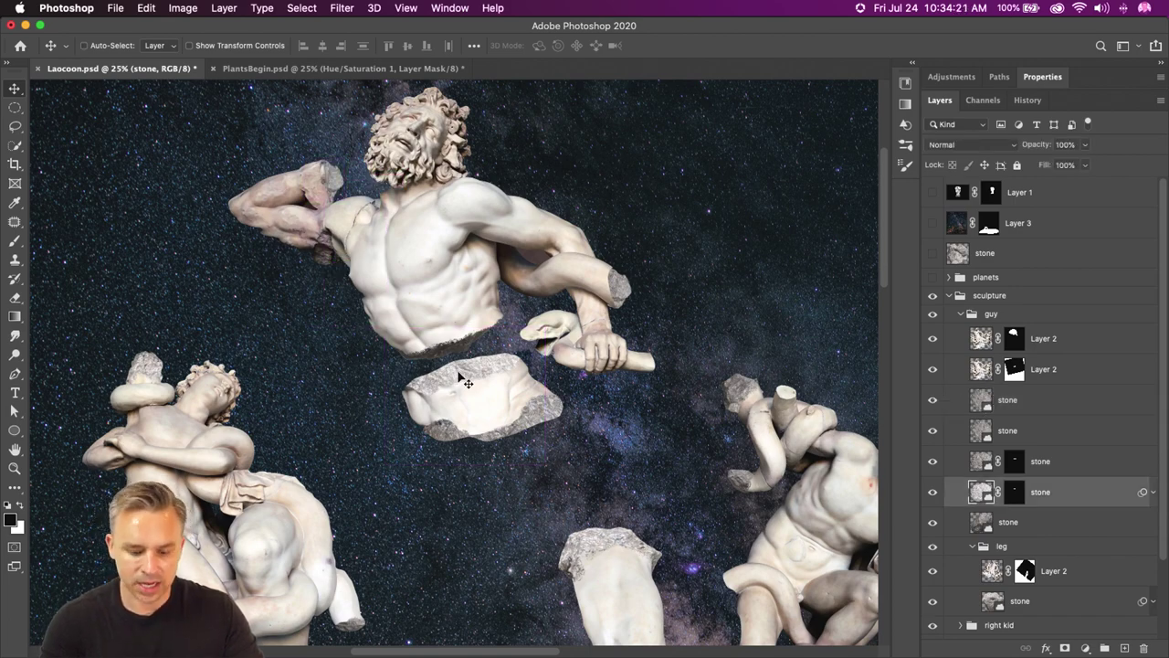
{"action": "key", "text": "super"}
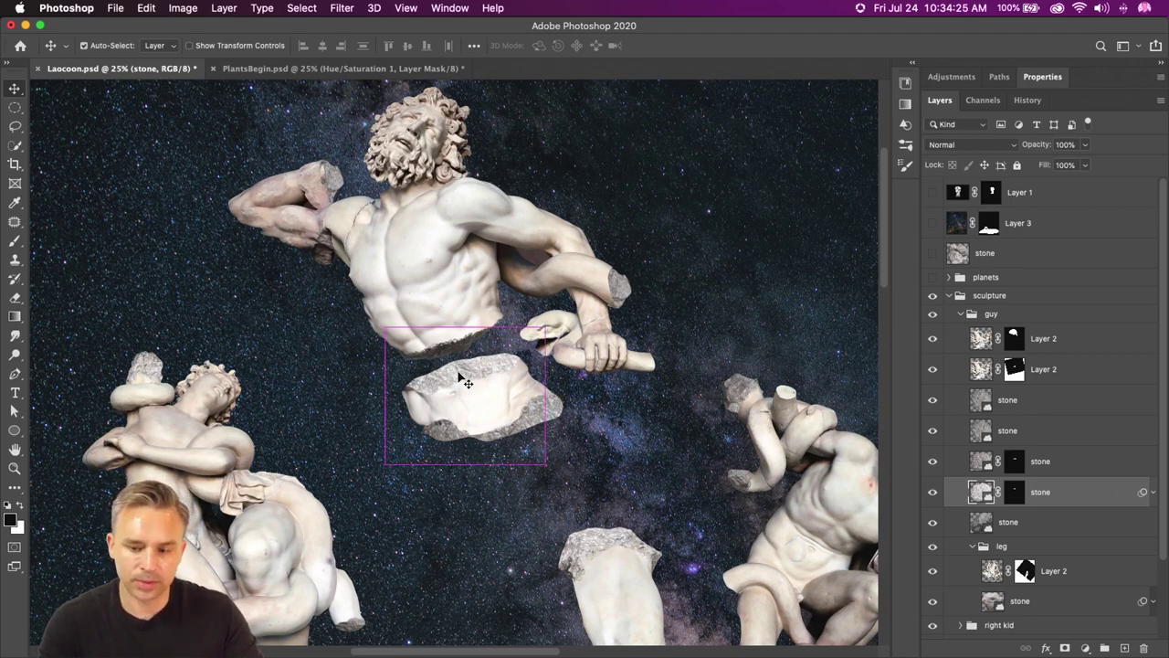
{"action": "left_click", "coordinate": [542, 413], "text": "super"}
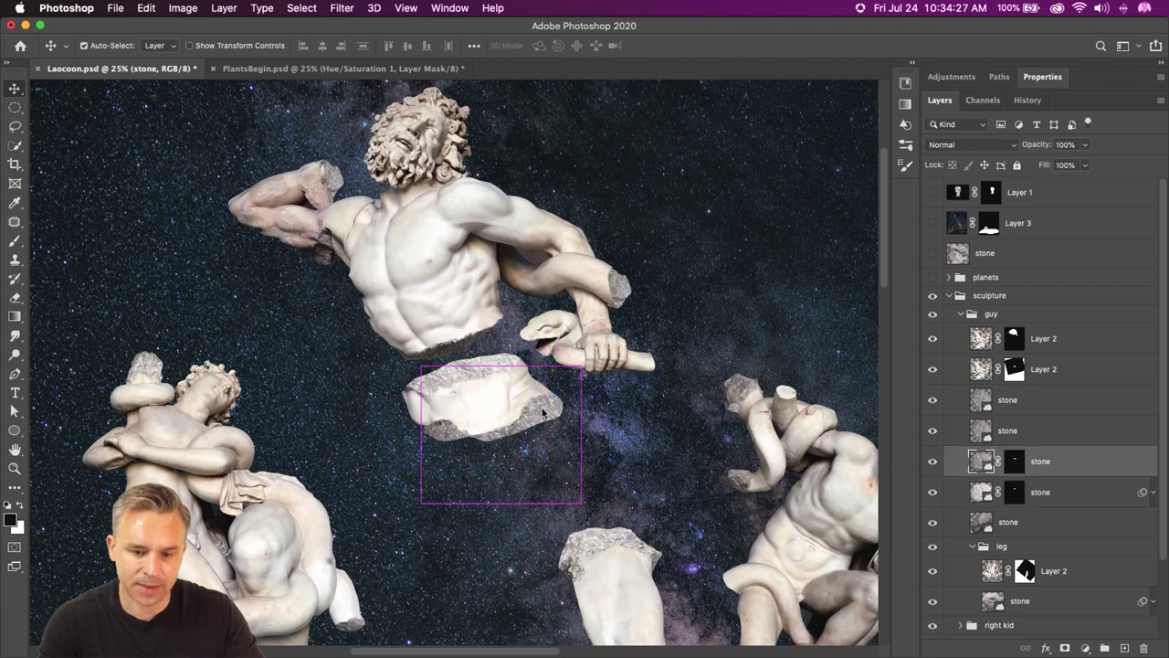
{"action": "left_click", "coordinate": [617, 290], "text": "super"}
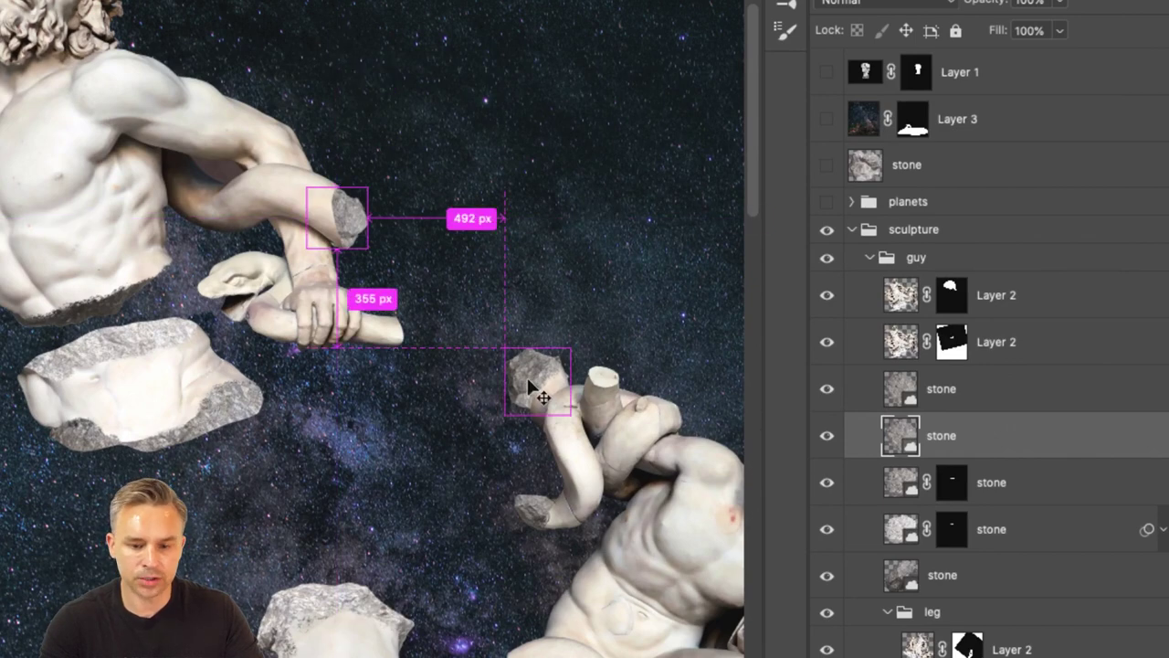
- Pick the stone on the right kid's snake, the guy's snake end and the two belly fragment stones to identify their layers
{"action": "left_click", "coordinate": [530, 382], "text": "super"}
{"action": "left_click", "coordinate": [351, 229]}
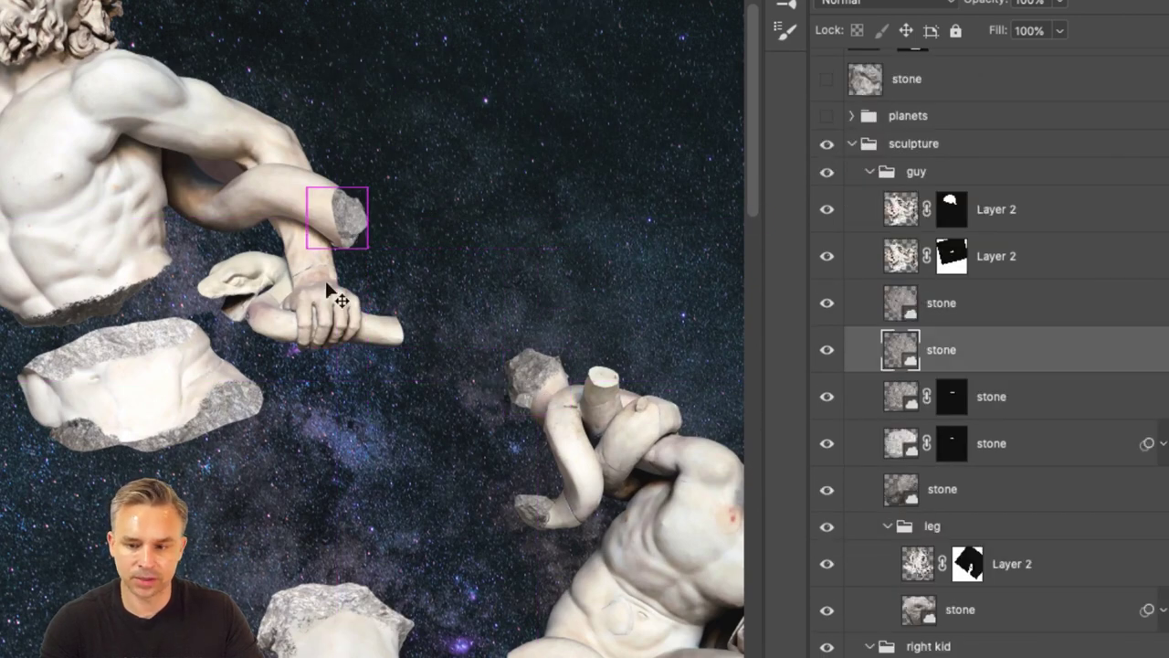
{"action": "left_click", "coordinate": [149, 345]}
{"action": "left_click", "coordinate": [233, 413]}
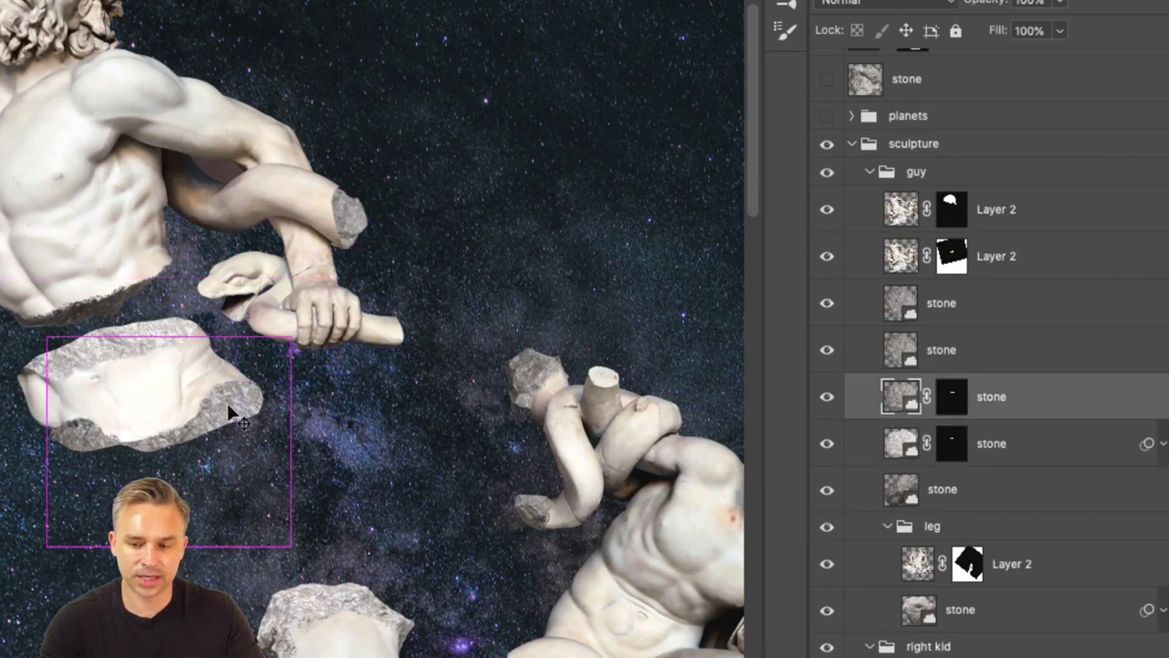
- Select the stone layer capping the guy's cut snake coil, zoom to fit it and check which Layer 2 holds the coil
{"action": "left_click", "coordinate": [916, 358]}
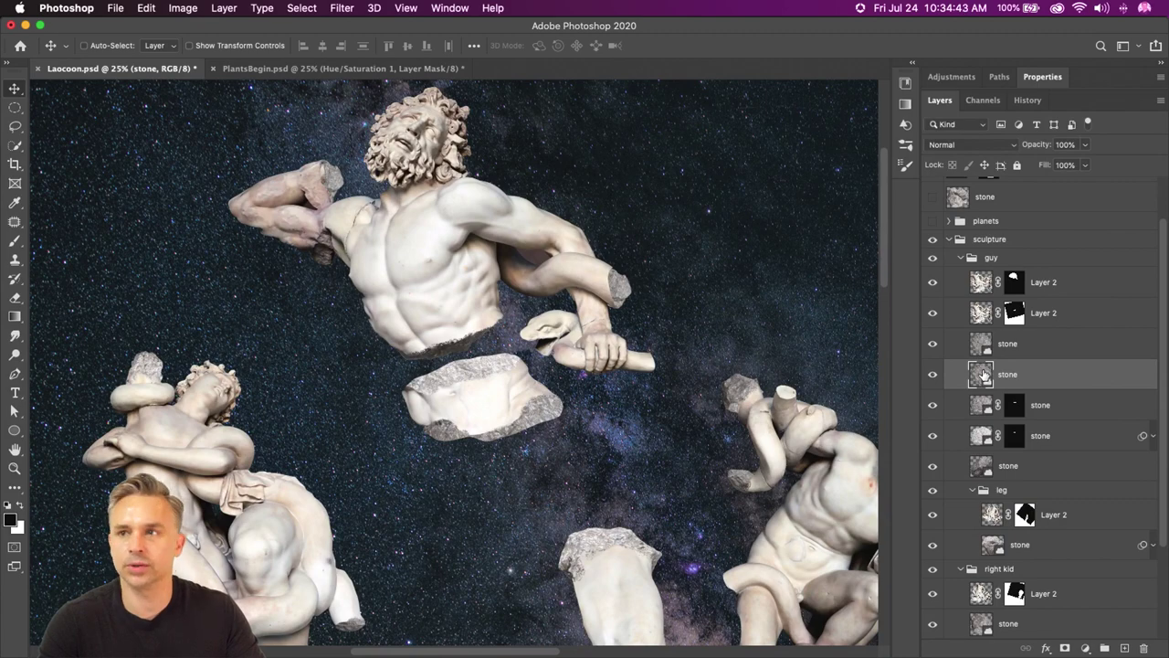
{"action": "left_click", "coordinate": [980, 373], "text": "alt"}
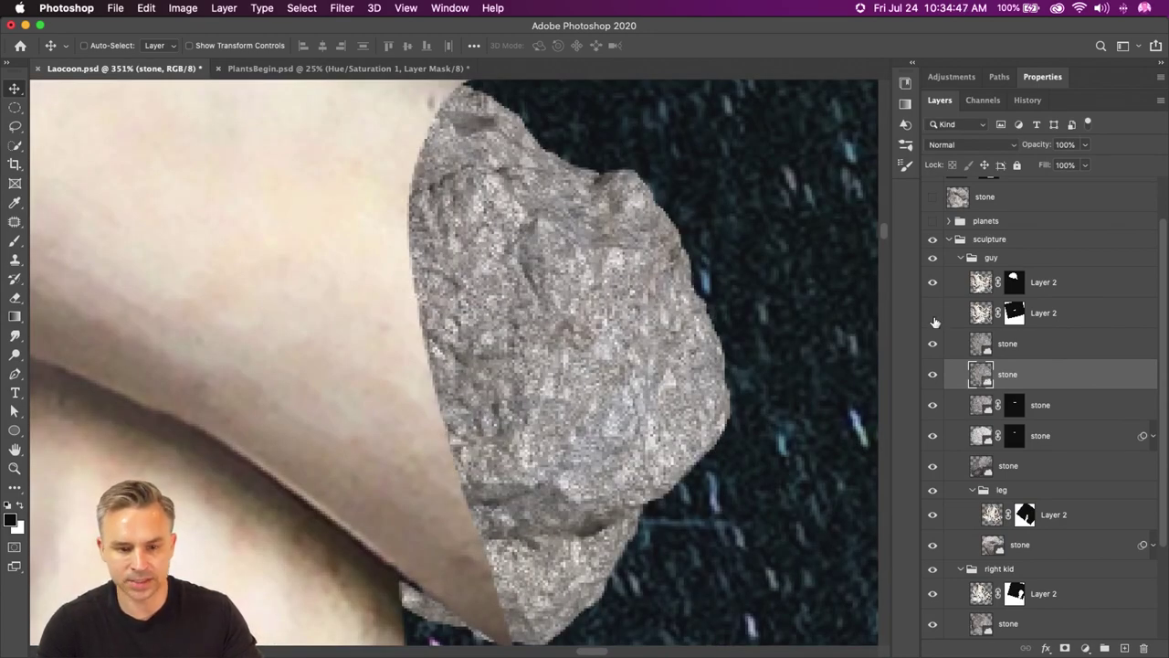
{"action": "left_click", "coordinate": [933, 283]}
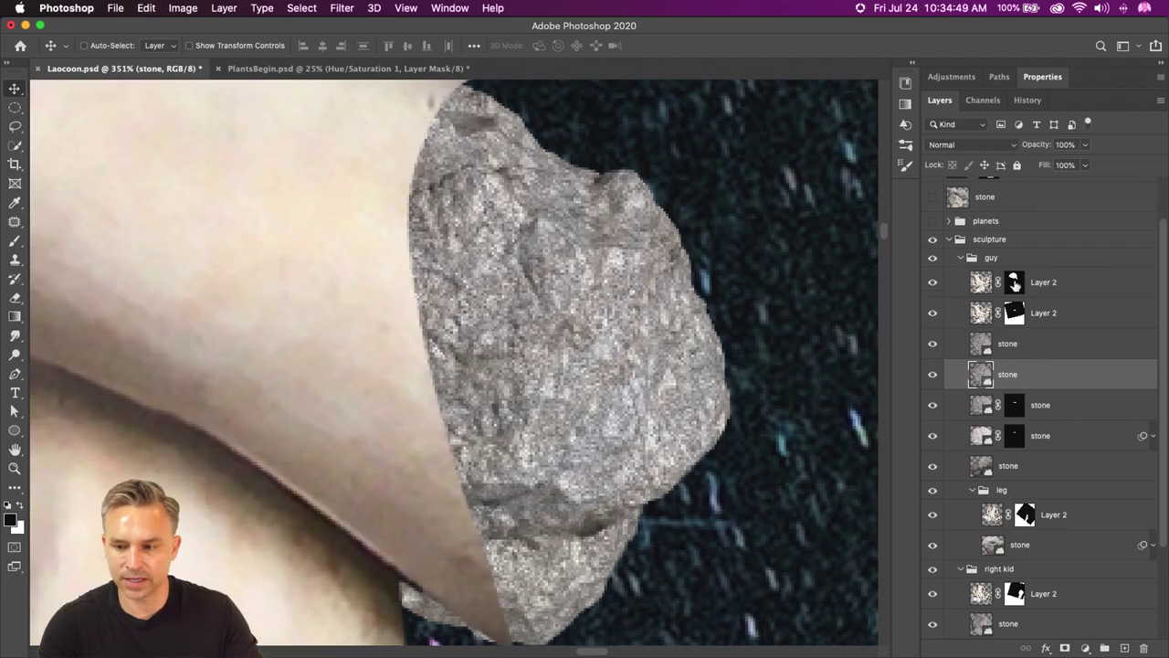
- Target the mask of the top Layer 2 and set up the KYLE Bonus Chunky Charcoal brush at 70 px
{"action": "left_click", "coordinate": [1004, 284]}
{"action": "key", "text": "b"}
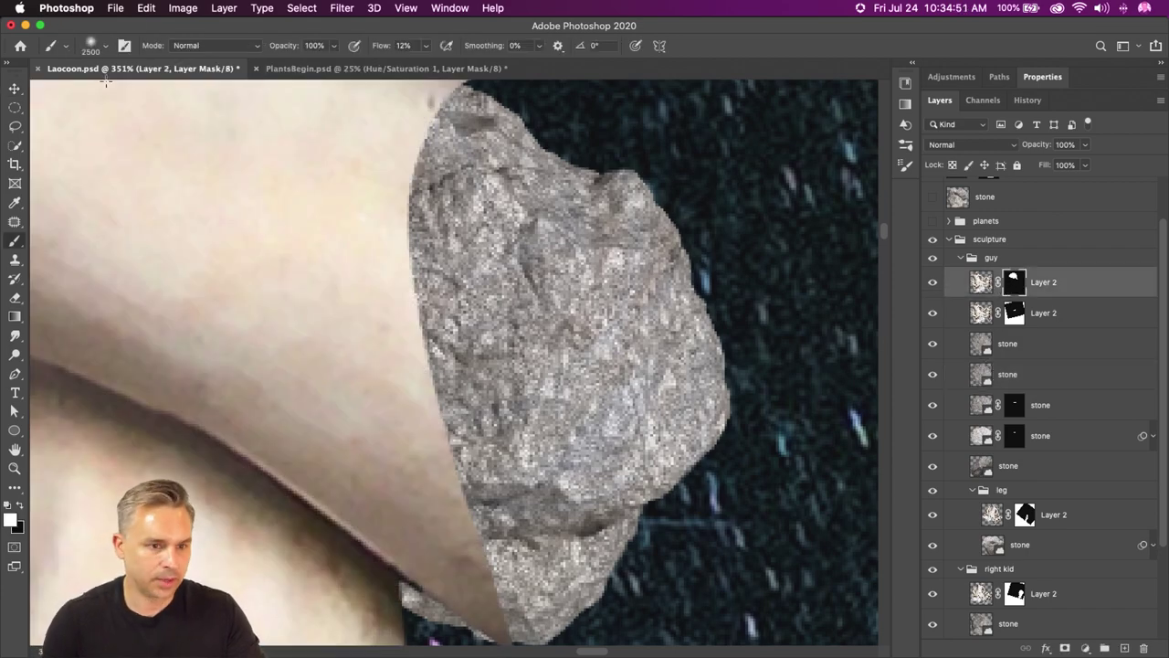
{"action": "left_click", "coordinate": [106, 47]}
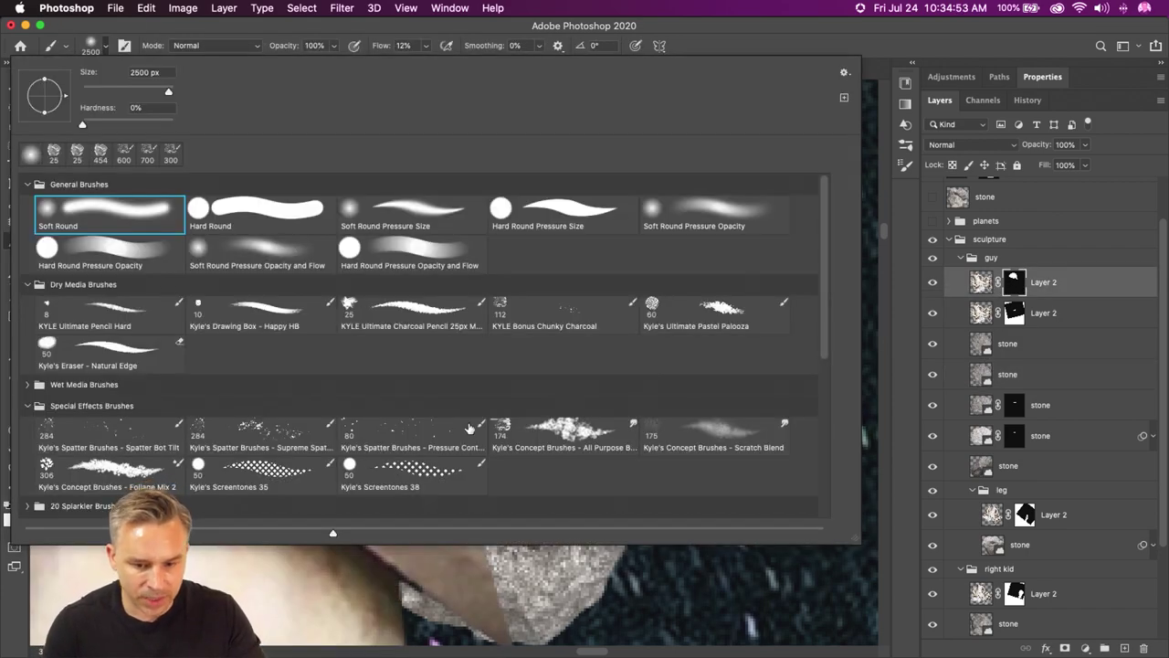
{"action": "left_click", "coordinate": [514, 315]}
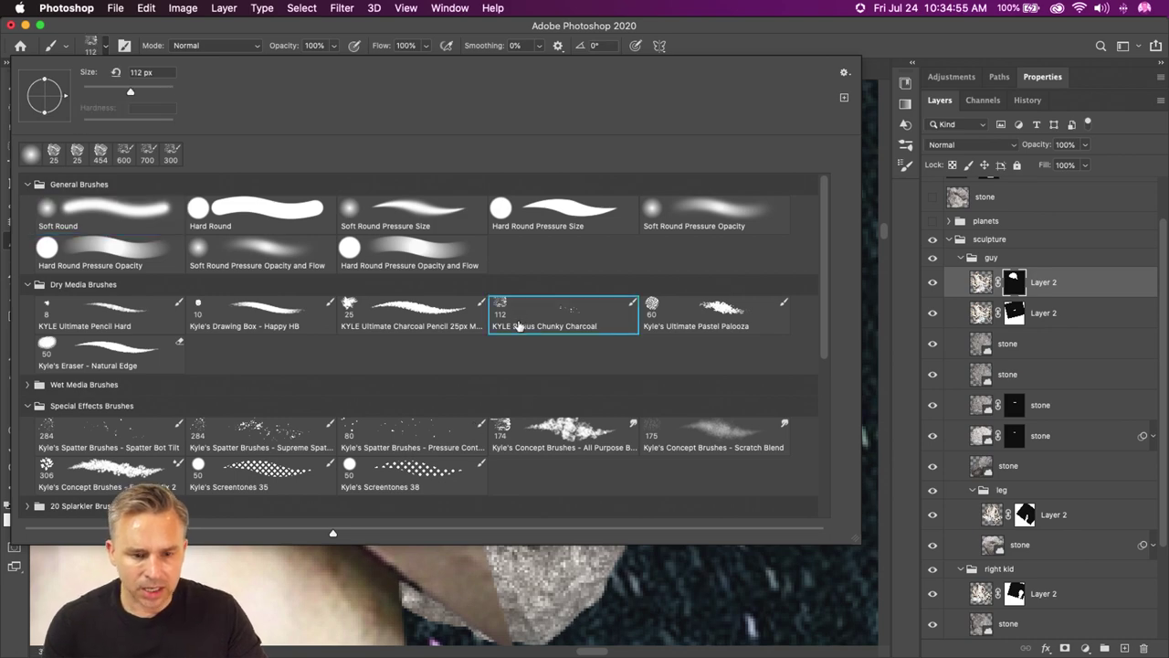
{"action": "key", "text": "Return"}
{"action": "key", "text": "bracketleft"}
{"action": "key", "text": "bracketleft"}
{"action": "key", "text": "bracketleft"}
{"action": "key", "text": "bracketleft"}
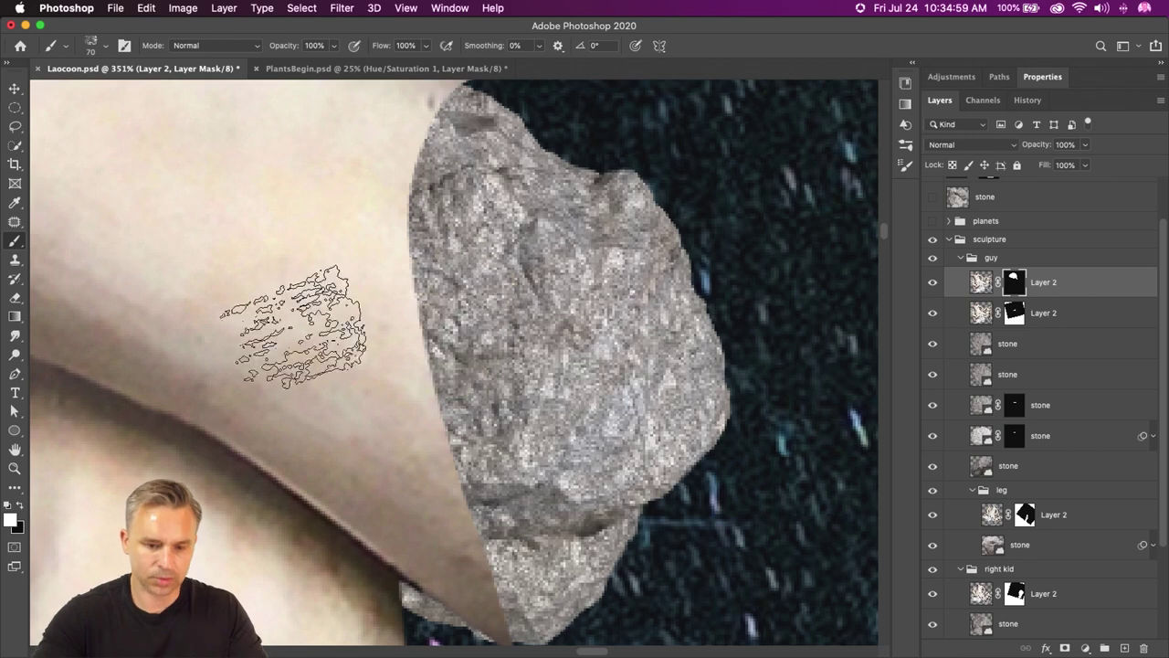
- Set the charcoal brush to black at 40 px, try a stroke on Layer 2's image beside the stone and undo it
{"action": "key", "text": "x"}
{"action": "left_click", "coordinate": [980, 283]}
{"action": "key", "text": "bracketleft"}
{"action": "key", "text": "bracketleft"}
{"action": "key", "text": "bracketleft"}
{"action": "left_click_drag", "start_coordinate": [389, 265], "coordinate": [397, 319]}
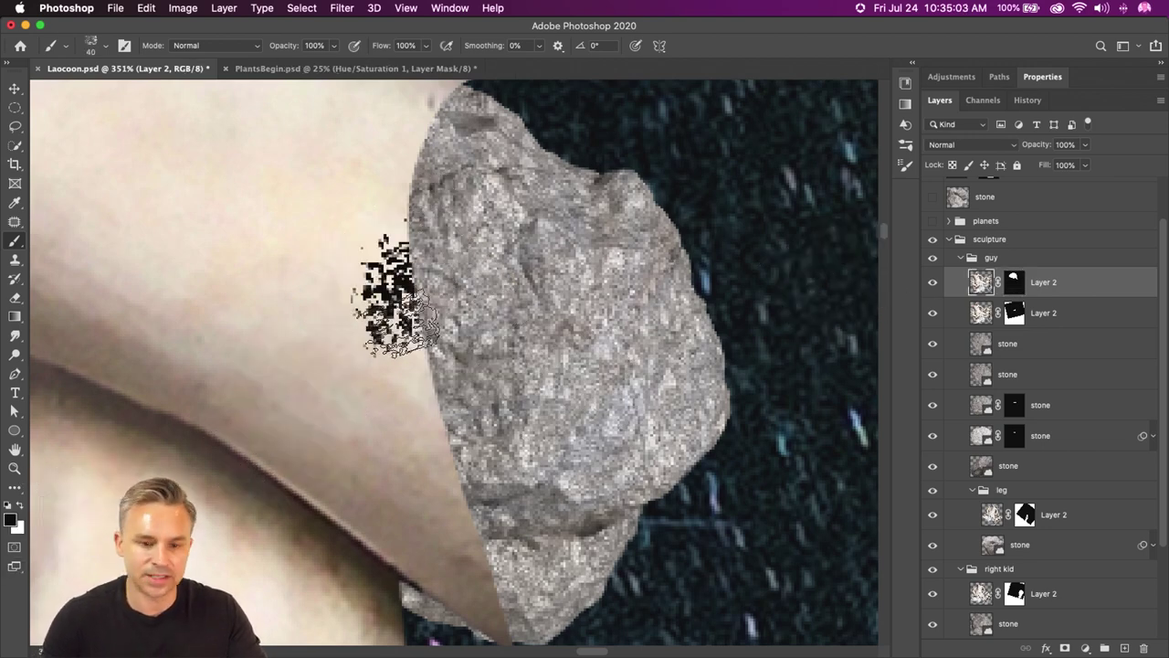
{"action": "key", "text": "super+z"}
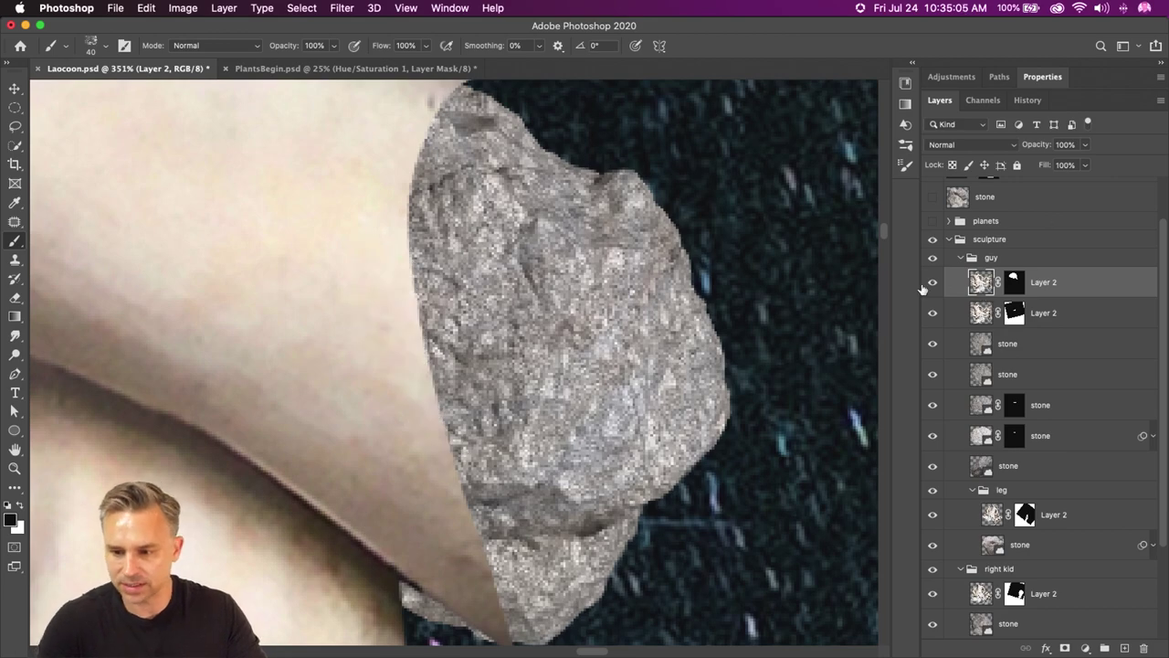
- Paint black charcoal texture on the top Layer 2's mask along the snake's stone edge and show the mask as a red overlay
{"action": "left_click", "coordinate": [926, 287]}
{"action": "left_click", "coordinate": [931, 282]}
{"action": "left_click", "coordinate": [1014, 282]}
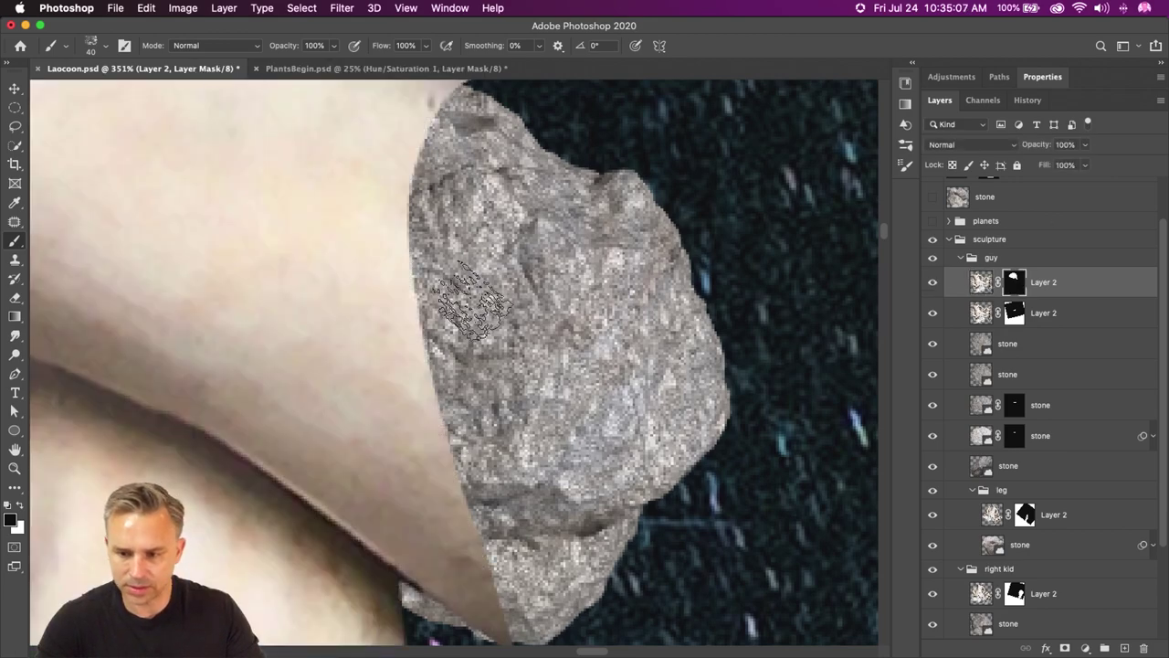
{"action": "mouse_move", "coordinate": [439, 282]}
{"action": "left_mouse_down"}
{"action": "mouse_move", "coordinate": [427, 322]}
{"action": "mouse_move", "coordinate": [439, 364]}
{"action": "mouse_move", "coordinate": [423, 382]}
{"action": "mouse_move", "coordinate": [417, 352]}
{"action": "left_mouse_up"}
{"action": "key", "text": "backslash"}
{"action": "key", "text": "bracketright"}
{"action": "scroll", "coordinate": [483, 374], "scroll_direction": "left", "scroll_amount": 1}
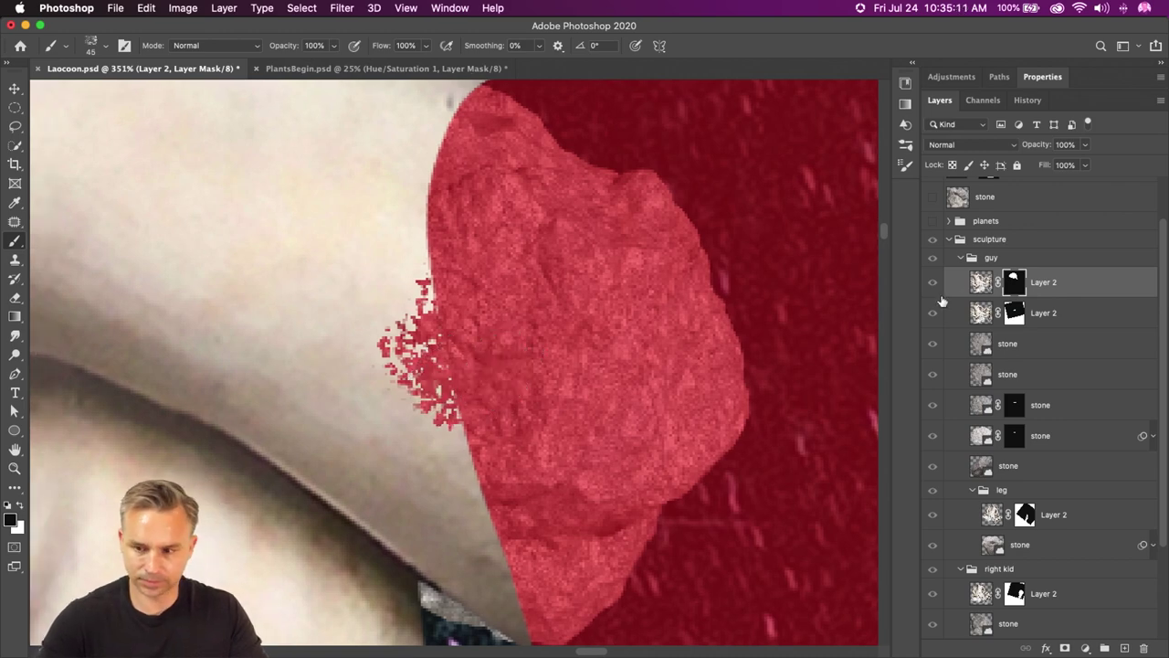
- Roughen the rest of the snake's edge against the stone on Layer 2's mask, and reduce the brush to 30 px
{"action": "left_click", "coordinate": [979, 283]}
{"action": "left_click", "coordinate": [1011, 284]}
{"action": "mouse_move", "coordinate": [515, 344]}
{"action": "left_mouse_down"}
{"action": "mouse_move", "coordinate": [462, 324]}
{"action": "mouse_move", "coordinate": [442, 291]}
{"action": "mouse_move", "coordinate": [474, 169]}
{"action": "mouse_move", "coordinate": [455, 351]}
{"action": "mouse_move", "coordinate": [511, 493]}
{"action": "mouse_move", "coordinate": [442, 384]}
{"action": "mouse_move", "coordinate": [485, 450]}
{"action": "mouse_move", "coordinate": [417, 267]}
{"action": "mouse_move", "coordinate": [386, 322]}
{"action": "mouse_move", "coordinate": [417, 369]}
{"action": "mouse_move", "coordinate": [411, 249]}
{"action": "mouse_move", "coordinate": [445, 165]}
{"action": "mouse_move", "coordinate": [405, 376]}
{"action": "left_mouse_up"}
{"action": "key", "text": "bracketleft"}
{"action": "key", "text": "bracketleft"}
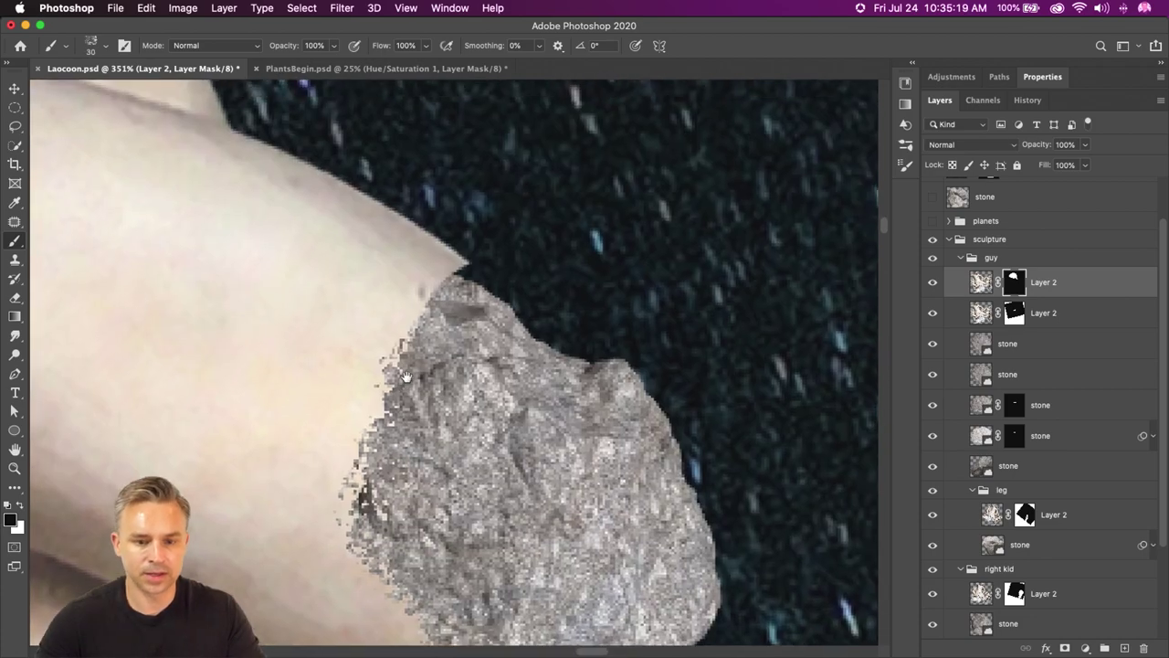
- Lasso the sliver overhanging the snake's upper edge beside the stone and fill it on the mask with the foreground color at 100% opacity
{"action": "left_click_drag", "start_coordinate": [447, 289], "coordinate": [461, 298]}
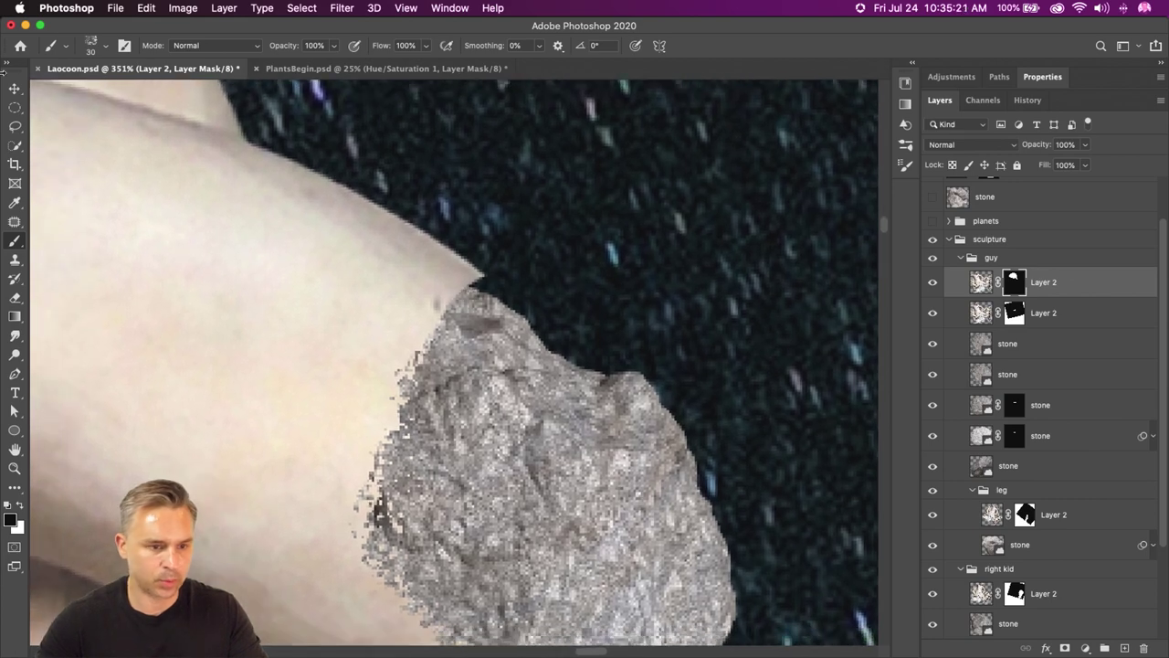
{"action": "left_click", "coordinate": [17, 126]}
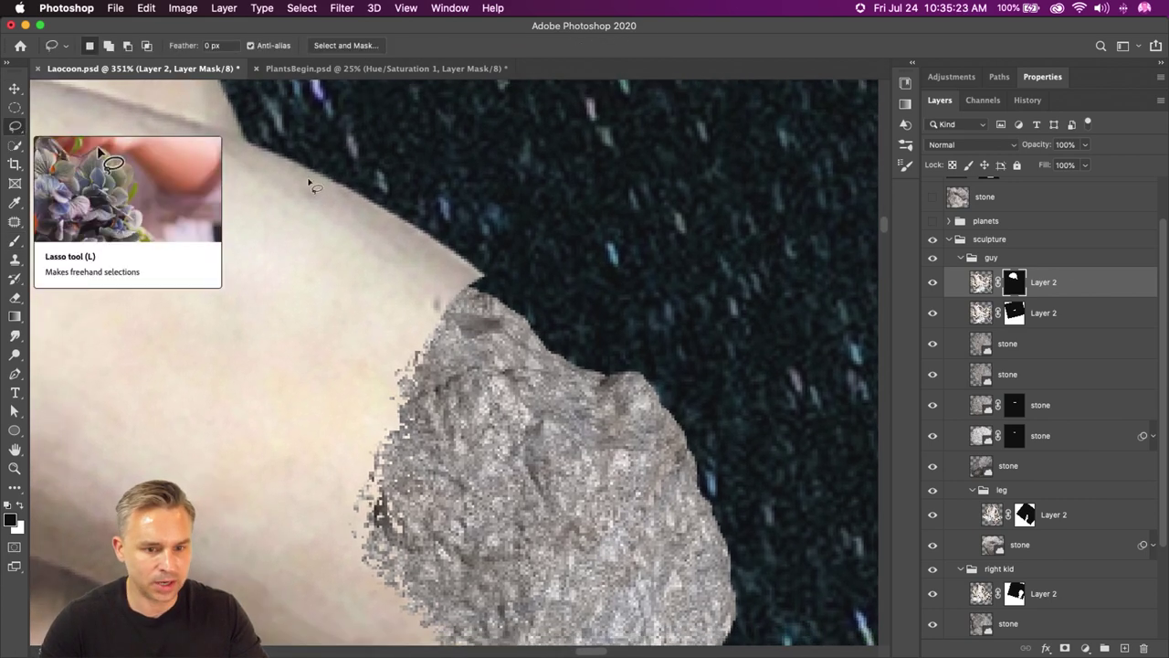
{"action": "mouse_move", "coordinate": [478, 290]}
{"action": "left_mouse_down"}
{"action": "mouse_move", "coordinate": [388, 137]}
{"action": "mouse_move", "coordinate": [283, 99]}
{"action": "left_mouse_up"}
{"action": "key", "text": "shift+BackSpace"}
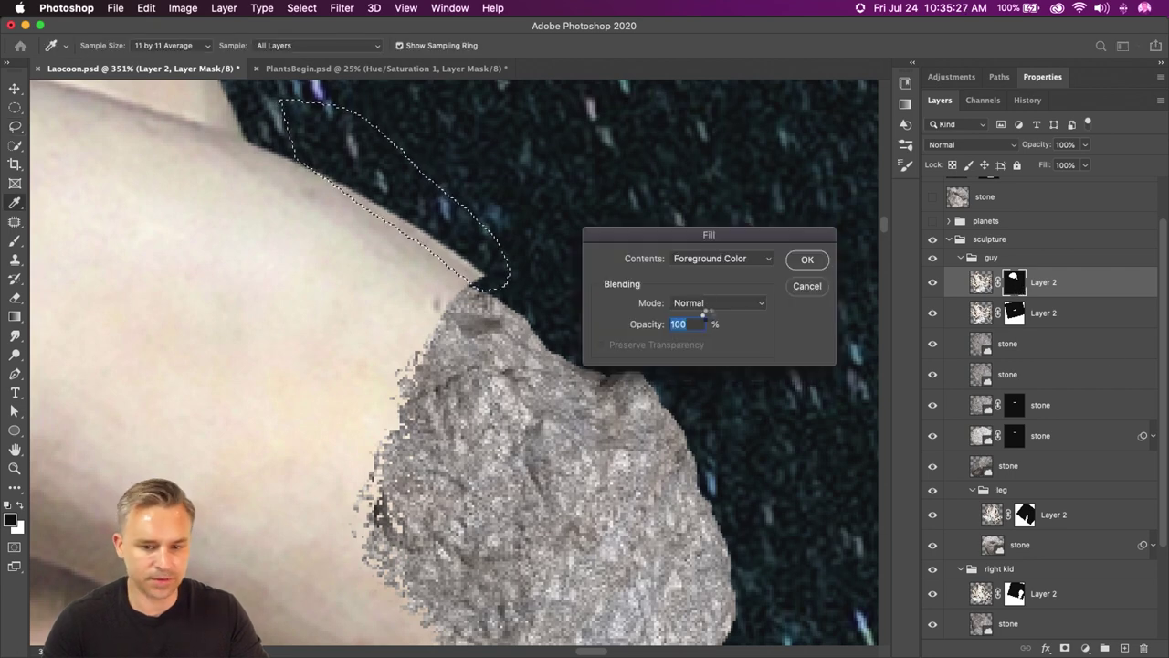
{"action": "left_click", "coordinate": [807, 259]}
{"action": "key", "text": "super+d"}
- Create a new layer at the top of the guy group and sample the stone's gray for the 30 px charcoal brush
{"action": "scroll", "coordinate": [571, 433], "scroll_direction": "down", "scroll_amount": 5}
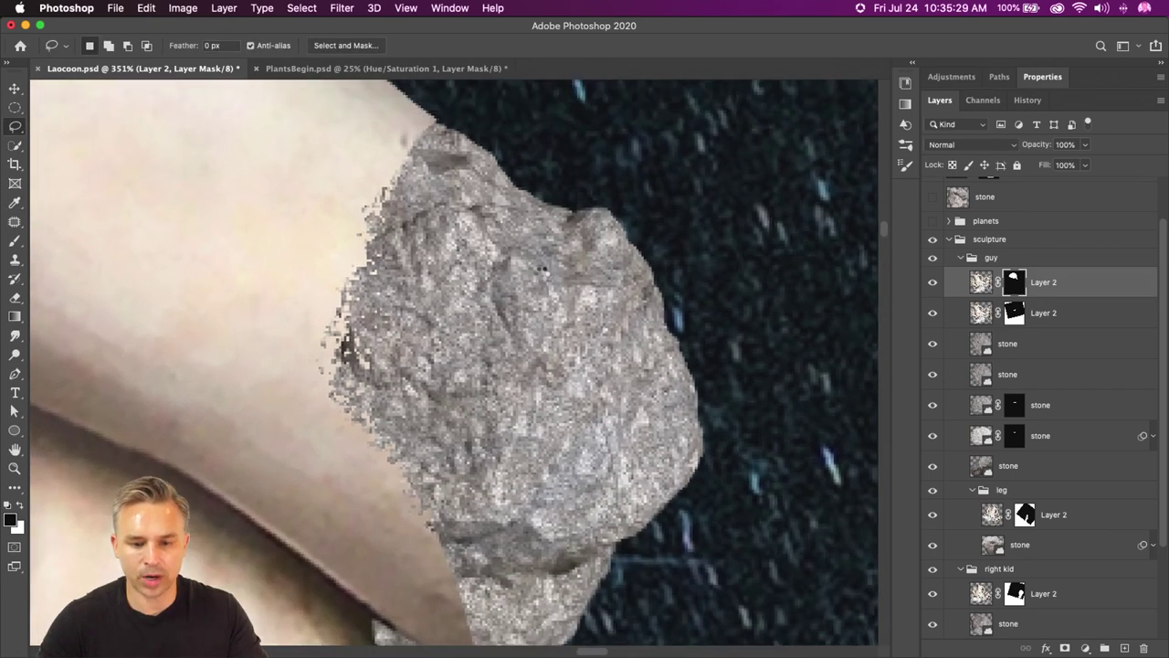
{"action": "key", "text": "b"}
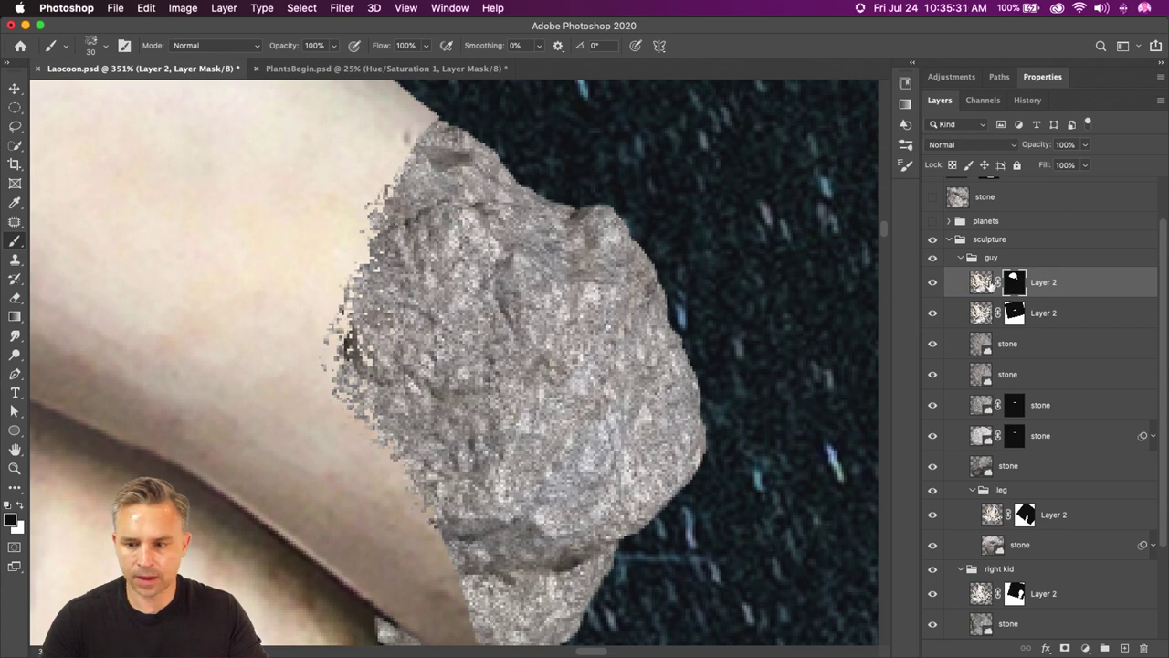
{"action": "left_click", "coordinate": [1122, 646]}
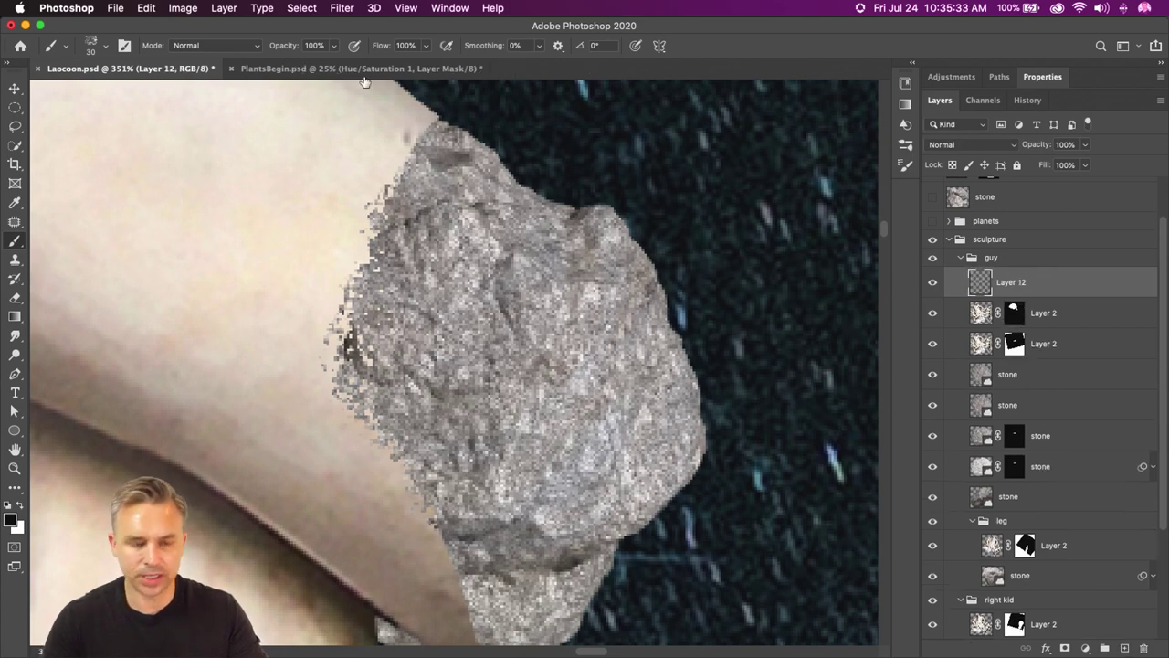
{"action": "left_click", "coordinate": [106, 47]}
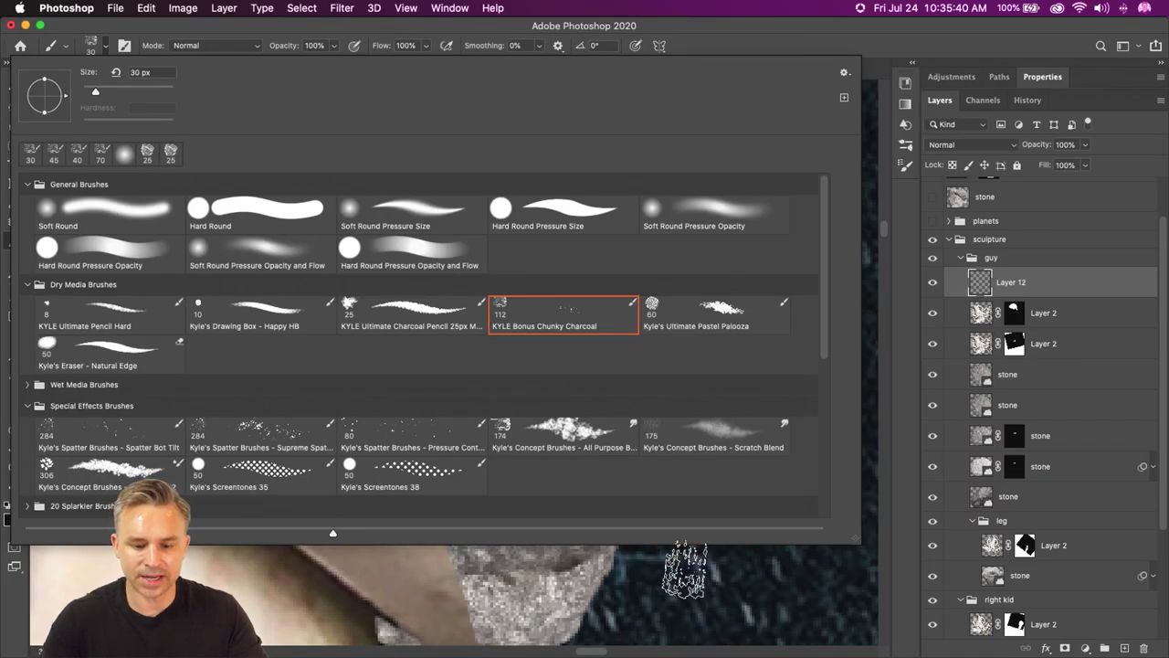
{"action": "key", "text": "Return"}
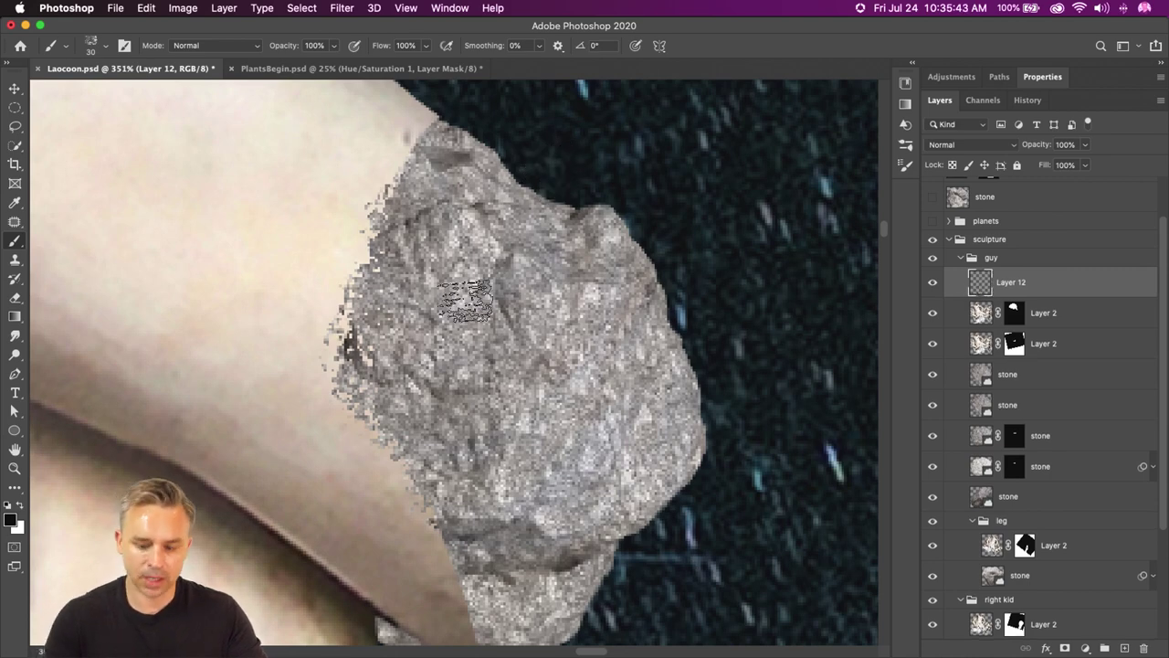
{"action": "left_click", "coordinate": [555, 368], "text": "alt"}
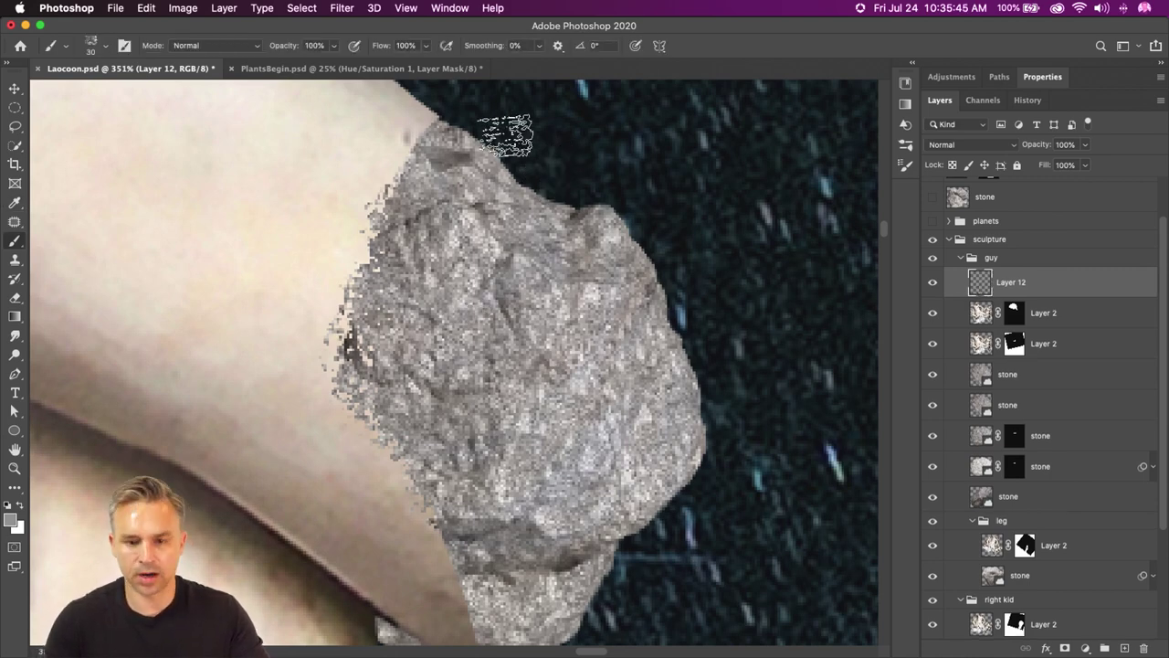
- Enlarge the charcoal brush to 70 px and paint gray stone crumbs just outside the stone's upper-right edge on Layer 12
{"action": "key", "text": "bracketright"}
{"action": "key", "text": "bracketright"}
{"action": "key", "text": "bracketright"}
{"action": "key", "text": "bracketright"}
{"action": "left_click", "coordinate": [576, 159]}
{"action": "mouse_move", "coordinate": [611, 271]}
{"action": "left_mouse_down"}
{"action": "mouse_move", "coordinate": [479, 271]}
{"action": "mouse_move", "coordinate": [521, 188]}
{"action": "mouse_move", "coordinate": [425, 160]}
{"action": "mouse_move", "coordinate": [420, 219]}
{"action": "mouse_move", "coordinate": [466, 247]}
{"action": "mouse_move", "coordinate": [383, 187]}
{"action": "mouse_move", "coordinate": [260, 365]}
{"action": "left_mouse_up"}
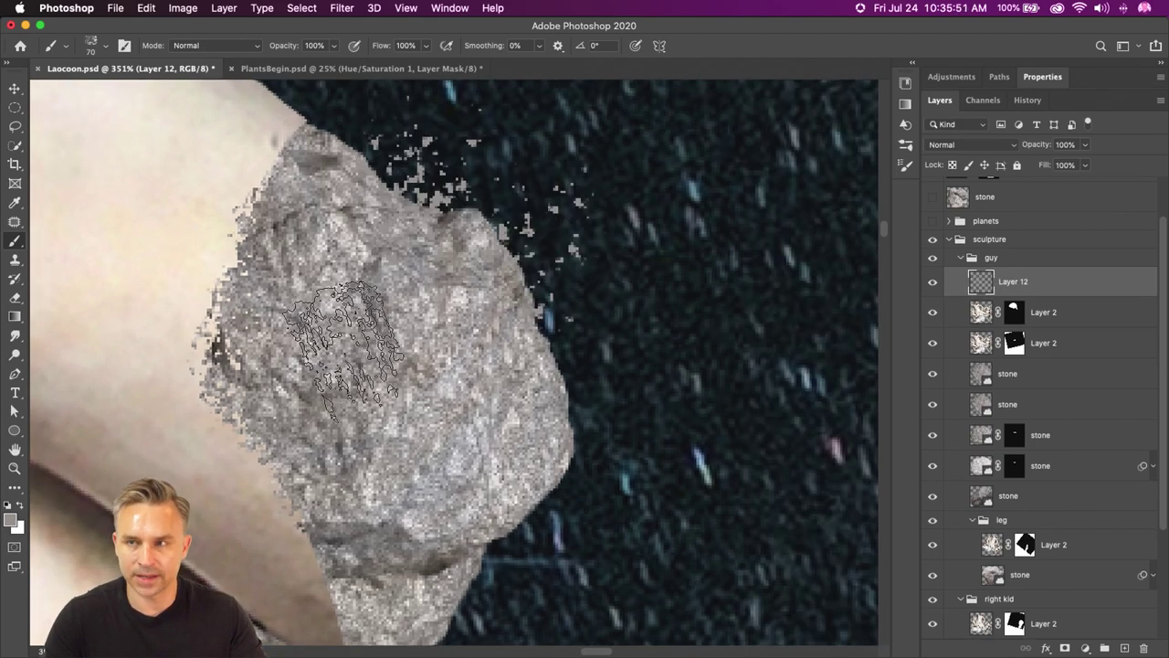
- Sample a light gray with the Eyedropper from the stone at the right end of the belly fragment
{"action": "key", "text": "super+minus"}
{"action": "key", "text": "super+minus"}
{"action": "key", "text": "super+minus"}
{"action": "key", "text": "super+minus"}
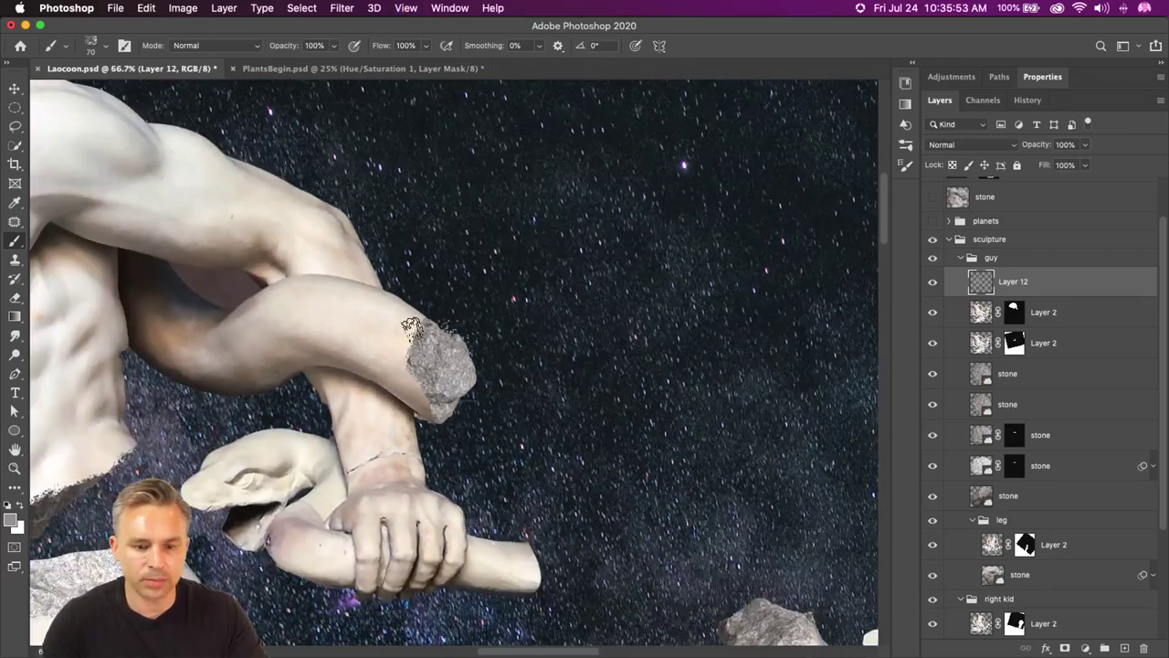
{"action": "left_click_drag", "start_coordinate": [182, 625], "coordinate": [394, 539]}
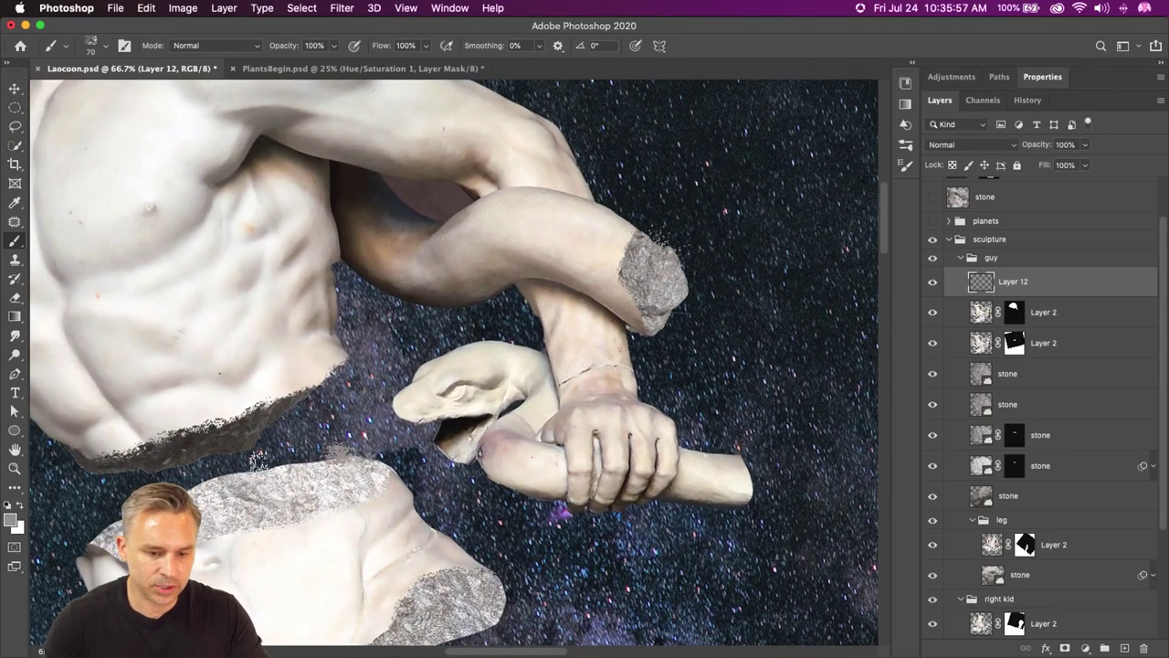
{"action": "mouse_move", "coordinate": [433, 564]}
{"action": "left_mouse_down"}
{"action": "mouse_move", "coordinate": [473, 498]}
{"action": "mouse_move", "coordinate": [479, 454]}
{"action": "left_mouse_up"}
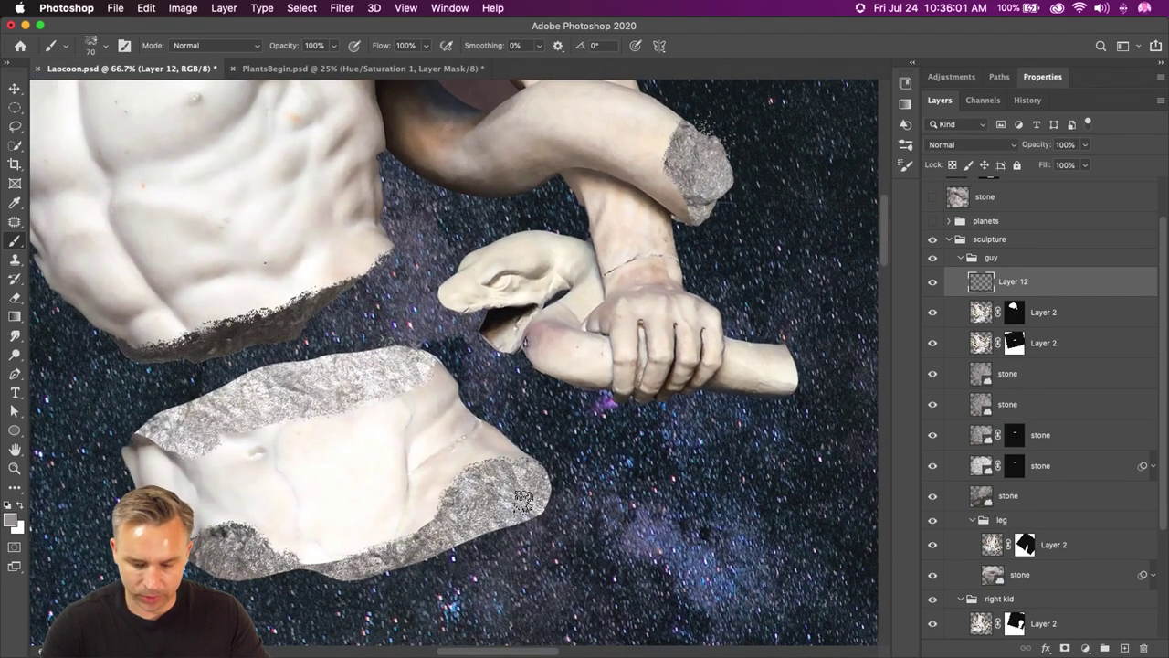
{"action": "key", "text": "i"}
{"action": "left_click", "coordinate": [519, 483]}
{"action": "left_click", "coordinate": [520, 474]}
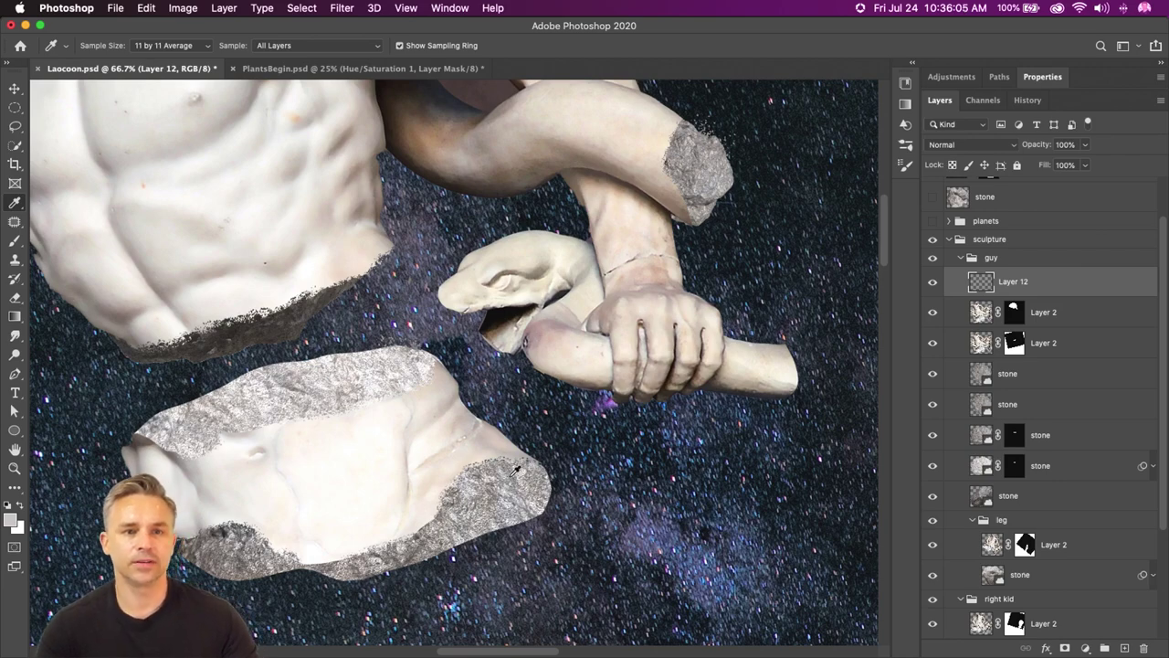
- Paint light-gray crumbs below the belly fragment's lower-right edge with the 70 px charcoal brush and above its upper edge at 125 px
{"action": "key", "text": "b"}
{"action": "left_click_drag", "start_coordinate": [516, 513], "coordinate": [540, 521]}
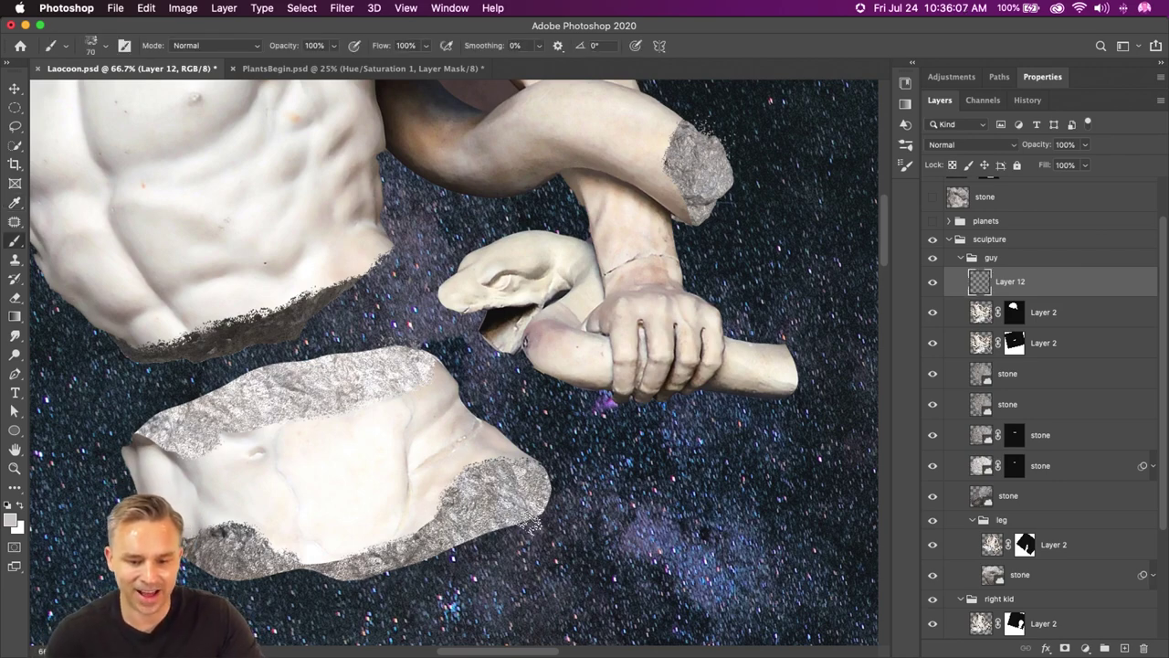
{"action": "key", "text": "bracketright"}
{"action": "key", "text": "bracketright"}
{"action": "key", "text": "bracketright"}
{"action": "key", "text": "bracketright"}
{"action": "left_click", "coordinate": [394, 365]}
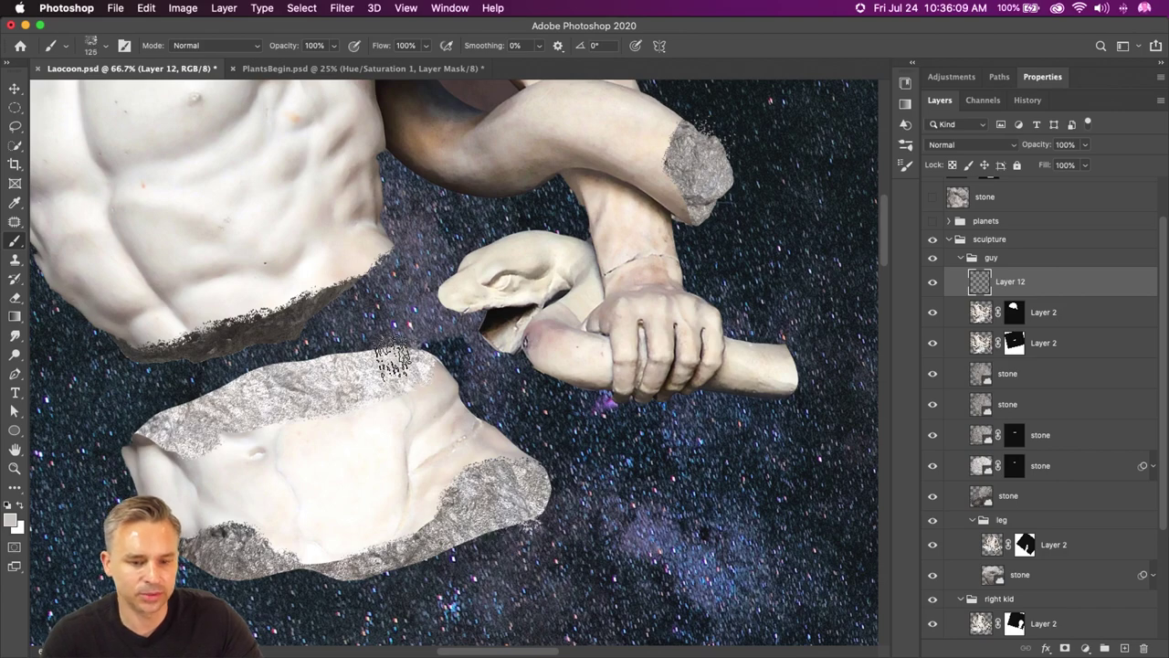
{"action": "left_click", "coordinate": [400, 333]}
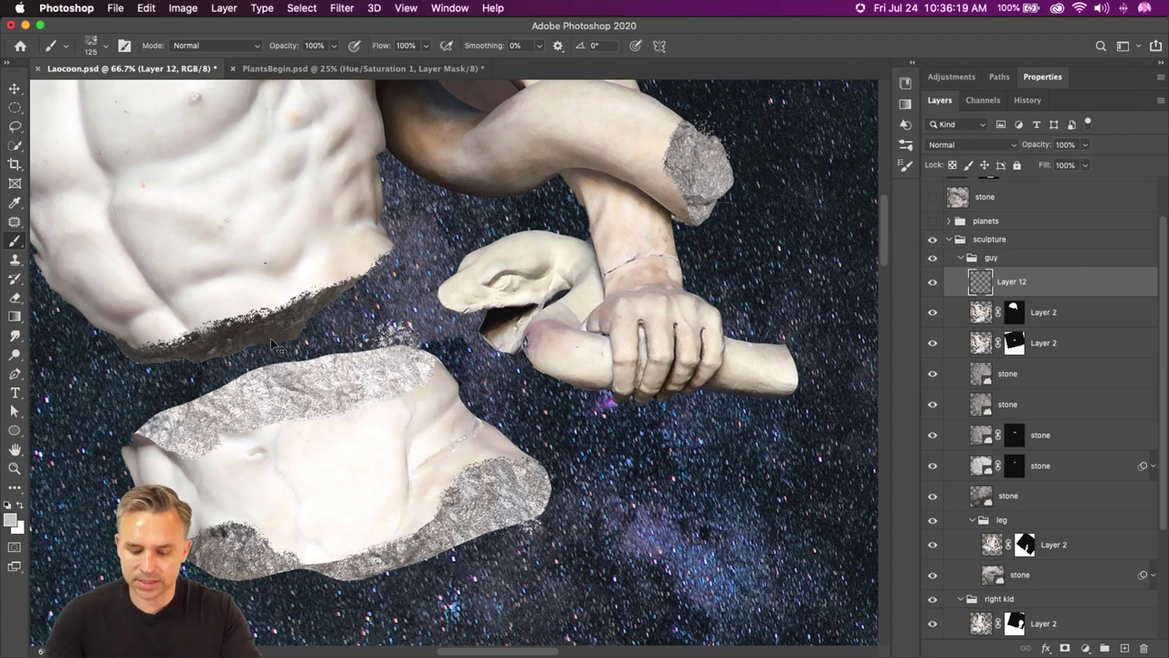
- Examine the Dry Media and Special Effects groups in the brush preset list
{"action": "key", "text": "super+0"}
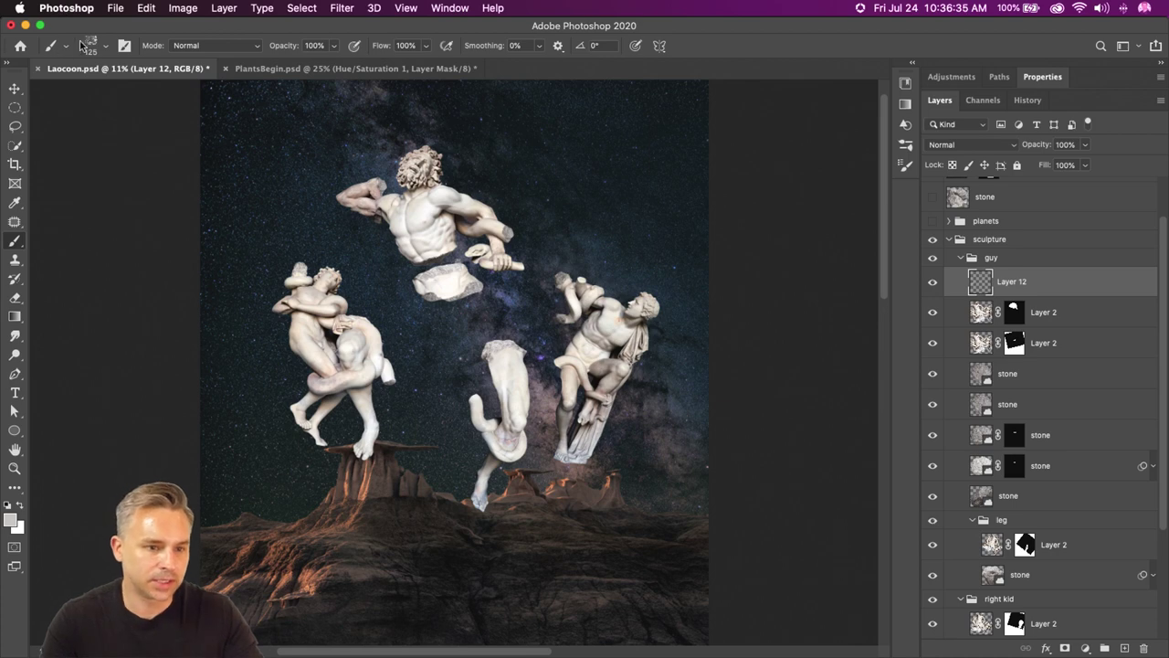
{"action": "left_click", "coordinate": [107, 48]}
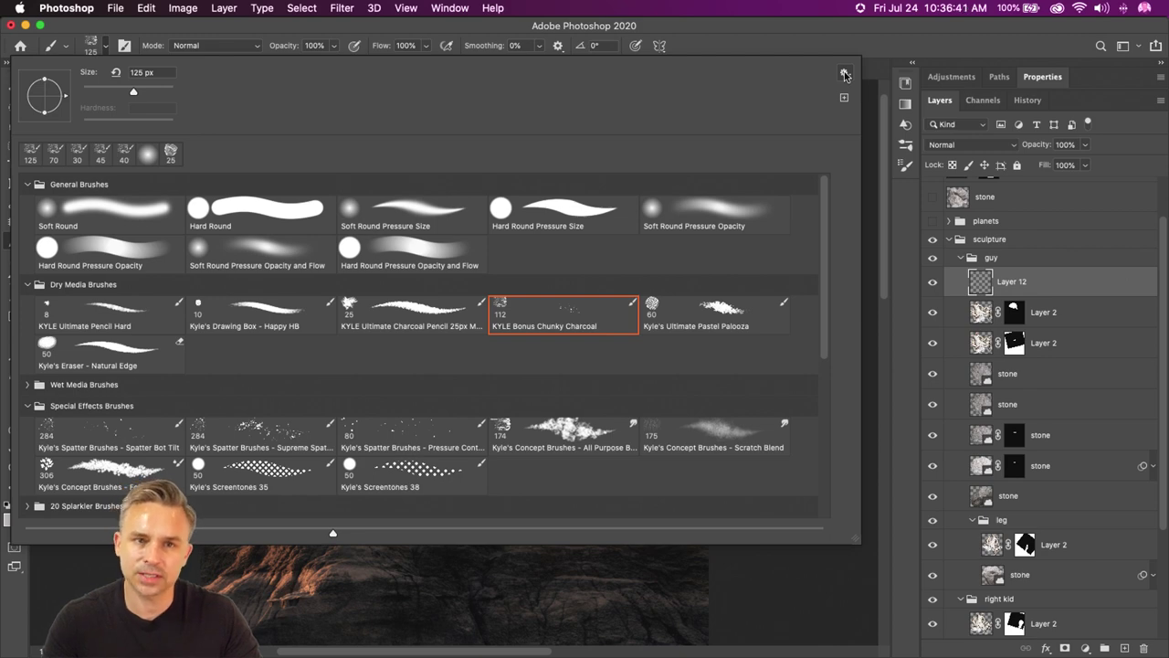
{"action": "left_click", "coordinate": [416, 595]}
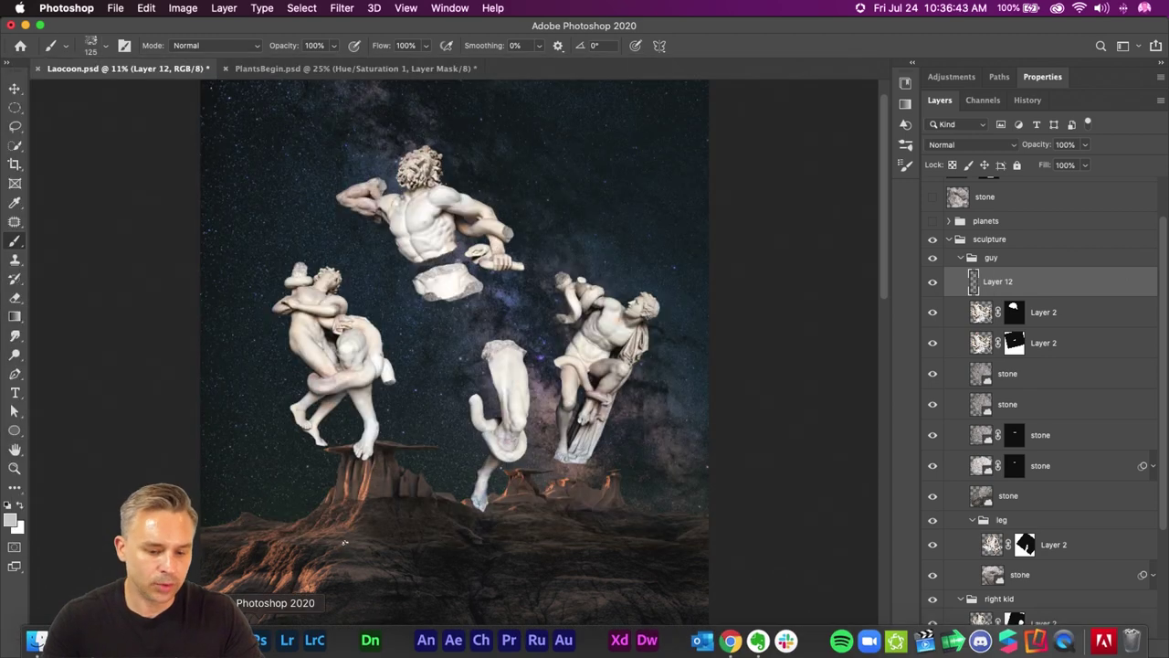
- Switch to Finder, browse to the Presets folder inside Applications > Adobe Photoshop 2020, and close the Finder window
{"action": "mouse_move", "coordinate": [286, 652]}
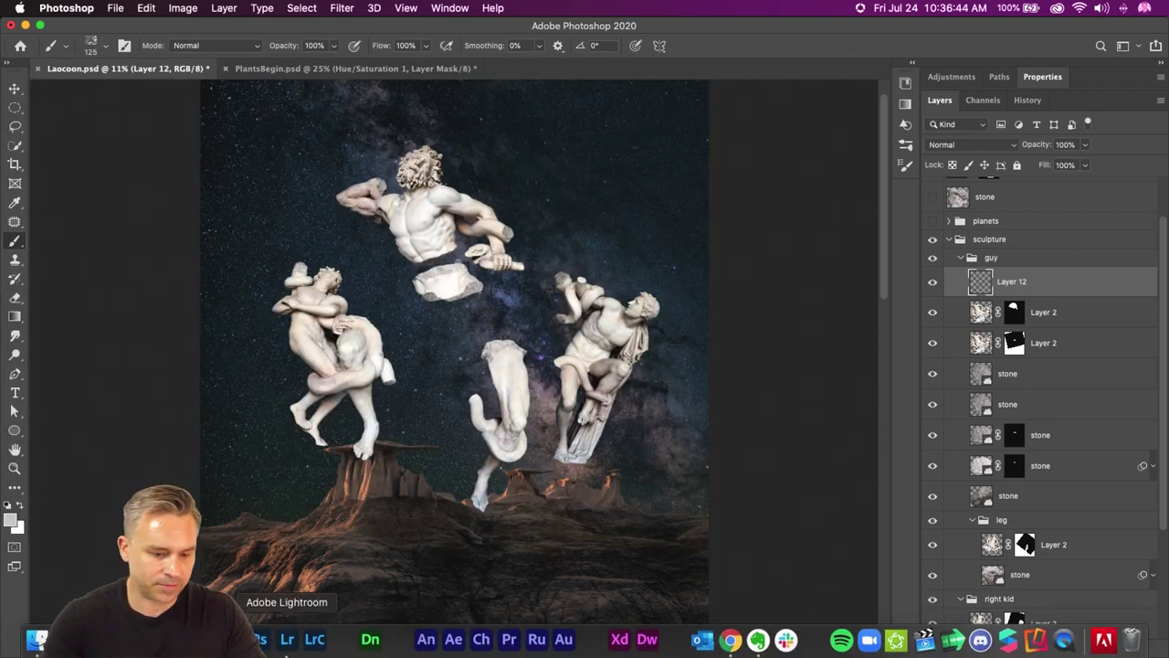
{"action": "left_click", "coordinate": [37, 639]}
{"action": "left_click_drag", "start_coordinate": [226, 131], "coordinate": [235, 55]}
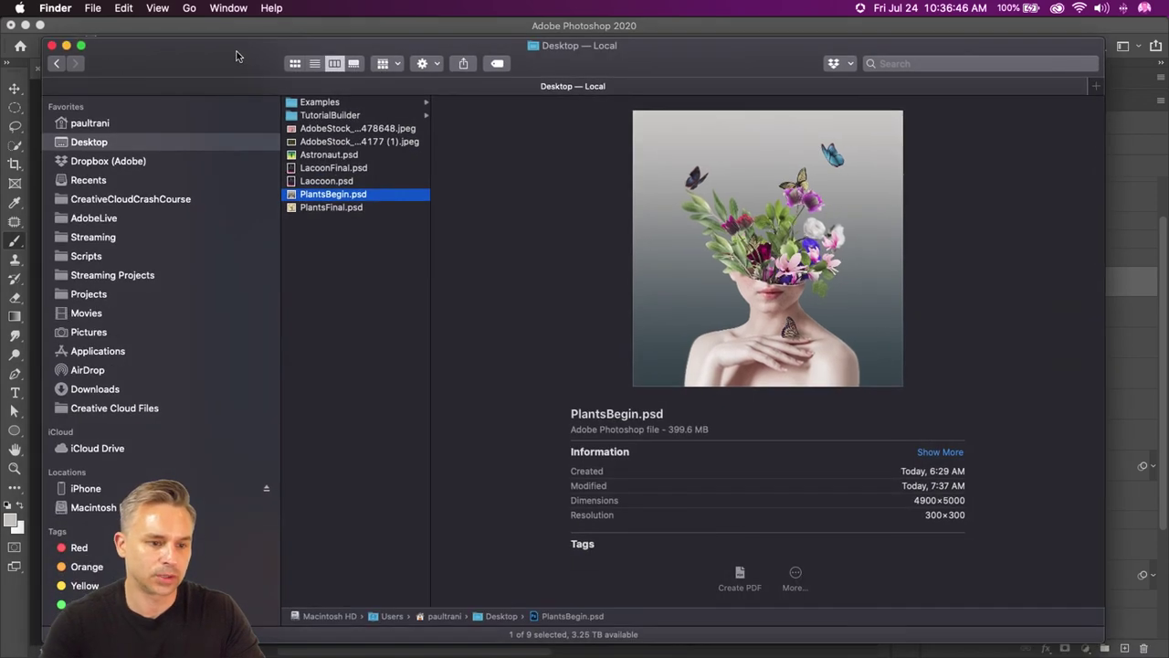
{"action": "left_click", "coordinate": [109, 352]}
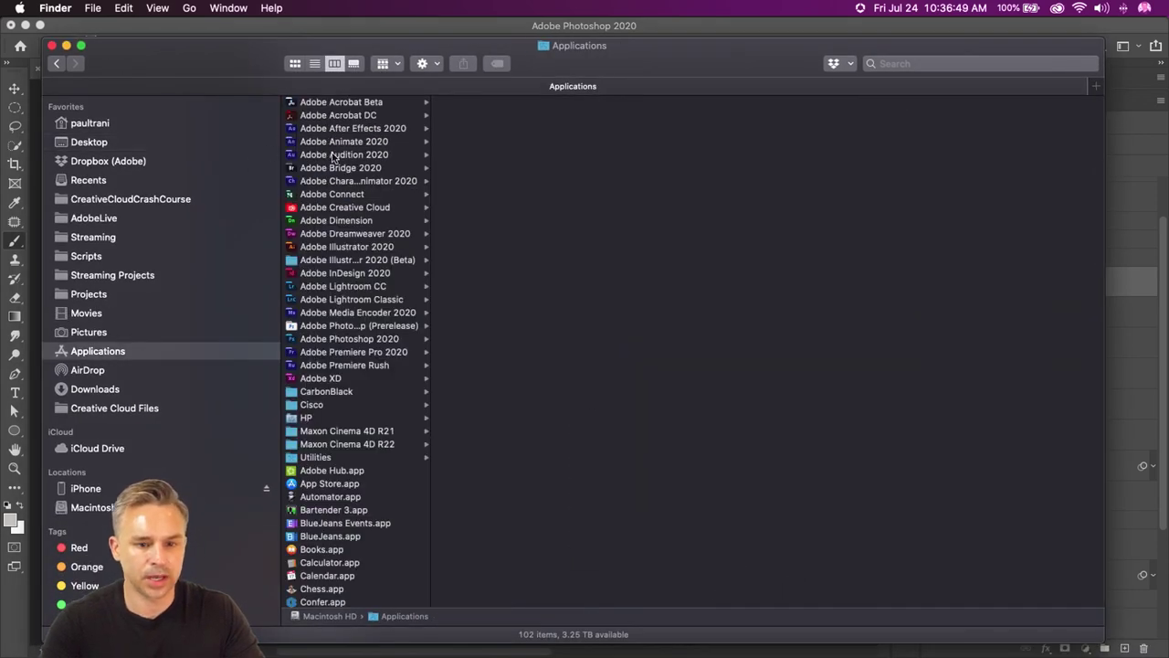
{"action": "left_click", "coordinate": [333, 157]}
{"action": "left_click", "coordinate": [316, 341]}
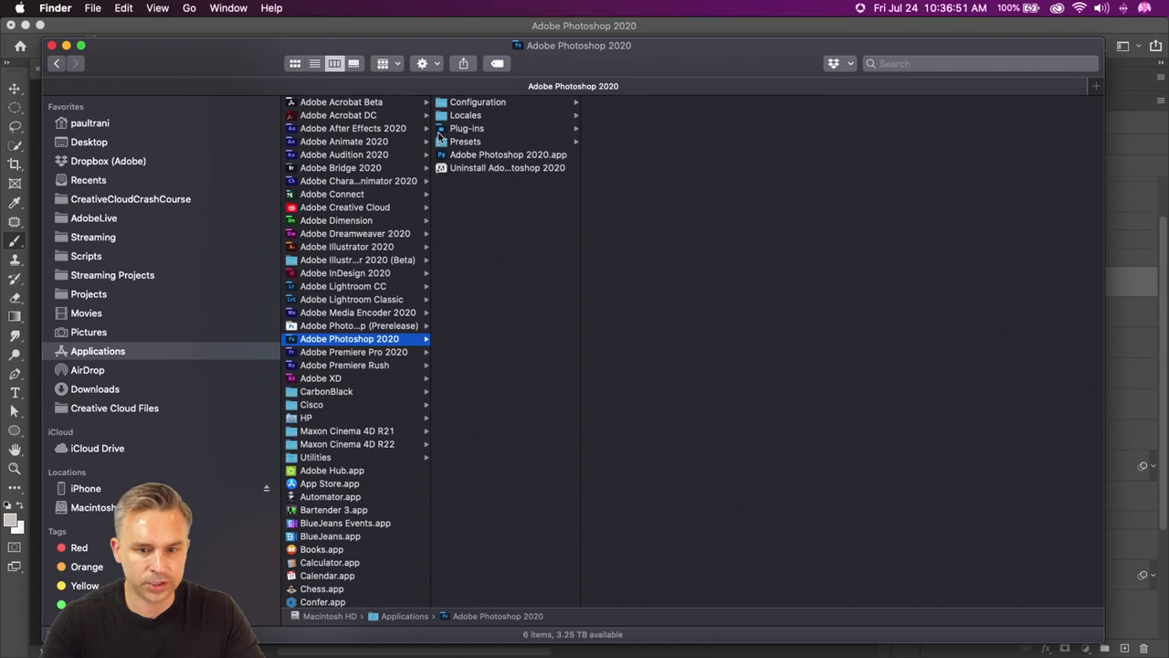
{"action": "left_click", "coordinate": [471, 153]}
{"action": "left_click", "coordinate": [486, 144]}
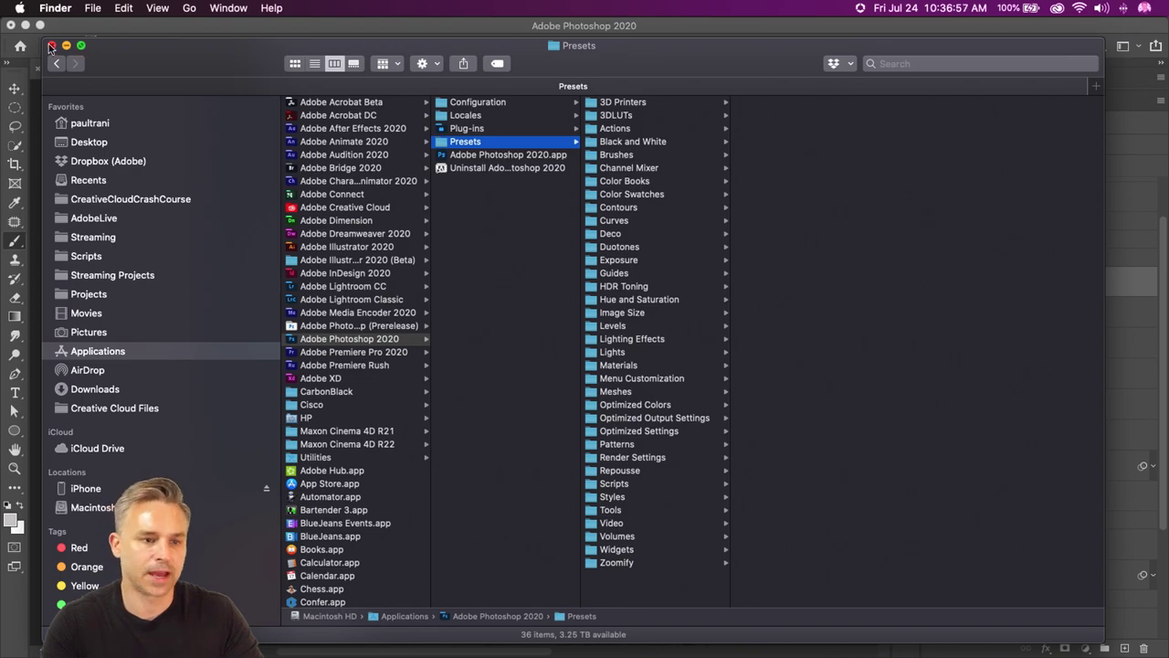
{"action": "left_click", "coordinate": [87, 29]}
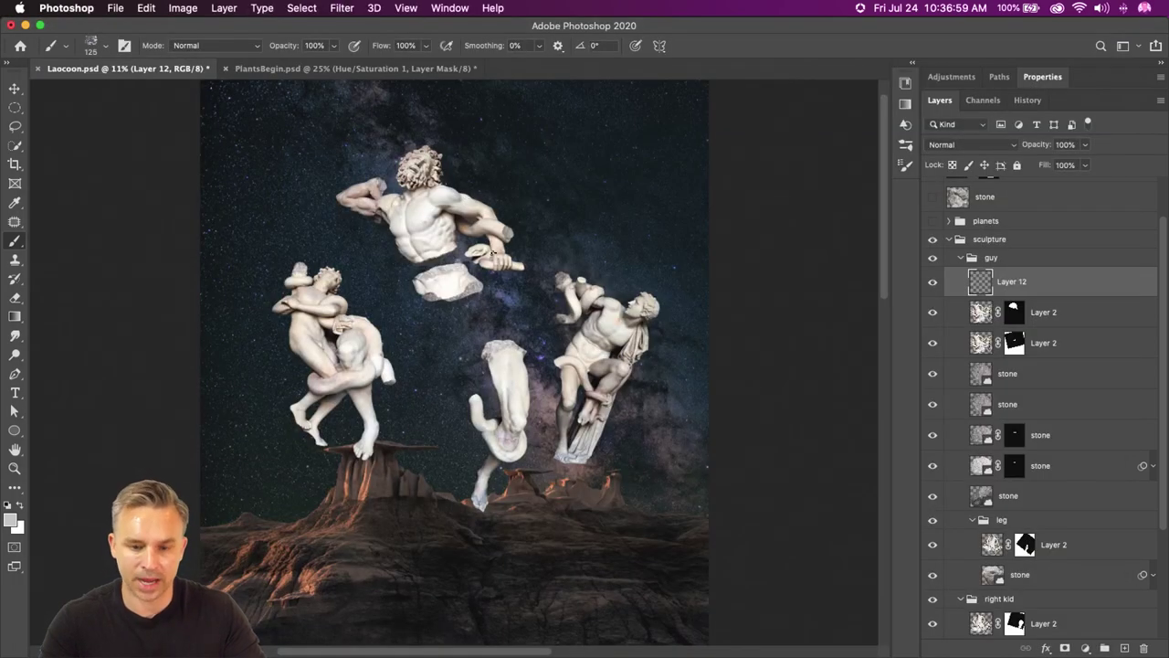
- Paint light-gray crumbs along the belly fragment's lower edge and upper-left edge with the 125 px charcoal brush
{"action": "key", "text": "super+plus"}
{"action": "key", "text": "super+plus"}
{"action": "key", "text": "super+plus"}
{"action": "key", "text": "super+plus"}
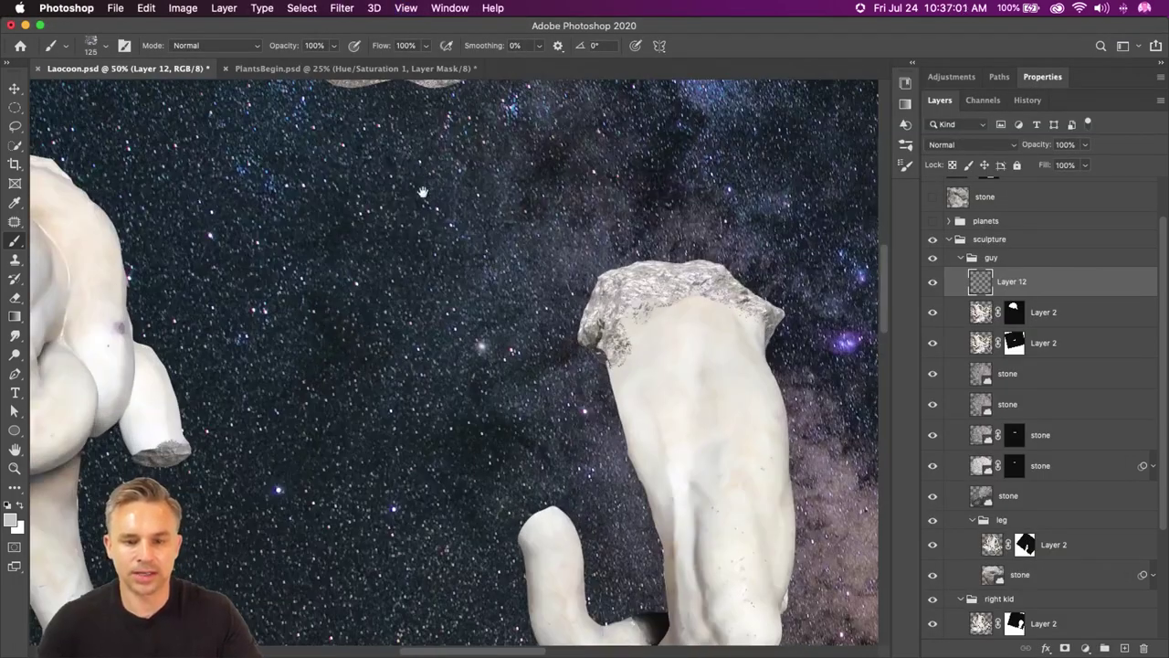
{"action": "left_click_drag", "start_coordinate": [423, 192], "coordinate": [363, 447]}
{"action": "key", "text": "bracketright"}
{"action": "key", "text": "bracketright"}
{"action": "key", "text": "bracketleft"}
{"action": "key", "text": "bracketleft"}
{"action": "mouse_move", "coordinate": [352, 362]}
{"action": "left_mouse_down"}
{"action": "mouse_move", "coordinate": [299, 343]}
{"action": "mouse_move", "coordinate": [295, 360]}
{"action": "mouse_move", "coordinate": [292, 348]}
{"action": "left_mouse_up"}
- Enlarge the charcoal brush to 175 px and paint crumbs above the leg's stone top and beside the snake coil's broken stone end
{"action": "key", "text": "bracketright"}
{"action": "key", "text": "bracketright"}
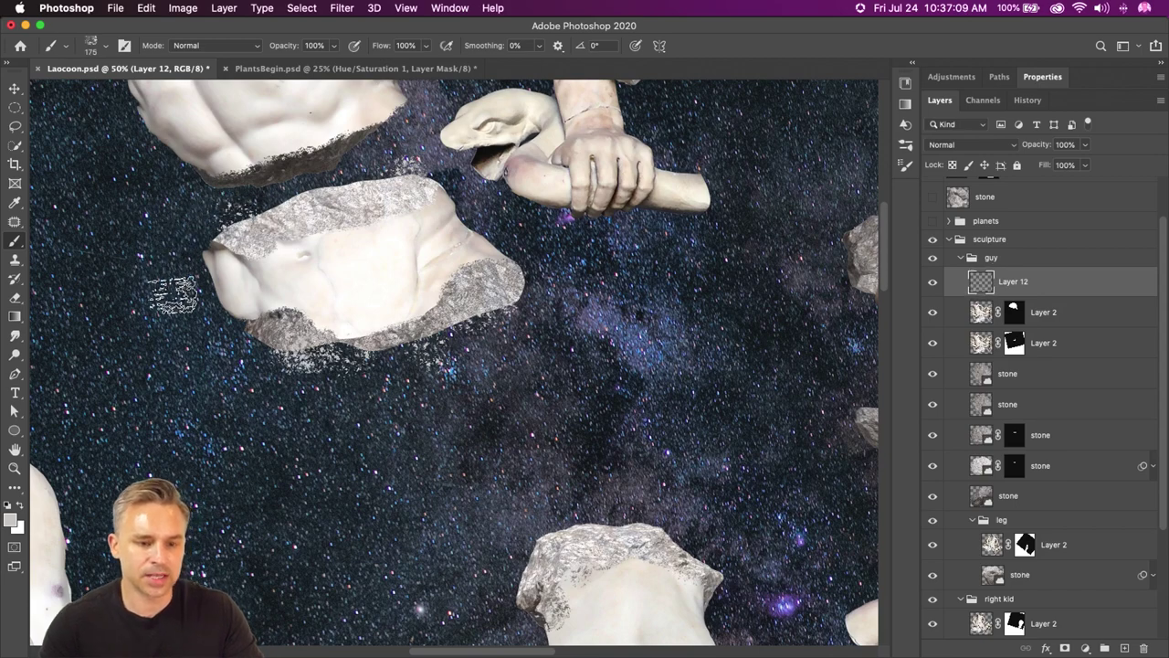
{"action": "scroll", "coordinate": [548, 501], "scroll_direction": "down", "scroll_amount": 5}
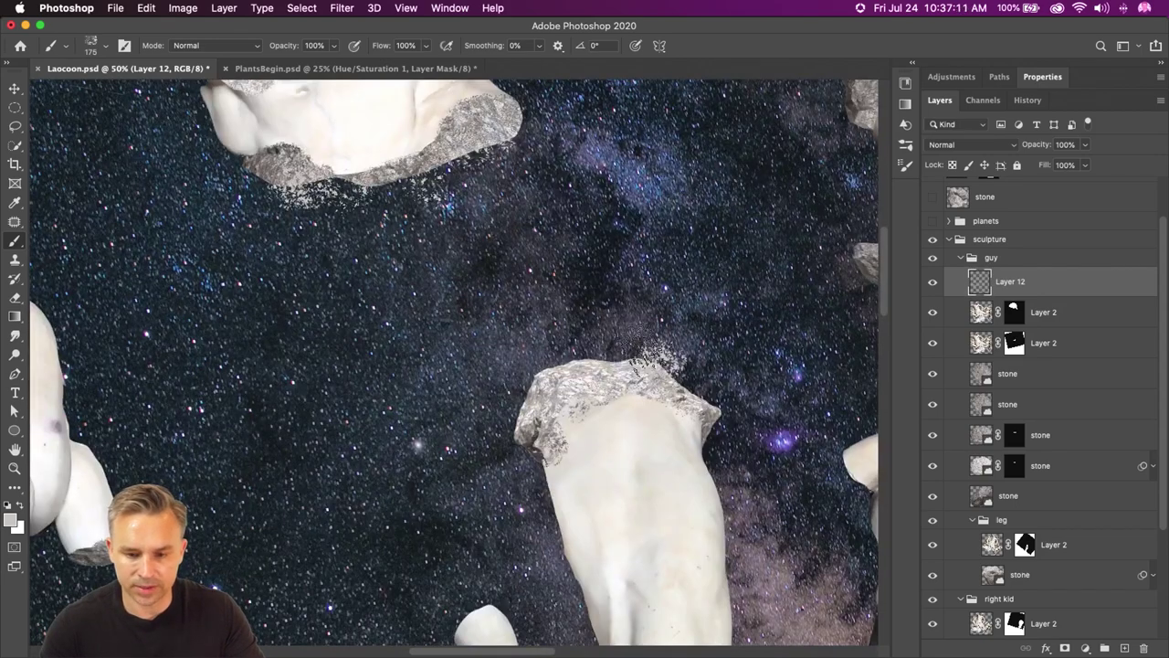
{"action": "key", "text": "super+minus"}
{"action": "key", "text": "super+minus"}
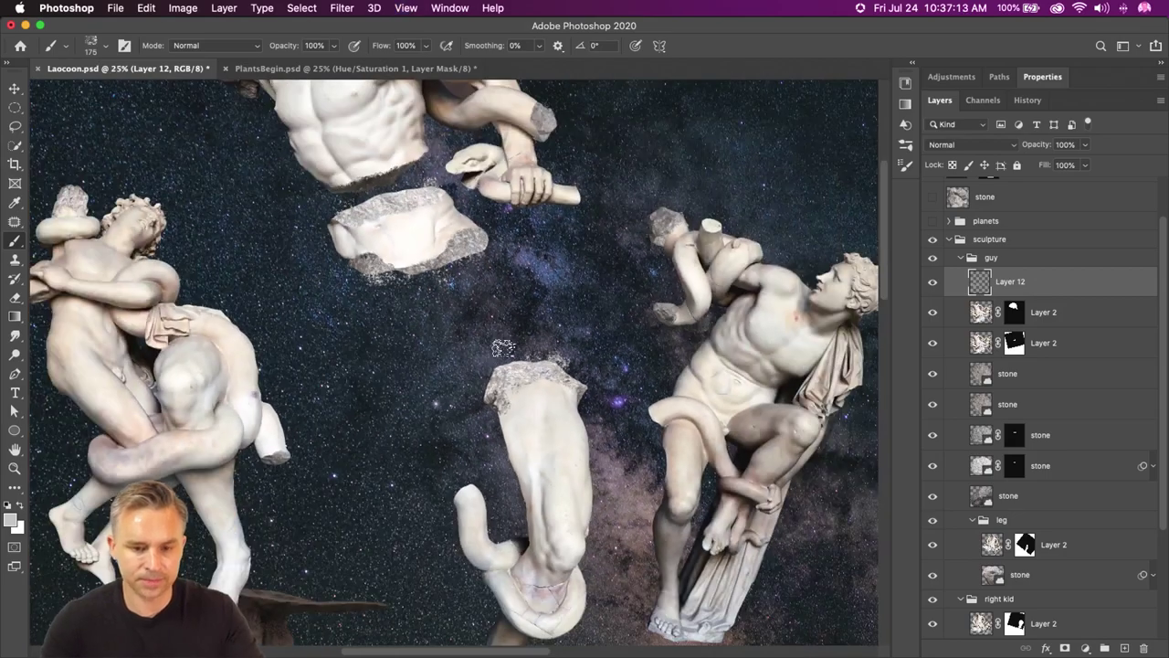
{"action": "scroll", "coordinate": [503, 348], "scroll_direction": "up", "scroll_amount": 5}
{"action": "mouse_move", "coordinate": [584, 324]}
{"action": "left_mouse_down"}
{"action": "mouse_move", "coordinate": [592, 302]}
{"action": "mouse_move", "coordinate": [575, 270]}
{"action": "left_mouse_up"}
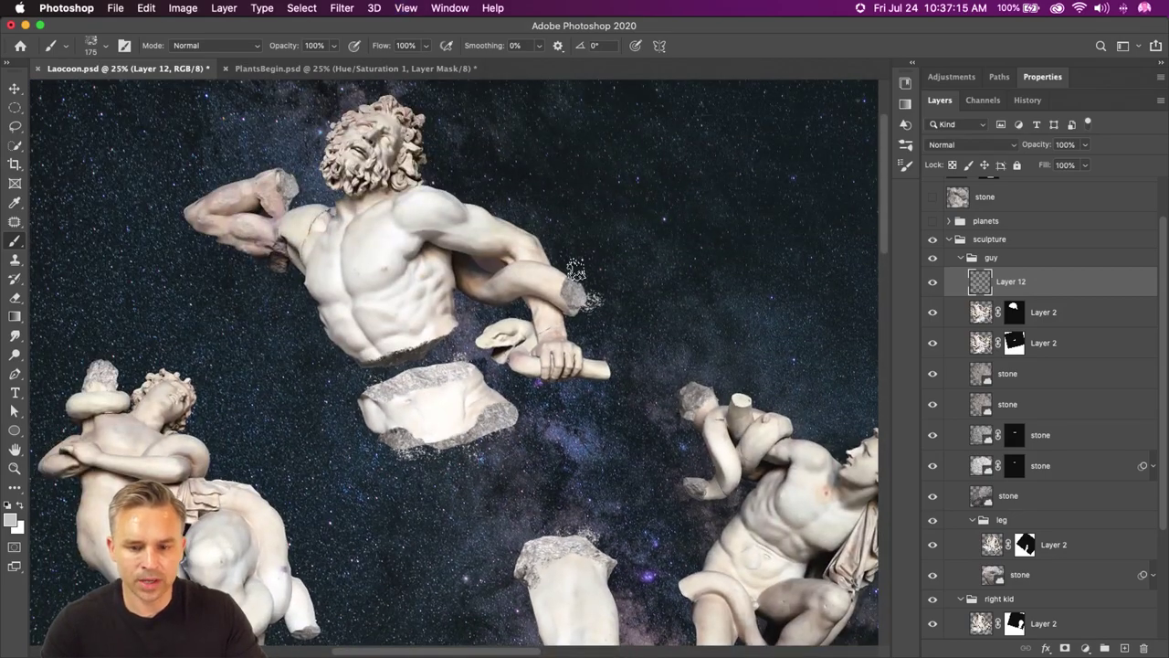
- Lasso the crumbs beside the snake coil's broken end and darken them with Hue/Saturation at Saturation -58 and Lightness -58
{"action": "scroll", "coordinate": [576, 274], "scroll_direction": "up", "scroll_amount": 5}
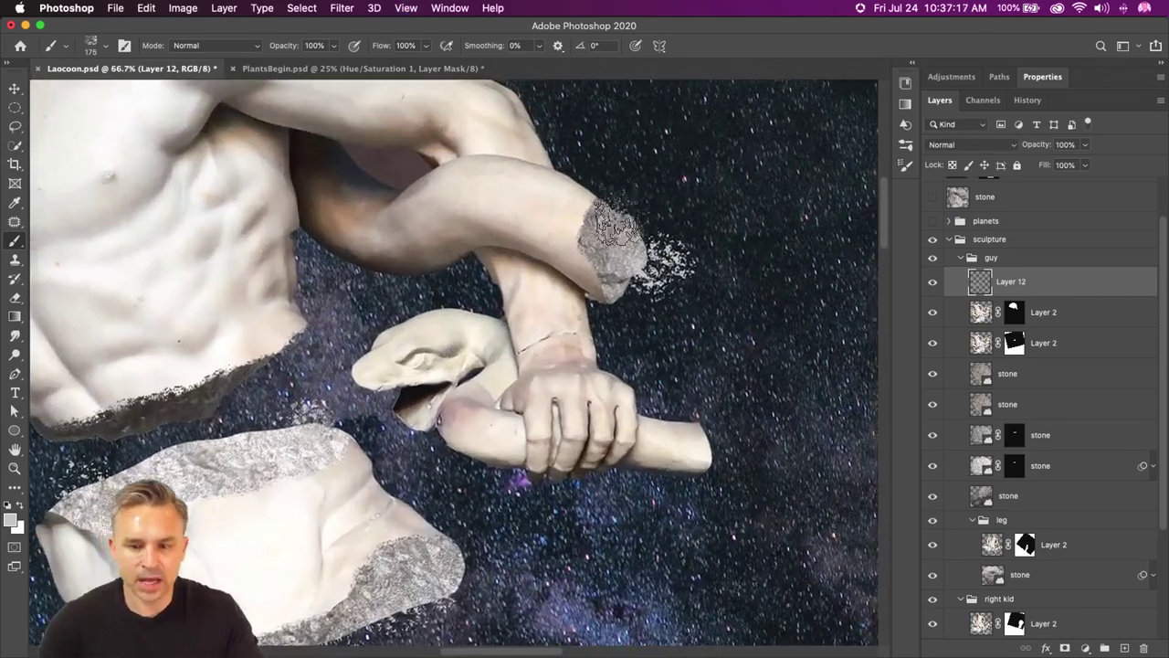
{"action": "scroll", "coordinate": [507, 357], "scroll_direction": "right", "scroll_amount": 3}
{"action": "key", "text": "super+plus"}
{"action": "key", "text": "super+plus"}
{"action": "left_click_drag", "start_coordinate": [507, 347], "coordinate": [358, 473]}
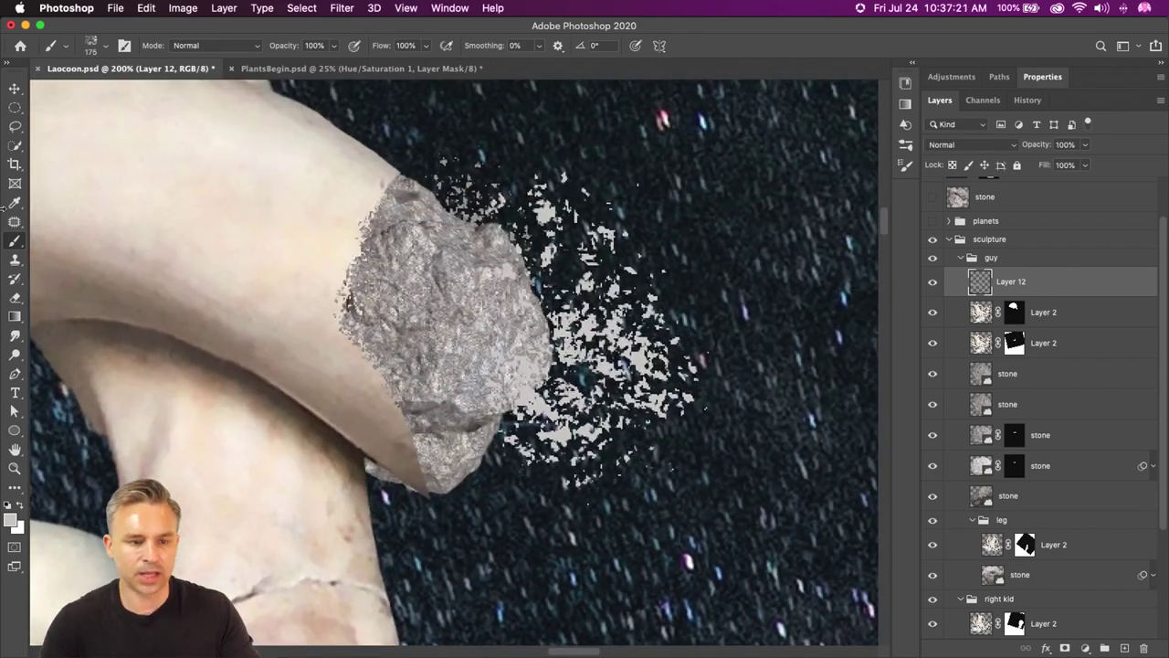
{"action": "left_click", "coordinate": [15, 125]}
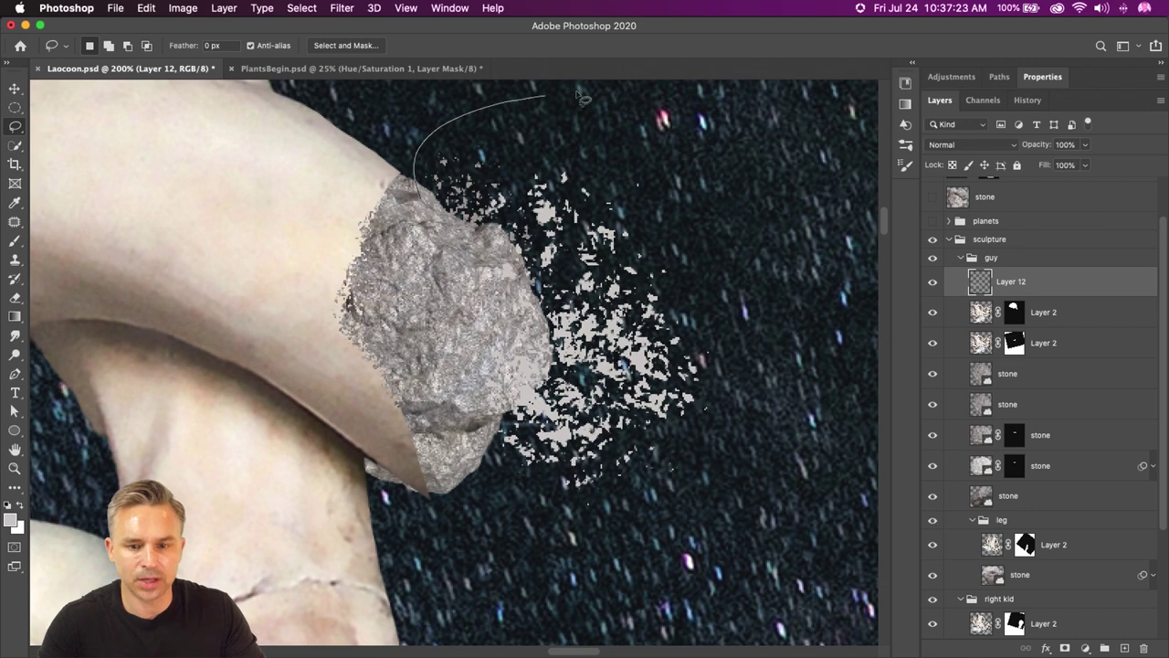
{"action": "left_click_drag", "start_coordinate": [467, 468], "coordinate": [419, 311]}
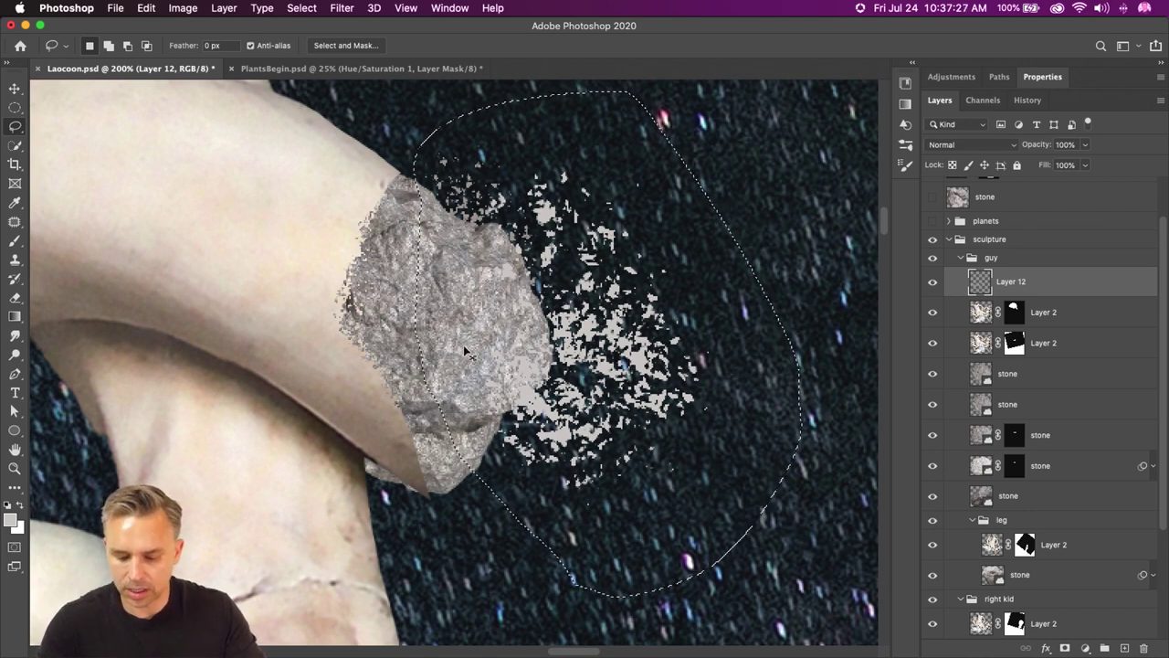
{"action": "key", "text": "super+u"}
{"action": "left_click", "coordinate": [664, 290]}
{"action": "left_click_drag", "start_coordinate": [706, 325], "coordinate": [663, 325]}
{"action": "left_click_drag", "start_coordinate": [649, 164], "coordinate": [772, 168]}
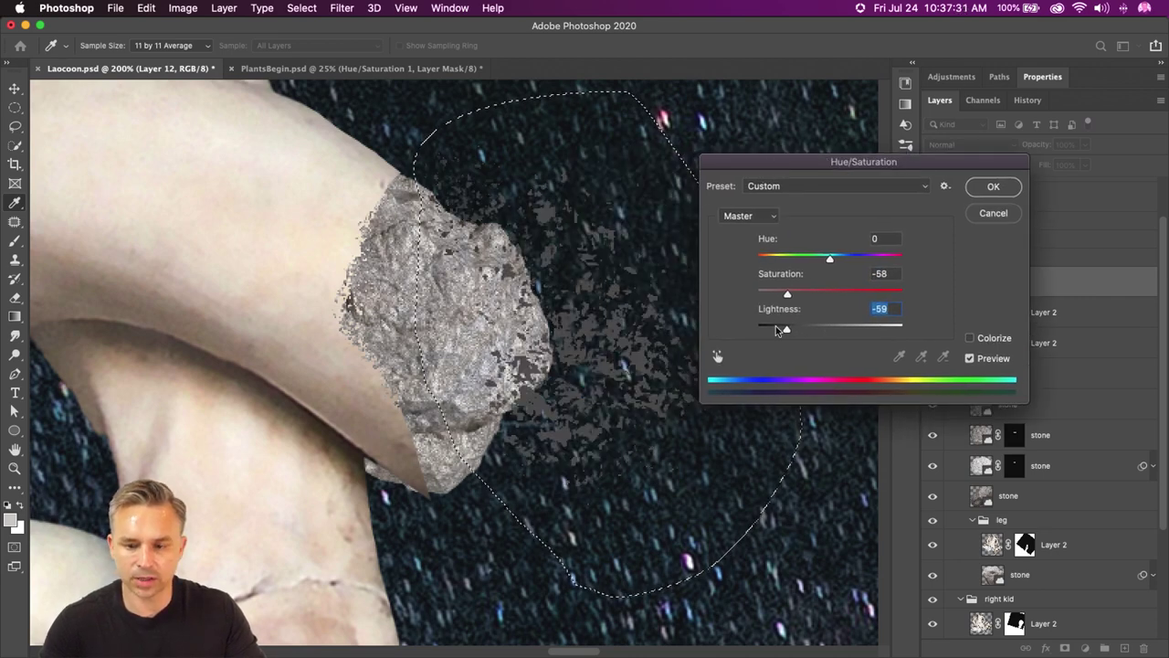
{"action": "left_click_drag", "start_coordinate": [783, 329], "coordinate": [784, 333]}
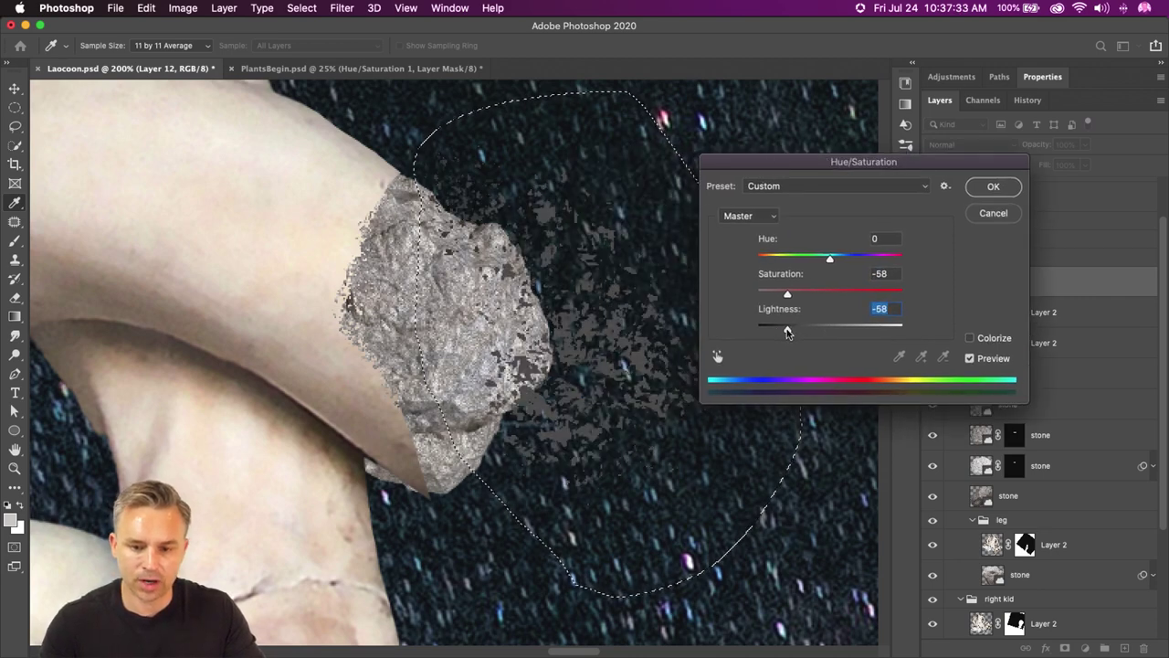
{"action": "key", "text": "Return"}
{"action": "key", "text": "super+d"}
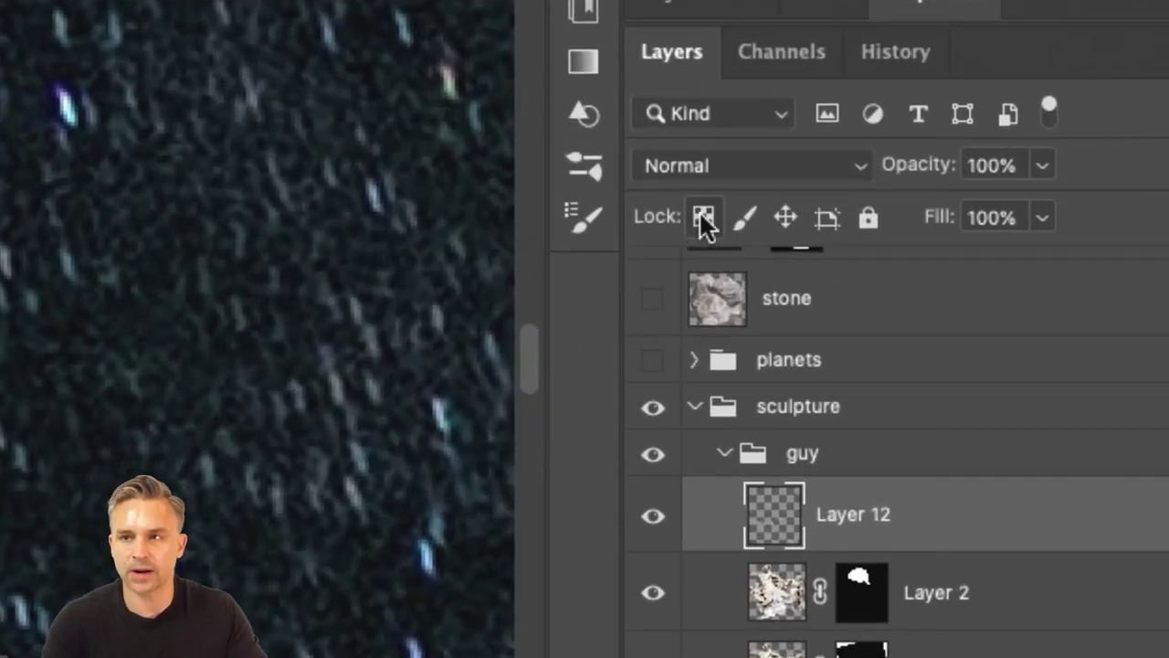
- Lock Layer 12's transparent pixels and brush light-gray highlights onto the dark crumbs, reducing the charcoal brush to 90 px
{"action": "left_click", "coordinate": [703, 217]}
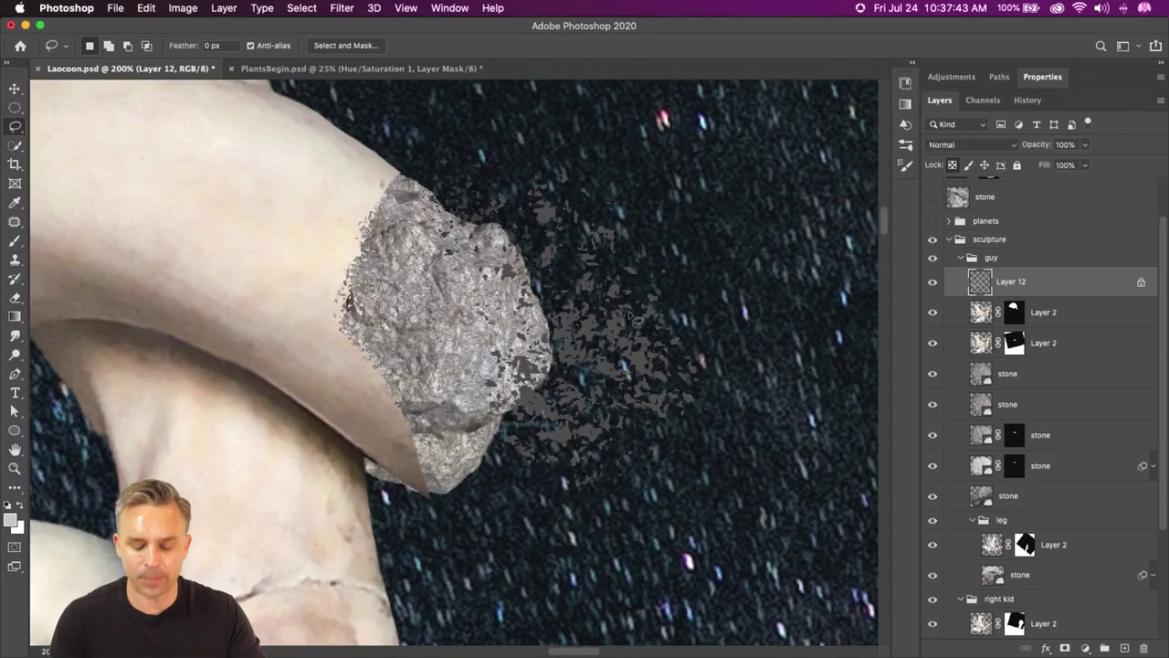
{"action": "key", "text": "b"}
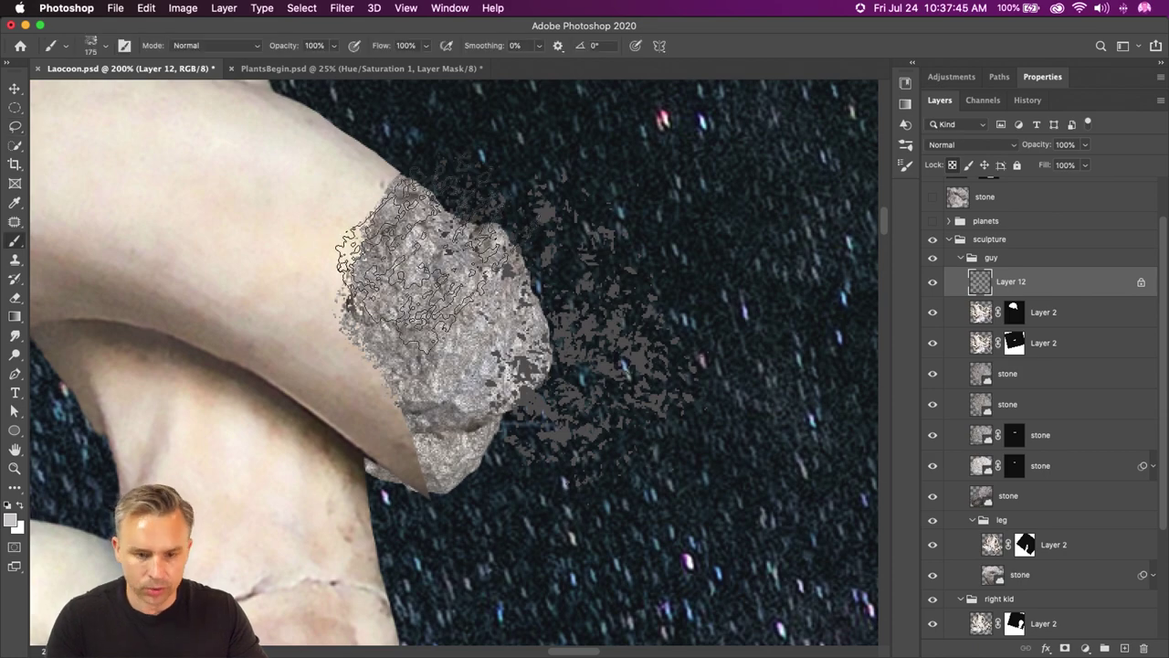
{"action": "mouse_move", "coordinate": [676, 324]}
{"action": "left_mouse_down"}
{"action": "mouse_move", "coordinate": [650, 342]}
{"action": "mouse_move", "coordinate": [650, 306]}
{"action": "mouse_move", "coordinate": [657, 318]}
{"action": "mouse_move", "coordinate": [635, 321]}
{"action": "mouse_move", "coordinate": [695, 440]}
{"action": "mouse_move", "coordinate": [668, 429]}
{"action": "mouse_move", "coordinate": [667, 278]}
{"action": "mouse_move", "coordinate": [630, 276]}
{"action": "mouse_move", "coordinate": [621, 294]}
{"action": "mouse_move", "coordinate": [647, 356]}
{"action": "mouse_move", "coordinate": [601, 443]}
{"action": "mouse_move", "coordinate": [606, 388]}
{"action": "mouse_move", "coordinate": [578, 217]}
{"action": "mouse_move", "coordinate": [556, 246]}
{"action": "mouse_move", "coordinate": [612, 265]}
{"action": "mouse_move", "coordinate": [583, 238]}
{"action": "mouse_move", "coordinate": [692, 334]}
{"action": "mouse_move", "coordinate": [553, 392]}
{"action": "mouse_move", "coordinate": [593, 293]}
{"action": "mouse_move", "coordinate": [567, 237]}
{"action": "mouse_move", "coordinate": [603, 507]}
{"action": "mouse_move", "coordinate": [529, 310]}
{"action": "mouse_move", "coordinate": [475, 310]}
{"action": "left_mouse_up"}
{"action": "key", "text": "bracketleft"}
{"action": "key", "text": "bracketleft"}
{"action": "key", "text": "bracketleft"}
{"action": "key", "text": "bracketleft"}
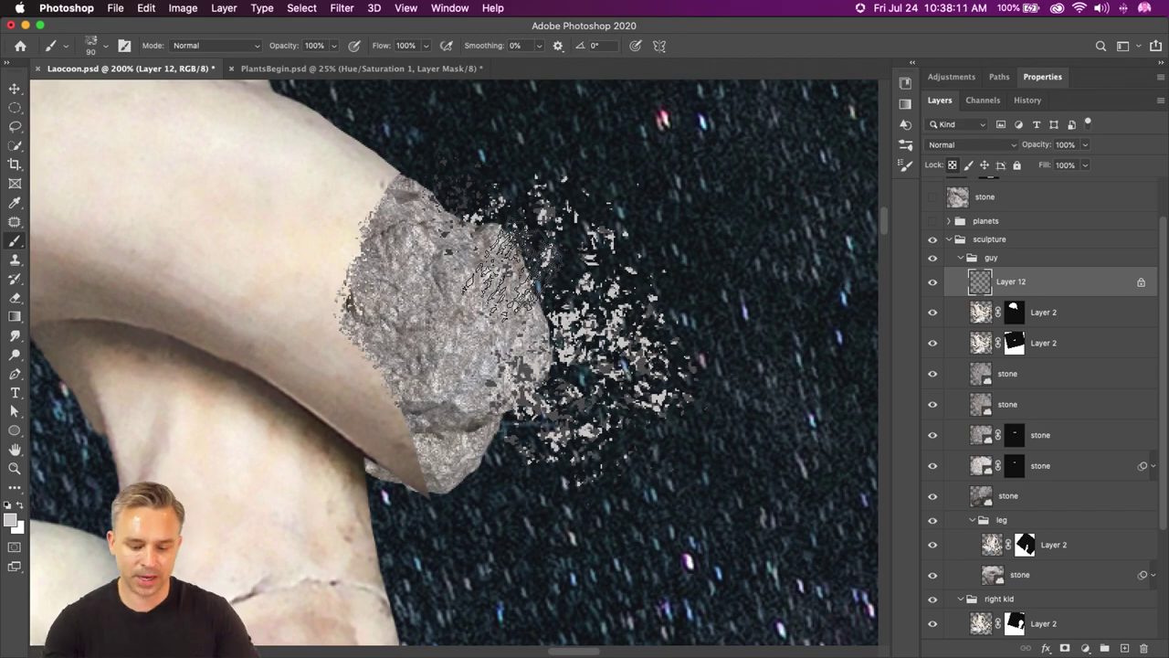
- Enlarge the charcoal brush to 200 px, unlock Layer 12's transparent pixels, and paint more crumbs above the leg's stone top
{"action": "key", "text": "super+minus"}
{"action": "key", "text": "super+minus"}
{"action": "key", "text": "super+minus"}
{"action": "key", "text": "super+minus"}
{"action": "key", "text": "super+minus"}
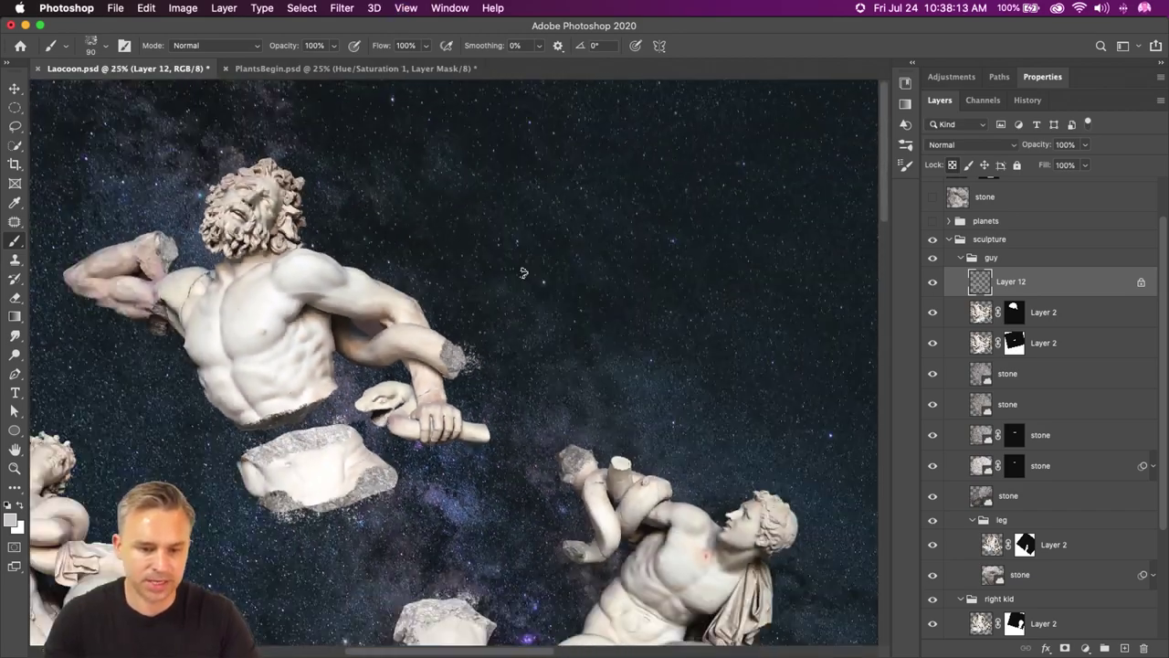
{"action": "left_click_drag", "start_coordinate": [482, 341], "coordinate": [607, 184]}
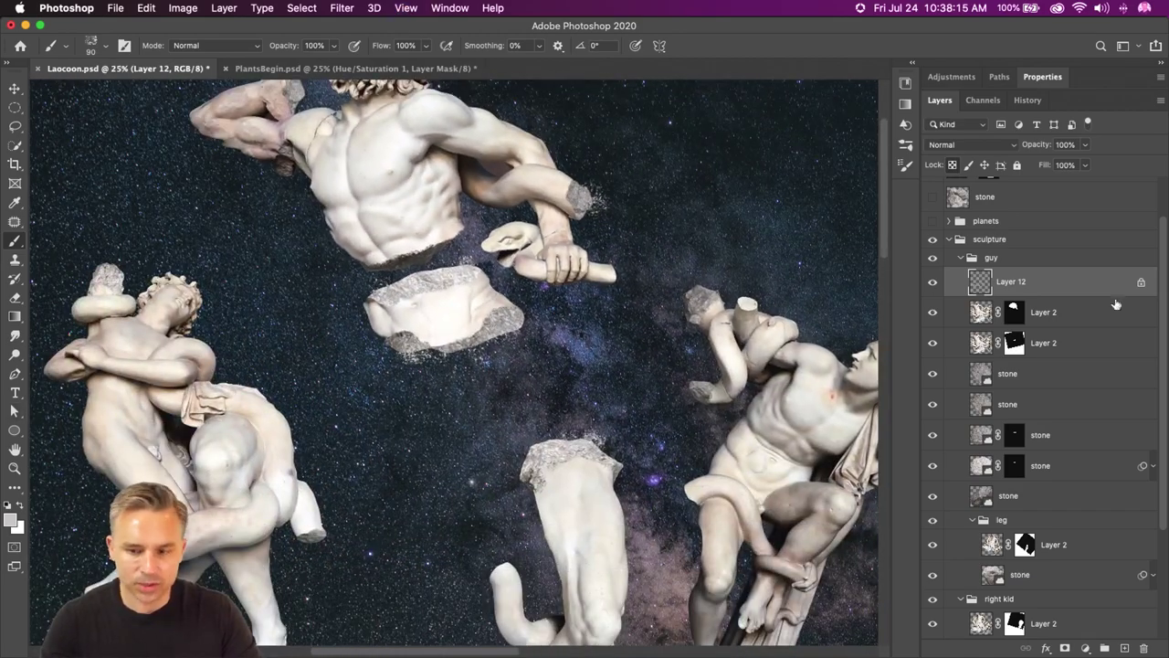
{"action": "left_click_drag", "start_coordinate": [622, 321], "coordinate": [619, 294]}
{"action": "scroll", "coordinate": [618, 294], "scroll_direction": "down", "scroll_amount": 3}
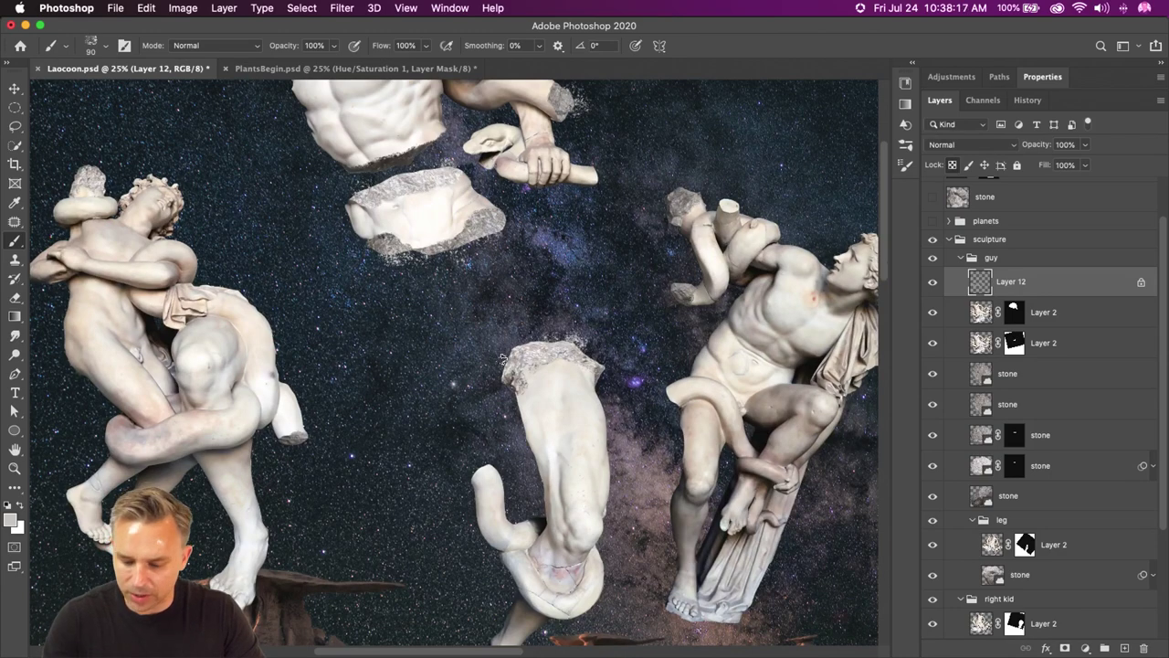
{"action": "key", "text": "bracketright"}
{"action": "key", "text": "bracketright"}
{"action": "key", "text": "bracketright"}
{"action": "key", "text": "bracketright"}
{"action": "key", "text": "bracketright"}
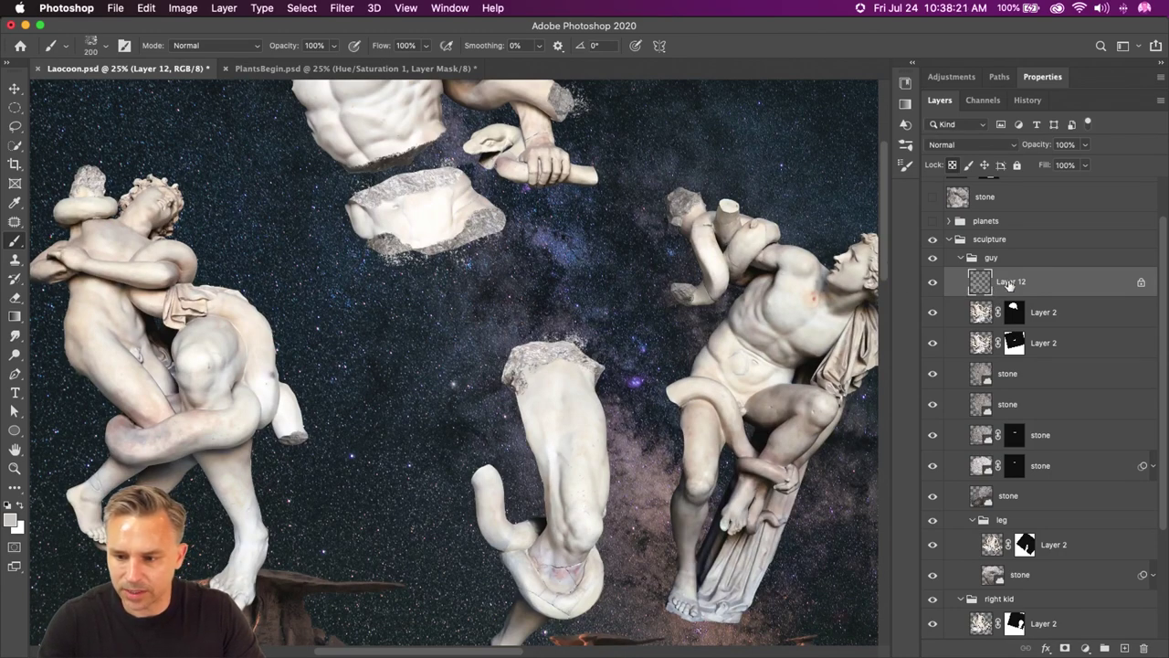
{"action": "left_click", "coordinate": [953, 165]}
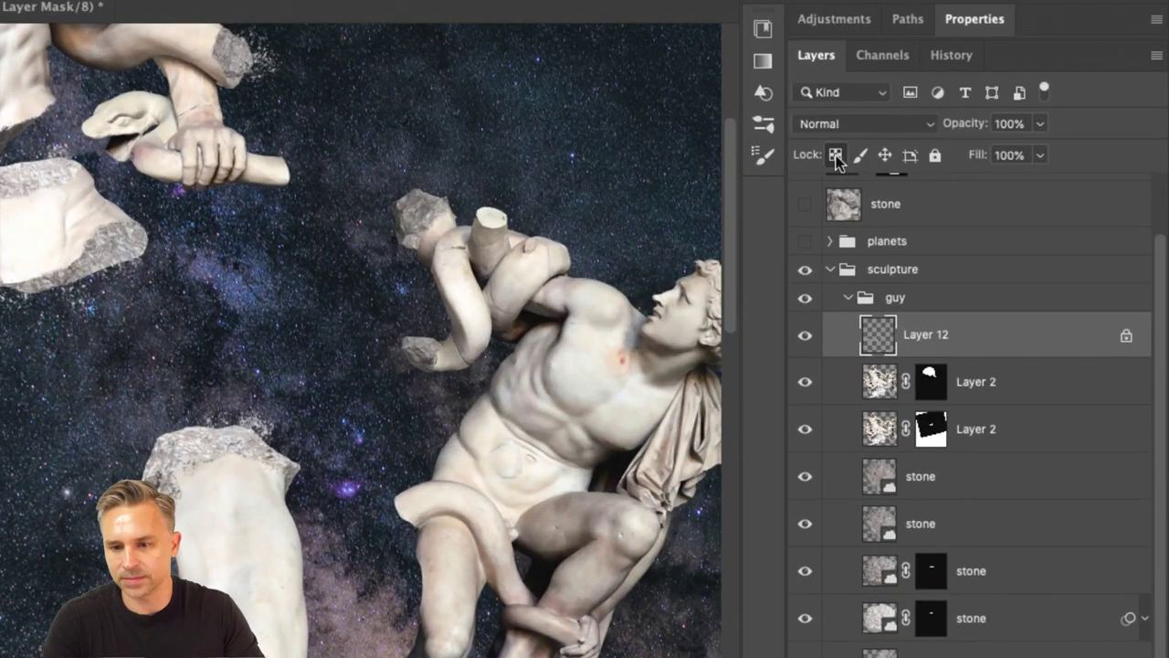
{"action": "left_click", "coordinate": [953, 166]}
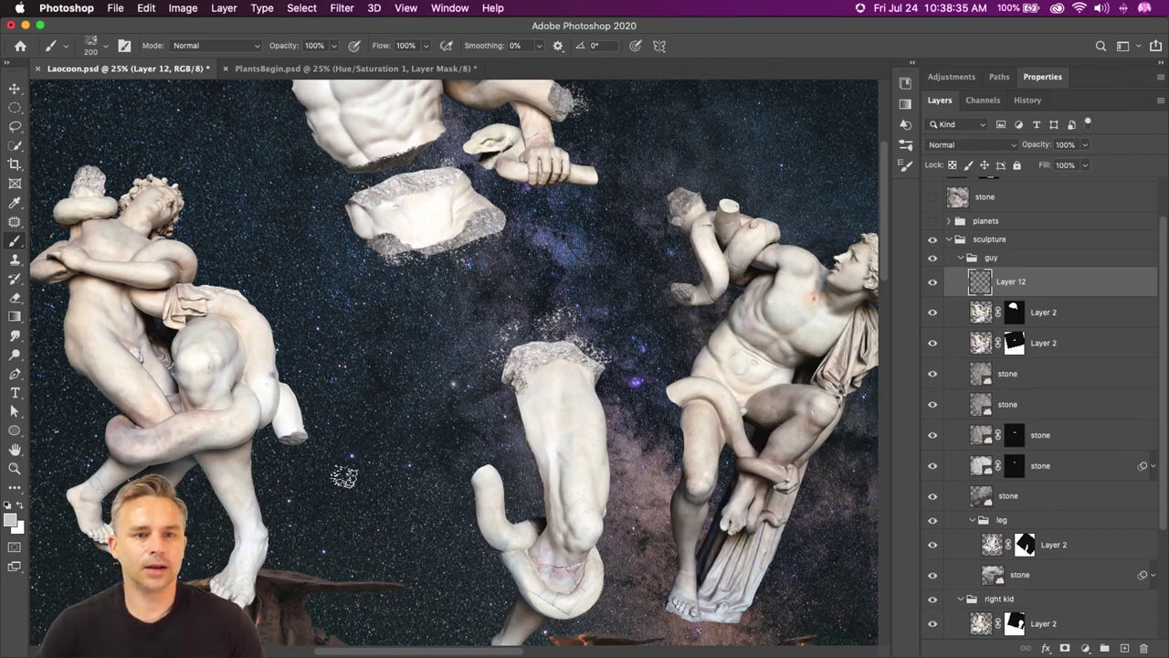
{"action": "scroll", "coordinate": [343, 476], "scroll_direction": "up", "scroll_amount": 10}
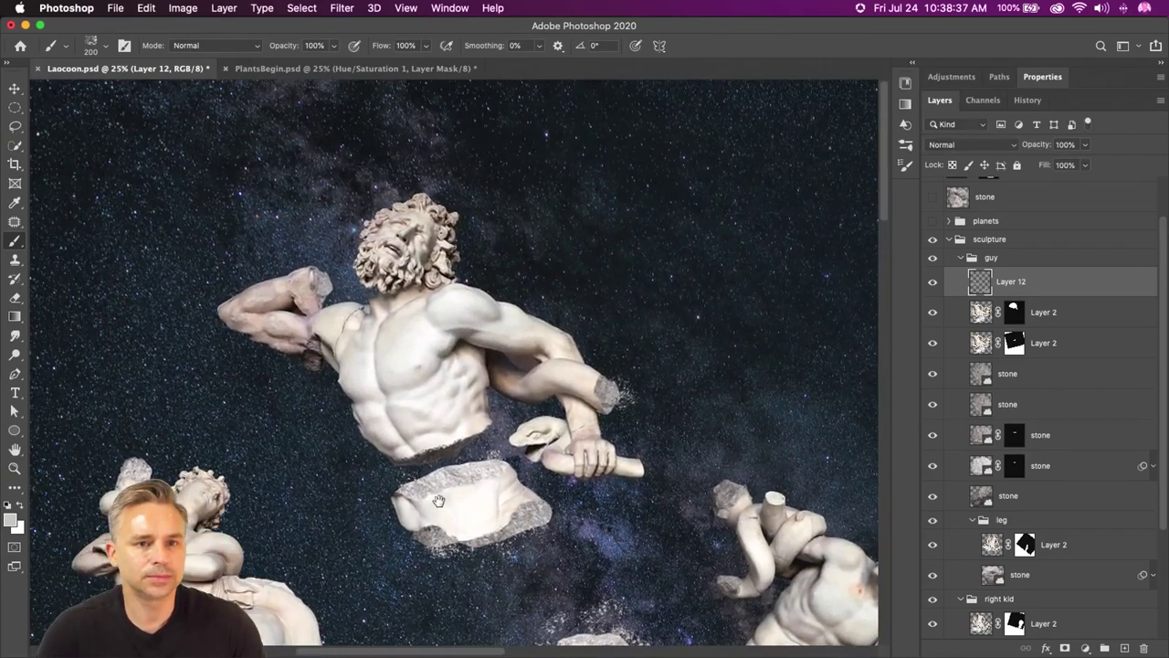
{"action": "scroll", "coordinate": [438, 501], "scroll_direction": "down", "scroll_amount": 3}
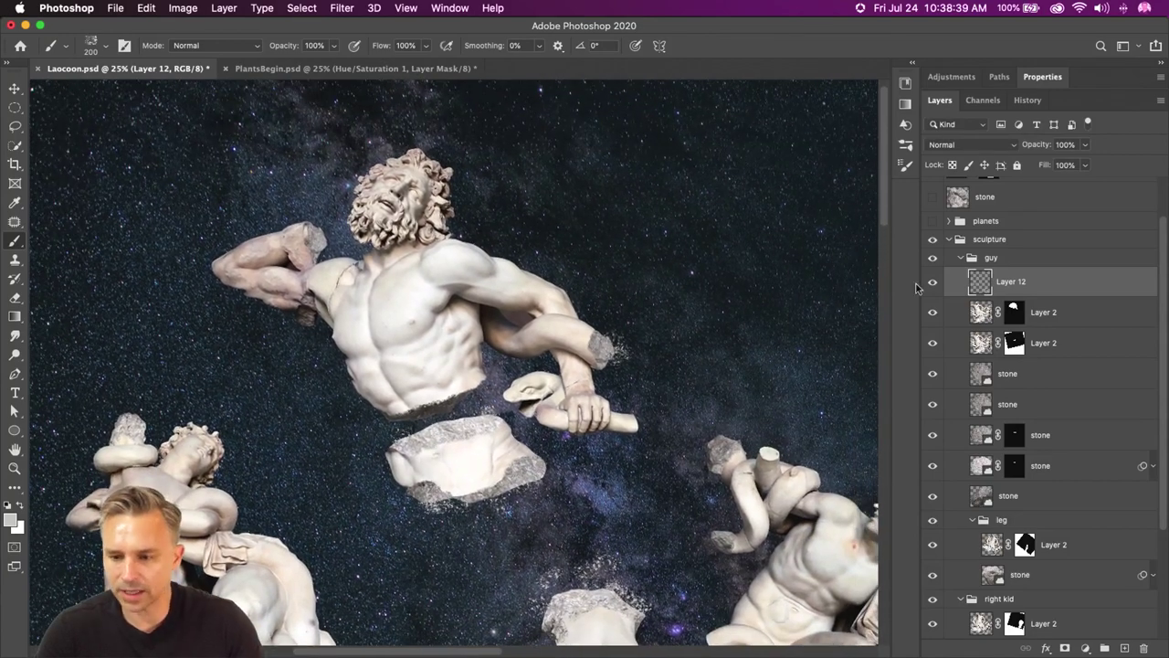
- Collapse the guy and right kid groups and shift the guy group up and slightly left in the composition
{"action": "left_click", "coordinate": [961, 259]}
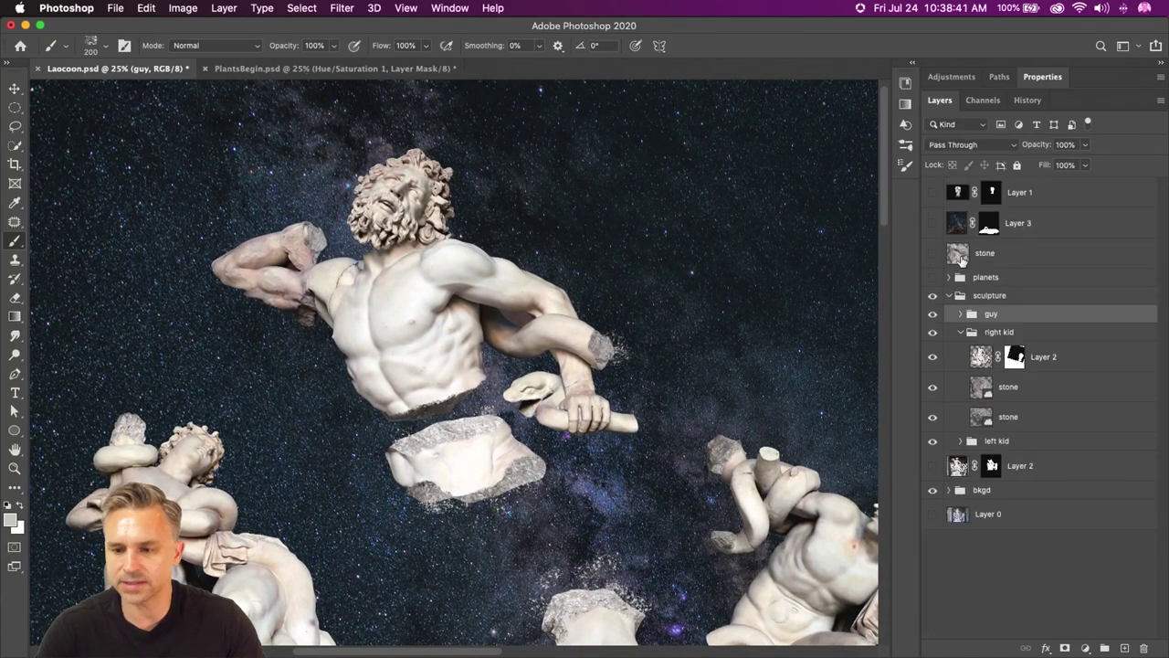
{"action": "left_click", "coordinate": [961, 333]}
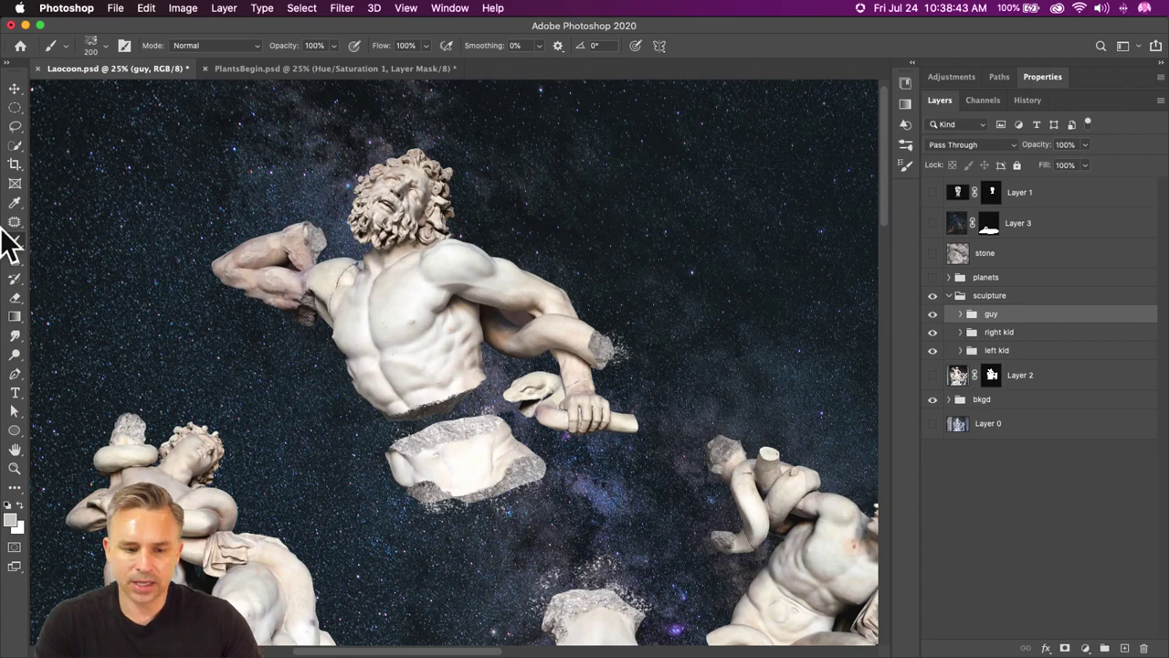
{"action": "left_click", "coordinate": [15, 91]}
{"action": "left_click_drag", "start_coordinate": [441, 295], "coordinate": [423, 258]}
- Collapse the right kid group and move the whole group up and slightly left against the starry background
{"action": "left_click", "coordinate": [820, 581], "text": "super"}
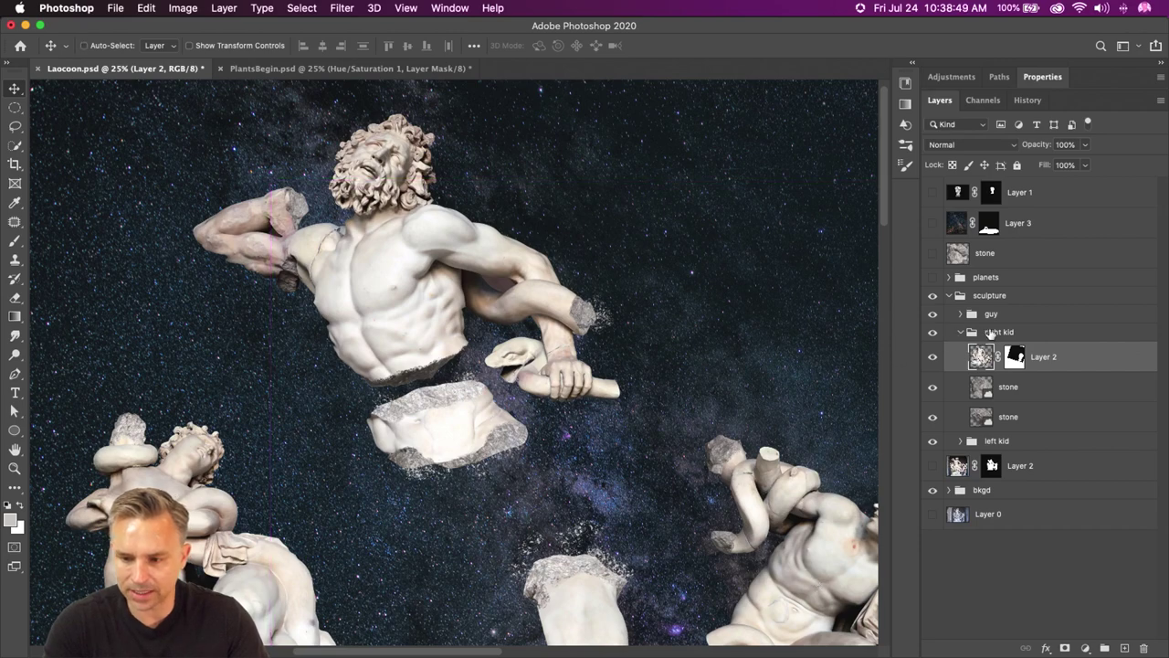
{"action": "left_click", "coordinate": [970, 335]}
{"action": "left_click", "coordinate": [961, 332]}
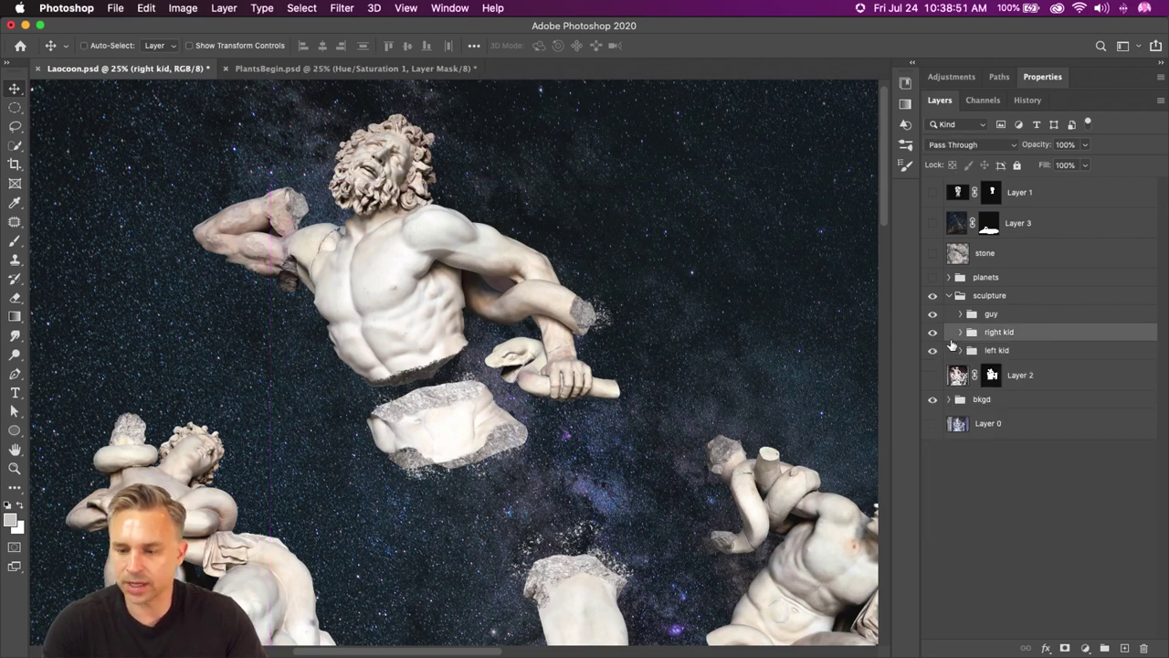
{"action": "left_click_drag", "start_coordinate": [833, 580], "coordinate": [747, 347]}
{"action": "left_click_drag", "start_coordinate": [523, 240], "coordinate": [431, 102]}
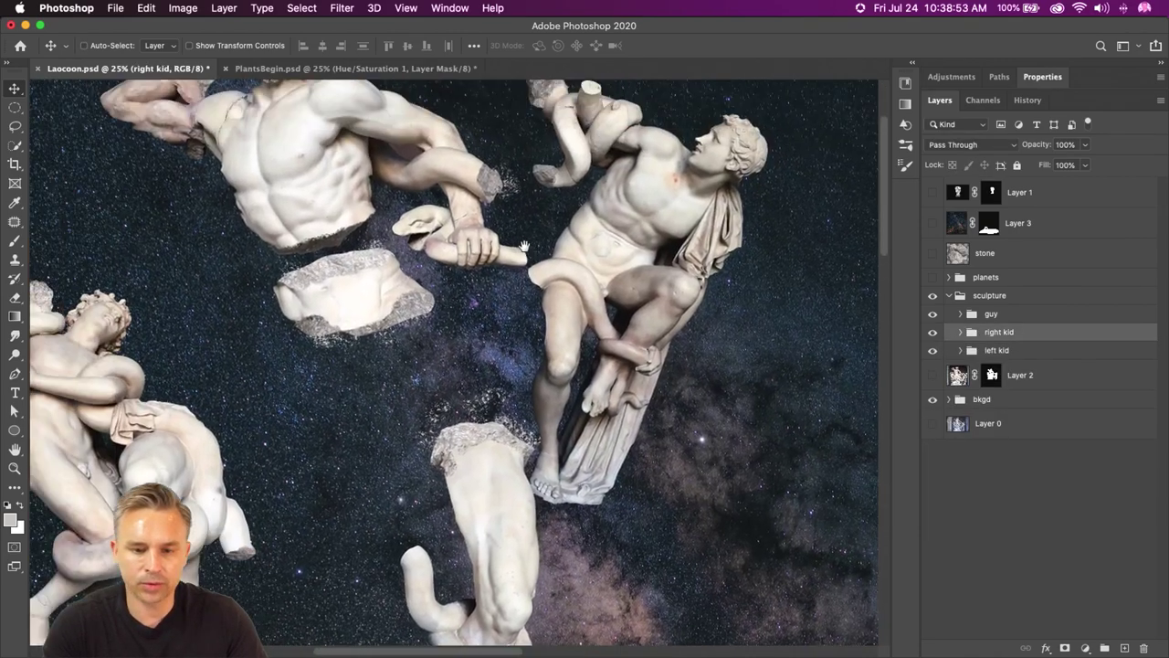
{"action": "left_click_drag", "start_coordinate": [594, 231], "coordinate": [662, 394]}
{"action": "left_click_drag", "start_coordinate": [285, 360], "coordinate": [409, 334]}
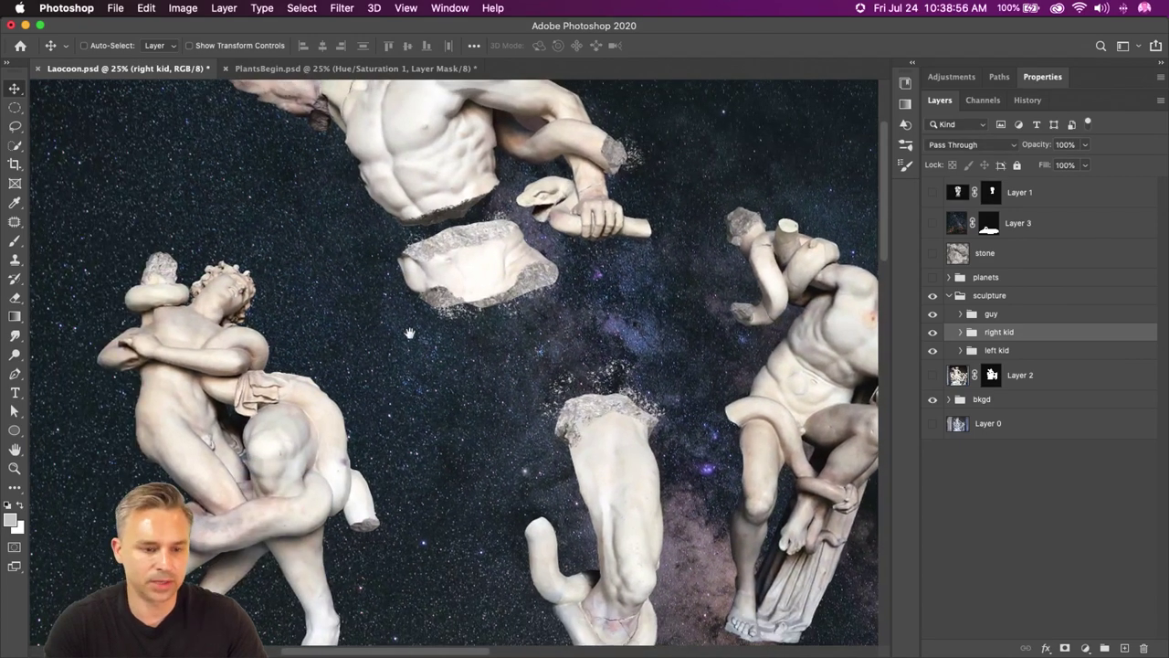
- Try moving the left kid figure right and slightly down, and undo the move
{"action": "left_click", "coordinate": [169, 374], "text": "super"}
{"action": "left_click_drag", "start_coordinate": [169, 374], "coordinate": [217, 393]}
{"action": "key", "text": "super+z"}
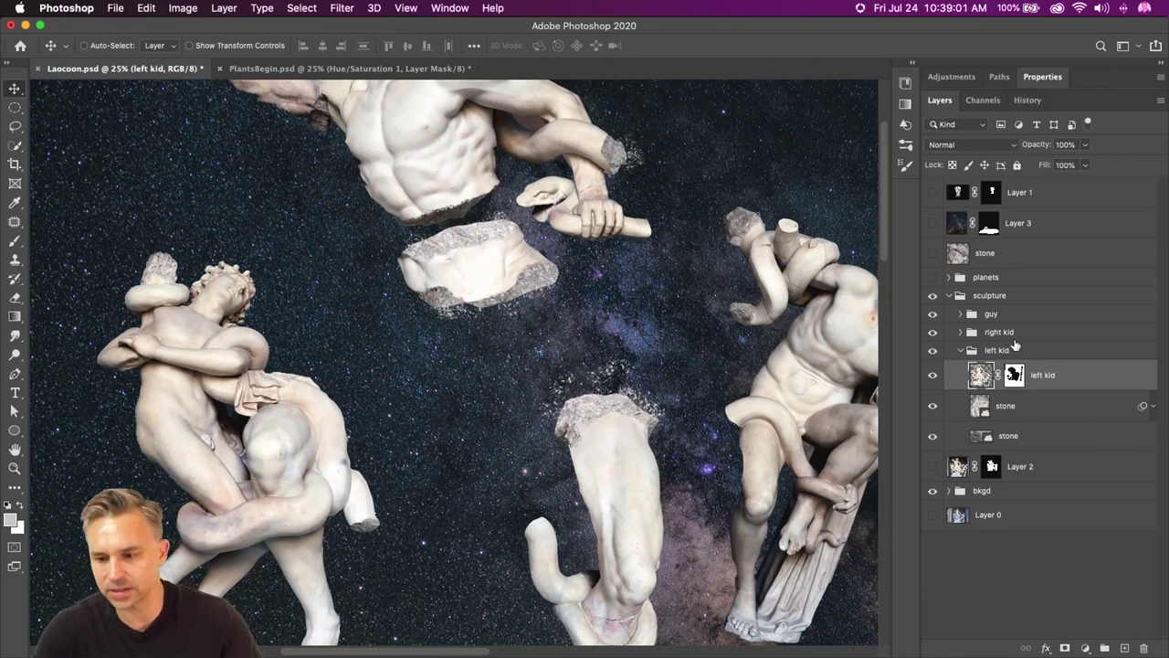
- Select the sculpture group and collapse it to a single entry in the layer stack
{"action": "left_click", "coordinate": [1010, 297]}
{"action": "left_click", "coordinate": [949, 295]}
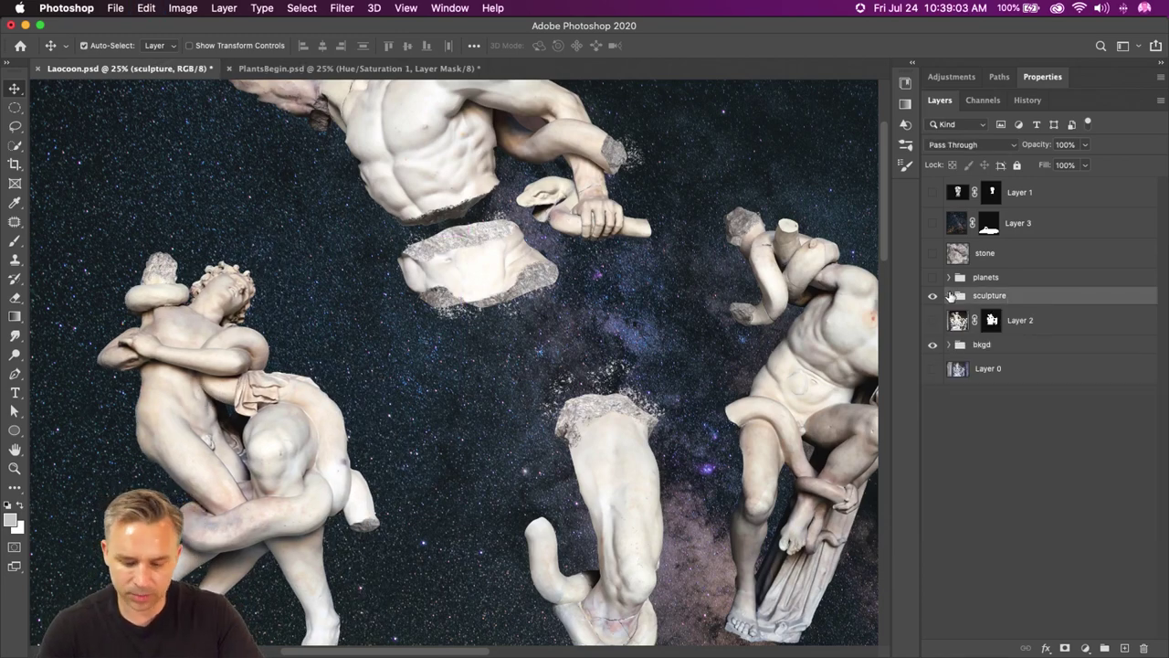
{"action": "key", "text": "super+minus"}
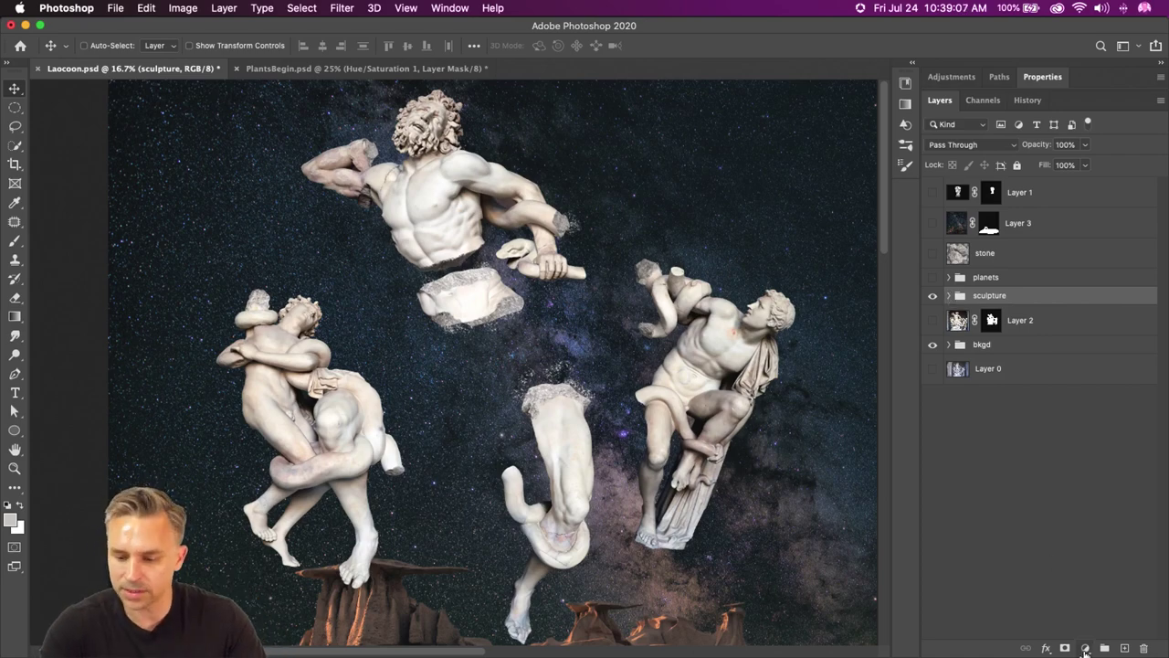
- Try darkening the image with a Levels adjustment layer above the sculpture group, and delete that layer
{"action": "left_click", "coordinate": [1085, 648]}
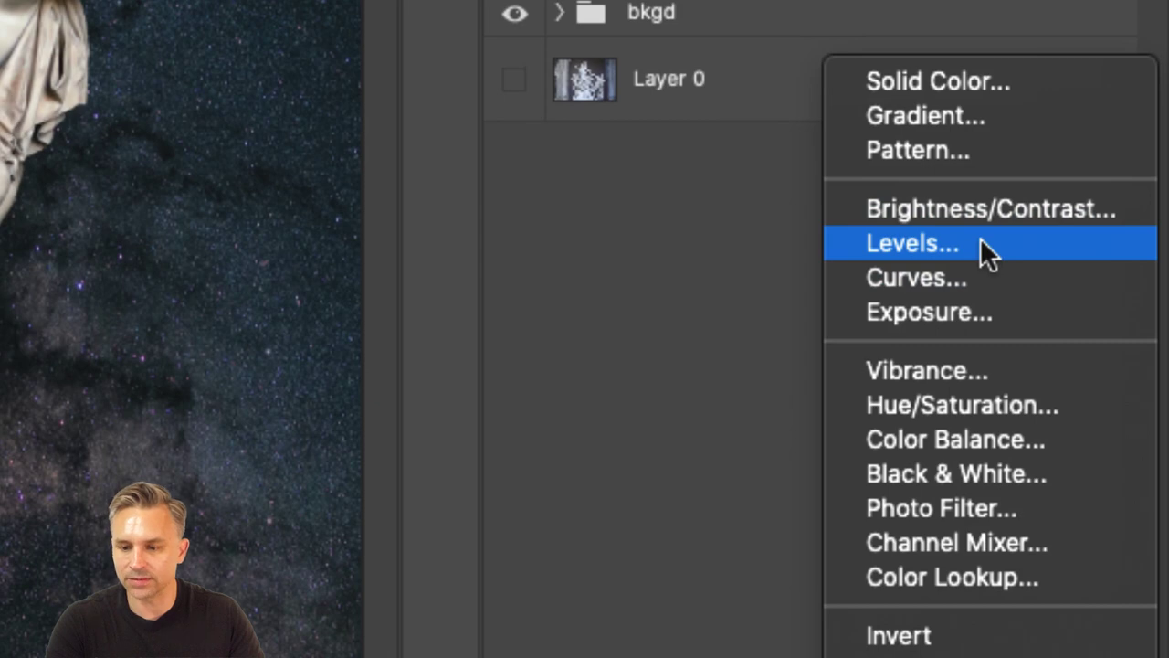
{"action": "left_click", "coordinate": [986, 253]}
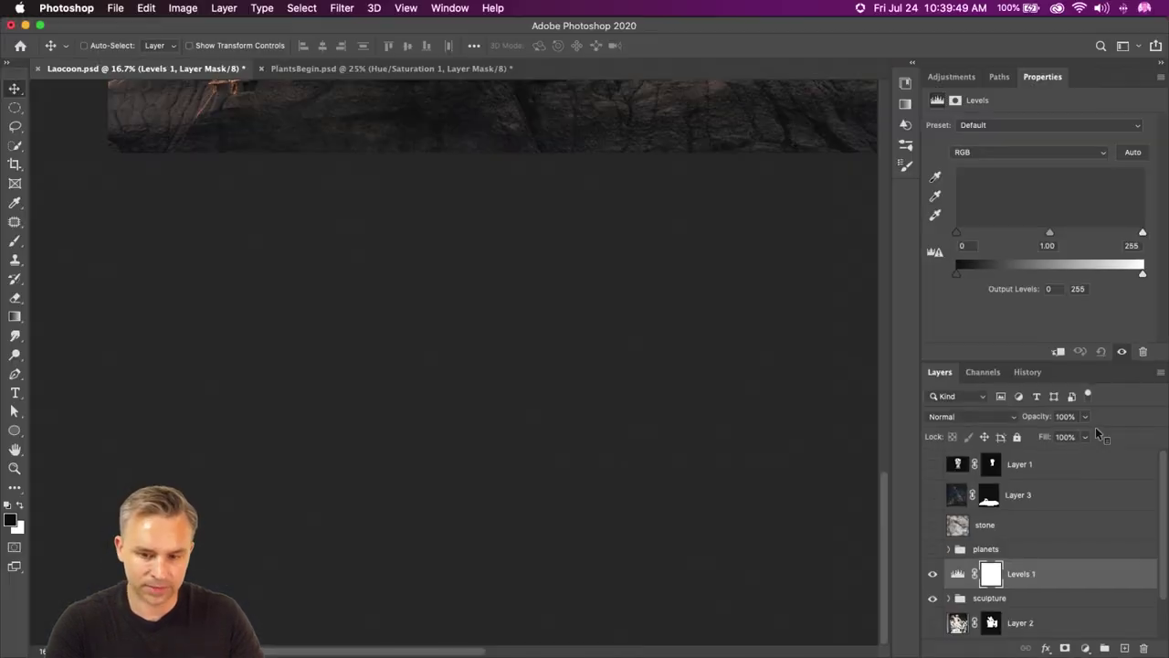
{"action": "key", "text": "super+minus"}
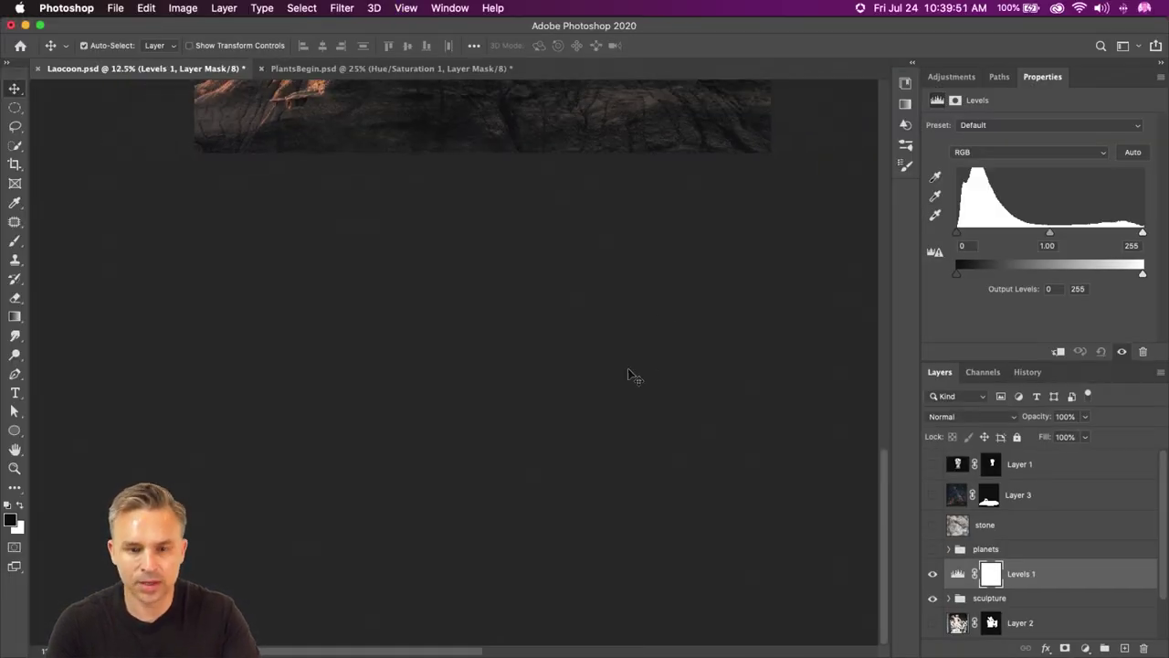
{"action": "scroll", "coordinate": [628, 375], "scroll_direction": "up", "scroll_amount": 15}
{"action": "scroll", "coordinate": [420, 342], "scroll_direction": "down", "scroll_amount": 6}
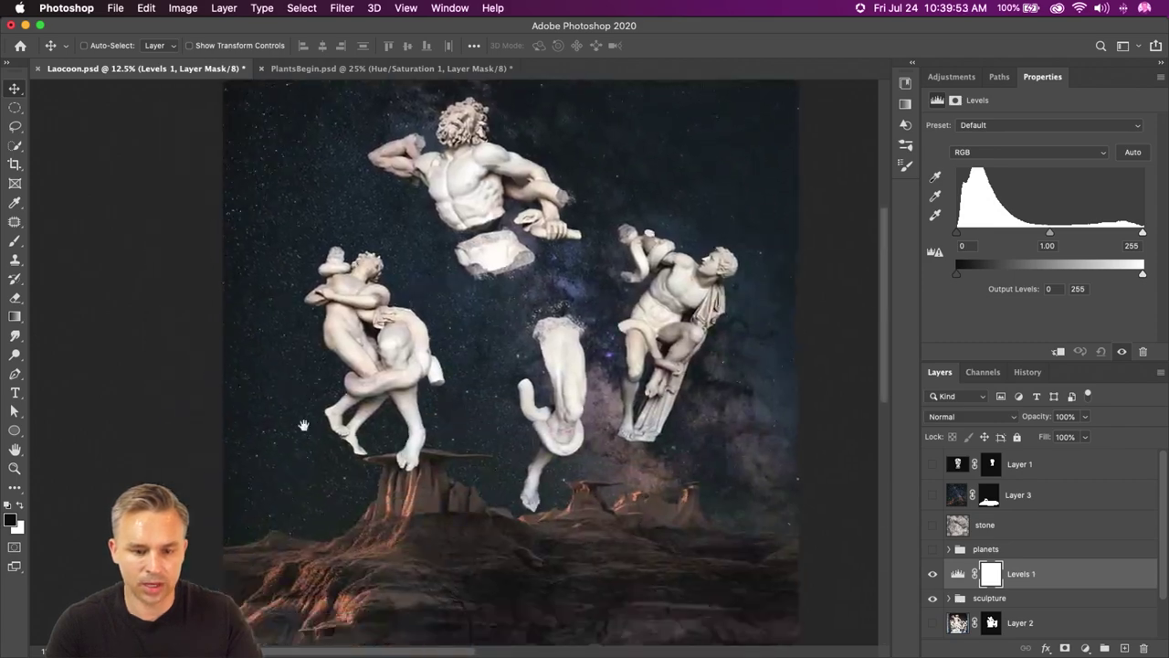
{"action": "scroll", "coordinate": [238, 558], "scroll_direction": "down", "scroll_amount": 2}
{"action": "key", "text": "super+plus"}
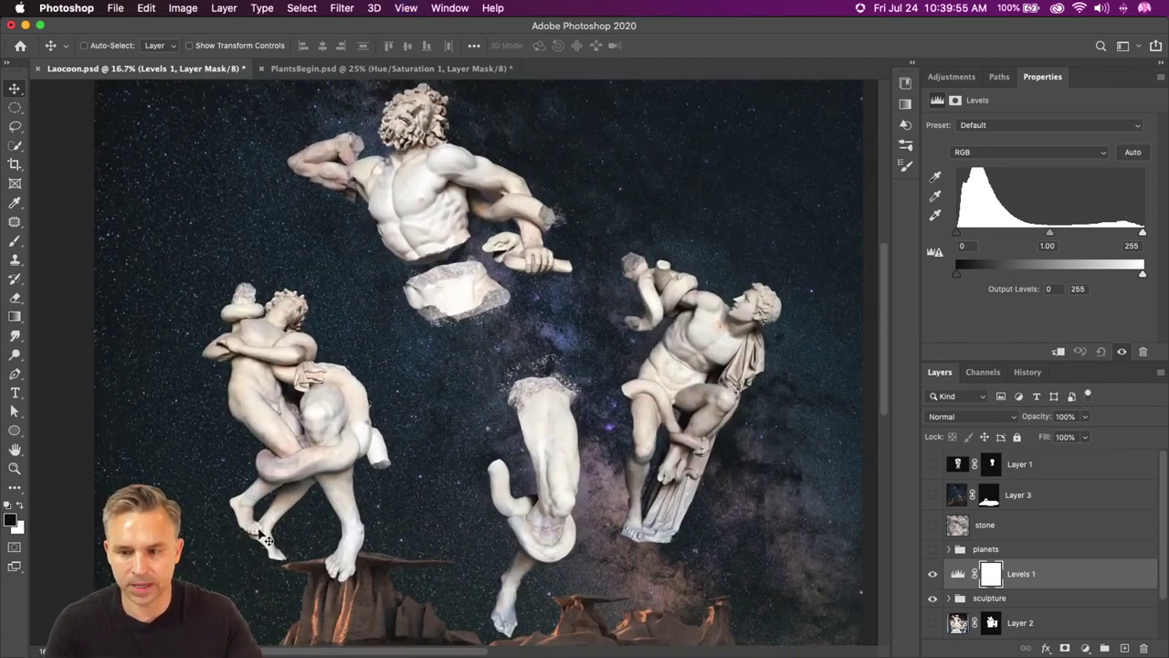
{"action": "left_click_drag", "start_coordinate": [957, 233], "coordinate": [818, 242]}
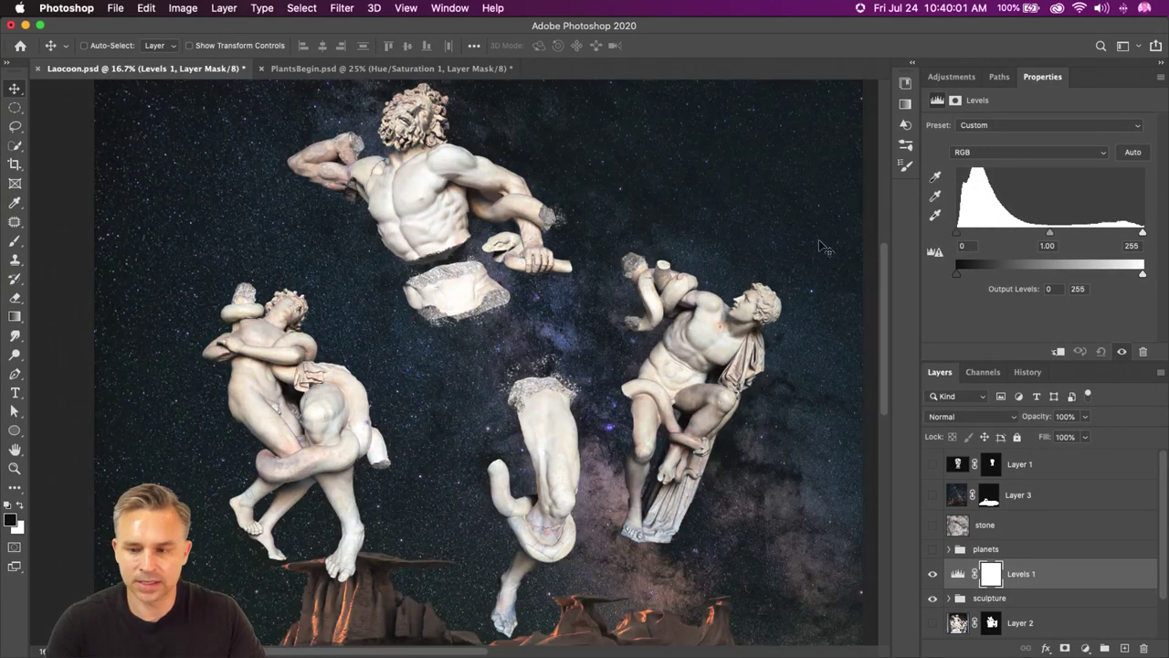
{"action": "left_click_drag", "start_coordinate": [1053, 557], "coordinate": [1143, 648]}
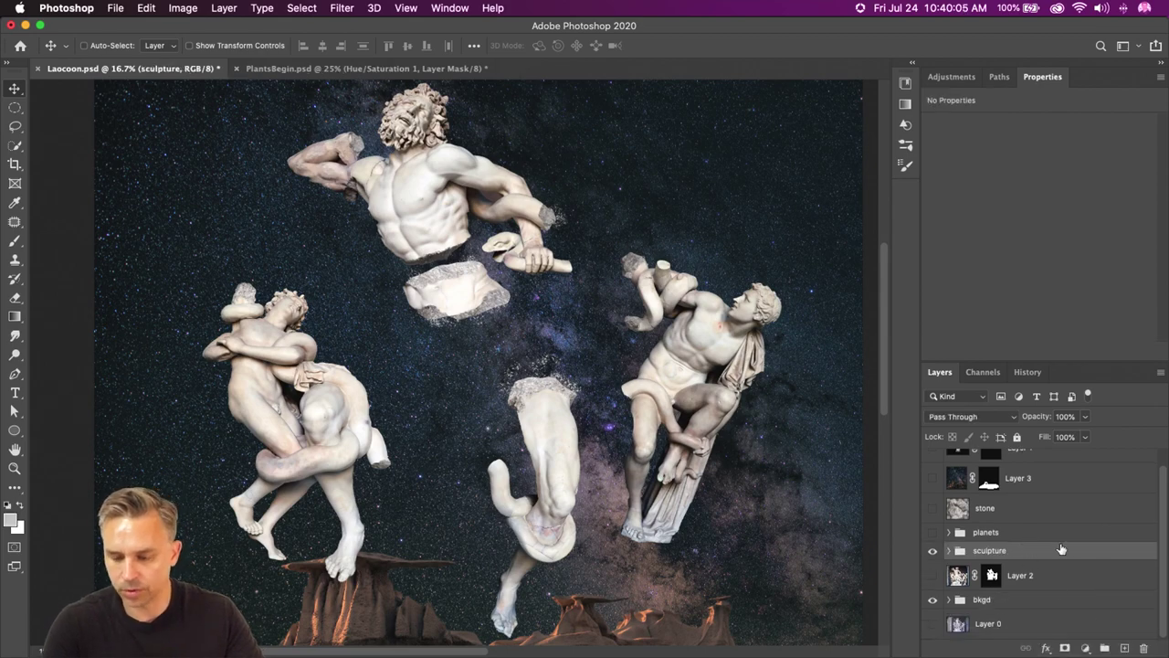
- Add a Curves adjustment layer above the sculpture group and clip it to the group
{"action": "left_click", "coordinate": [1087, 649]}
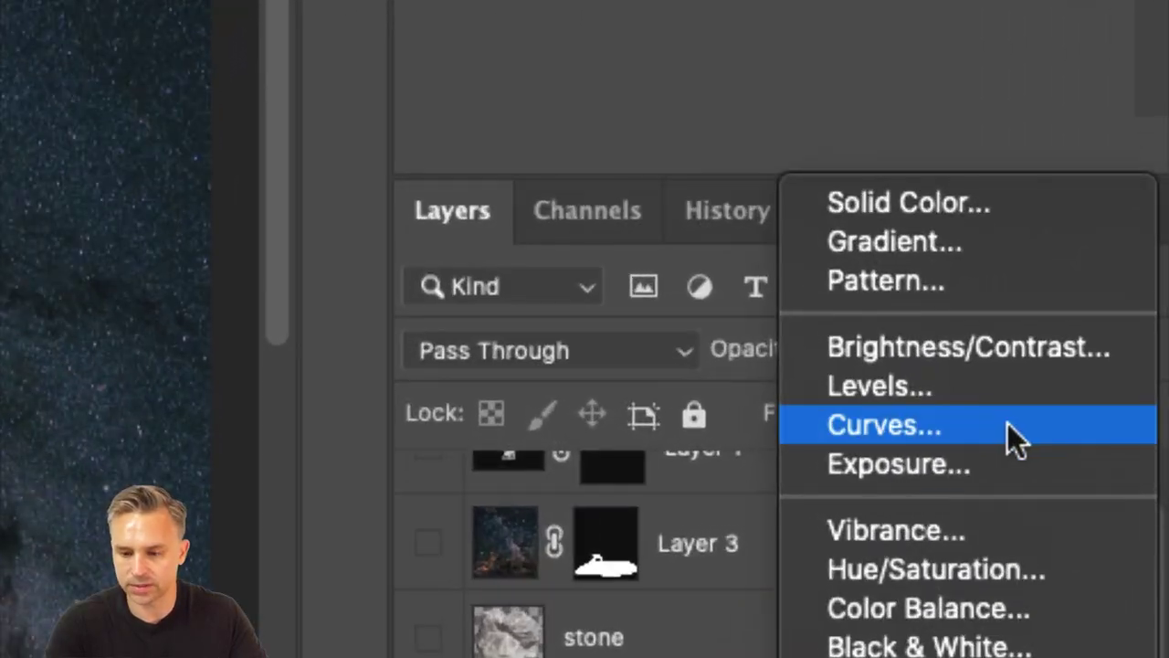
{"action": "left_click", "coordinate": [1081, 442]}
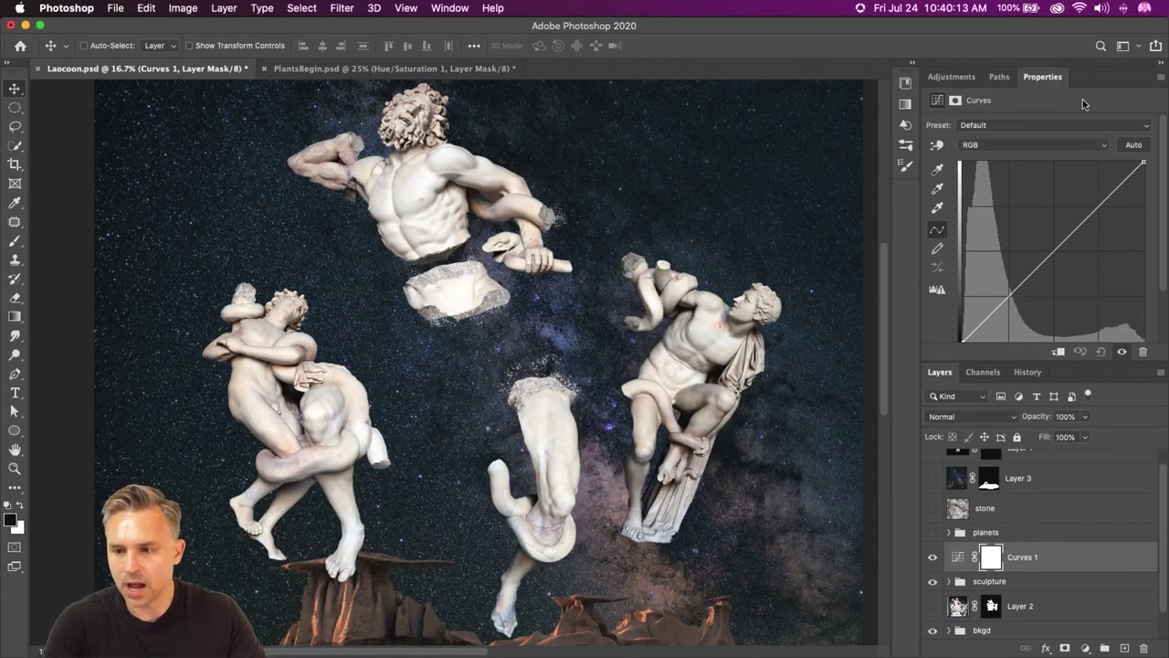
{"action": "left_click_drag", "start_coordinate": [940, 372], "coordinate": [630, 227]}
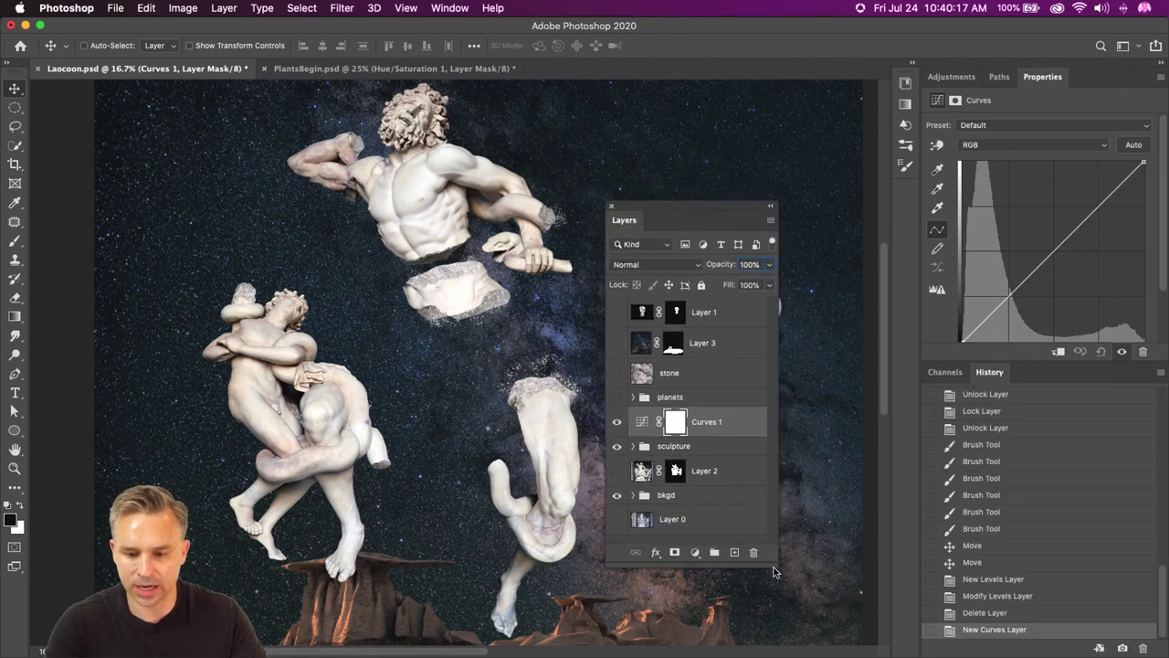
{"action": "left_click_drag", "start_coordinate": [773, 564], "coordinate": [849, 596]}
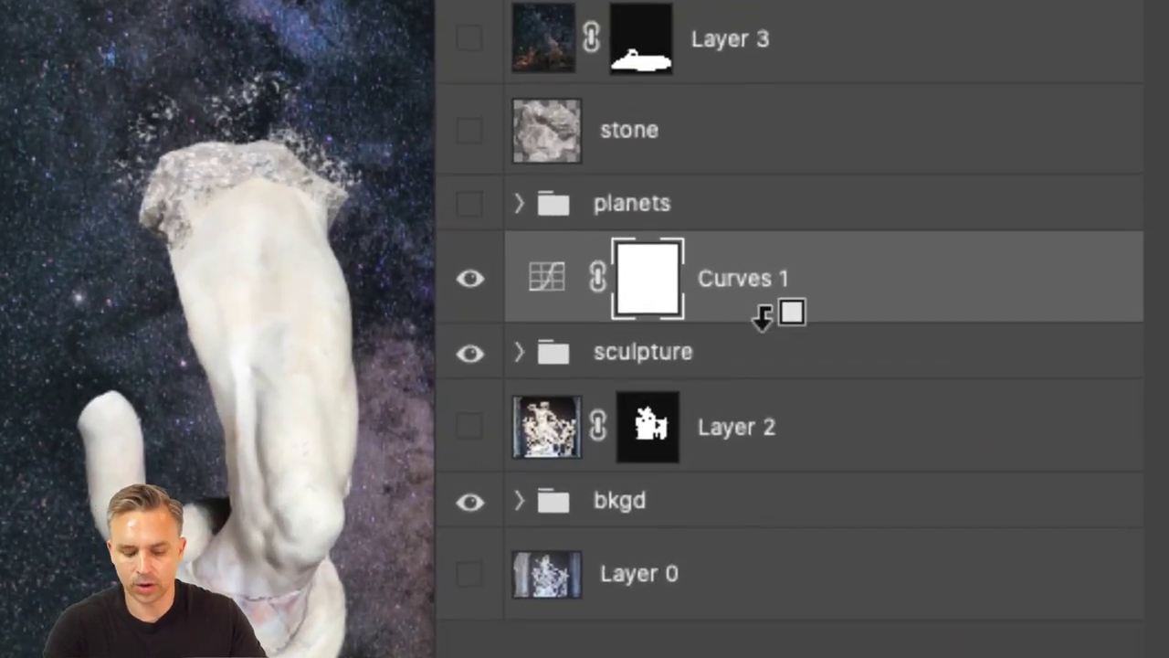
{"action": "left_click", "coordinate": [763, 316], "text": "alt"}
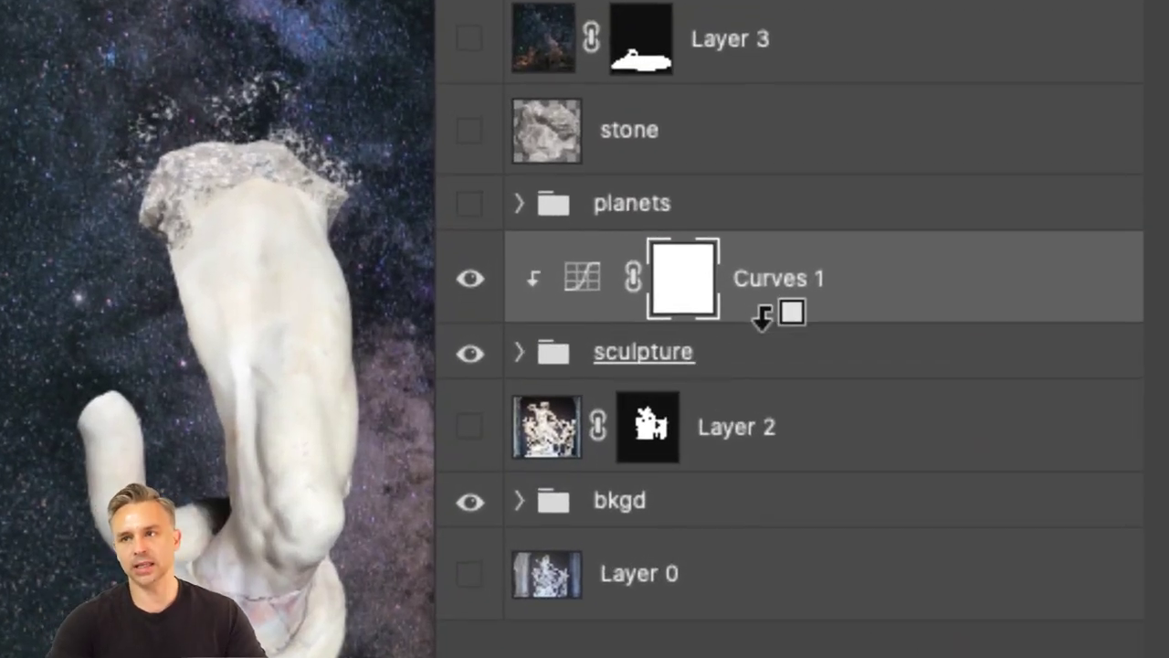
{"action": "left_click", "coordinate": [552, 352]}
{"action": "left_click", "coordinate": [588, 290]}
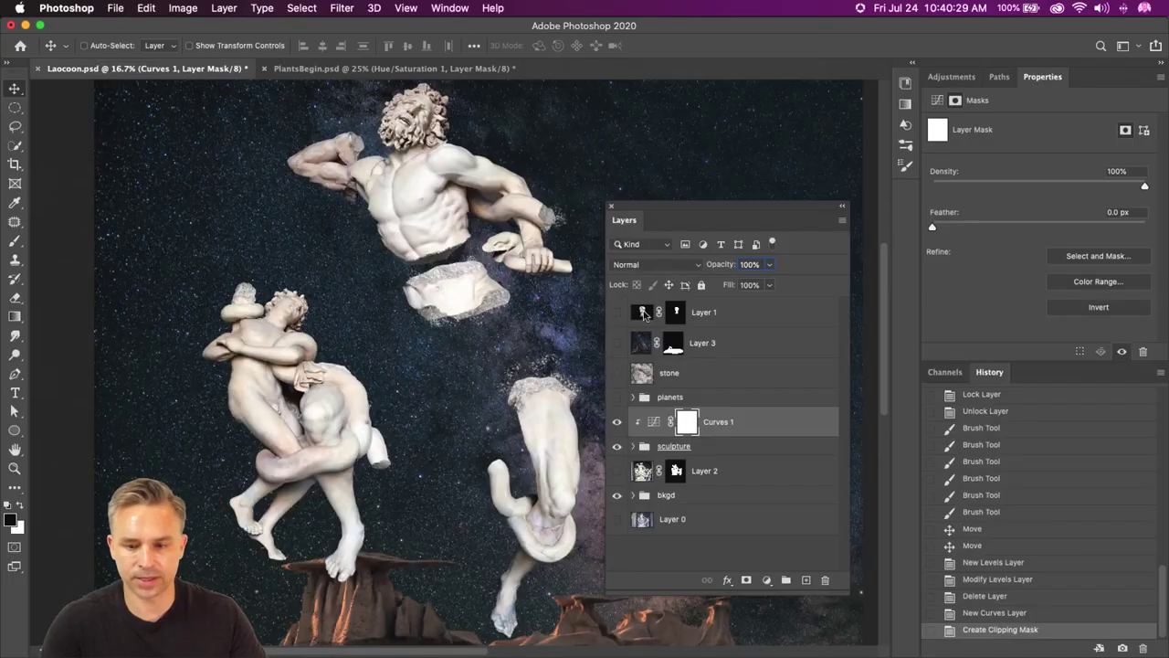
- Dock the floating Layers panel back beside History and enlarge it to show the whole layer stack
{"action": "left_click_drag", "start_coordinate": [630, 222], "coordinate": [1000, 368]}
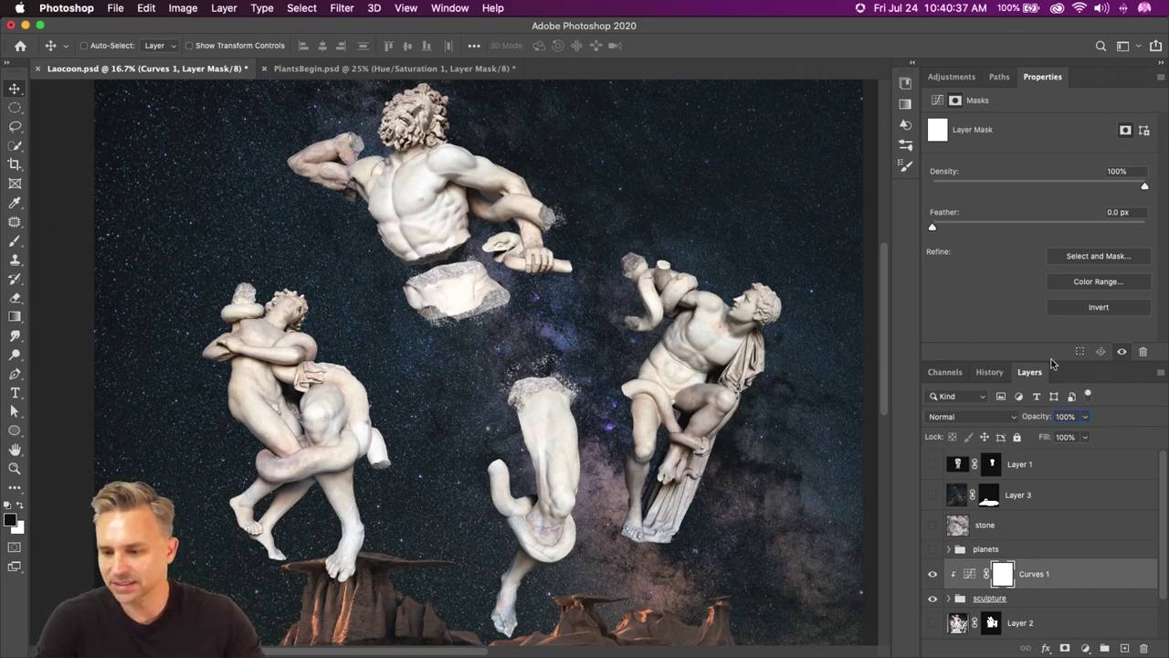
{"action": "left_click_drag", "start_coordinate": [1052, 361], "coordinate": [1052, 298]}
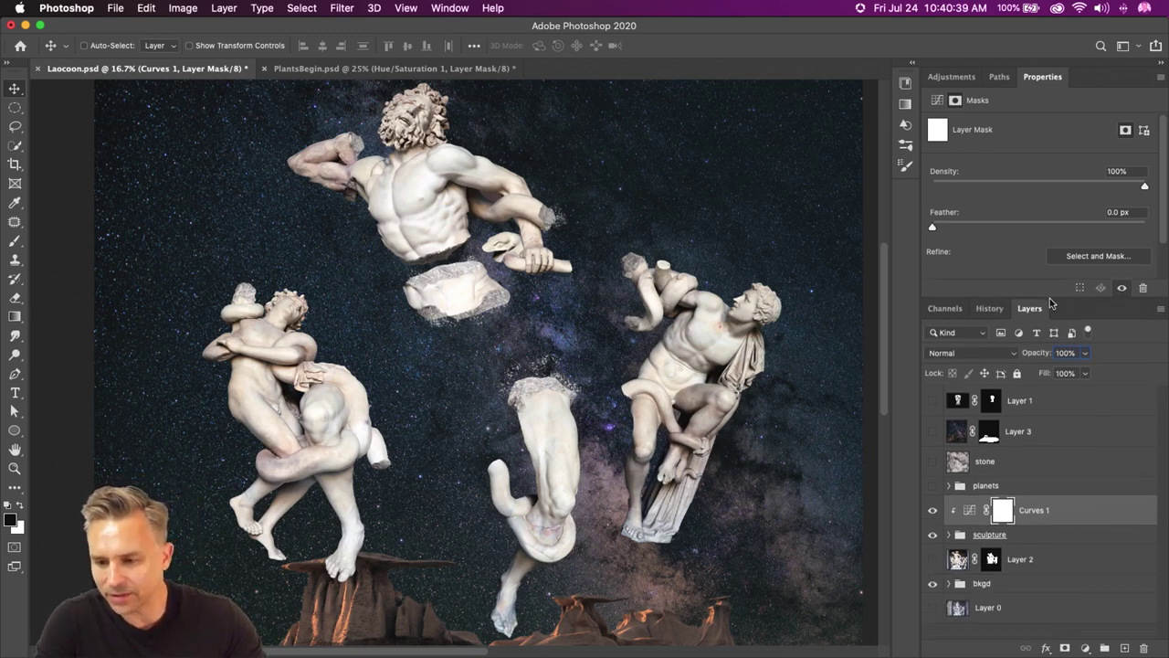
{"action": "scroll", "coordinate": [1029, 203], "scroll_direction": "down", "scroll_amount": 2}
{"action": "scroll", "coordinate": [475, 365], "scroll_direction": "down", "scroll_amount": 2}
{"action": "scroll", "coordinate": [475, 366], "scroll_direction": "right", "scroll_amount": 1}
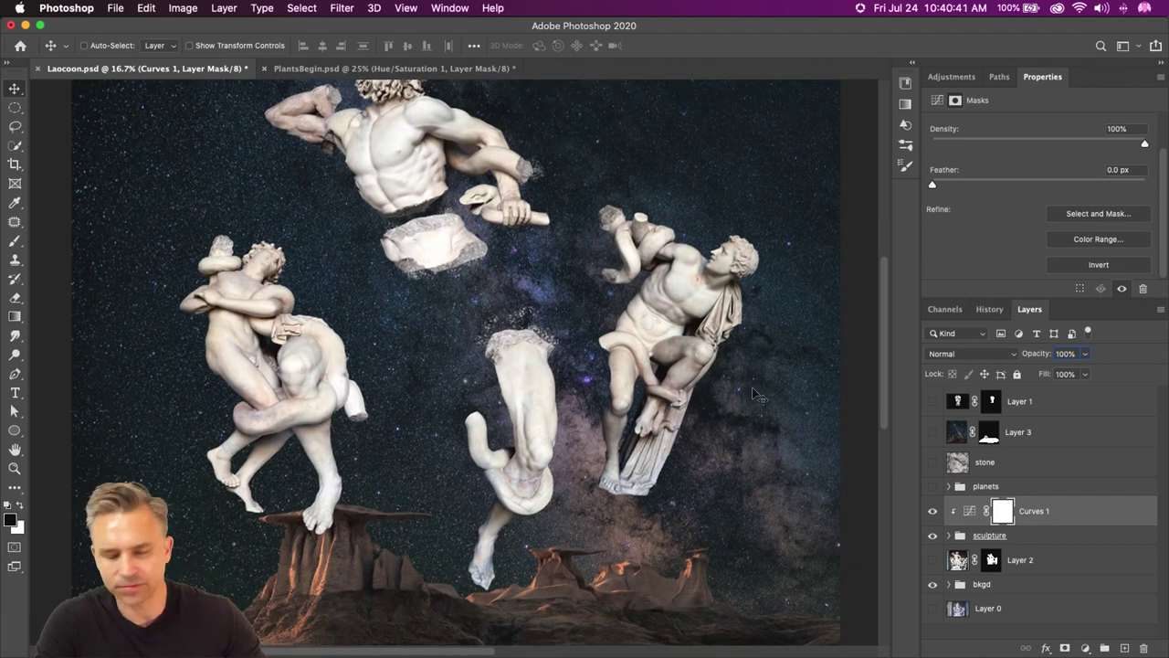
{"action": "left_click_drag", "start_coordinate": [344, 227], "coordinate": [358, 298]}
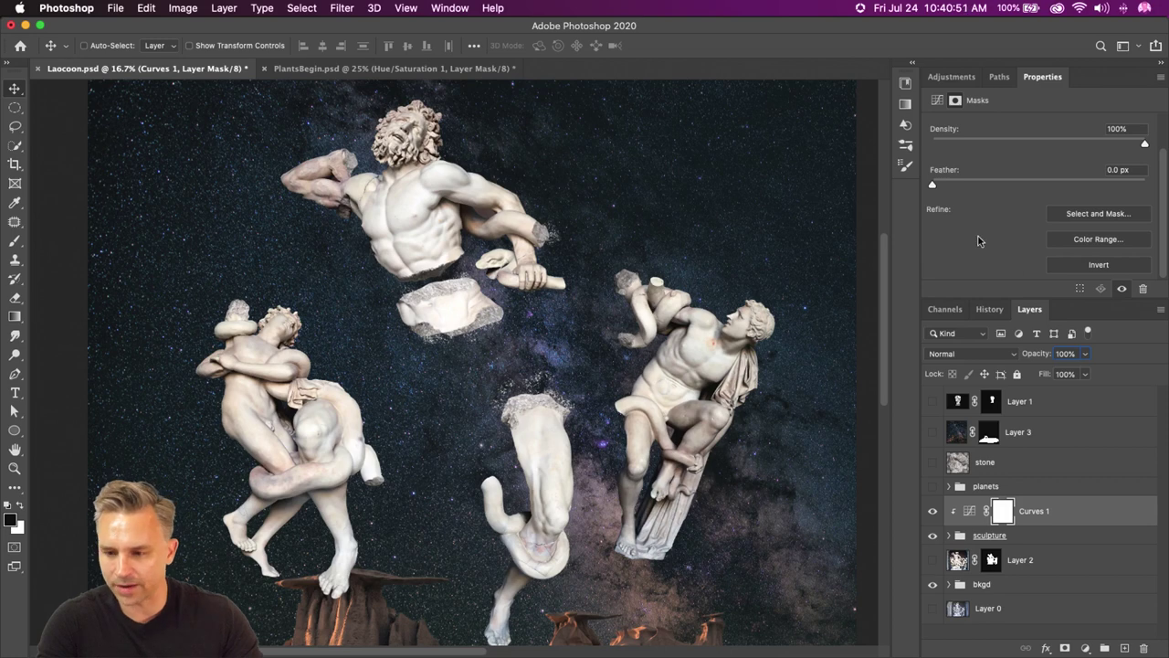
- Darken the sculptures in Curves 1 by bending the RGB curve downward with two points, the upper one at input 177, output 80
{"action": "left_click", "coordinate": [970, 512]}
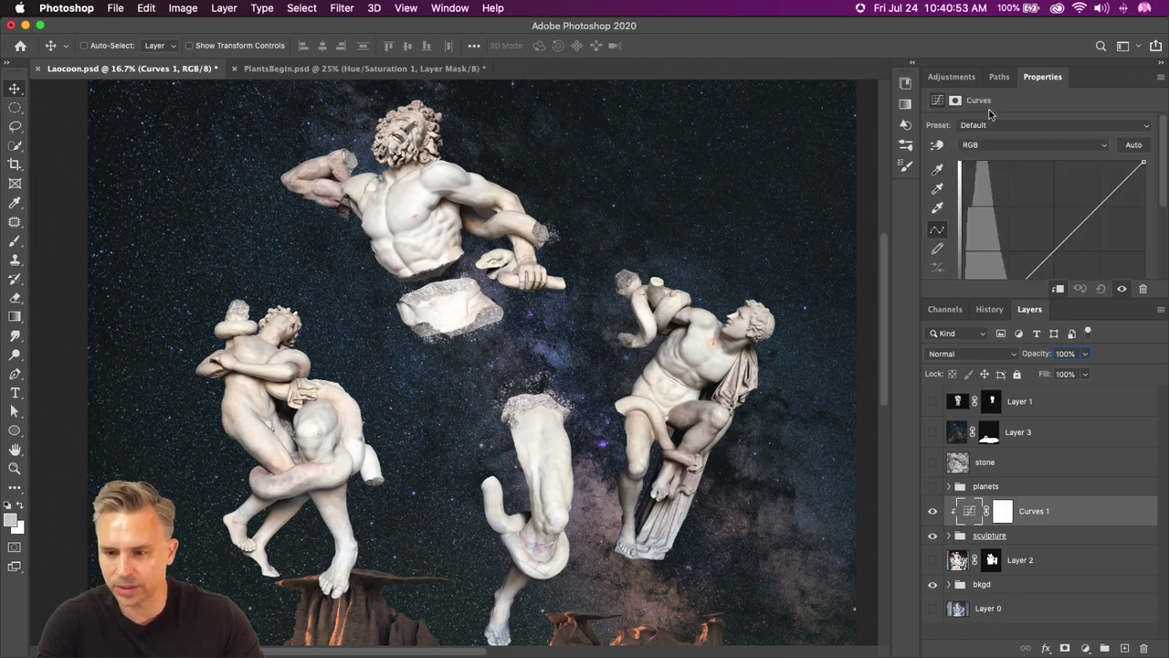
{"action": "left_click_drag", "start_coordinate": [1036, 297], "coordinate": [1036, 426]}
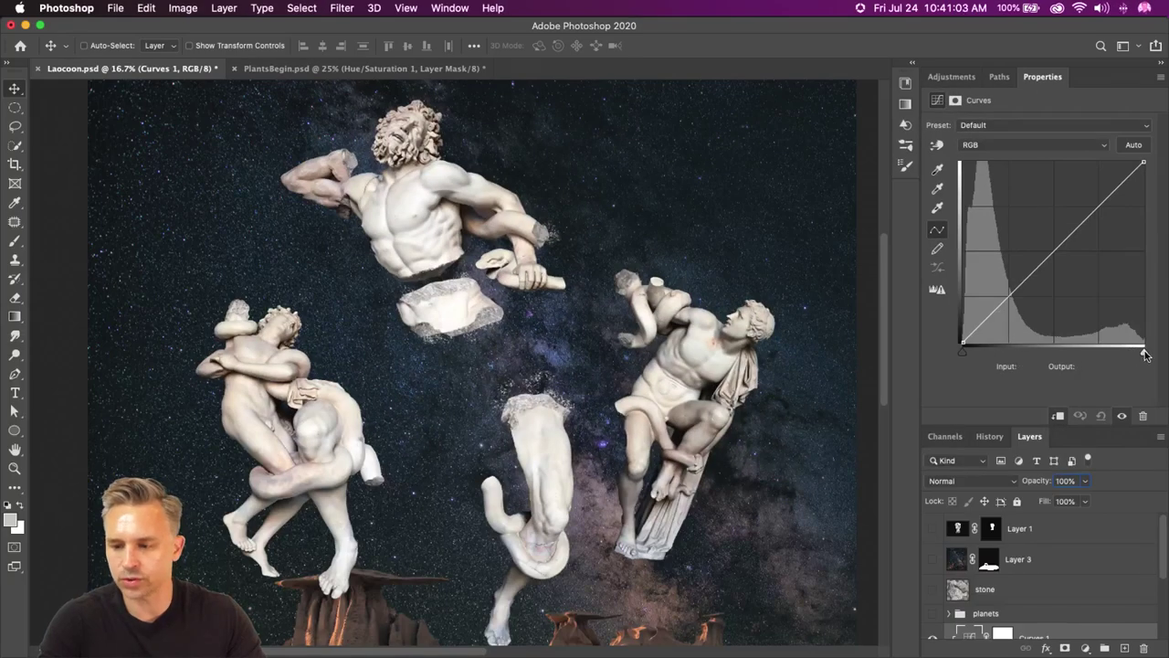
{"action": "mouse_move", "coordinate": [1147, 355]}
{"action": "left_mouse_down"}
{"action": "mouse_move", "coordinate": [1099, 354]}
{"action": "mouse_move", "coordinate": [1166, 362]}
{"action": "left_mouse_up"}
{"action": "left_click_drag", "start_coordinate": [962, 352], "coordinate": [939, 347]}
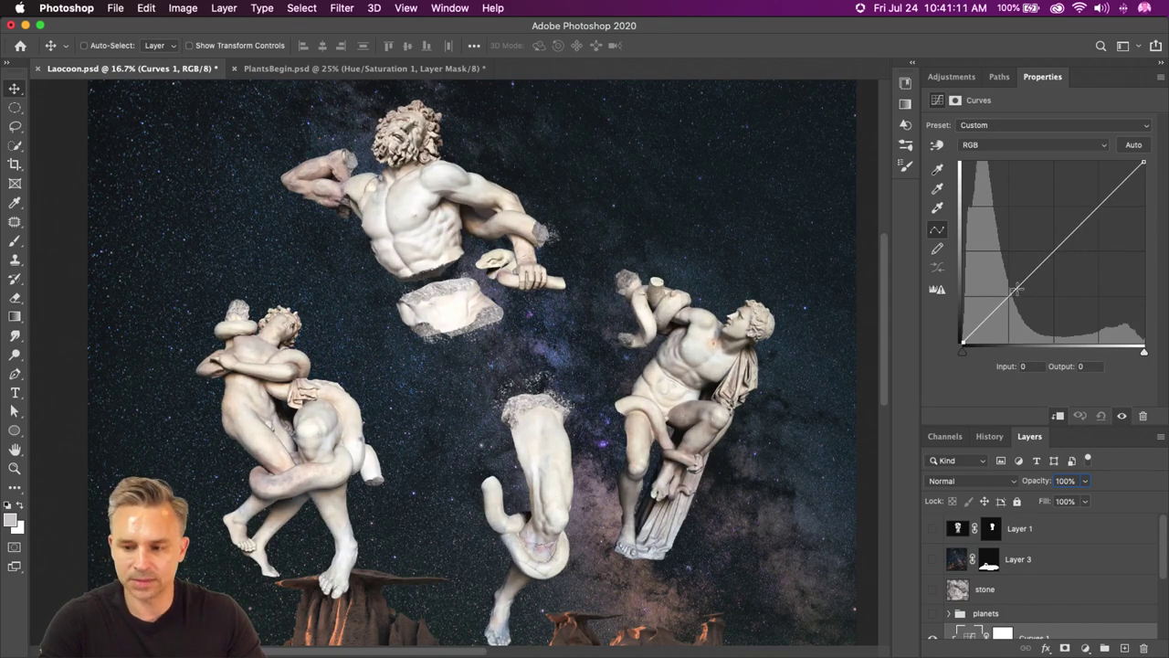
{"action": "left_click_drag", "start_coordinate": [1016, 290], "coordinate": [1021, 307]}
{"action": "left_click_drag", "start_coordinate": [1022, 305], "coordinate": [1041, 311]}
{"action": "left_click_drag", "start_coordinate": [1090, 252], "coordinate": [1090, 285]}
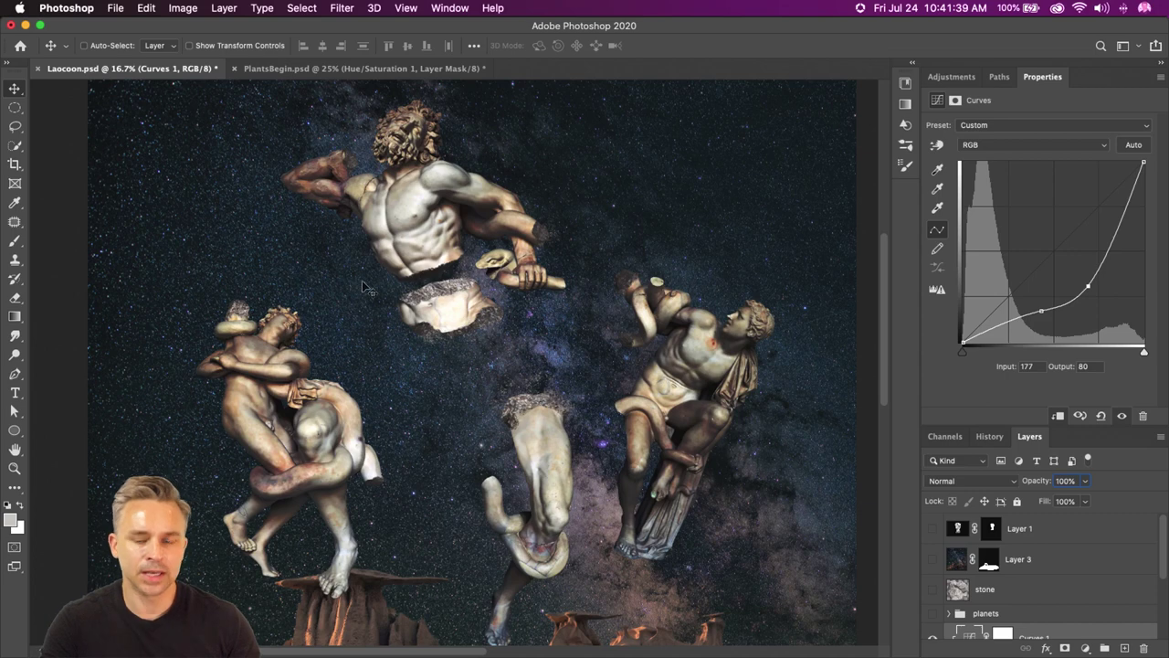
- Add a Photo Filter adjustment layer above Curves 1 with Warming Filter (85) at 25% density, and toggle its visibility to compare
{"action": "double_click", "coordinate": [1093, 77]}
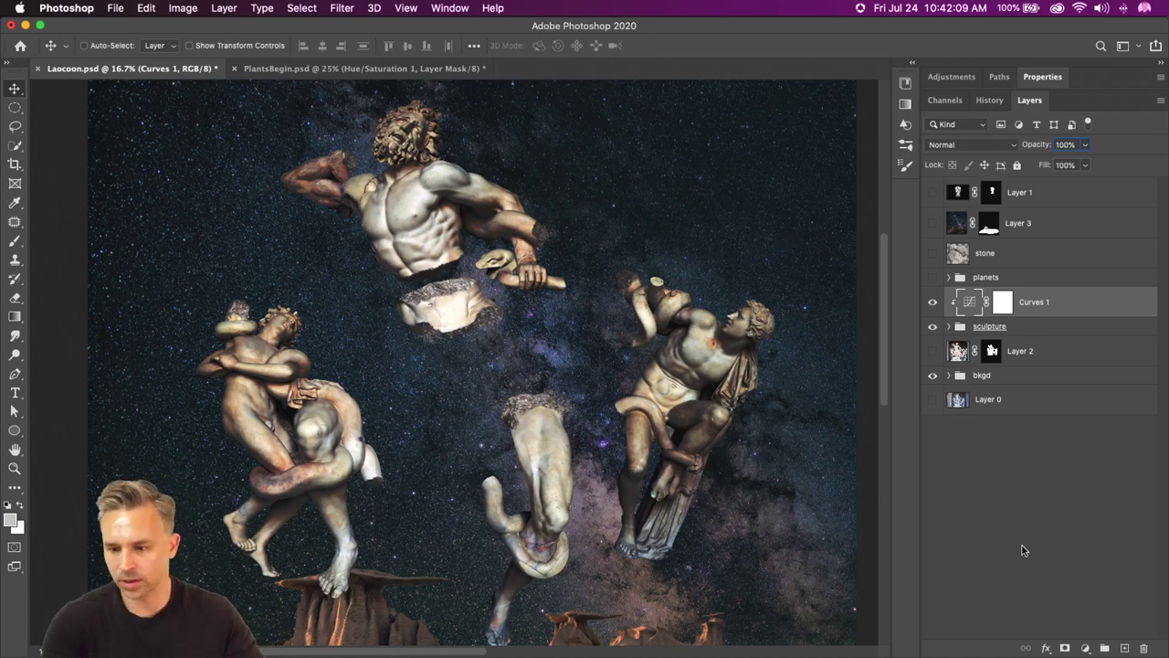
{"action": "left_click", "coordinate": [1085, 648]}
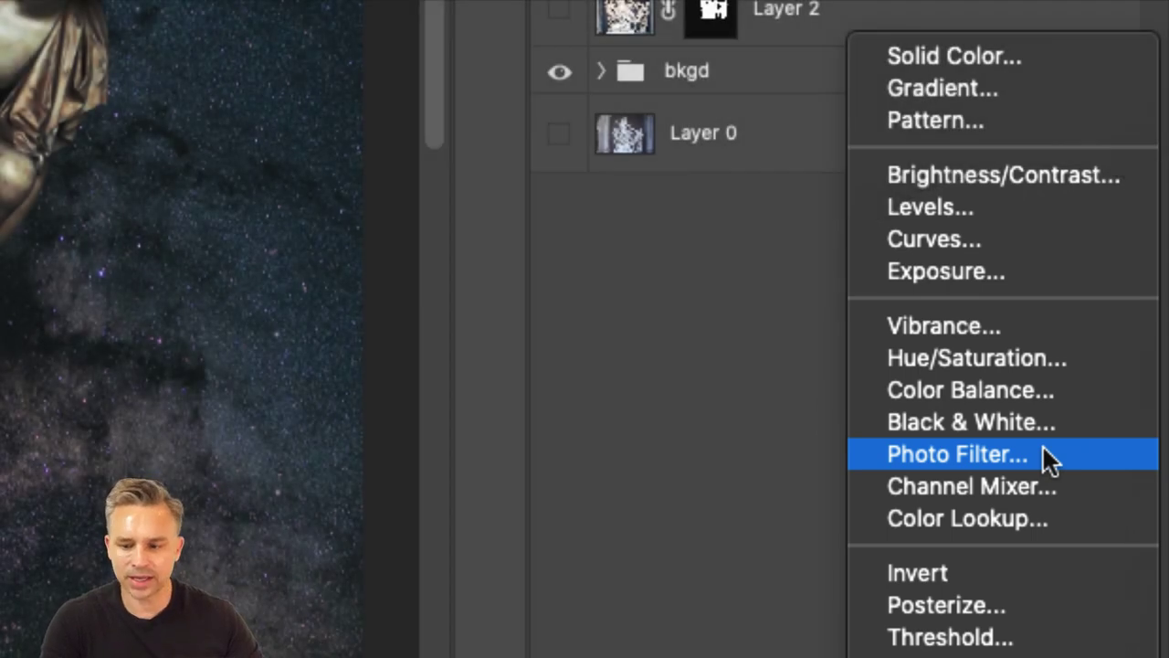
{"action": "left_click", "coordinate": [1043, 448]}
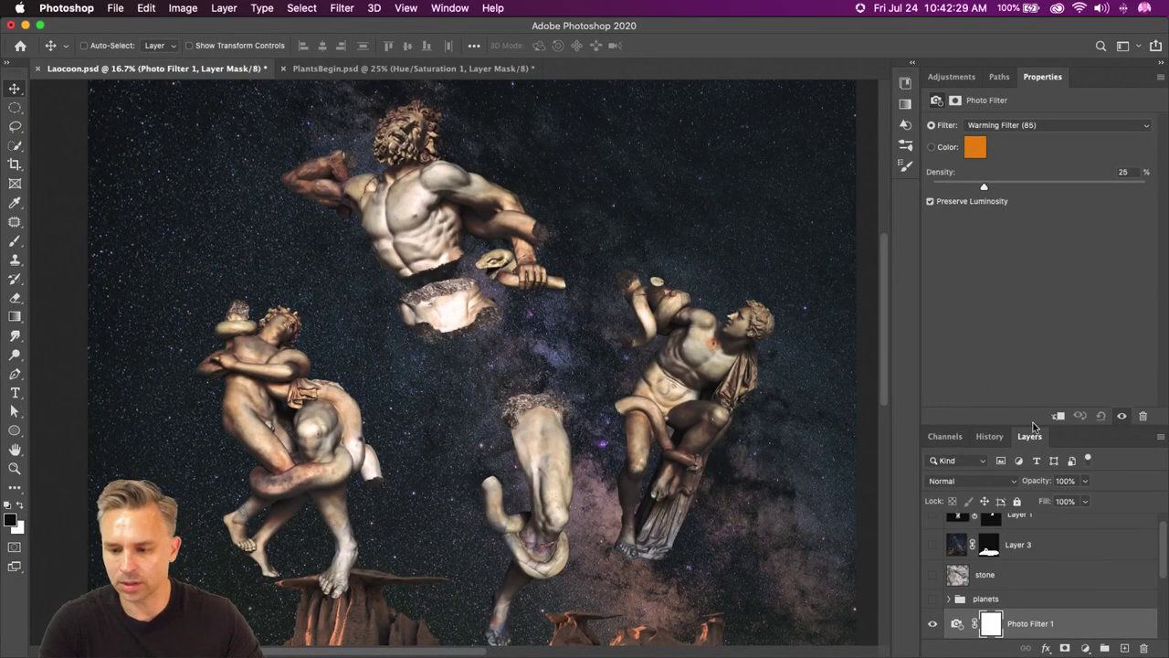
{"action": "left_click_drag", "start_coordinate": [1031, 422], "coordinate": [1031, 252]}
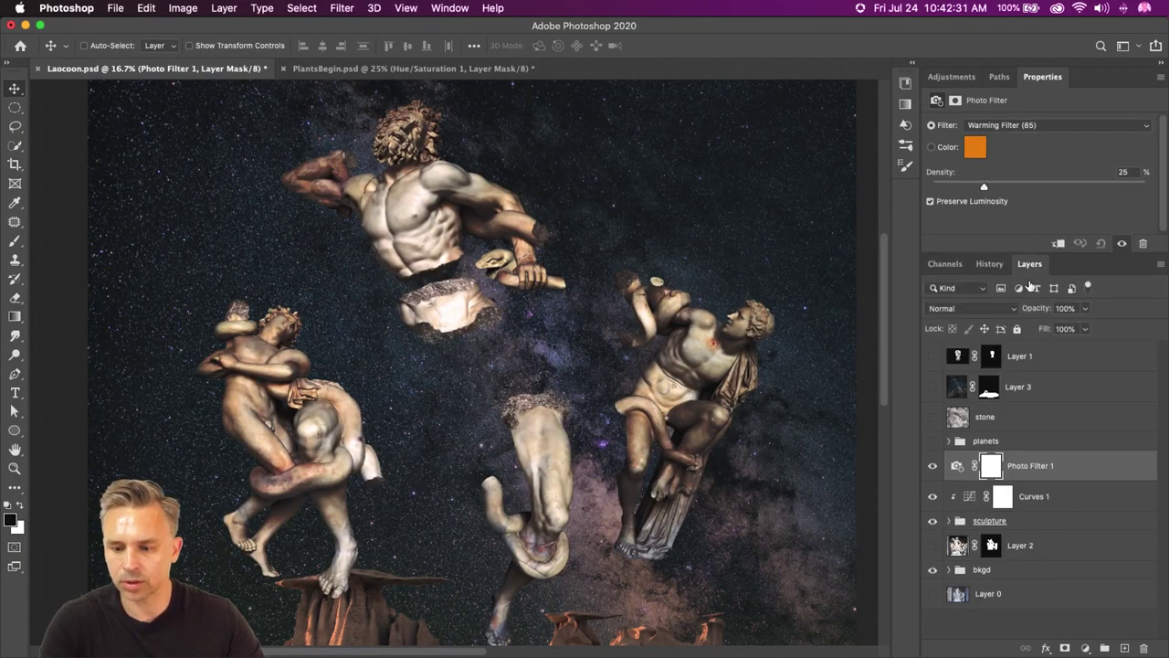
{"action": "left_click", "coordinate": [931, 467]}
{"action": "left_click", "coordinate": [931, 466]}
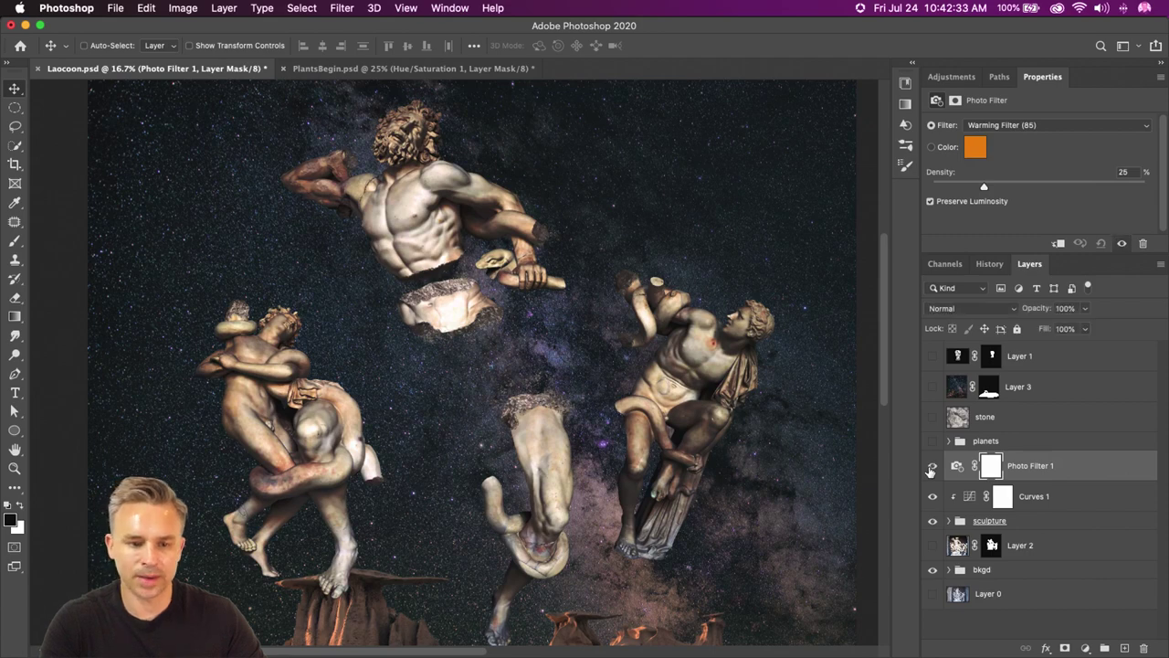
- Change Photo Filter 1 to Cooling Filter (80) and clip it so it tones only the sculpture group
{"action": "left_click", "coordinate": [1014, 128]}
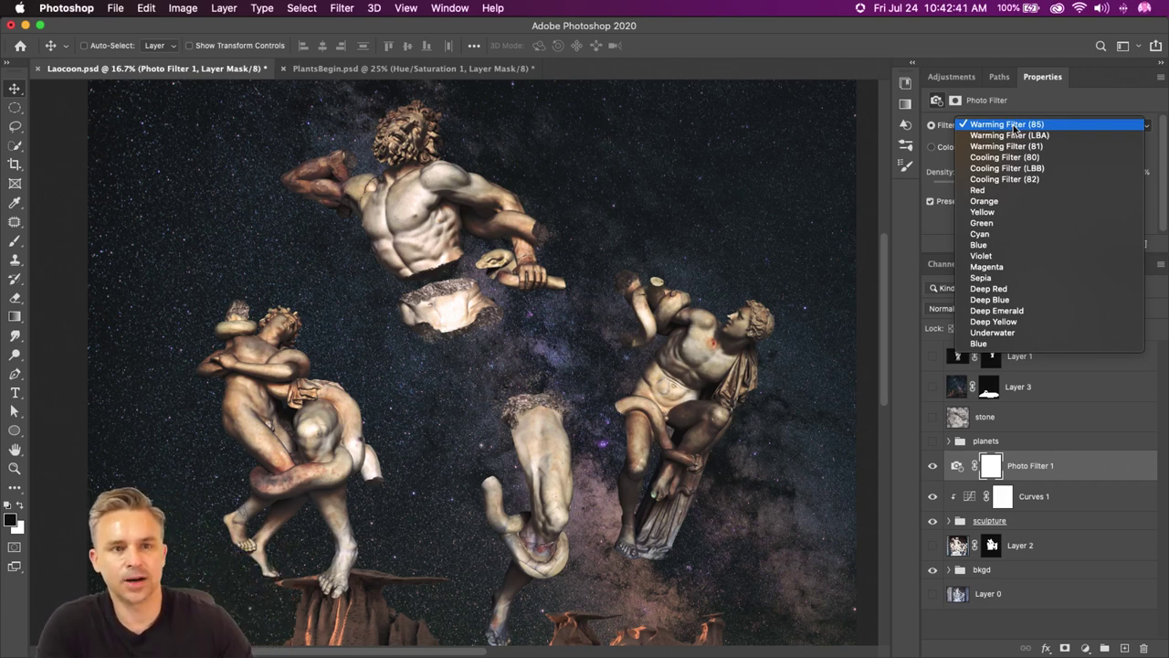
{"action": "left_click", "coordinate": [720, 269]}
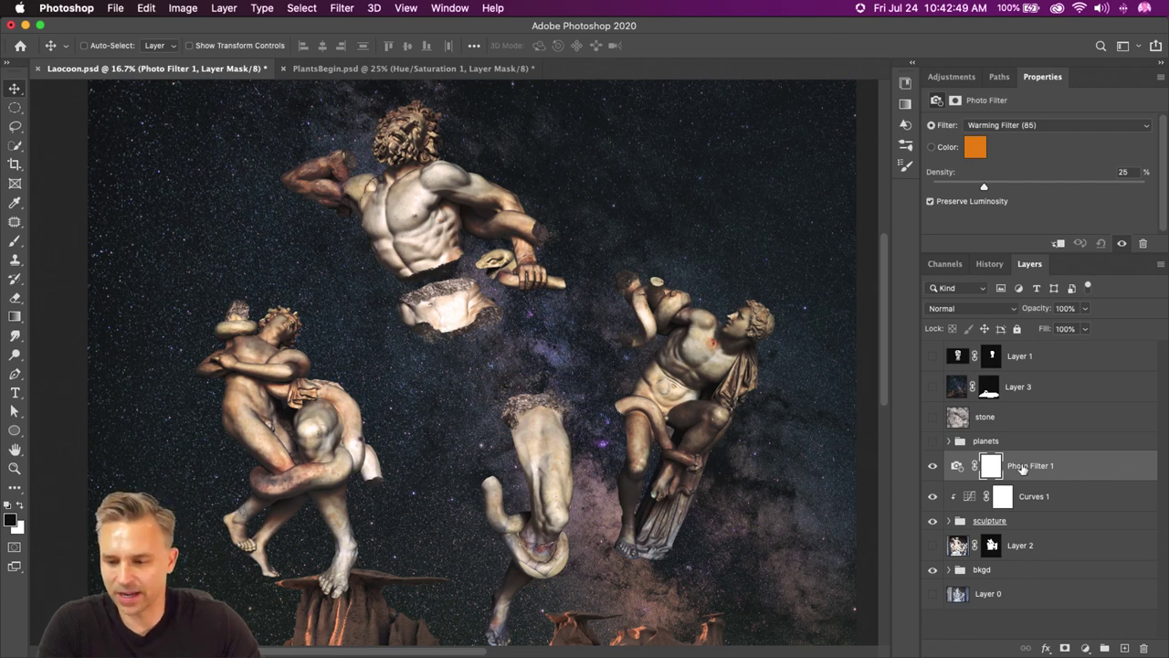
{"action": "key", "text": "super+2"}
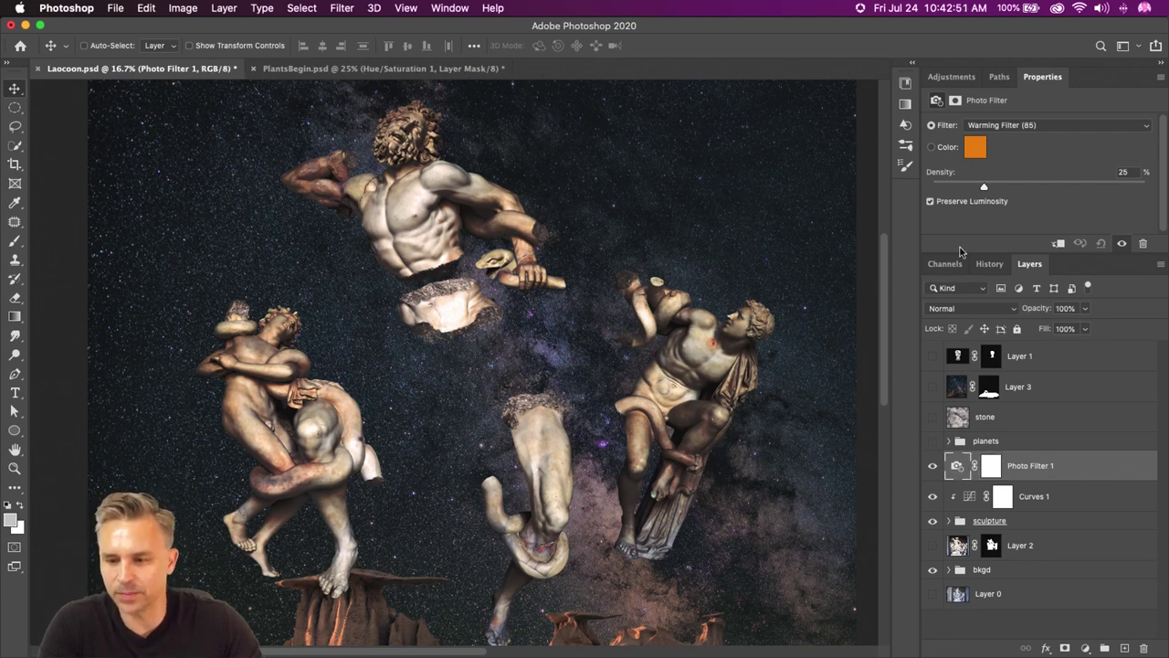
{"action": "left_click", "coordinate": [1085, 125]}
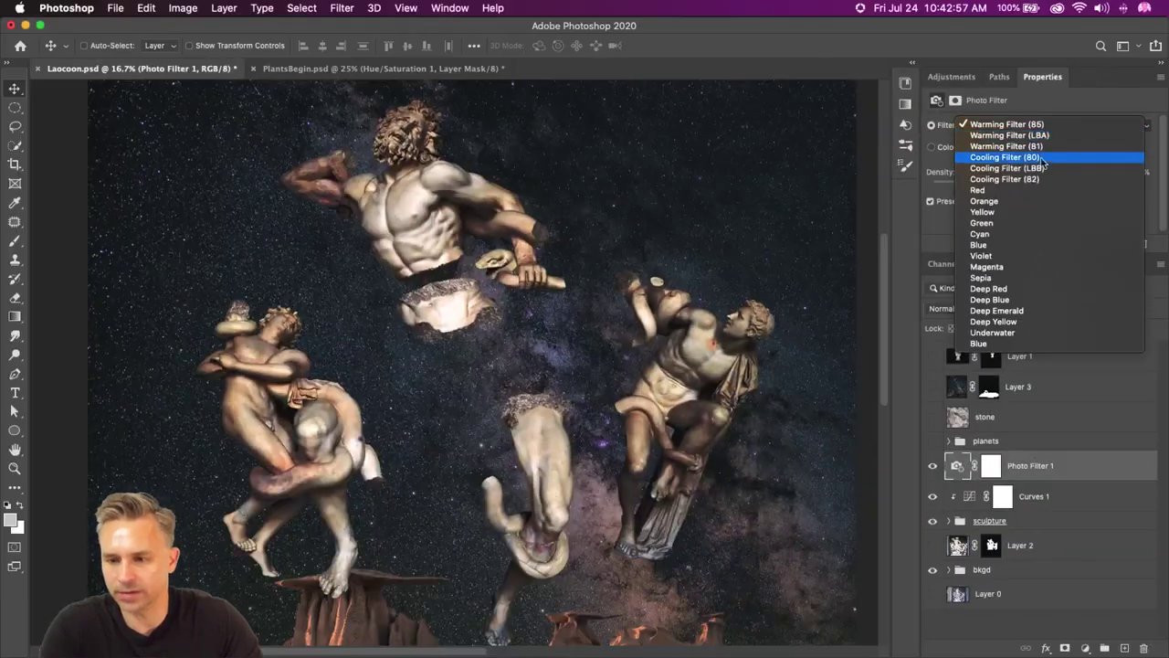
{"action": "left_click", "coordinate": [1021, 190]}
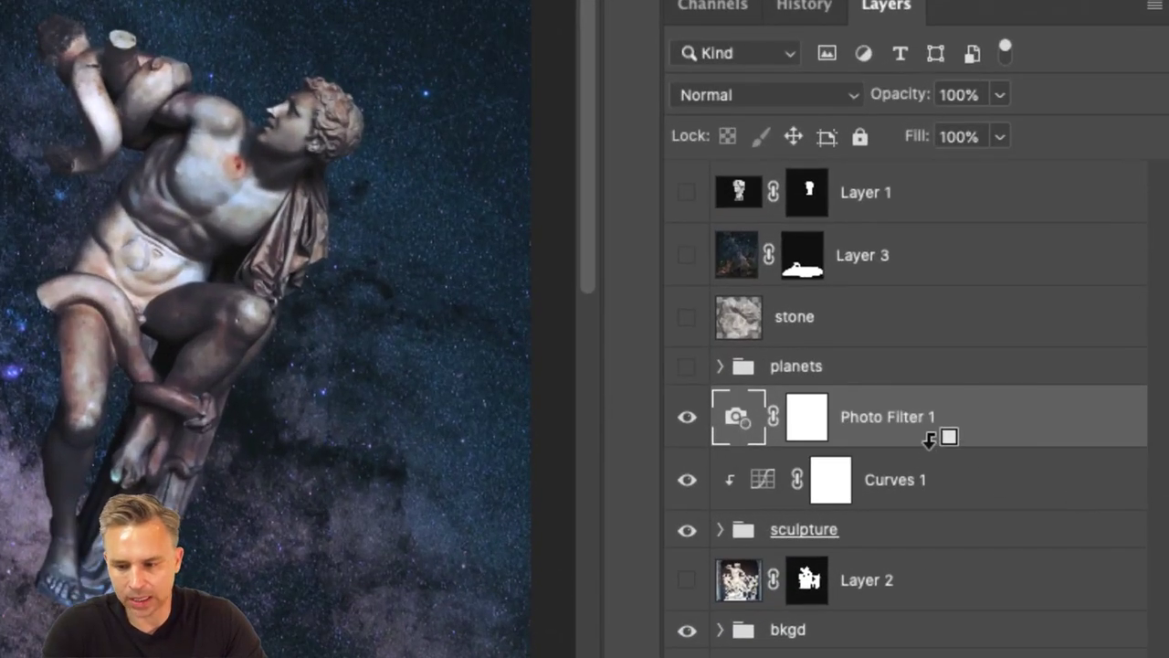
{"action": "left_click", "coordinate": [930, 439], "text": "alt"}
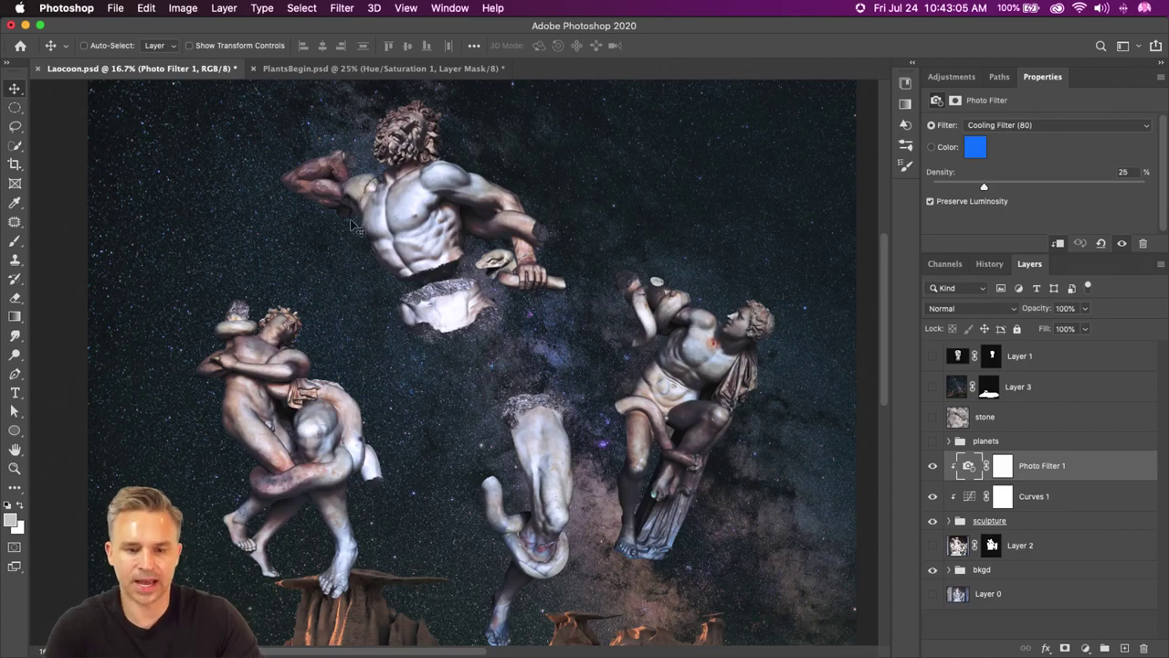
- Select the sculpture group and move all the figures together slightly down toward the rocky landscape
{"action": "key", "text": "super+minus"}
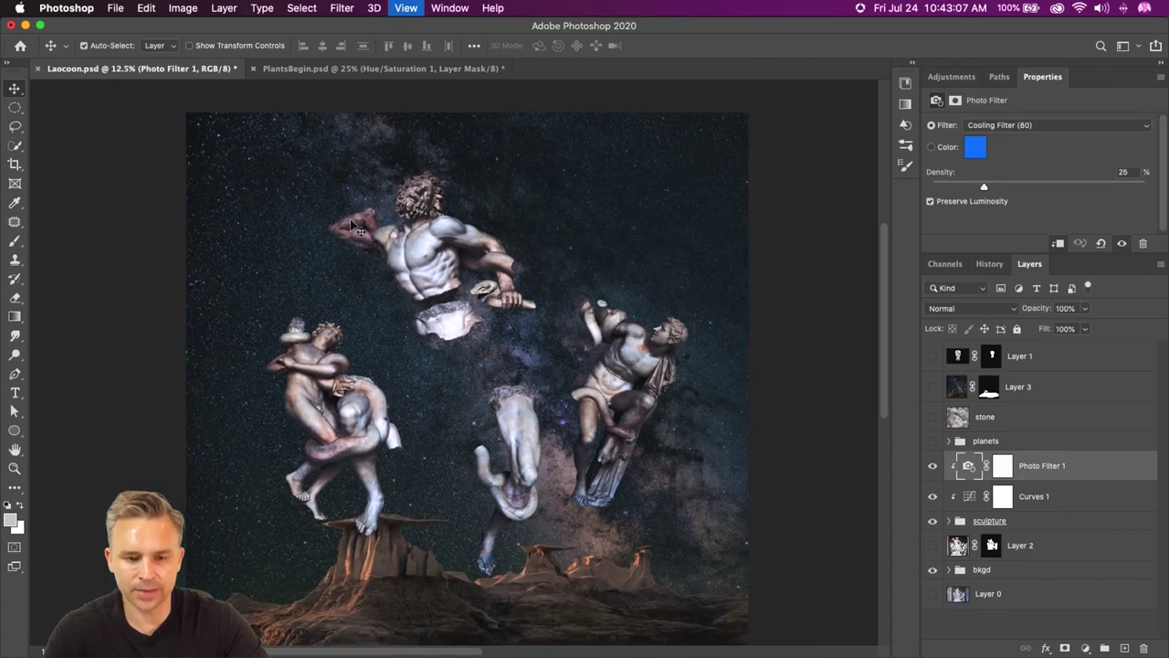
{"action": "key", "text": "super+minus"}
{"action": "key", "text": "super+equal"}
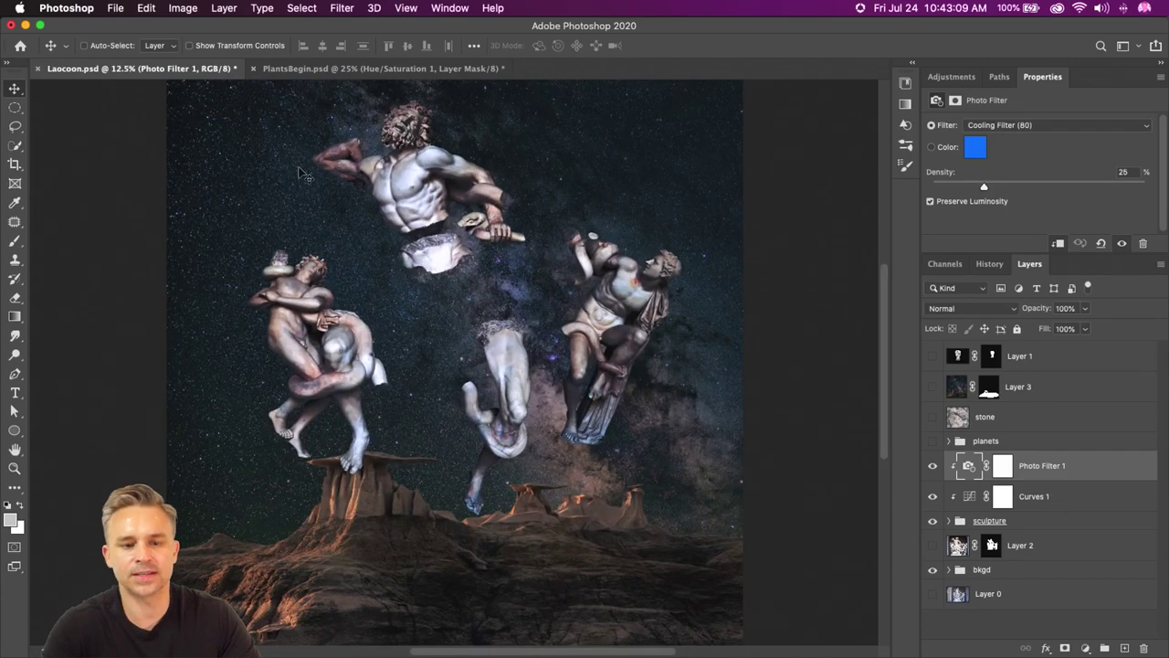
{"action": "left_click_drag", "start_coordinate": [365, 260], "coordinate": [386, 280]}
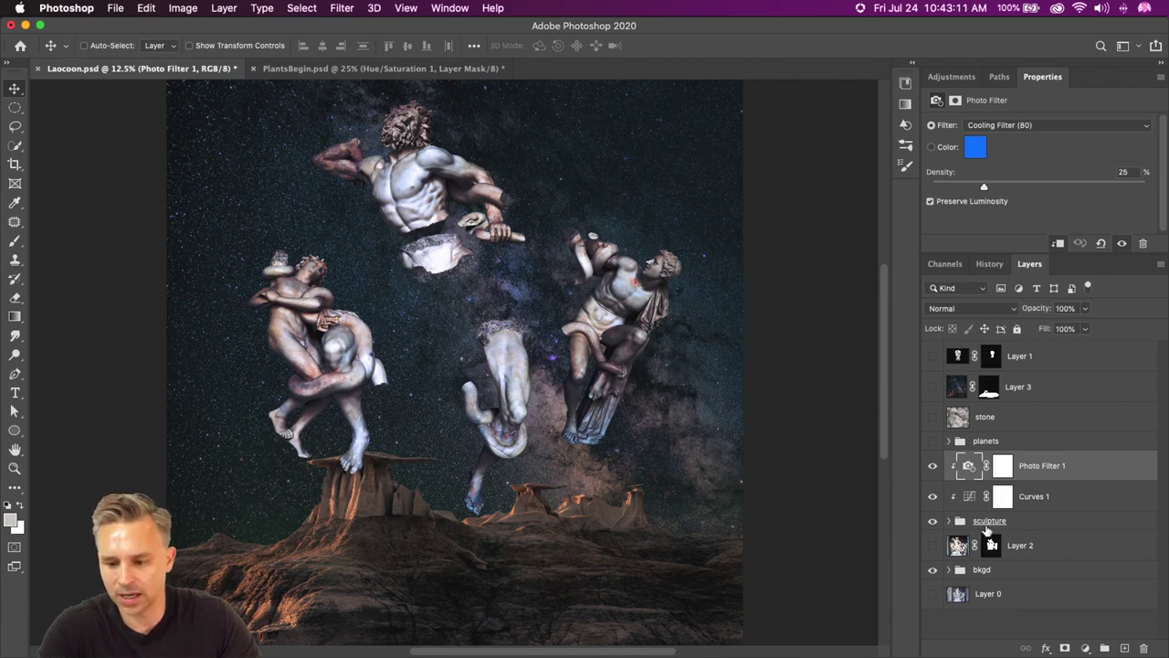
{"action": "key", "text": "alt+bracketleft"}
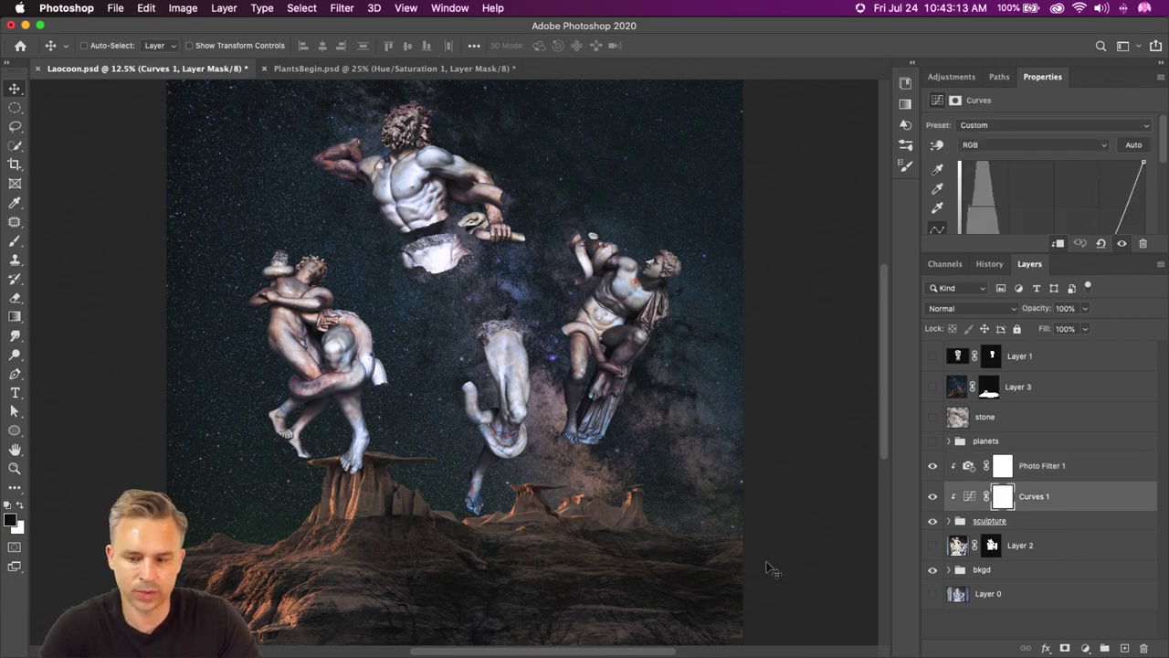
{"action": "left_click", "coordinate": [1038, 525]}
{"action": "mouse_move", "coordinate": [281, 331]}
{"action": "left_mouse_down"}
{"action": "mouse_move", "coordinate": [271, 293]}
{"action": "mouse_move", "coordinate": [273, 391]}
{"action": "mouse_move", "coordinate": [297, 402]}
{"action": "mouse_move", "coordinate": [279, 395]}
{"action": "mouse_move", "coordinate": [274, 361]}
{"action": "mouse_move", "coordinate": [291, 346]}
{"action": "mouse_move", "coordinate": [285, 369]}
{"action": "mouse_move", "coordinate": [288, 357]}
{"action": "left_mouse_up"}
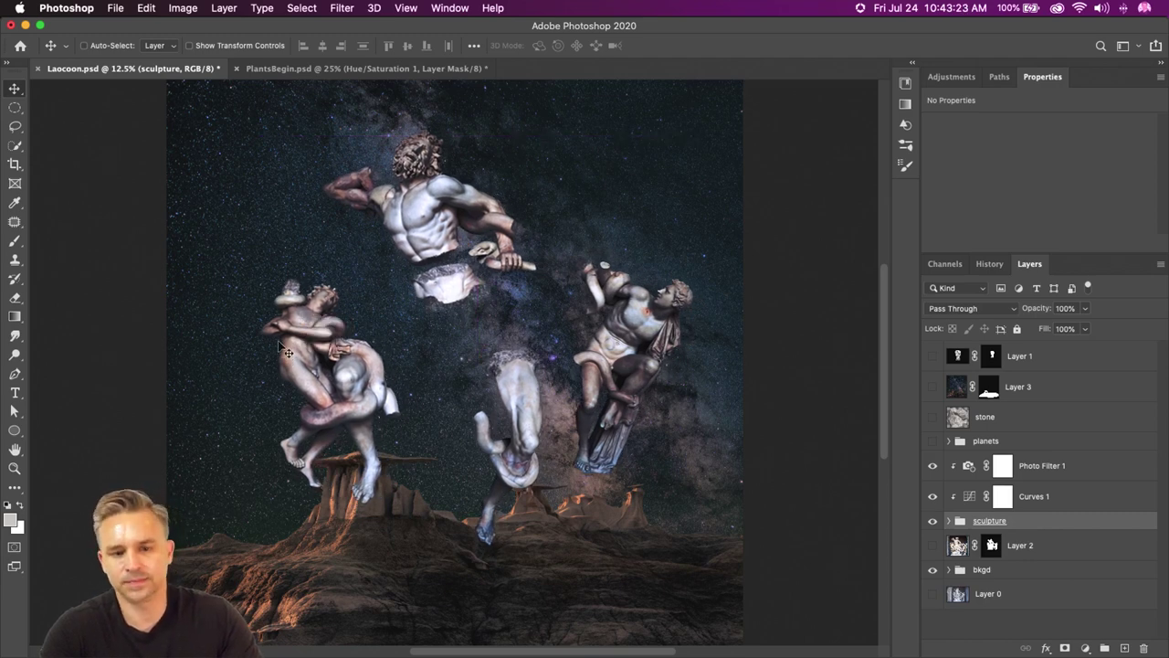
- Expand the sculpture group and move its guy group slightly left, toward the left kid figure
{"action": "left_click", "coordinate": [1042, 472]}
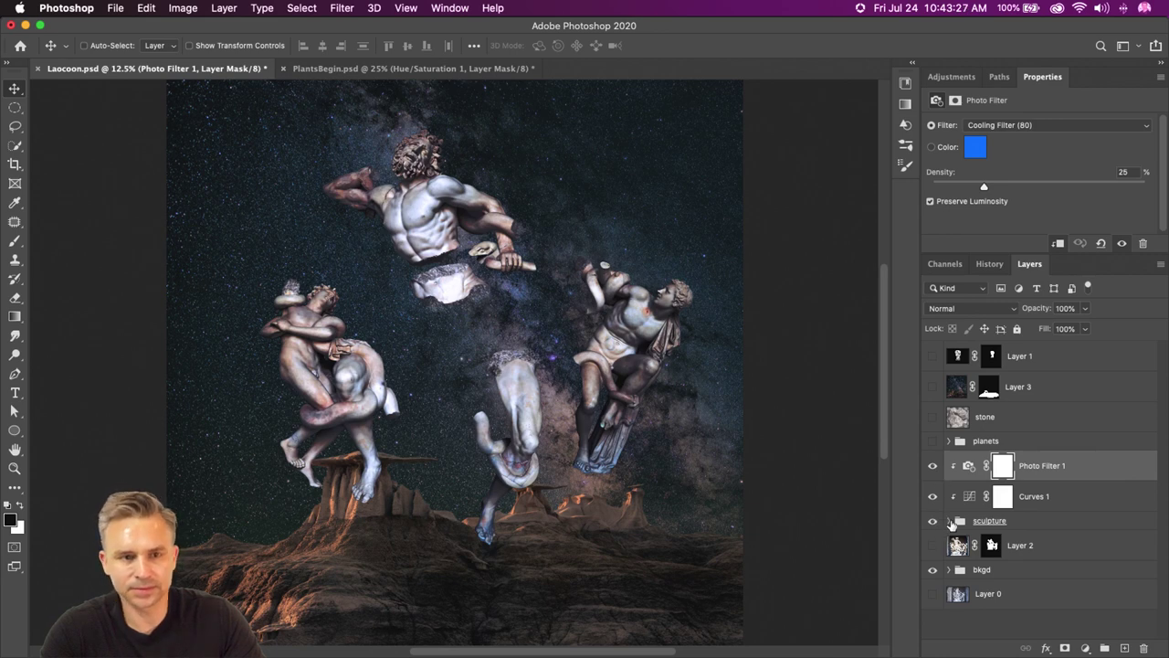
{"action": "left_click", "coordinate": [949, 520]}
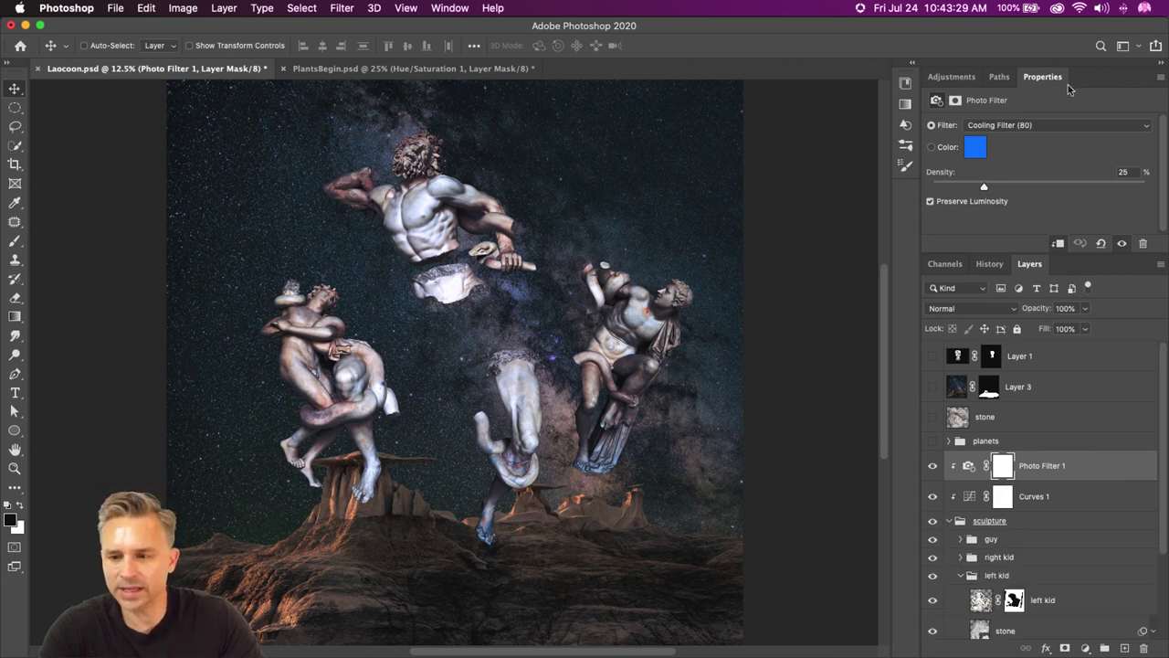
{"action": "scroll", "coordinate": [1037, 465], "scroll_direction": "down", "scroll_amount": 3}
{"action": "left_click", "coordinate": [1019, 425]}
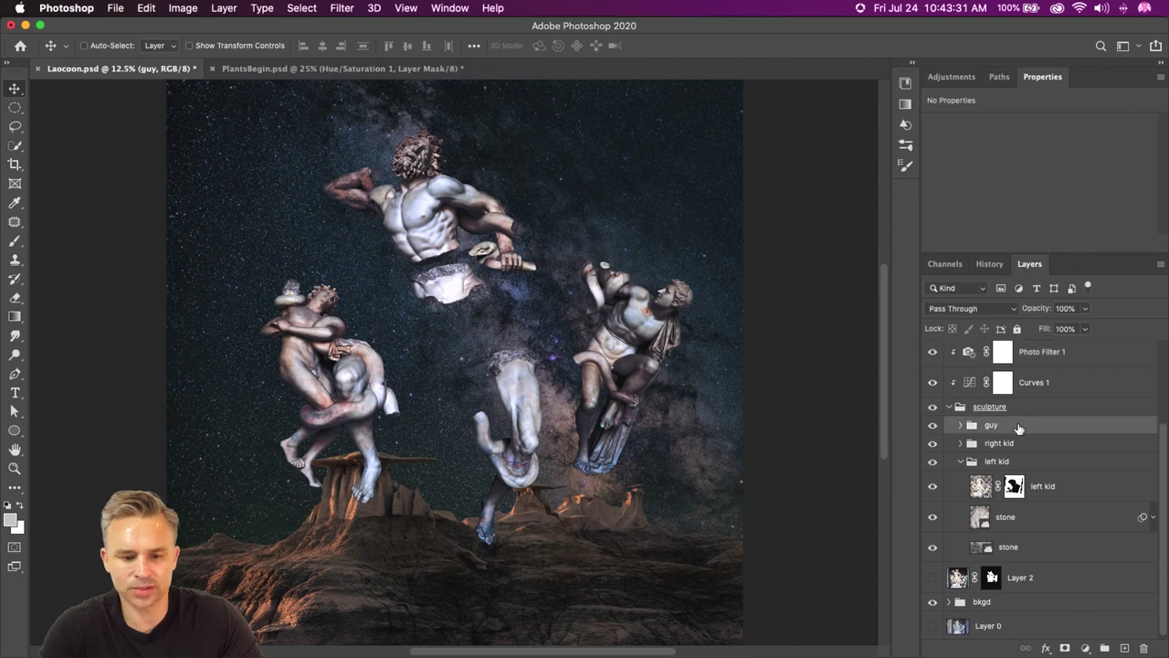
{"action": "left_click", "coordinate": [1021, 407]}
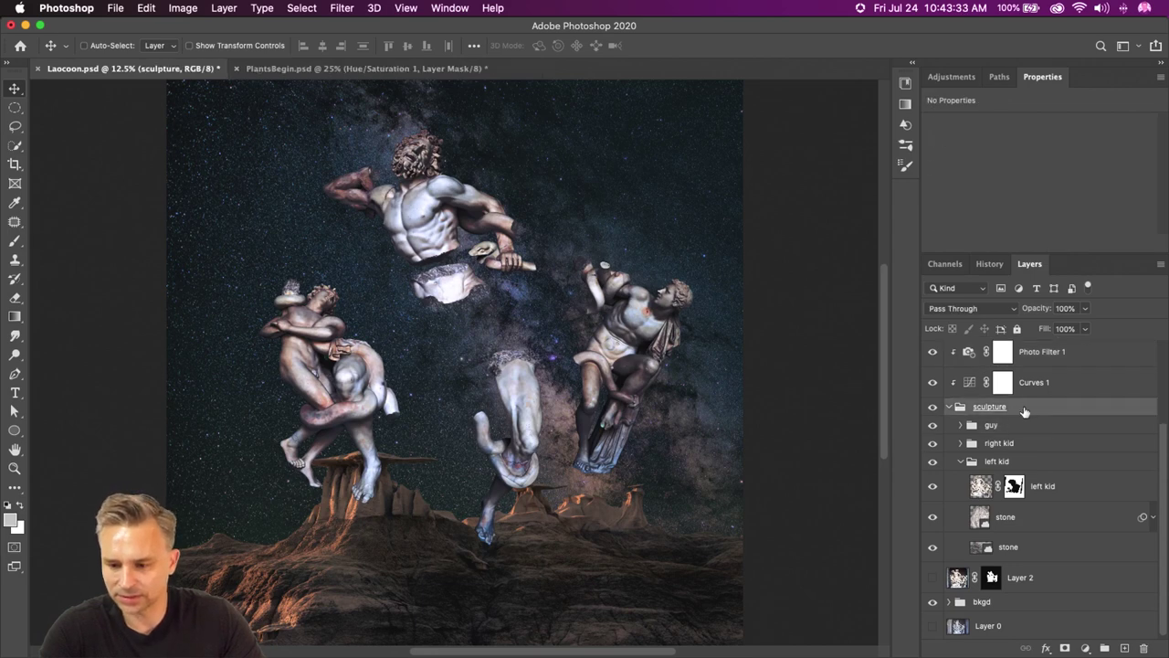
{"action": "left_click", "coordinate": [1014, 426]}
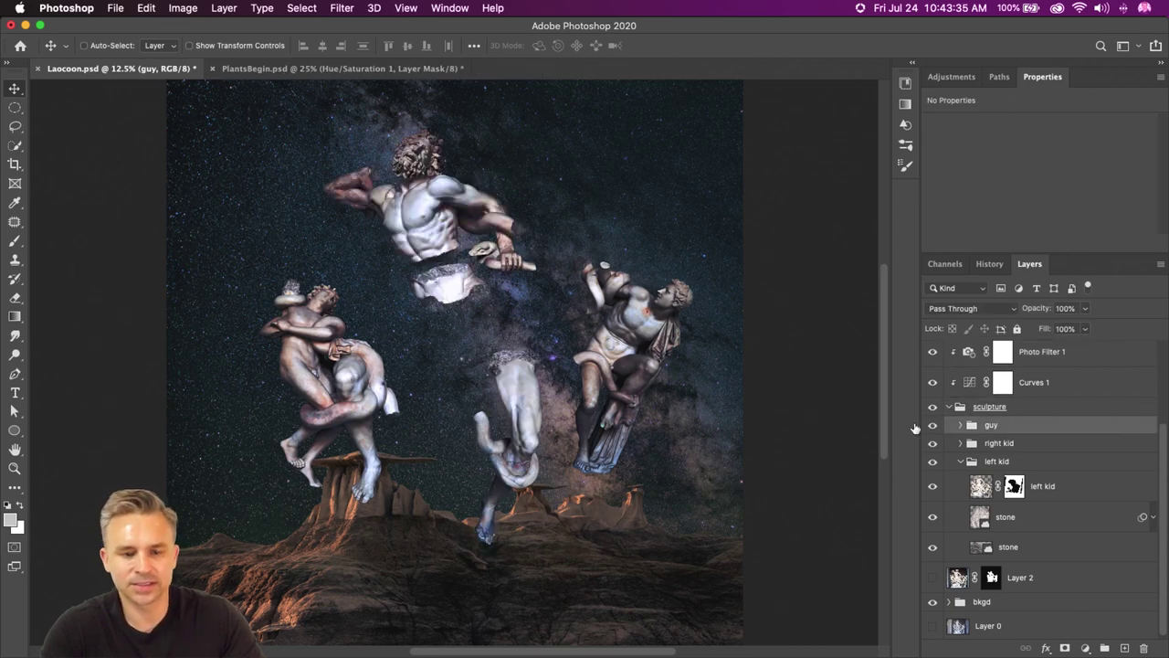
{"action": "mouse_move", "coordinate": [442, 321]}
{"action": "left_mouse_down"}
{"action": "mouse_move", "coordinate": [402, 296]}
{"action": "mouse_move", "coordinate": [433, 329]}
{"action": "mouse_move", "coordinate": [438, 319]}
{"action": "mouse_move", "coordinate": [427, 322]}
{"action": "left_mouse_up"}
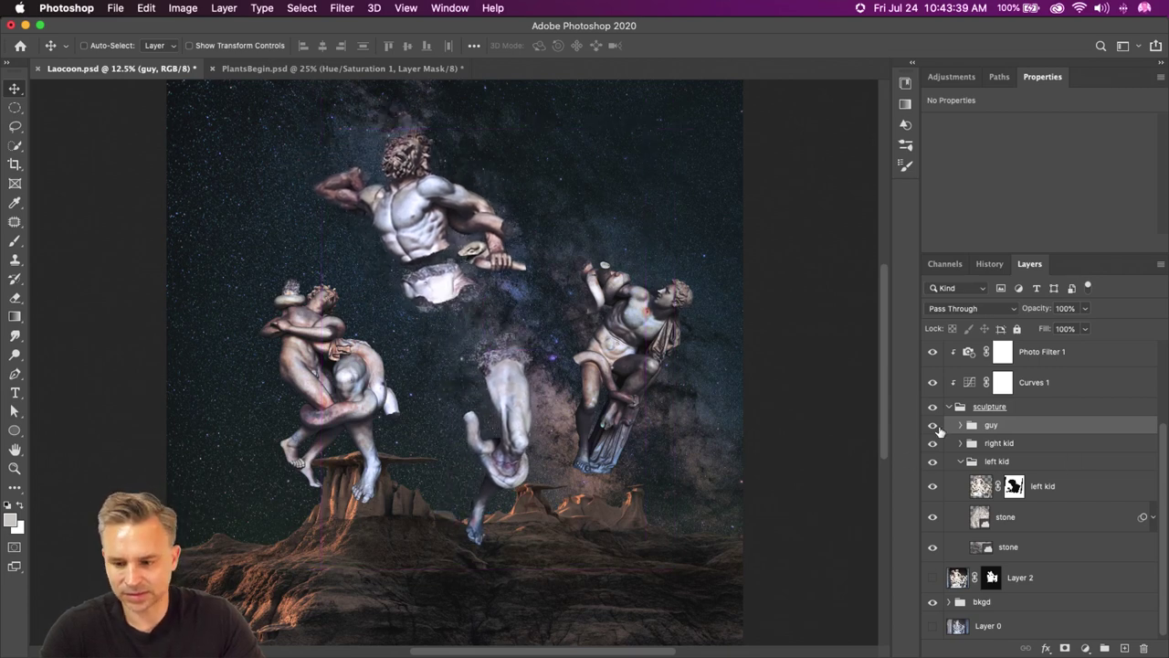
{"action": "left_click", "coordinate": [976, 407]}
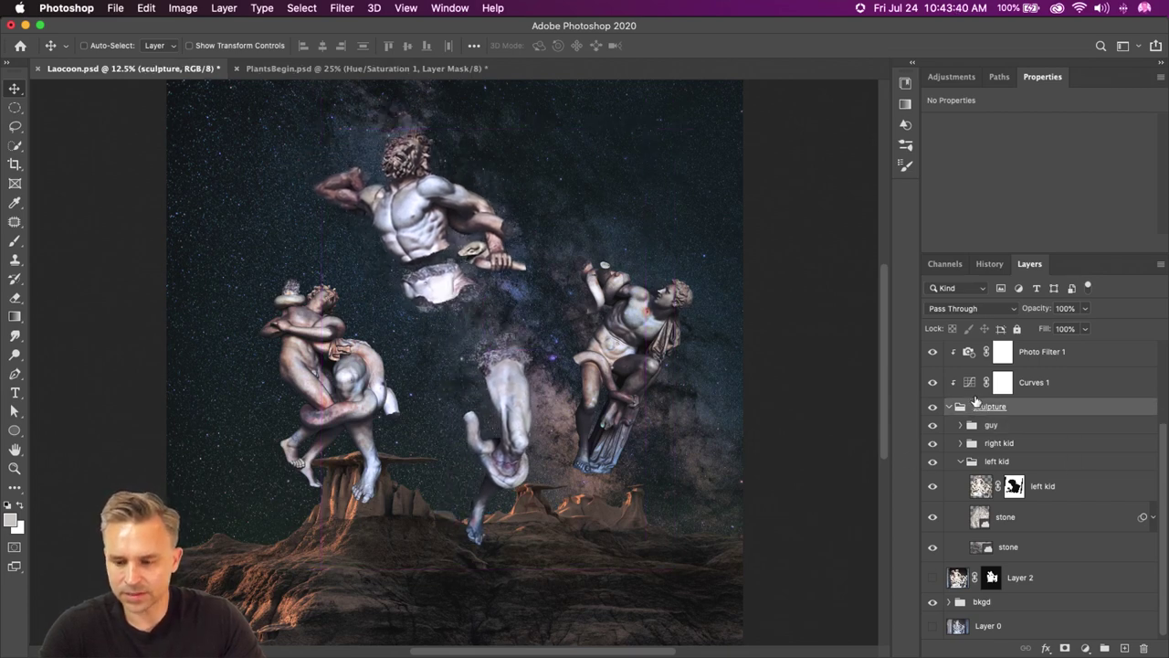
- In the bkgd group, duplicate the visible Layer 3 and delete the hidden Layer 3 above it
{"action": "double_click", "coordinate": [1094, 77]}
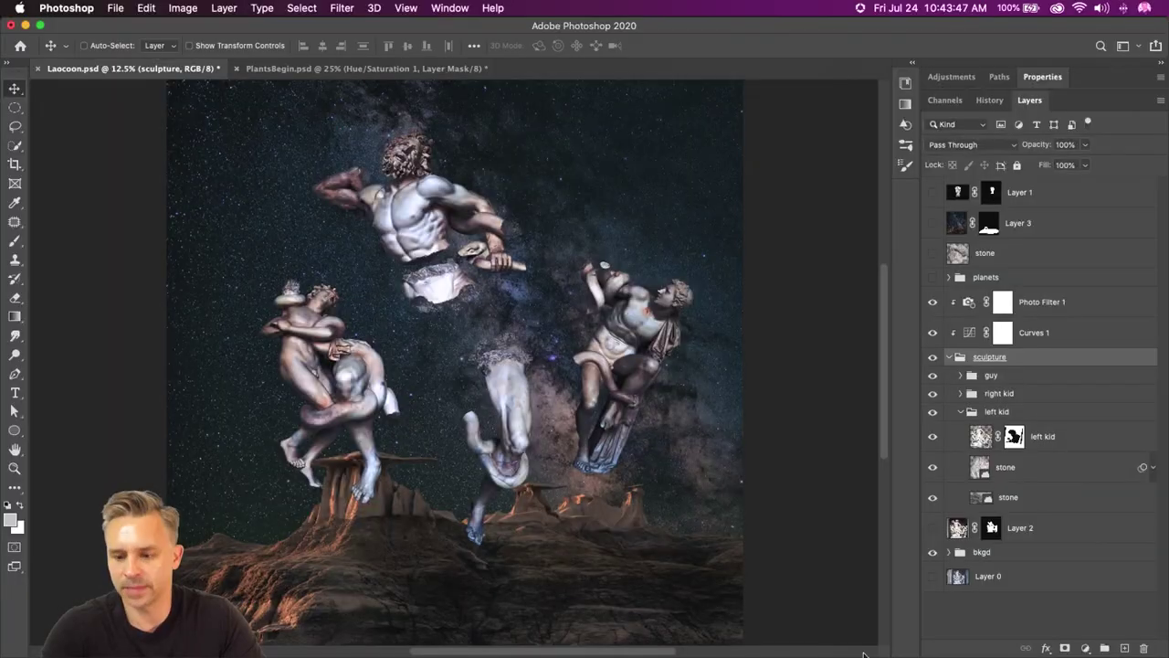
{"action": "left_click", "coordinate": [949, 551]}
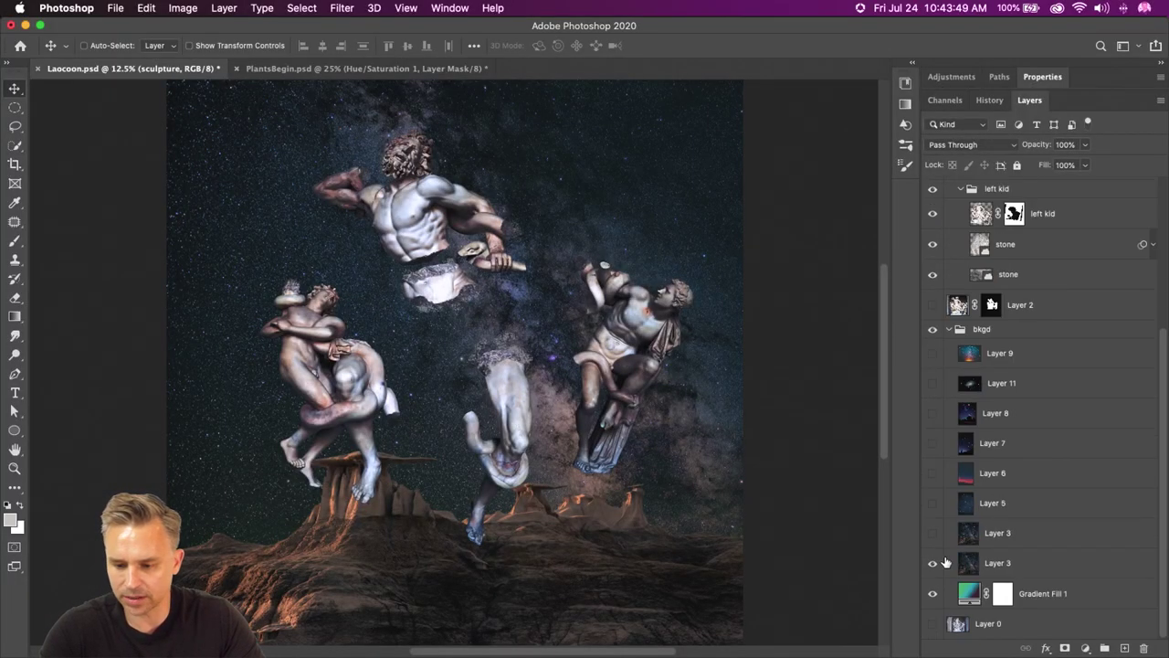
{"action": "left_click", "coordinate": [1006, 568]}
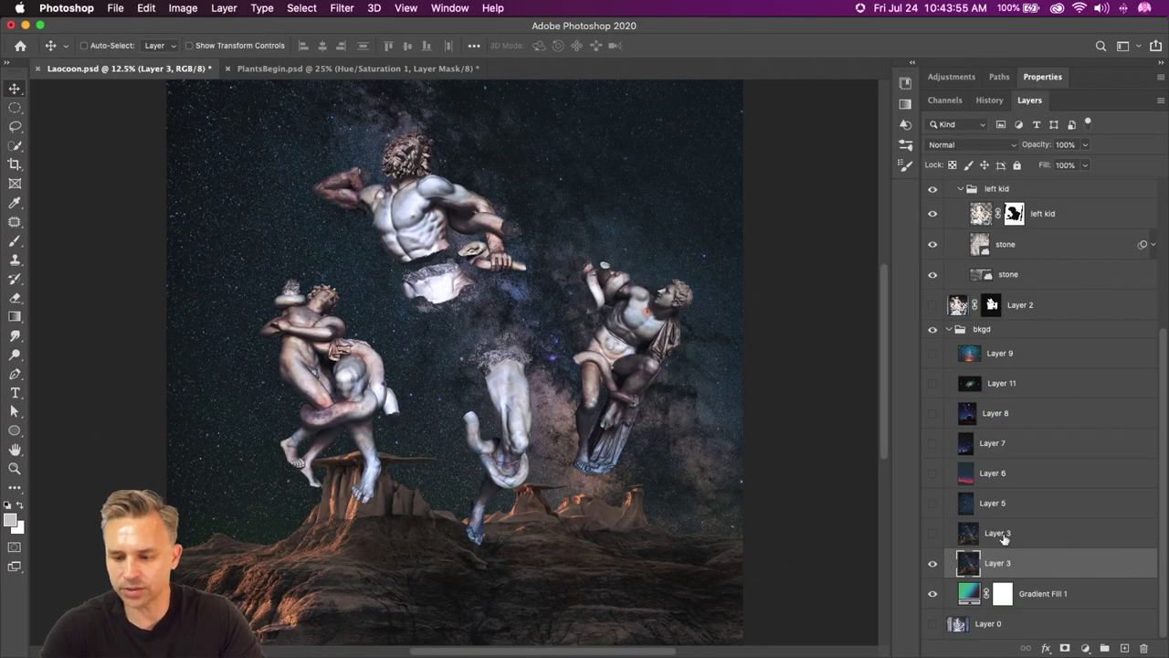
{"action": "key", "text": "super+j"}
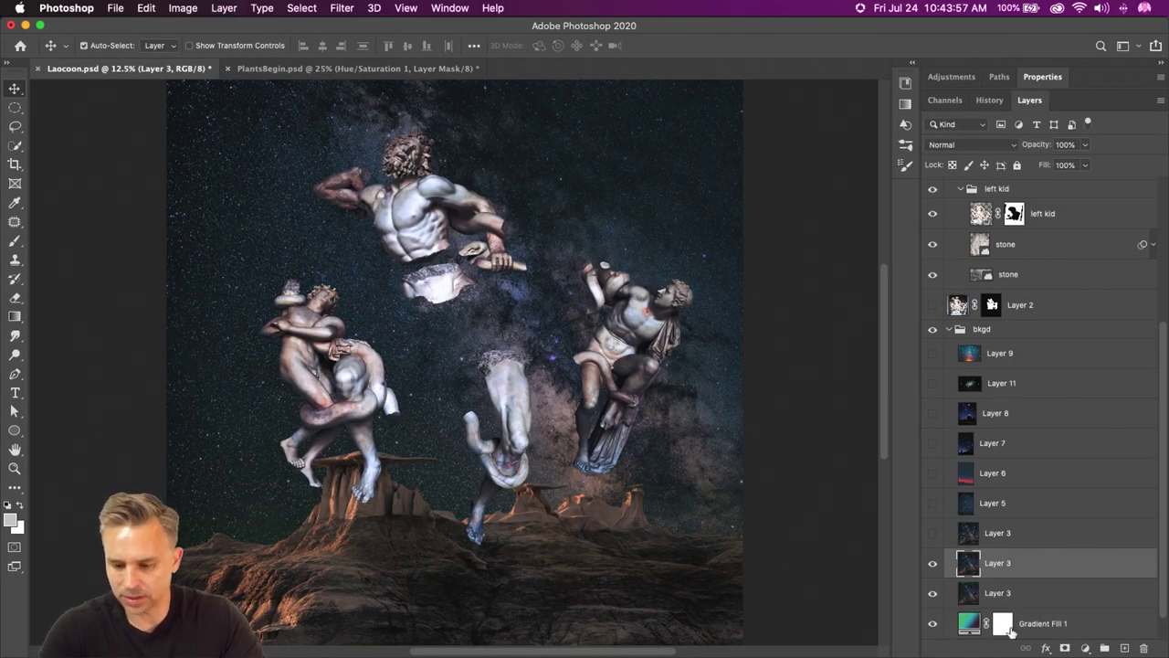
{"action": "left_click_drag", "start_coordinate": [1025, 535], "coordinate": [1144, 647]}
- Apply Remove Background to the upper Layer 3 and toggle the lower Layer 3's visibility to inspect the cutout
{"action": "left_click", "coordinate": [1037, 77]}
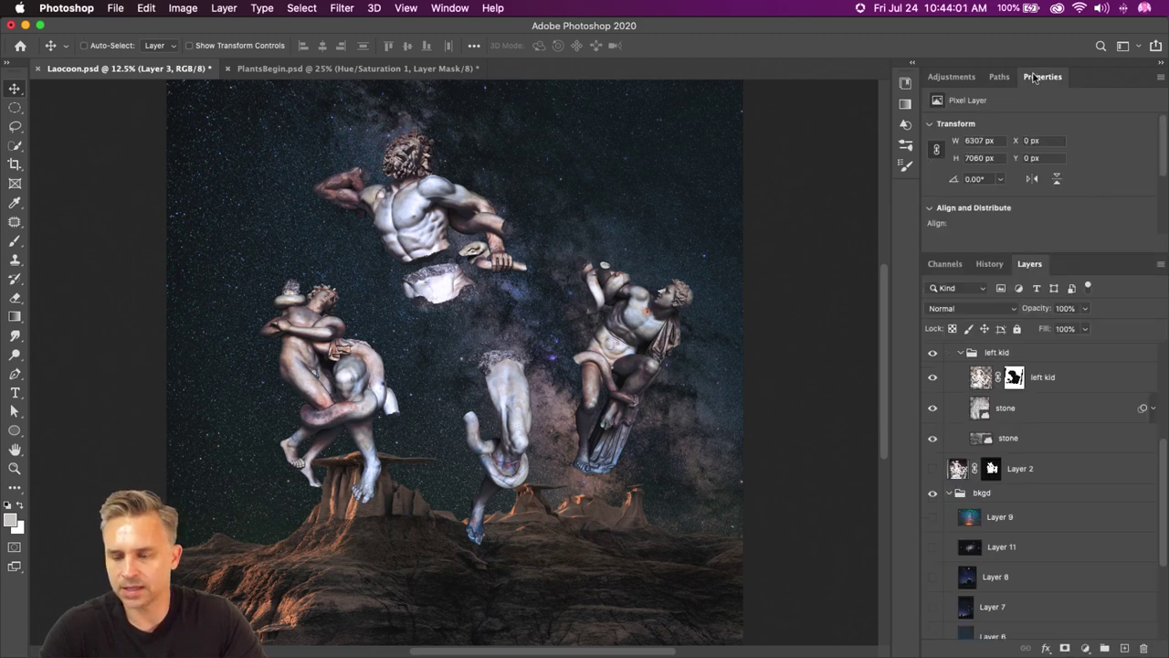
{"action": "scroll", "coordinate": [1024, 178], "scroll_direction": "down", "scroll_amount": 4}
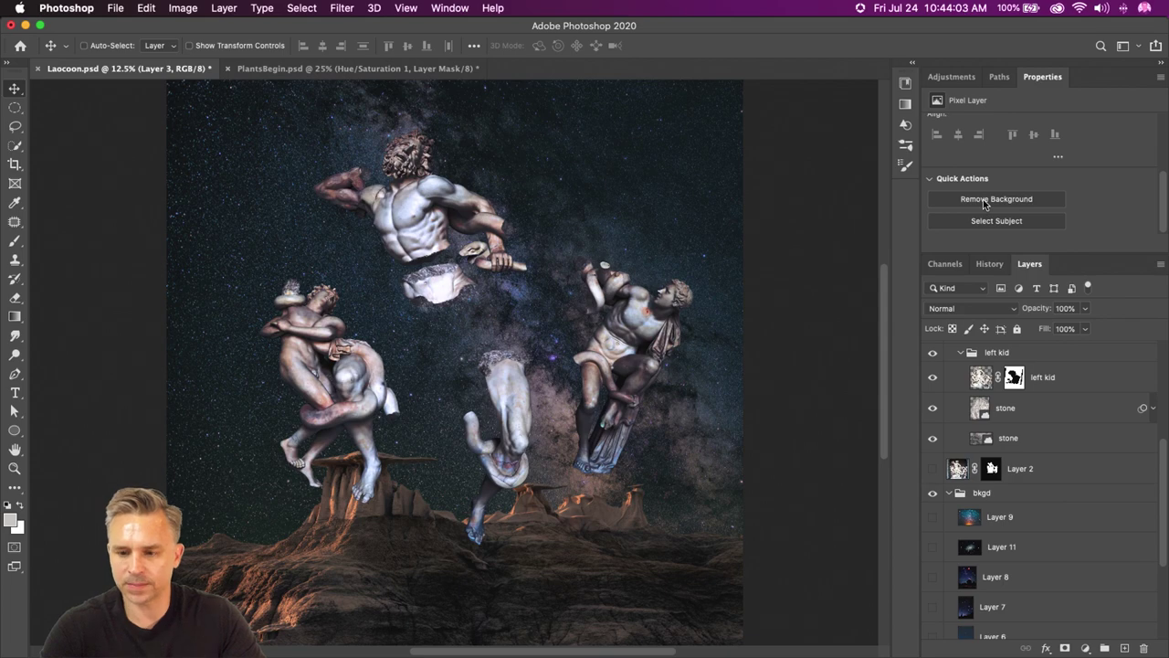
{"action": "scroll", "coordinate": [1007, 437], "scroll_direction": "down", "scroll_amount": 5}
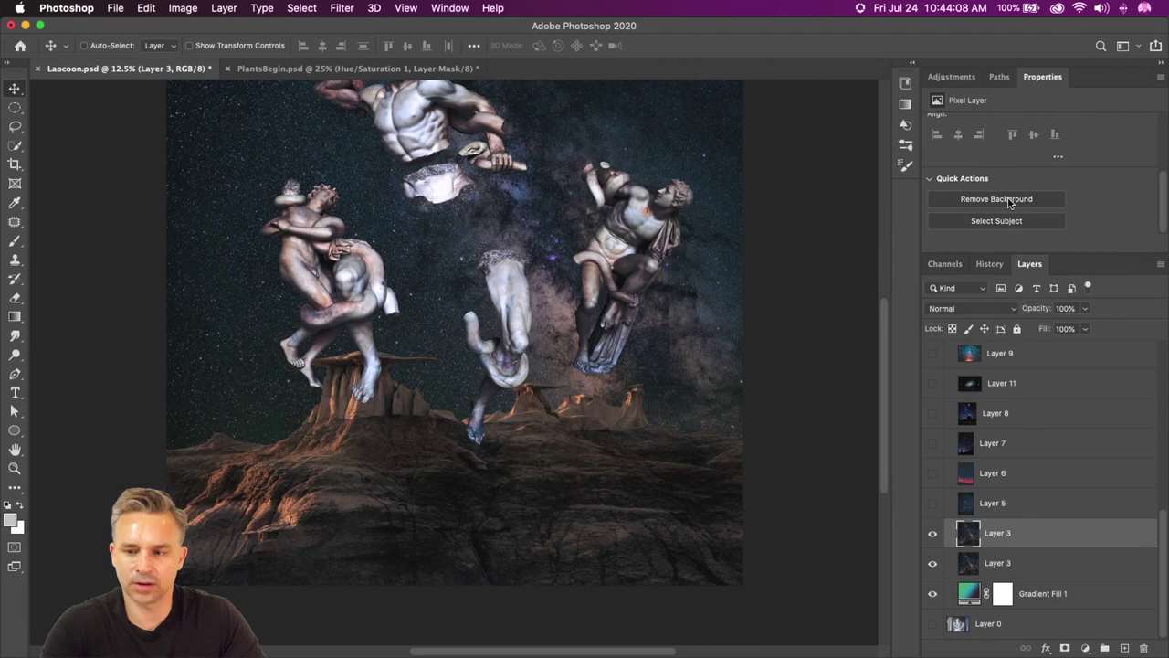
{"action": "left_click", "coordinate": [1009, 199]}
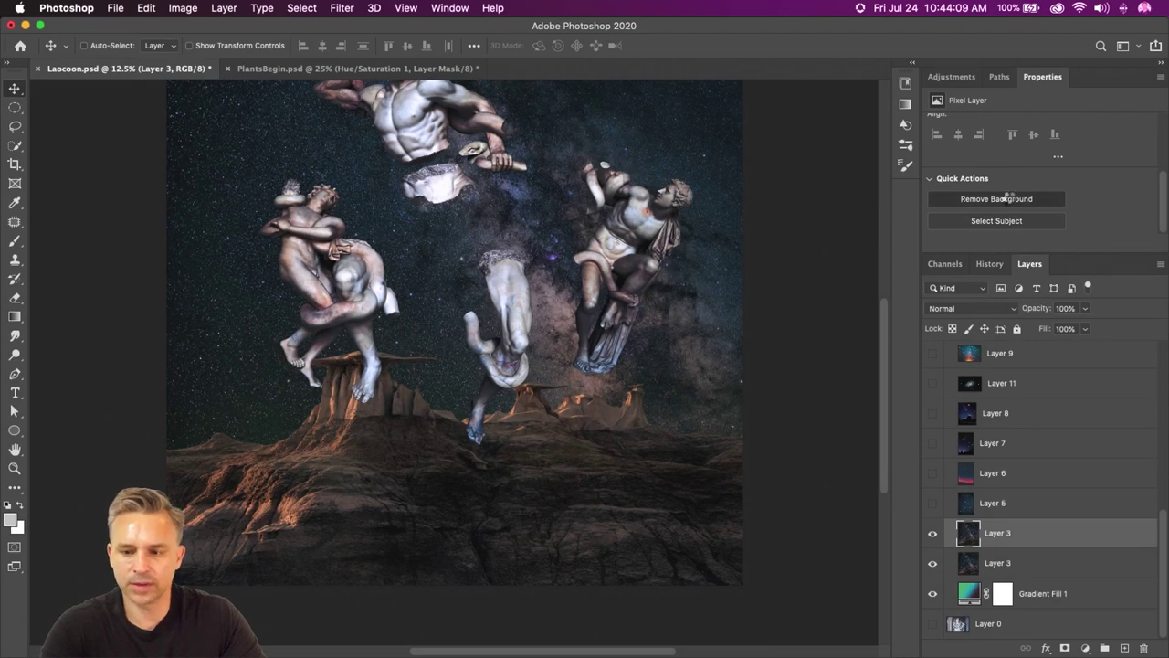
{"action": "left_click", "coordinate": [932, 564]}
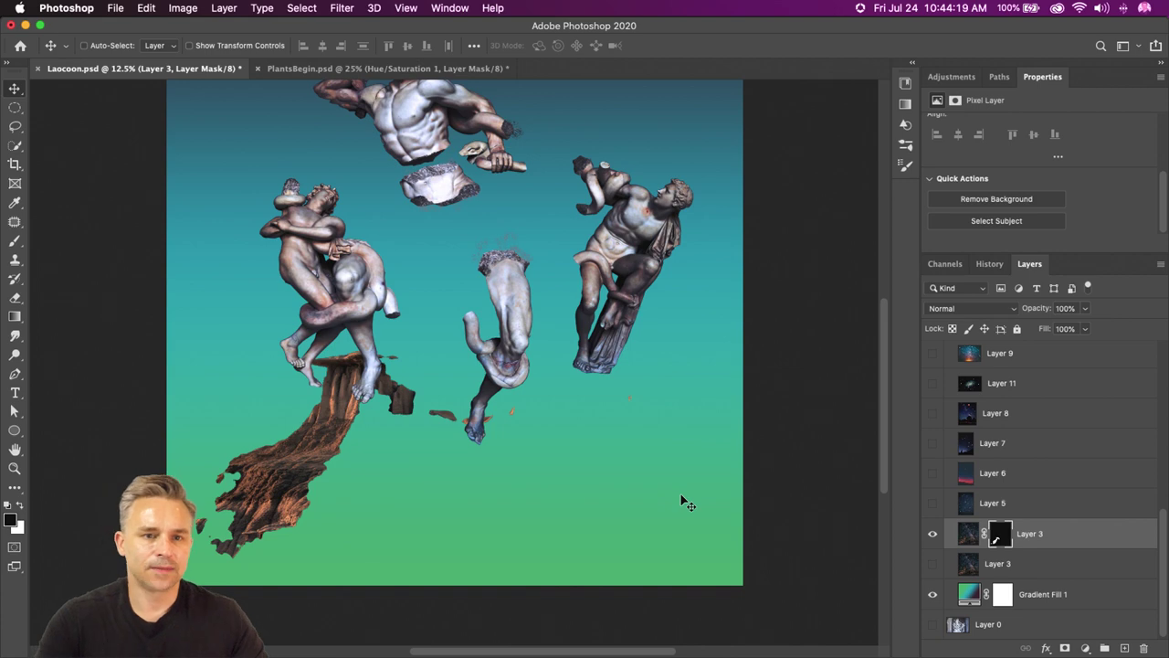
{"action": "left_click", "coordinate": [1003, 539]}
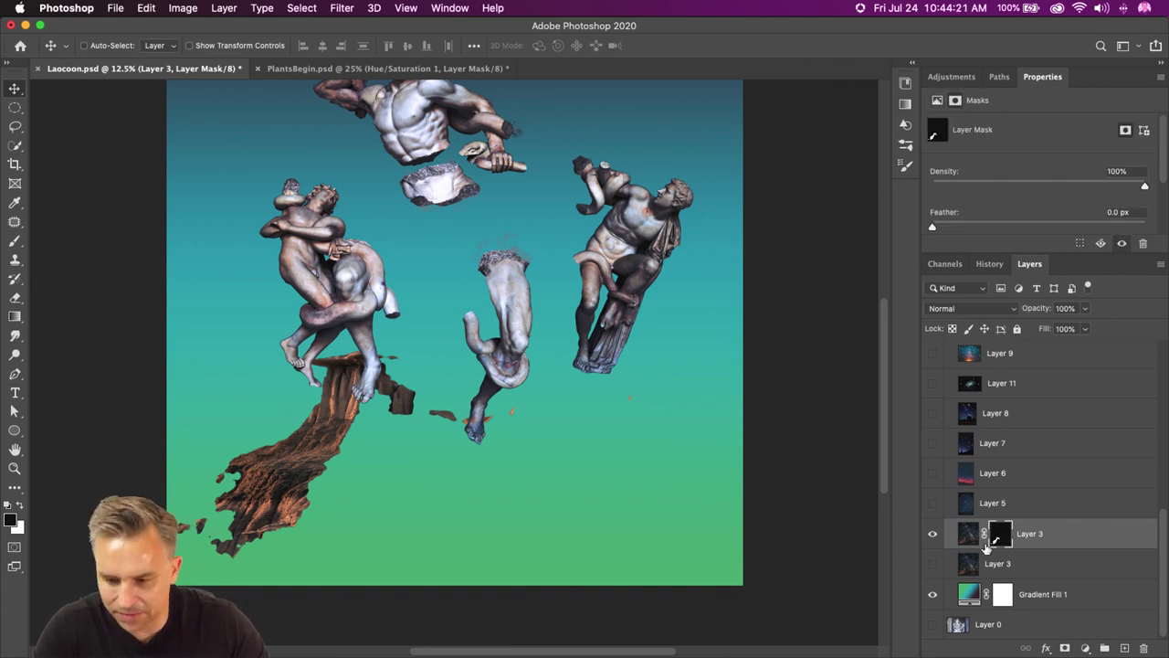
{"action": "left_click", "coordinate": [933, 564]}
- Target the upper Layer 3's image instead of its mask and select the rock formations along the horizon with Quick Selection
{"action": "left_click", "coordinate": [970, 535]}
{"action": "left_click", "coordinate": [999, 536]}
{"action": "left_click", "coordinate": [973, 539]}
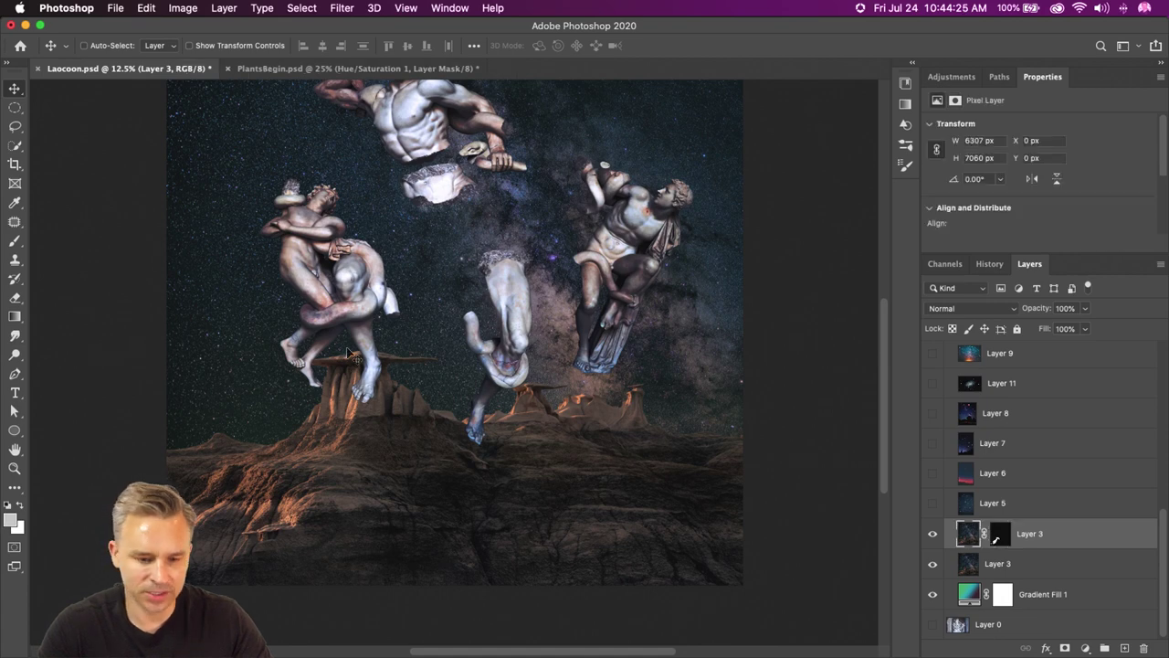
{"action": "left_click", "coordinate": [15, 145]}
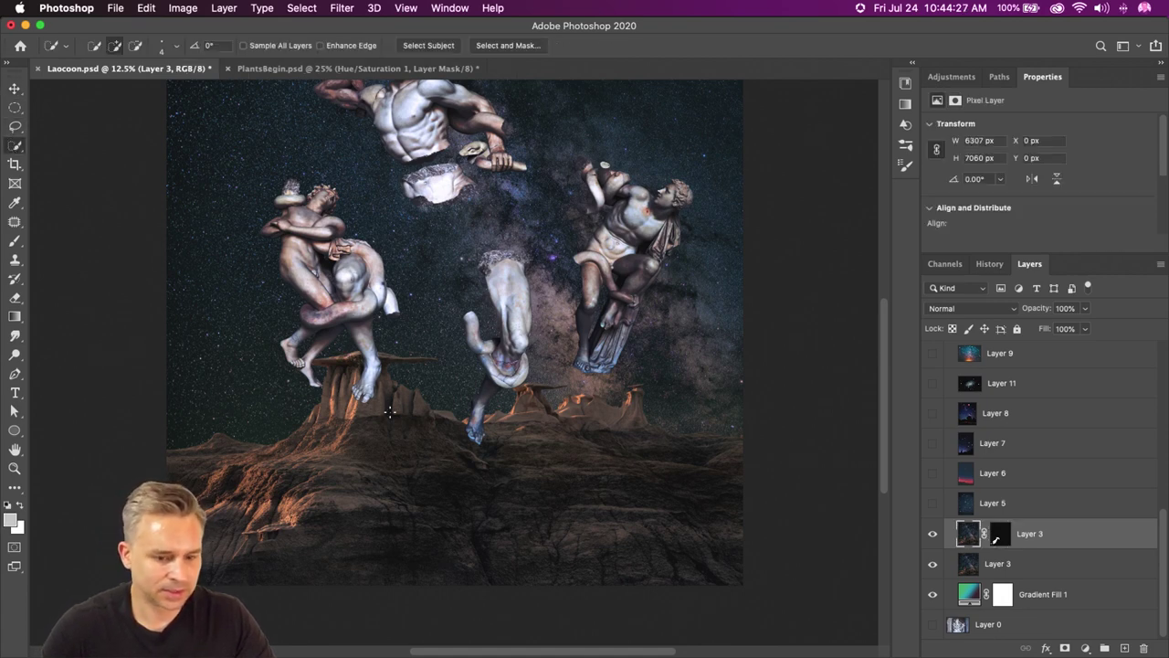
{"action": "mouse_move", "coordinate": [347, 374]}
{"action": "left_mouse_down"}
{"action": "mouse_move", "coordinate": [448, 455]}
{"action": "mouse_move", "coordinate": [539, 411]}
{"action": "mouse_move", "coordinate": [468, 424]}
{"action": "left_mouse_up"}
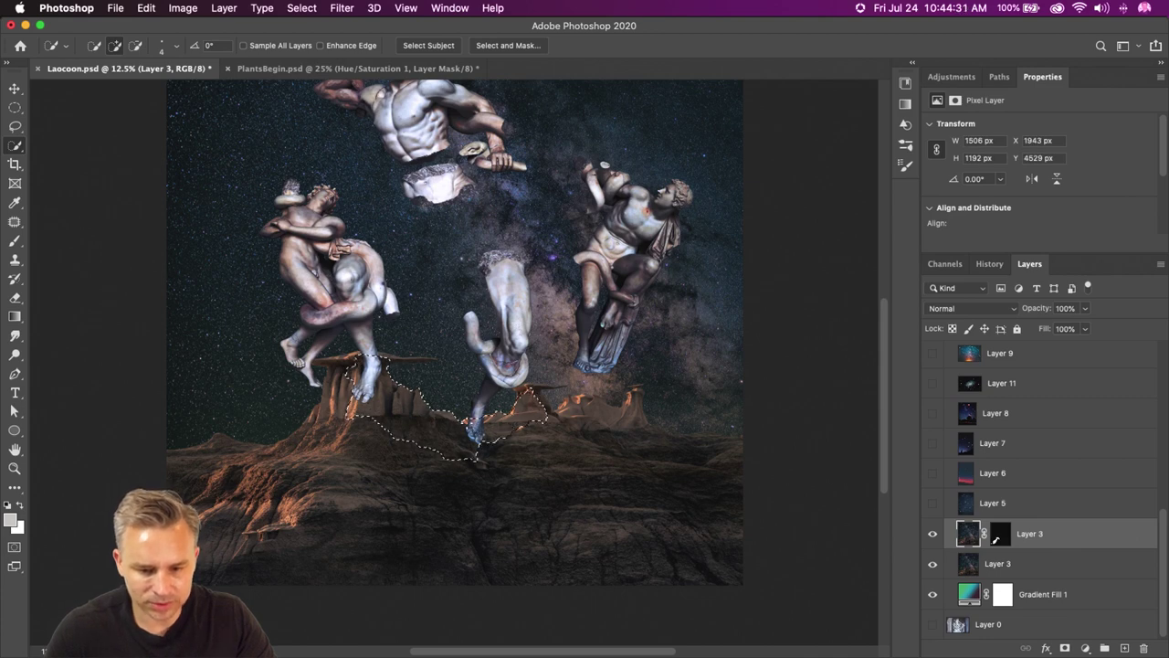
{"action": "left_click_drag", "start_coordinate": [595, 409], "coordinate": [626, 404]}
- Subtract the patch of sky beneath the large mesa's overhang from the rock selection with the Lasso tool
{"action": "key", "text": "super+equal"}
{"action": "key", "text": "super+equal"}
{"action": "key", "text": "super+equal"}
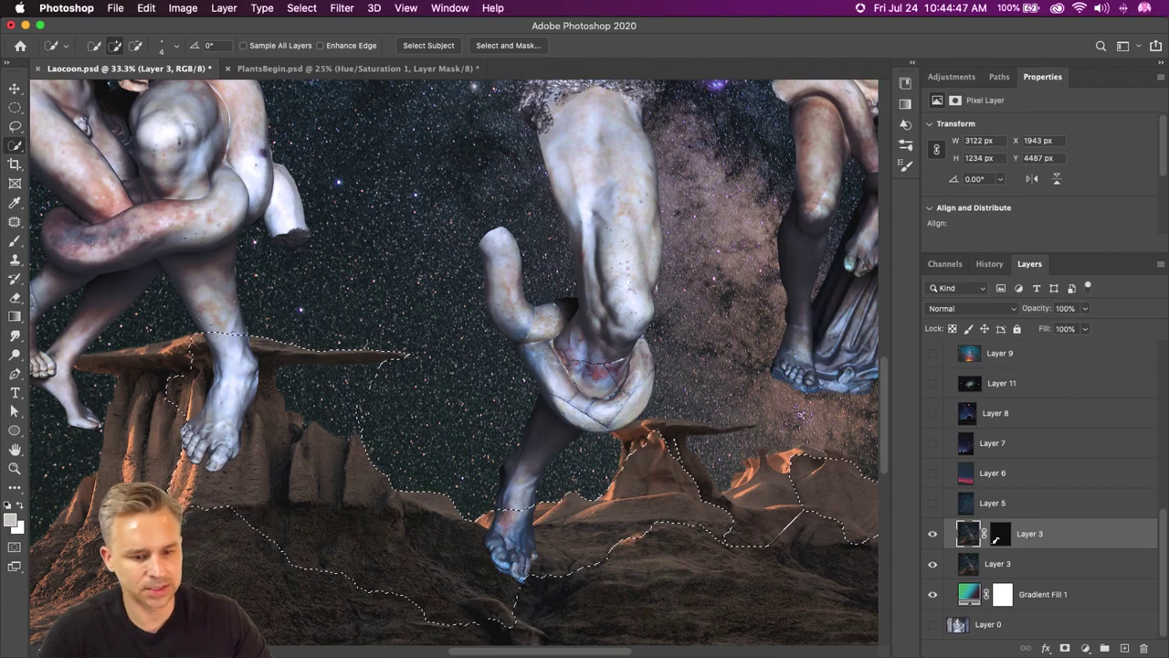
{"action": "key", "text": "l"}
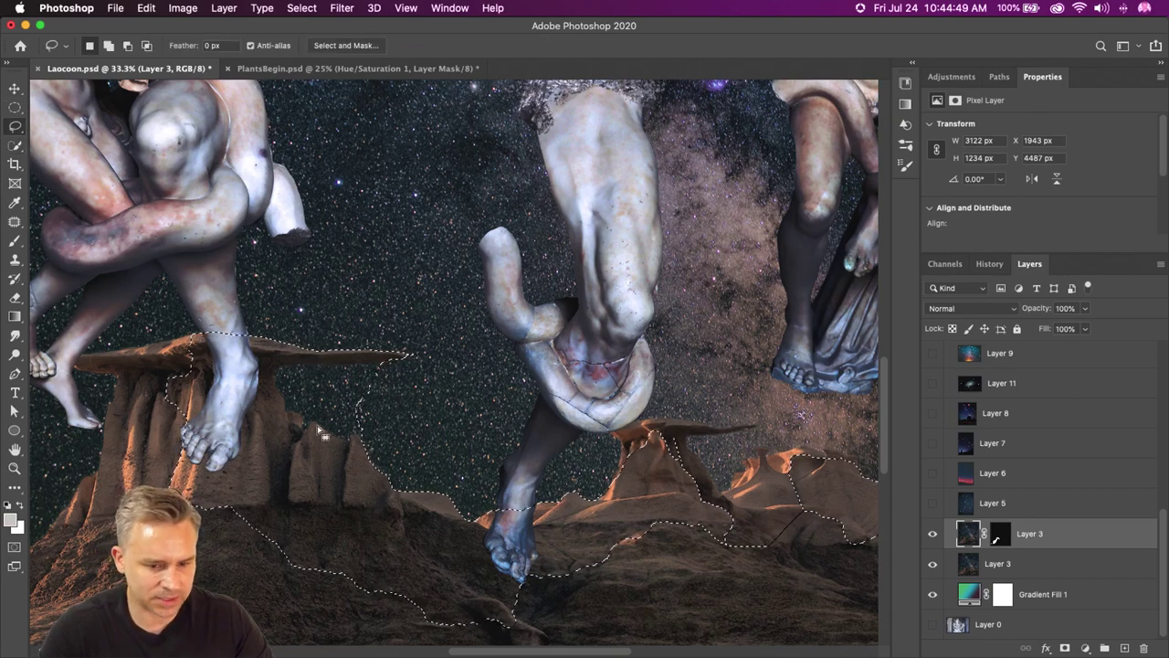
{"action": "mouse_move", "coordinate": [387, 428]}
{"action": "left_mouse_down"}
{"action": "mouse_move", "coordinate": [303, 432]}
{"action": "mouse_move", "coordinate": [275, 388]}
{"action": "mouse_move", "coordinate": [277, 364]}
{"action": "mouse_move", "coordinate": [426, 378]}
{"action": "left_mouse_up"}
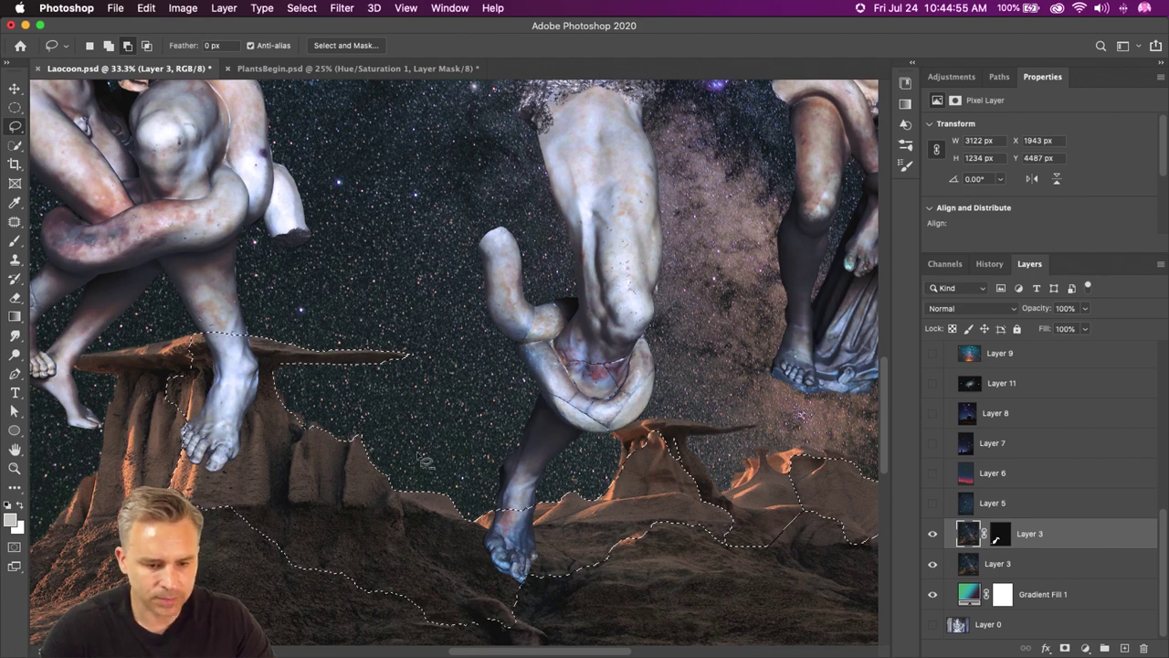
{"action": "scroll", "coordinate": [494, 427], "scroll_direction": "right", "scroll_amount": 5}
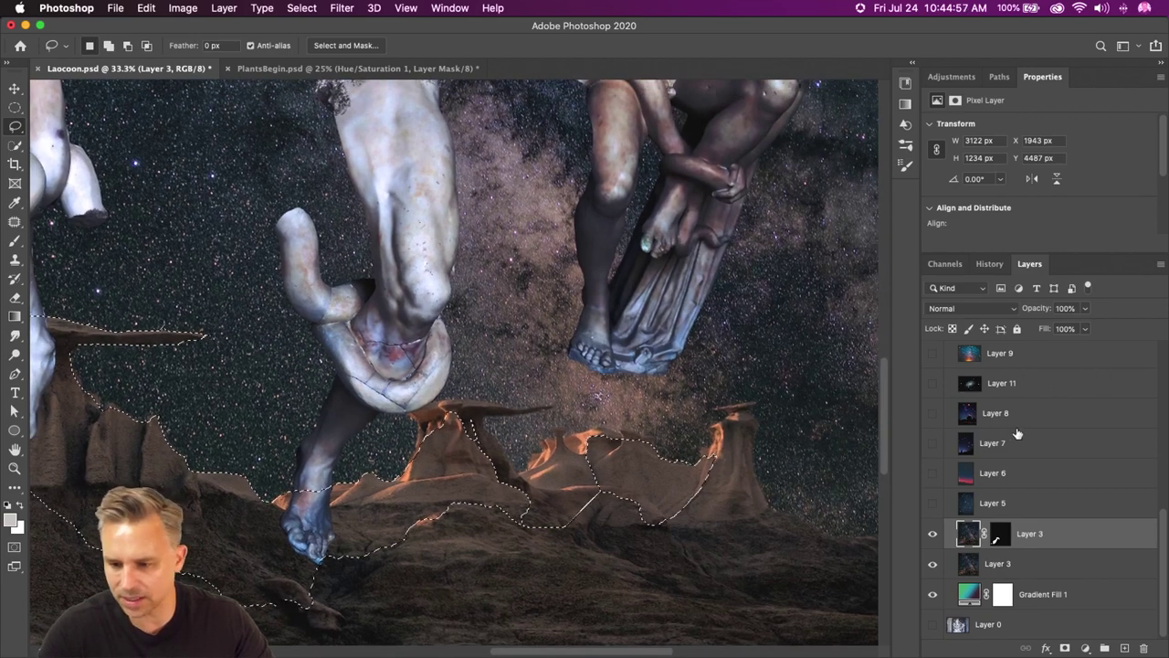
- Hide the sculpture group and target the layer mask of the upper Layer 3 in the bkgd group
{"action": "scroll", "coordinate": [1018, 435], "scroll_direction": "up", "scroll_amount": 10}
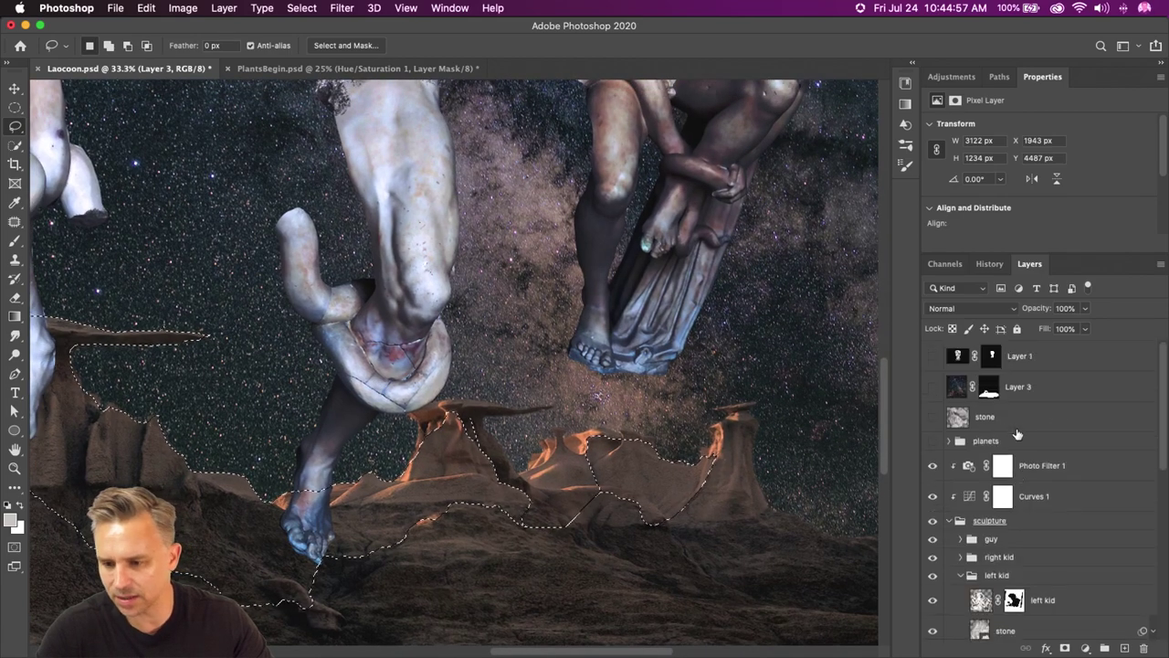
{"action": "left_click", "coordinate": [932, 520]}
{"action": "scroll", "coordinate": [1000, 521], "scroll_direction": "down", "scroll_amount": 10}
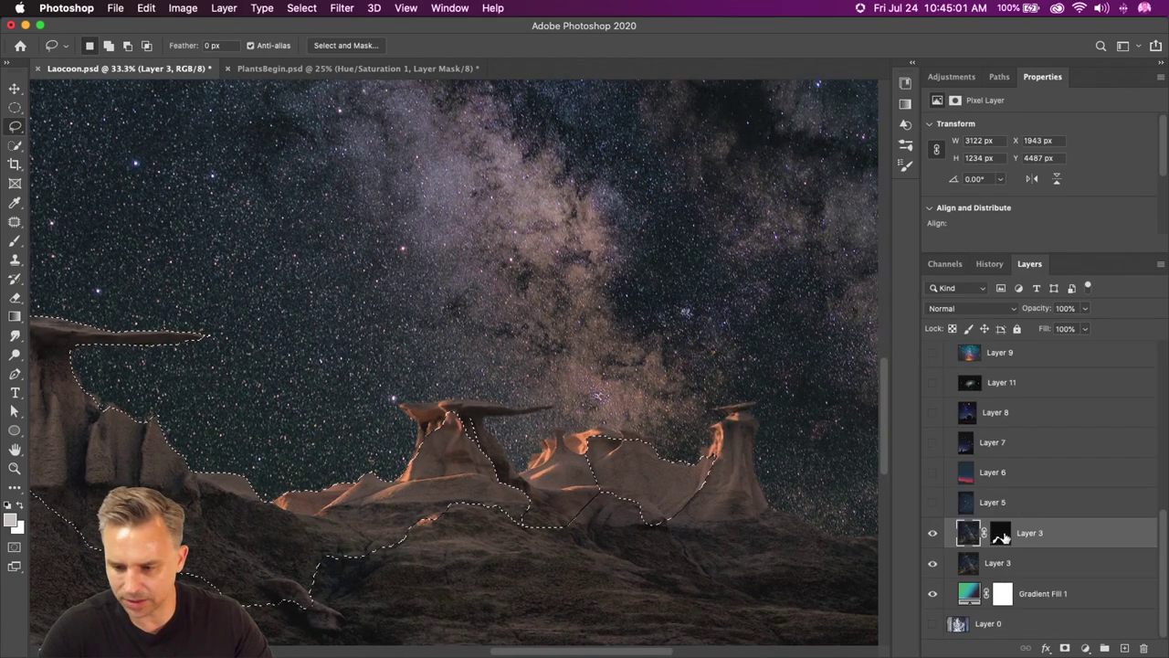
{"action": "left_click", "coordinate": [1002, 533]}
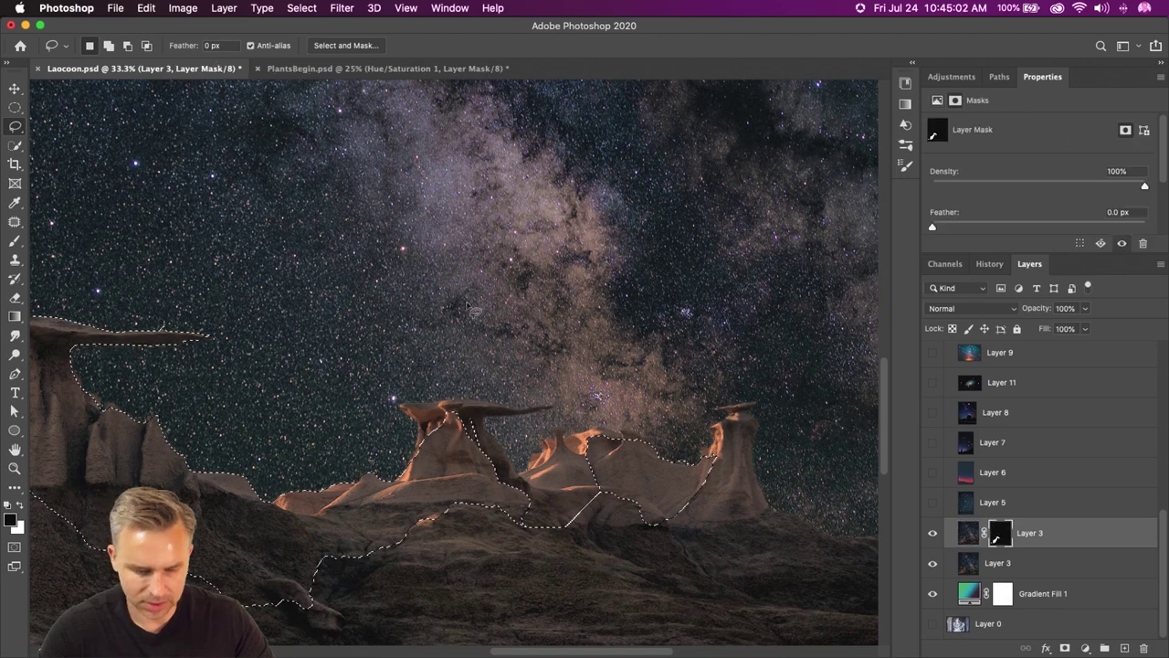
- Extend the selection over the remaining distant rock formations with Quick Selection and subtract the sky beneath the small mesa's overhang
{"action": "left_click", "coordinate": [14, 145]}
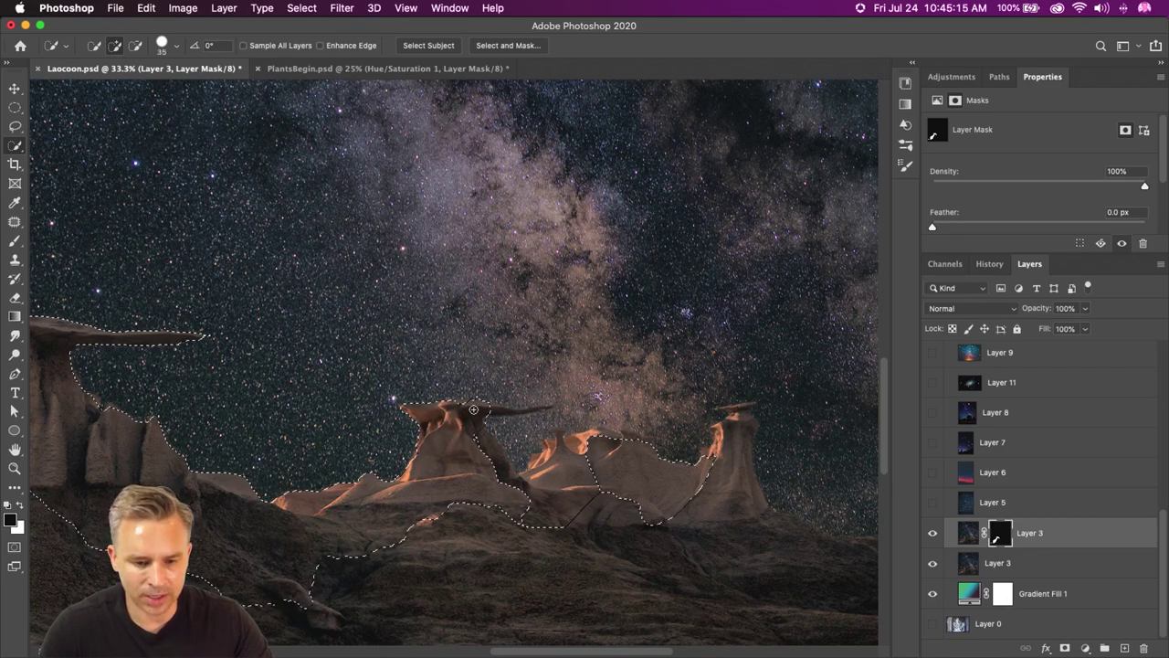
{"action": "mouse_move", "coordinate": [534, 411]}
{"action": "left_mouse_down"}
{"action": "mouse_move", "coordinate": [546, 448]}
{"action": "mouse_move", "coordinate": [511, 404]}
{"action": "mouse_move", "coordinate": [585, 447]}
{"action": "mouse_move", "coordinate": [558, 420]}
{"action": "left_mouse_up"}
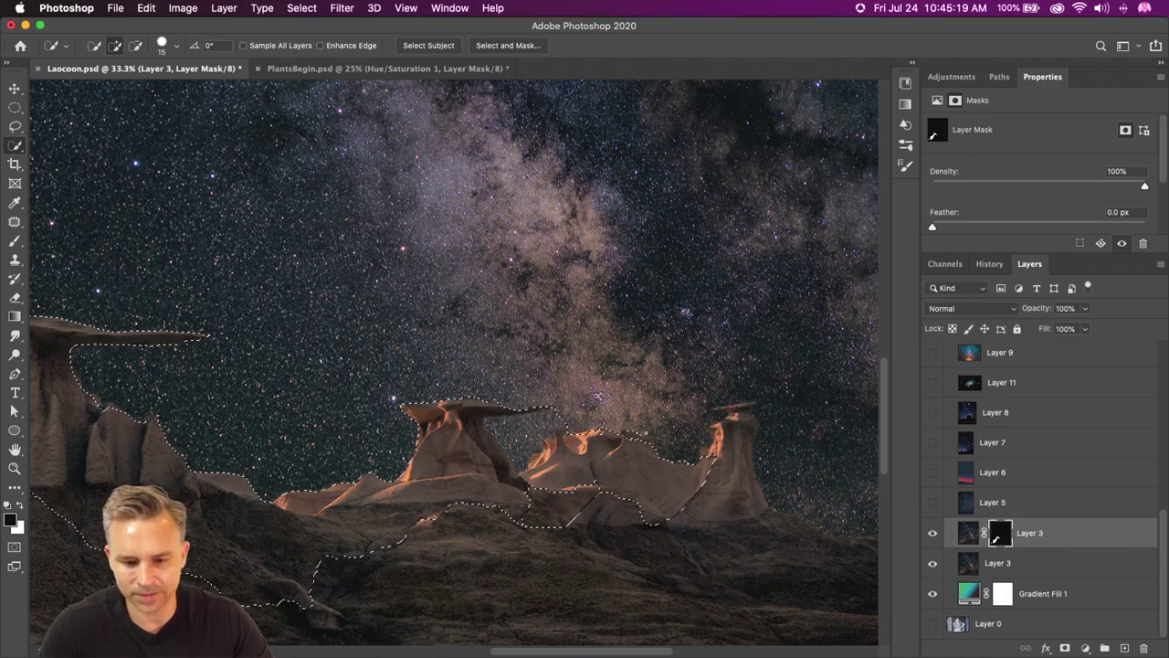
{"action": "mouse_move", "coordinate": [622, 475]}
{"action": "left_mouse_down"}
{"action": "mouse_move", "coordinate": [685, 479]}
{"action": "mouse_move", "coordinate": [721, 456]}
{"action": "mouse_move", "coordinate": [744, 466]}
{"action": "left_mouse_up"}
{"action": "key", "text": "alt"}
{"action": "left_click_drag", "start_coordinate": [507, 420], "coordinate": [519, 429]}
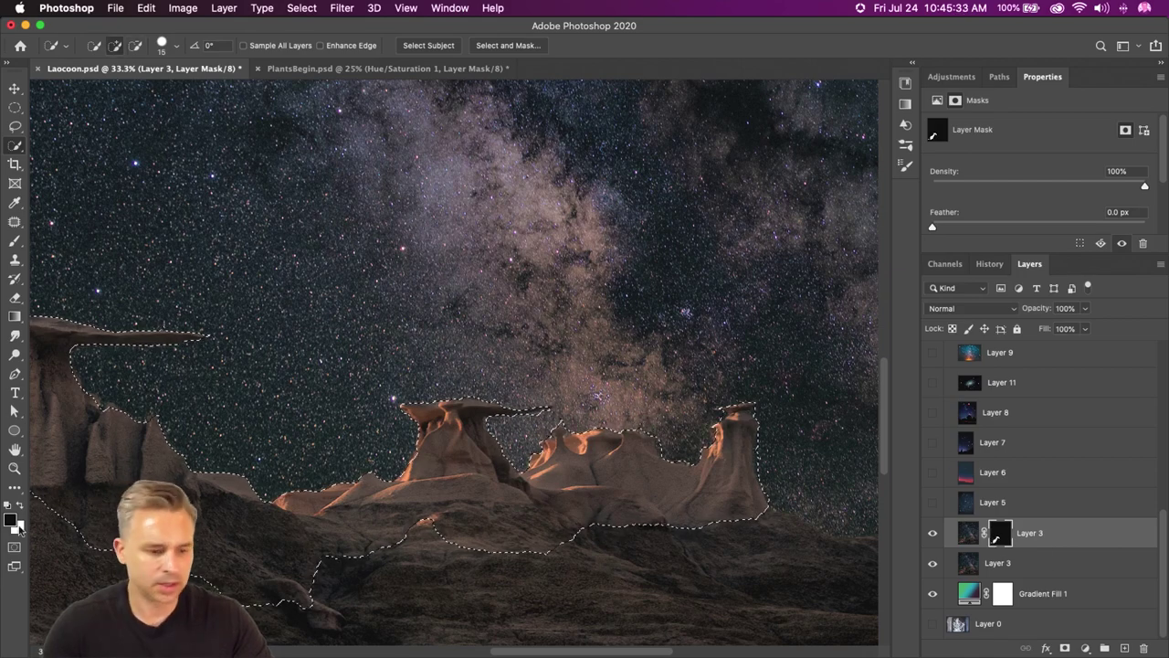
- Fill the rock selection with white on the mask, check the cutout by toggling the lower Layer 3, and deselect
{"action": "key", "text": "shift+F5"}
{"action": "key", "text": "Return"}
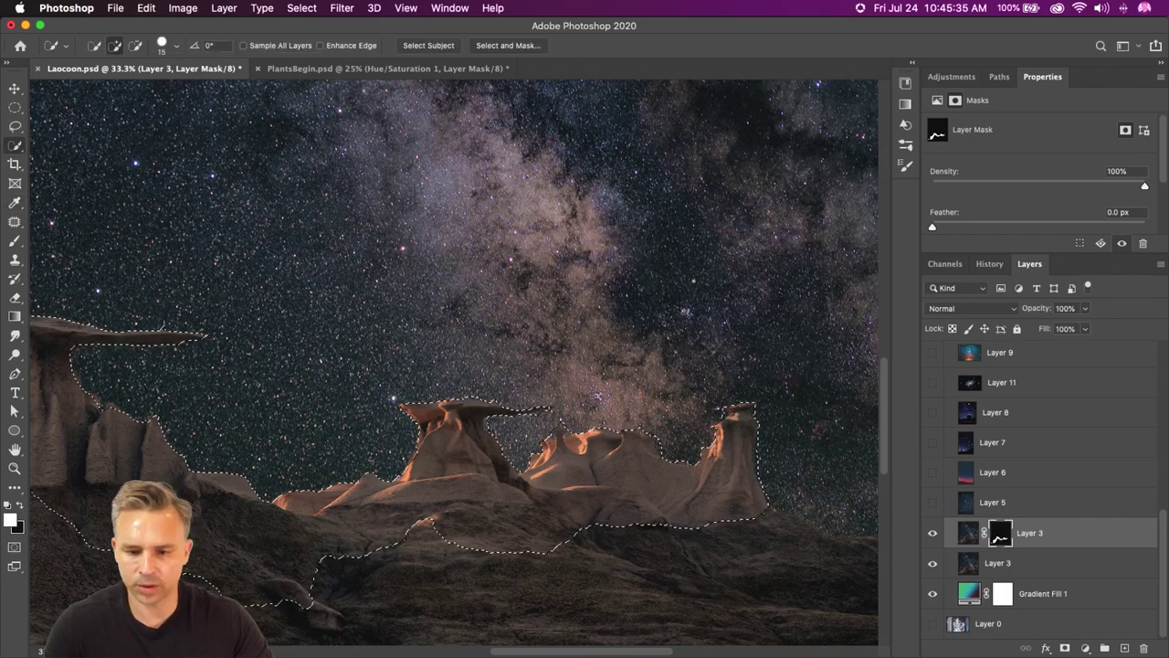
{"action": "left_click", "coordinate": [933, 564]}
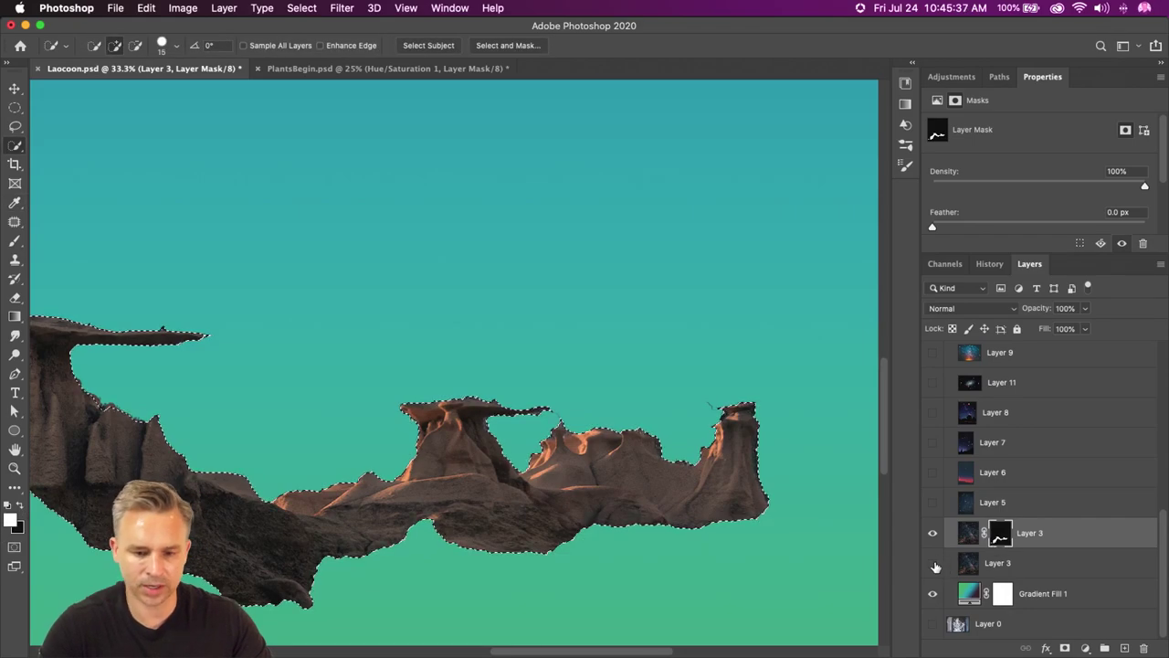
{"action": "left_click", "coordinate": [933, 563]}
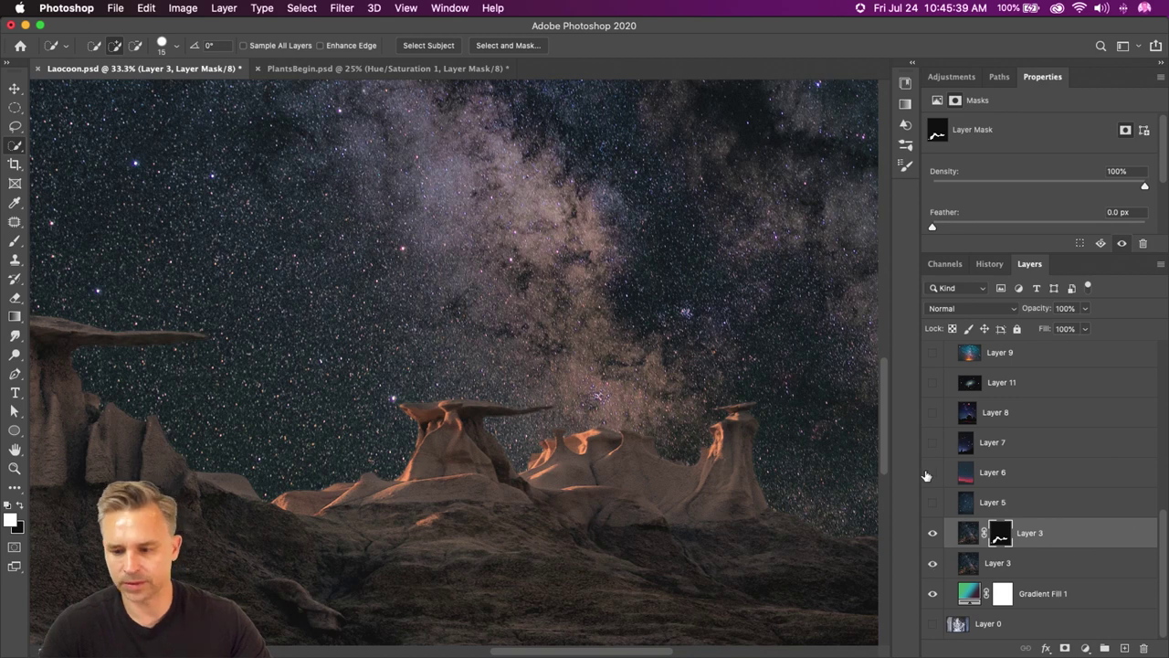
- Collapse the layer properties to enlarge the layer list and set the document status readout to Layer Count
{"action": "double_click", "coordinate": [1088, 78]}
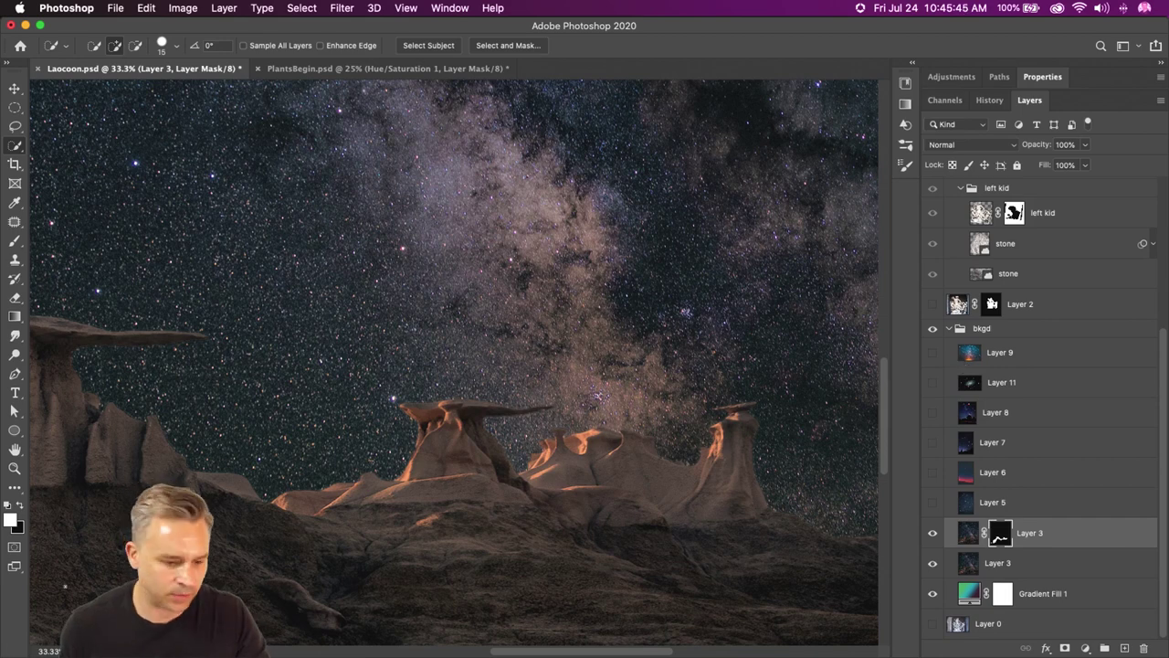
{"action": "left_click", "coordinate": [212, 651]}
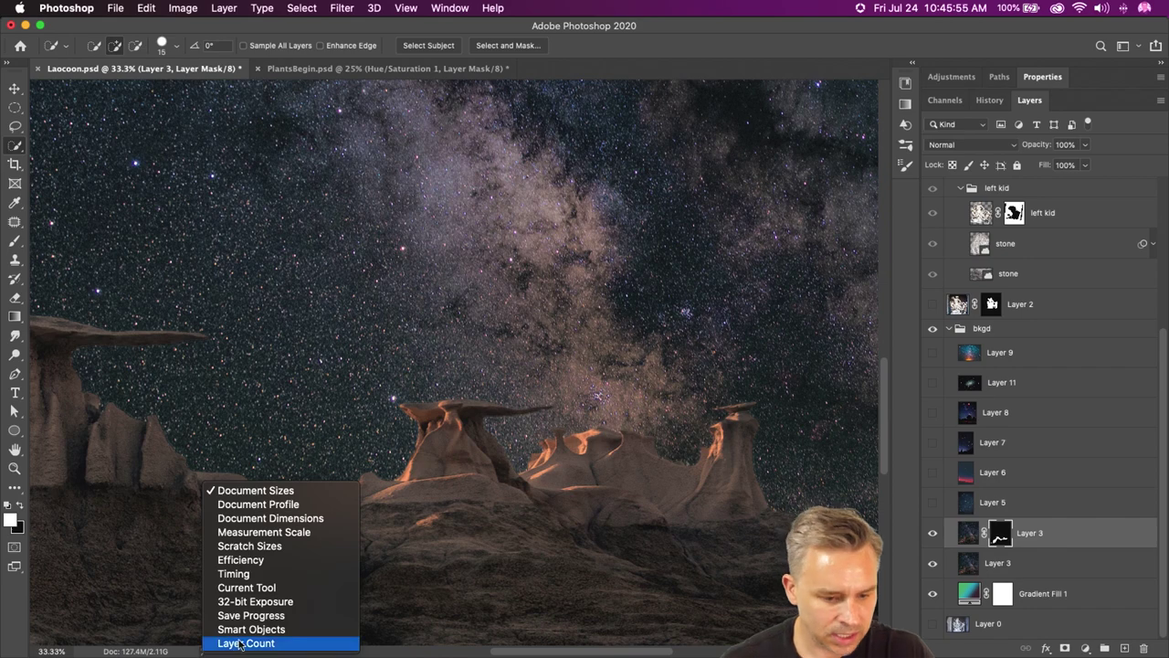
{"action": "left_click", "coordinate": [240, 643]}
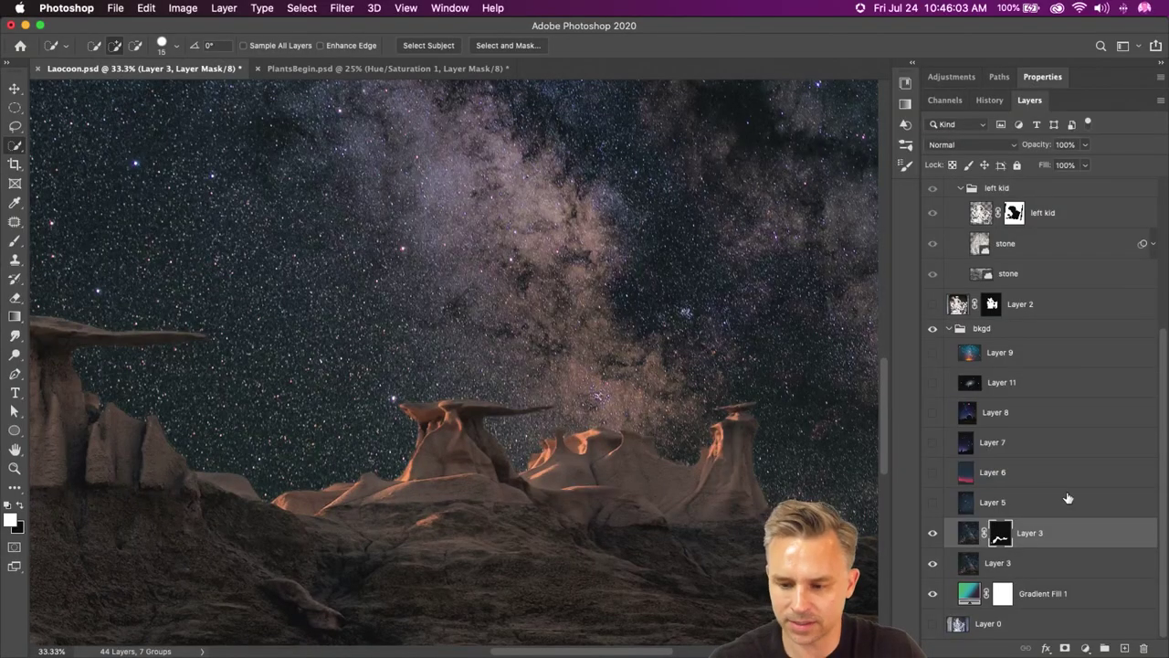
- Move the masked Layer 3 up through the bkgd group and out to the very top of the layer stack
{"action": "key", "text": "super+2"}
{"action": "key", "text": "super+bracketright"}
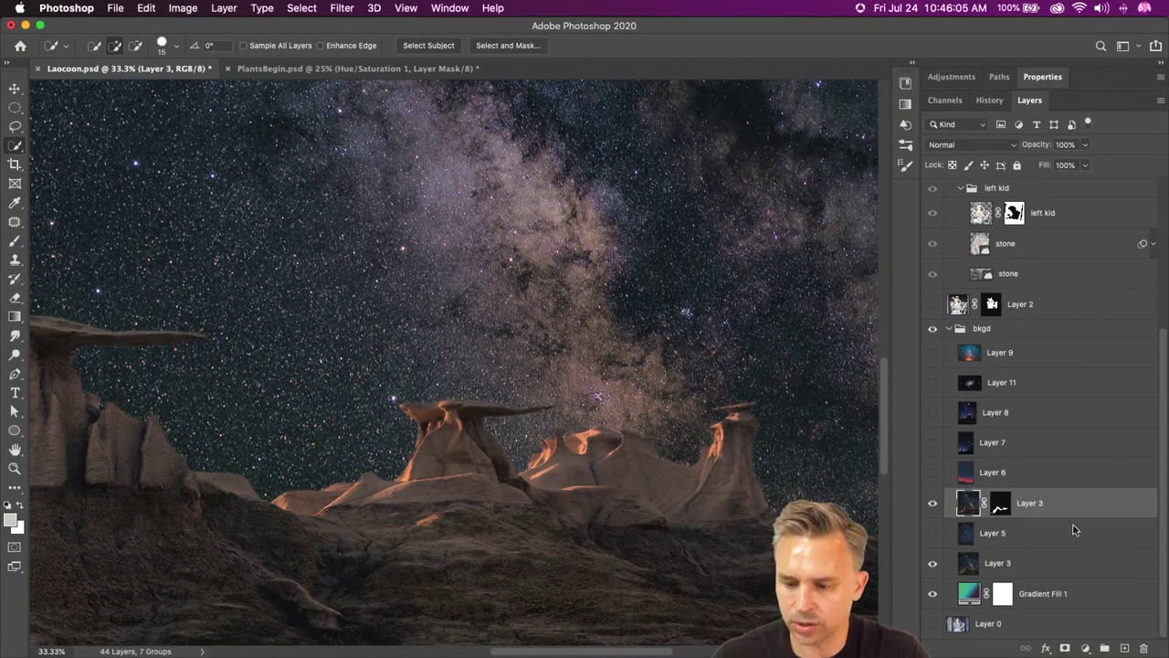
{"action": "key", "text": "super+bracketright"}
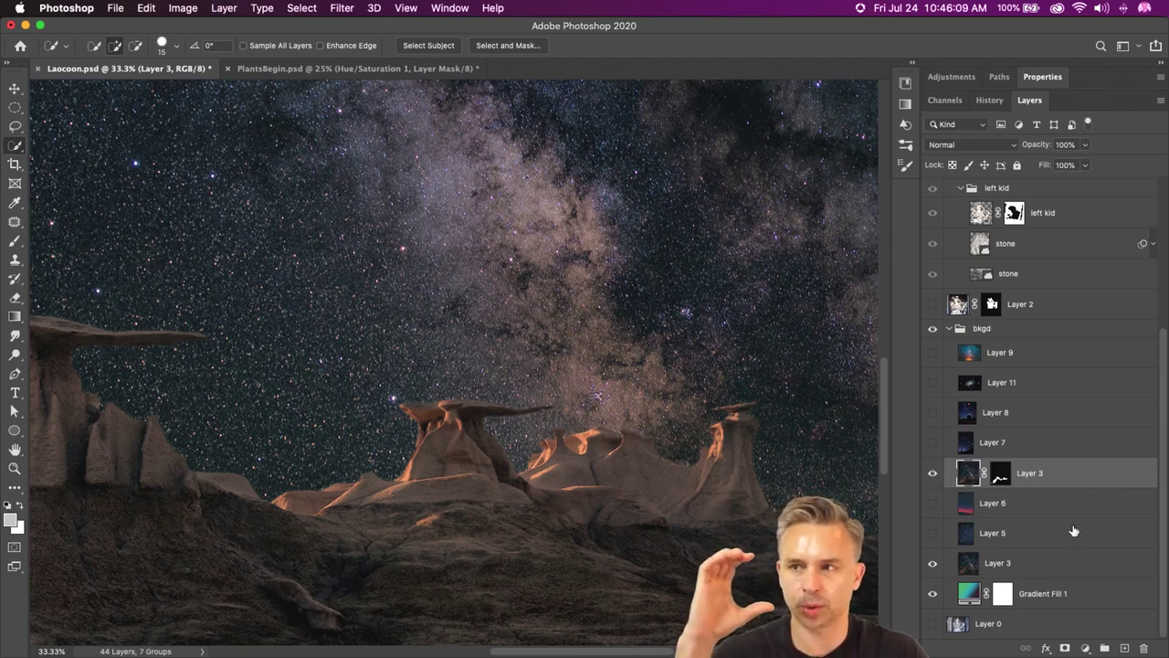
{"action": "key", "text": "super+bracketright"}
{"action": "key", "text": "super+bracketright"}
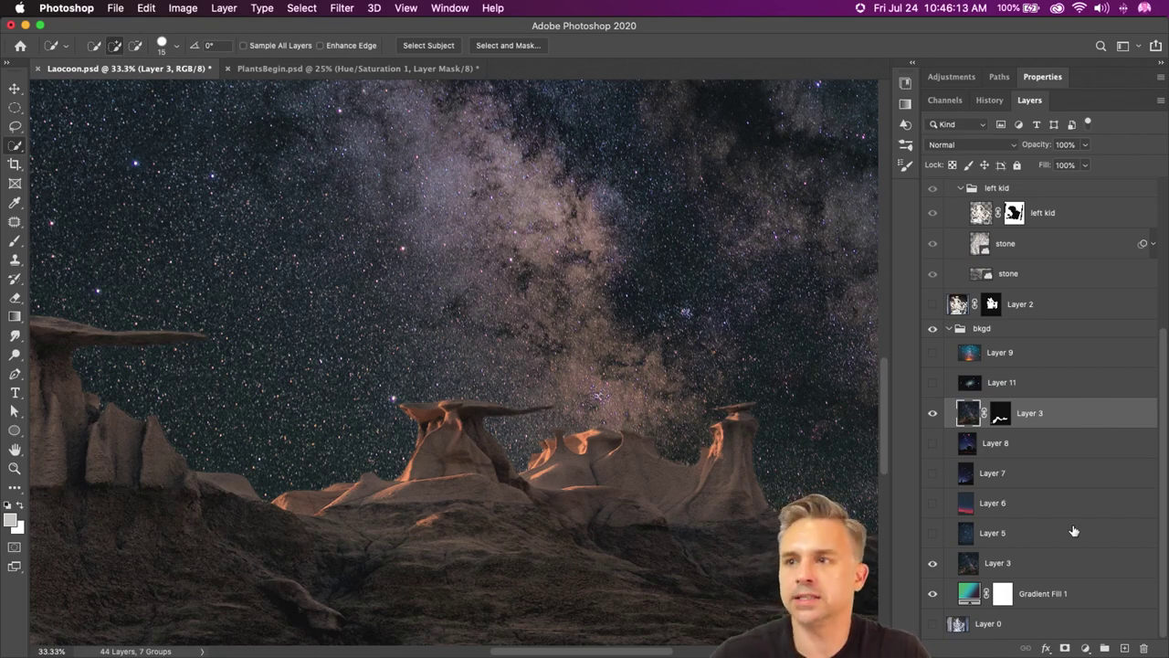
{"action": "key", "text": "super+bracketright"}
{"action": "key", "text": "super+bracketright"}
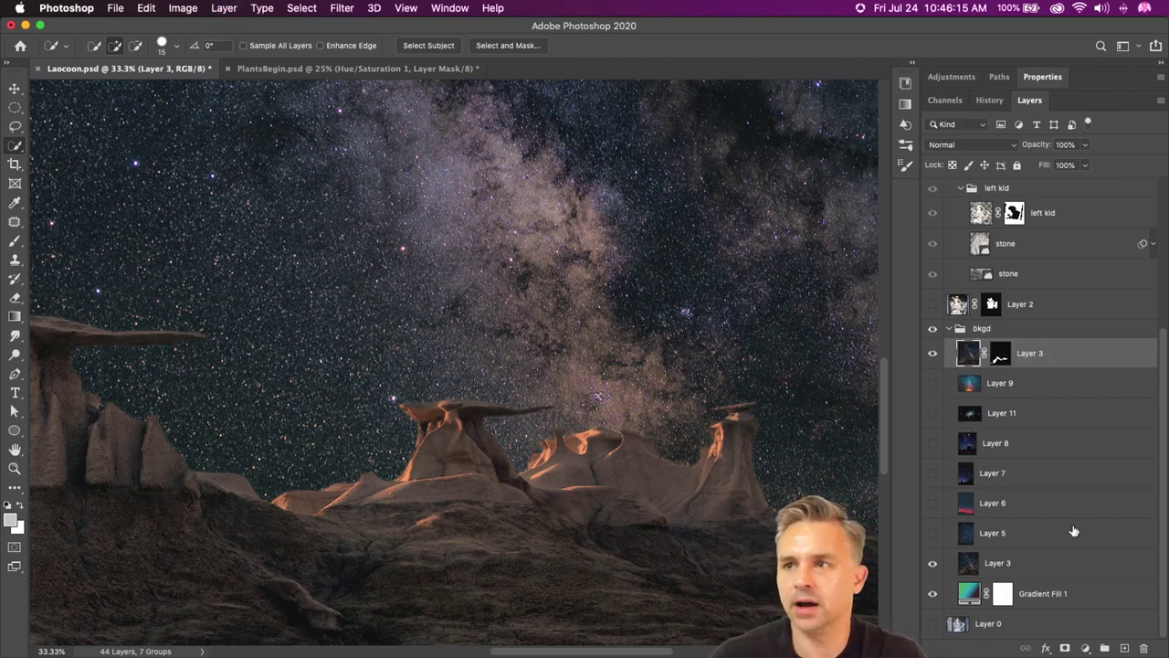
{"action": "key", "text": "super+shift+bracketright"}
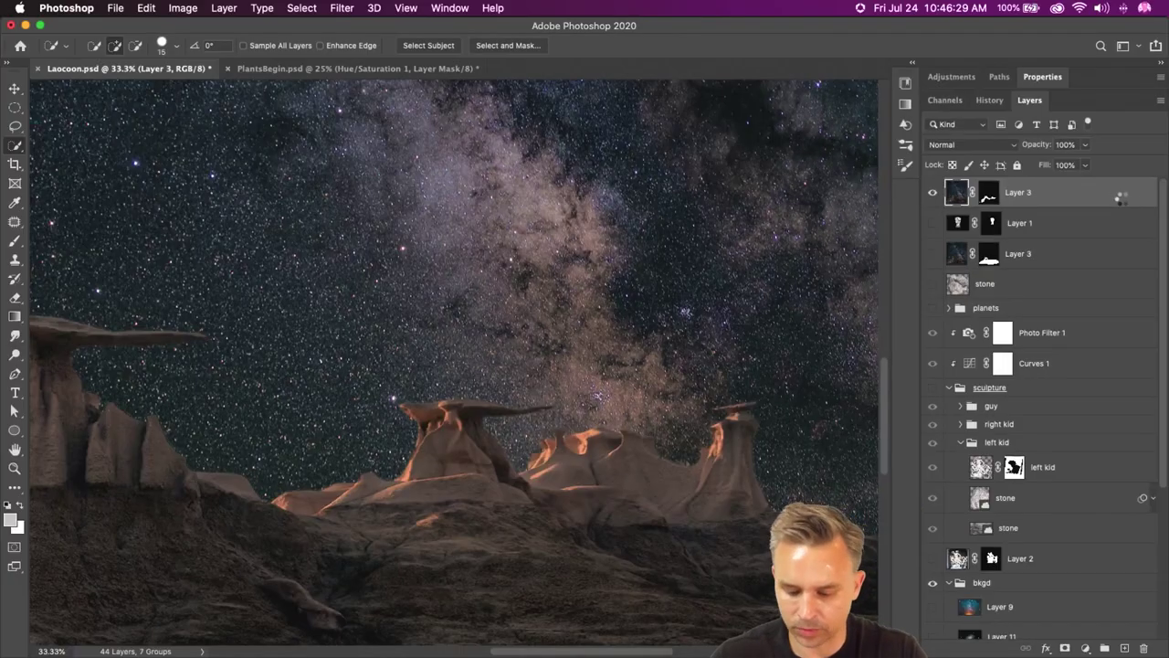
{"action": "key", "text": "super+shift+bracketleft"}
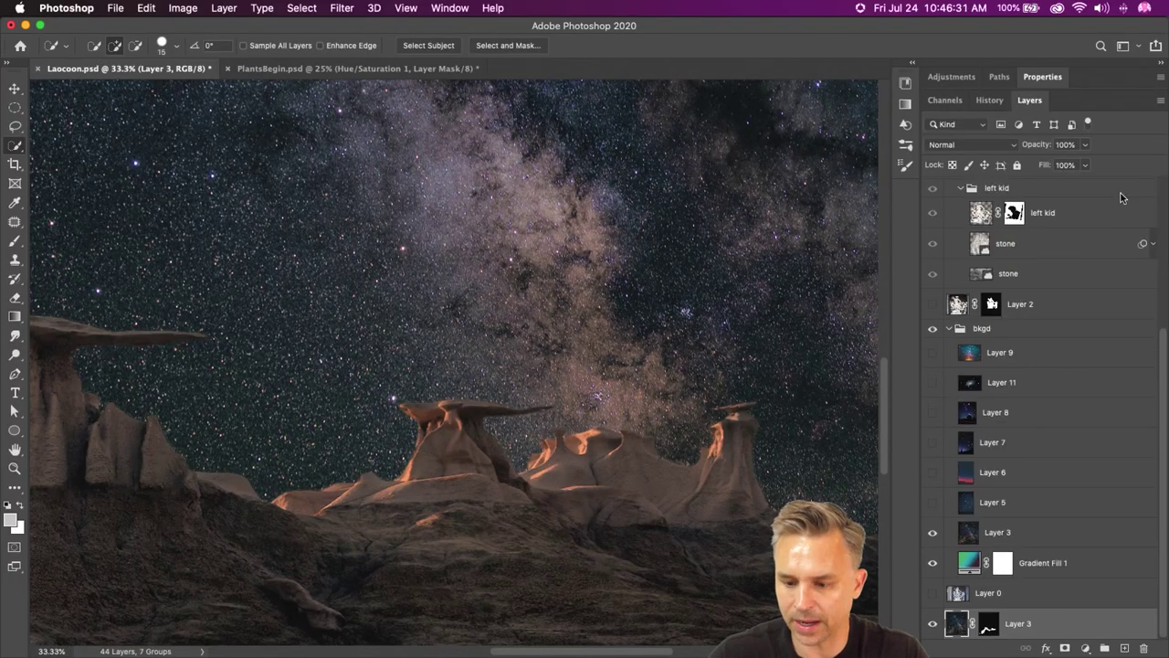
{"action": "key", "text": "super+shift+bracketright"}
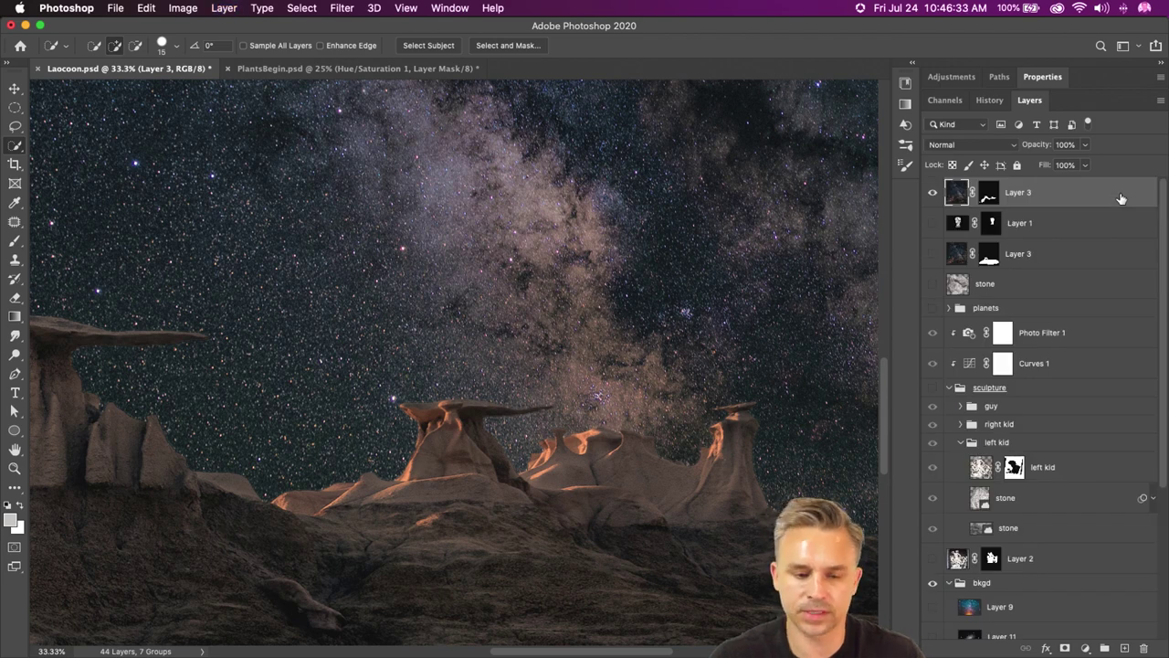
- Show the sculpture group again, select it, and activate the Move tool with the figures and mesa in view
{"action": "left_click", "coordinate": [932, 308]}
{"action": "left_click", "coordinate": [932, 309]}
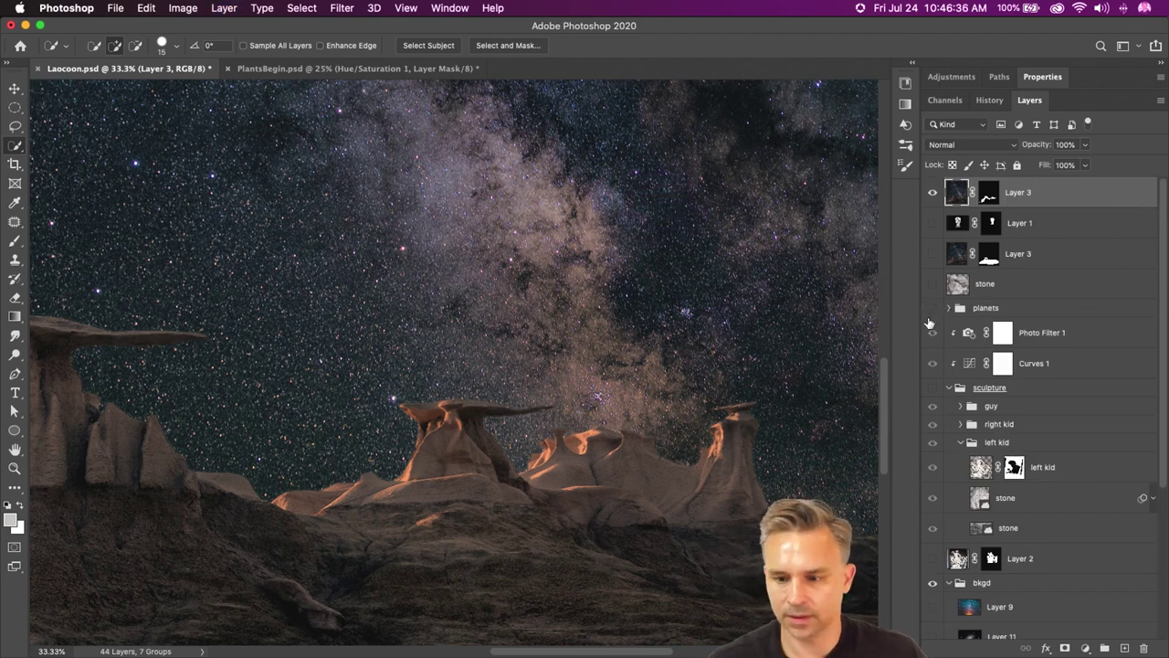
{"action": "left_click", "coordinate": [932, 388]}
{"action": "left_click", "coordinate": [994, 392]}
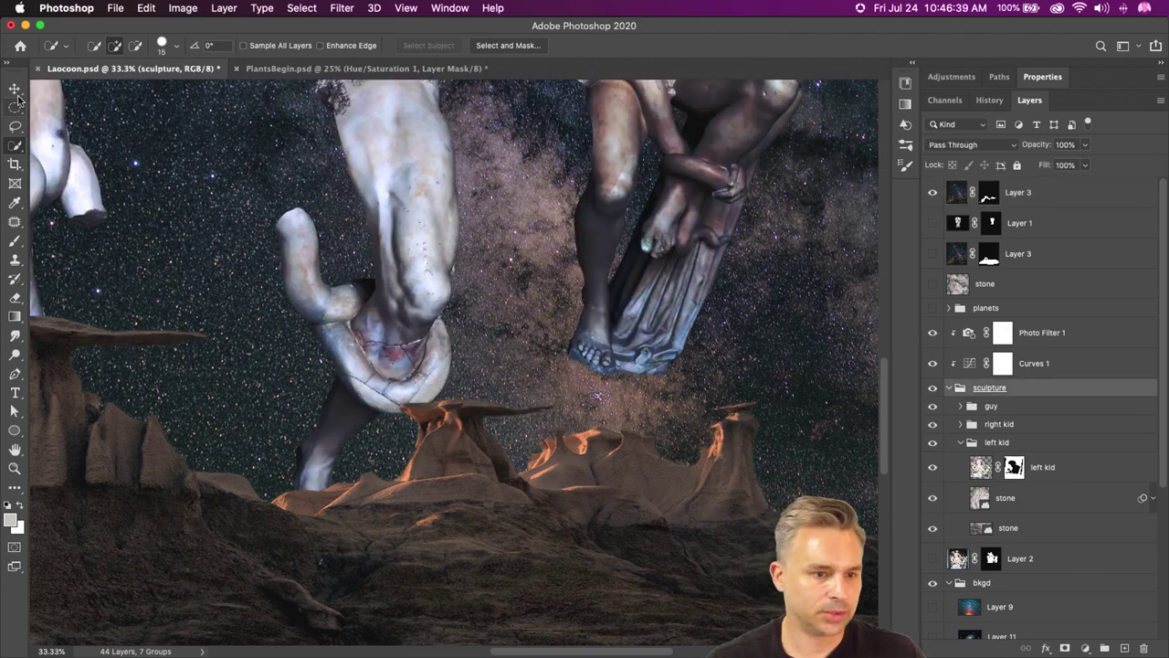
{"action": "left_click", "coordinate": [15, 89]}
{"action": "key", "text": "super+minus"}
{"action": "key", "text": "super+minus"}
{"action": "scroll", "coordinate": [330, 299], "scroll_direction": "up", "scroll_amount": 2}
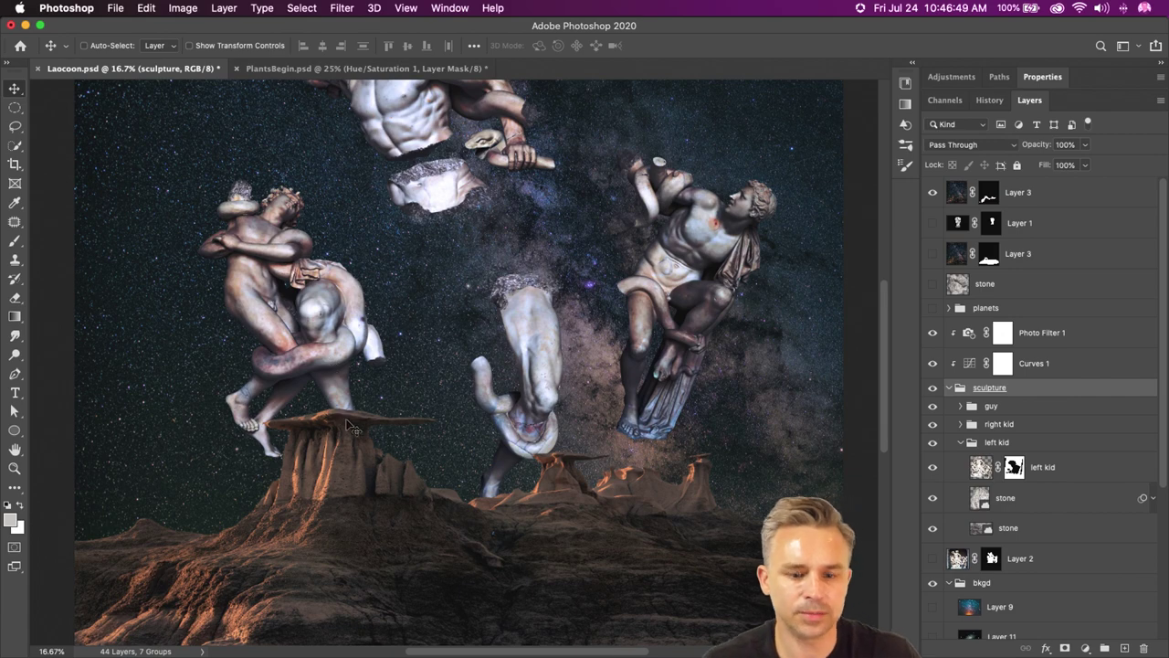
{"action": "scroll", "coordinate": [385, 402], "scroll_direction": "up", "scroll_amount": 5}
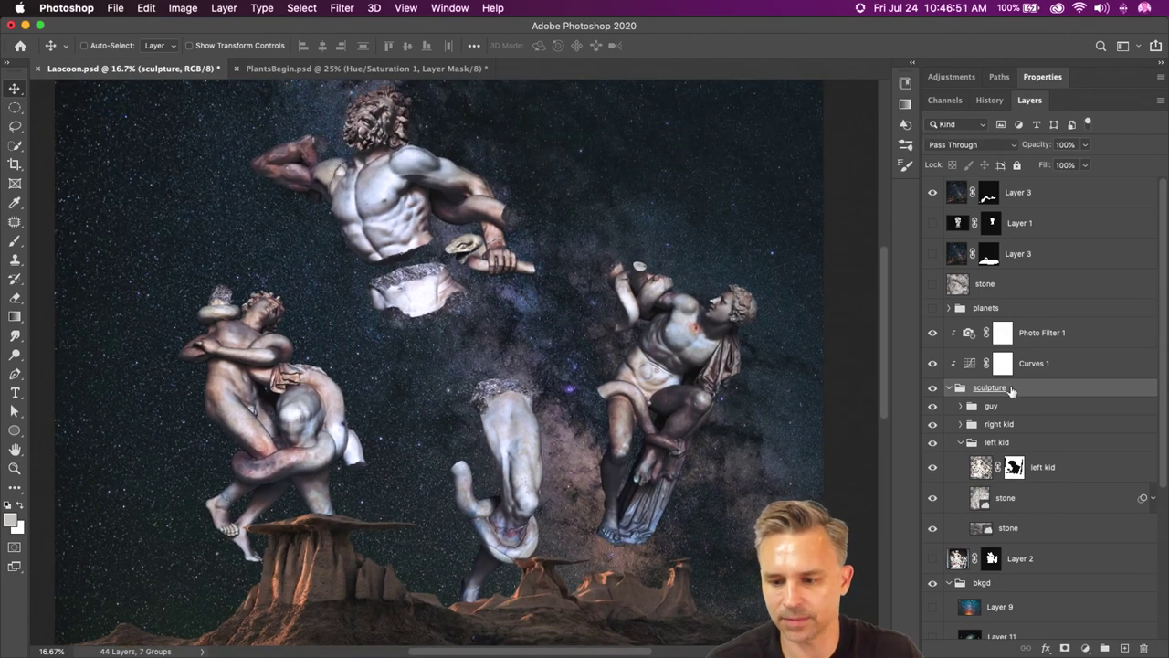
- Move the right kid figure inward toward the central legs and raise the left kid above the large mesa
{"action": "left_click", "coordinate": [657, 343], "text": "super"}
{"action": "mouse_move", "coordinate": [694, 313]}
{"action": "left_mouse_down"}
{"action": "mouse_move", "coordinate": [631, 313]}
{"action": "mouse_move", "coordinate": [691, 354]}
{"action": "mouse_move", "coordinate": [654, 362]}
{"action": "mouse_move", "coordinate": [663, 368]}
{"action": "mouse_move", "coordinate": [638, 288]}
{"action": "mouse_move", "coordinate": [618, 358]}
{"action": "left_mouse_up"}
{"action": "mouse_move", "coordinate": [218, 356]}
{"action": "left_mouse_down"}
{"action": "mouse_move", "coordinate": [221, 324]}
{"action": "mouse_move", "coordinate": [229, 348]}
{"action": "mouse_move", "coordinate": [217, 351]}
{"action": "left_mouse_up"}
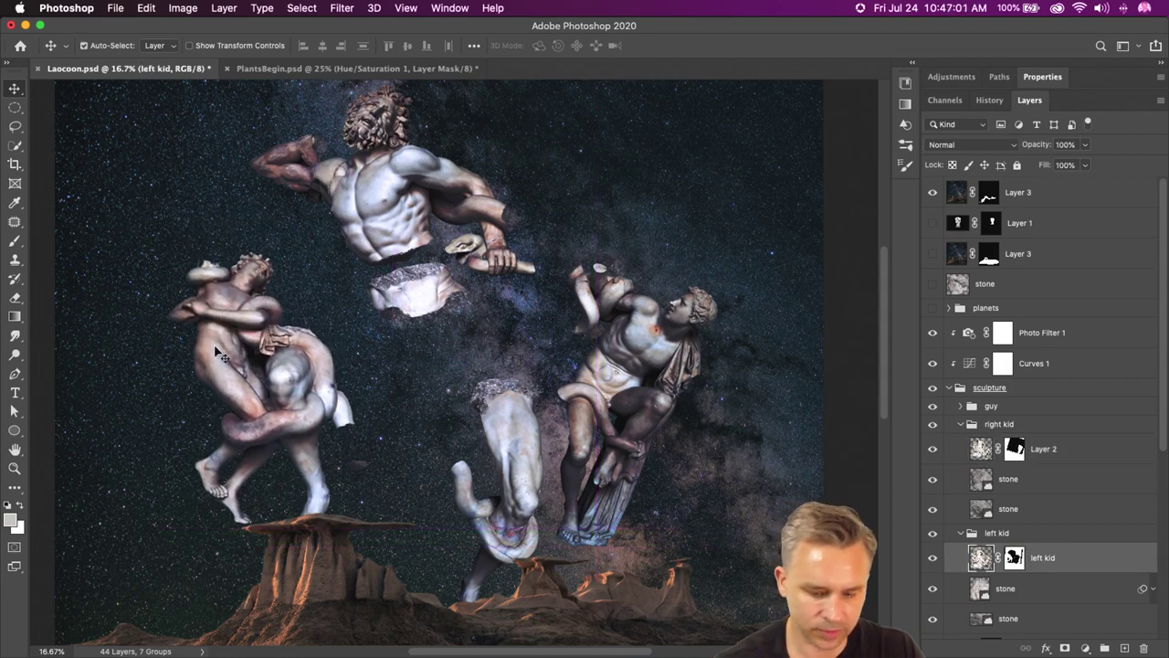
- Rotate the left kid by about -28° and position it so its feet stand on the large mesa
{"action": "key", "text": "ctrl+t"}
{"action": "left_click_drag", "start_coordinate": [141, 137], "coordinate": [95, 284]}
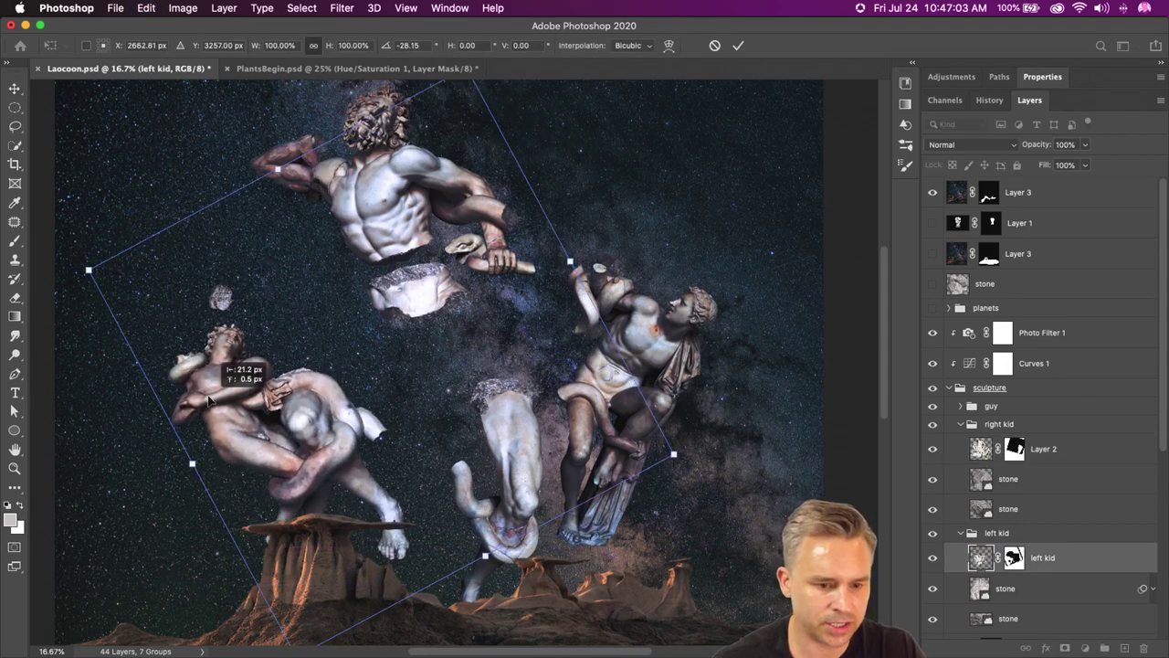
{"action": "left_click_drag", "start_coordinate": [210, 407], "coordinate": [224, 384]}
{"action": "key", "text": "Return"}
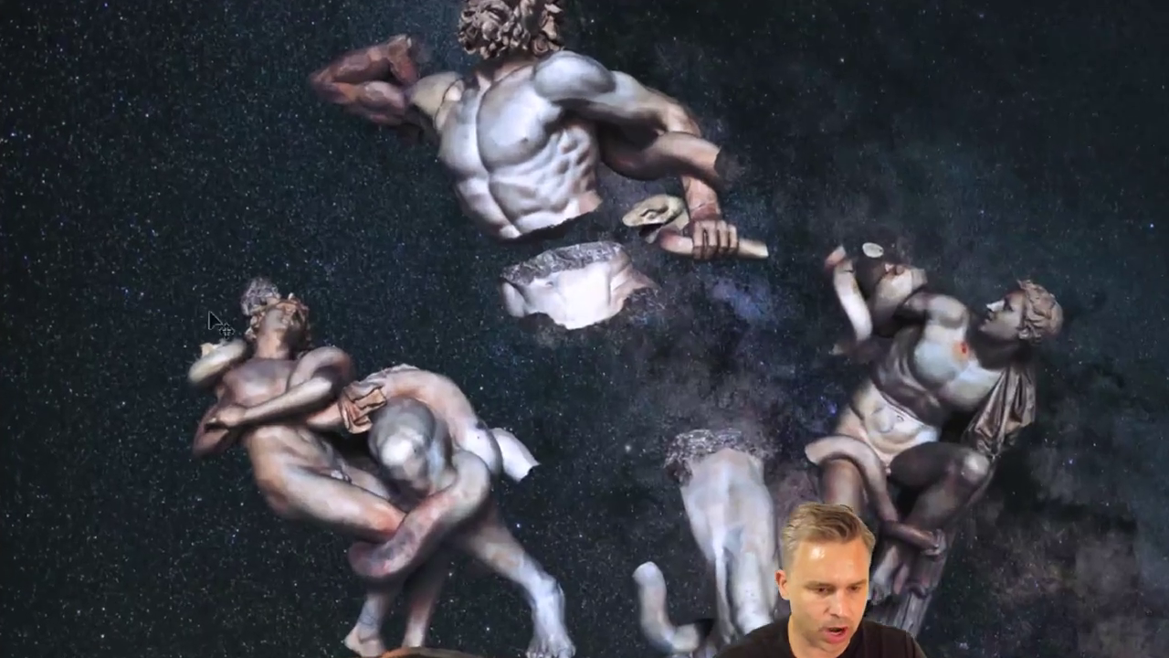
- Move the stone piece onto the broken snake end beside the left kid's shoulder and check the group by toggling its visibility
{"action": "left_click_drag", "start_coordinate": [219, 290], "coordinate": [219, 295]}
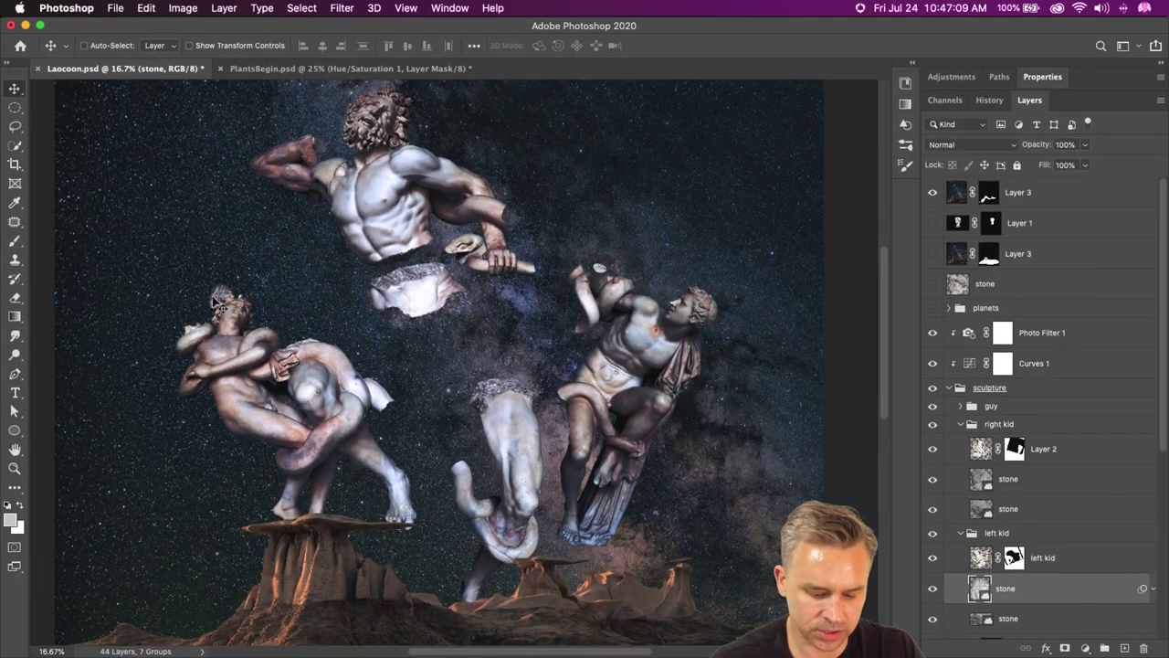
{"action": "left_click_drag", "start_coordinate": [216, 302], "coordinate": [190, 327]}
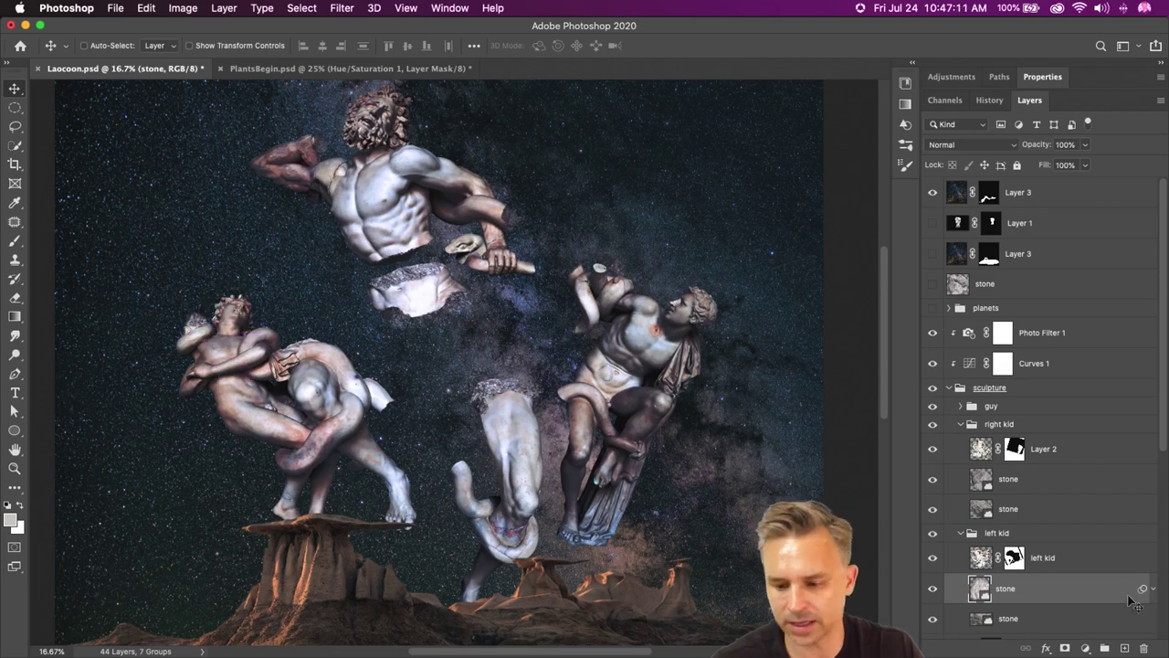
{"action": "left_click", "coordinate": [934, 533]}
{"action": "left_click", "coordinate": [933, 533]}
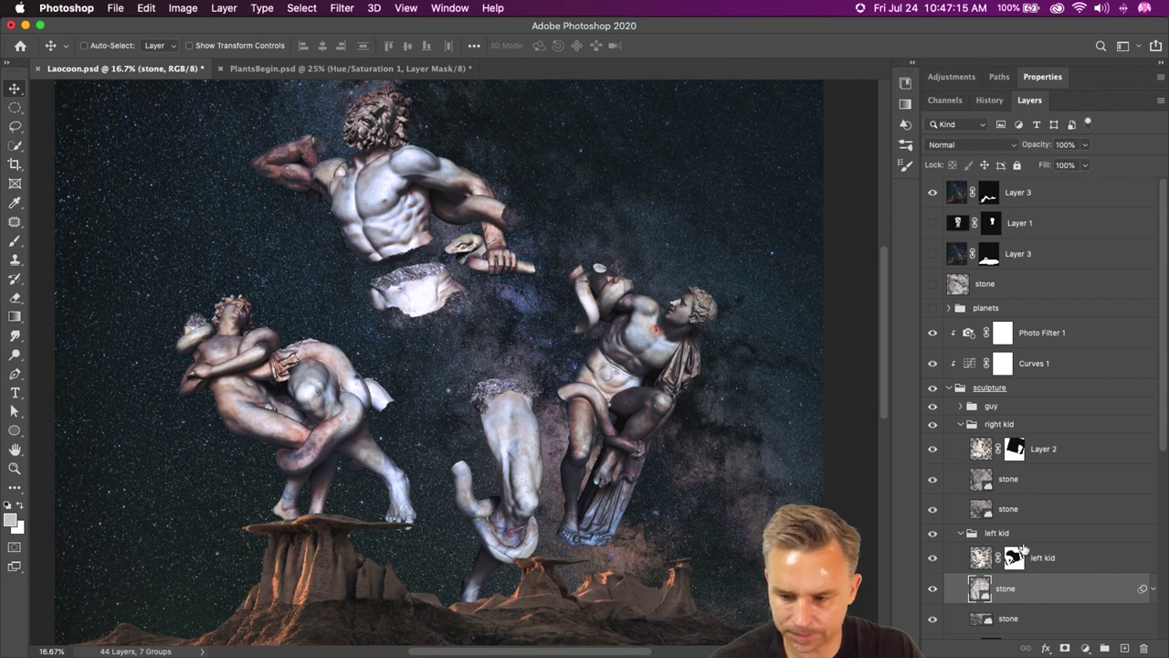
- Duplicate the stone layer and place the copy over the snake's other broken end behind the left kid
{"action": "key", "text": "super+j"}
{"action": "left_click_drag", "start_coordinate": [183, 331], "coordinate": [384, 402]}
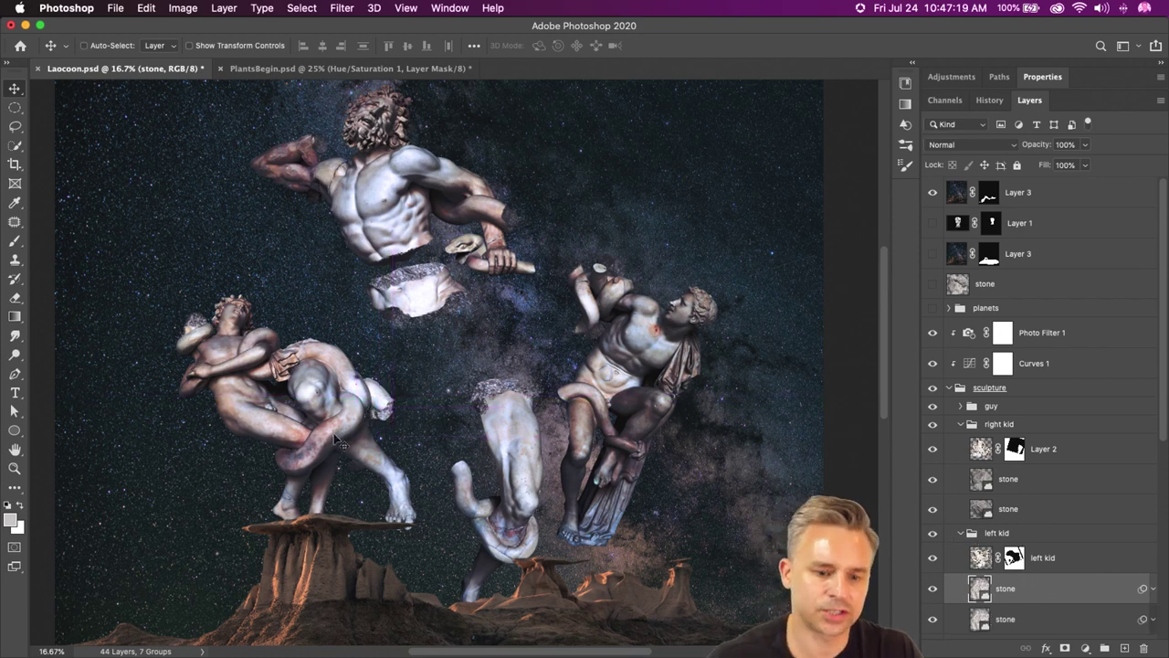
{"action": "key", "text": "super+minus"}
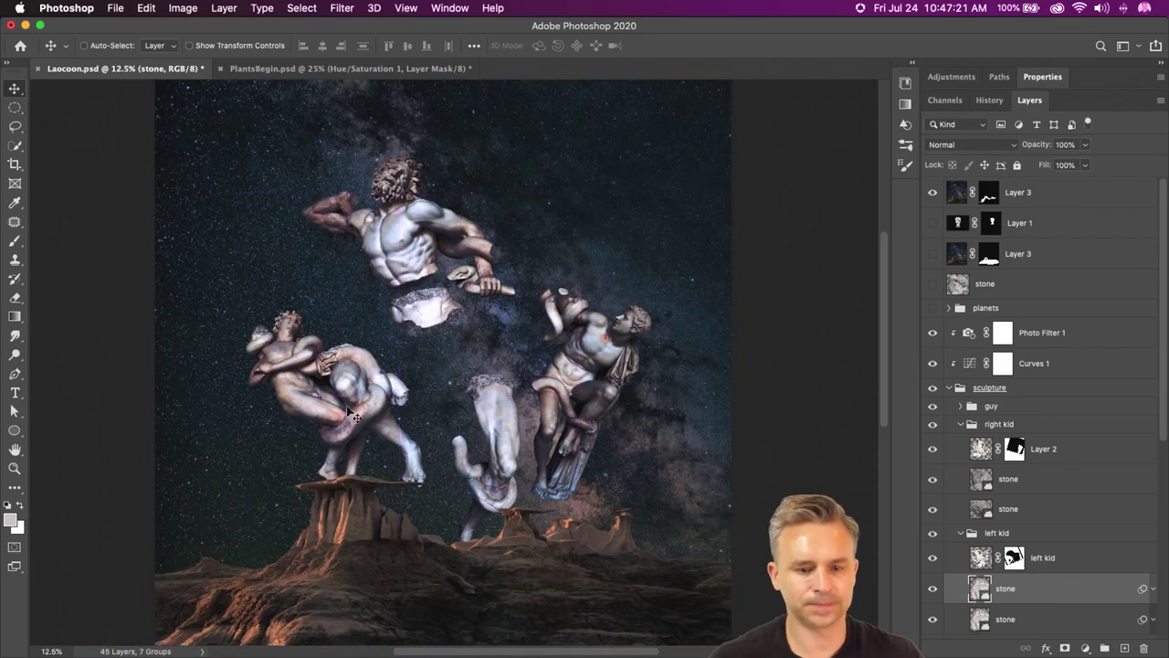
- Collapse the sculpture and bkgd groups and select the bkgd group
{"action": "left_click", "coordinate": [960, 425]}
{"action": "left_click", "coordinate": [960, 407]}
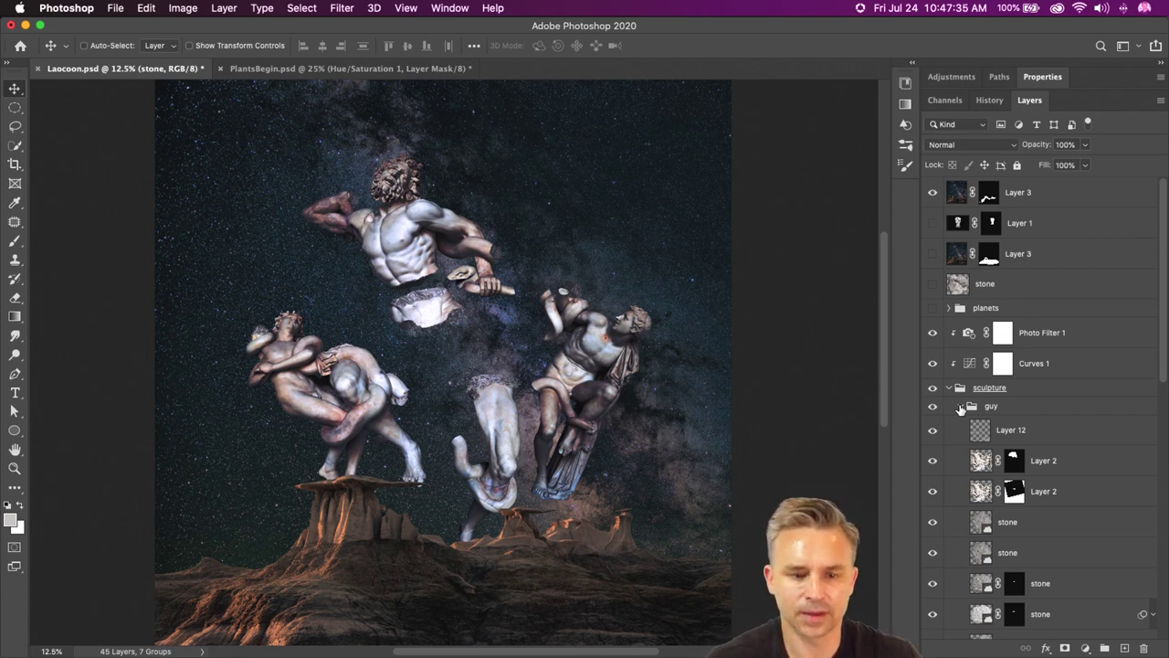
{"action": "left_click", "coordinate": [953, 388]}
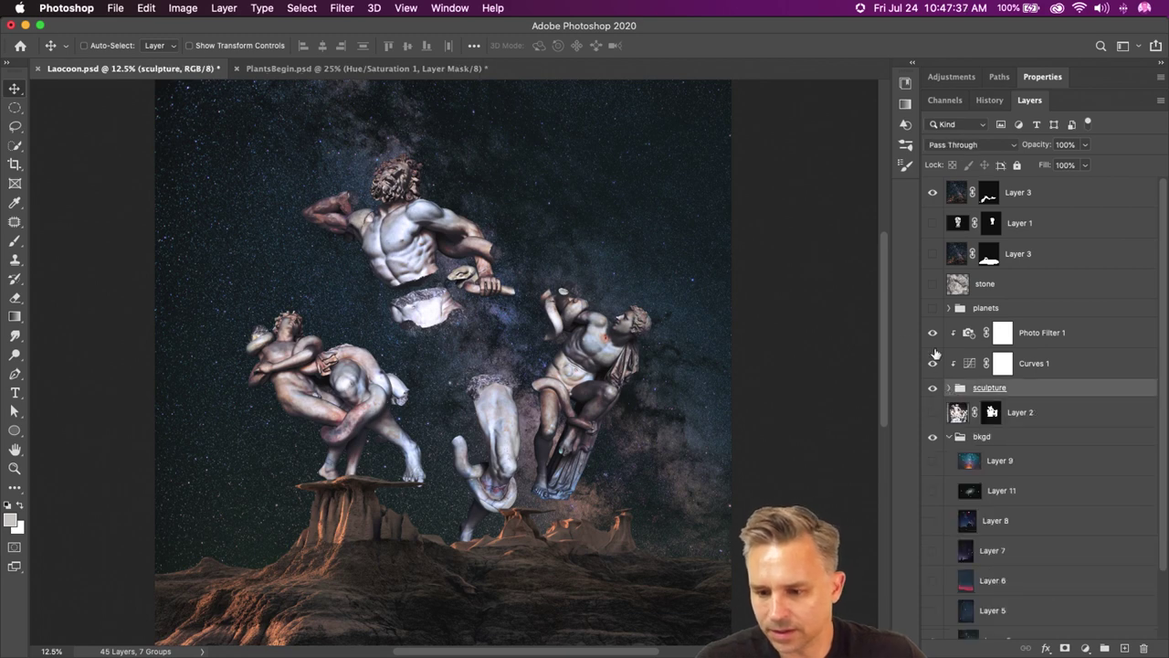
{"action": "left_click", "coordinate": [948, 437]}
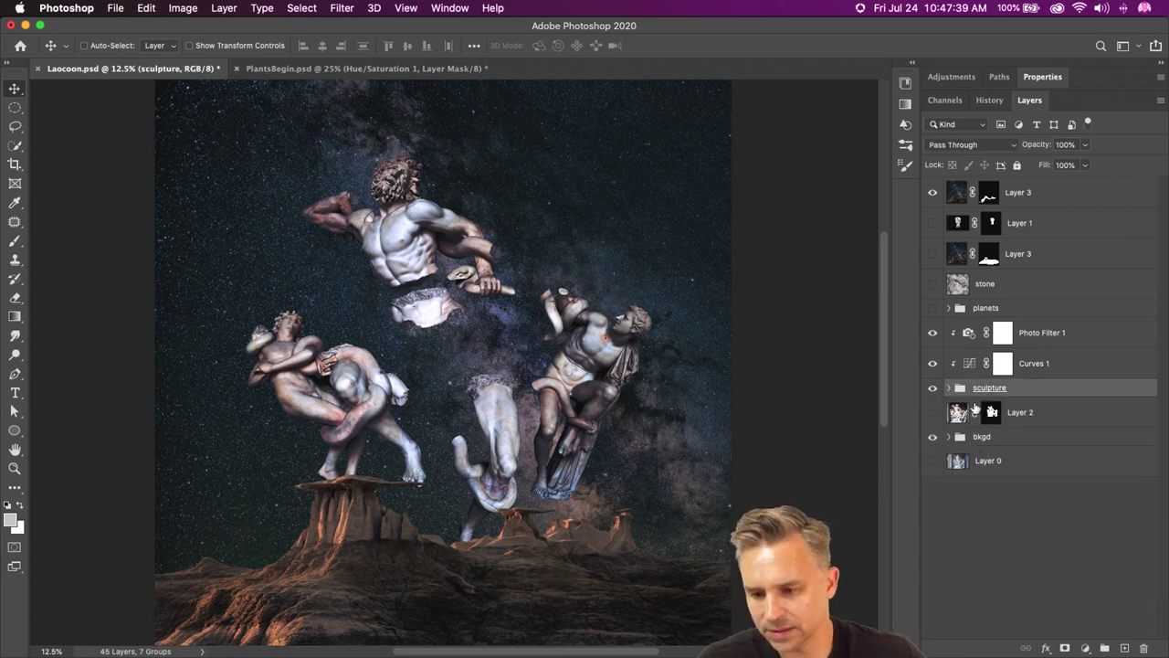
{"action": "left_click", "coordinate": [1016, 436]}
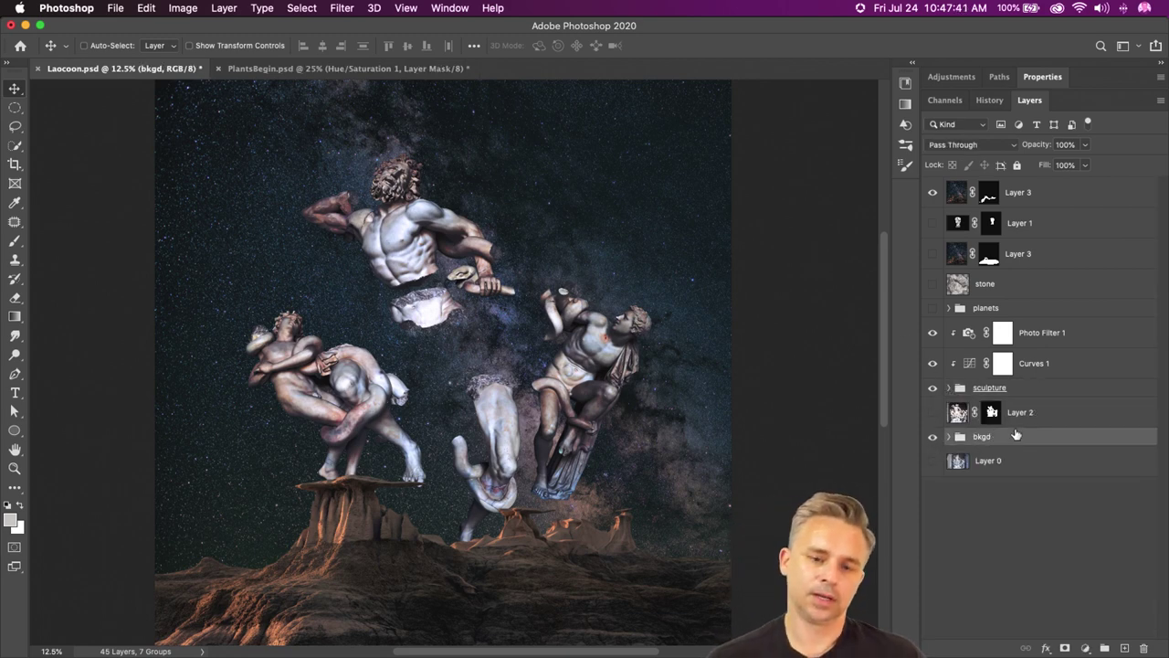
- Make the planets group visible and expand it to show its individual planet layers
{"action": "left_click", "coordinate": [933, 309]}
{"action": "left_click", "coordinate": [1017, 311]}
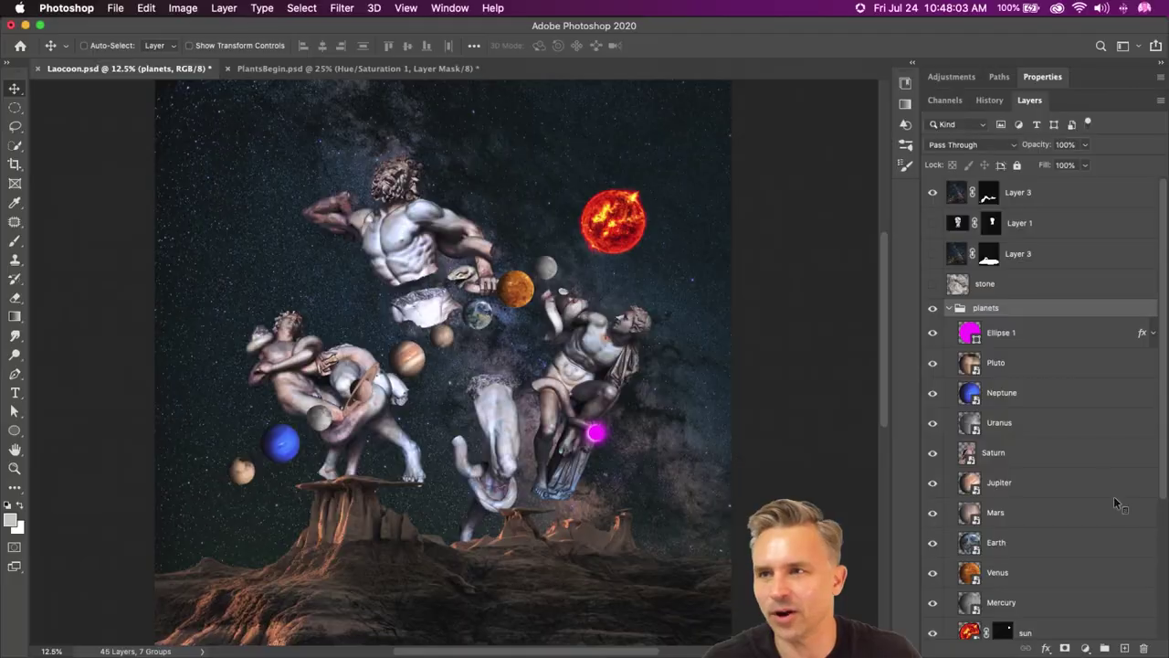
- Open the Space library's assets and rename the solar system image from Pluto to Planets
{"action": "left_click", "coordinate": [913, 64]}
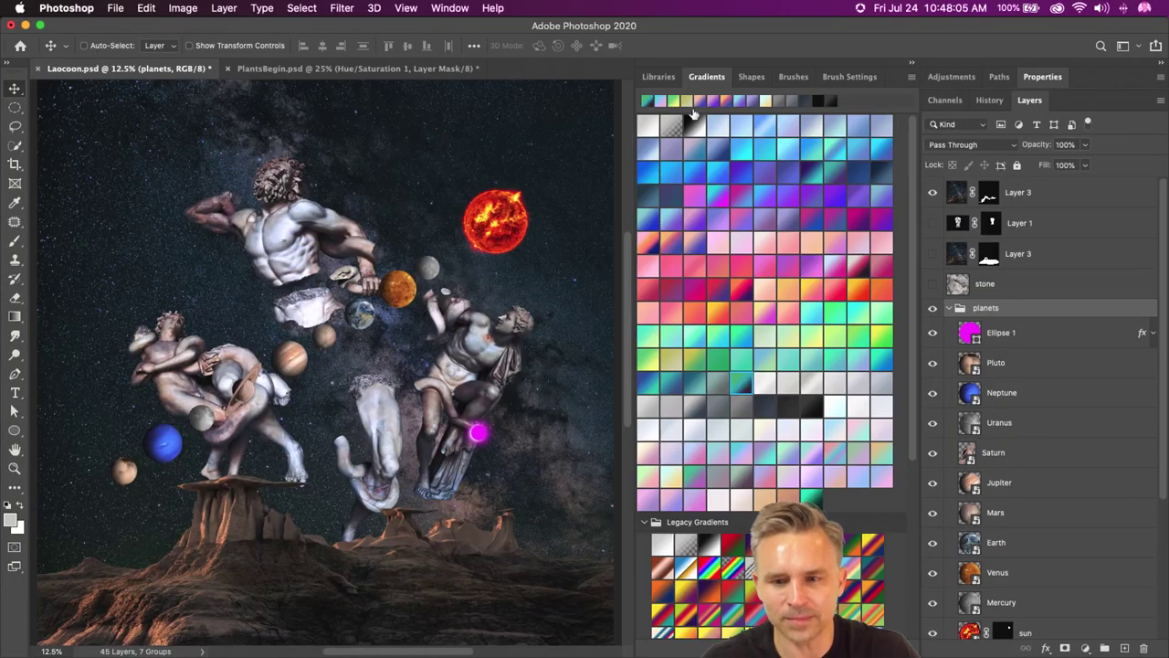
{"action": "left_click", "coordinate": [671, 79]}
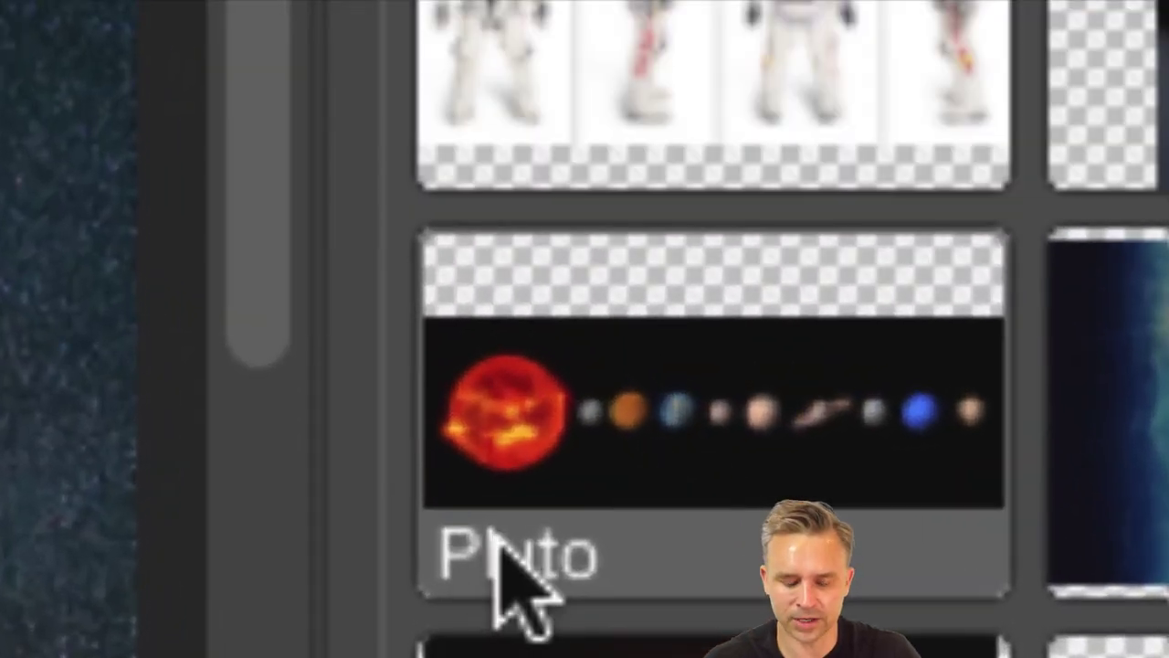
{"action": "double_click", "coordinate": [498, 548]}
{"action": "type", "text": "Planet"}
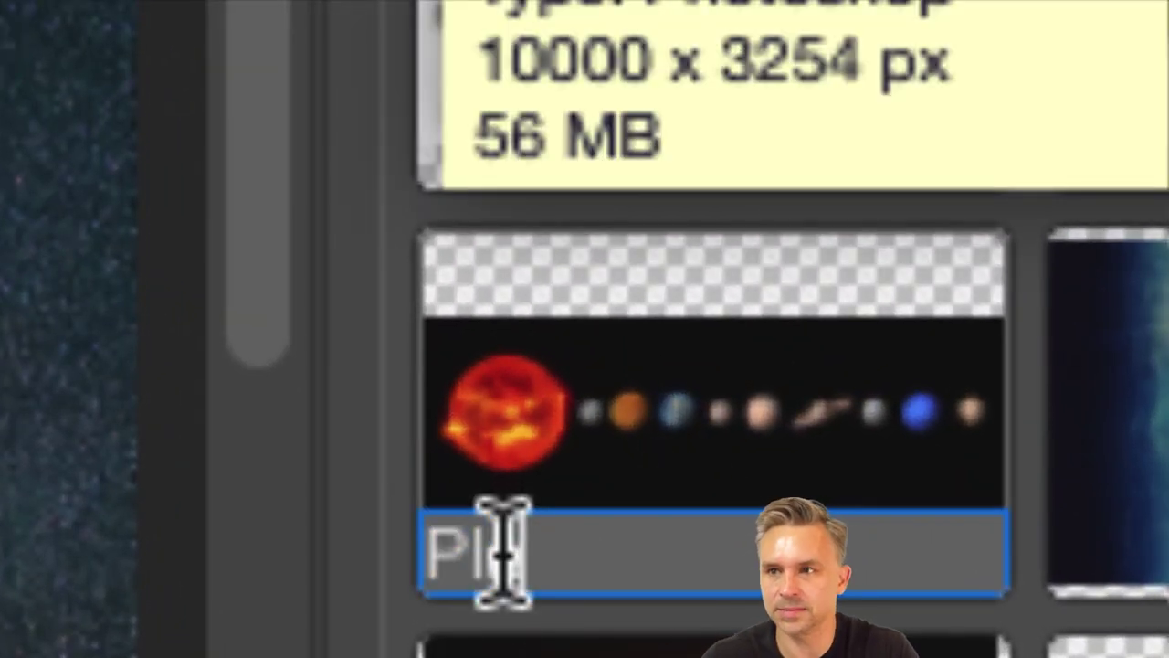
{"action": "type", "text": "s"}
{"action": "key", "text": "Return"}
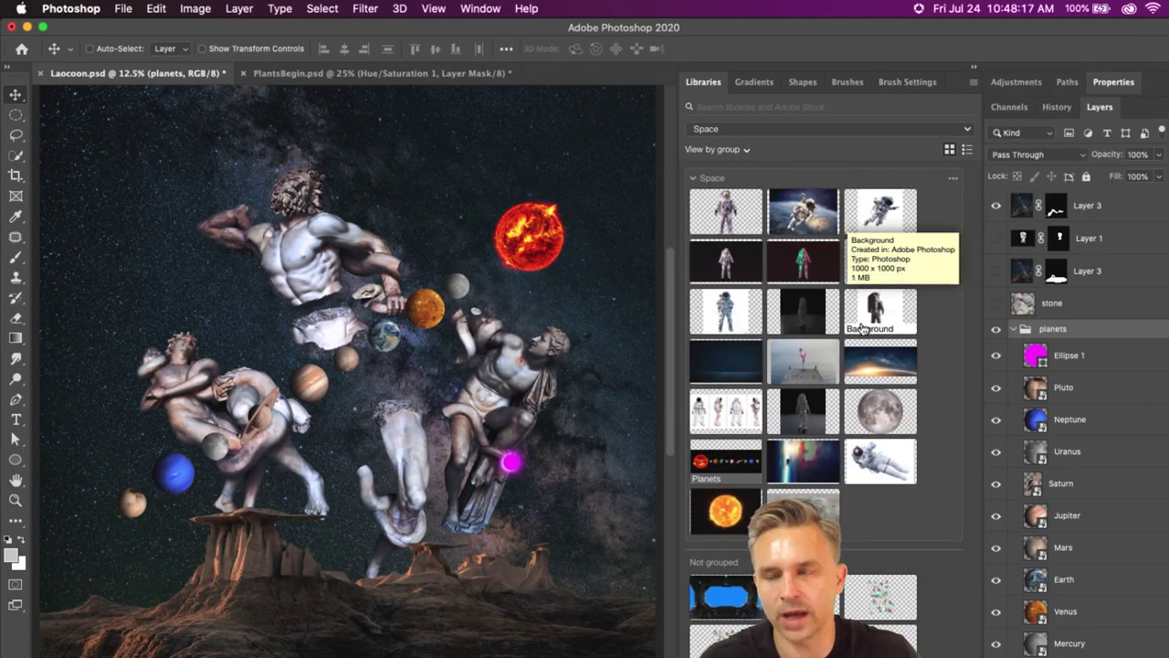
- Switch to the Nature library, bring up PlantsBegin.psd and browse the library's Insects, Flowers, Branches group
{"action": "left_click", "coordinate": [731, 133]}
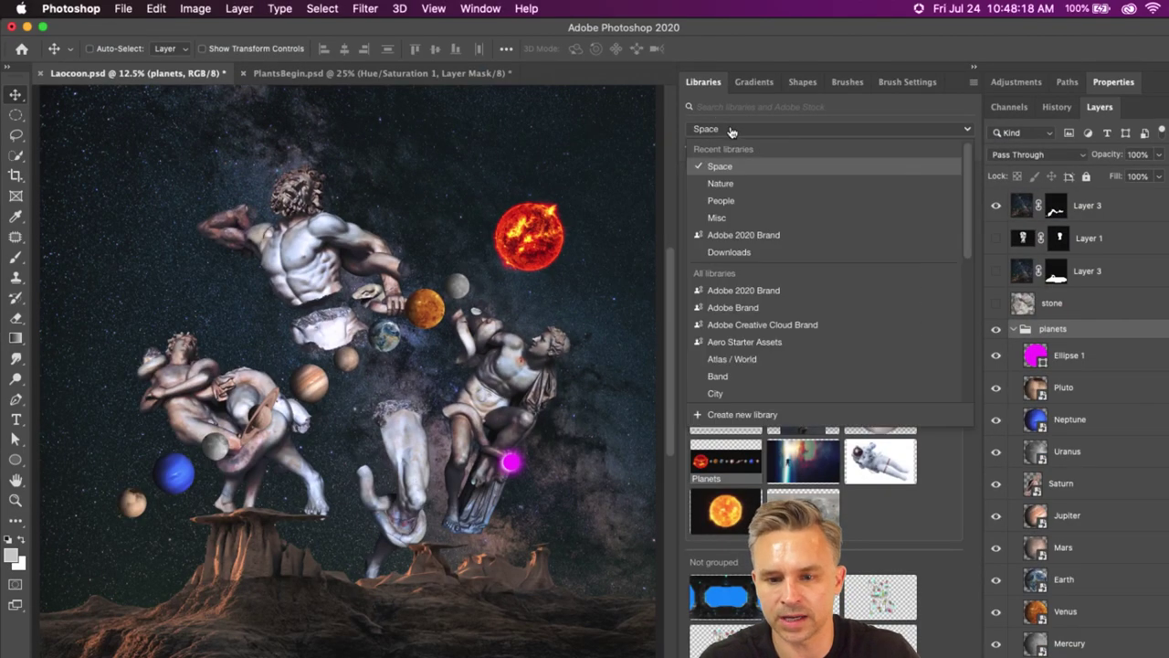
{"action": "left_click", "coordinate": [714, 189]}
{"action": "left_click", "coordinate": [694, 297]}
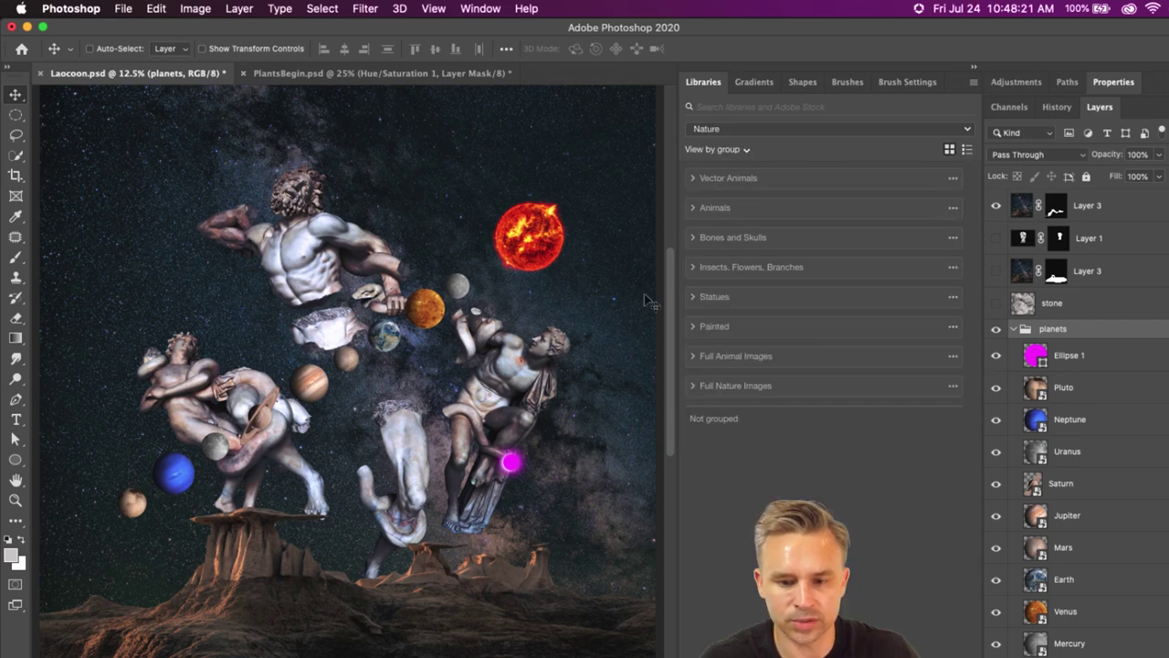
{"action": "left_click", "coordinate": [322, 73]}
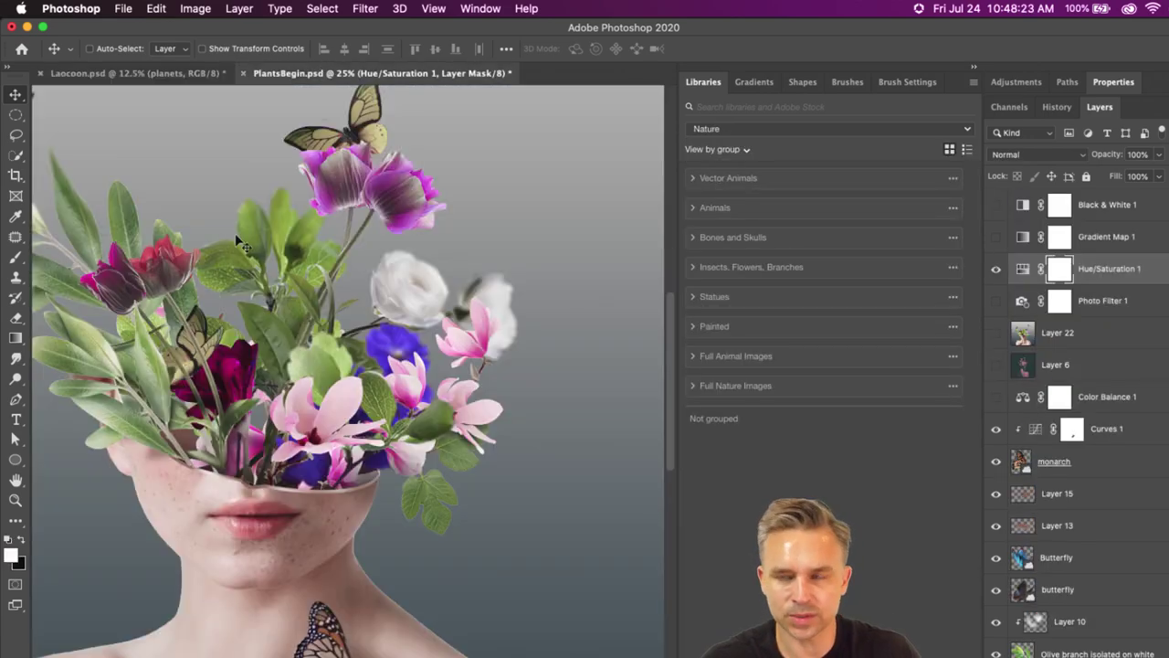
{"action": "scroll", "coordinate": [321, 295], "scroll_direction": "left", "scroll_amount": 5}
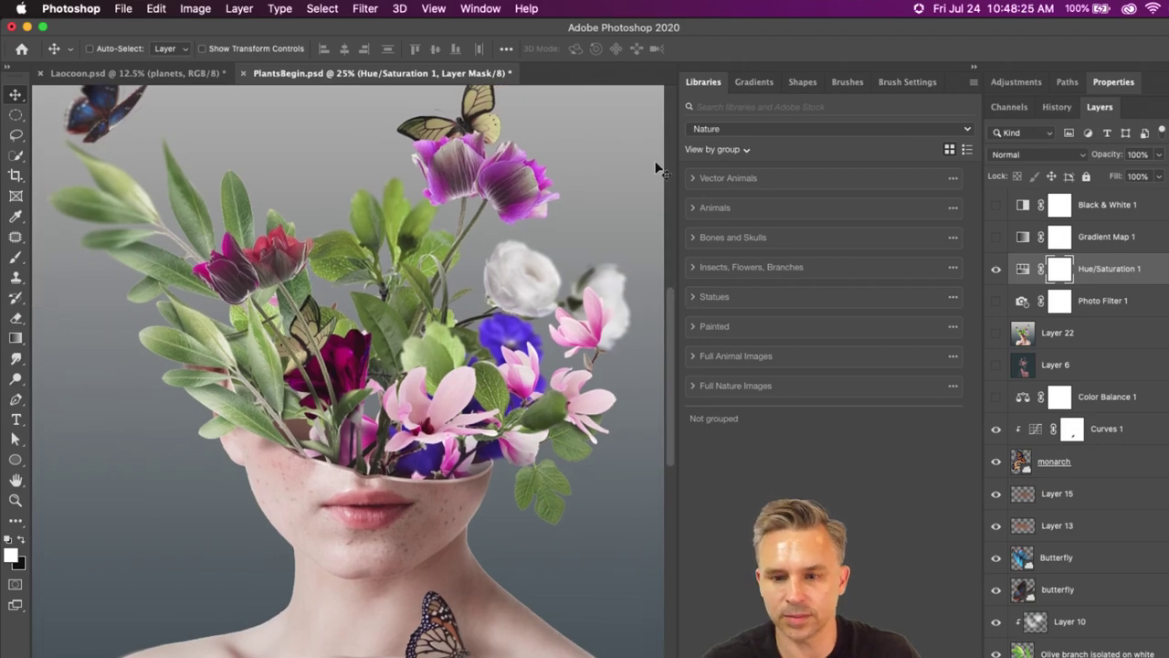
{"action": "left_click", "coordinate": [693, 268]}
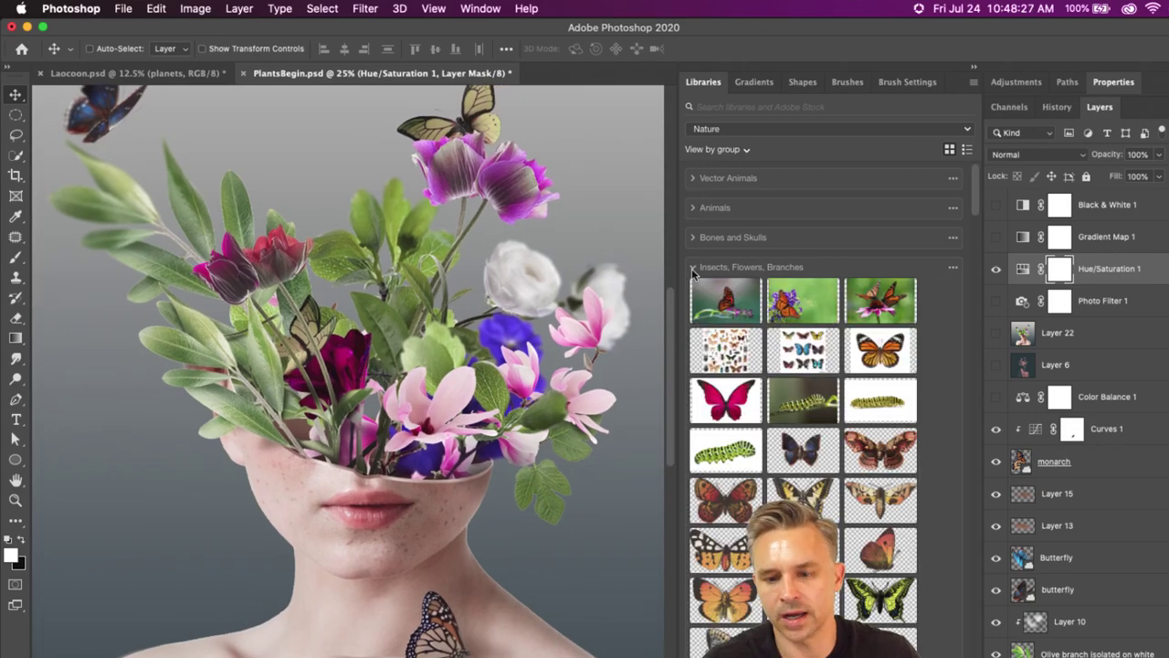
{"action": "scroll", "coordinate": [787, 443], "scroll_direction": "down", "scroll_amount": 8}
{"action": "scroll", "coordinate": [791, 440], "scroll_direction": "down", "scroll_amount": 5}
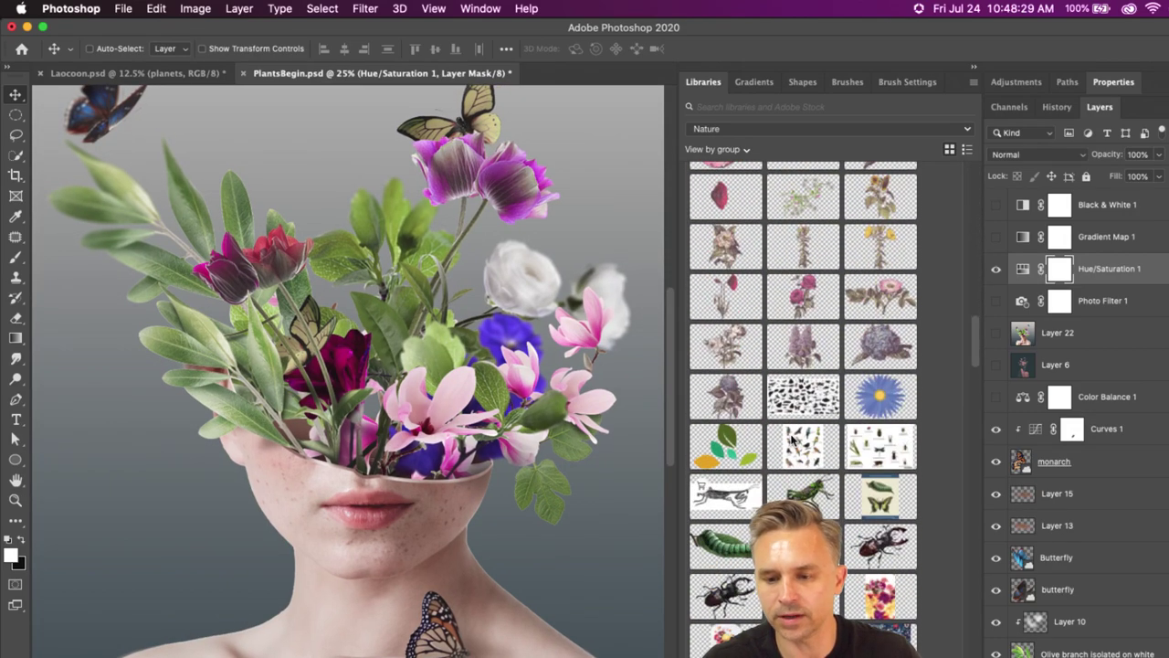
{"action": "scroll", "coordinate": [791, 440], "scroll_direction": "down", "scroll_amount": 5}
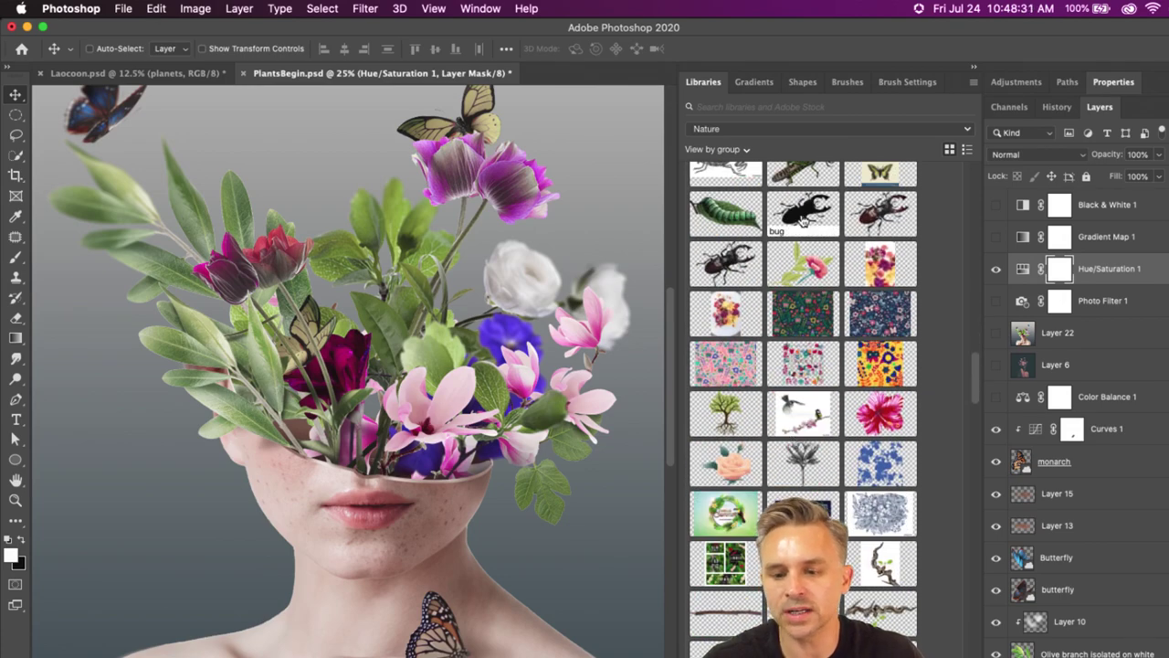
- Return to Laocoon.psd, look at the Space library again and collapse the library panels
{"action": "left_click", "coordinate": [132, 73]}
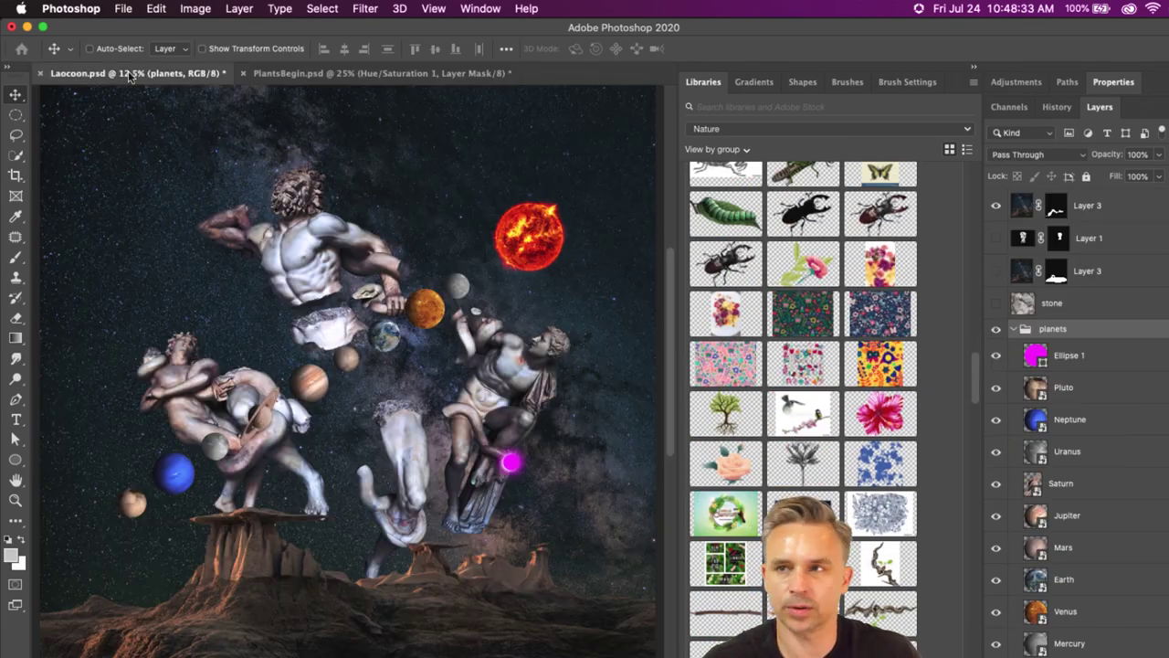
{"action": "left_click", "coordinate": [717, 128]}
{"action": "left_click", "coordinate": [717, 181]}
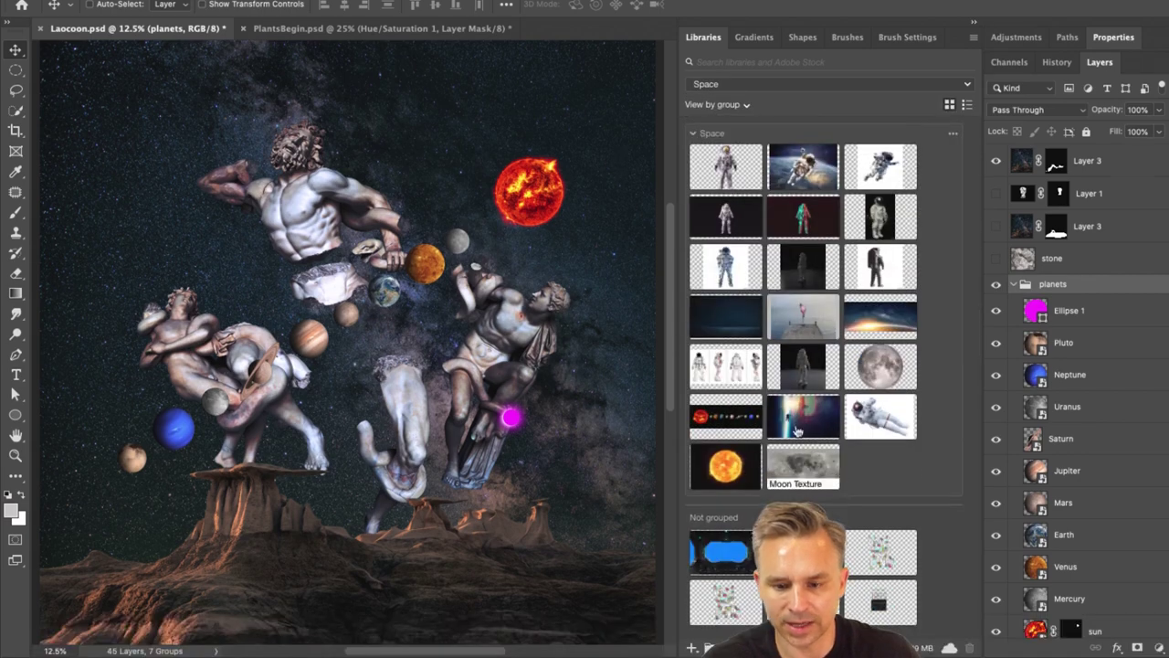
{"action": "left_click", "coordinate": [976, 28]}
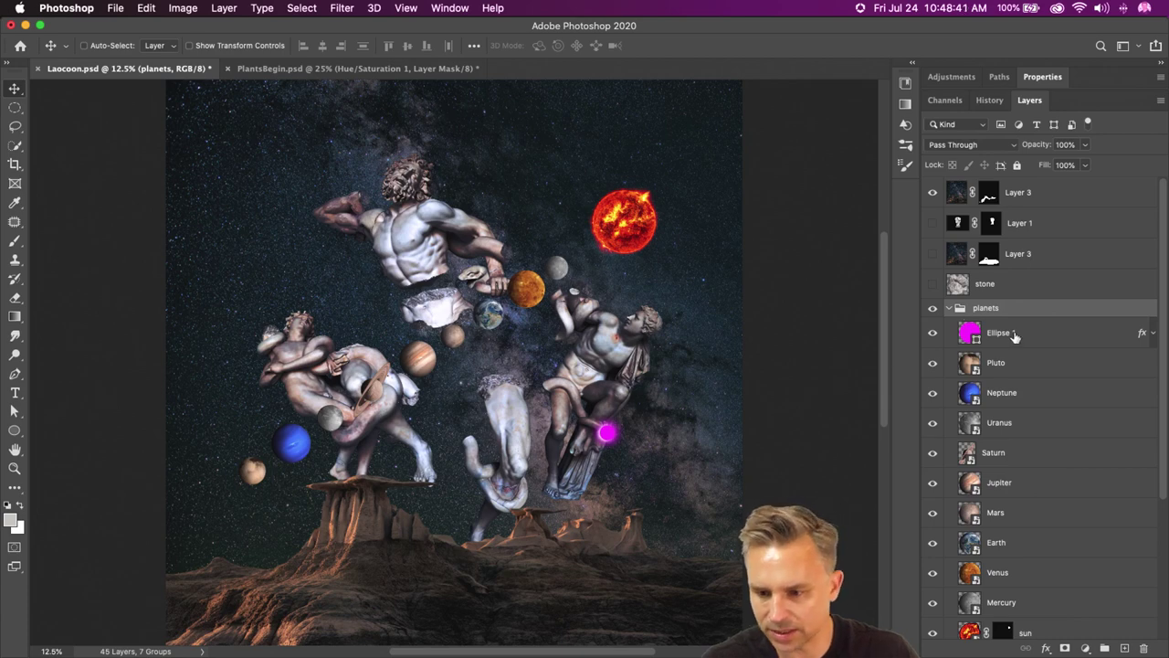
- Delete the magenta Ellipse 1 layer and shift both sun layers together slightly down and to the left
{"action": "left_click_drag", "start_coordinate": [1014, 336], "coordinate": [1143, 647]}
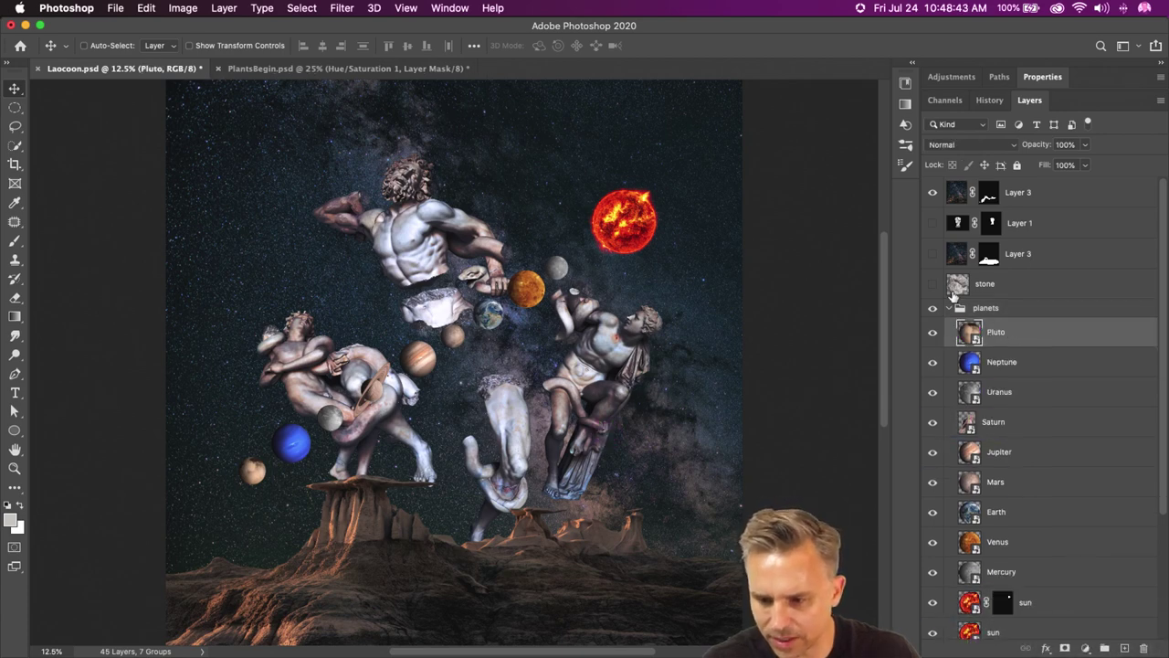
{"action": "left_click", "coordinate": [1029, 603]}
{"action": "scroll", "coordinate": [1026, 576], "scroll_direction": "down", "scroll_amount": 1}
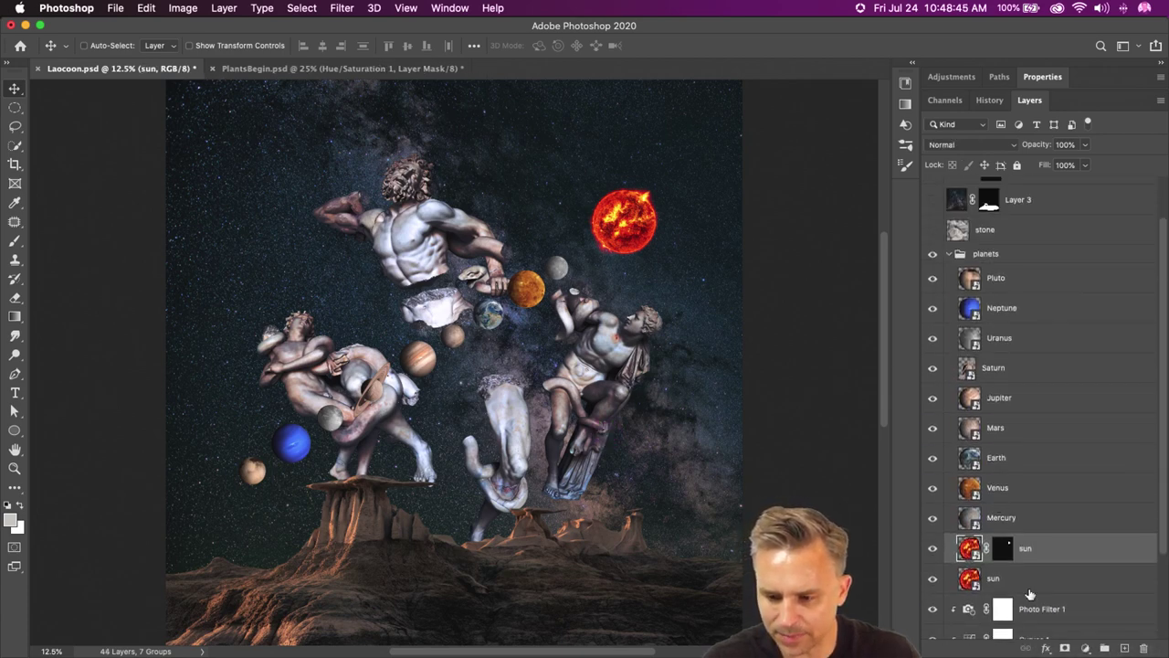
{"action": "left_click", "coordinate": [1030, 578], "text": "shift"}
{"action": "mouse_move", "coordinate": [564, 254]}
{"action": "left_mouse_down"}
{"action": "mouse_move", "coordinate": [439, 252]}
{"action": "mouse_move", "coordinate": [567, 252]}
{"action": "mouse_move", "coordinate": [547, 263]}
{"action": "mouse_move", "coordinate": [559, 265]}
{"action": "left_mouse_up"}
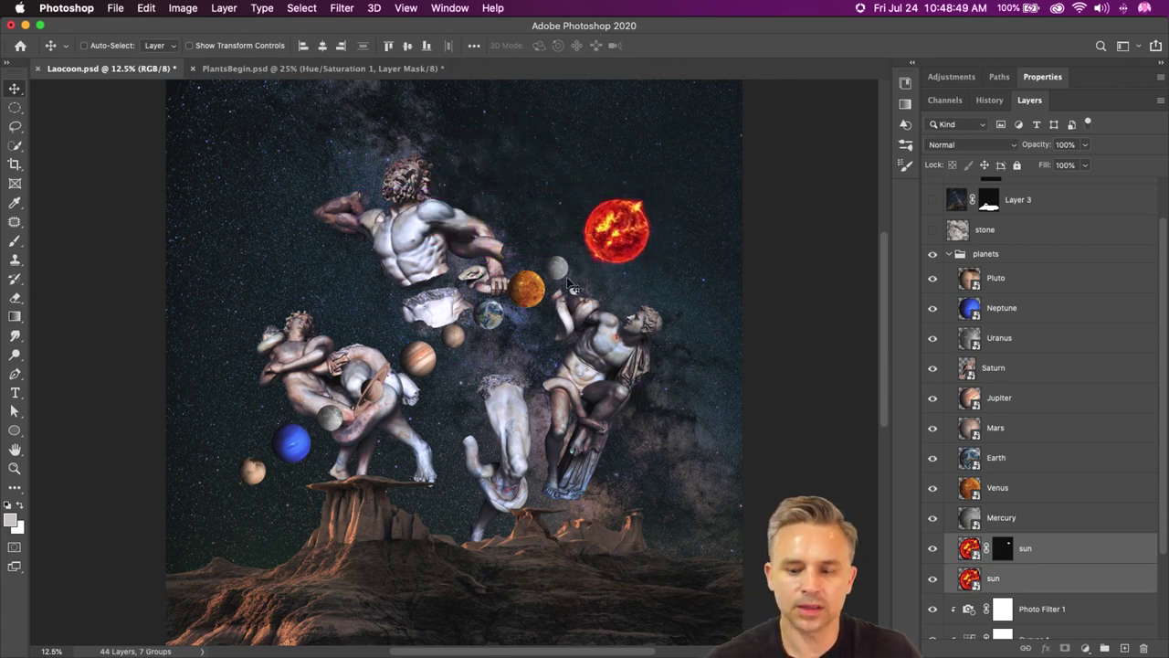
- Add a new layer directly above the lower sun layer, then reset the Brush tool and choose the Soft Round brush
{"action": "left_click", "coordinate": [1048, 585]}
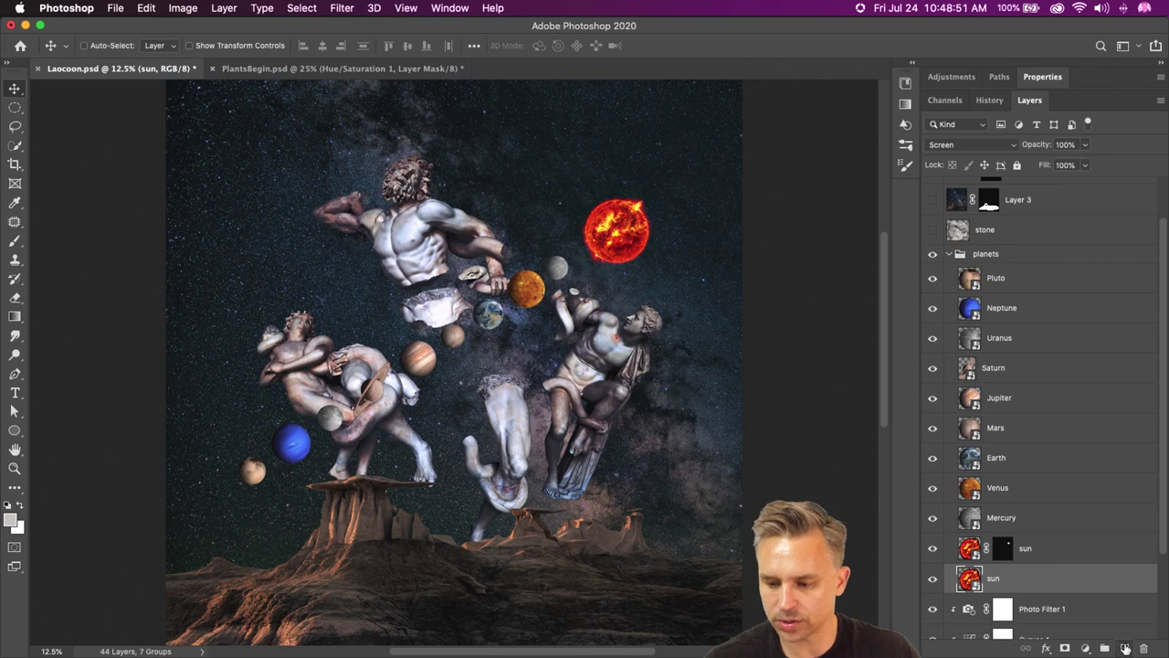
{"action": "left_click", "coordinate": [1125, 648]}
{"action": "key", "text": "b"}
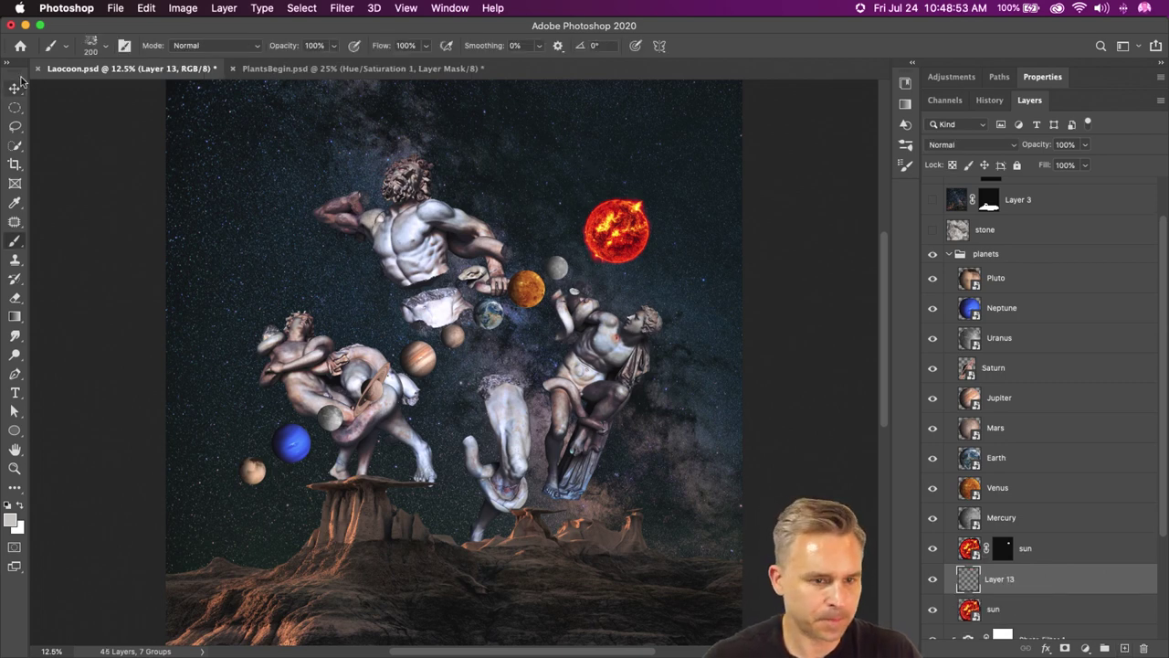
{"action": "right_click", "coordinate": [51, 50]}
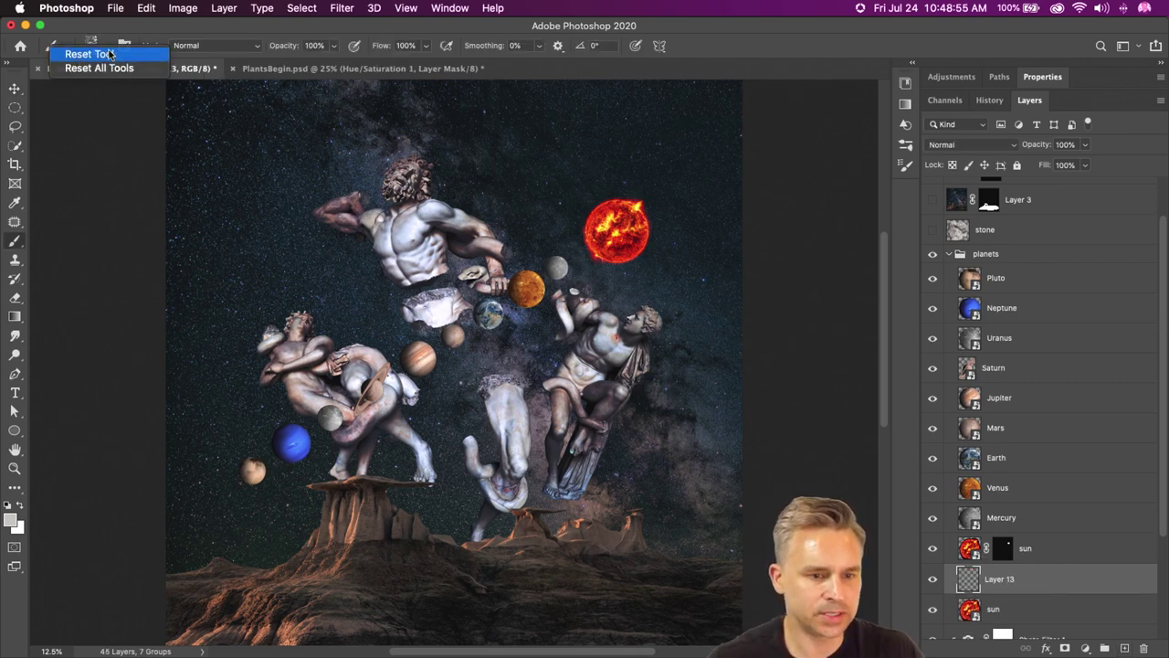
{"action": "left_click", "coordinate": [84, 55]}
{"action": "left_click", "coordinate": [104, 48]}
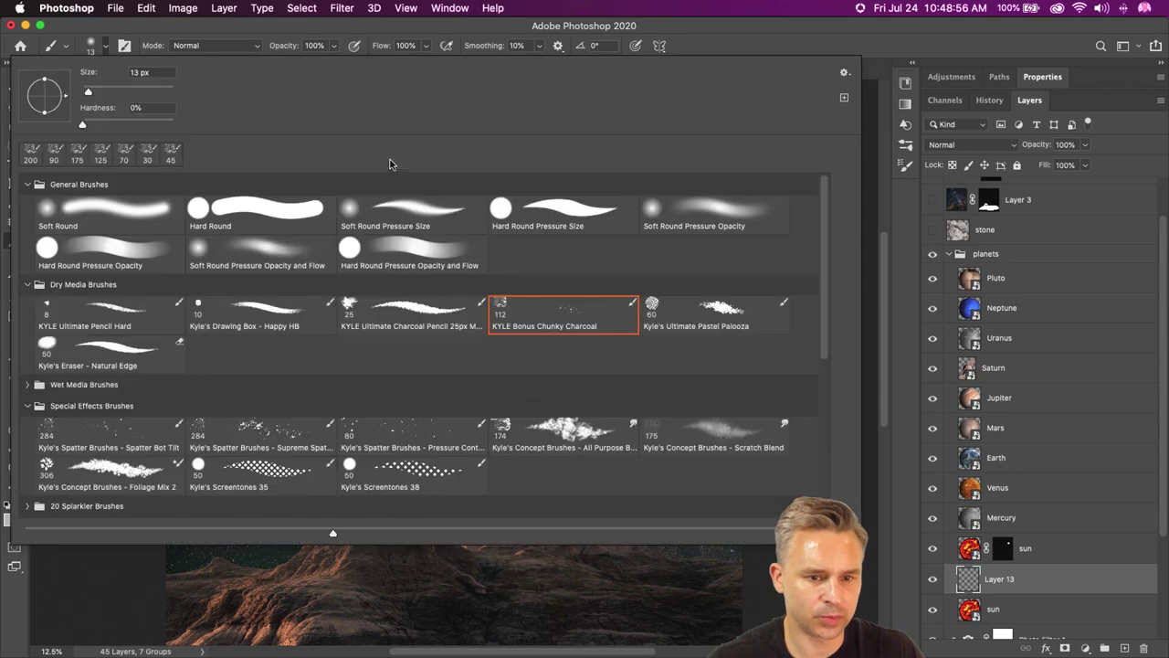
{"action": "double_click", "coordinate": [108, 214]}
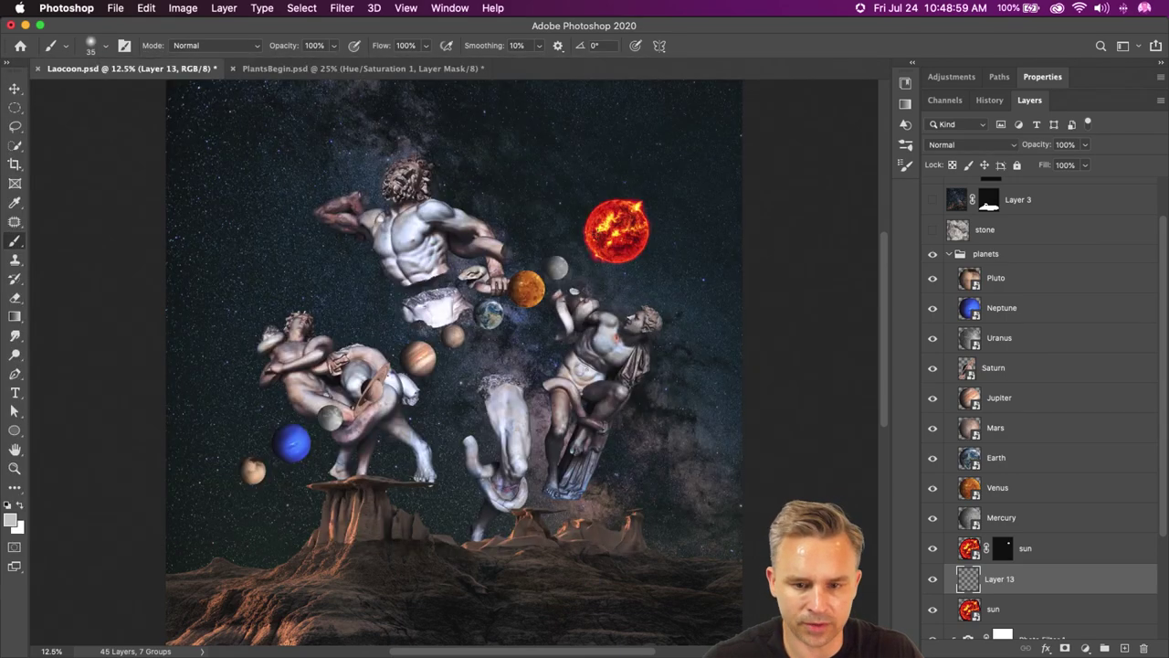
- Paint an orange glow behind the sun with a 1200 px brush, using a color sampled from the sun
{"action": "key", "text": "bracketright"}
{"action": "key", "text": "bracketright"}
{"action": "key", "text": "bracketright"}
{"action": "key", "text": "bracketright"}
{"action": "key", "text": "bracketright"}
{"action": "key", "text": "bracketright"}
{"action": "key", "text": "bracketright"}
{"action": "key", "text": "bracketright"}
{"action": "key", "text": "bracketright"}
{"action": "key", "text": "bracketright"}
{"action": "scroll", "coordinate": [338, 391], "scroll_direction": "left", "scroll_amount": 5}
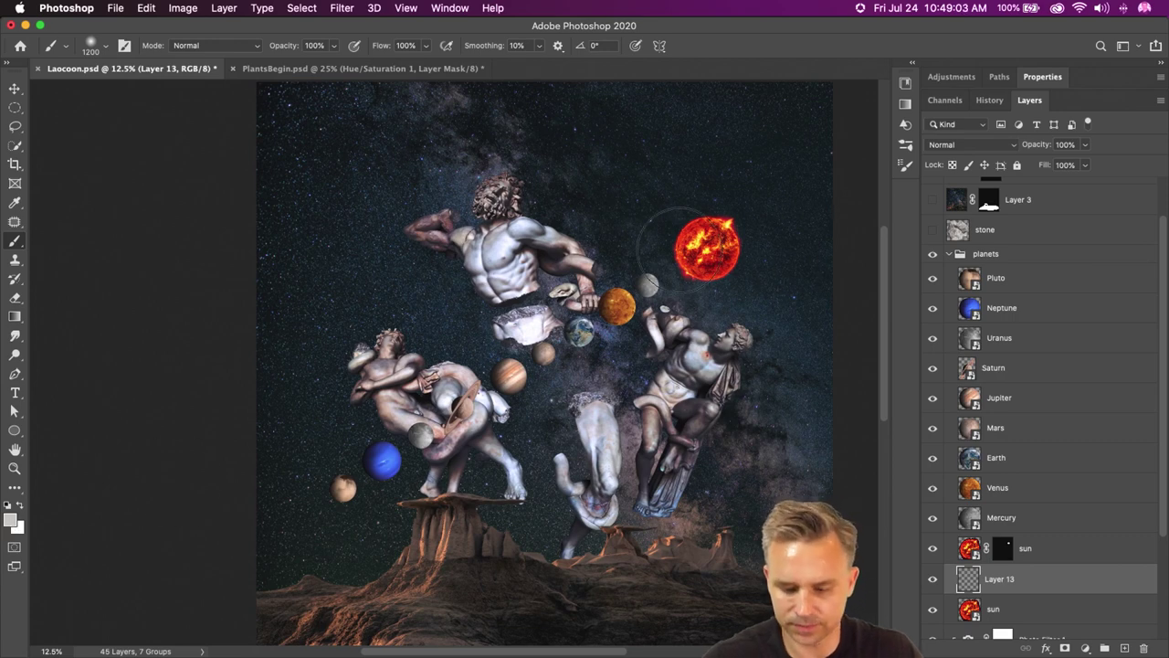
{"action": "left_click", "coordinate": [700, 236], "text": "alt"}
{"action": "scroll", "coordinate": [699, 235], "scroll_direction": "left", "scroll_amount": 1}
{"action": "left_click", "coordinate": [703, 239], "text": "alt"}
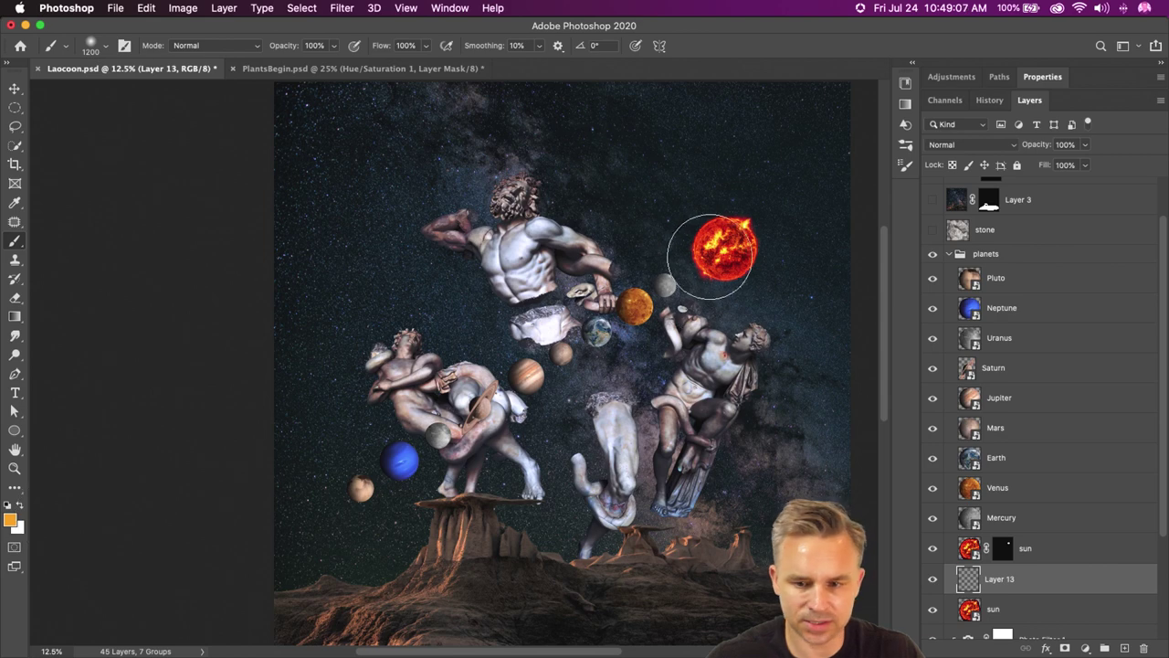
{"action": "left_click", "coordinate": [726, 243]}
{"action": "scroll", "coordinate": [639, 407], "scroll_direction": "right", "scroll_amount": 5}
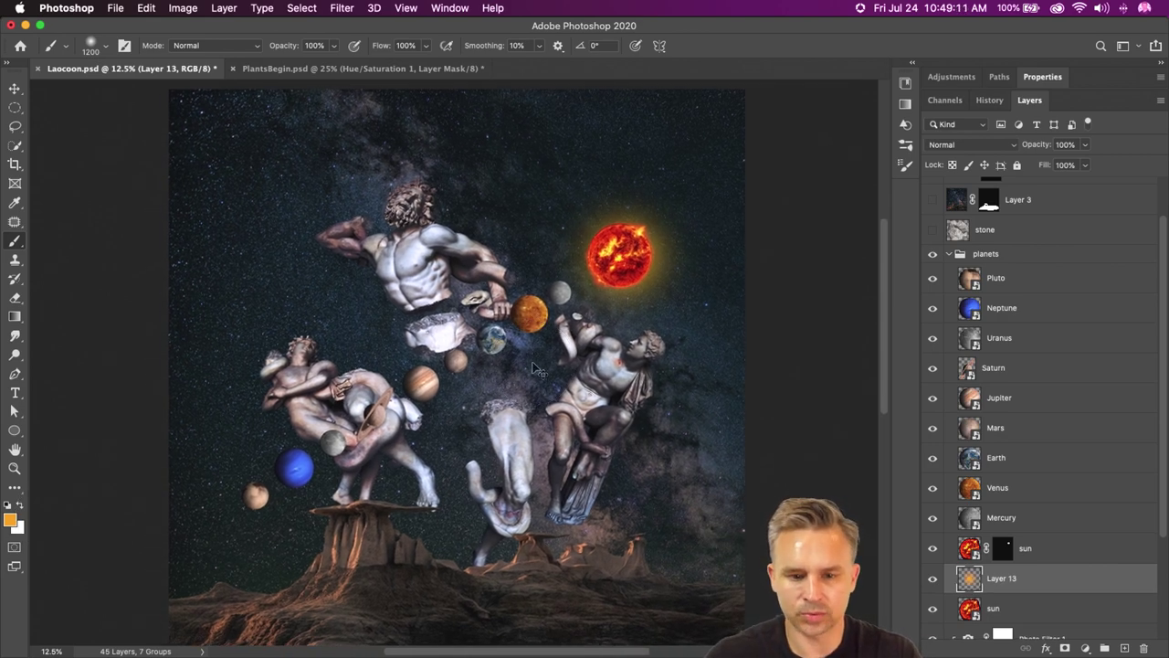
- Add another new layer above the glow and paint a wider orange halo around the sun with a 1900 px brush at 23% flow
{"action": "key", "text": "super+equal"}
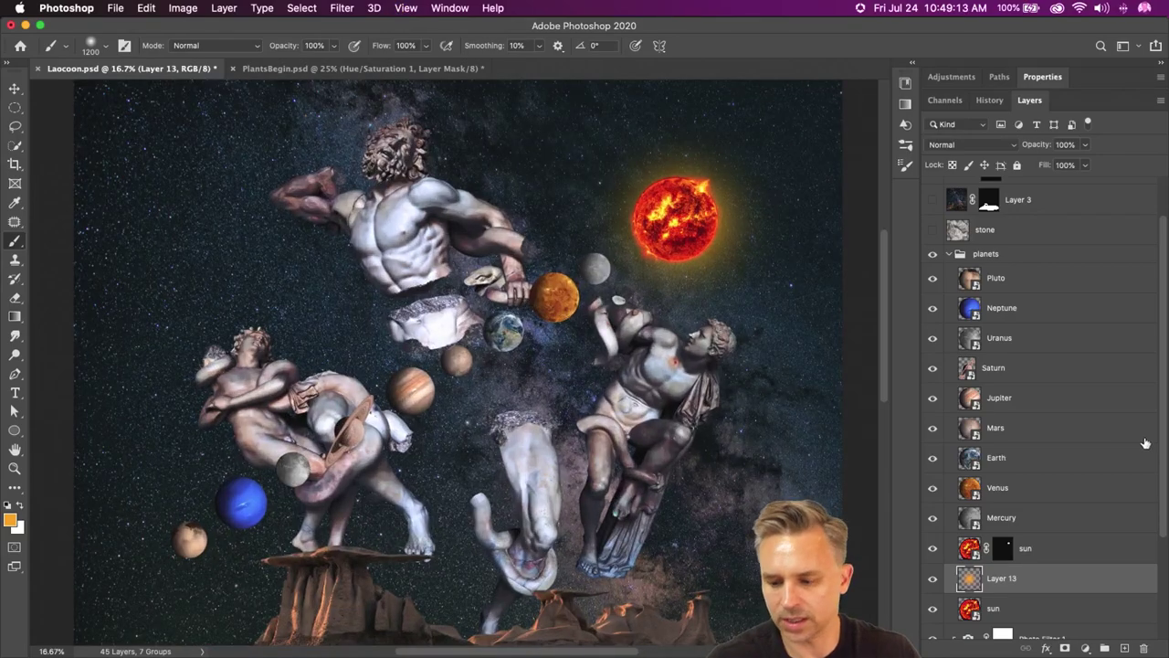
{"action": "left_click", "coordinate": [1126, 648]}
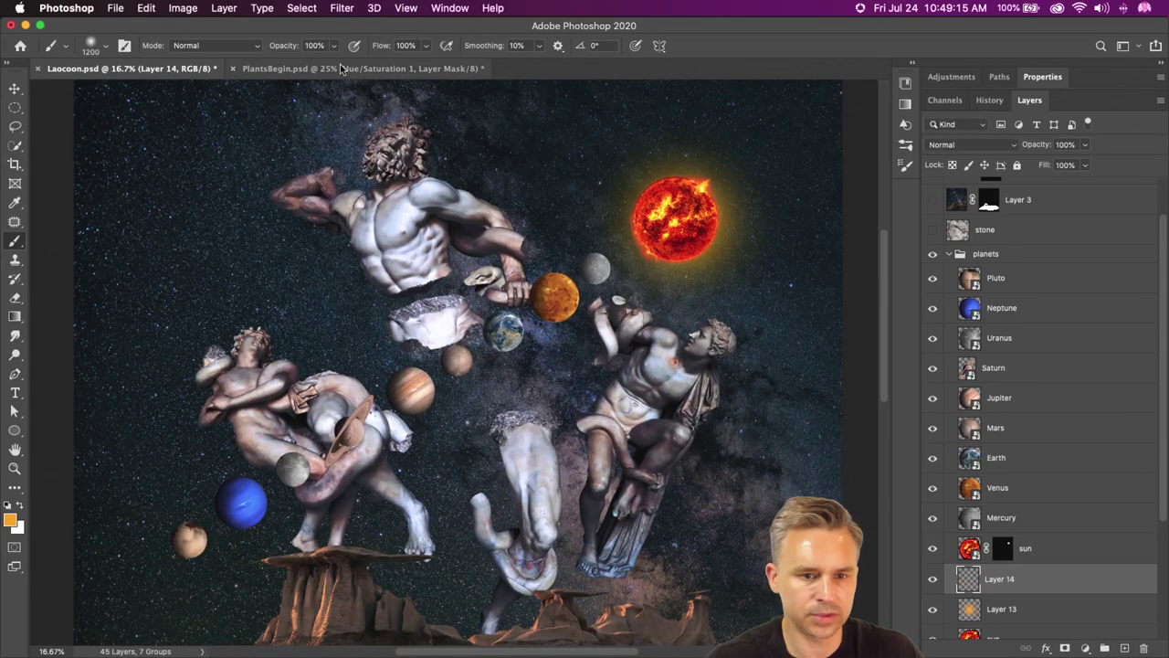
{"action": "left_click_drag", "start_coordinate": [383, 47], "coordinate": [326, 48]}
{"action": "mouse_move", "coordinate": [660, 213]}
{"action": "left_mouse_down"}
{"action": "mouse_move", "coordinate": [673, 210]}
{"action": "mouse_move", "coordinate": [674, 231]}
{"action": "mouse_move", "coordinate": [602, 284]}
{"action": "left_mouse_up"}
{"action": "key", "text": "bracketright"}
{"action": "key", "text": "bracketright"}
{"action": "key", "text": "bracketright"}
{"action": "key", "text": "bracketright"}
{"action": "key", "text": "bracketright"}
{"action": "key", "text": "bracketright"}
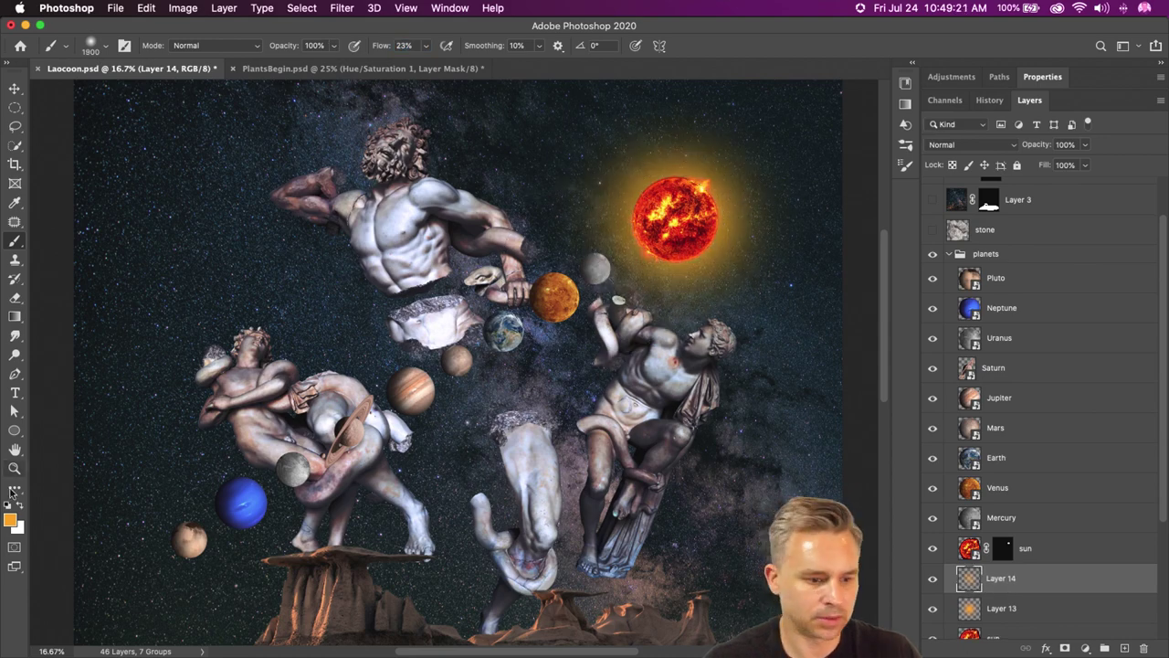
- Make white the foreground color, reduce the brush to 800 px and paint a lighter core into the halo behind the sun
{"action": "left_click", "coordinate": [19, 529]}
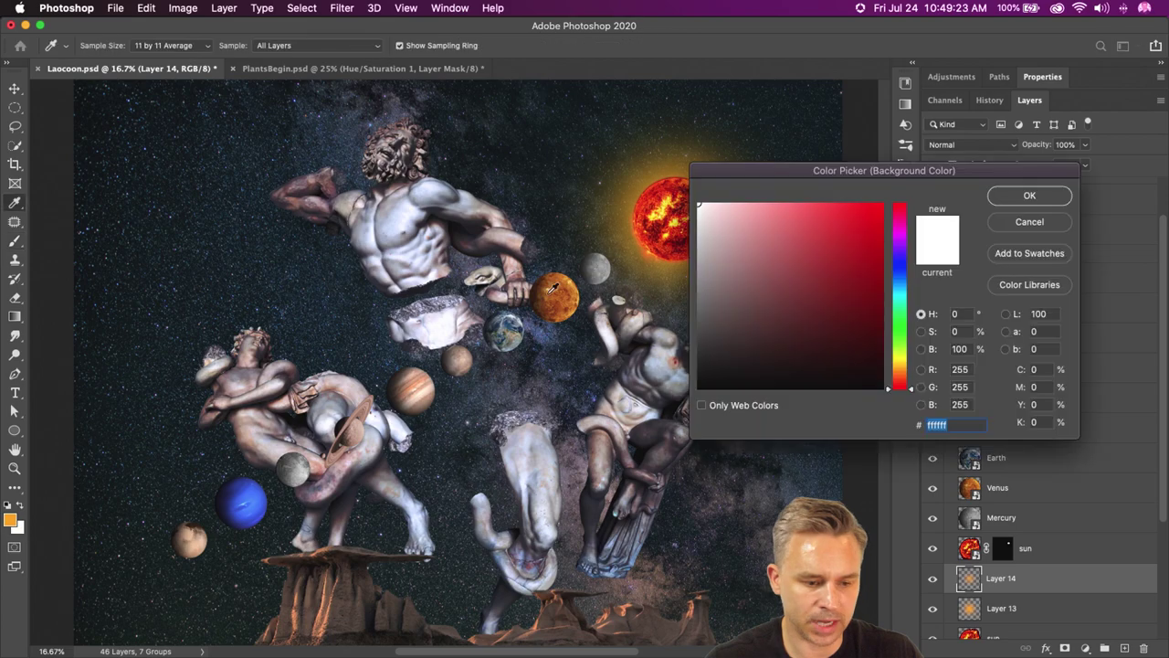
{"action": "left_click", "coordinate": [1006, 194]}
{"action": "left_click", "coordinate": [21, 509]}
{"action": "key", "text": "bracketleft"}
{"action": "key", "text": "bracketleft"}
{"action": "key", "text": "bracketleft"}
{"action": "key", "text": "bracketleft"}
{"action": "key", "text": "bracketleft"}
{"action": "key", "text": "bracketleft"}
{"action": "key", "text": "bracketleft"}
{"action": "key", "text": "bracketleft"}
{"action": "key", "text": "bracketleft"}
{"action": "key", "text": "bracketleft"}
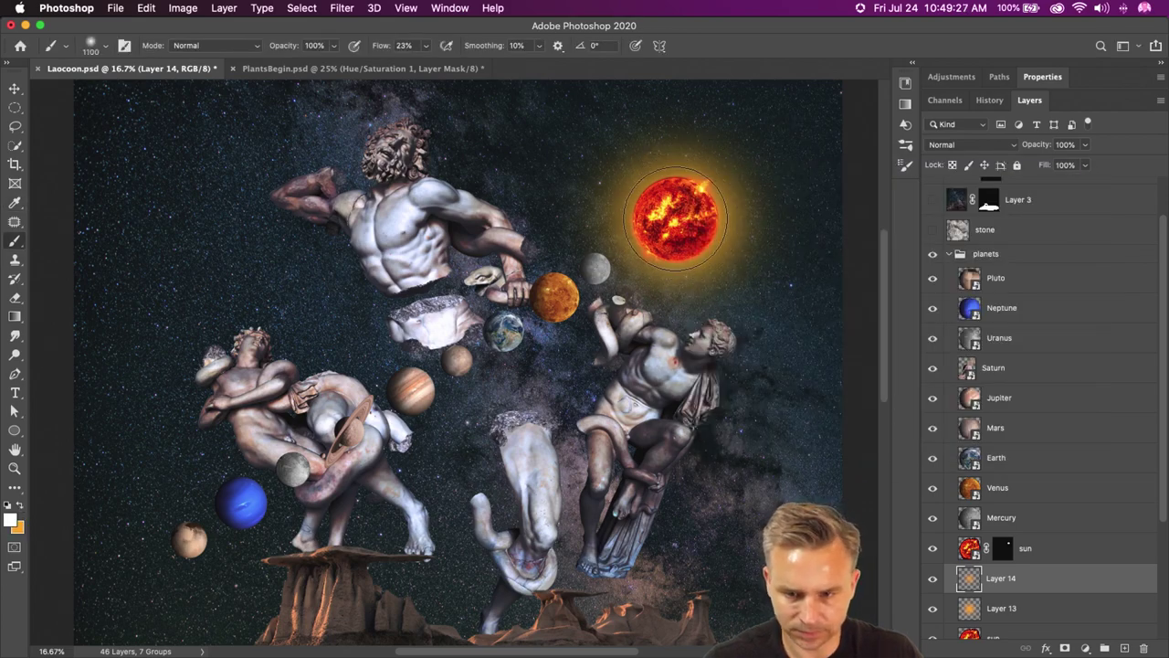
{"action": "left_click", "coordinate": [675, 219]}
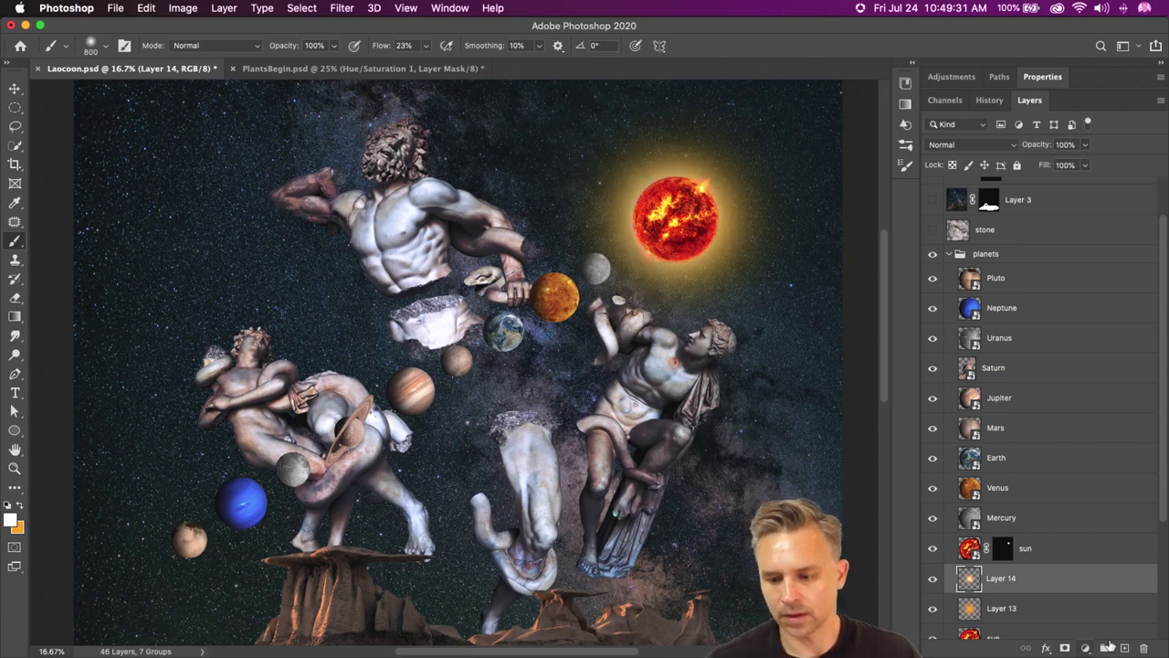
- Reposition the light halo layer behind the sun, checking it against the orange glow layer beneath, and duplicate the halo layer
{"action": "left_click", "coordinate": [14, 88]}
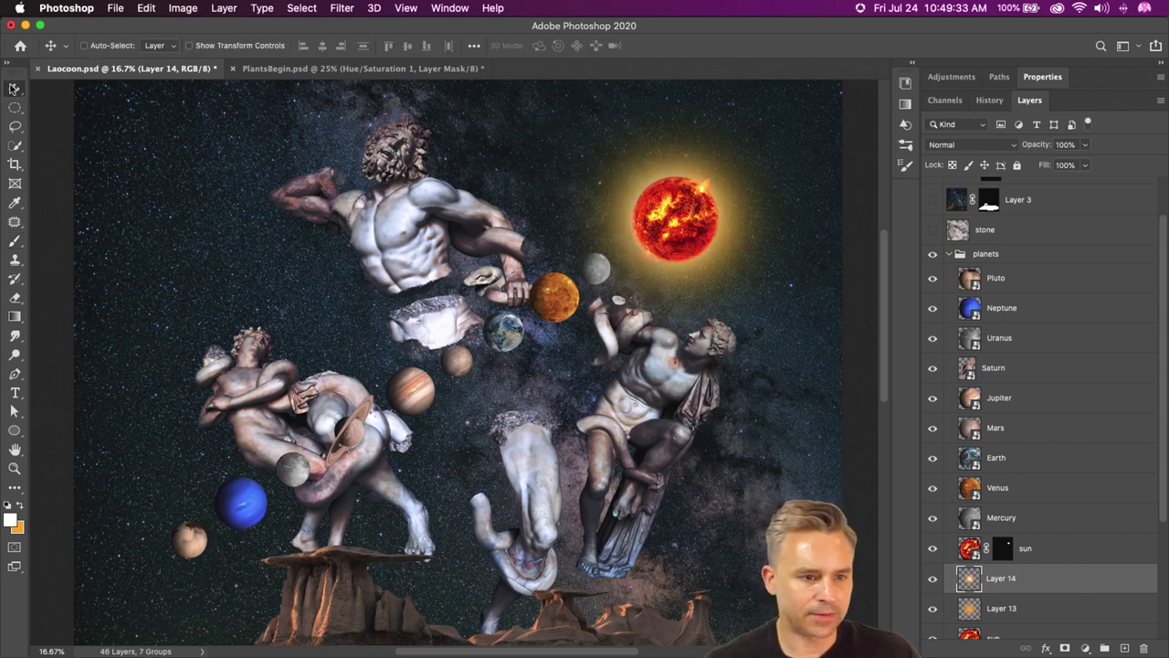
{"action": "mouse_move", "coordinate": [643, 245]}
{"action": "left_mouse_down"}
{"action": "mouse_move", "coordinate": [461, 361]}
{"action": "mouse_move", "coordinate": [393, 247]}
{"action": "mouse_move", "coordinate": [504, 281]}
{"action": "mouse_move", "coordinate": [548, 240]}
{"action": "mouse_move", "coordinate": [639, 264]}
{"action": "left_mouse_up"}
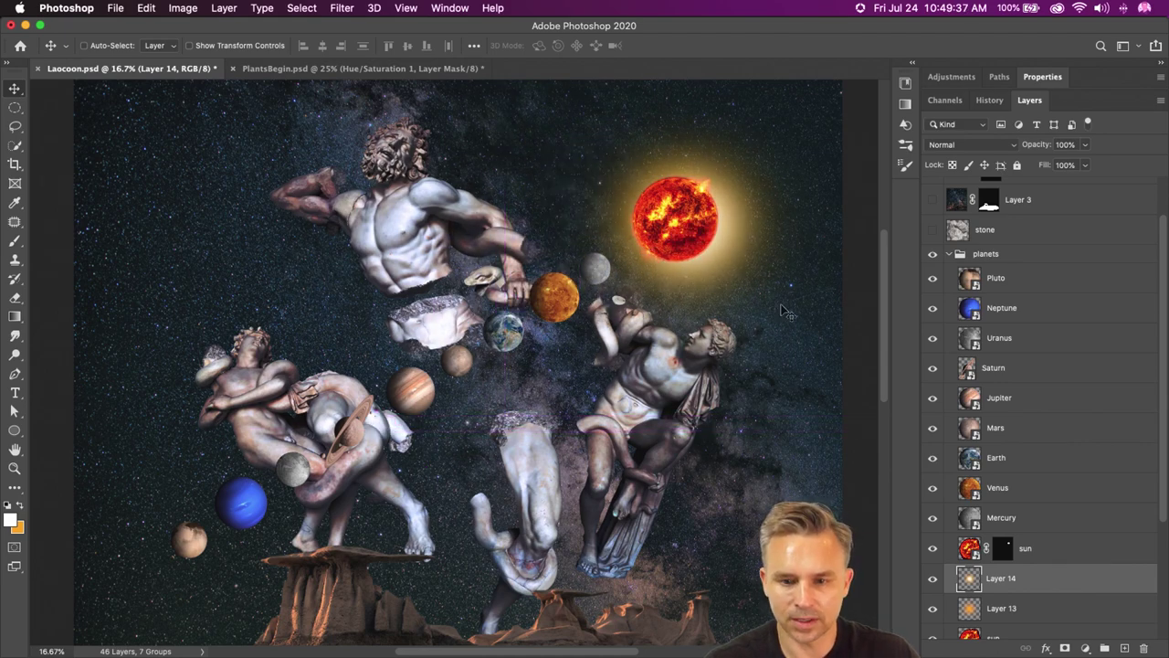
{"action": "left_click", "coordinate": [931, 609]}
{"action": "left_click", "coordinate": [932, 609]}
{"action": "left_click_drag", "start_coordinate": [673, 286], "coordinate": [723, 303]}
{"action": "key", "text": "super+j"}
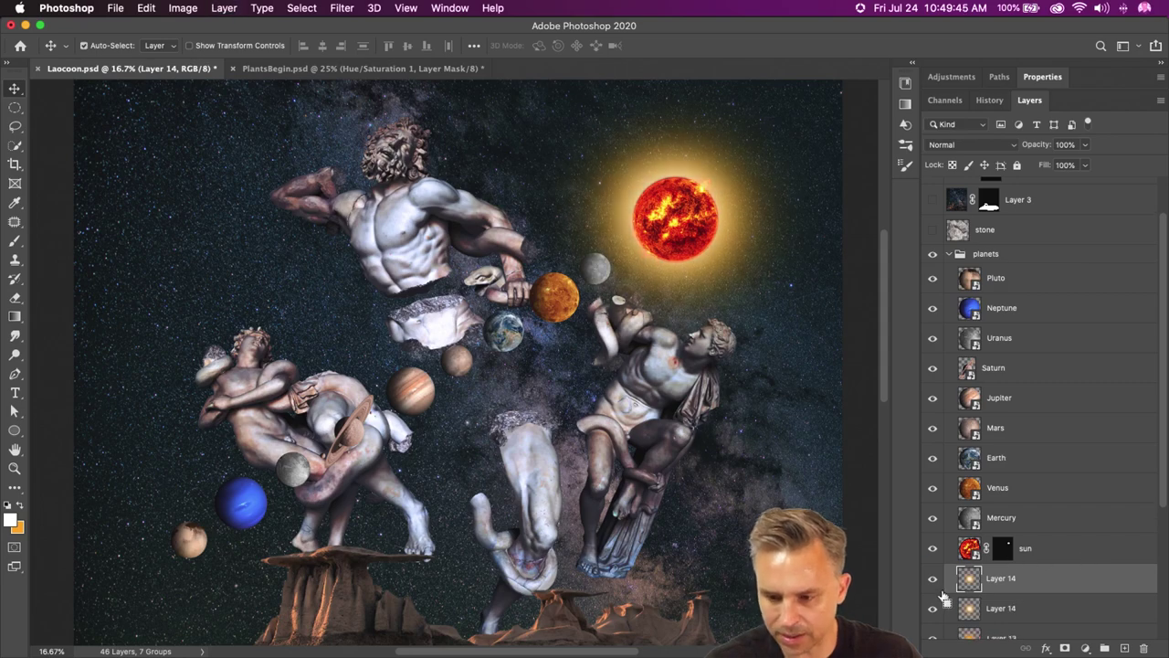
- Hide the lower Layer 14 and set the blend mode of the upper Layer 14 to Overlay
{"action": "left_click", "coordinate": [931, 607]}
{"action": "left_click", "coordinate": [958, 146]}
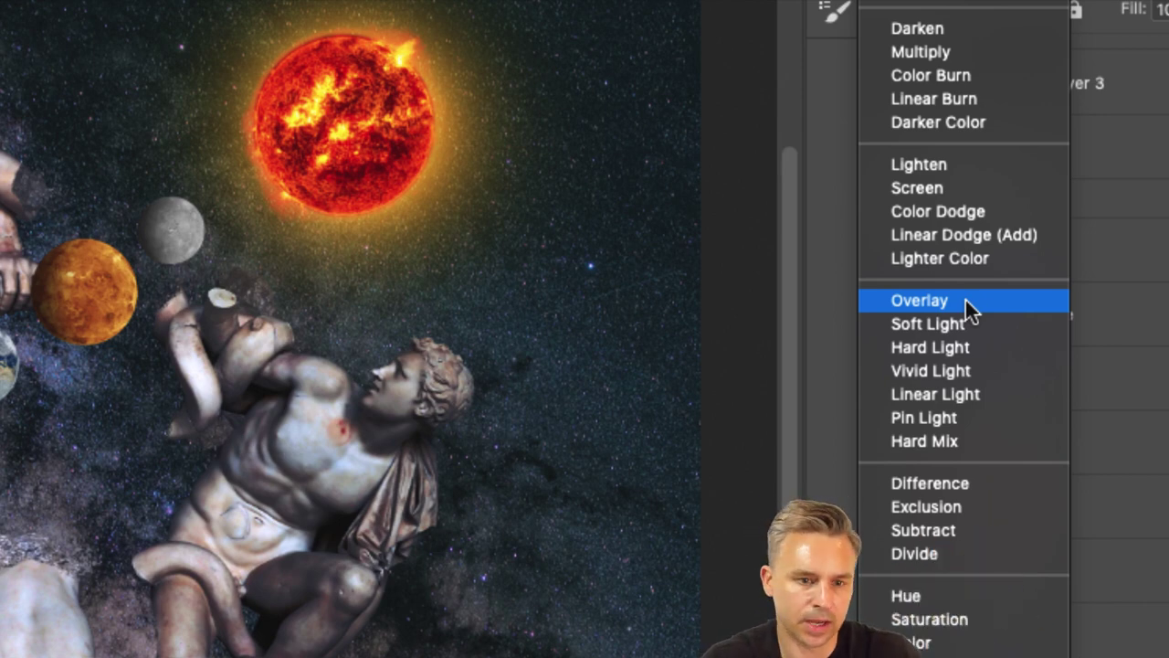
{"action": "left_click", "coordinate": [965, 300]}
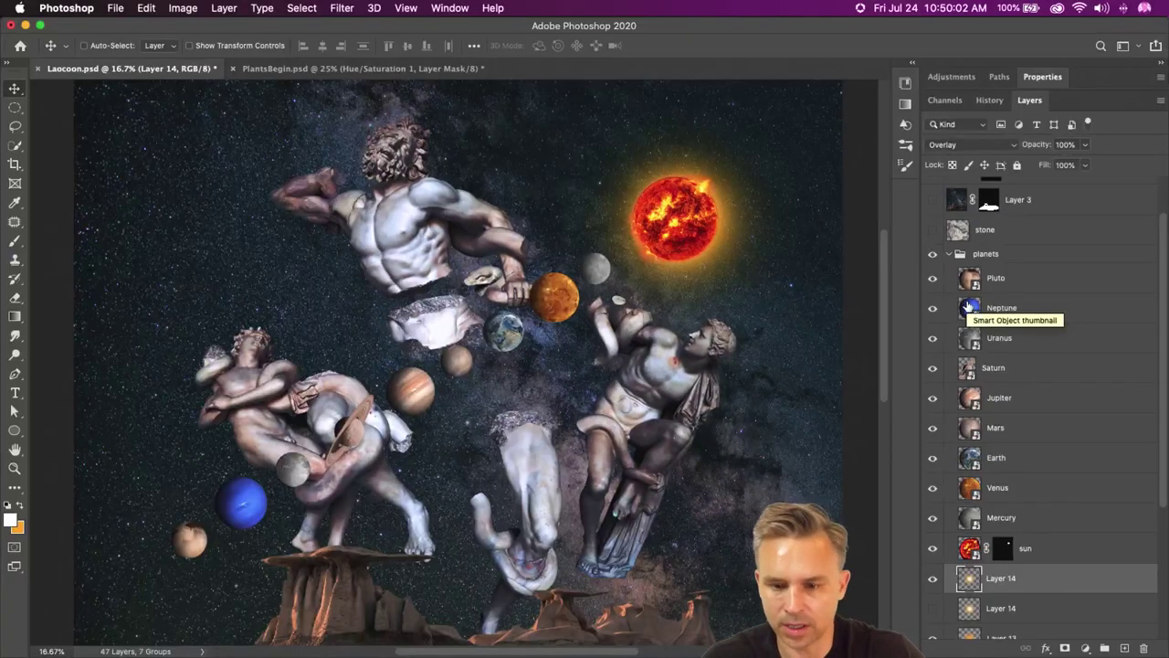
- Scale the upper Layer 14 halo up from its center to about 181% with Free Transform
{"action": "key", "text": "super+t"}
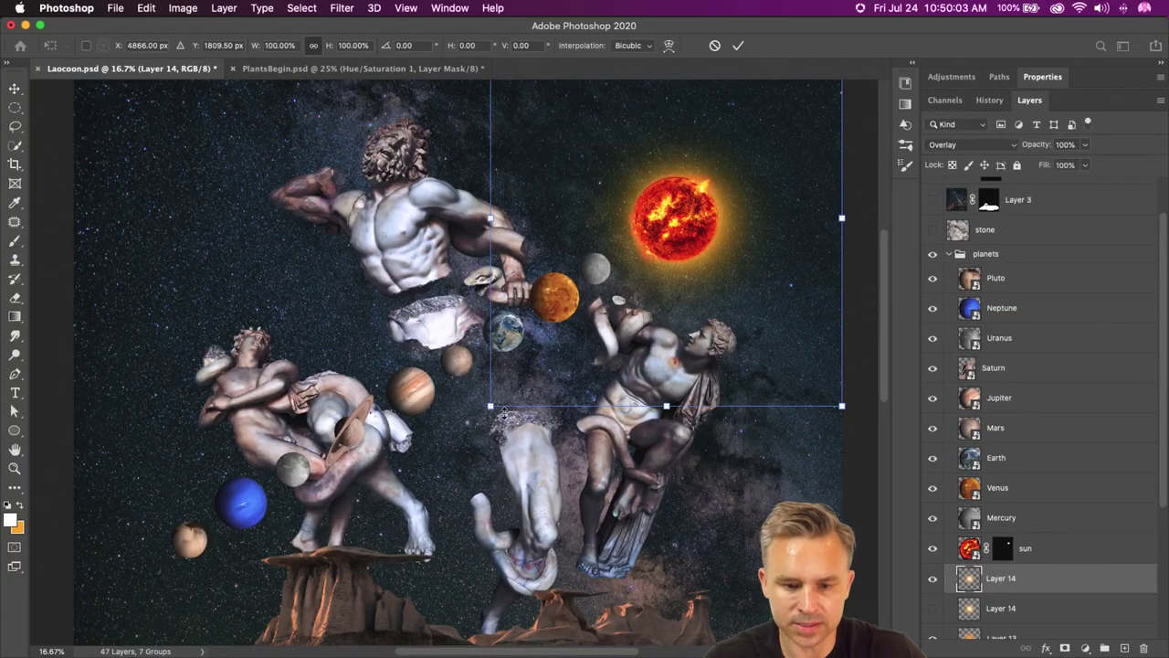
{"action": "left_click_drag", "start_coordinate": [490, 406], "coordinate": [413, 431]}
{"action": "left_click_drag", "start_coordinate": [355, 405], "coordinate": [297, 566]}
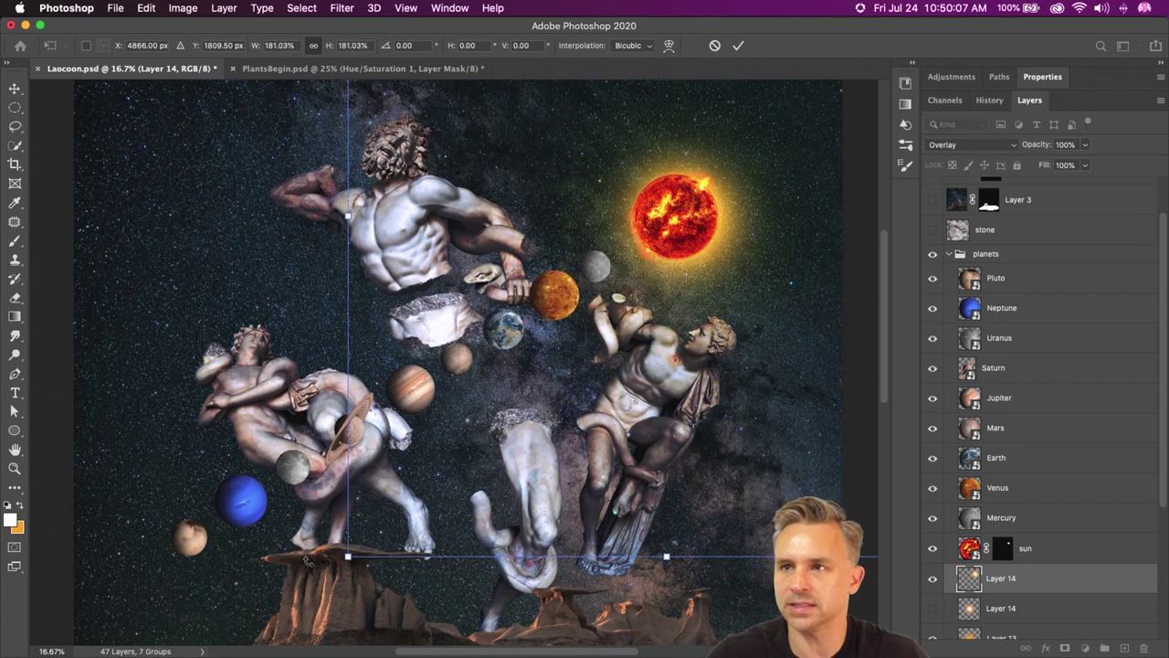
{"action": "key", "text": "Return"}
- Compare the halo around the sun in Normal and Overlay blend modes, leaving the layer on Overlay
{"action": "left_click_drag", "start_coordinate": [476, 332], "coordinate": [429, 372]}
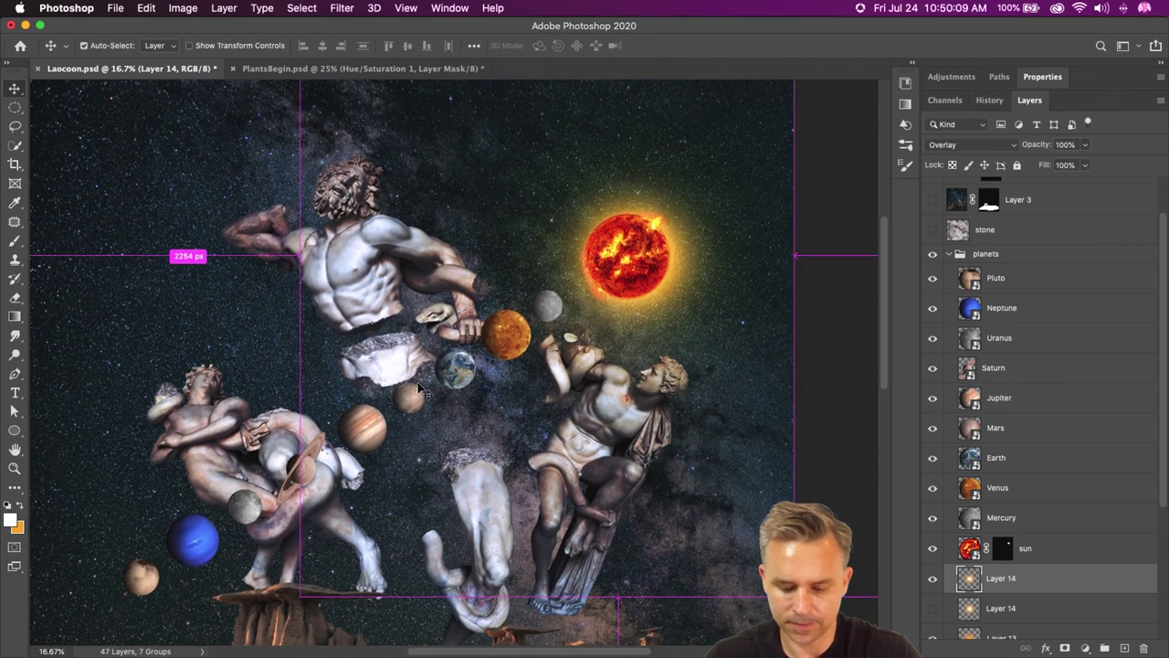
{"action": "key", "text": "super+equal"}
{"action": "left_click_drag", "start_coordinate": [623, 325], "coordinate": [520, 413]}
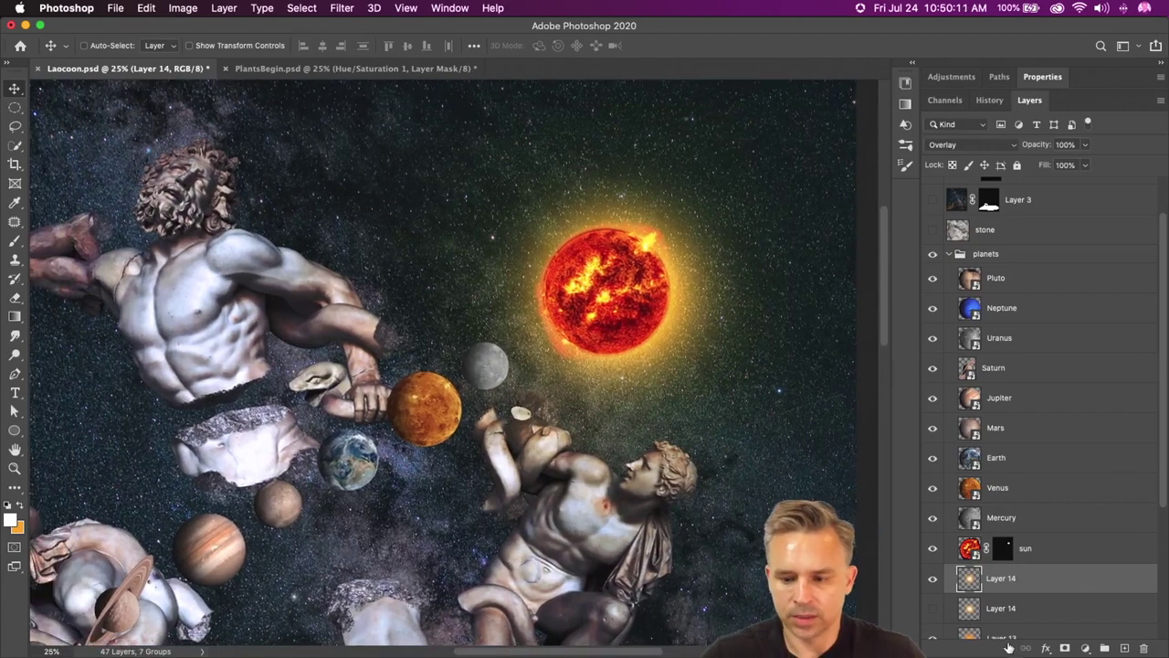
{"action": "left_click", "coordinate": [961, 146]}
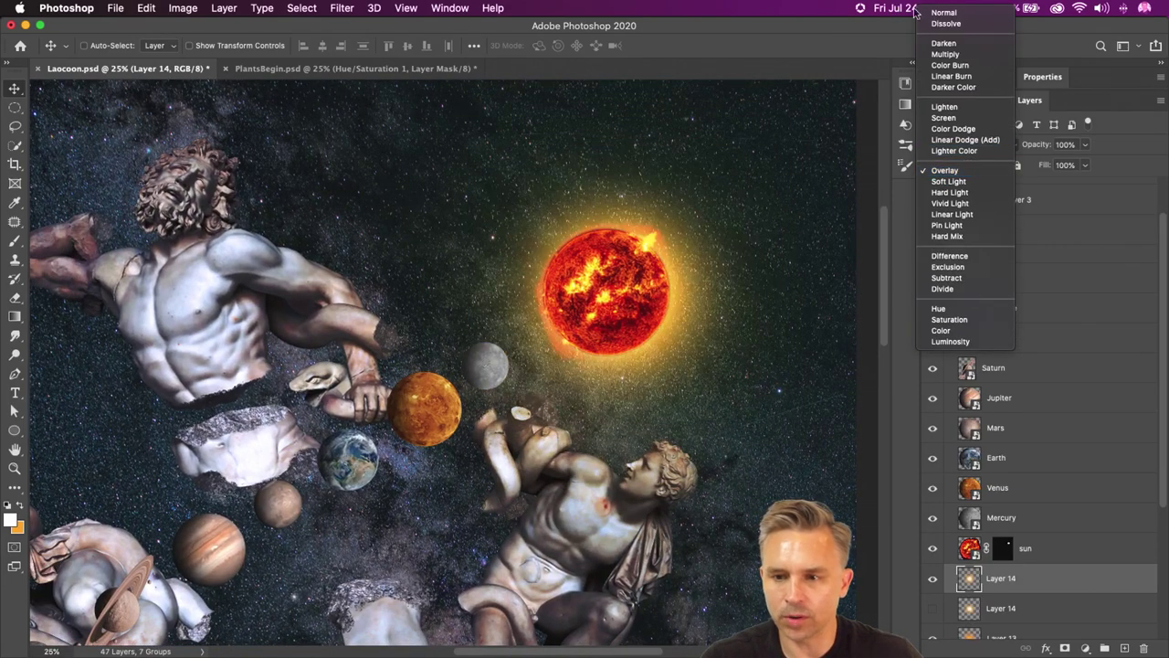
{"action": "left_click", "coordinate": [961, 13]}
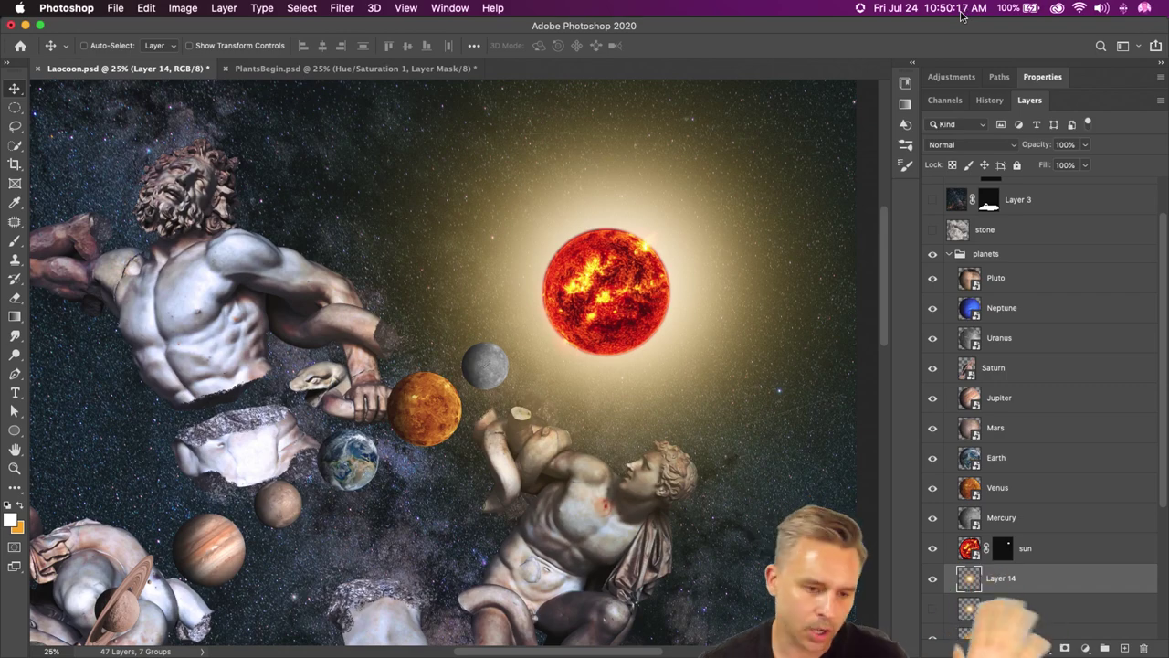
{"action": "left_click", "coordinate": [972, 146]}
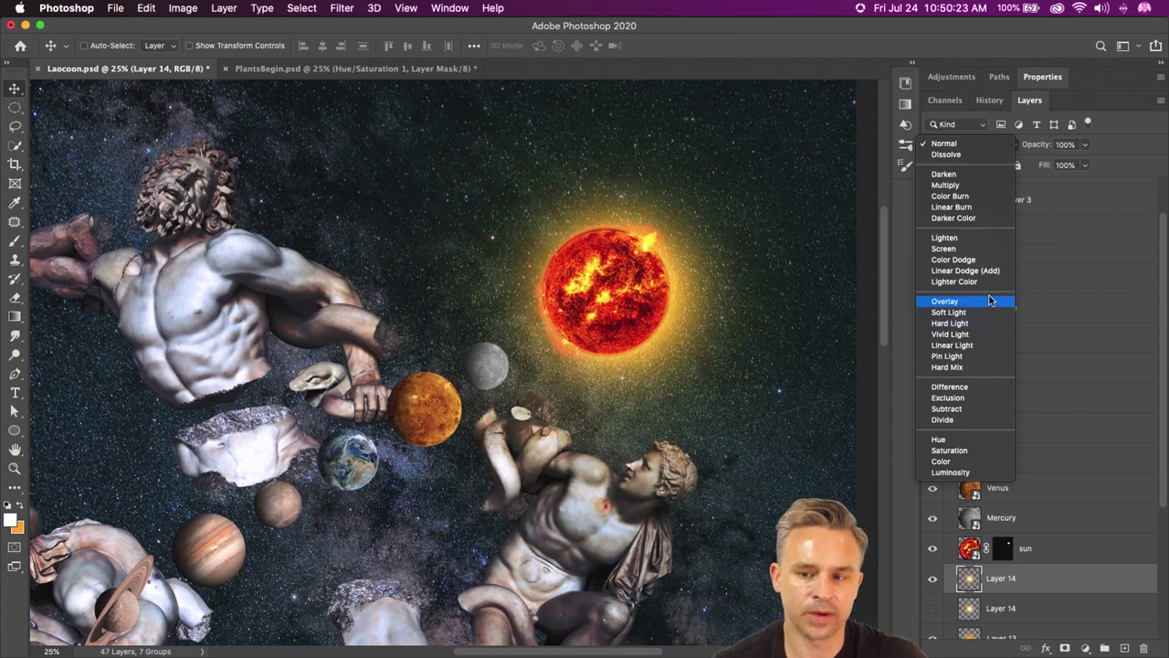
{"action": "left_click", "coordinate": [990, 301]}
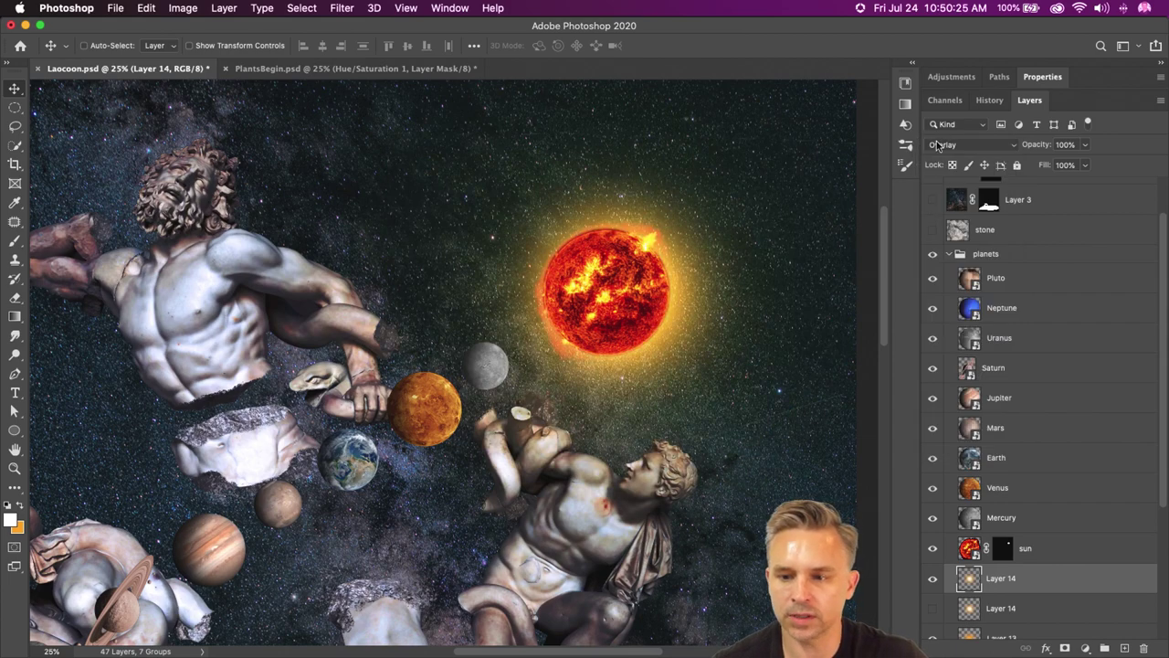
{"action": "left_click", "coordinate": [972, 146]}
{"action": "mouse_move", "coordinate": [925, 7]}
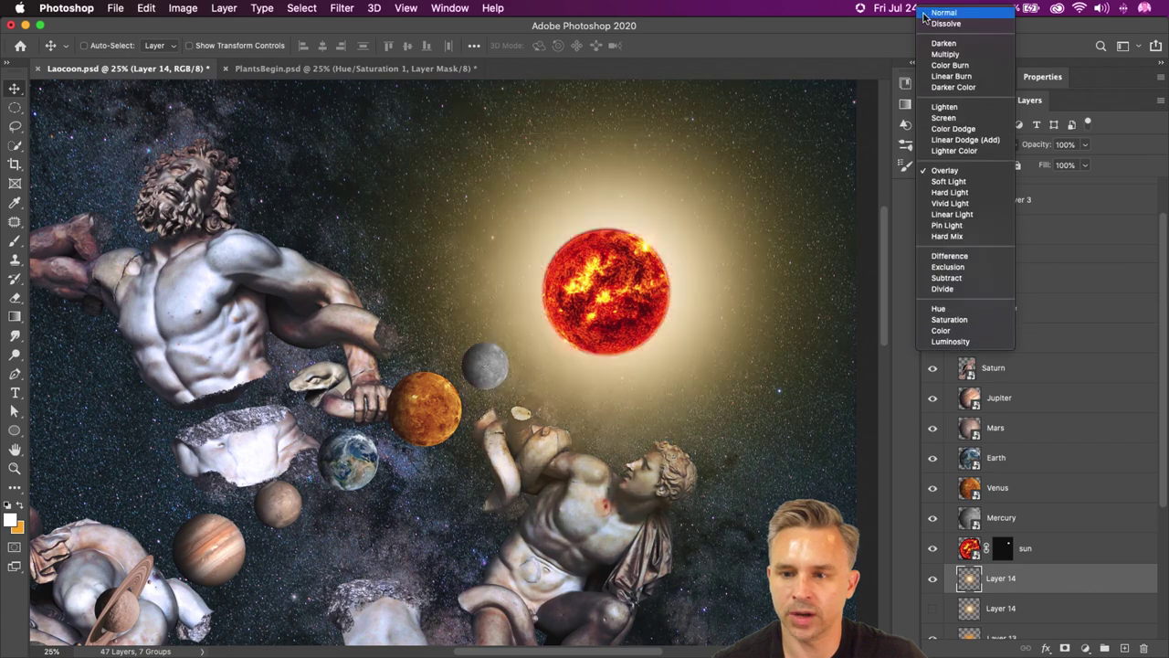
{"action": "left_click", "coordinate": [943, 171]}
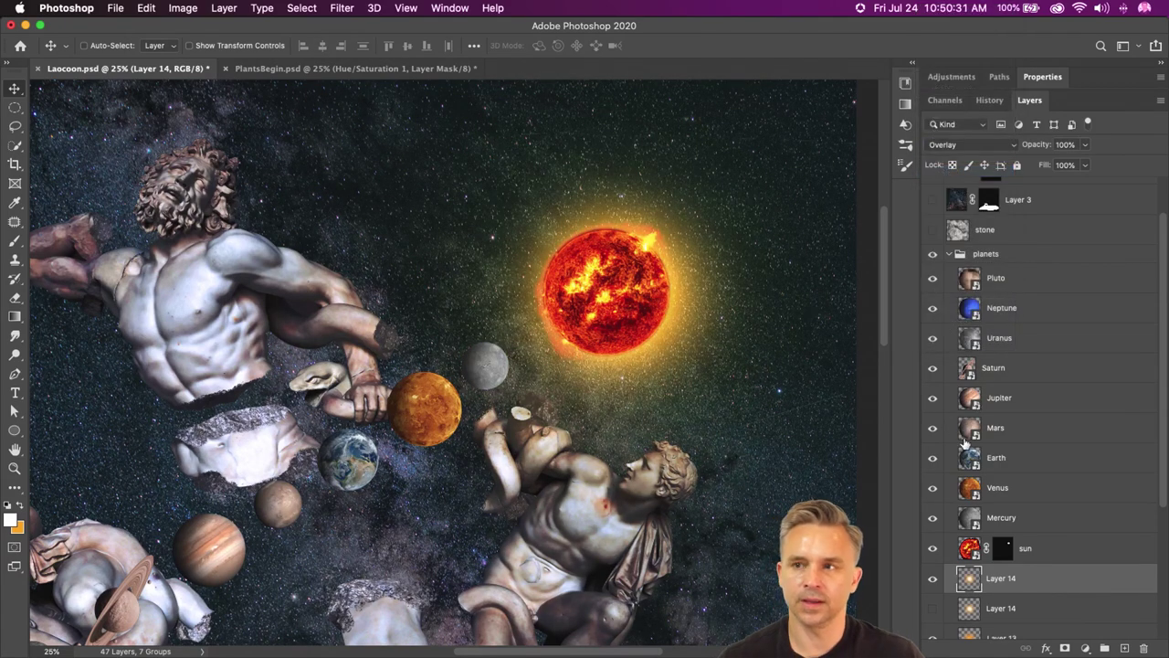
- Delete the hidden lower Layer 14 from the planets group and collapse the group
{"action": "scroll", "coordinate": [980, 582], "scroll_direction": "down", "scroll_amount": 3}
{"action": "left_click", "coordinate": [933, 547]}
{"action": "left_click", "coordinate": [933, 547]}
{"action": "left_click", "coordinate": [987, 549]}
{"action": "left_click_drag", "start_coordinate": [986, 548], "coordinate": [989, 476]}
{"action": "left_click_drag", "start_coordinate": [1002, 548], "coordinate": [1004, 563]}
{"action": "mouse_move", "coordinate": [1021, 519]}
{"action": "left_mouse_down"}
{"action": "mouse_move", "coordinate": [1096, 630]}
{"action": "mouse_move", "coordinate": [1143, 648]}
{"action": "left_mouse_up"}
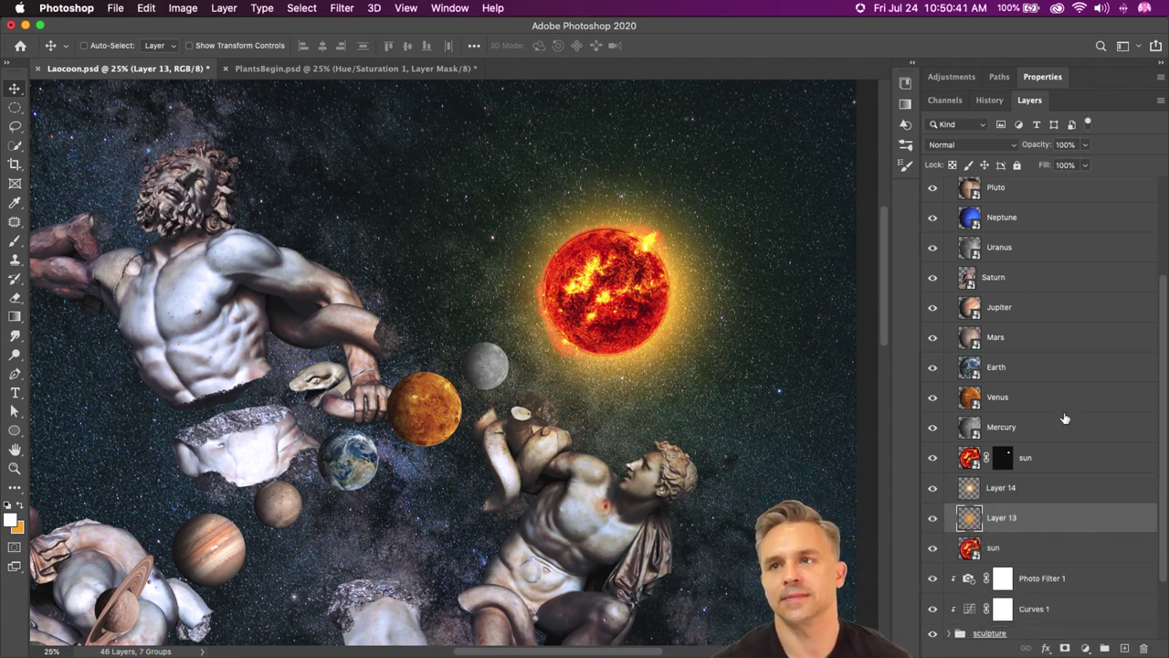
{"action": "scroll", "coordinate": [1028, 278], "scroll_direction": "up", "scroll_amount": 4}
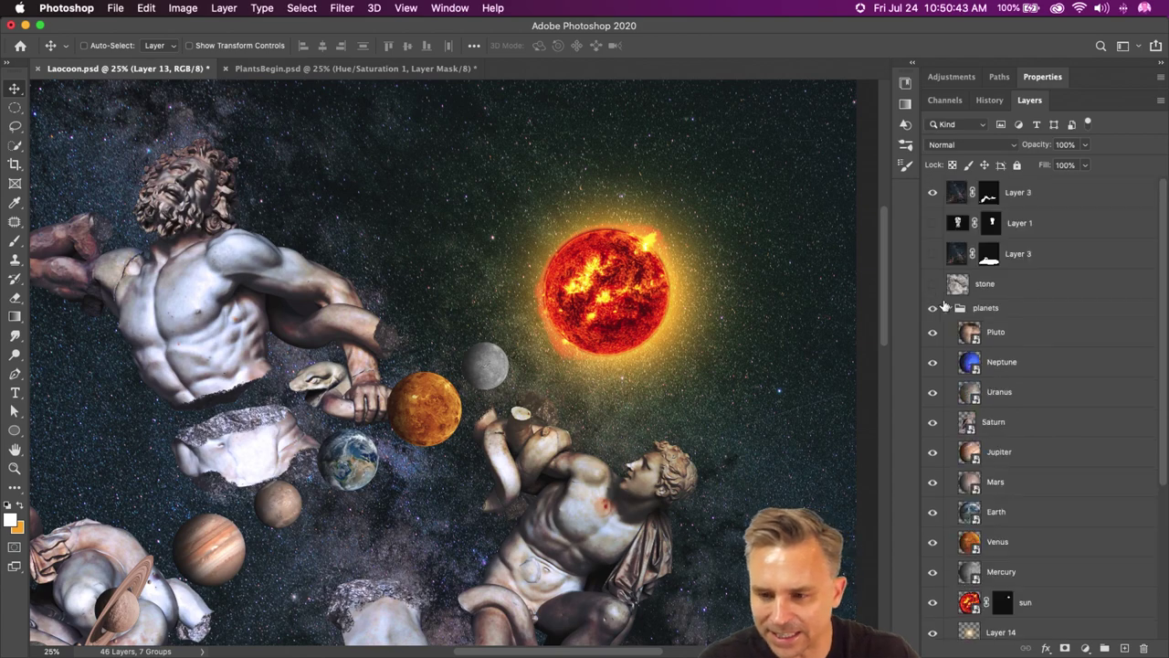
{"action": "left_click", "coordinate": [950, 308]}
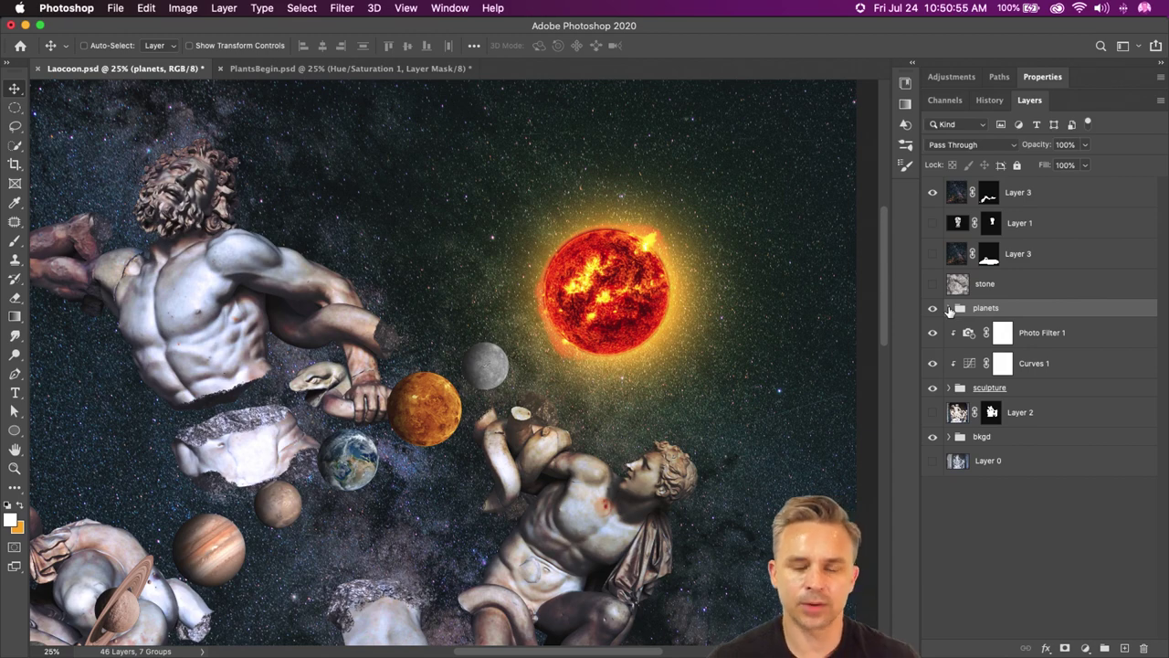
- Switch to the Creative Cloud app to view the list of libraries, reposition its window and return to Photoshop
{"action": "mouse_move", "coordinate": [170, 642]}
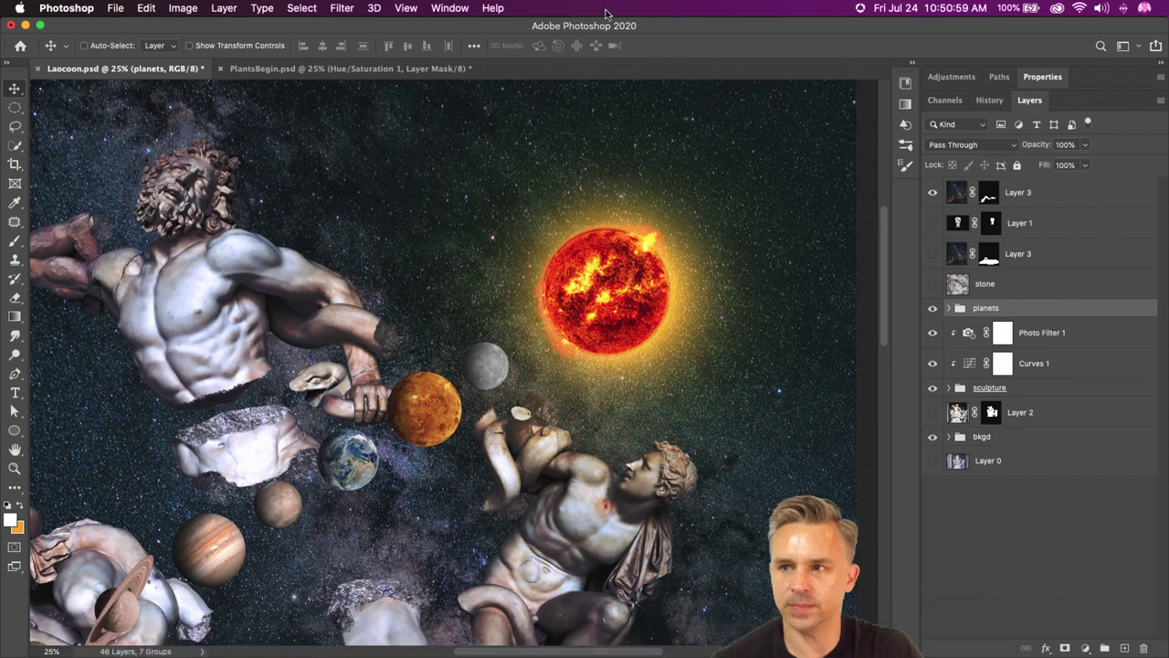
{"action": "left_click", "coordinate": [91, 639]}
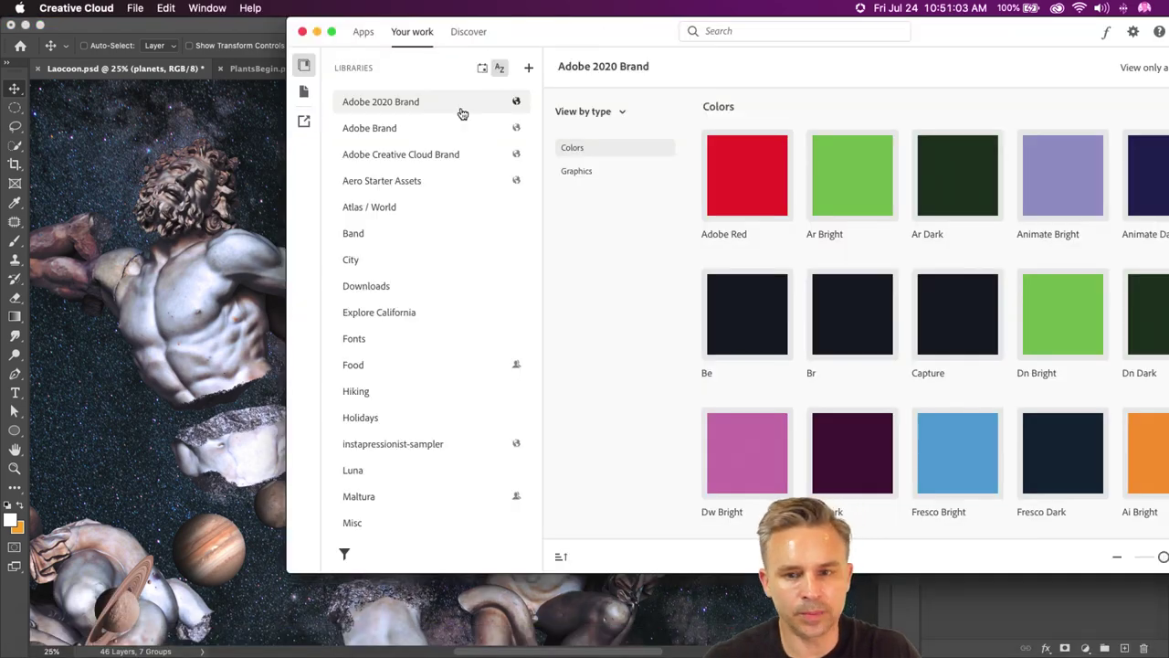
{"action": "left_click_drag", "start_coordinate": [514, 31], "coordinate": [231, 31]}
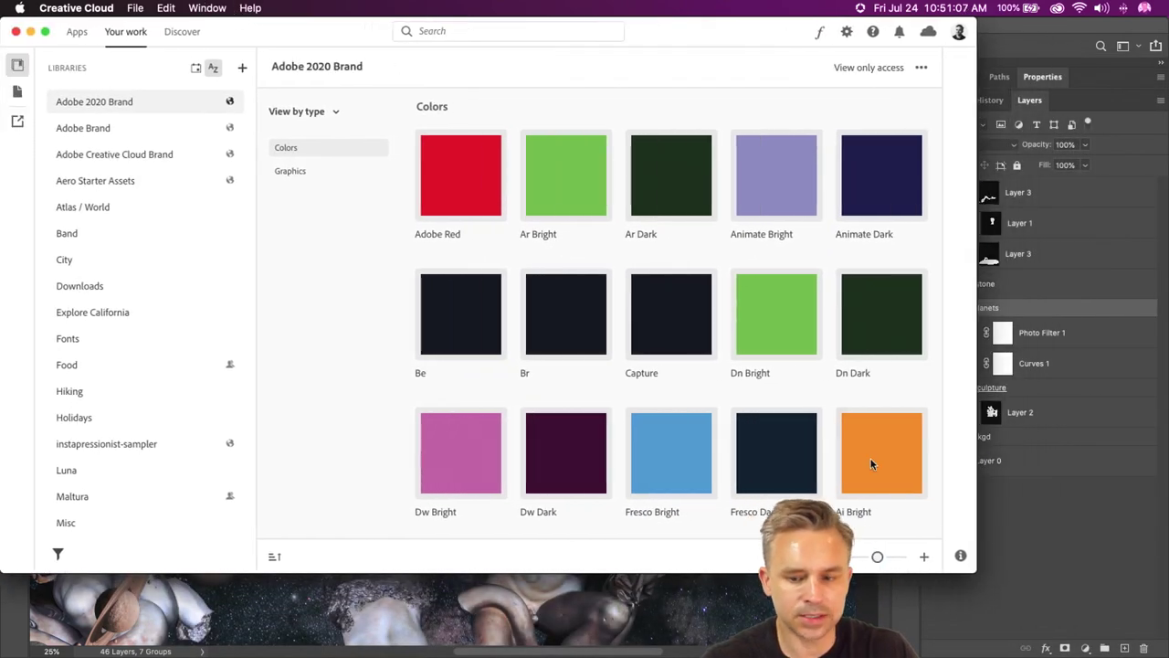
{"action": "key", "text": "super+h"}
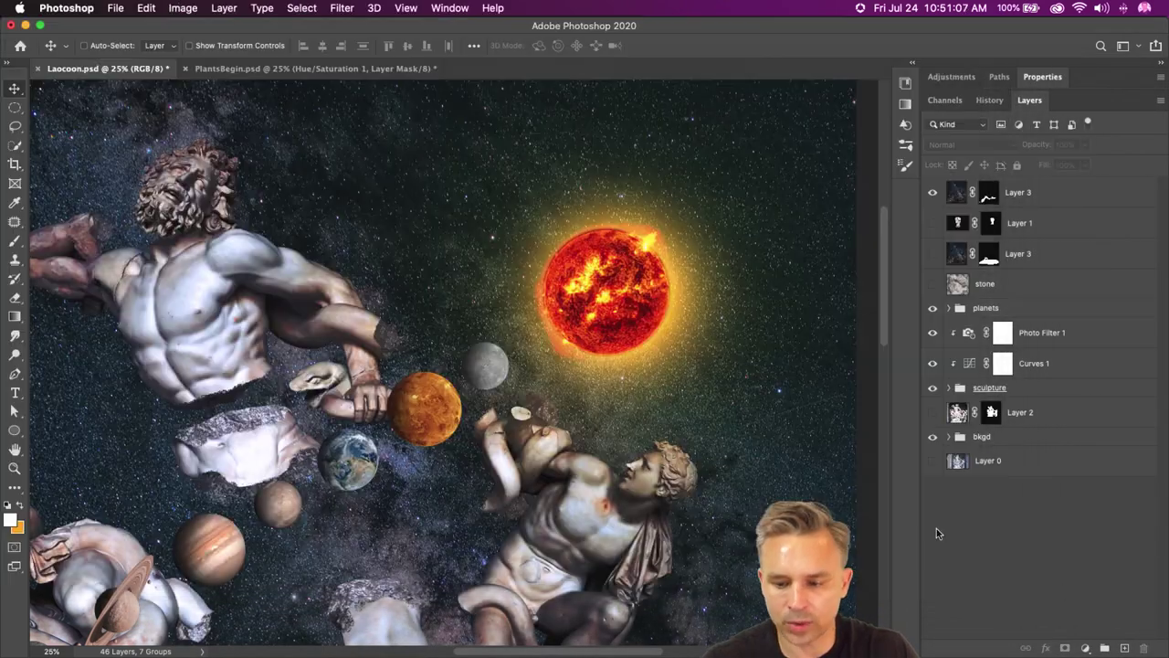
- Show the Nature library in Photoshop's expanded Libraries panel, widen the panel and browse the Insects, Flowers, Branches group
{"action": "left_click", "coordinate": [910, 67]}
{"action": "left_click", "coordinate": [661, 119]}
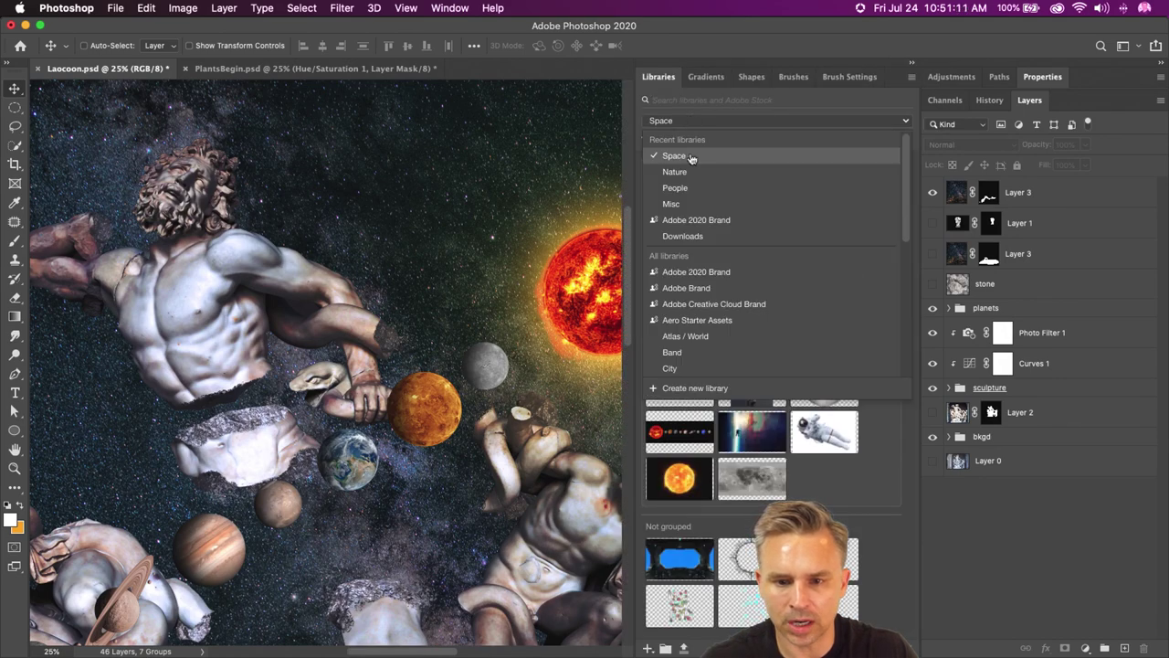
{"action": "left_click", "coordinate": [683, 172]}
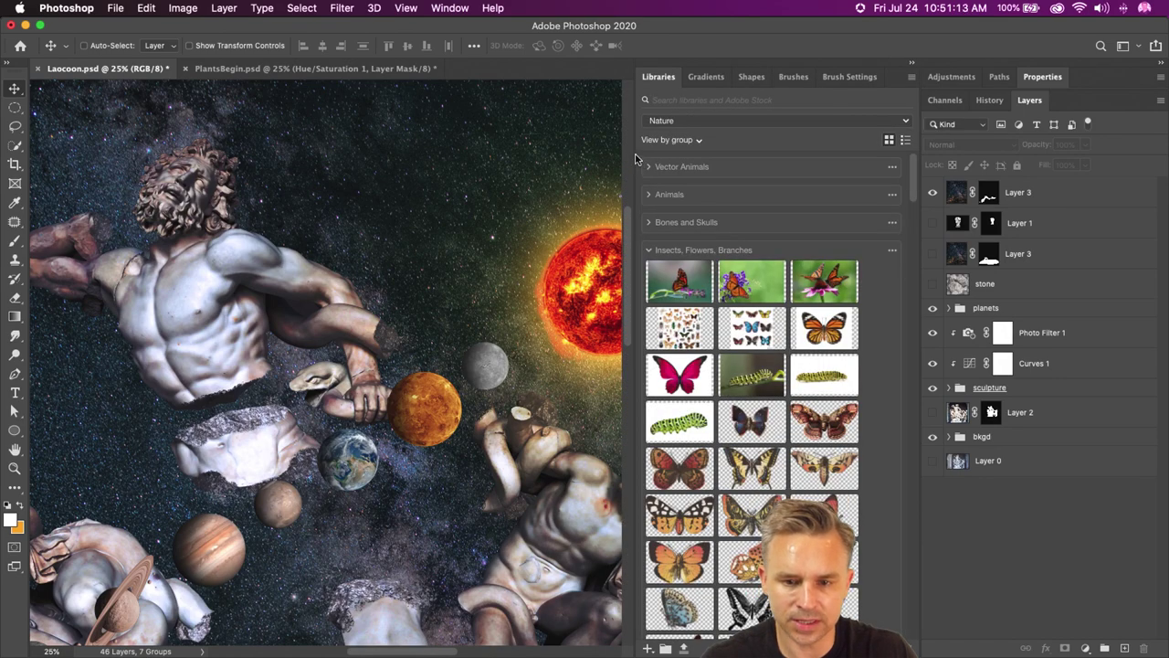
{"action": "left_click_drag", "start_coordinate": [344, 146], "coordinate": [220, 144]}
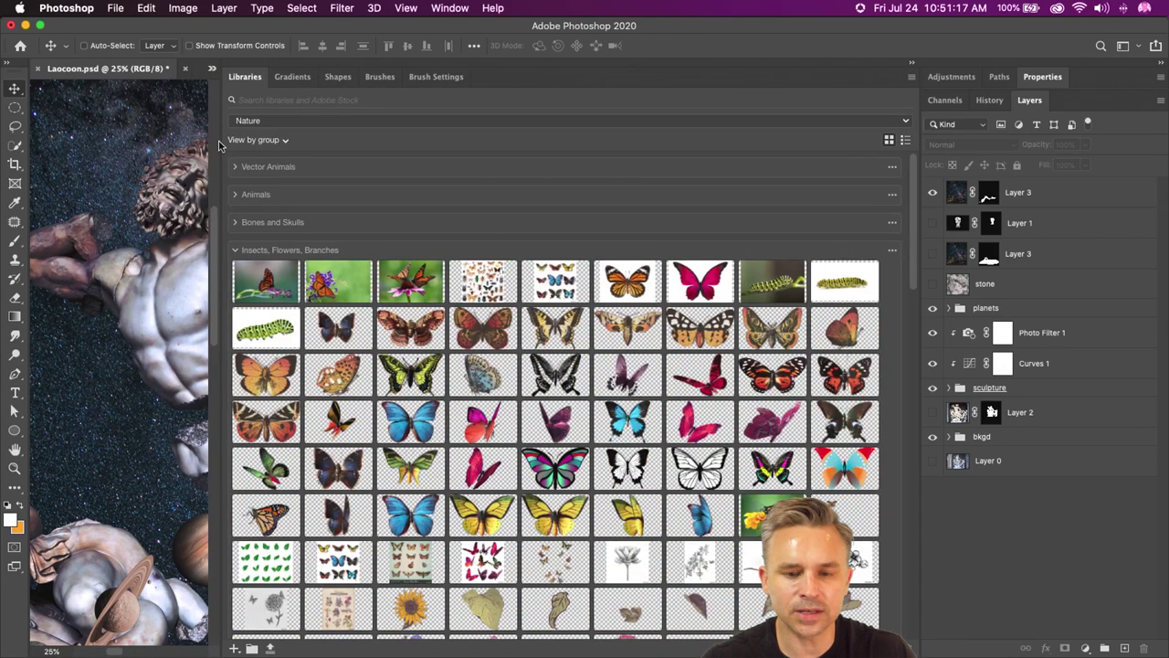
{"action": "scroll", "coordinate": [555, 479], "scroll_direction": "down", "scroll_amount": 3}
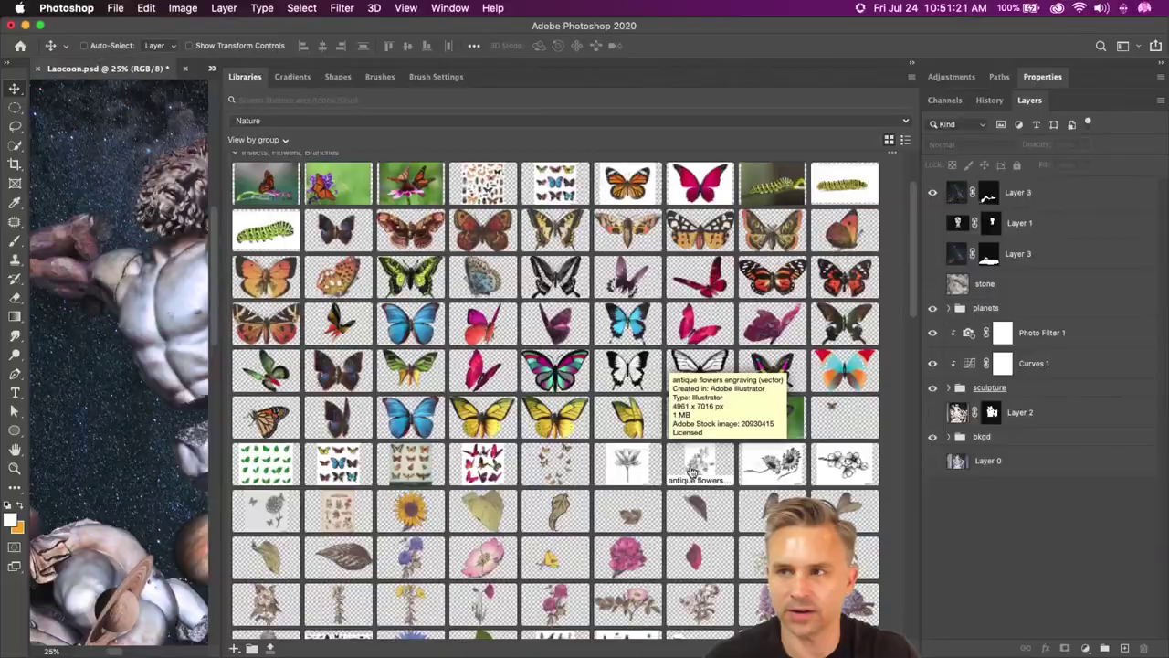
- Switch to the Creative Cloud app, open the Nature library in an enlarged window and arrange its assets by group
{"action": "left_click", "coordinate": [93, 637]}
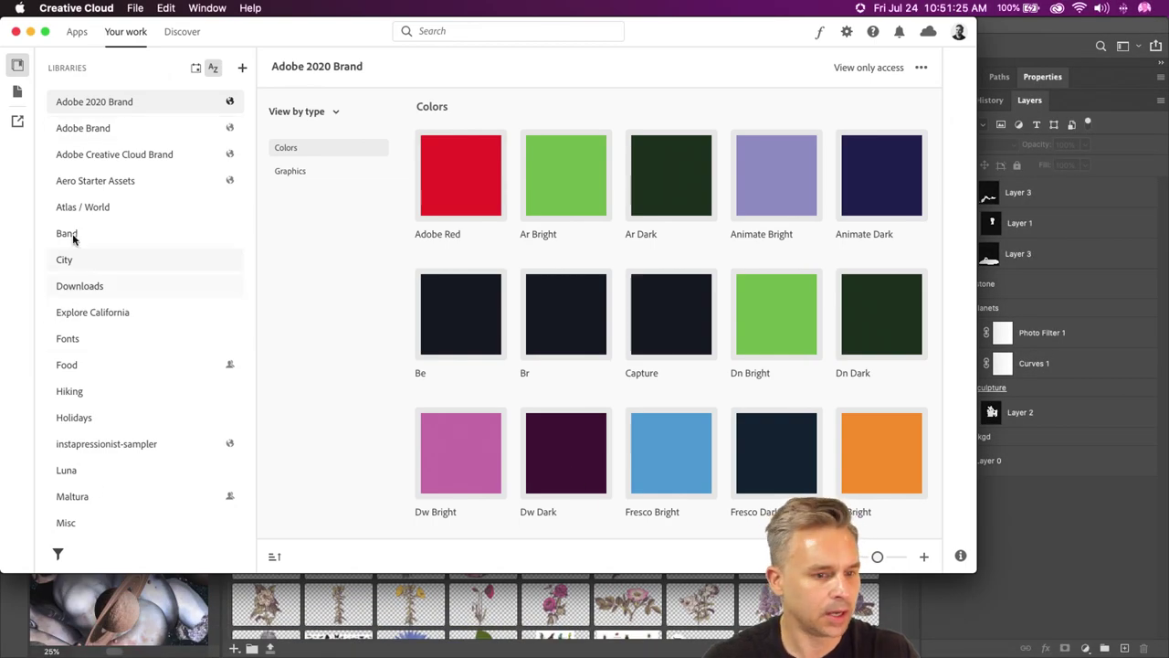
{"action": "scroll", "coordinate": [68, 238], "scroll_direction": "down", "scroll_amount": 5}
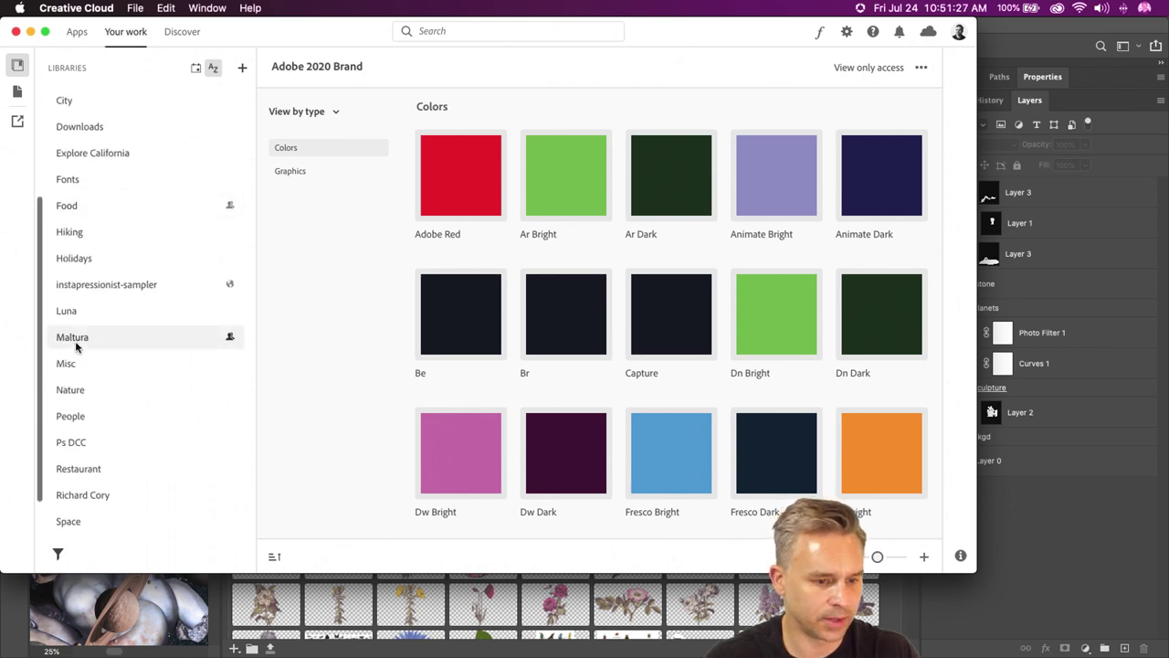
{"action": "left_click", "coordinate": [68, 393]}
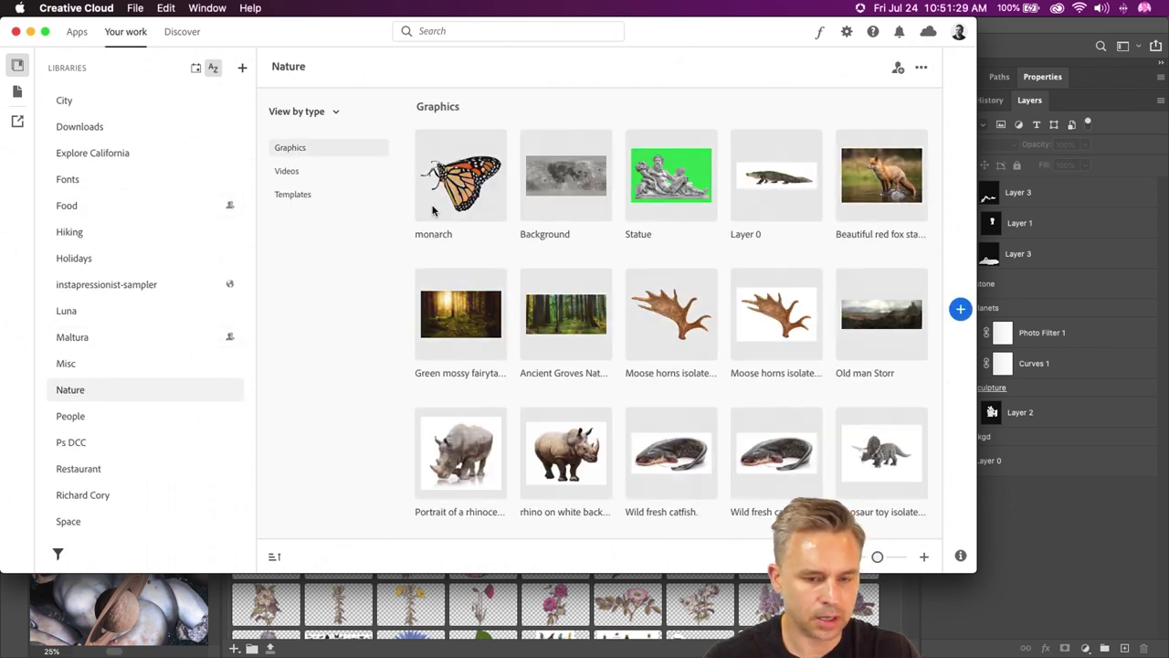
{"action": "left_click_drag", "start_coordinate": [972, 574], "coordinate": [1166, 652]}
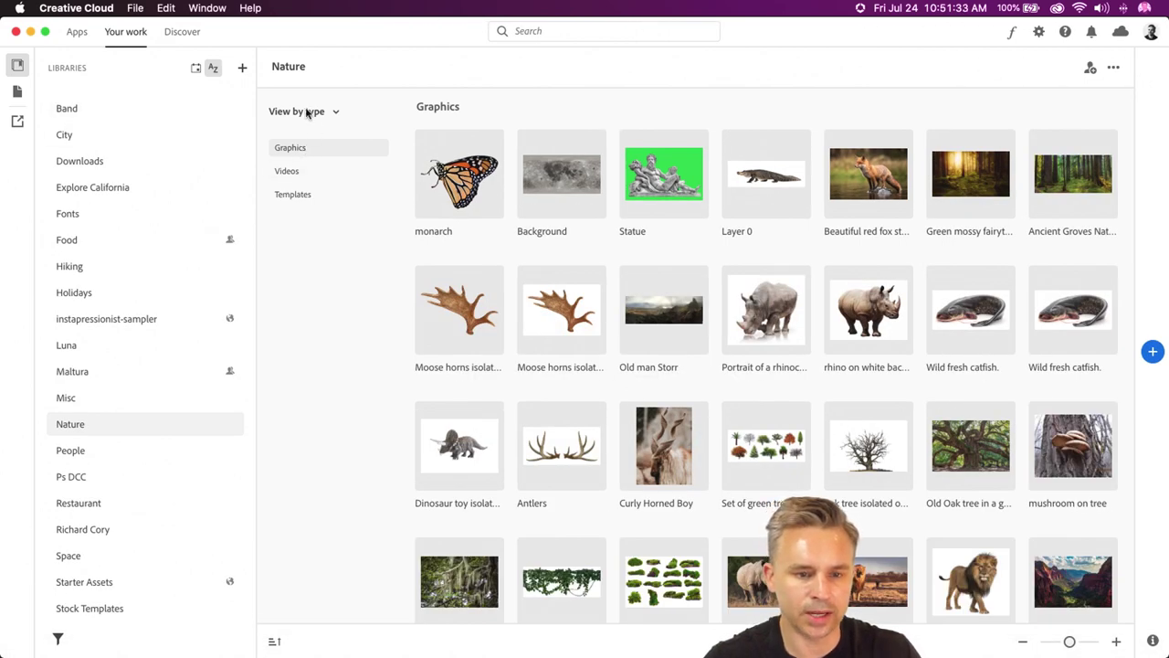
{"action": "left_click", "coordinate": [321, 112]}
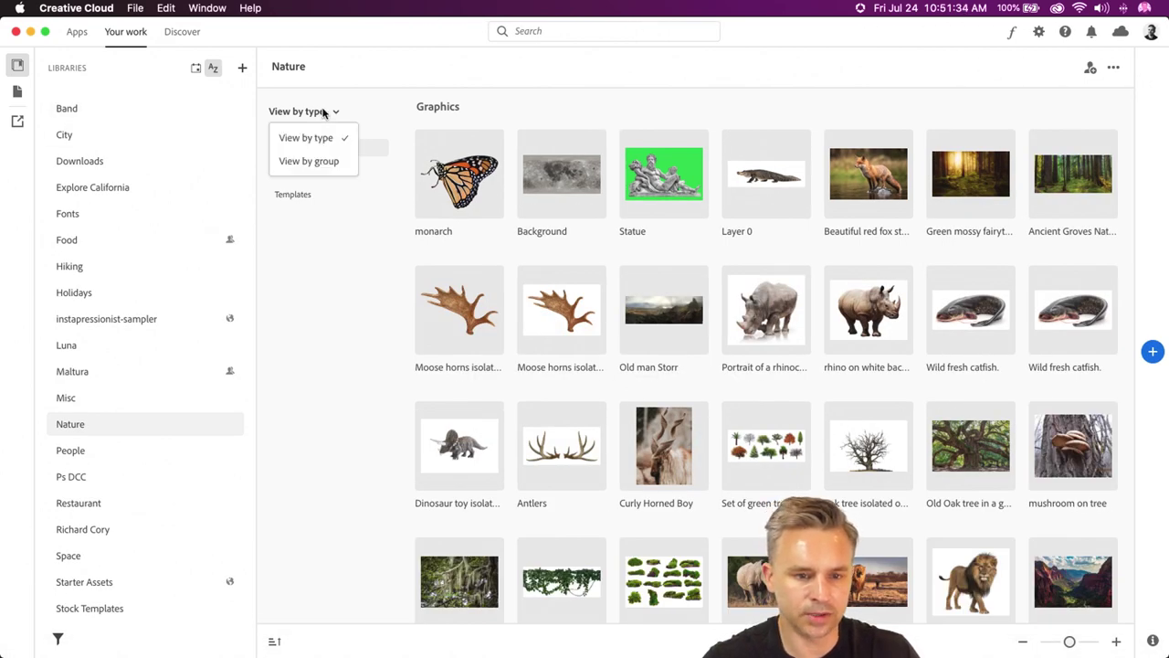
{"action": "left_click", "coordinate": [308, 161]}
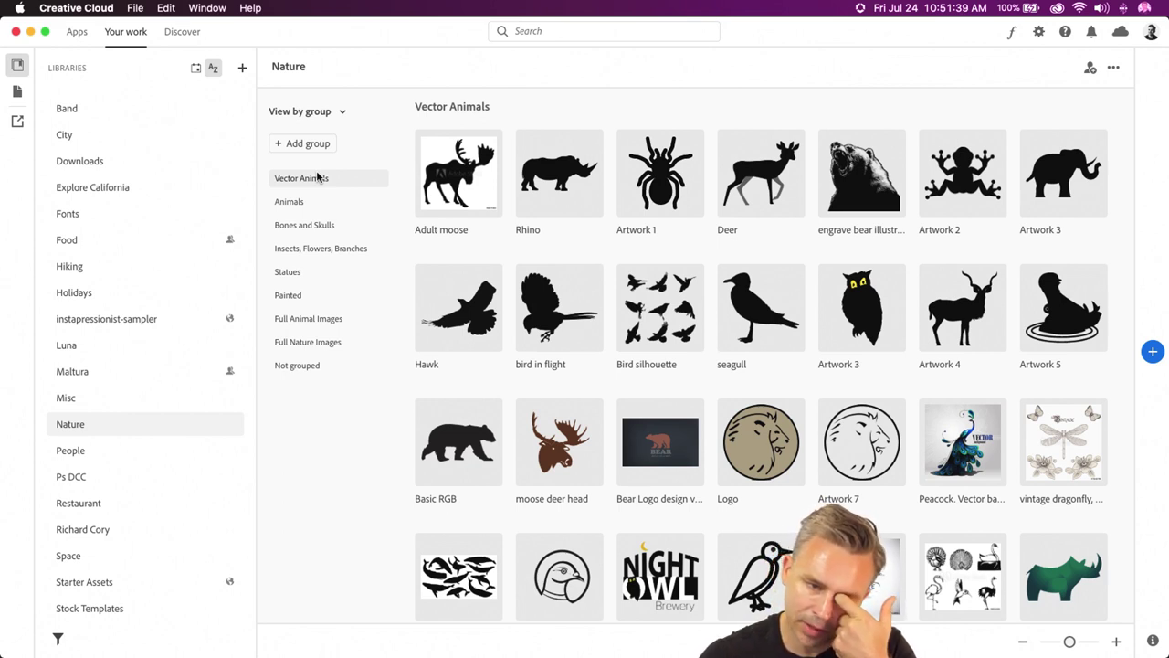
- Browse the Insects, Flowers, Branches and Animals groups with larger thumbnails, check the chameleon asset's available actions and return to Photoshop
{"action": "left_click", "coordinate": [321, 249]}
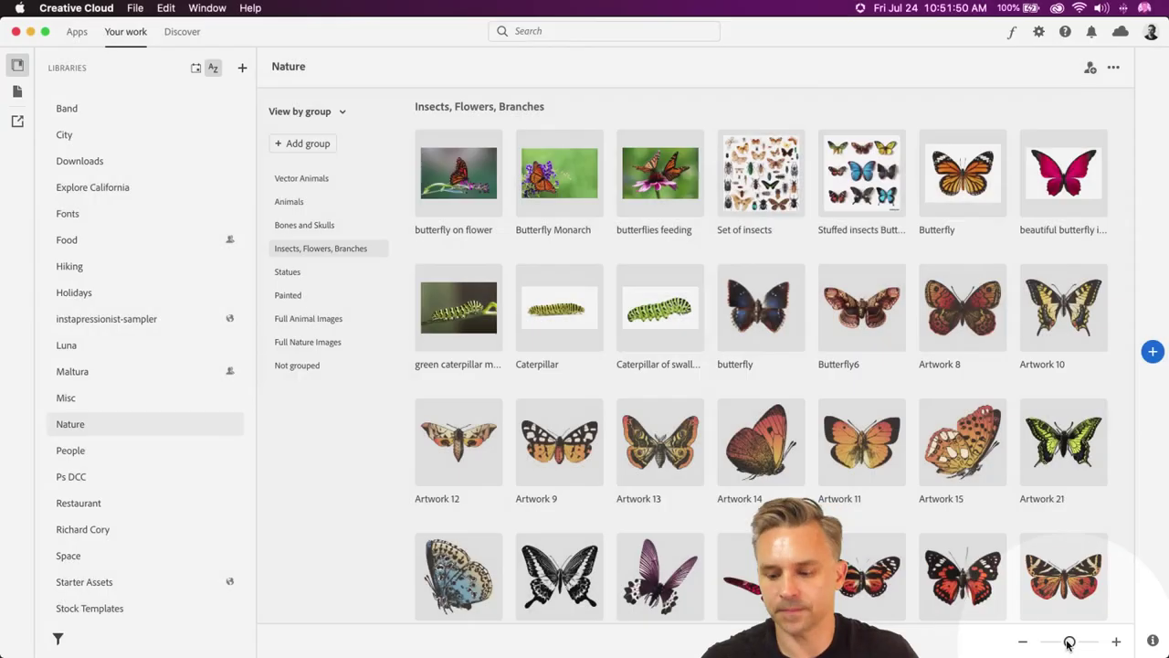
{"action": "left_click_drag", "start_coordinate": [1069, 642], "coordinate": [1094, 643]}
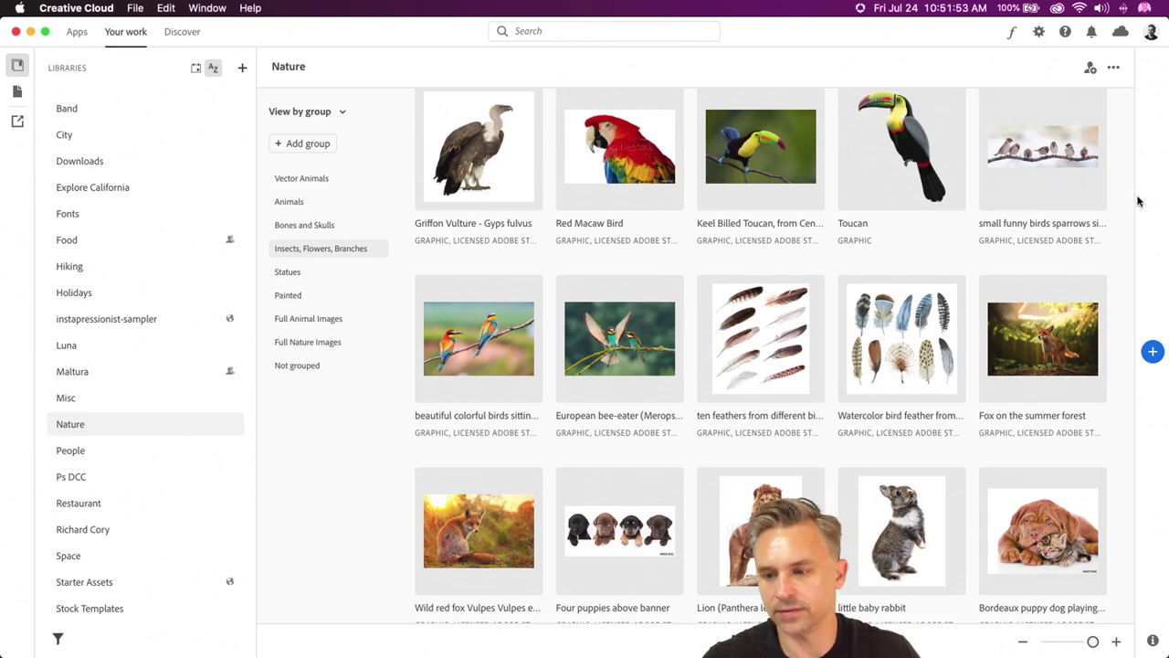
{"action": "scroll", "coordinate": [963, 295], "scroll_direction": "down", "scroll_amount": 10}
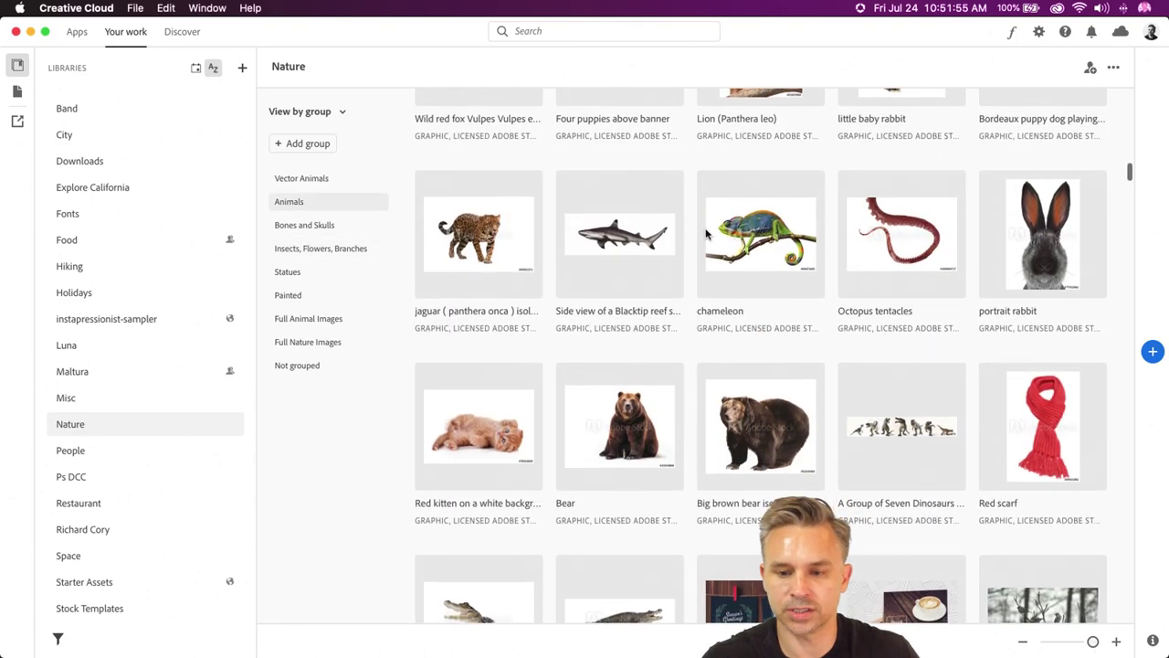
{"action": "left_click", "coordinate": [754, 239]}
{"action": "right_click", "coordinate": [754, 239]}
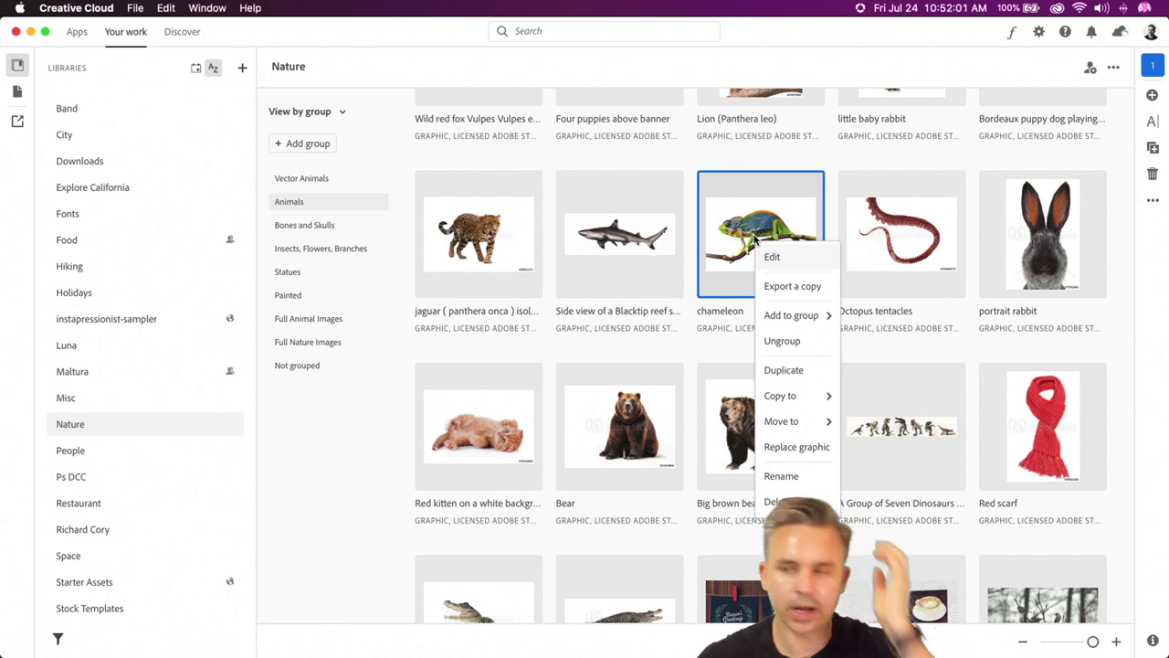
{"action": "left_click", "coordinate": [266, 436]}
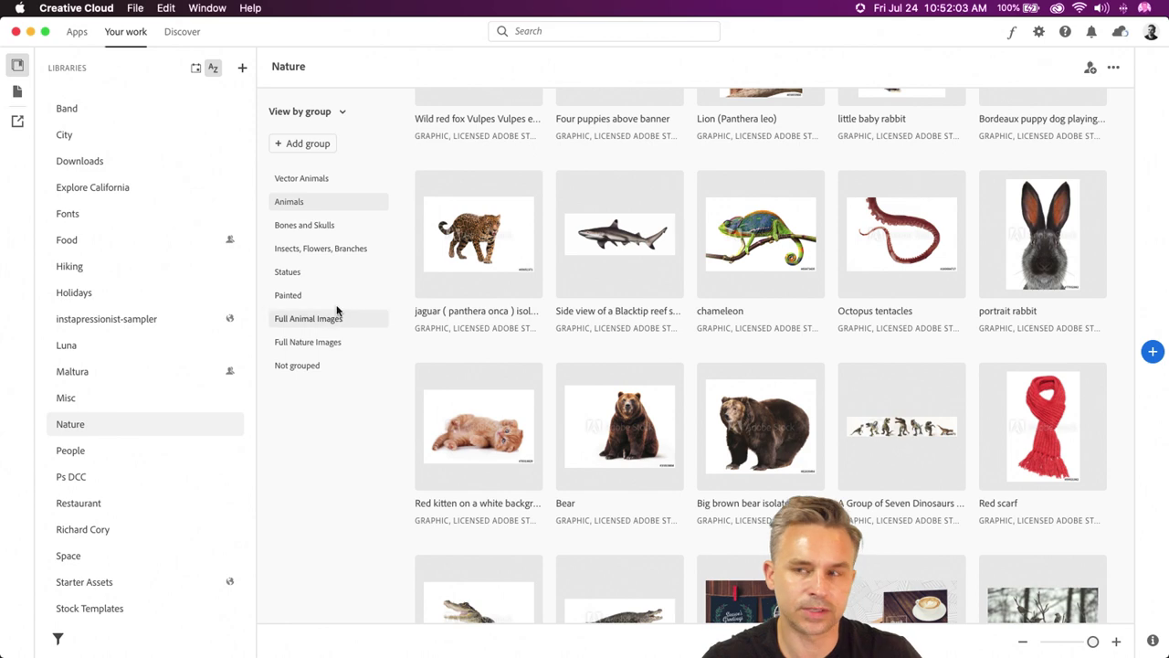
{"action": "left_click", "coordinate": [31, 31]}
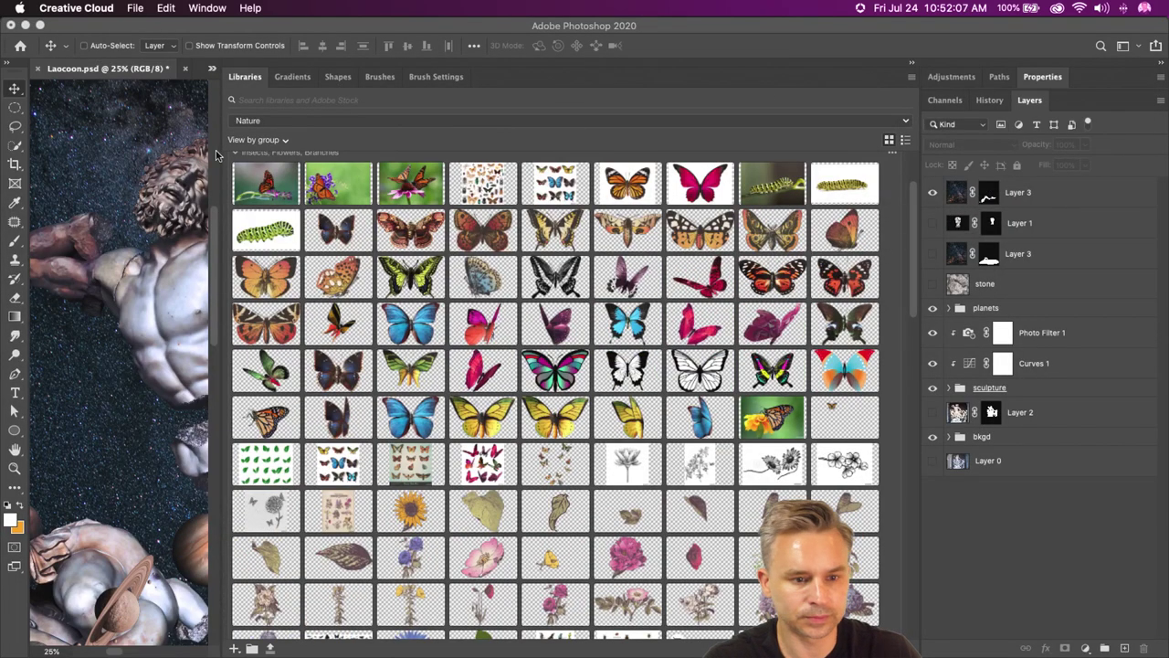
- Narrow the Libraries panel and collapse its panel group to bring the sculpture canvas back into view
{"action": "left_click_drag", "start_coordinate": [222, 157], "coordinate": [744, 158]}
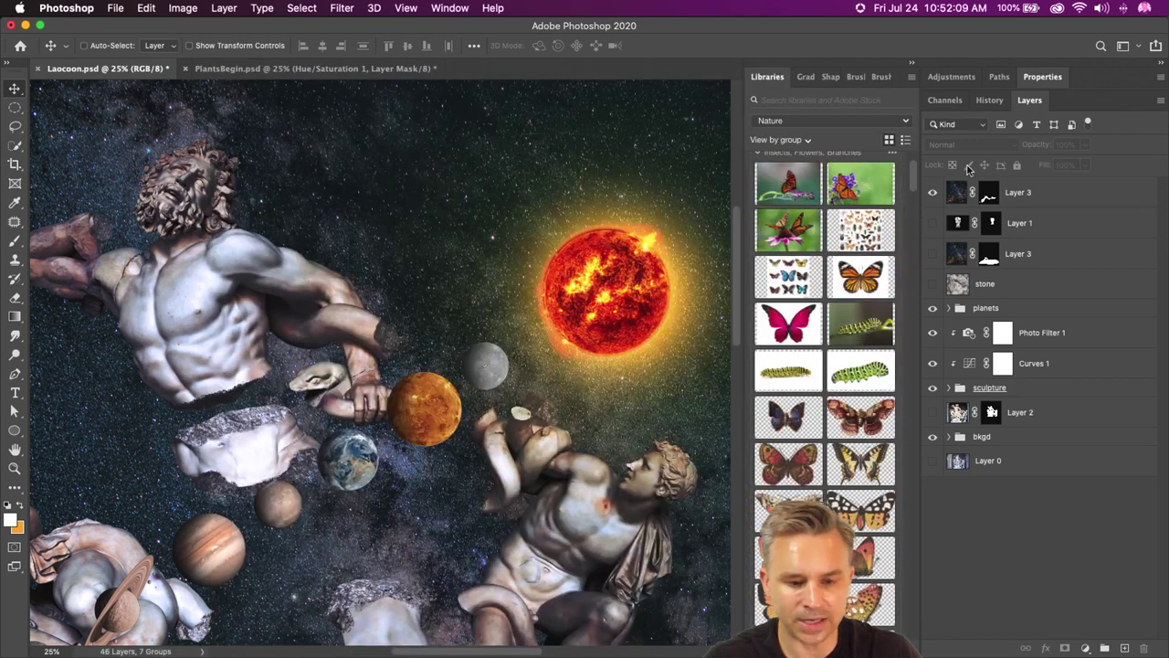
{"action": "left_click", "coordinate": [910, 68]}
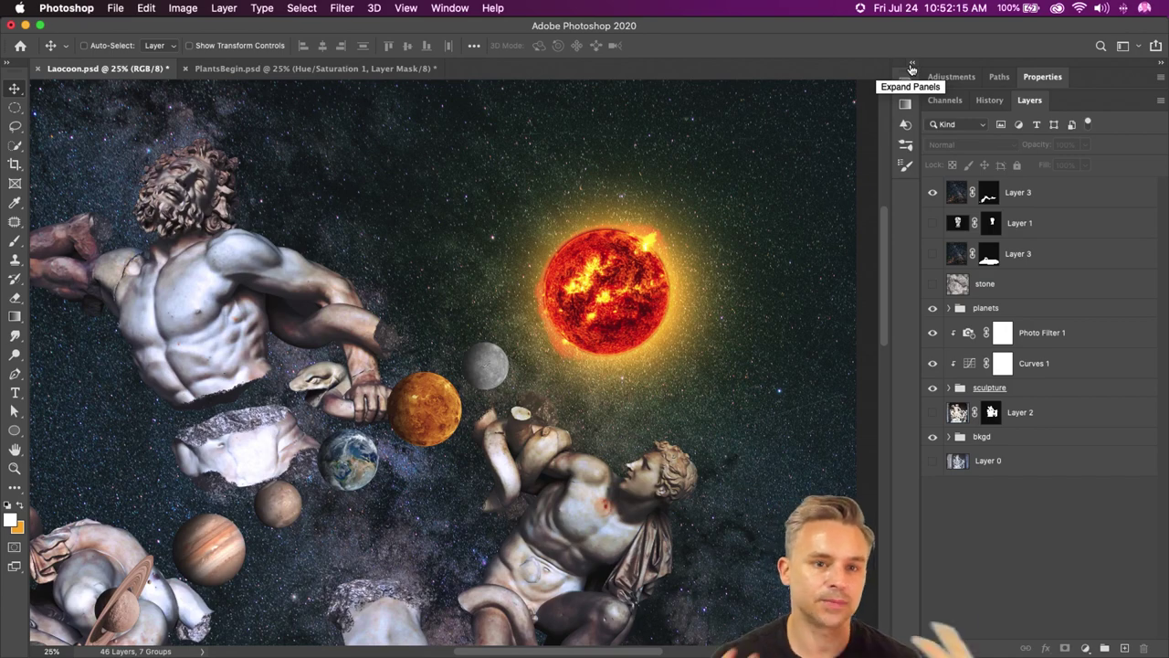
{"action": "left_click_drag", "start_coordinate": [389, 243], "coordinate": [397, 204]}
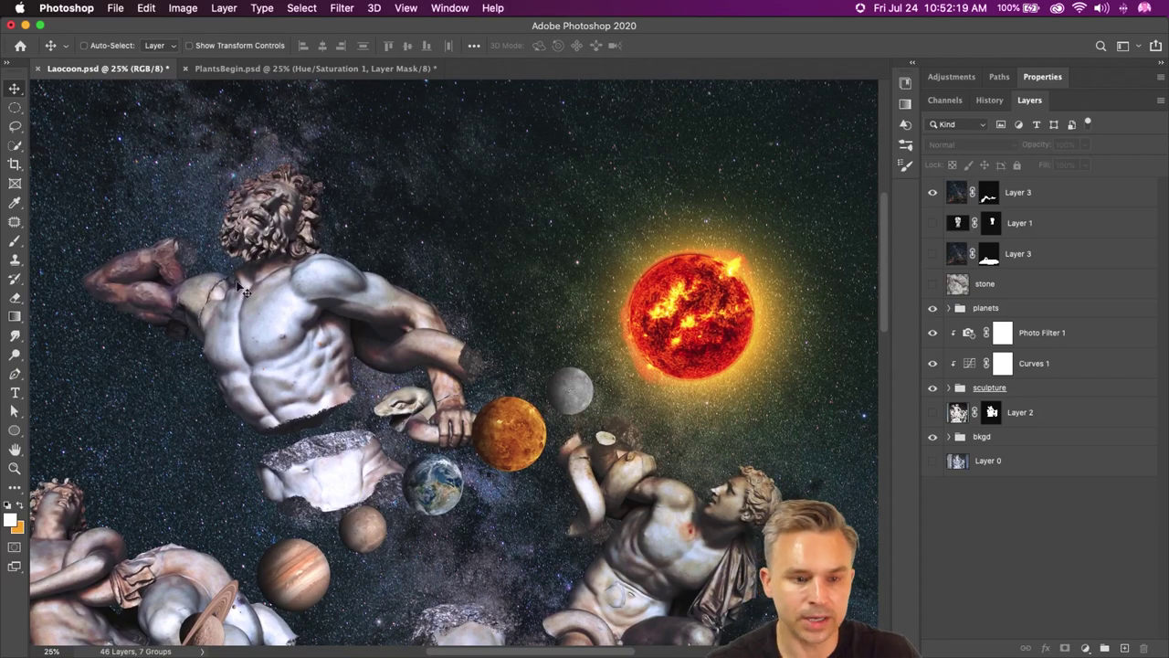
- Rename the clipped Curves 1 adjustment layer above the sculpture group as "Curves!!!!!!"
{"action": "left_click", "coordinate": [1000, 311]}
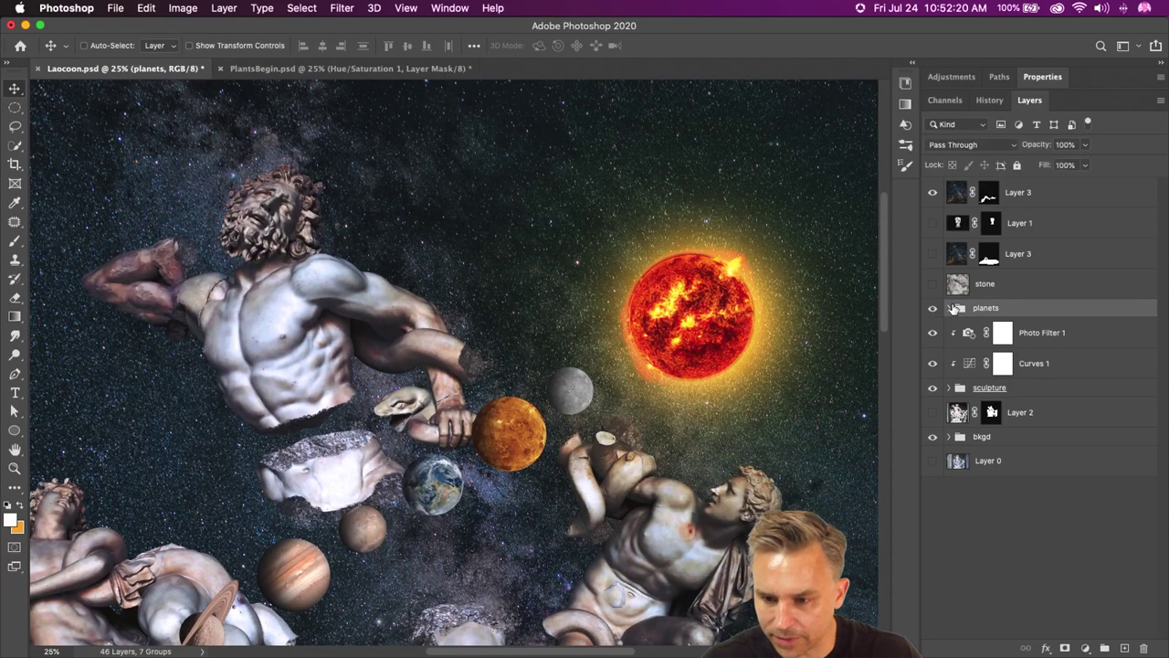
{"action": "left_click", "coordinate": [1039, 388]}
{"action": "left_click", "coordinate": [1039, 365]}
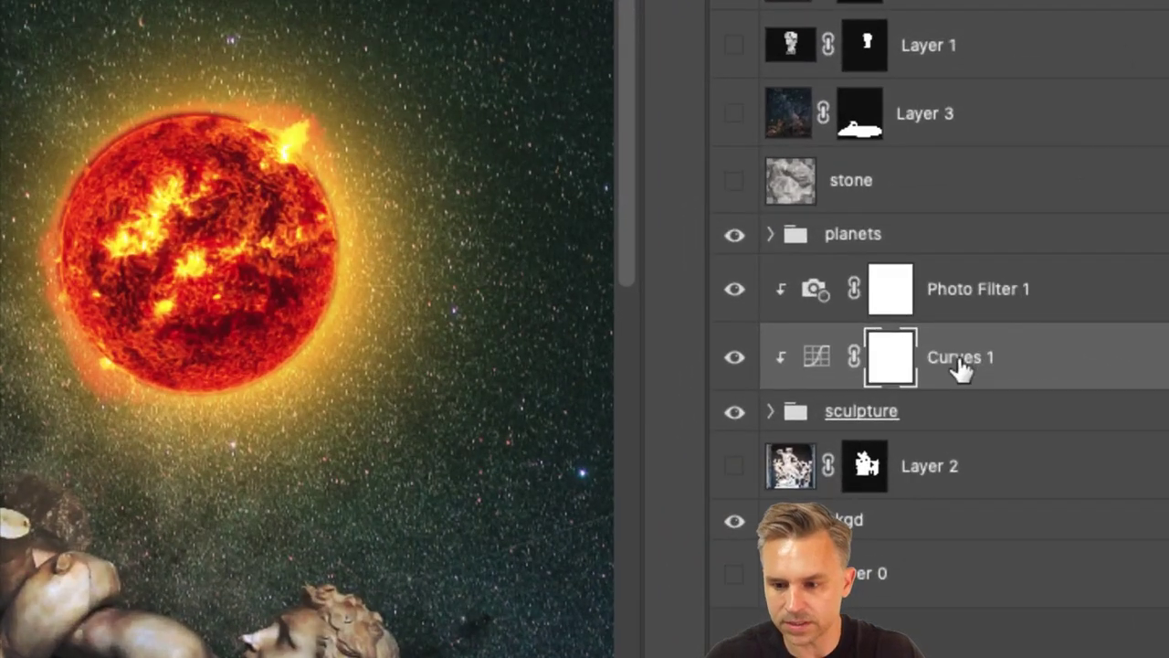
{"action": "double_click", "coordinate": [1042, 362]}
{"action": "left_click_drag", "start_coordinate": [979, 357], "coordinate": [1036, 357]}
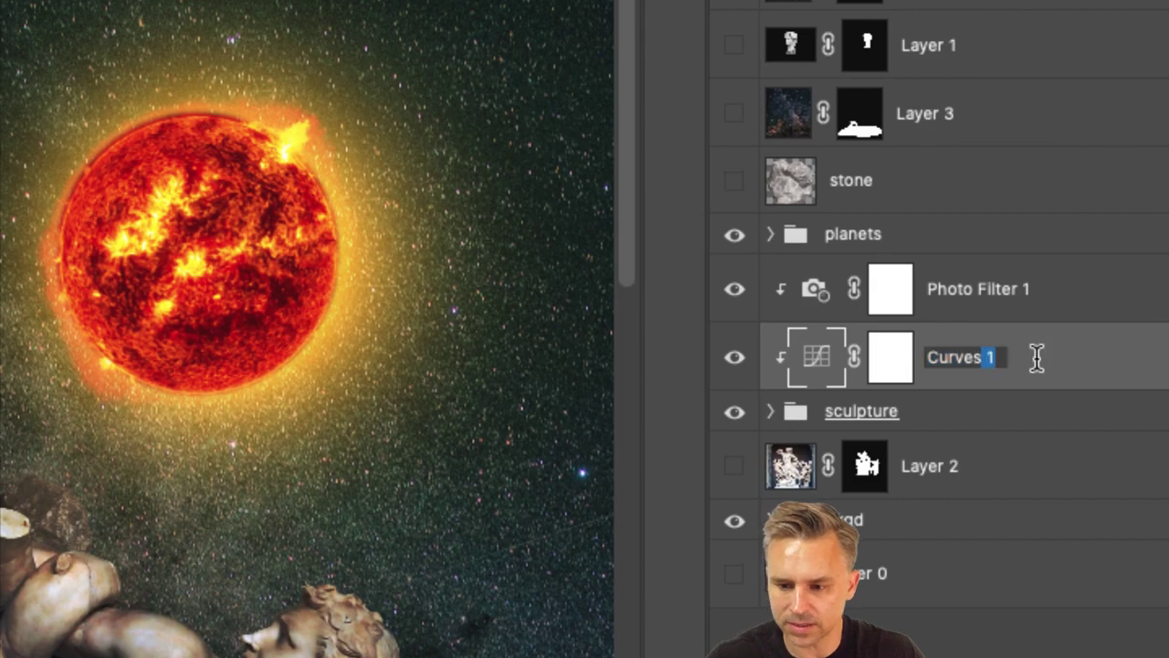
{"action": "type", "text": "!!!!!!"}
{"action": "key", "text": "Return"}
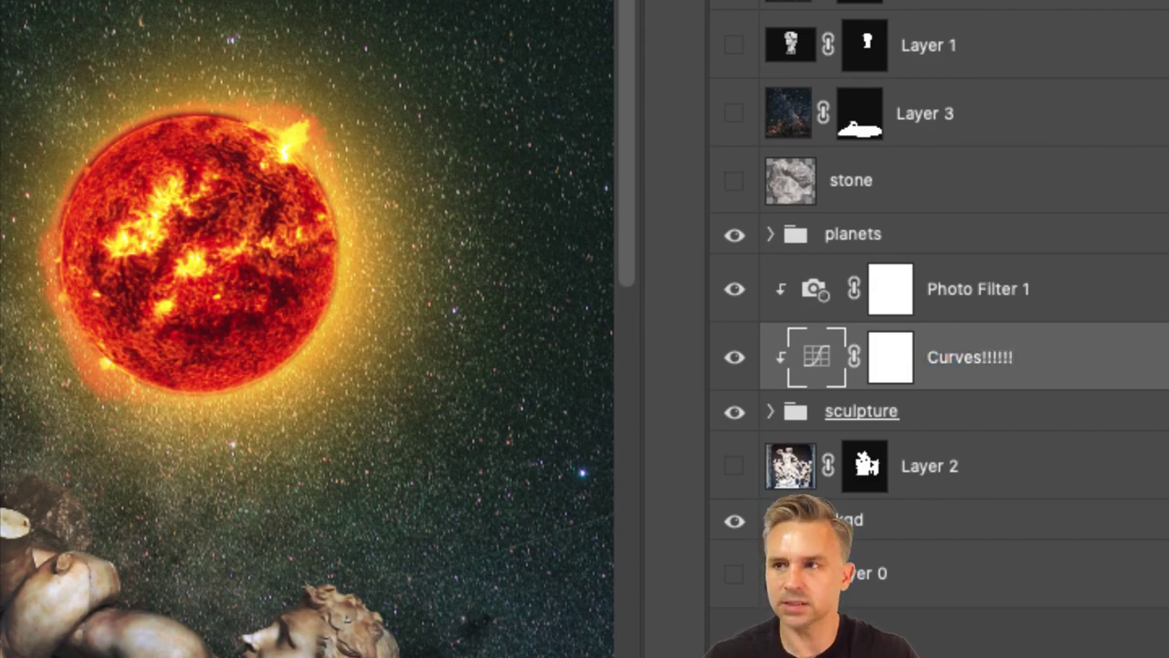
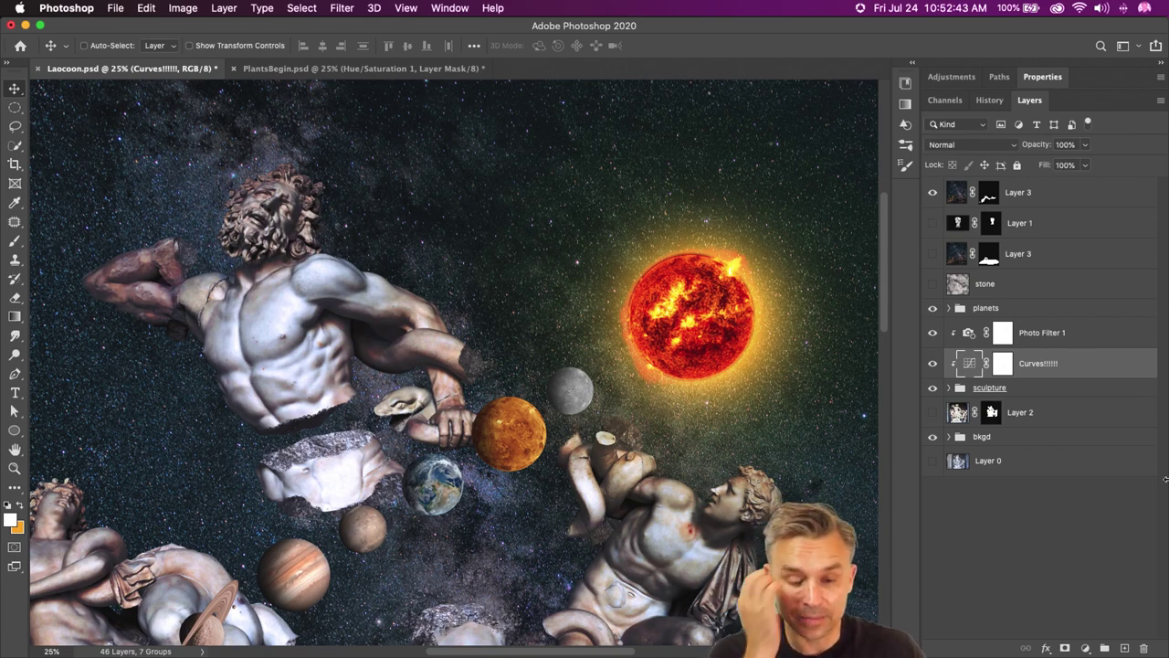
- Add a new empty layer directly above Photo Filter 1
{"action": "left_click", "coordinate": [1053, 312]}
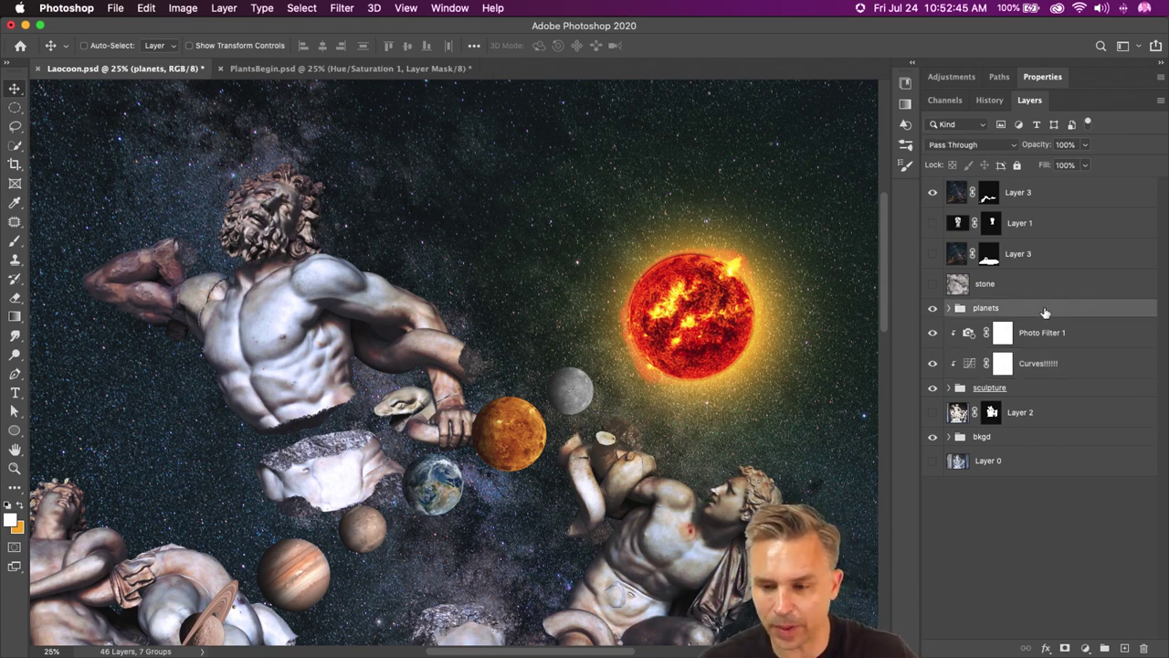
{"action": "left_click", "coordinate": [1057, 341]}
{"action": "left_click", "coordinate": [1123, 648]}
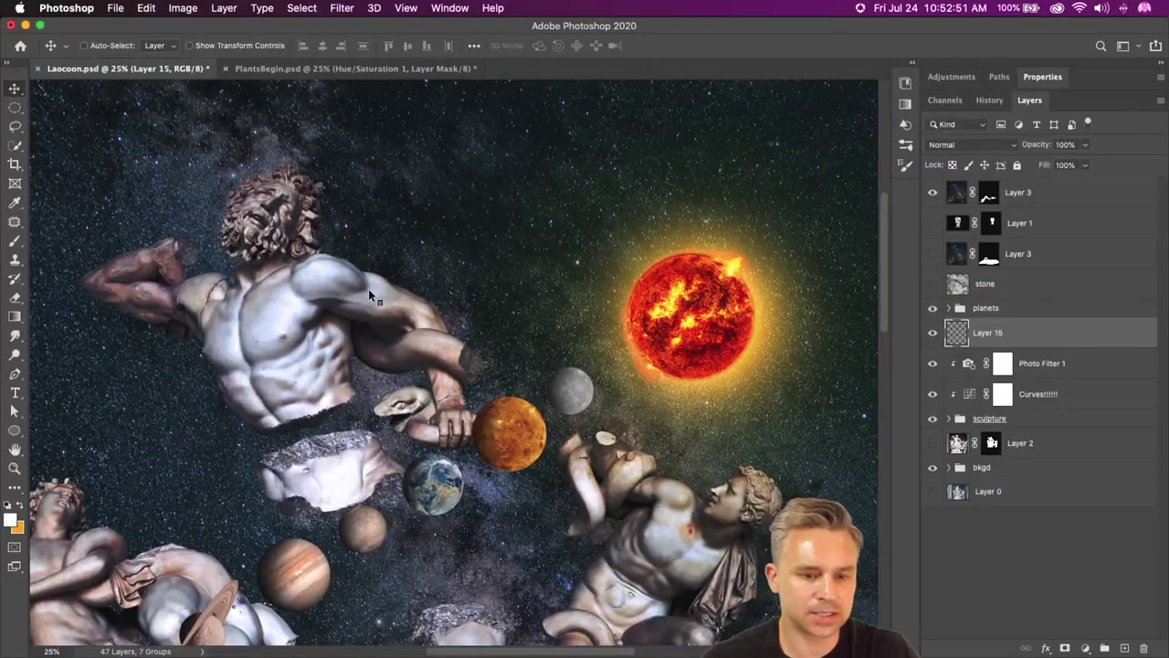
- Paint soft orange strokes along the sun-facing edge of the upper figure's head, shoulder and arm, raising the brush flow to 29%
{"action": "left_click", "coordinate": [18, 507]}
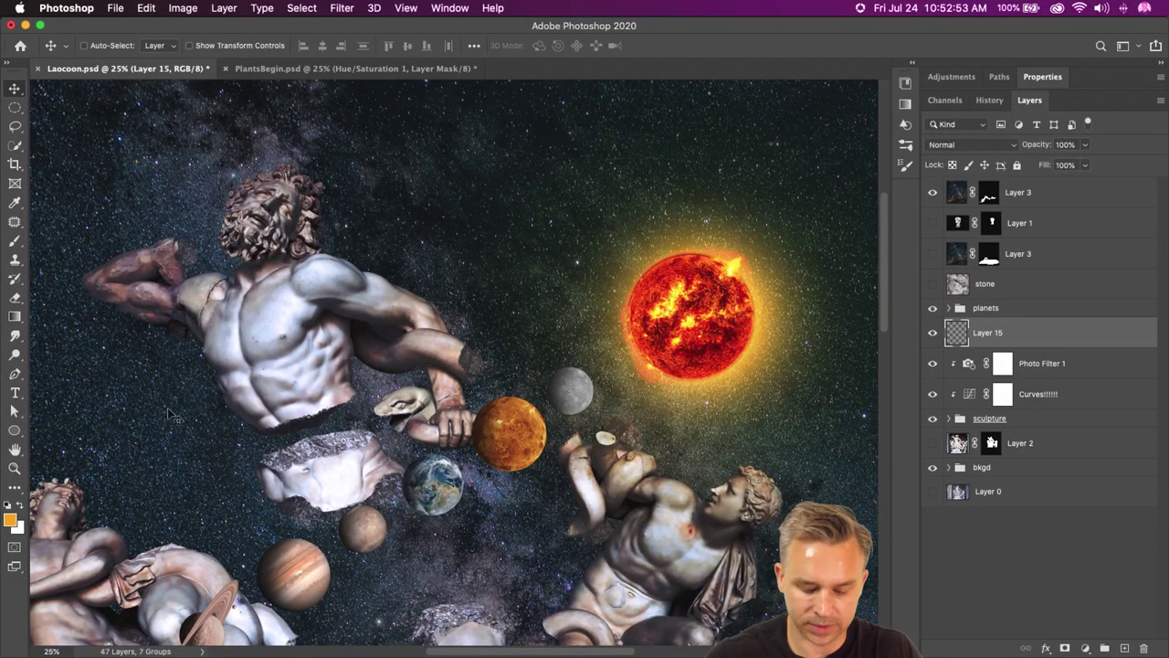
{"action": "key", "text": "b"}
{"action": "key", "text": "bracketleft"}
{"action": "mouse_move", "coordinate": [317, 186]}
{"action": "left_mouse_down"}
{"action": "mouse_move", "coordinate": [315, 242]}
{"action": "mouse_move", "coordinate": [312, 183]}
{"action": "mouse_move", "coordinate": [307, 191]}
{"action": "left_mouse_up"}
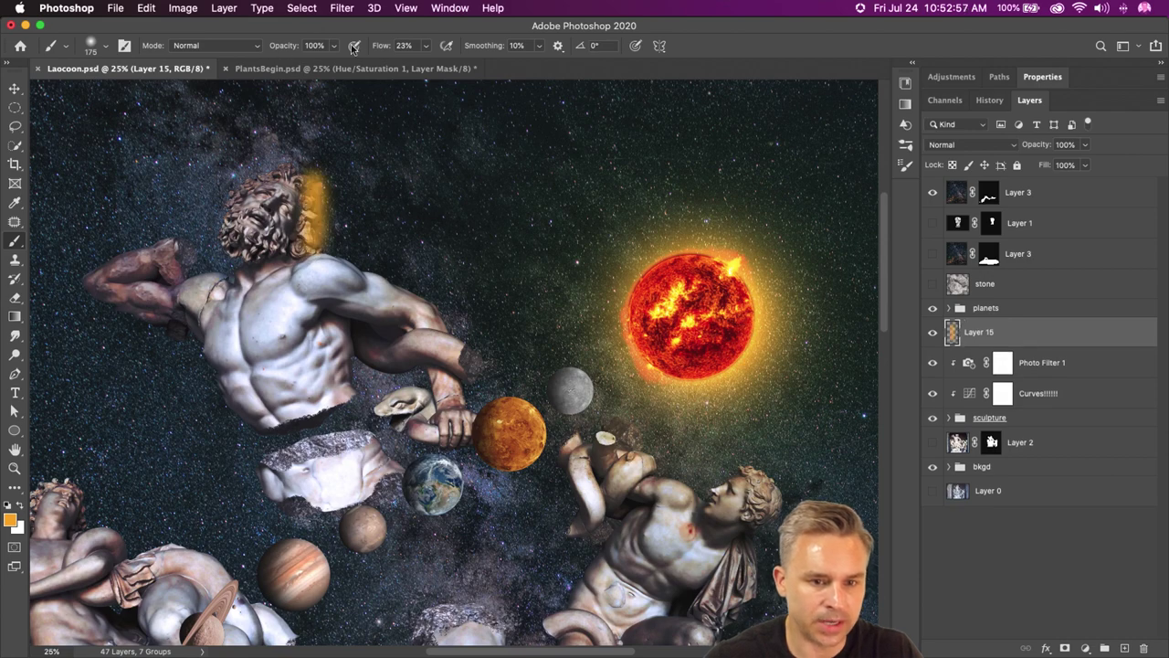
{"action": "left_click_drag", "start_coordinate": [379, 45], "coordinate": [386, 46]}
{"action": "mouse_move", "coordinate": [329, 194]}
{"action": "left_mouse_down"}
{"action": "mouse_move", "coordinate": [322, 237]}
{"action": "mouse_move", "coordinate": [340, 261]}
{"action": "mouse_move", "coordinate": [424, 294]}
{"action": "mouse_move", "coordinate": [448, 322]}
{"action": "mouse_move", "coordinate": [432, 295]}
{"action": "mouse_move", "coordinate": [311, 233]}
{"action": "left_mouse_up"}
{"action": "key", "text": "bracketleft"}
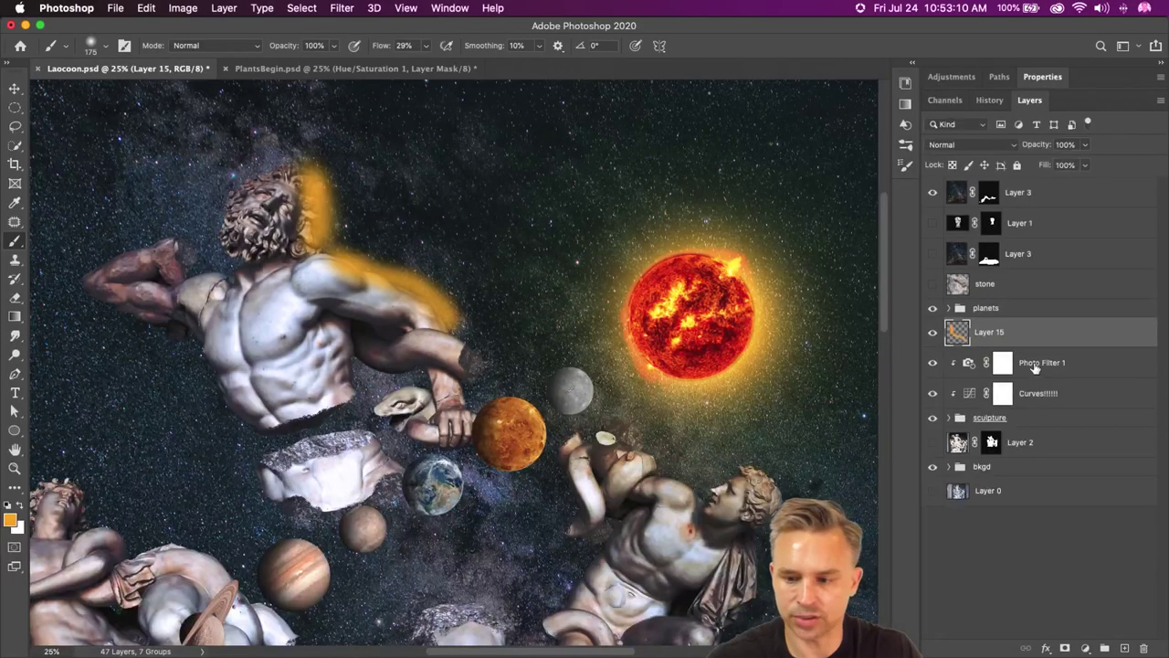
- Clip the orange paint layer to the sculpture group and extend the paint over the broken forearm, hair and beard
{"action": "left_click_drag", "start_coordinate": [1034, 366], "coordinate": [1037, 346]}
{"action": "left_click", "coordinate": [1036, 345], "text": "alt"}
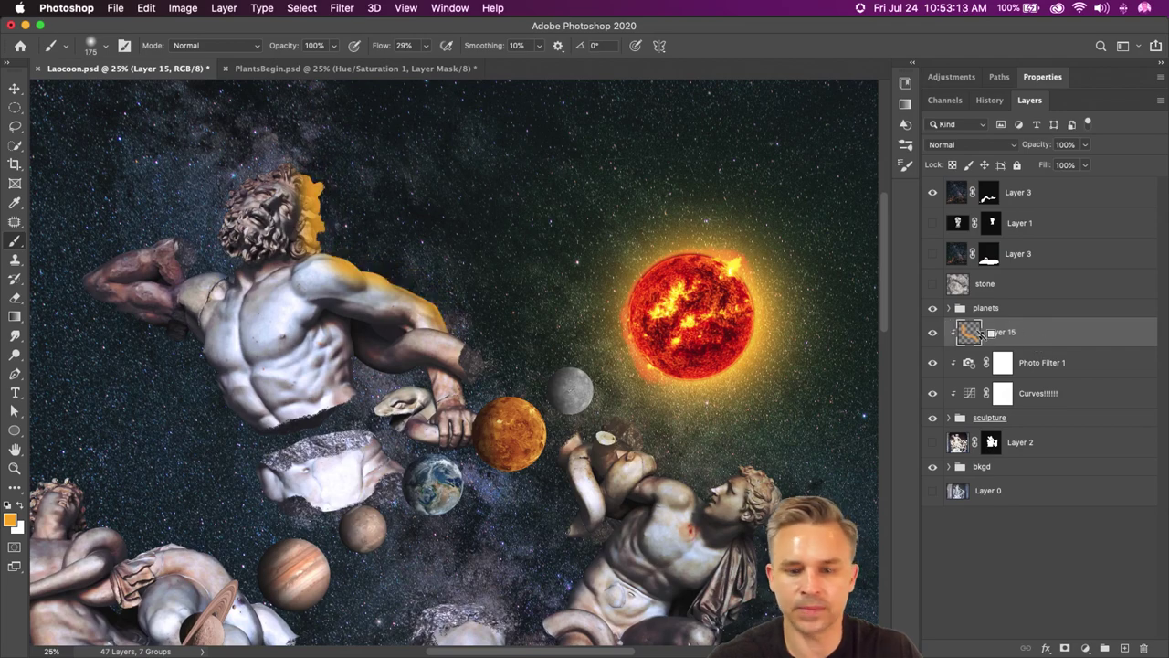
{"action": "left_click_drag", "start_coordinate": [463, 341], "coordinate": [482, 369]}
{"action": "mouse_move", "coordinate": [309, 219]}
{"action": "left_mouse_down"}
{"action": "mouse_move", "coordinate": [283, 161]}
{"action": "mouse_move", "coordinate": [299, 271]}
{"action": "mouse_move", "coordinate": [300, 224]}
{"action": "mouse_move", "coordinate": [269, 246]}
{"action": "left_mouse_up"}
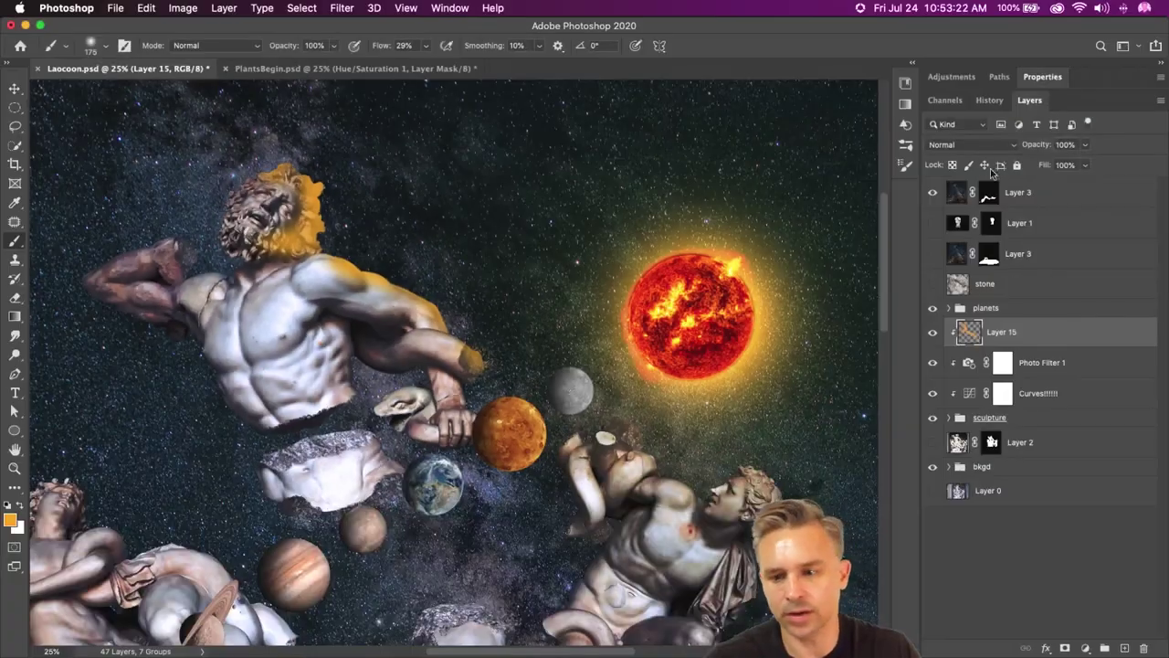
- Set the orange layer's blend mode to Overlay and paint light onto the upper figure's hand, bent arm and far shoulder
{"action": "left_click", "coordinate": [986, 141]}
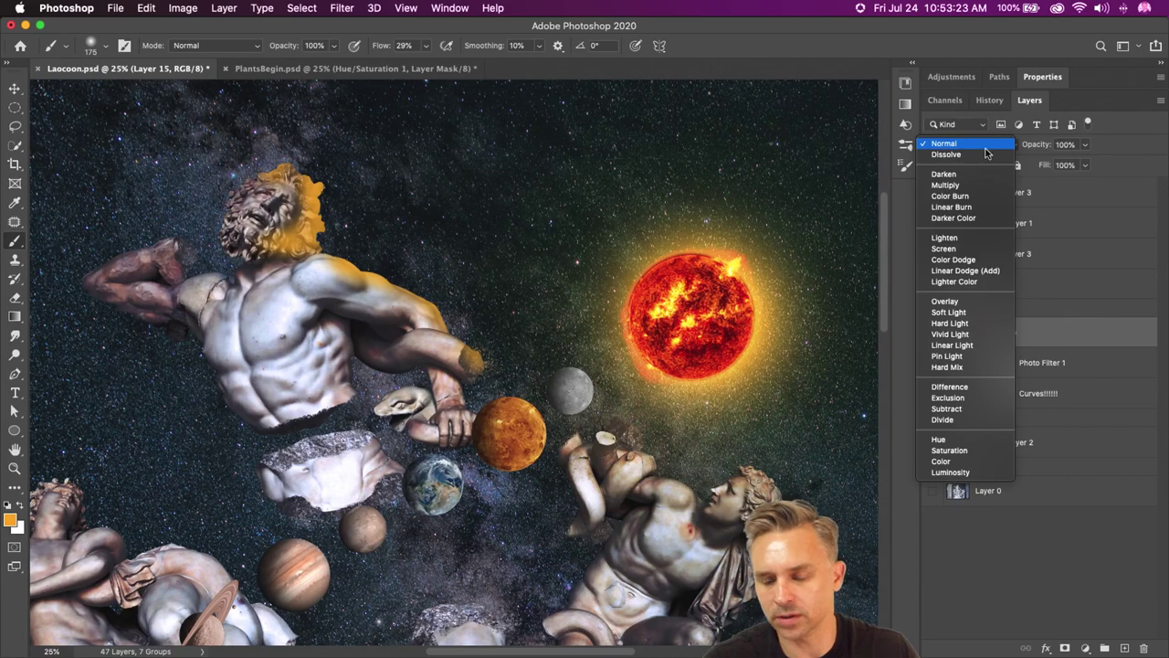
{"action": "left_click", "coordinate": [962, 301]}
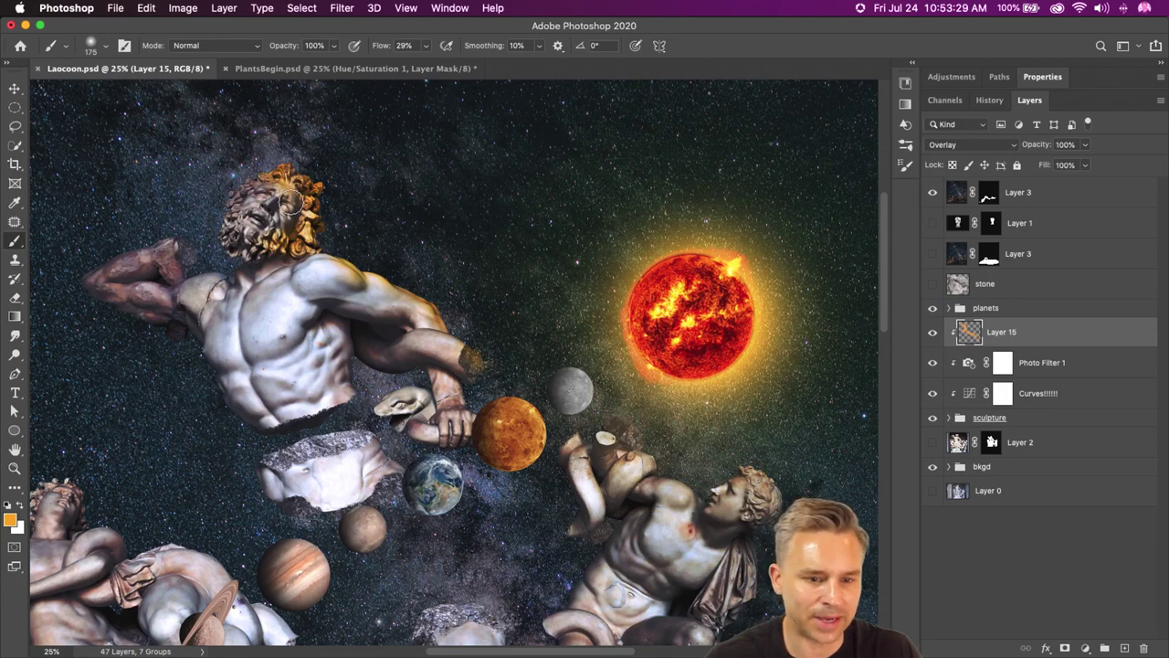
{"action": "mouse_move", "coordinate": [466, 403]}
{"action": "left_mouse_down"}
{"action": "mouse_move", "coordinate": [457, 422]}
{"action": "mouse_move", "coordinate": [422, 409]}
{"action": "left_mouse_up"}
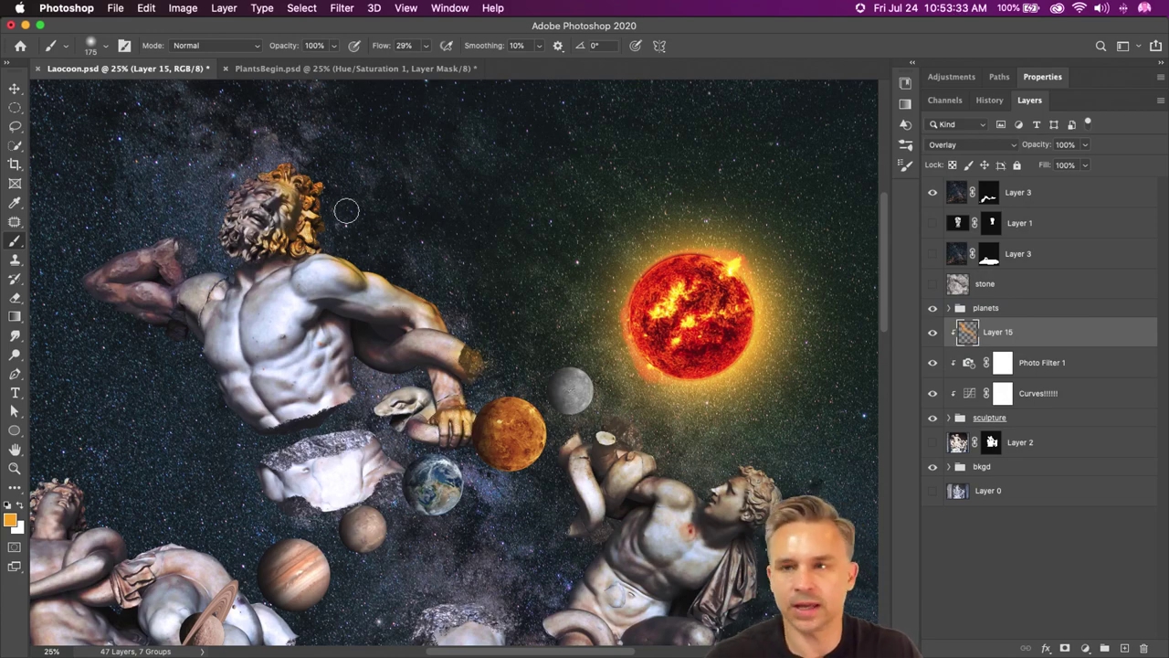
{"action": "mouse_move", "coordinate": [182, 251]}
{"action": "left_mouse_down"}
{"action": "mouse_move", "coordinate": [171, 280]}
{"action": "mouse_move", "coordinate": [179, 256]}
{"action": "mouse_move", "coordinate": [199, 258]}
{"action": "left_mouse_up"}
{"action": "key", "text": "bracketleft"}
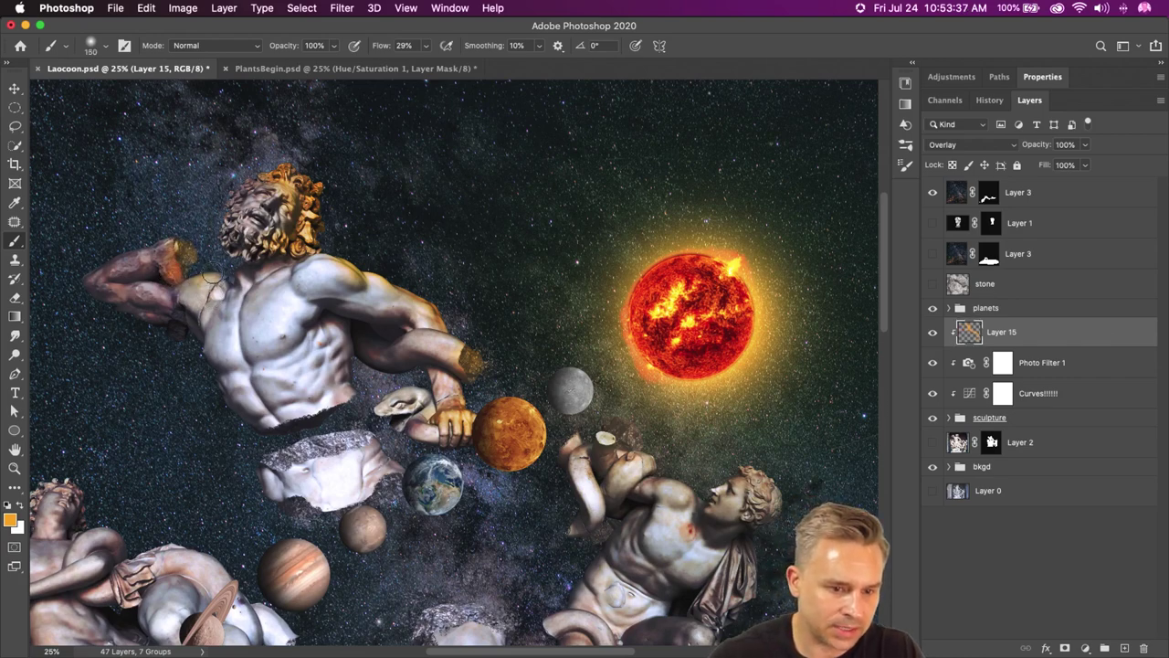
- Paint orange light over the raised arm, shoulder and head of the figure below the sun, enlarging the brush as needed
{"action": "mouse_move", "coordinate": [605, 442]}
{"action": "left_mouse_down"}
{"action": "mouse_move", "coordinate": [640, 456]}
{"action": "mouse_move", "coordinate": [629, 444]}
{"action": "left_mouse_up"}
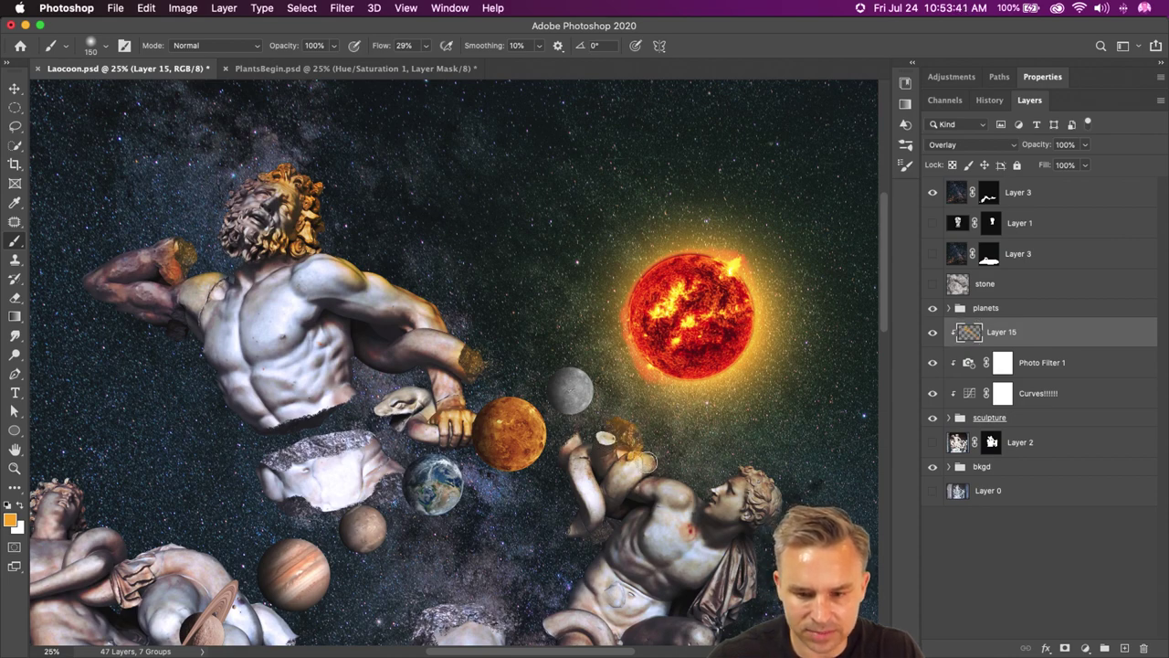
{"action": "key", "text": "bracketright"}
{"action": "mouse_move", "coordinate": [681, 491]}
{"action": "left_mouse_down"}
{"action": "mouse_move", "coordinate": [662, 502]}
{"action": "mouse_move", "coordinate": [681, 508]}
{"action": "mouse_move", "coordinate": [722, 488]}
{"action": "left_mouse_up"}
{"action": "key", "text": "bracketright"}
{"action": "key", "text": "bracketright"}
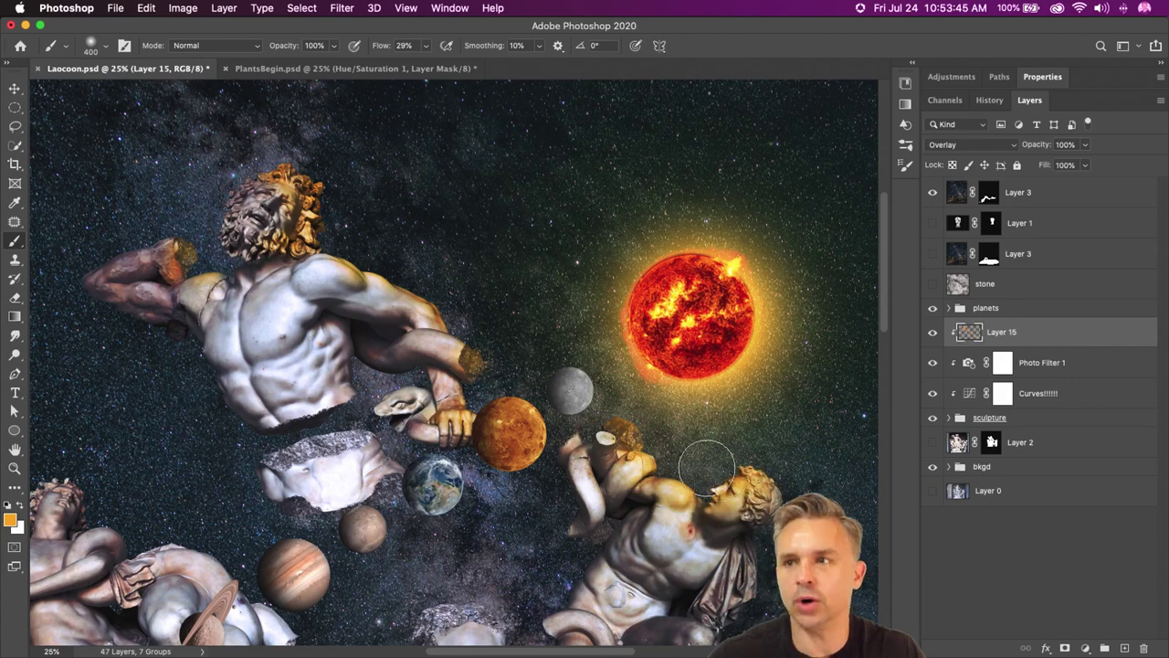
- Paint orange light onto the lower-left figure's shoulder, back and face, reducing the brush size for the face
{"action": "scroll", "coordinate": [530, 324], "scroll_direction": "down", "scroll_amount": 5}
{"action": "scroll", "coordinate": [530, 323], "scroll_direction": "left", "scroll_amount": 3}
{"action": "mouse_move", "coordinate": [305, 367]}
{"action": "left_mouse_down"}
{"action": "mouse_move", "coordinate": [257, 417]}
{"action": "mouse_move", "coordinate": [300, 437]}
{"action": "mouse_move", "coordinate": [316, 464]}
{"action": "mouse_move", "coordinate": [266, 404]}
{"action": "mouse_move", "coordinate": [216, 413]}
{"action": "mouse_move", "coordinate": [187, 413]}
{"action": "left_mouse_up"}
{"action": "key", "text": "bracketleft"}
{"action": "key", "text": "bracketleft"}
{"action": "key", "text": "bracketleft"}
{"action": "key", "text": "bracketleft"}
{"action": "key", "text": "bracketleft"}
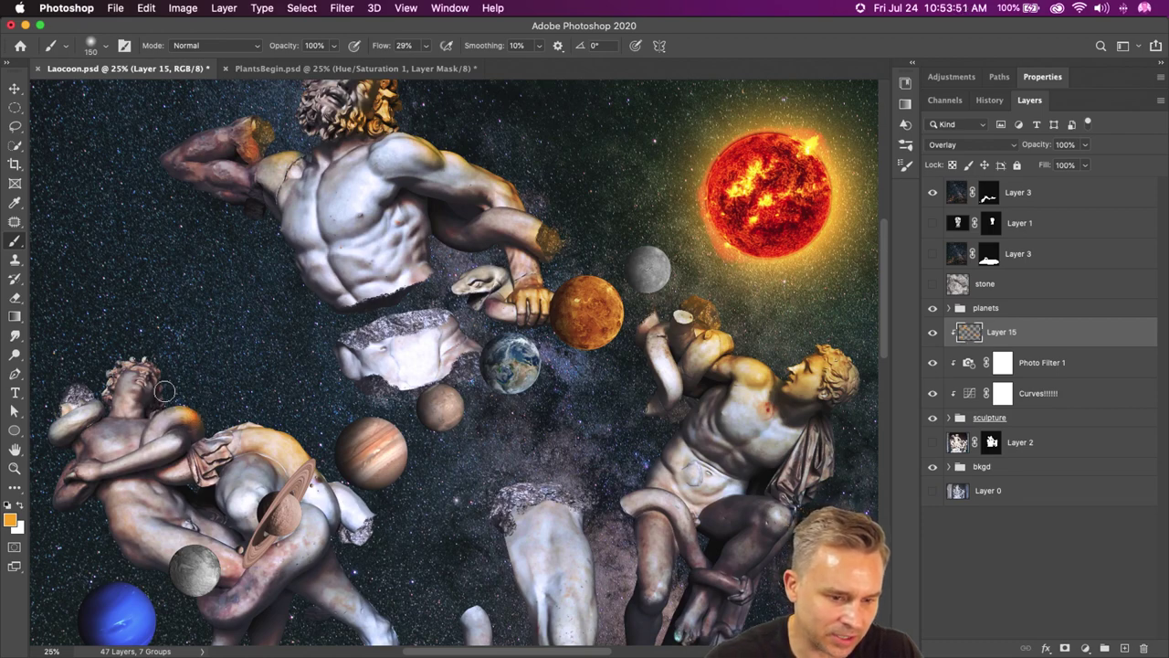
{"action": "left_click_drag", "start_coordinate": [147, 360], "coordinate": [147, 377]}
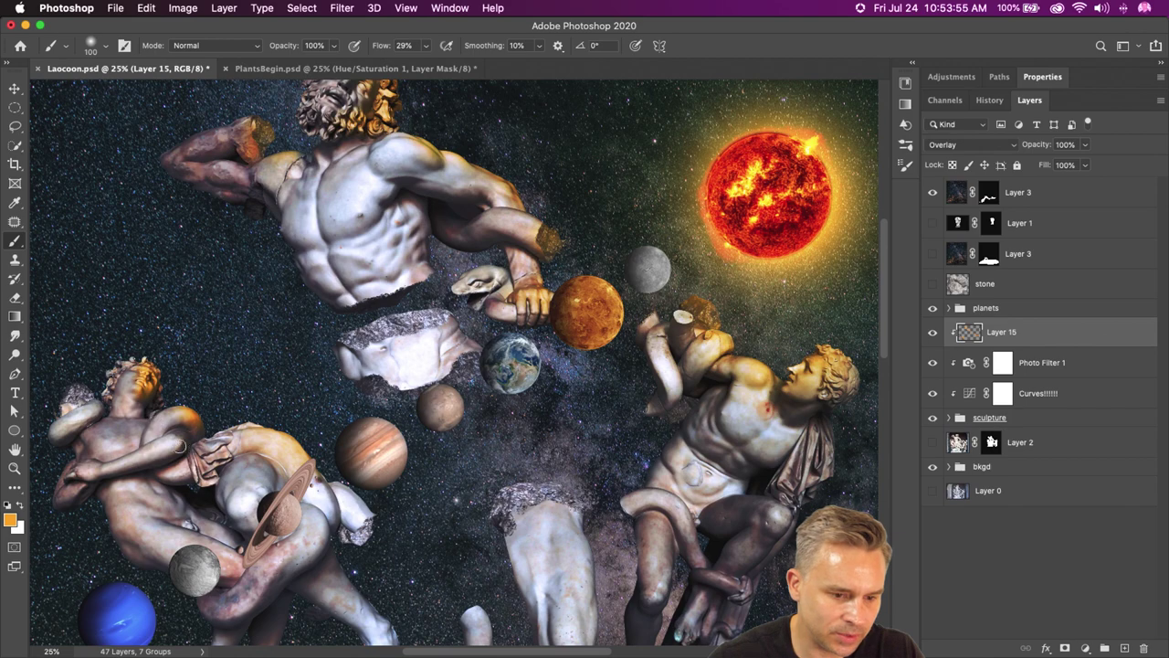
- Paint orange light on the lower-left figure's broken limb and the rocky top of the standalone leg fragment, enlarging the brush between areas
{"action": "key", "text": "bracketright"}
{"action": "left_click_drag", "start_coordinate": [342, 486], "coordinate": [368, 532]}
{"action": "key", "text": "bracketright"}
{"action": "key", "text": "bracketright"}
{"action": "mouse_move", "coordinate": [539, 479]}
{"action": "left_mouse_down"}
{"action": "mouse_move", "coordinate": [580, 518]}
{"action": "mouse_move", "coordinate": [573, 495]}
{"action": "mouse_move", "coordinate": [542, 485]}
{"action": "mouse_move", "coordinate": [577, 561]}
{"action": "left_mouse_up"}
{"action": "key", "text": "bracketright"}
{"action": "key", "text": "bracketright"}
{"action": "key", "text": "bracketright"}
{"action": "key", "text": "bracketright"}
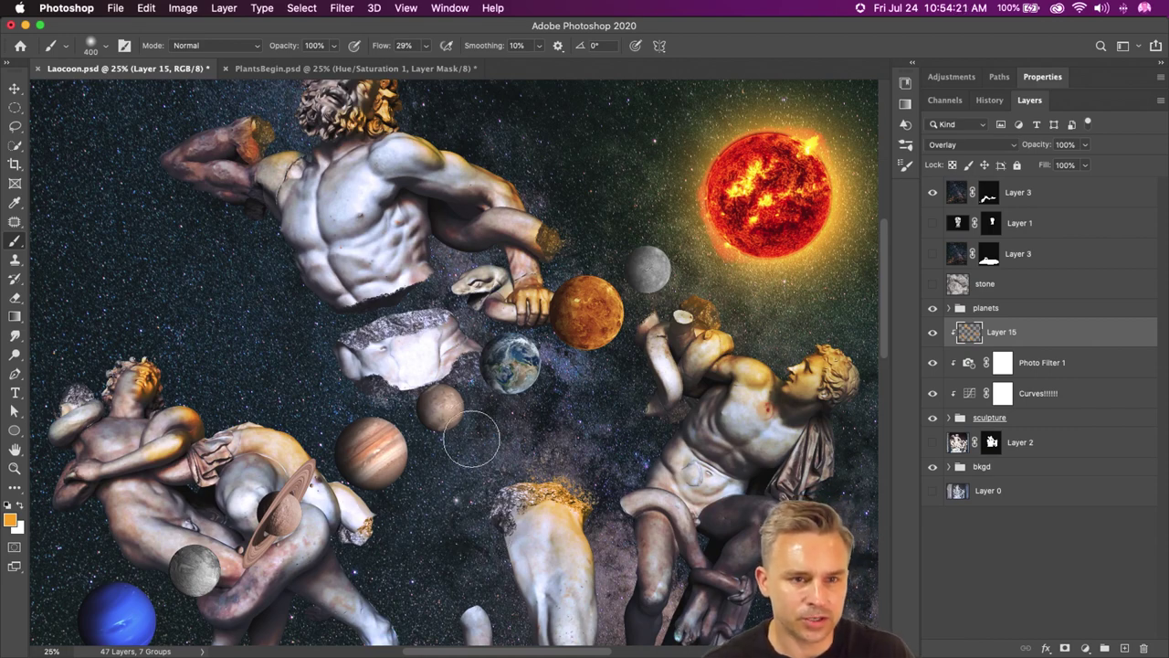
- Paint orange light on the sun-facing side of the waist fragment and the lower edge of the upper torso
{"action": "mouse_move", "coordinate": [415, 500]}
{"action": "left_mouse_down"}
{"action": "mouse_move", "coordinate": [325, 329]}
{"action": "mouse_move", "coordinate": [340, 389]}
{"action": "left_mouse_up"}
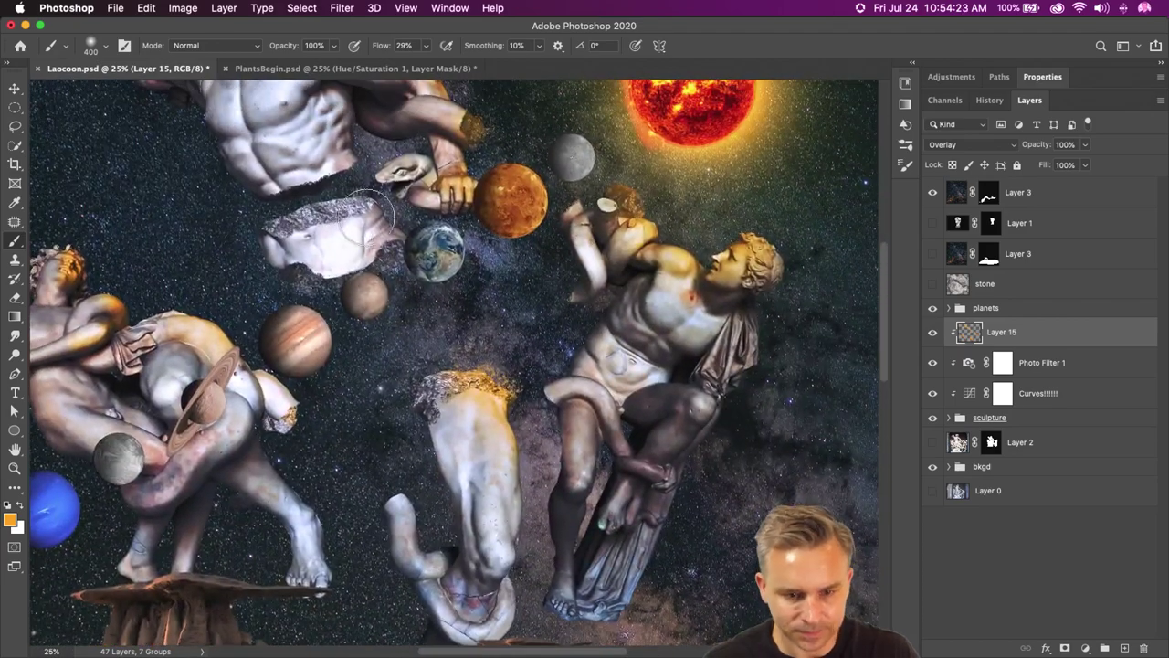
{"action": "scroll", "coordinate": [362, 263], "scroll_direction": "up", "scroll_amount": 5}
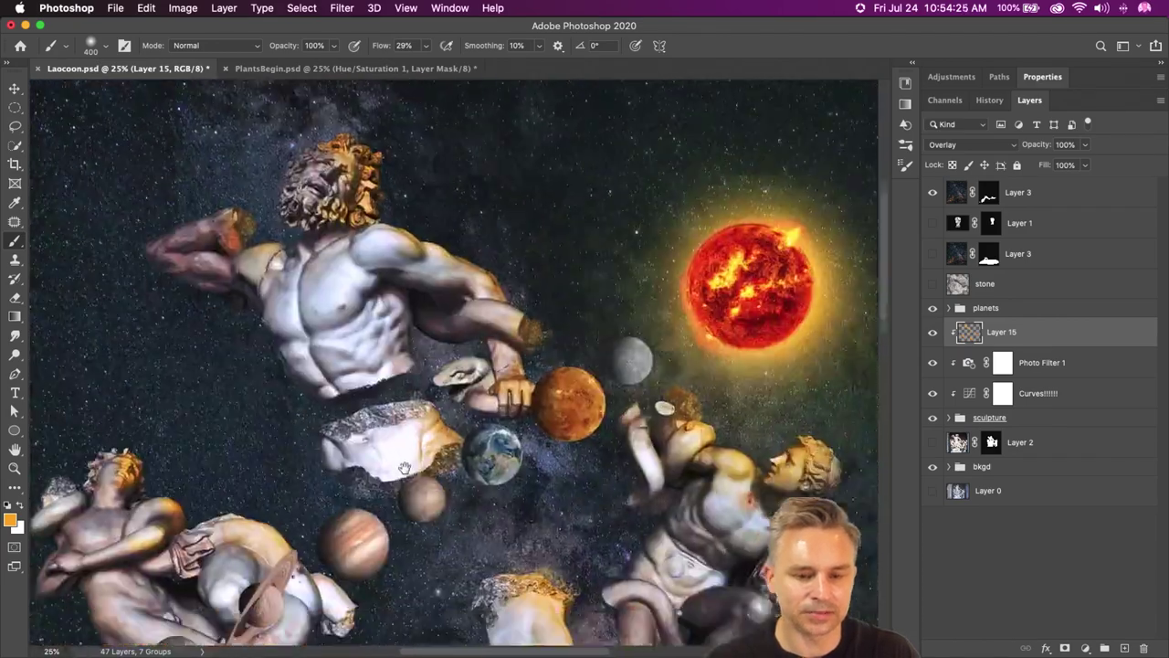
{"action": "key", "text": "bracketleft"}
{"action": "key", "text": "bracketleft"}
{"action": "key", "text": "bracketleft"}
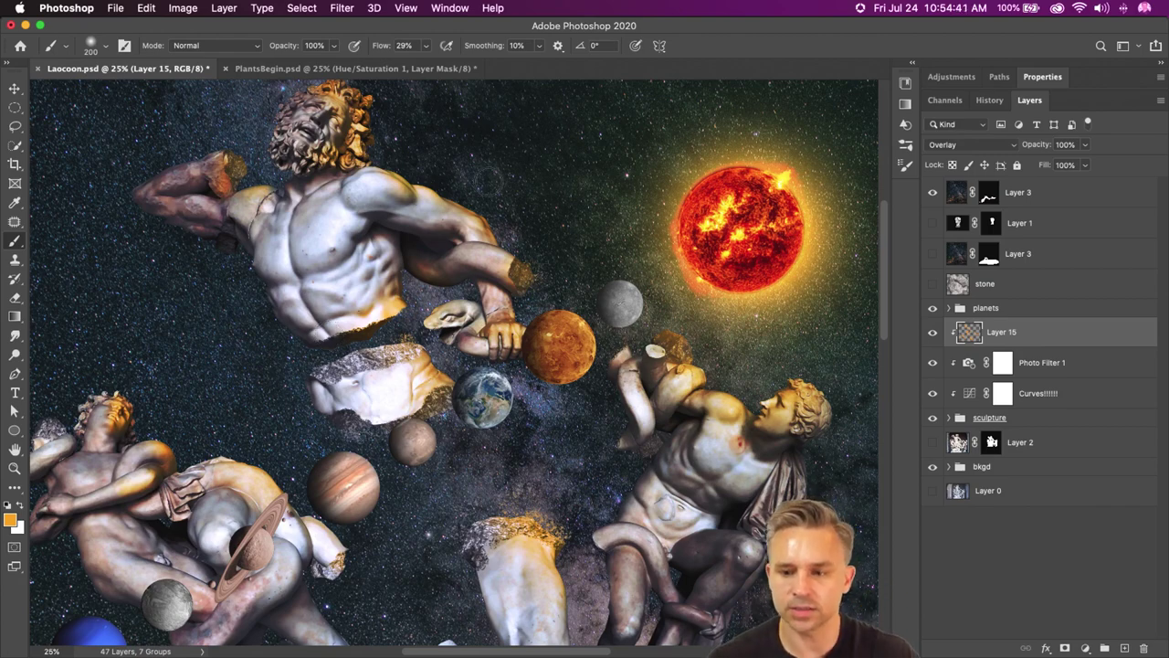
- Expand the bkgd group and select its Layer 3 together with the masked Layer 3 at the top of the stack
{"action": "left_click", "coordinate": [1029, 193]}
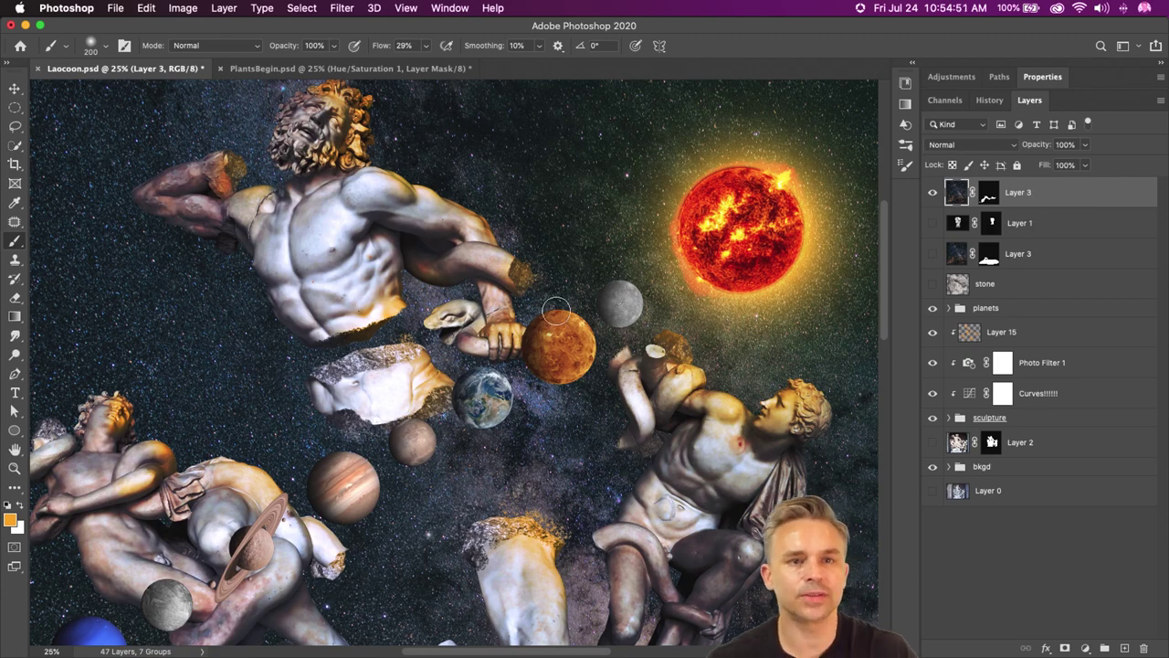
{"action": "key", "text": "super+minus"}
{"action": "key", "text": "super+minus"}
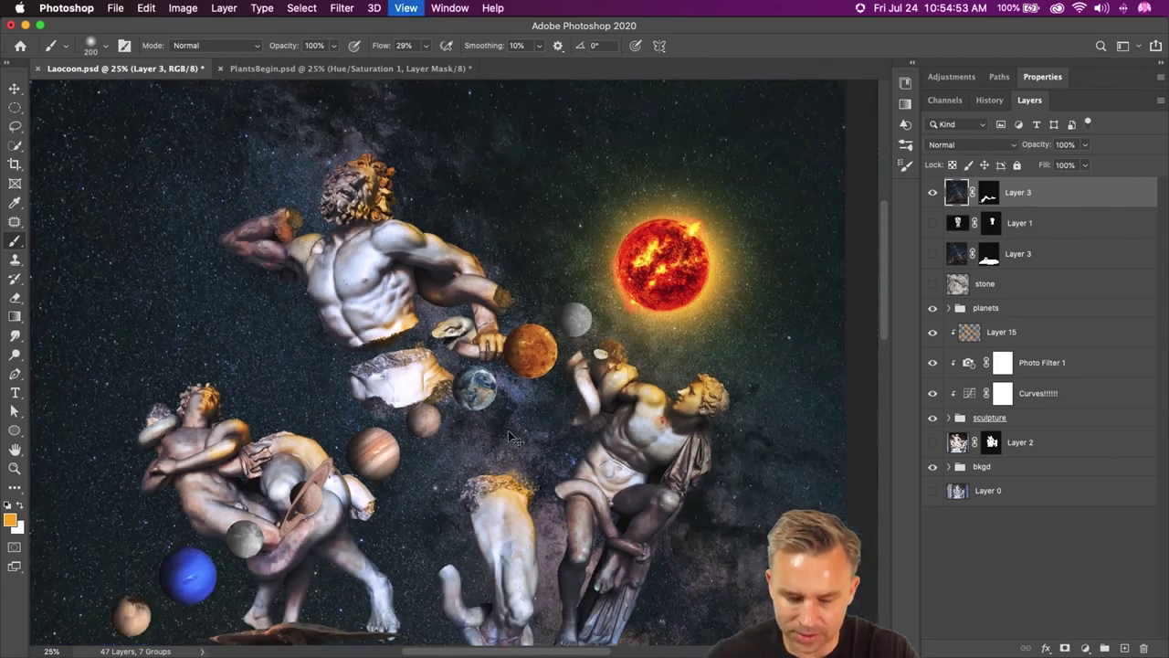
{"action": "left_click", "coordinate": [15, 88]}
{"action": "left_click_drag", "start_coordinate": [235, 410], "coordinate": [282, 220]}
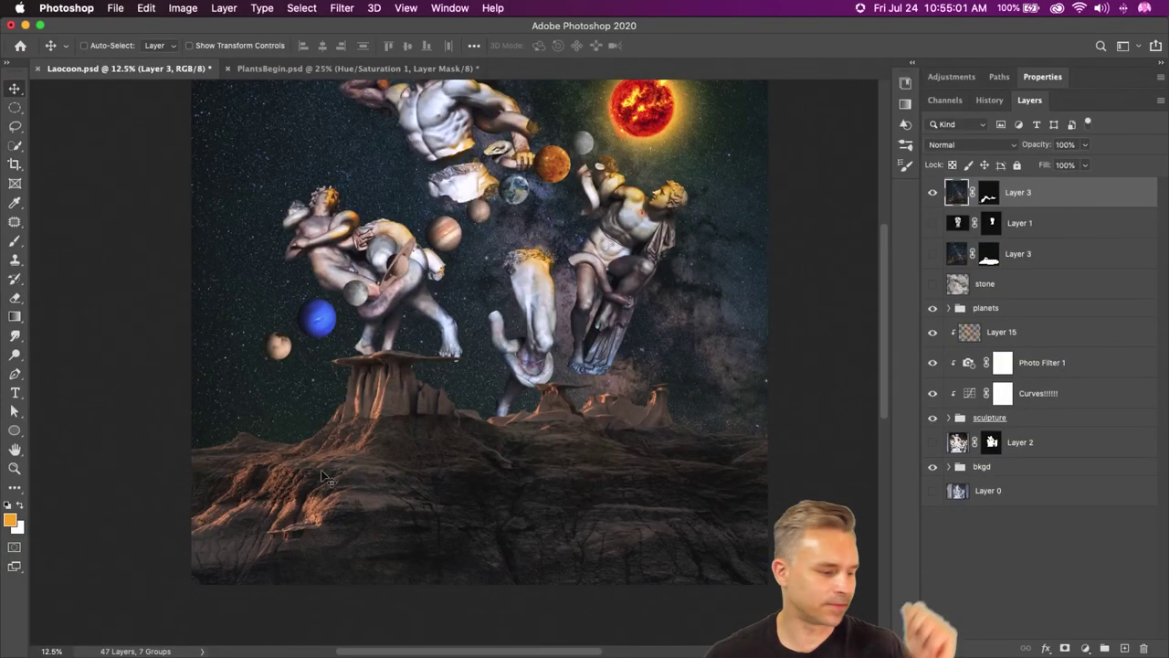
{"action": "left_click", "coordinate": [952, 472]}
{"action": "left_click", "coordinate": [948, 466]}
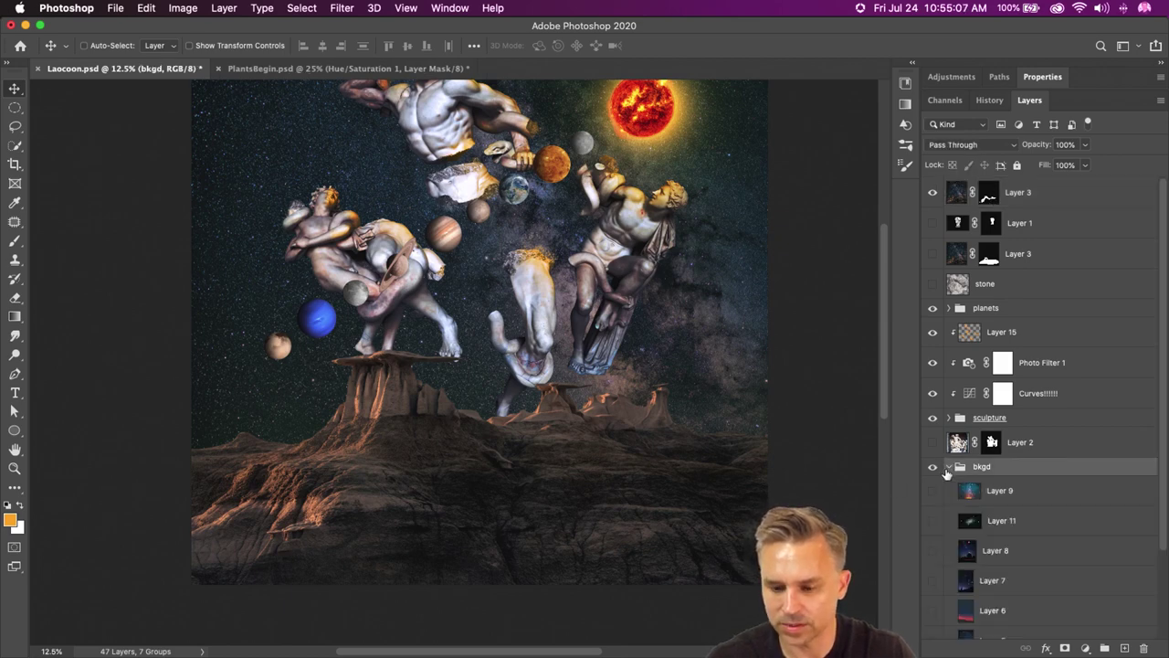
{"action": "left_click", "coordinate": [1030, 196]}
{"action": "scroll", "coordinate": [966, 545], "scroll_direction": "down", "scroll_amount": 3}
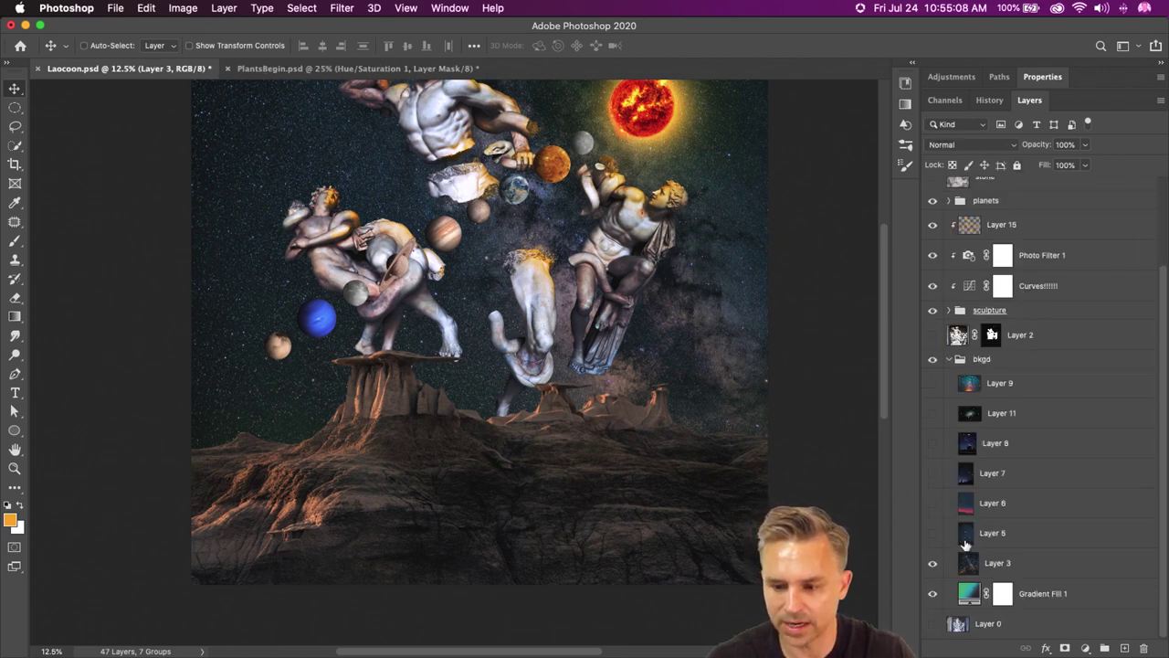
{"action": "left_click", "coordinate": [1030, 563], "text": "super"}
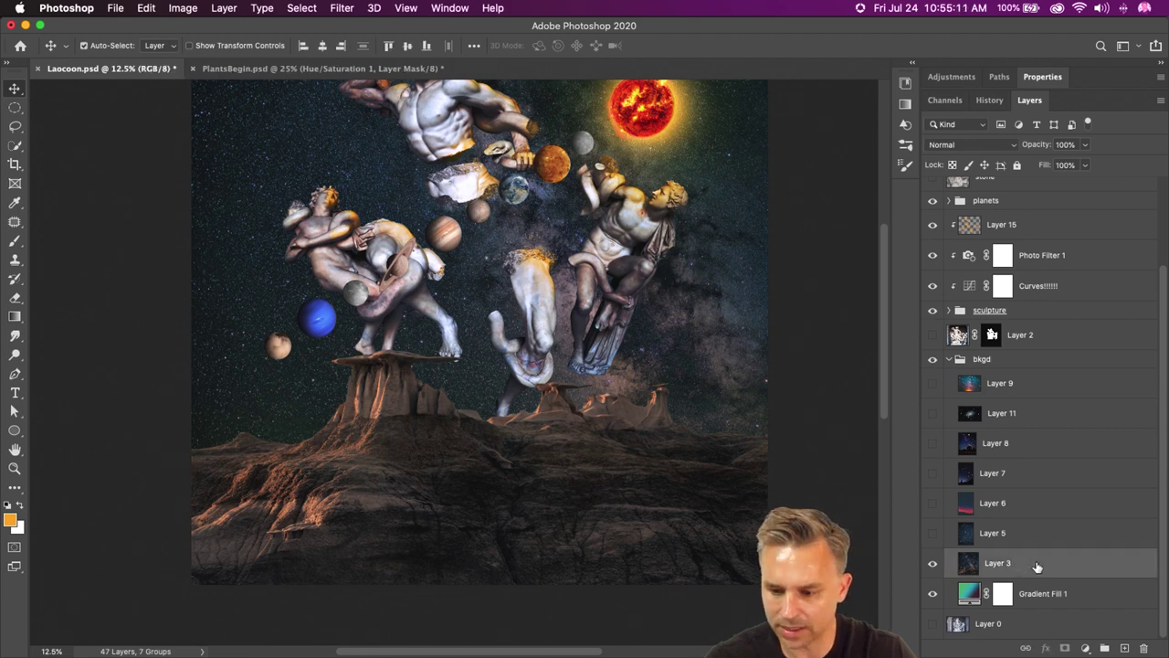
- Flip the two selected Layer 3 landscape layers horizontally with Free Transform and apply the transformation
{"action": "key", "text": "super+t"}
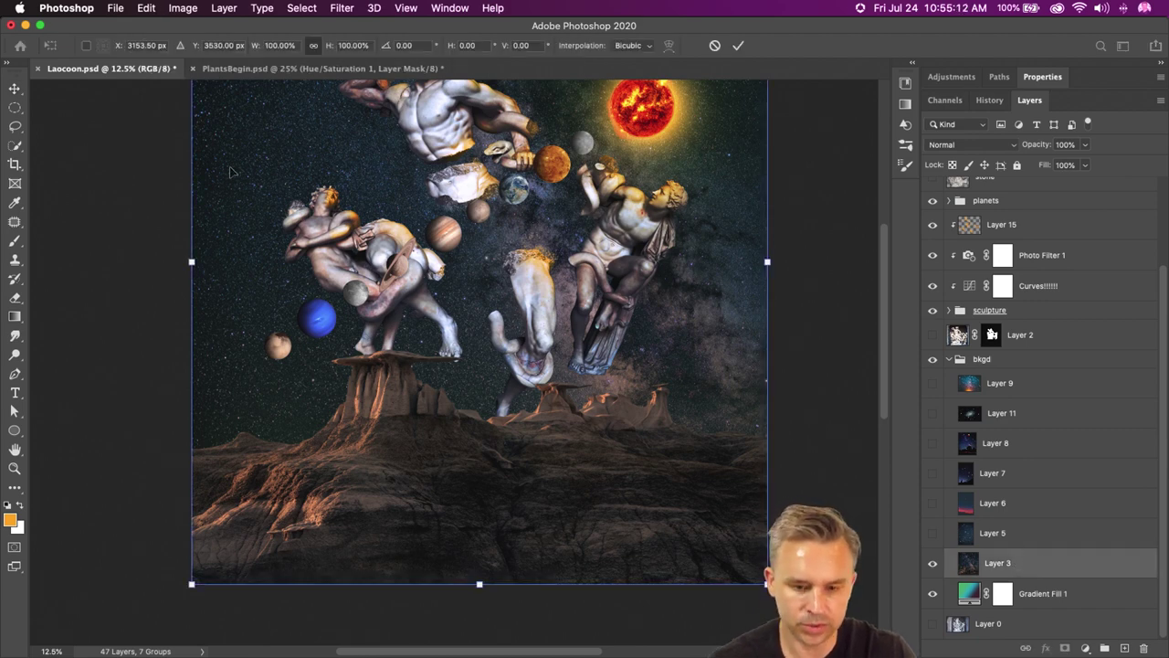
{"action": "right_click", "coordinate": [625, 429]}
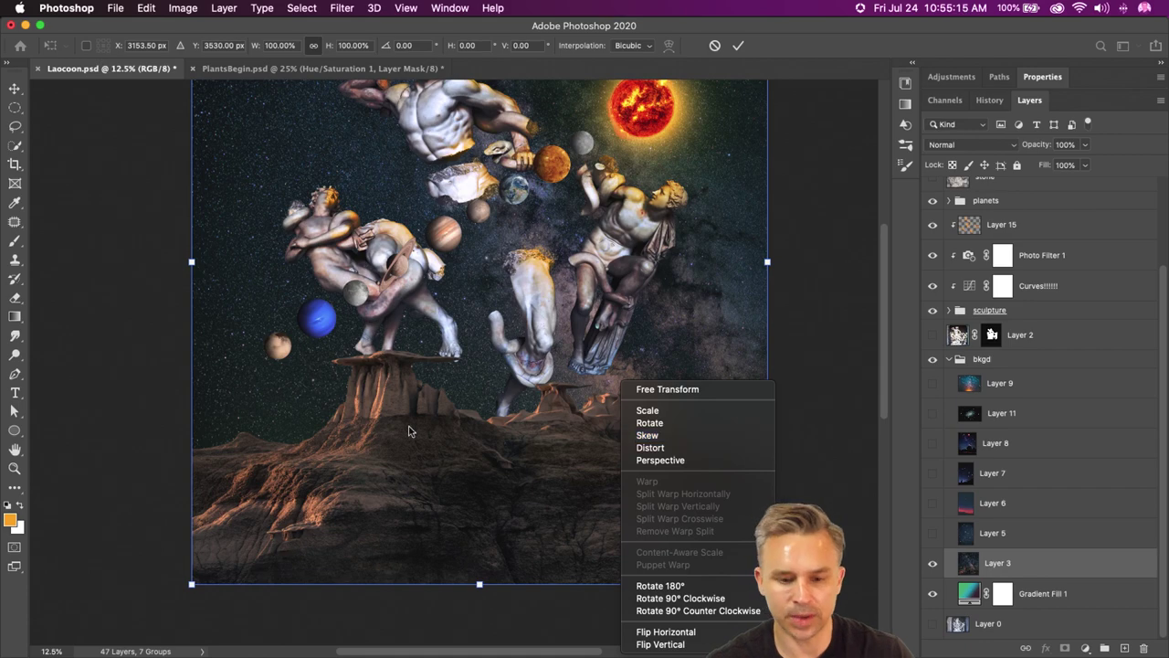
{"action": "right_click", "coordinate": [257, 220]}
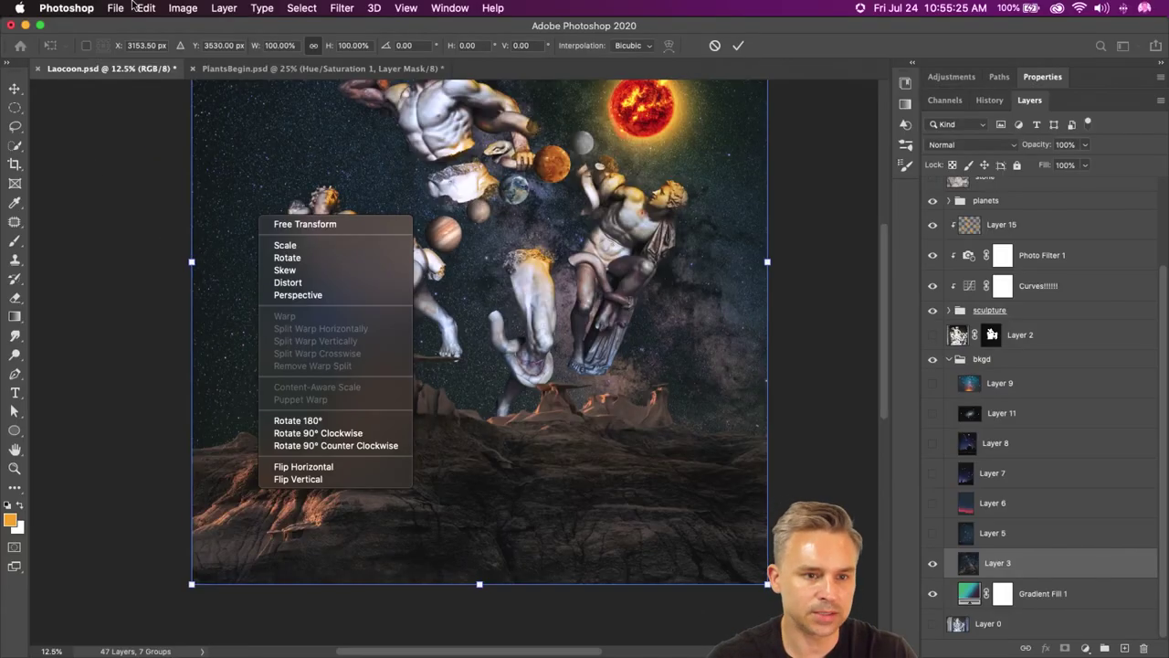
{"action": "left_click", "coordinate": [135, 7]}
{"action": "left_click", "coordinate": [146, 7]}
{"action": "mouse_move", "coordinate": [169, 354]}
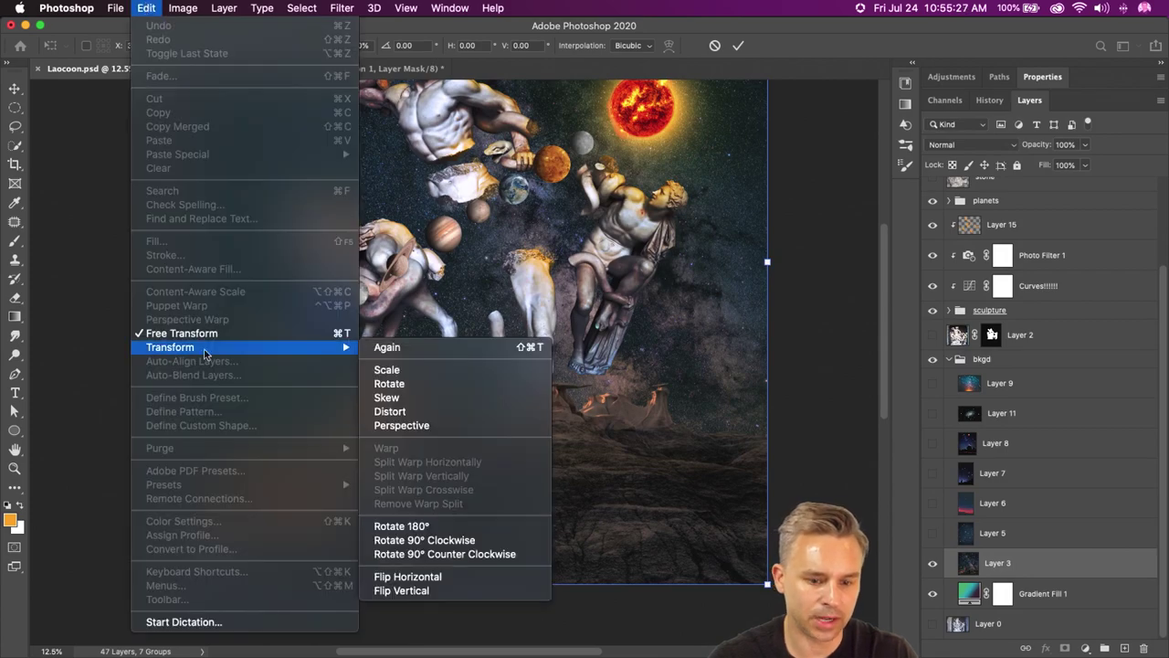
{"action": "left_click", "coordinate": [436, 582]}
{"action": "right_click", "coordinate": [231, 219]}
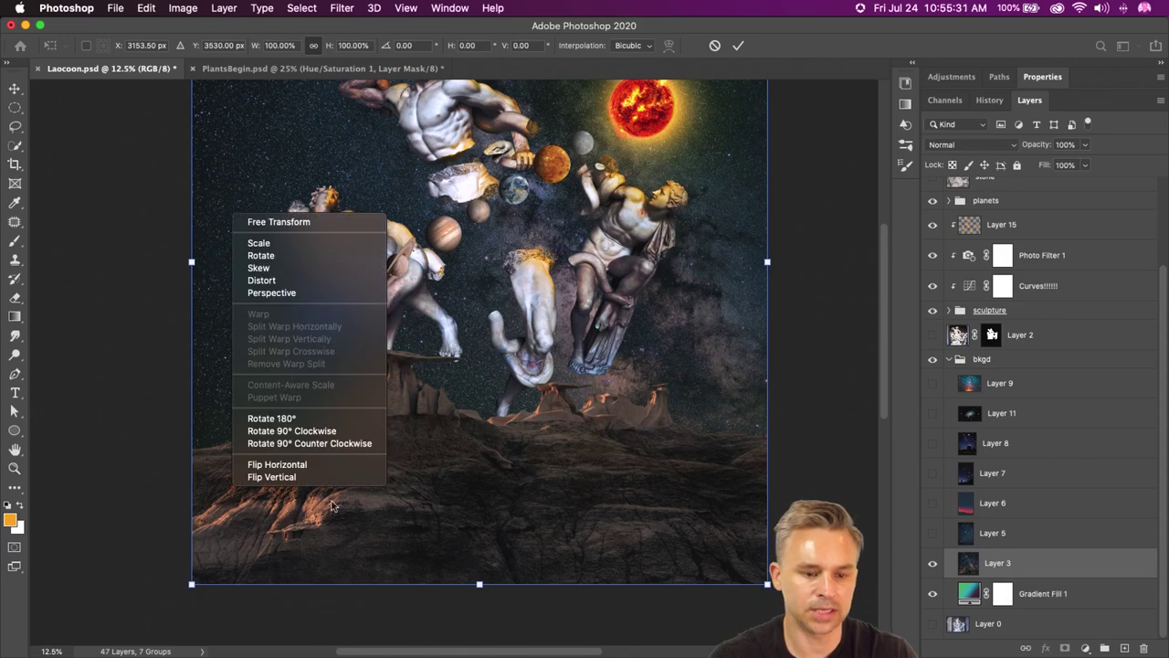
{"action": "left_click", "coordinate": [307, 463]}
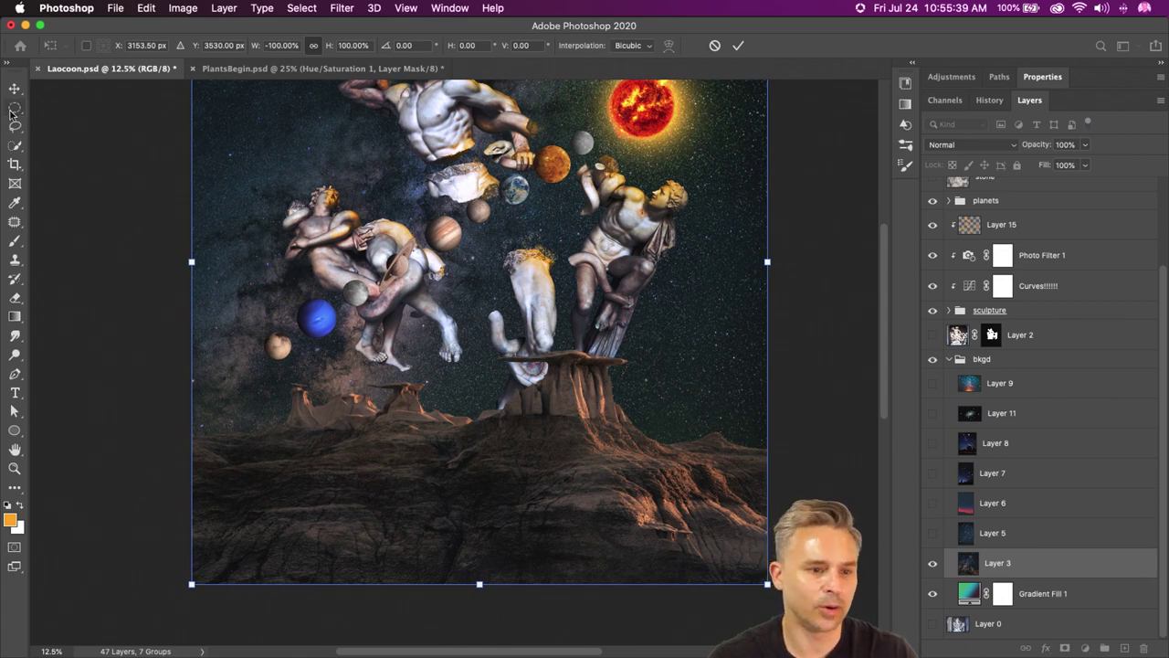
{"action": "left_click_drag", "start_coordinate": [15, 107], "coordinate": [92, 120]}
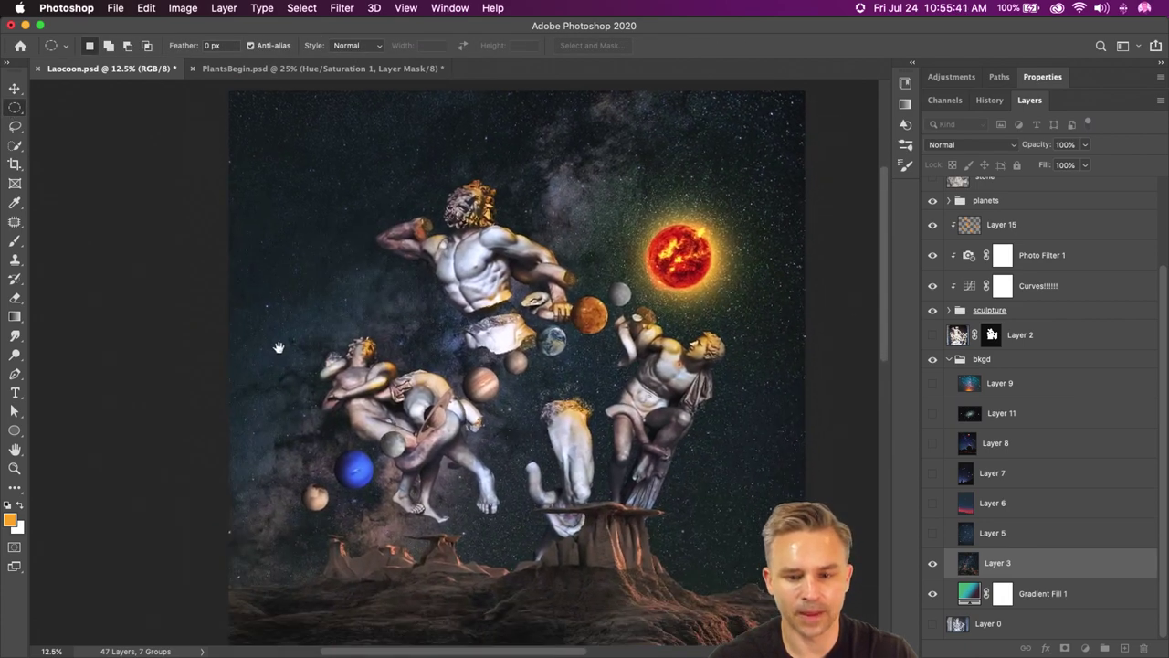
{"action": "left_click", "coordinate": [15, 89]}
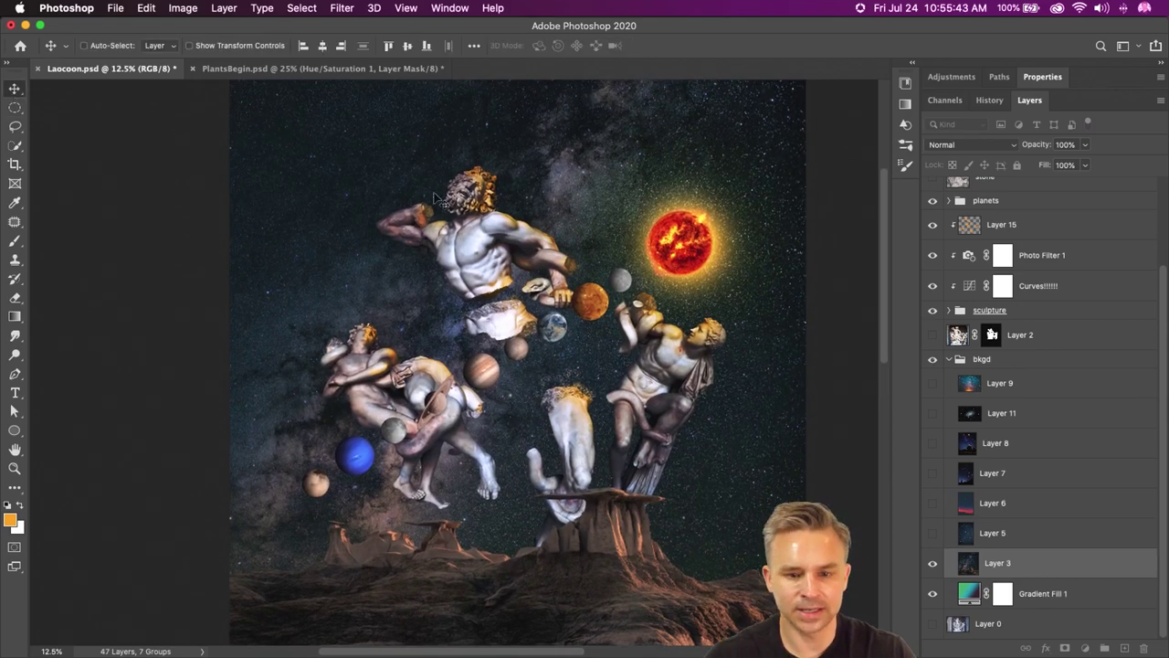
- Pull the upper control point of the sculpture's Curves!!!!!! adjustment slightly lower and toward the highlights
{"action": "key", "text": "super+equal"}
{"action": "key", "text": "super+equal"}
{"action": "key", "text": "super+equal"}
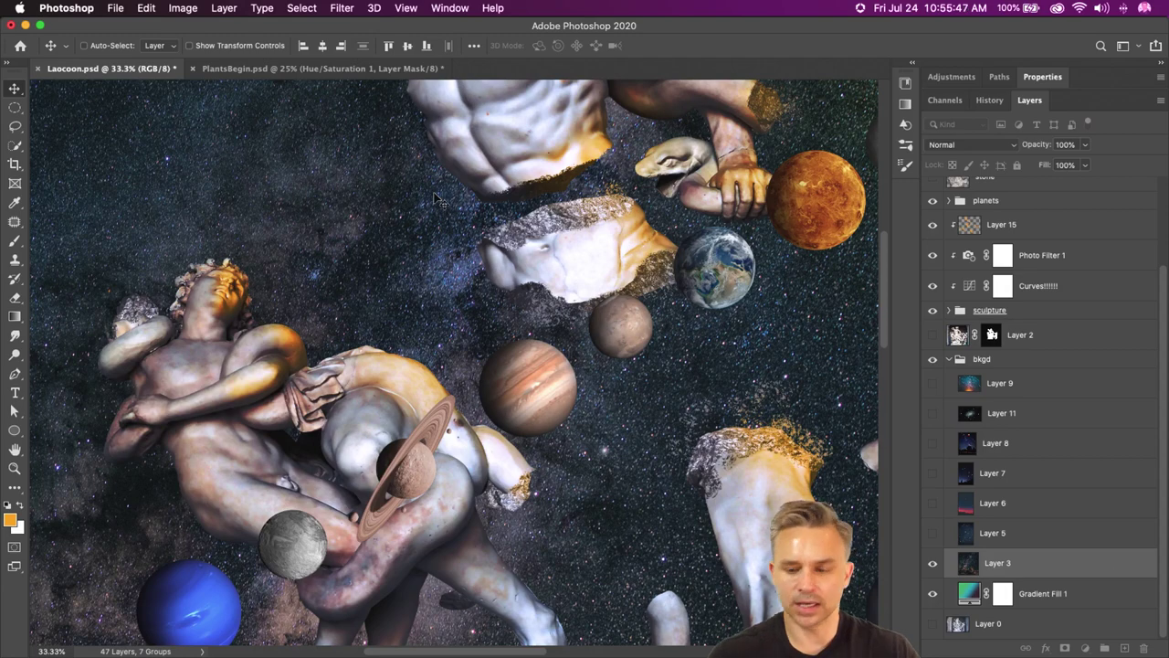
{"action": "left_click", "coordinate": [1038, 362]}
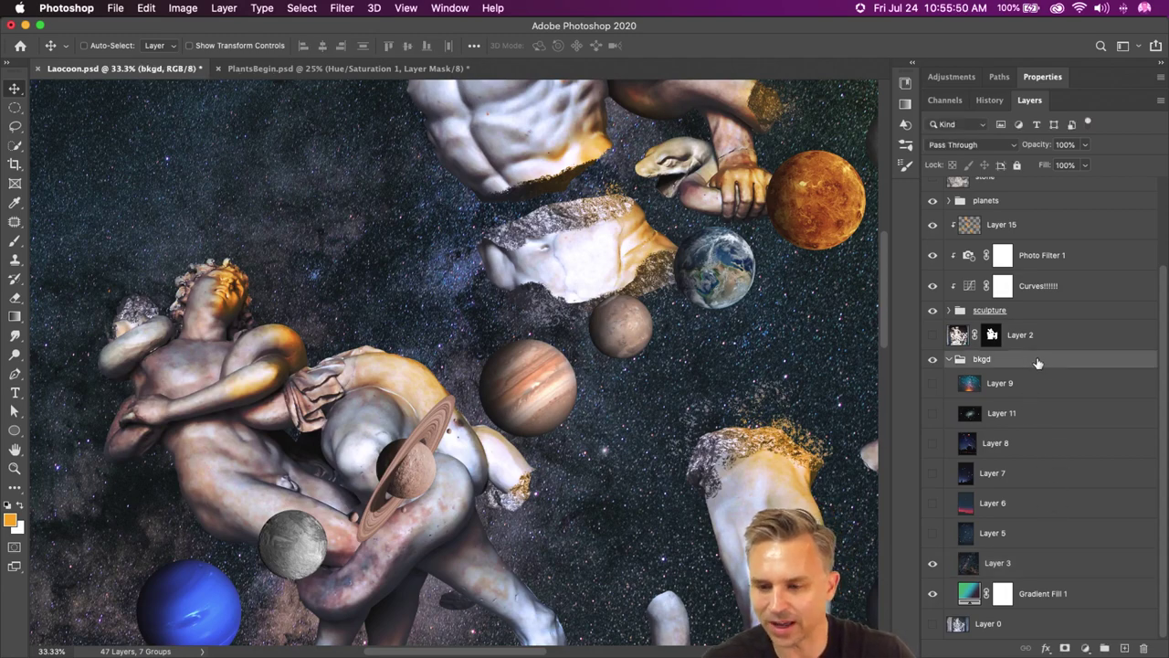
{"action": "left_click", "coordinate": [1057, 283]}
{"action": "left_click", "coordinate": [969, 287]}
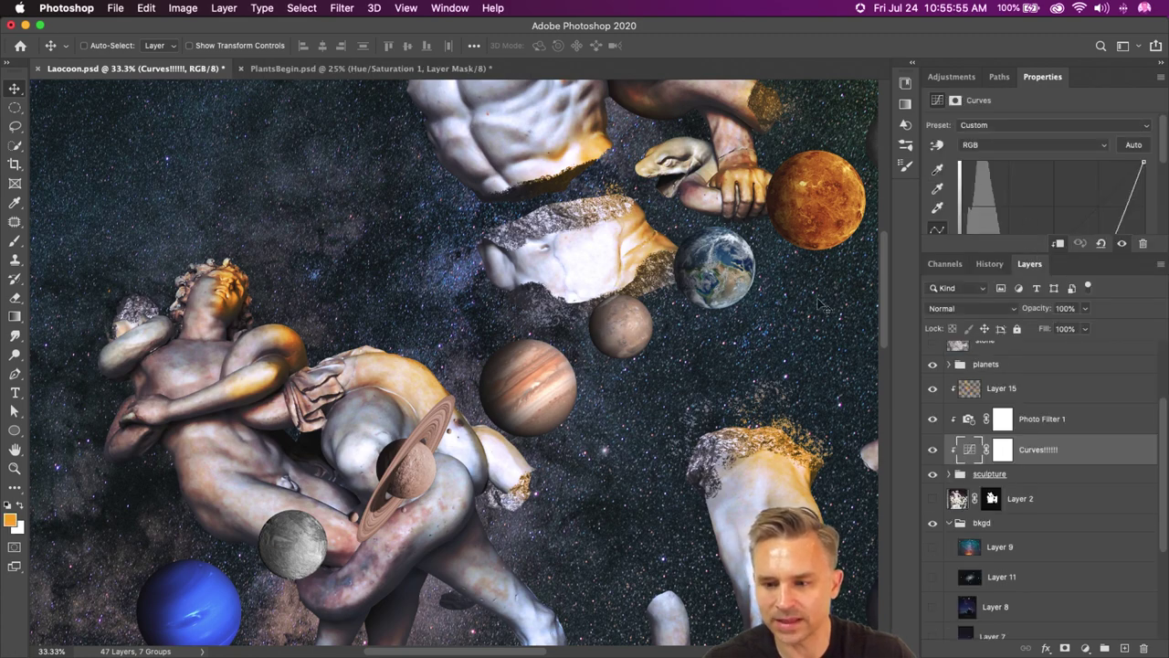
{"action": "scroll", "coordinate": [673, 240], "scroll_direction": "up", "scroll_amount": 5}
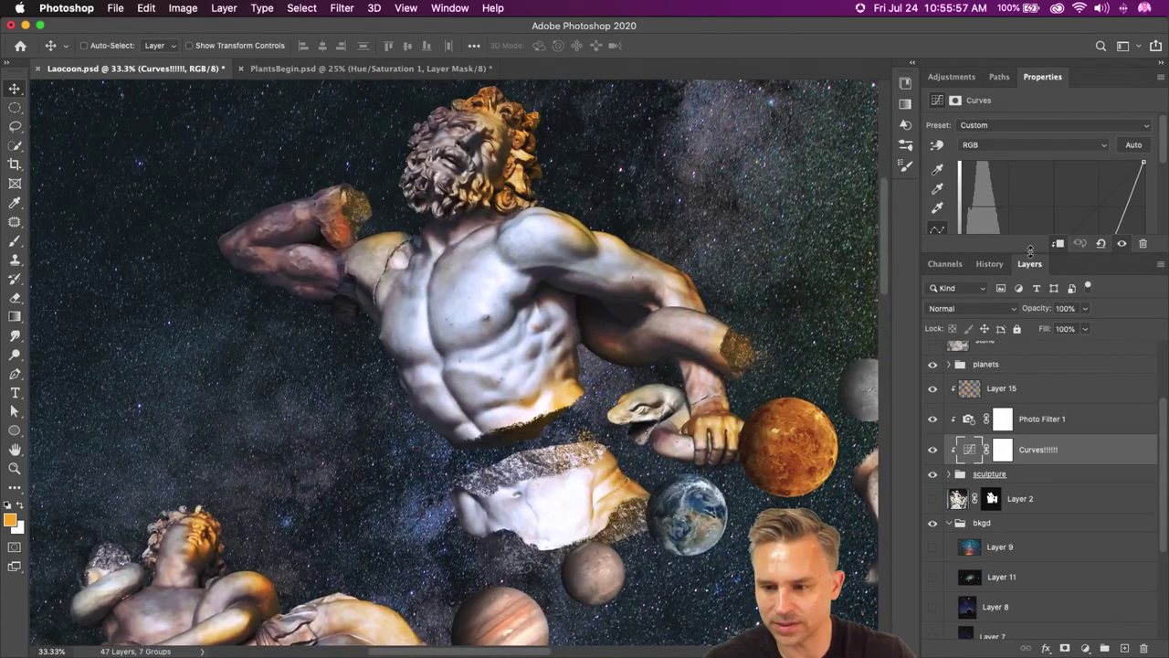
{"action": "left_click_drag", "start_coordinate": [1030, 251], "coordinate": [1030, 384]}
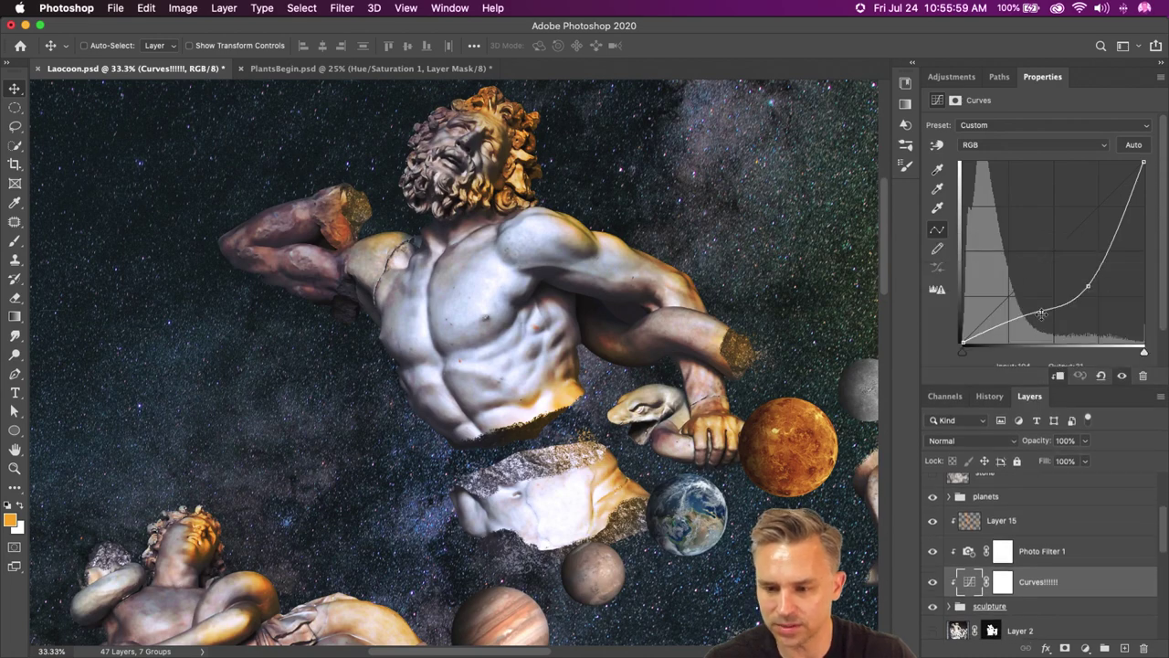
{"action": "mouse_move", "coordinate": [1088, 283]}
{"action": "left_mouse_down"}
{"action": "mouse_move", "coordinate": [1094, 301]}
{"action": "mouse_move", "coordinate": [1084, 217]}
{"action": "mouse_move", "coordinate": [1092, 289]}
{"action": "left_mouse_up"}
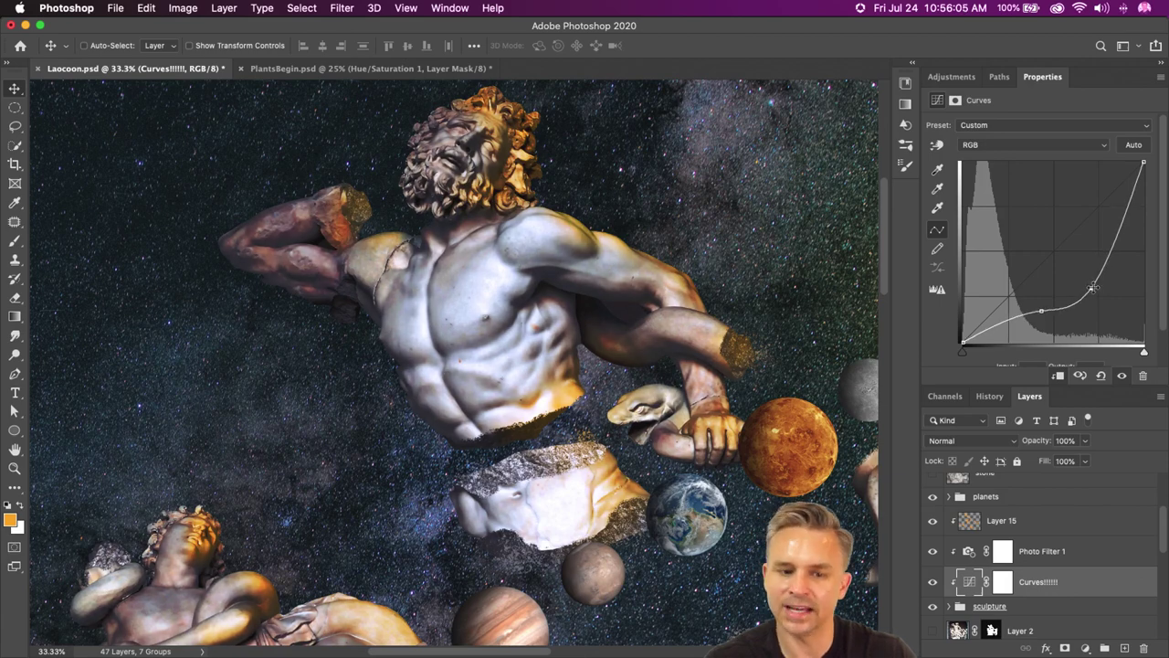
{"action": "double_click", "coordinate": [1080, 79]}
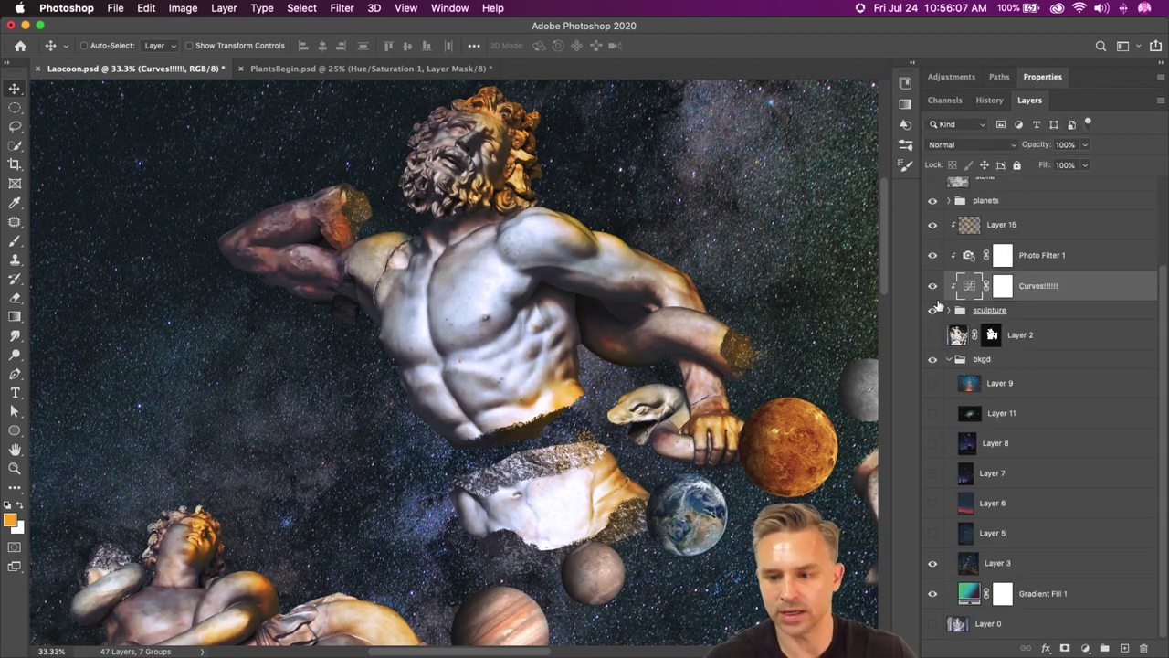
{"action": "left_click", "coordinate": [933, 255]}
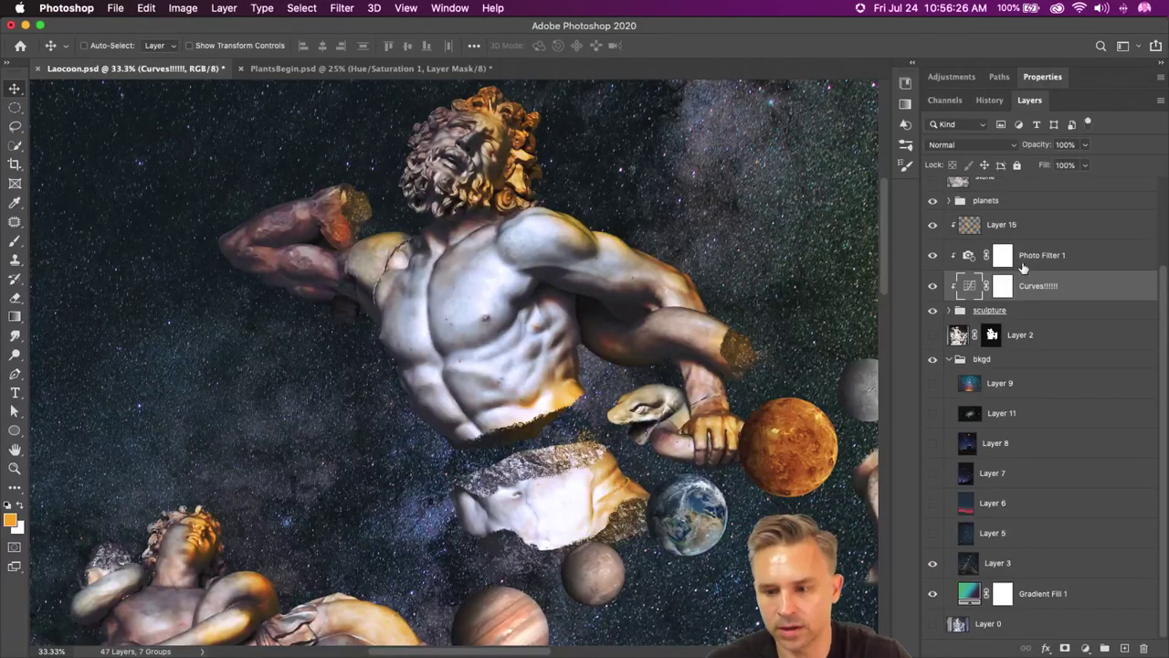
- Paint black on the Curves!!!!!! layer mask over the central figure's sun-facing torso and arm with a 125 px brush
{"action": "left_click", "coordinate": [1002, 285]}
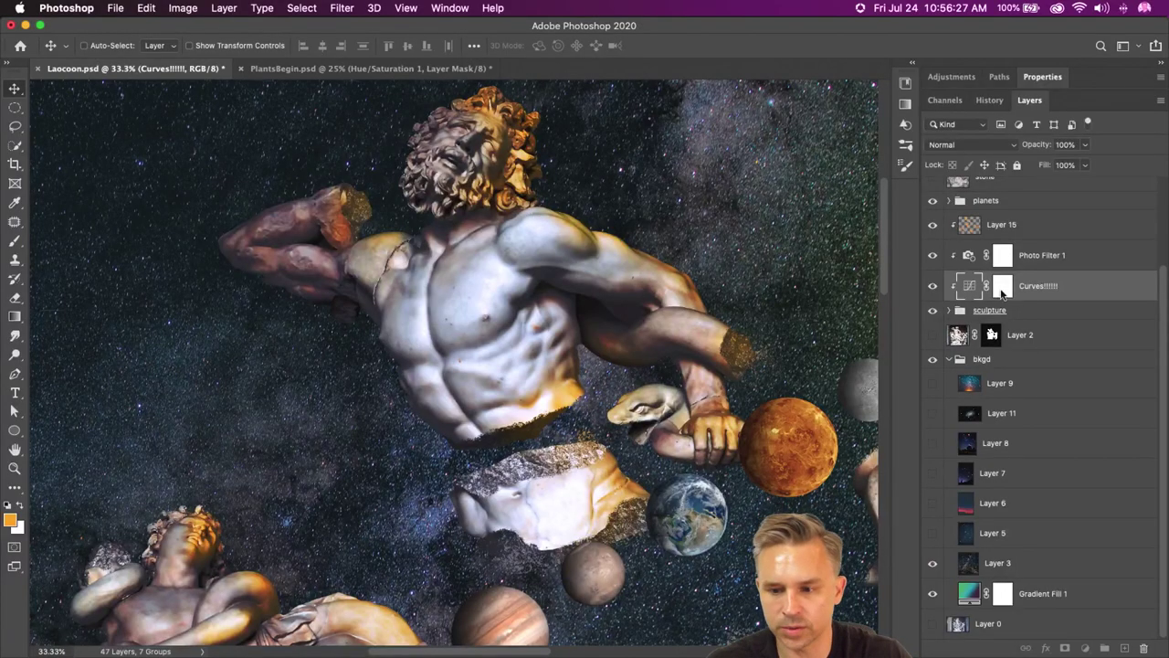
{"action": "key", "text": "b"}
{"action": "left_click", "coordinate": [17, 505]}
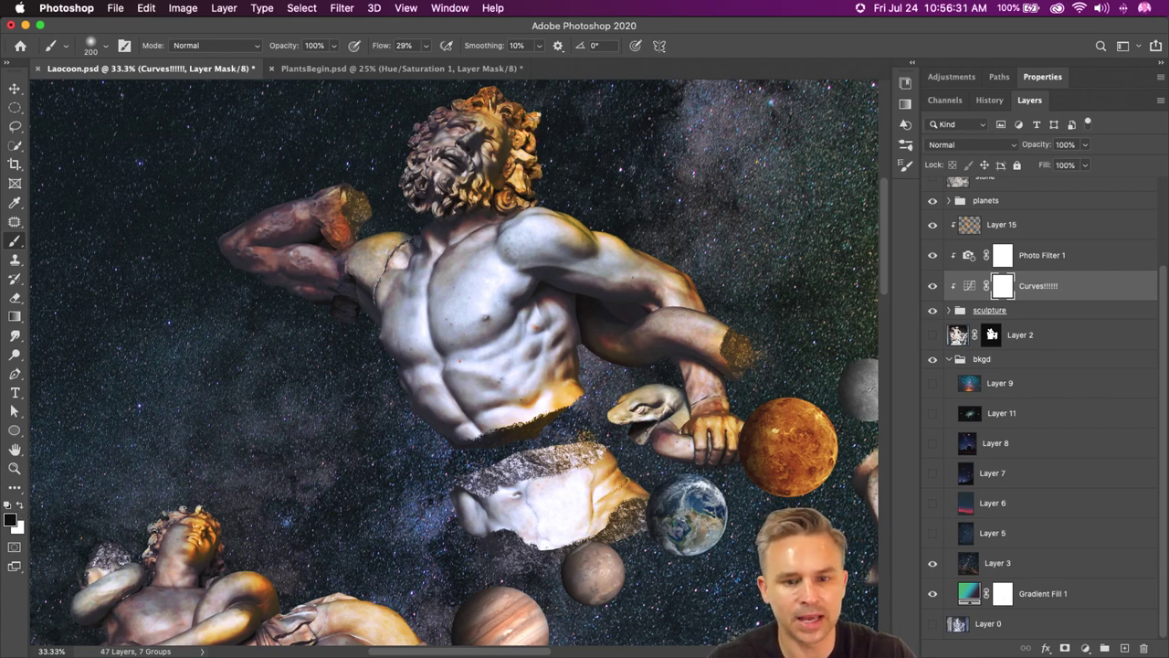
{"action": "key", "text": "bracketleft"}
{"action": "key", "text": "bracketleft"}
{"action": "key", "text": "bracketleft"}
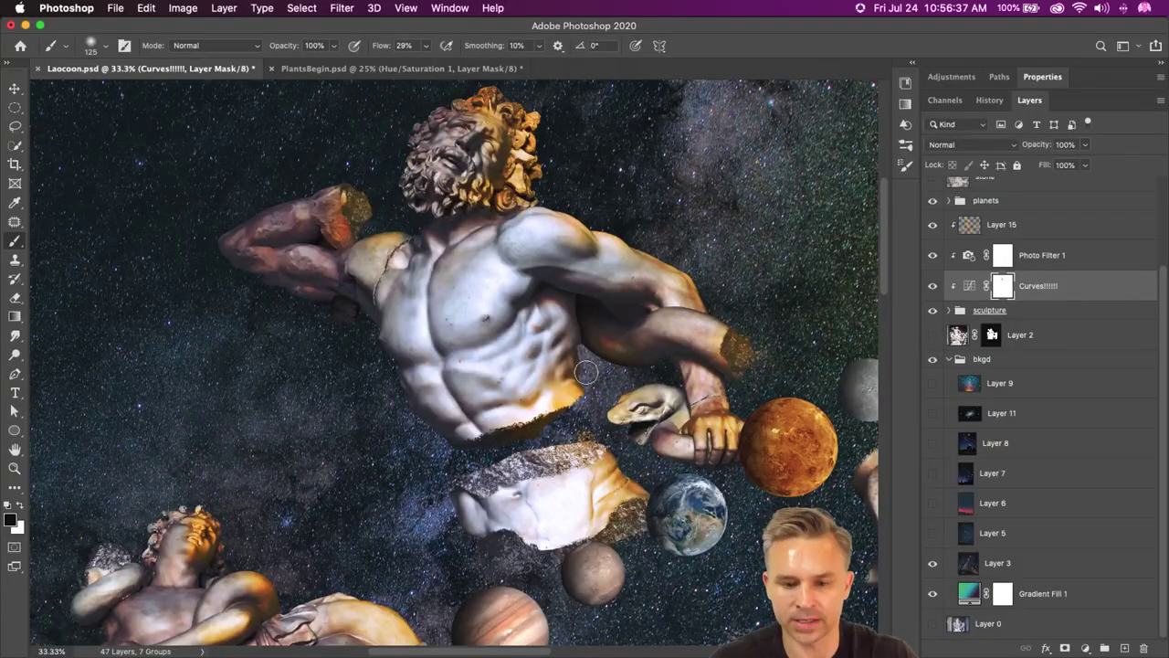
{"action": "mouse_move", "coordinate": [667, 272]}
{"action": "left_mouse_down"}
{"action": "mouse_move", "coordinate": [710, 317]}
{"action": "mouse_move", "coordinate": [715, 309]}
{"action": "mouse_move", "coordinate": [733, 371]}
{"action": "mouse_move", "coordinate": [709, 424]}
{"action": "left_mouse_up"}
{"action": "scroll", "coordinate": [708, 424], "scroll_direction": "right", "scroll_amount": 6}
{"action": "scroll", "coordinate": [708, 425], "scroll_direction": "down", "scroll_amount": 3}
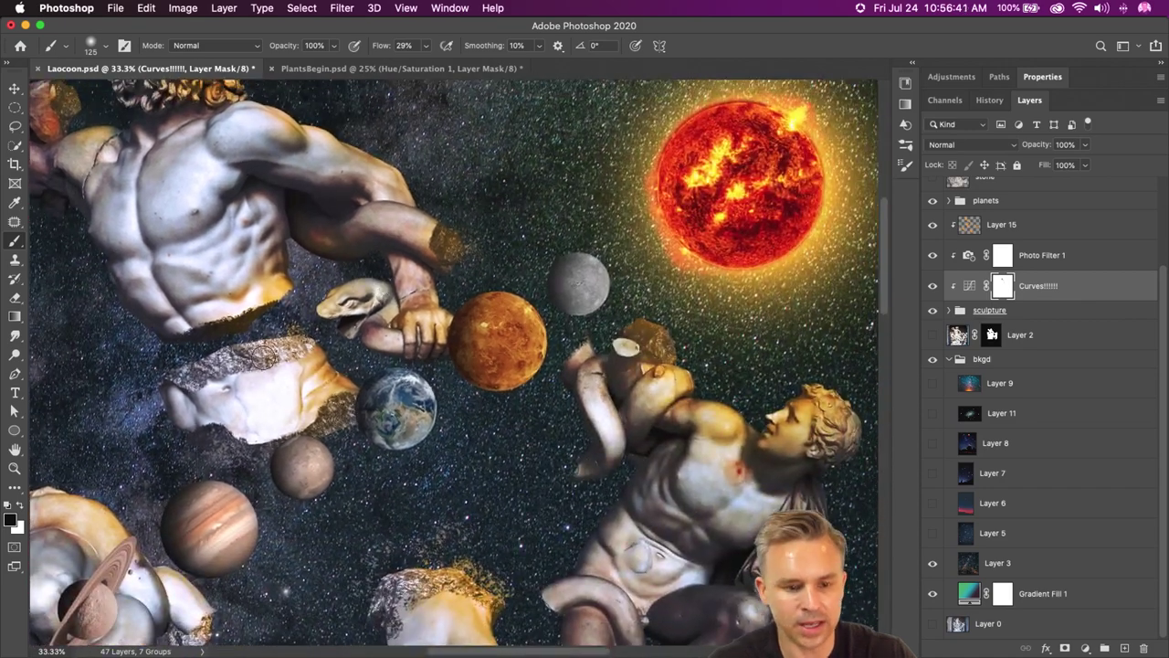
- Enlarge the brush to 300 px and paint black on the Curves mask over the shoulder and chest of the figure below the sun
{"action": "key", "text": "bracketright"}
{"action": "key", "text": "bracketright"}
{"action": "key", "text": "bracketright"}
{"action": "key", "text": "bracketright"}
{"action": "key", "text": "bracketright"}
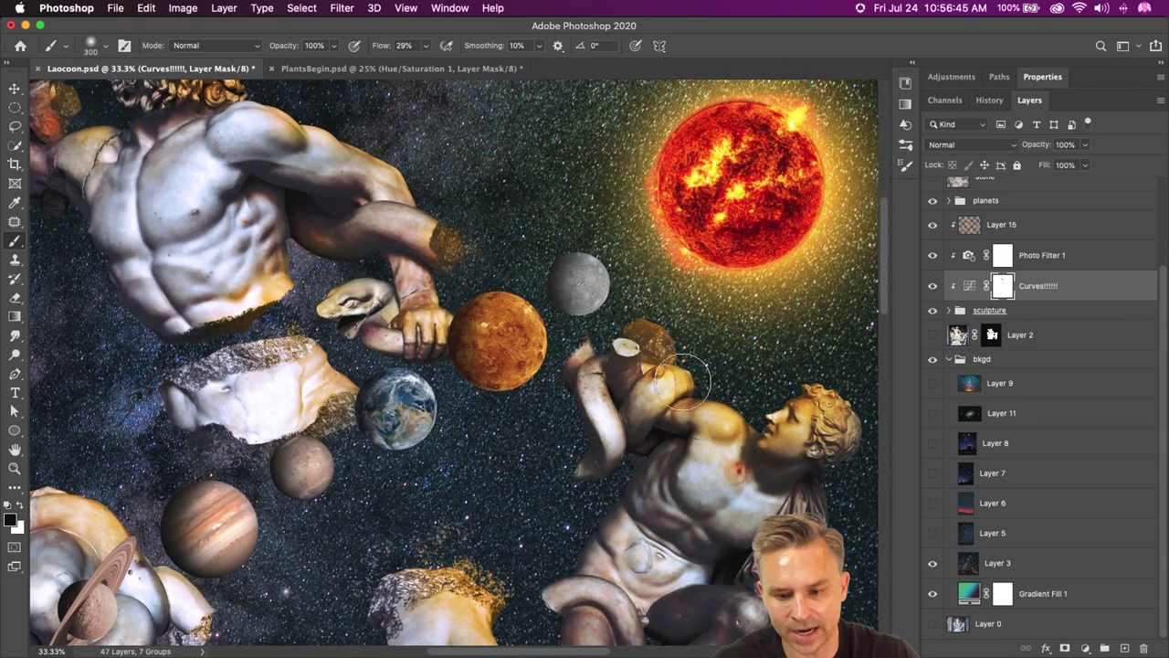
{"action": "mouse_move", "coordinate": [726, 436]}
{"action": "left_mouse_down"}
{"action": "mouse_move", "coordinate": [828, 413]}
{"action": "mouse_move", "coordinate": [802, 429]}
{"action": "mouse_move", "coordinate": [823, 430]}
{"action": "mouse_move", "coordinate": [709, 429]}
{"action": "left_mouse_up"}
- Paint black on the Curves mask over the sun-facing areas of the lower-left figures and the standalone leg fragment
{"action": "left_click_drag", "start_coordinate": [215, 352], "coordinate": [584, 194]}
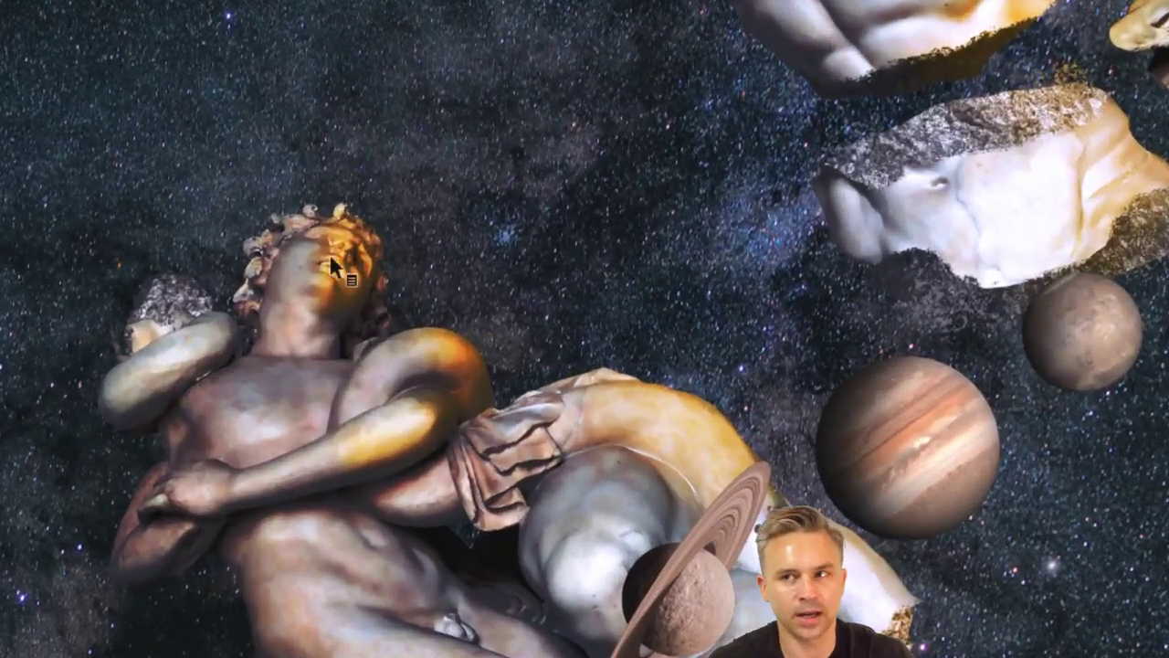
{"action": "mouse_move", "coordinate": [331, 258]}
{"action": "left_mouse_down"}
{"action": "mouse_move", "coordinate": [352, 246]}
{"action": "mouse_move", "coordinate": [333, 265]}
{"action": "mouse_move", "coordinate": [341, 253]}
{"action": "mouse_move", "coordinate": [334, 292]}
{"action": "mouse_move", "coordinate": [383, 337]}
{"action": "mouse_move", "coordinate": [417, 417]}
{"action": "mouse_move", "coordinate": [348, 446]}
{"action": "mouse_move", "coordinate": [368, 444]}
{"action": "mouse_move", "coordinate": [411, 347]}
{"action": "mouse_move", "coordinate": [338, 274]}
{"action": "mouse_move", "coordinate": [562, 446]}
{"action": "mouse_move", "coordinate": [730, 429]}
{"action": "mouse_move", "coordinate": [721, 475]}
{"action": "mouse_move", "coordinate": [527, 221]}
{"action": "left_mouse_up"}
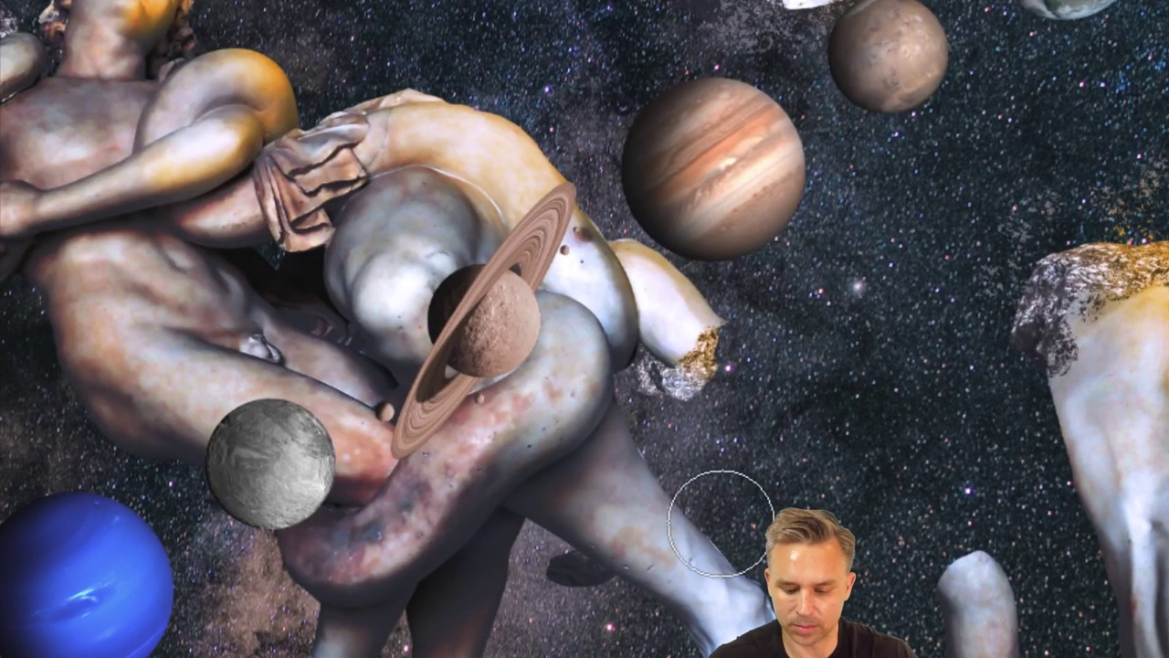
{"action": "key", "text": "ctrl+0"}
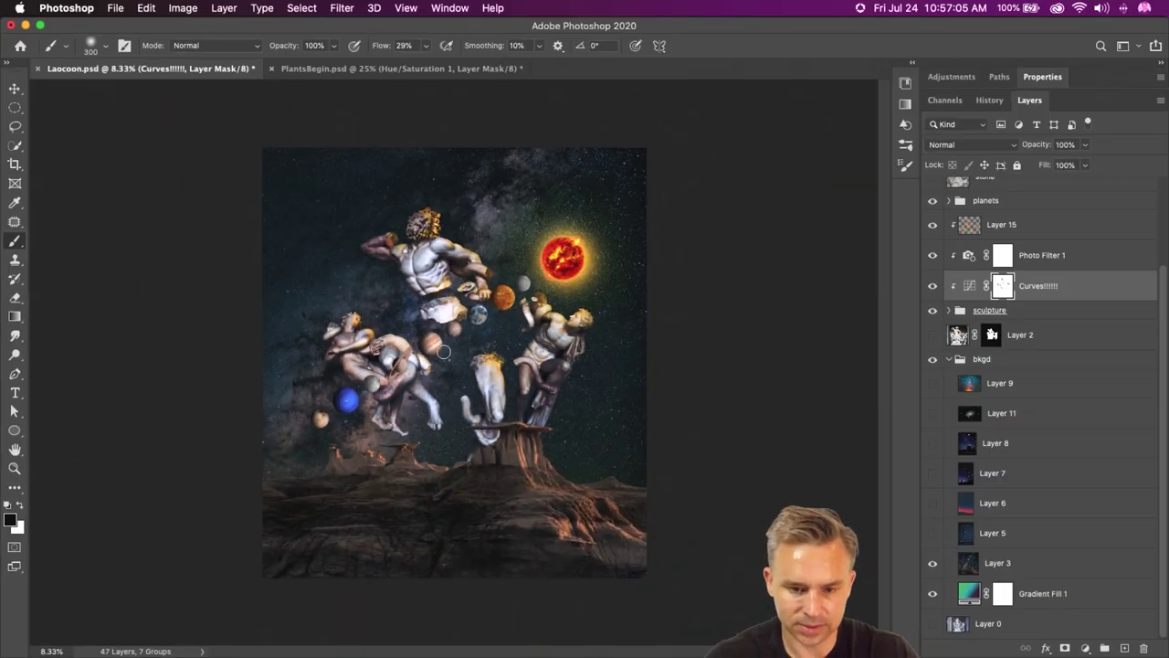
{"action": "key", "text": "ctrl+plus"}
{"action": "key", "text": "ctrl+plus"}
{"action": "key", "text": "ctrl+plus"}
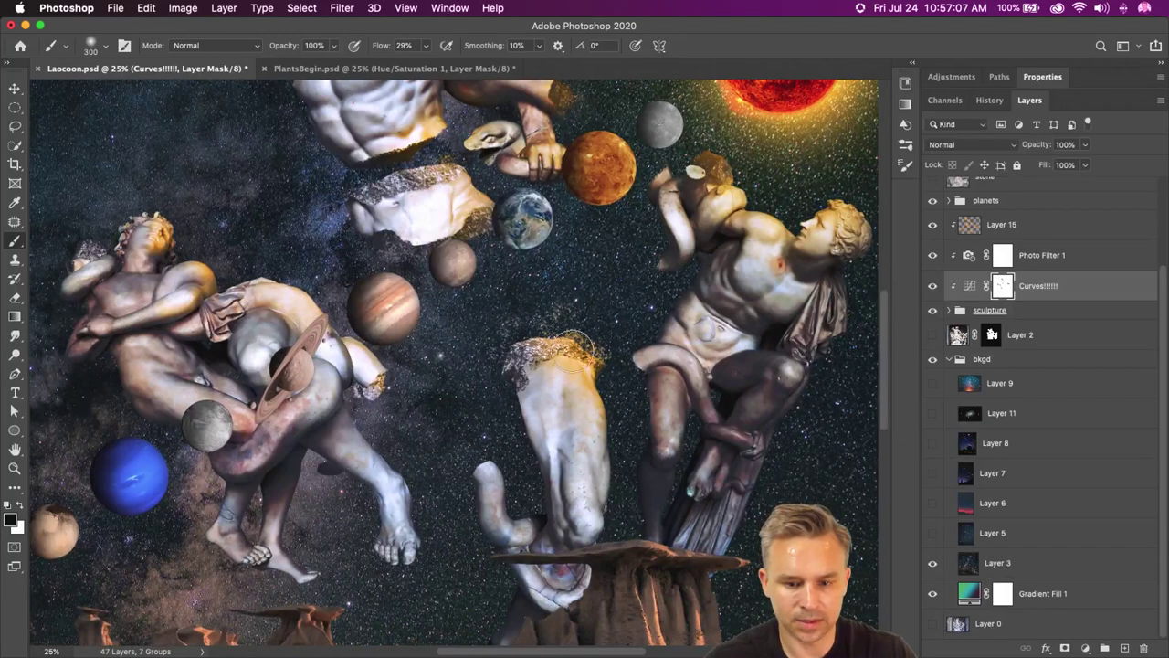
{"action": "scroll", "coordinate": [614, 436], "scroll_direction": "up", "scroll_amount": 5}
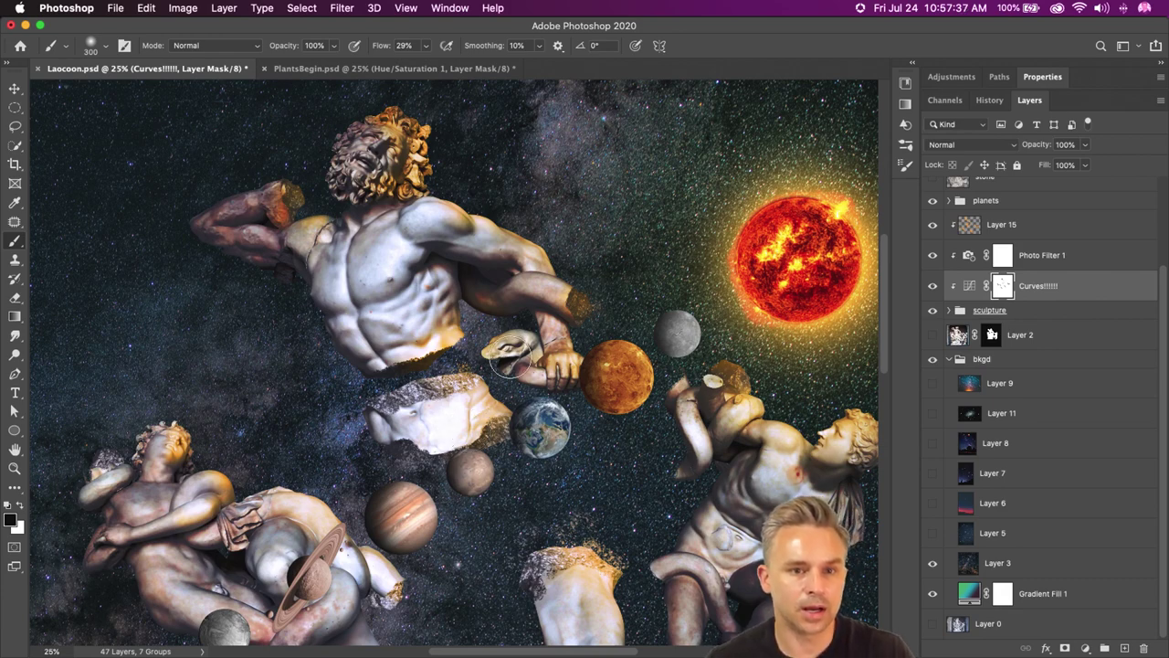
- Switch to the Move tool and collapse the bkgd group
{"action": "left_click", "coordinate": [15, 91]}
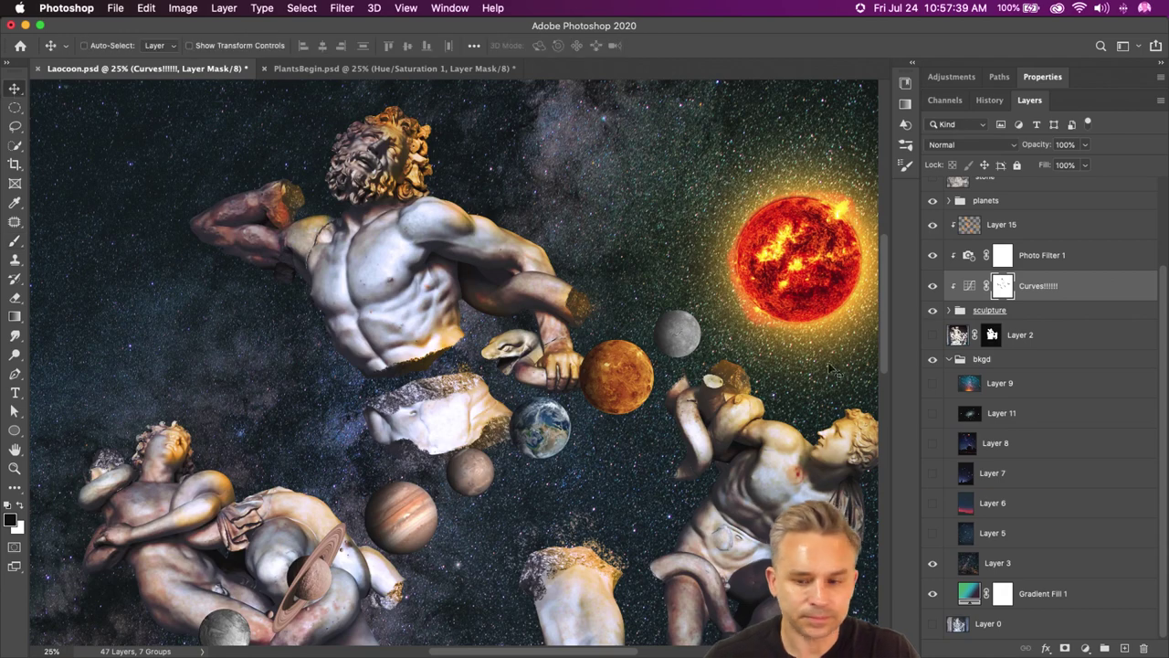
{"action": "left_click_drag", "start_coordinate": [674, 411], "coordinate": [645, 371]}
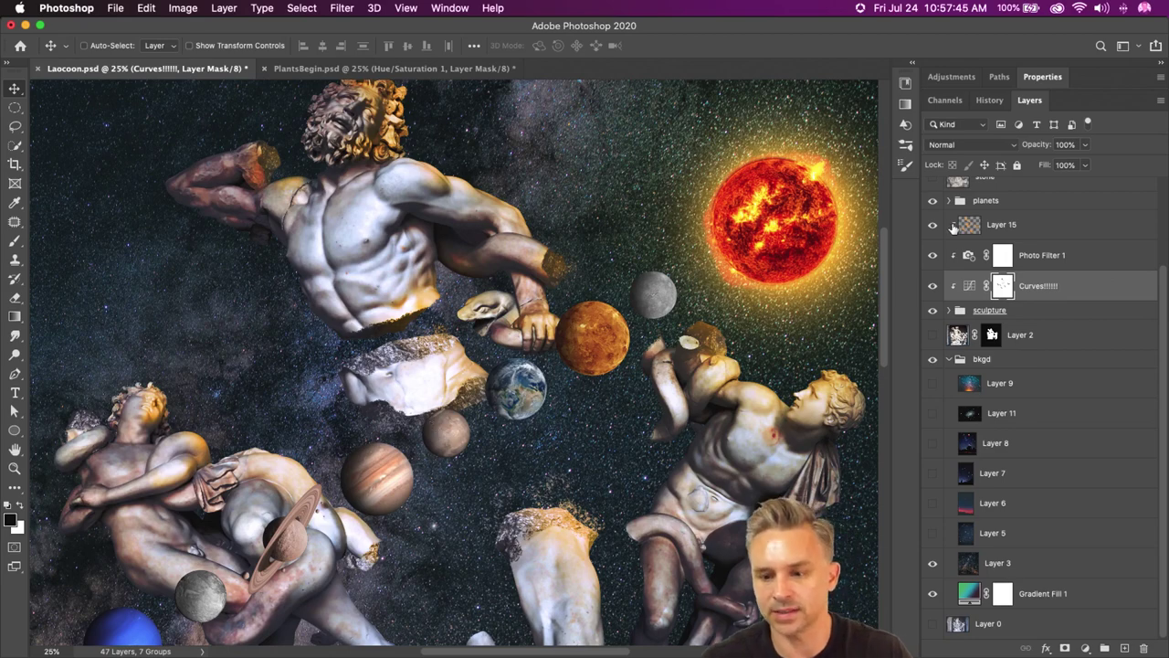
{"action": "left_click", "coordinate": [948, 360]}
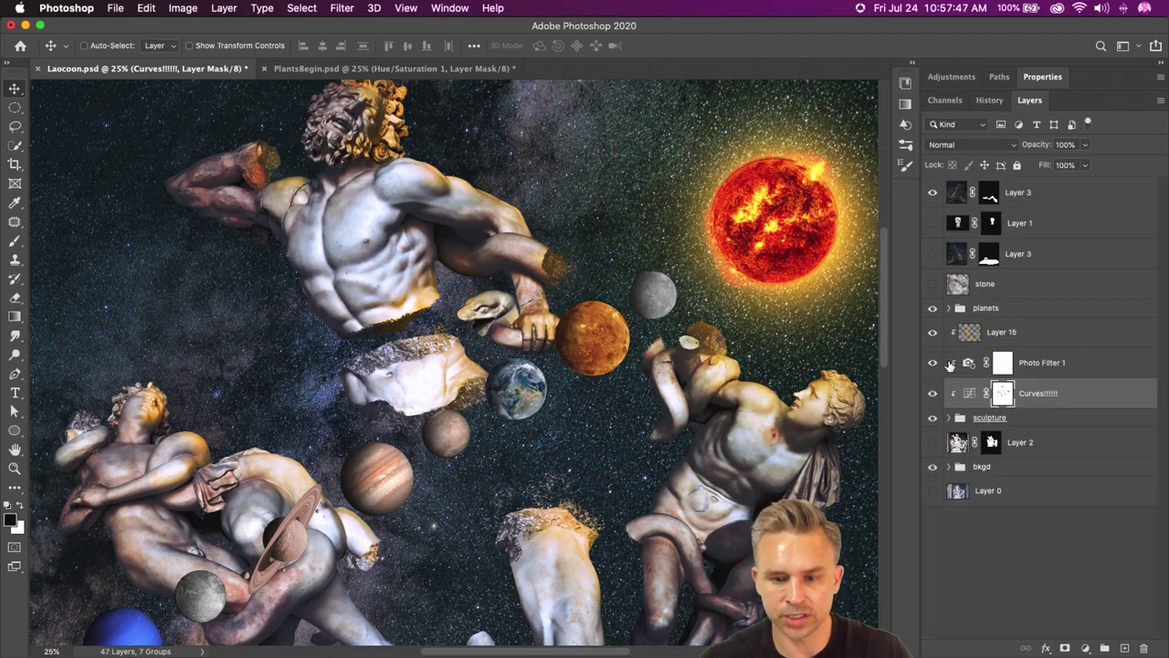
- Expand the sculpture group and duplicate Layer 15 together with the Curves!!!!!! adjustment layer above it
{"action": "key", "text": "super+minus"}
{"action": "left_click_drag", "start_coordinate": [619, 345], "coordinate": [642, 304]}
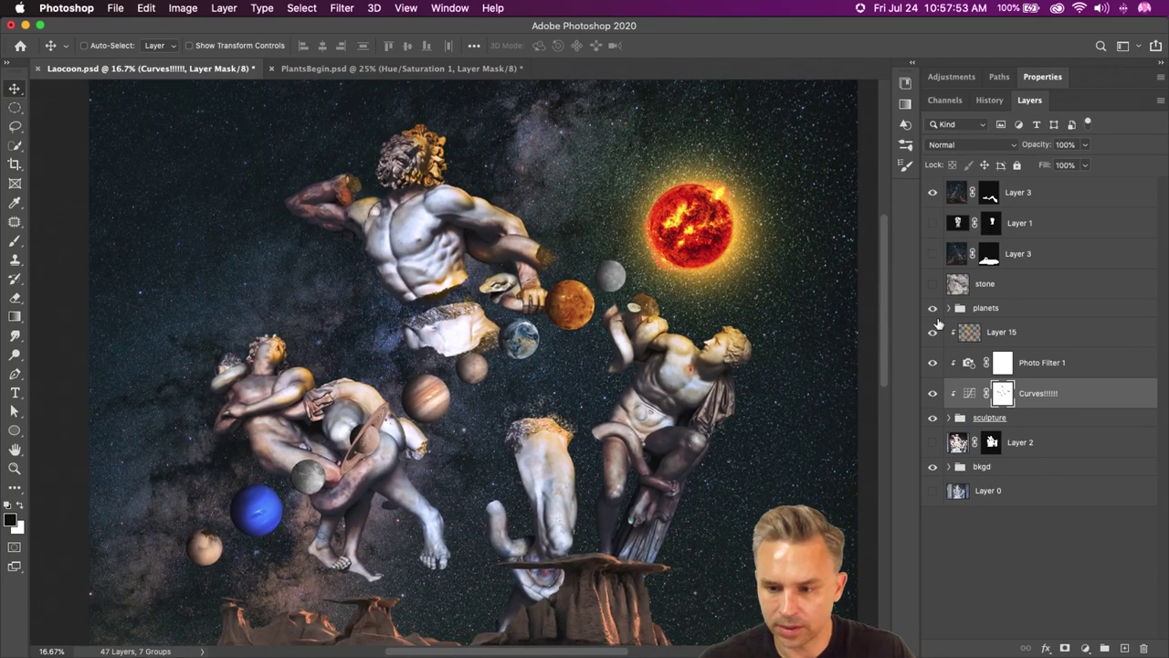
{"action": "left_click", "coordinate": [974, 333]}
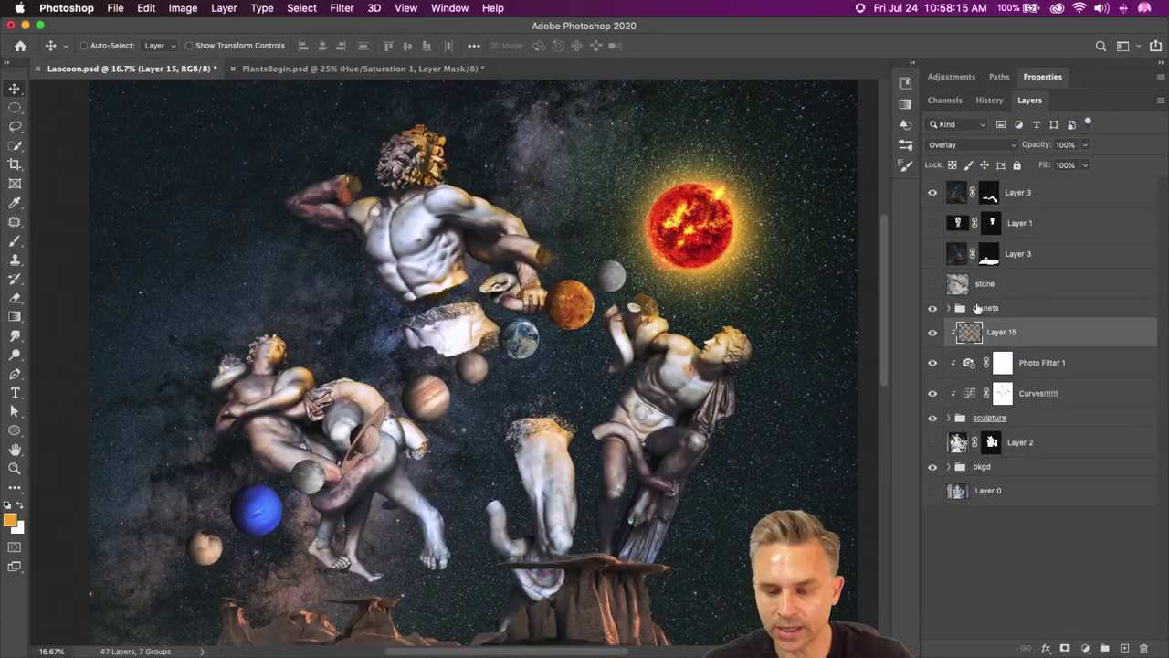
{"action": "left_click", "coordinate": [948, 417]}
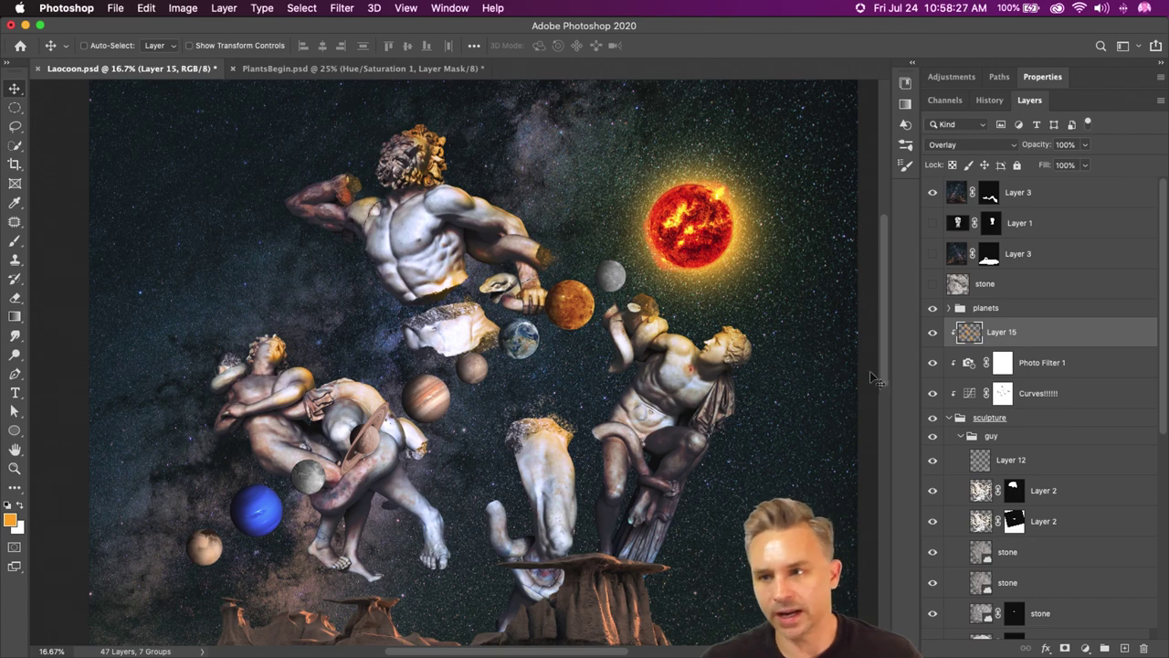
{"action": "left_click", "coordinate": [955, 397], "text": "alt"}
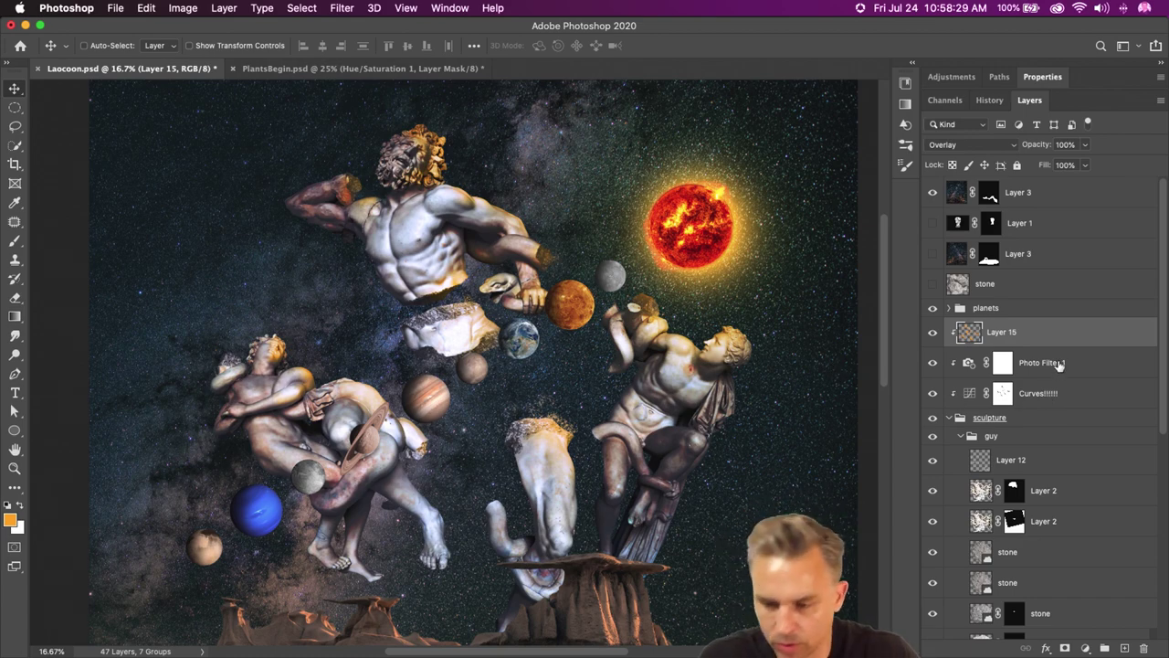
{"action": "left_click", "coordinate": [1044, 397]}
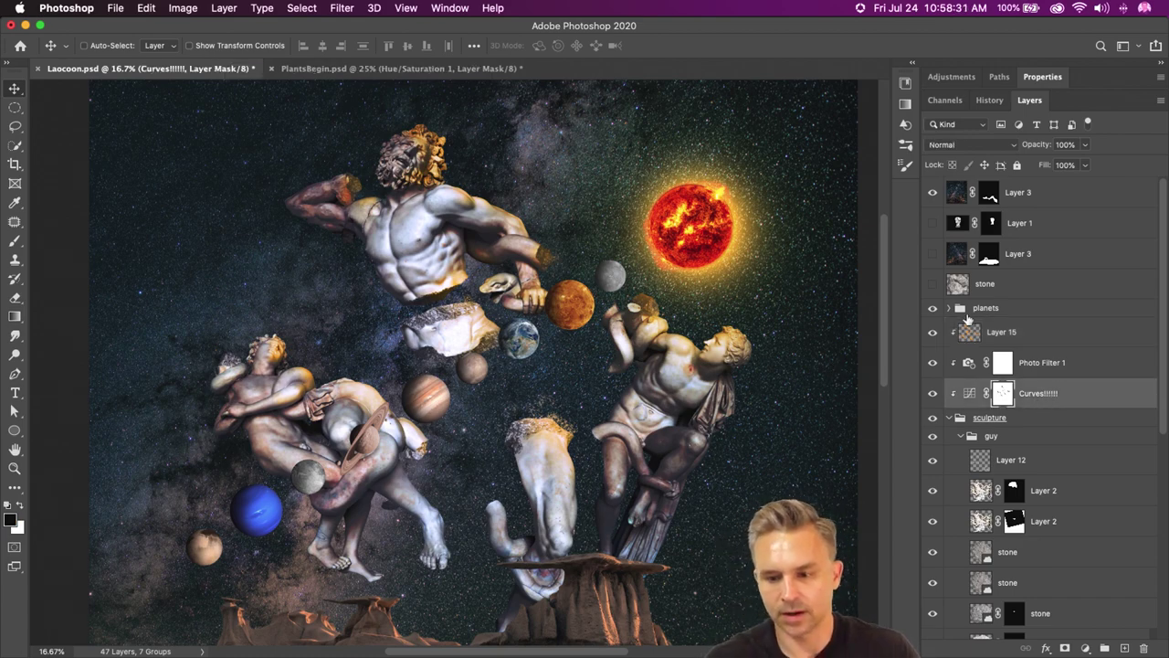
{"action": "left_click", "coordinate": [1015, 334], "text": "super"}
{"action": "key", "text": "super+j"}
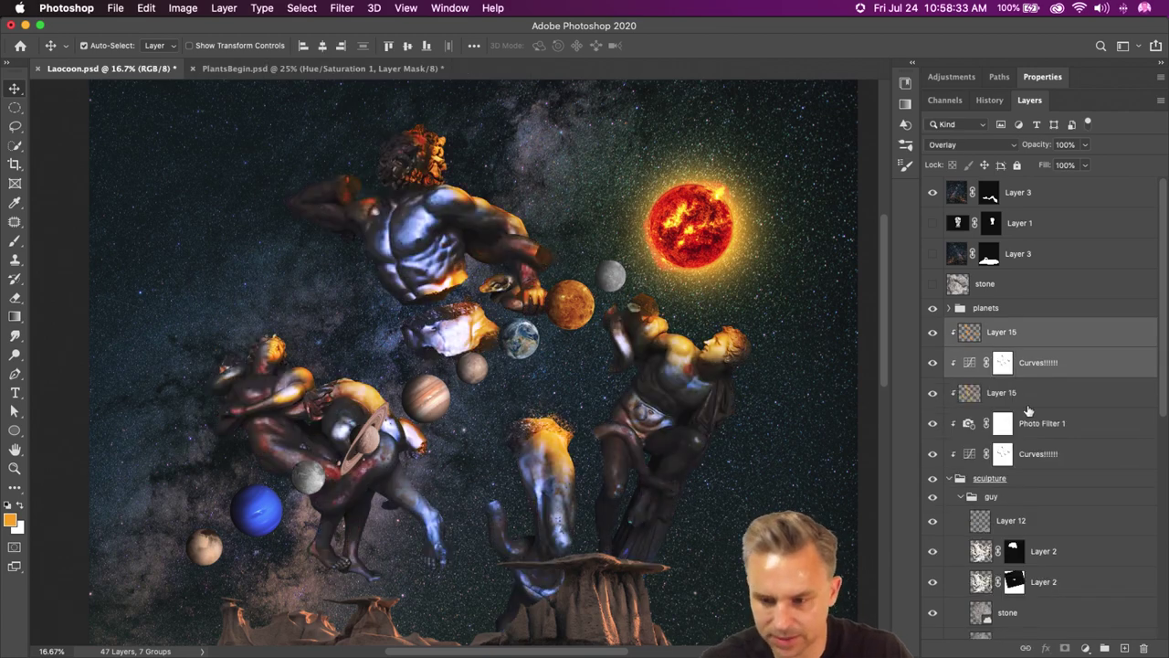
- Put the copied Layer 15 and Curves!!!!!! inside the sculpture group, clipped to the guy group, and hide the three original clipped layers
{"action": "scroll", "coordinate": [1026, 399], "scroll_direction": "down", "scroll_amount": 2}
{"action": "left_click_drag", "start_coordinate": [932, 362], "coordinate": [932, 392]}
{"action": "mouse_move", "coordinate": [1061, 313]}
{"action": "left_mouse_down"}
{"action": "mouse_move", "coordinate": [1064, 458]}
{"action": "mouse_move", "coordinate": [1065, 424]}
{"action": "mouse_move", "coordinate": [1053, 446]}
{"action": "mouse_move", "coordinate": [1052, 418]}
{"action": "left_mouse_up"}
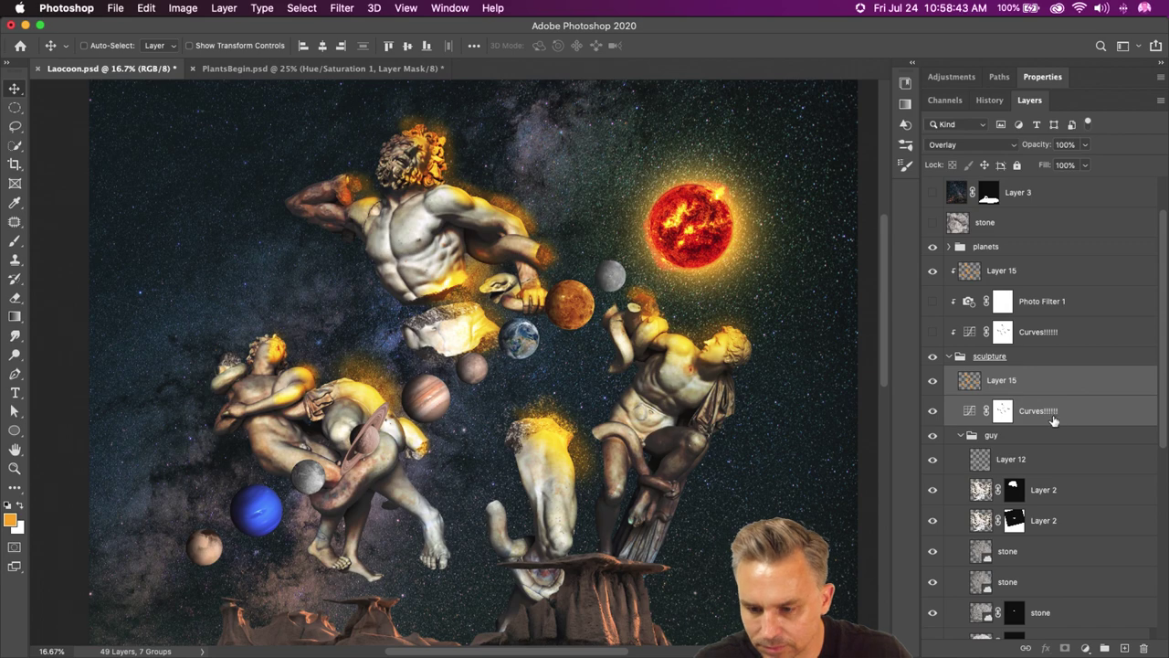
{"action": "left_click", "coordinate": [1052, 421], "text": "alt"}
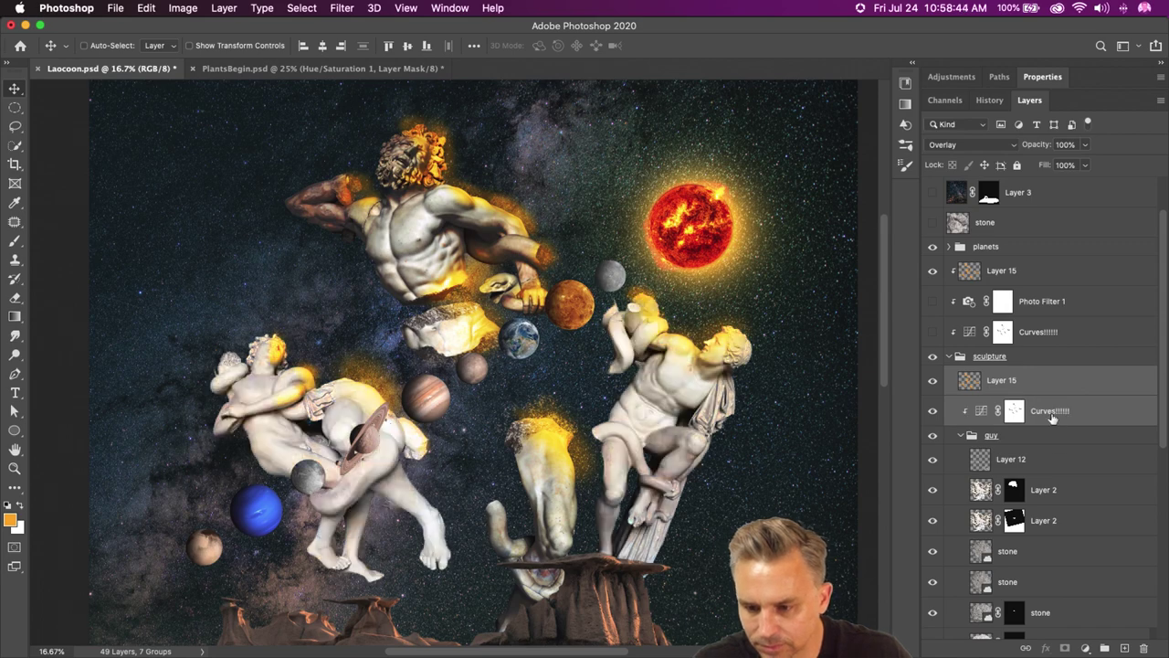
{"action": "left_click", "coordinate": [1053, 394], "text": "alt"}
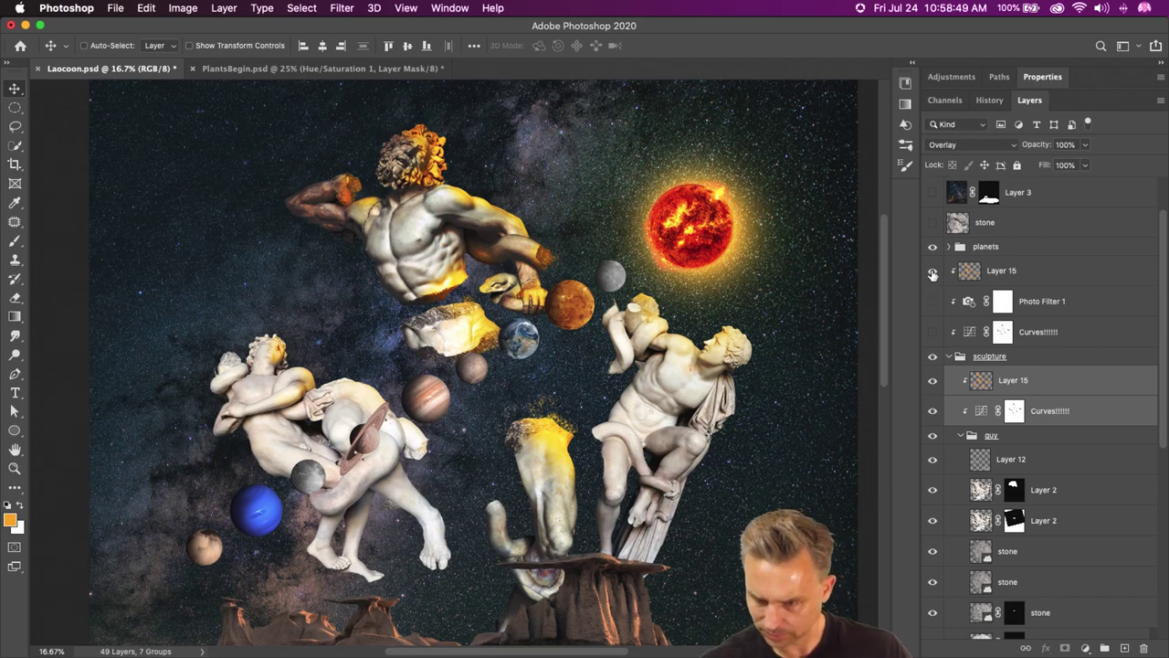
{"action": "left_click", "coordinate": [933, 272]}
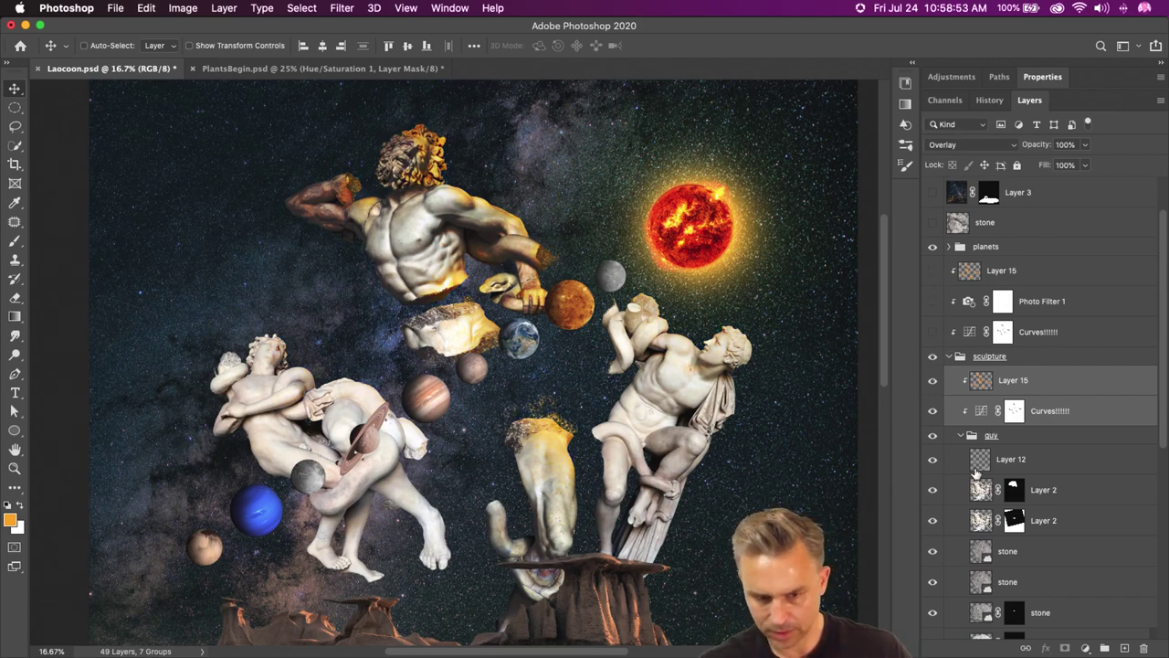
- Select the guy group with its clipped Layer 15 and Curves!!!!!! and move them together slightly downward
{"action": "left_click", "coordinate": [931, 436]}
{"action": "left_click", "coordinate": [932, 437]}
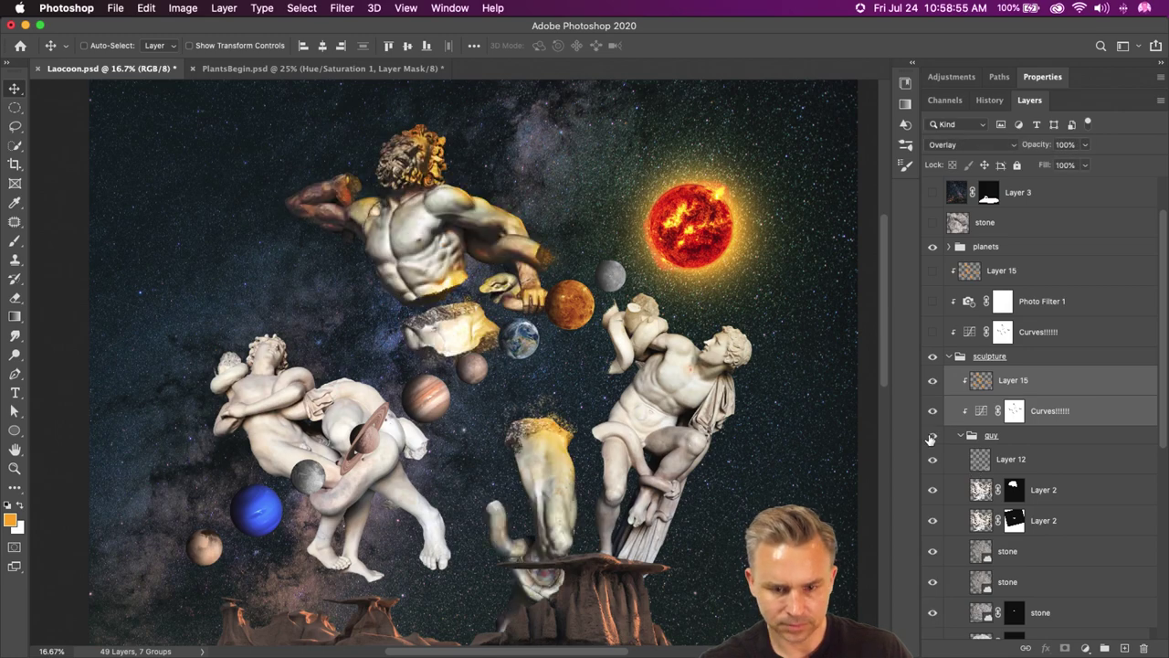
{"action": "left_click", "coordinate": [996, 436]}
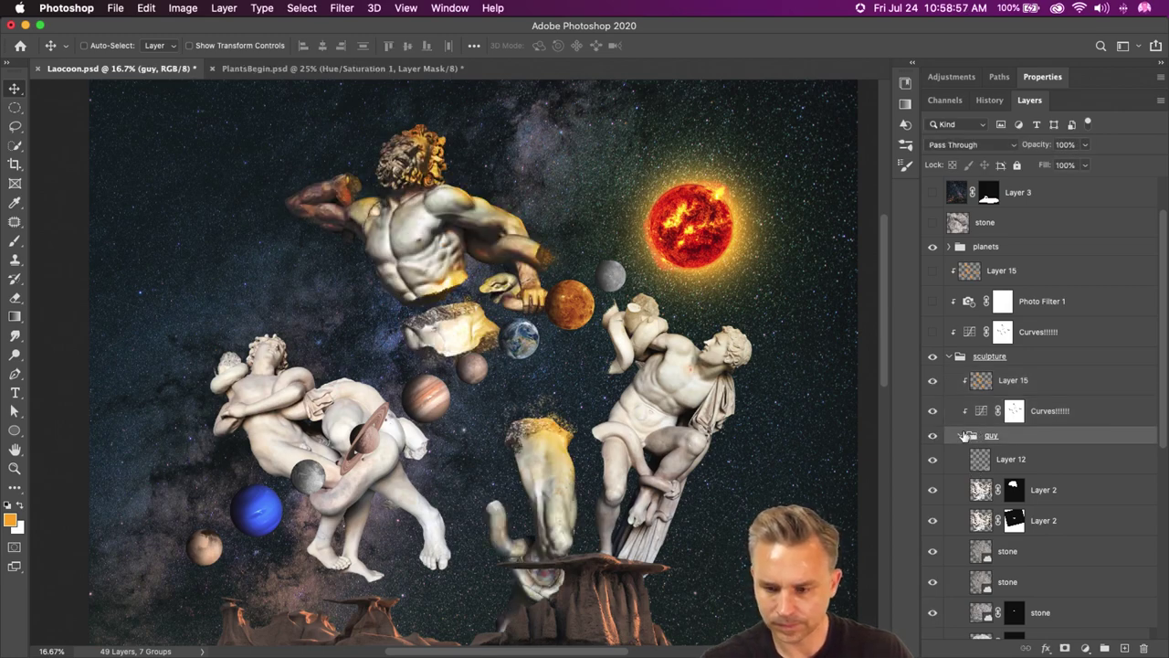
{"action": "left_click", "coordinate": [961, 435]}
{"action": "left_click", "coordinate": [1035, 383], "text": "shift"}
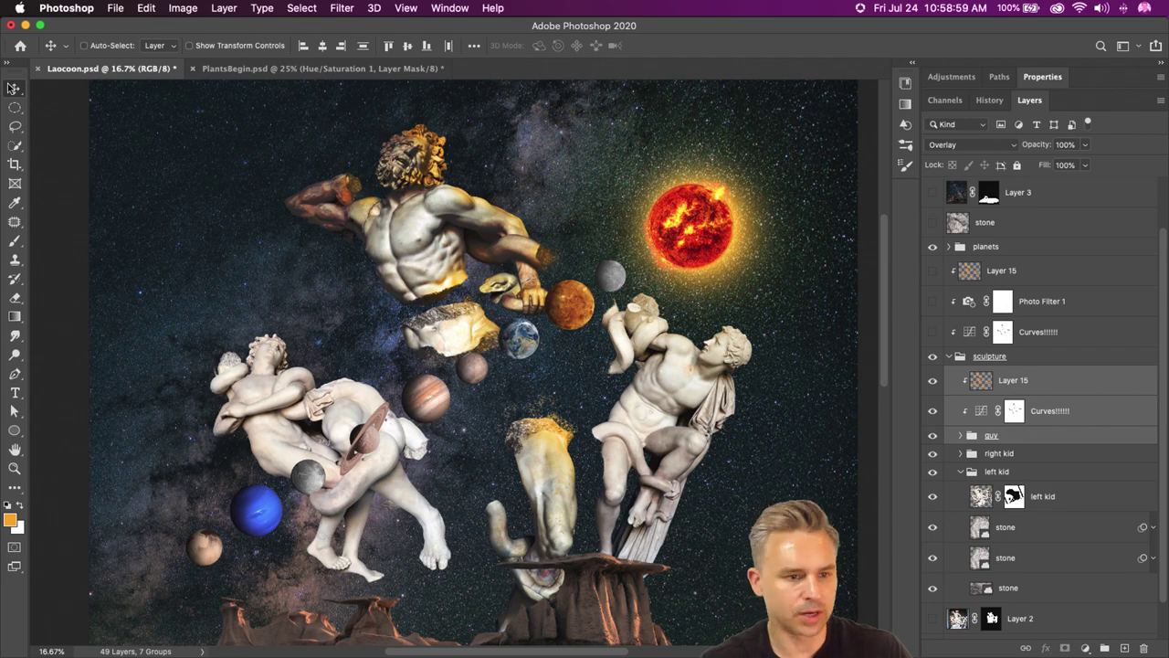
{"action": "left_click_drag", "start_coordinate": [374, 350], "coordinate": [417, 205]}
{"action": "left_click_drag", "start_coordinate": [441, 304], "coordinate": [435, 304]}
- Lasso the orange glow over the standalone leg fragment on the clipped Layer 15 and transfer it to a new layer above
{"action": "left_click", "coordinate": [960, 436]}
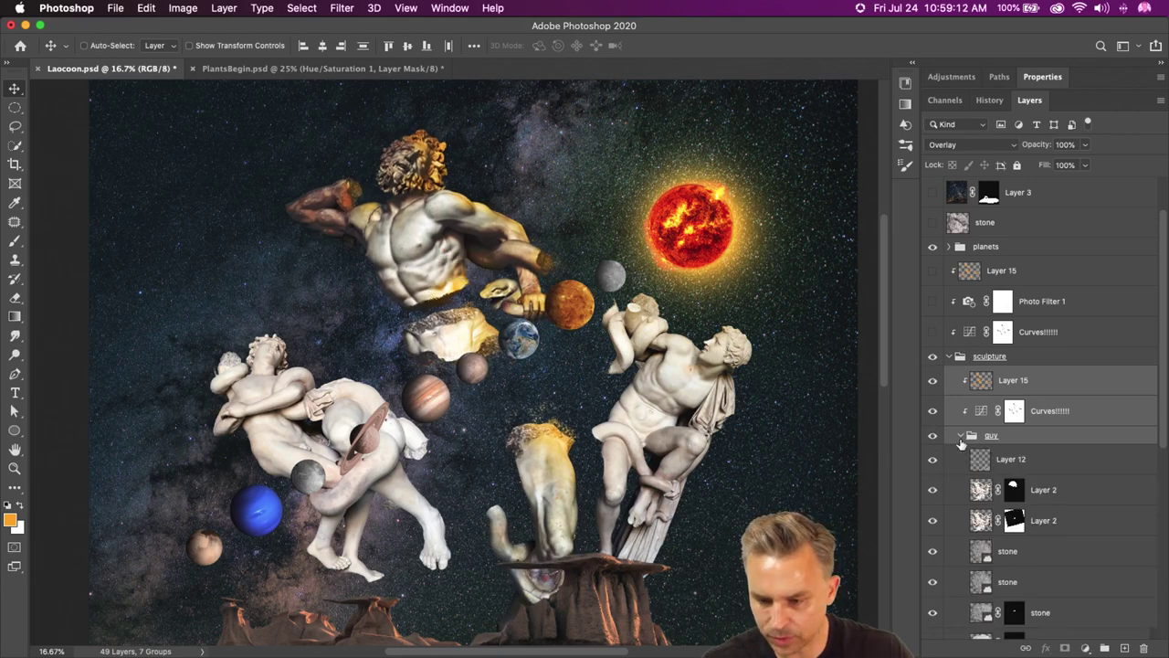
{"action": "left_click", "coordinate": [994, 385]}
{"action": "key", "text": "l"}
{"action": "mouse_move", "coordinate": [464, 462]}
{"action": "left_mouse_down"}
{"action": "mouse_move", "coordinate": [559, 394]}
{"action": "mouse_move", "coordinate": [466, 606]}
{"action": "mouse_move", "coordinate": [462, 452]}
{"action": "left_mouse_up"}
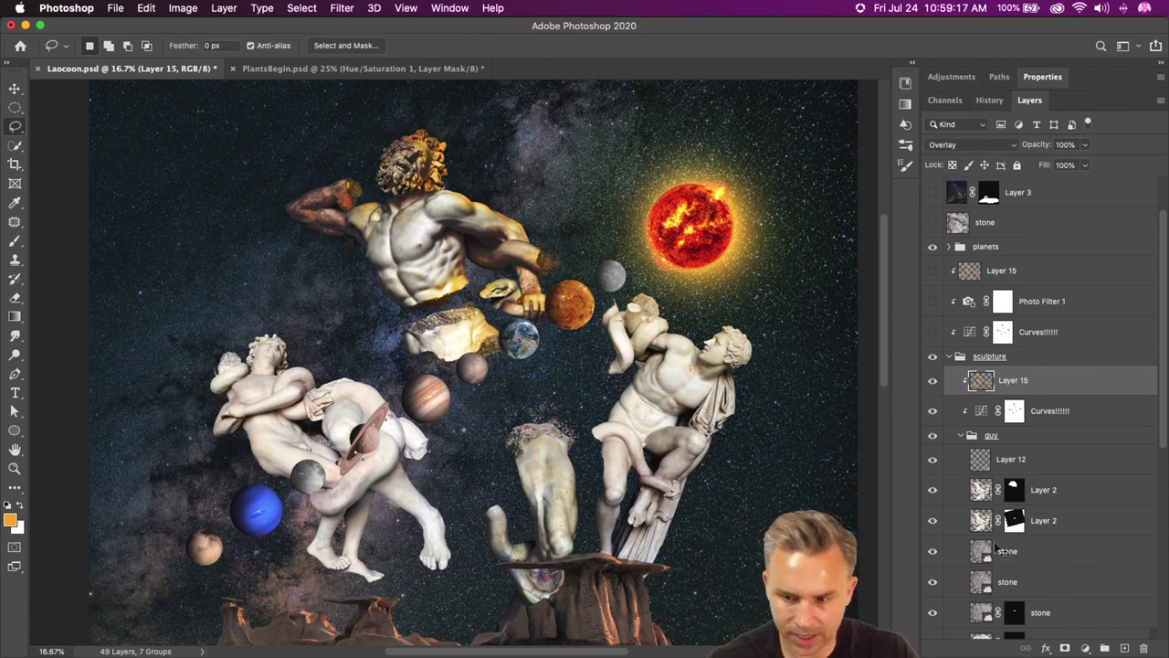
{"action": "key", "text": "super+alt+shift+n"}
{"action": "key", "text": "alt+BackSpace"}
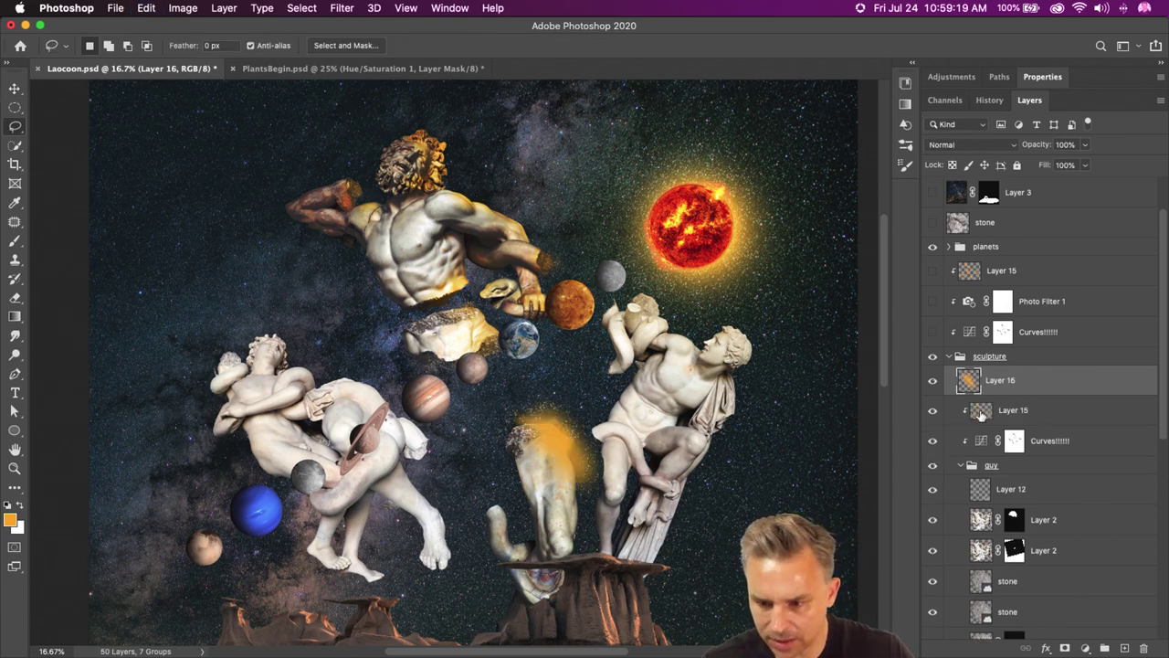
- Isolate the central figure's glow on the clipped Layer 15 with an inverted lasso selection around the figure, and deselect
{"action": "left_click", "coordinate": [980, 415]}
{"action": "mouse_move", "coordinate": [263, 185]}
{"action": "left_mouse_down"}
{"action": "mouse_move", "coordinate": [599, 228]}
{"action": "mouse_move", "coordinate": [614, 350]}
{"action": "mouse_move", "coordinate": [422, 412]}
{"action": "mouse_move", "coordinate": [299, 274]}
{"action": "left_mouse_up"}
{"action": "key", "text": "super+shift+i"}
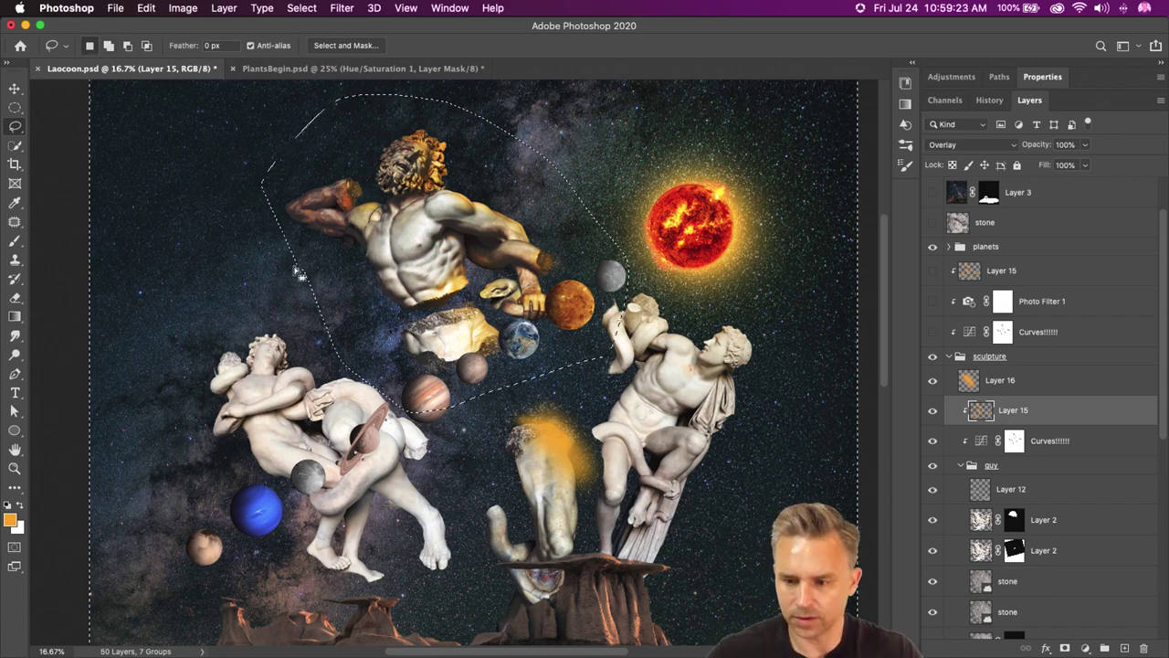
{"action": "left_click", "coordinate": [1005, 384]}
{"action": "key", "text": "super+d"}
{"action": "left_click", "coordinate": [1000, 414]}
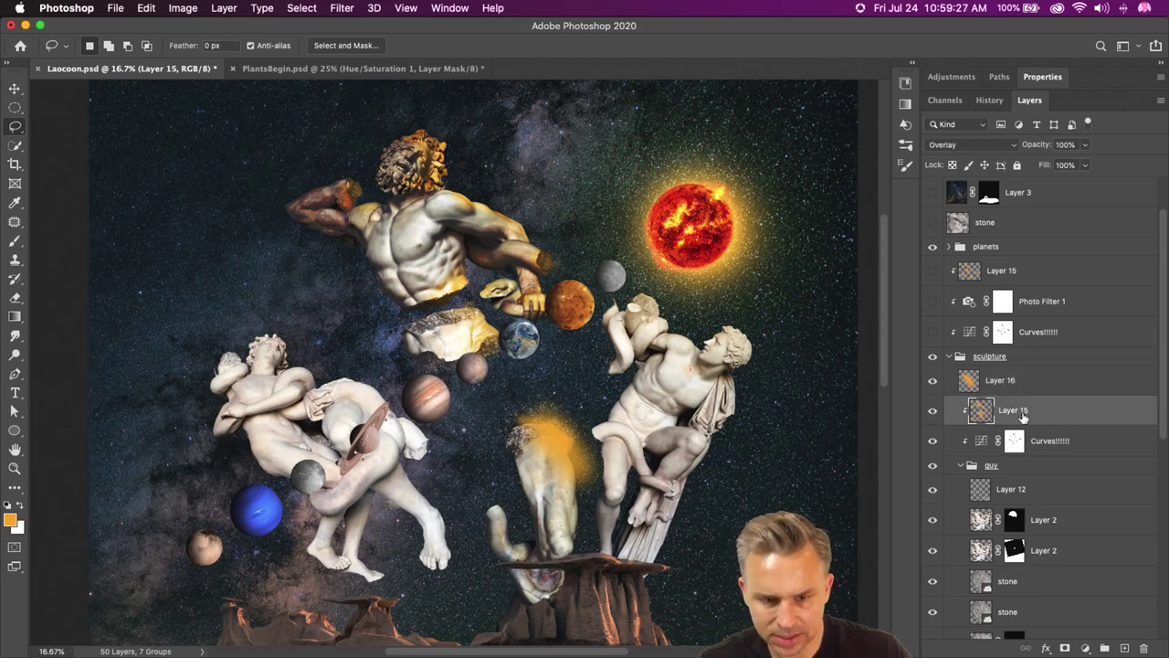
- Try clipping Layer 15 to the upper Layer 2 in the guy group, and return it clipped above the Curves layer
{"action": "mouse_move", "coordinate": [1030, 418]}
{"action": "left_mouse_down"}
{"action": "mouse_move", "coordinate": [1023, 479]}
{"action": "mouse_move", "coordinate": [991, 473]}
{"action": "mouse_move", "coordinate": [1004, 505]}
{"action": "left_mouse_up"}
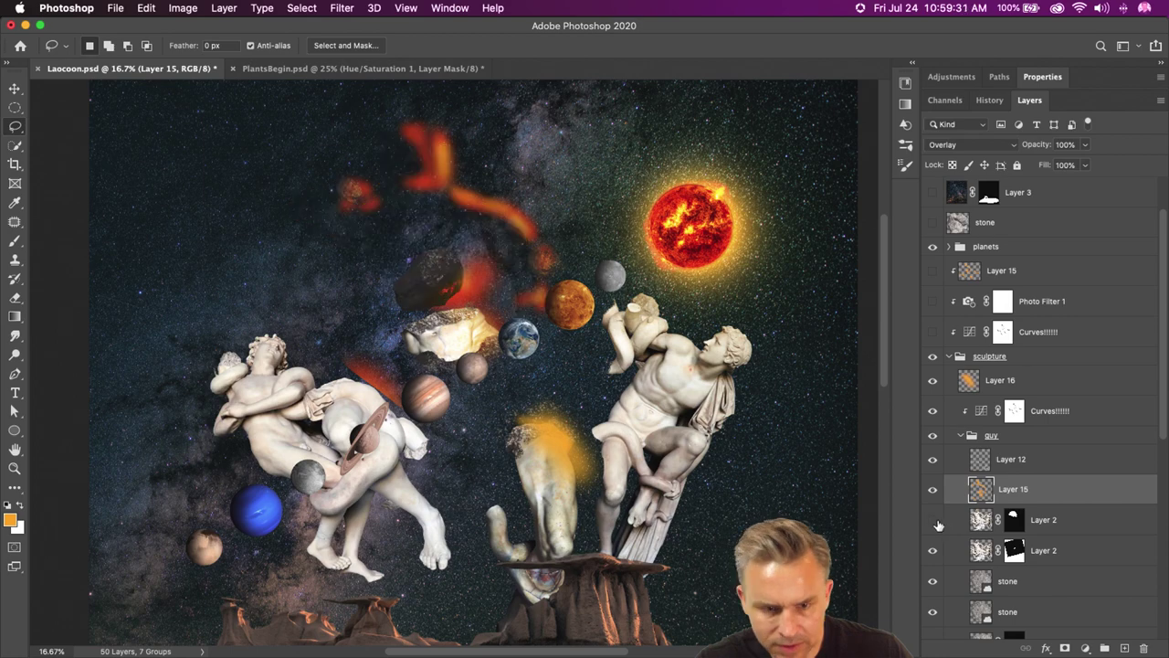
{"action": "left_click", "coordinate": [1041, 503], "text": "alt"}
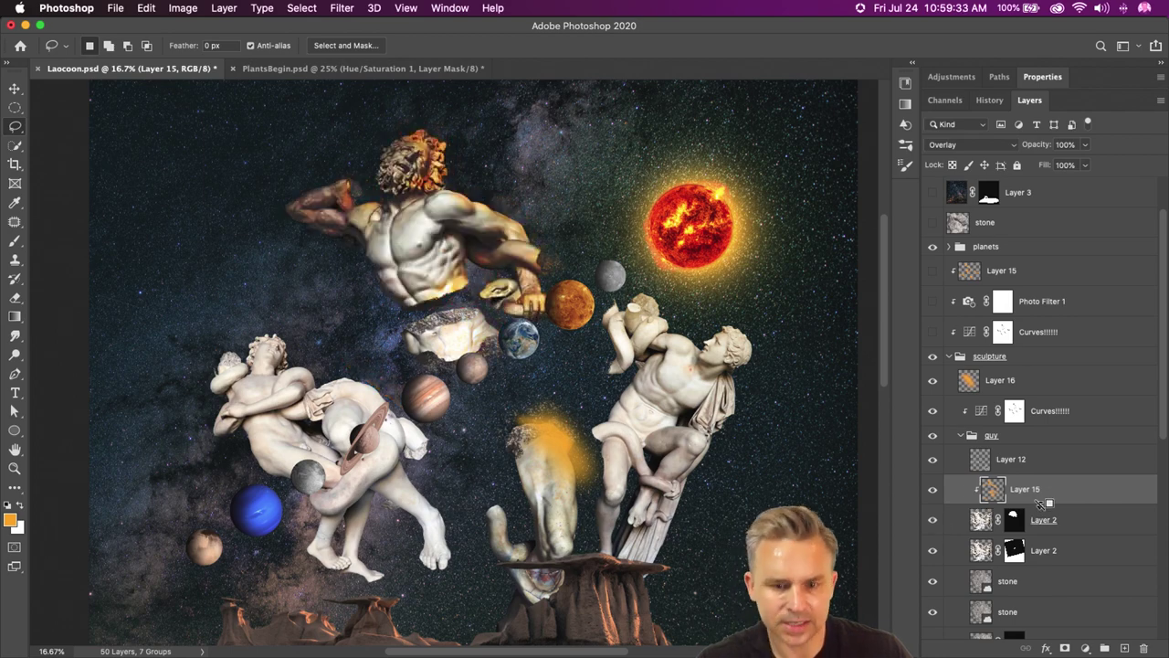
{"action": "left_click", "coordinate": [1041, 501], "text": "alt"}
{"action": "left_click_drag", "start_coordinate": [1002, 493], "coordinate": [1046, 425]}
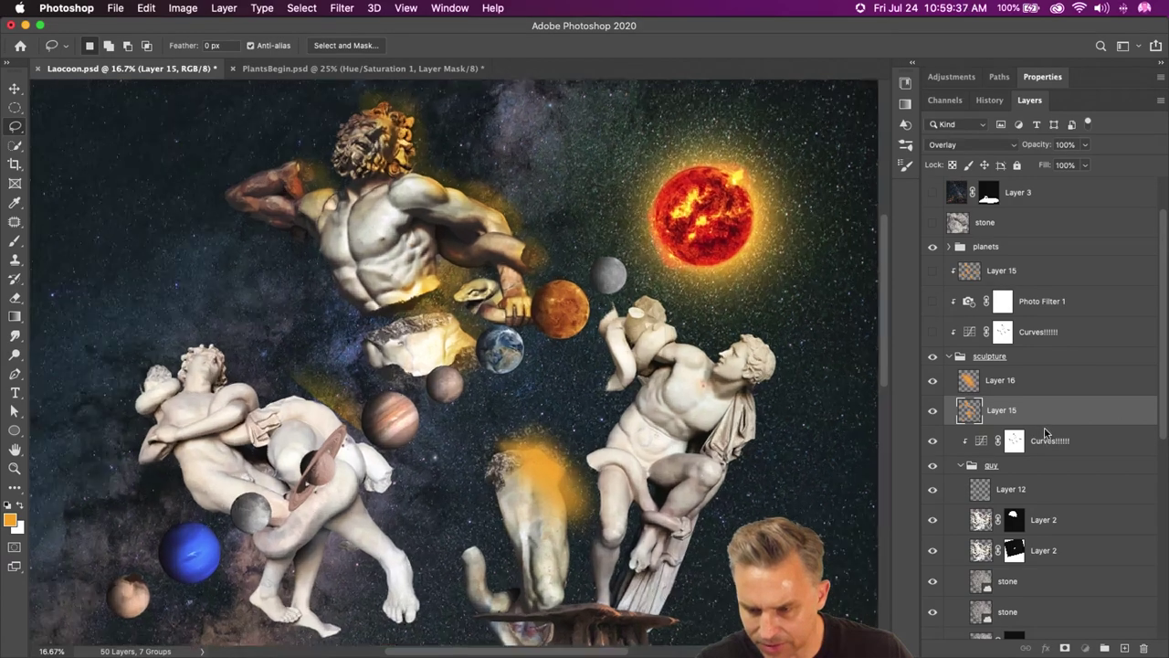
{"action": "left_click", "coordinate": [1047, 427]}
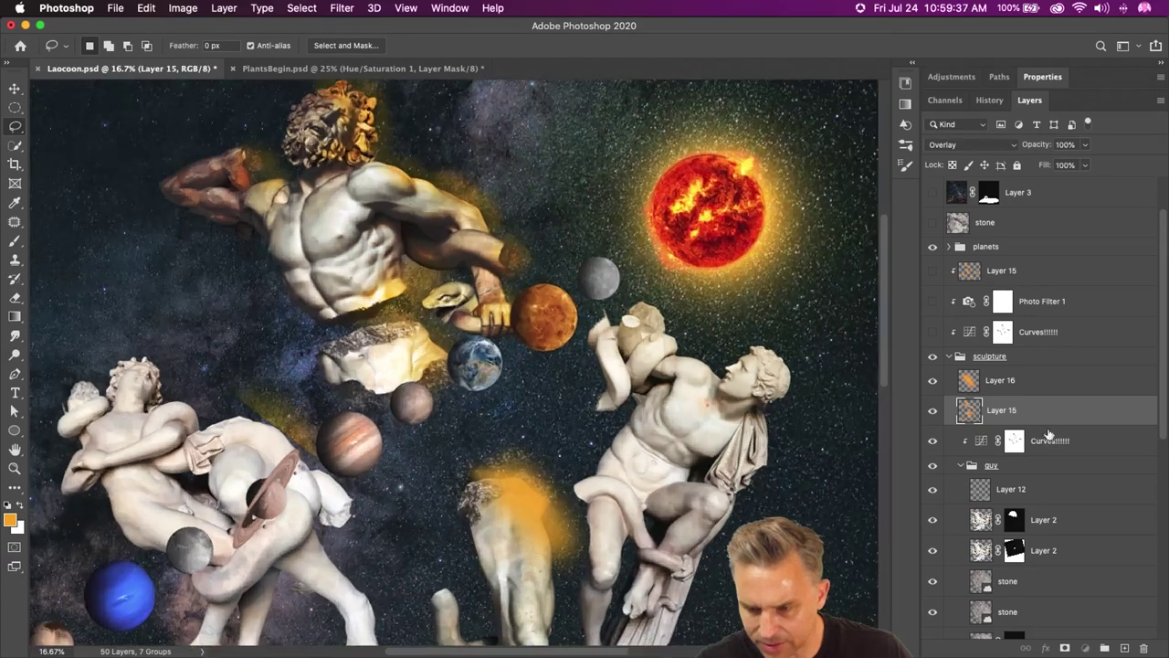
{"action": "left_click", "coordinate": [1047, 423], "text": "alt"}
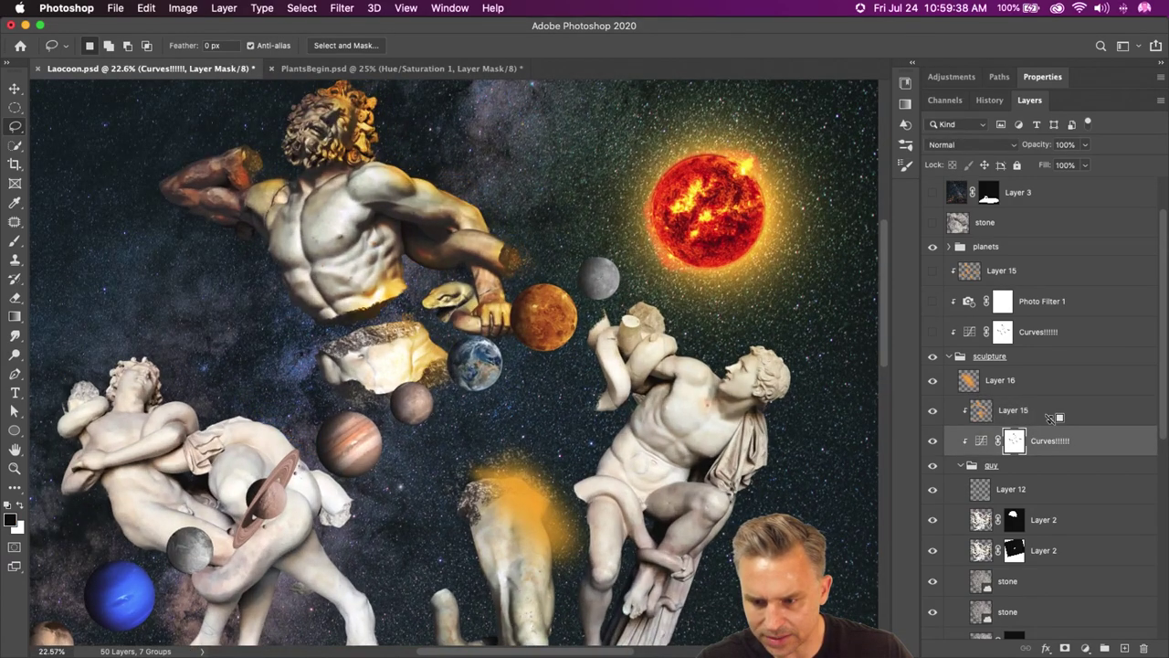
- Try moving Layer 16 into the guy group, directly above the leg group, and clipping it to that group
{"action": "left_click", "coordinate": [1004, 389]}
{"action": "mouse_move", "coordinate": [1001, 389]}
{"action": "left_mouse_down"}
{"action": "mouse_move", "coordinate": [973, 561]}
{"action": "mouse_move", "coordinate": [950, 535]}
{"action": "left_mouse_up"}
{"action": "left_click", "coordinate": [932, 551]}
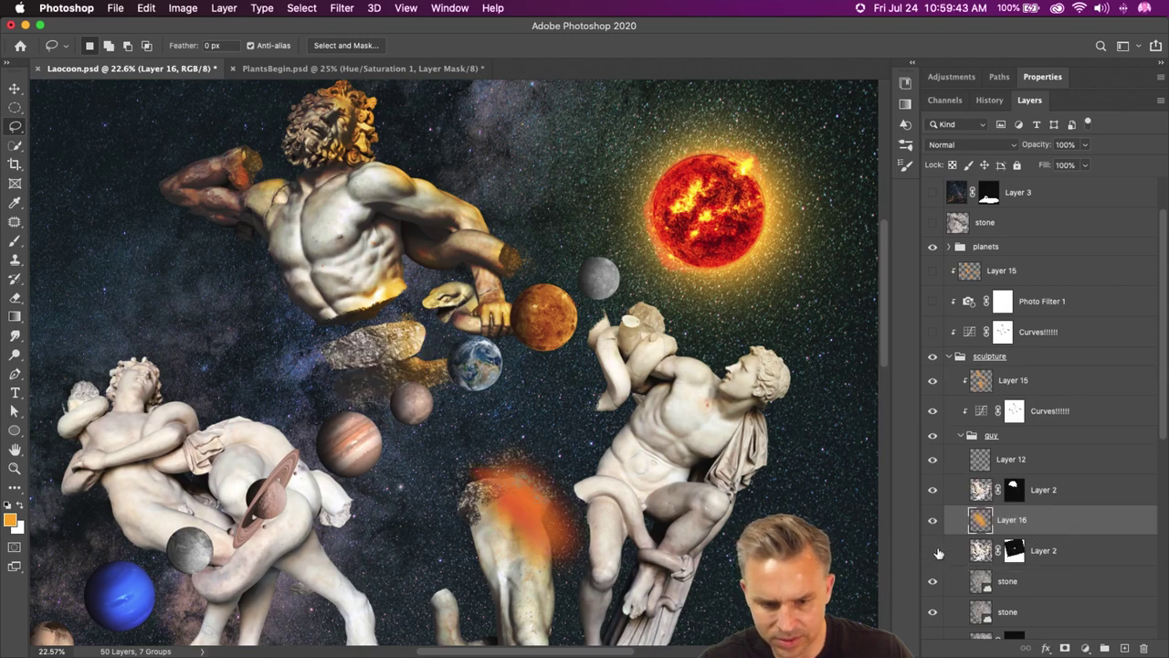
{"action": "left_click", "coordinate": [933, 551]}
{"action": "scroll", "coordinate": [457, 366], "scroll_direction": "down", "scroll_amount": 5}
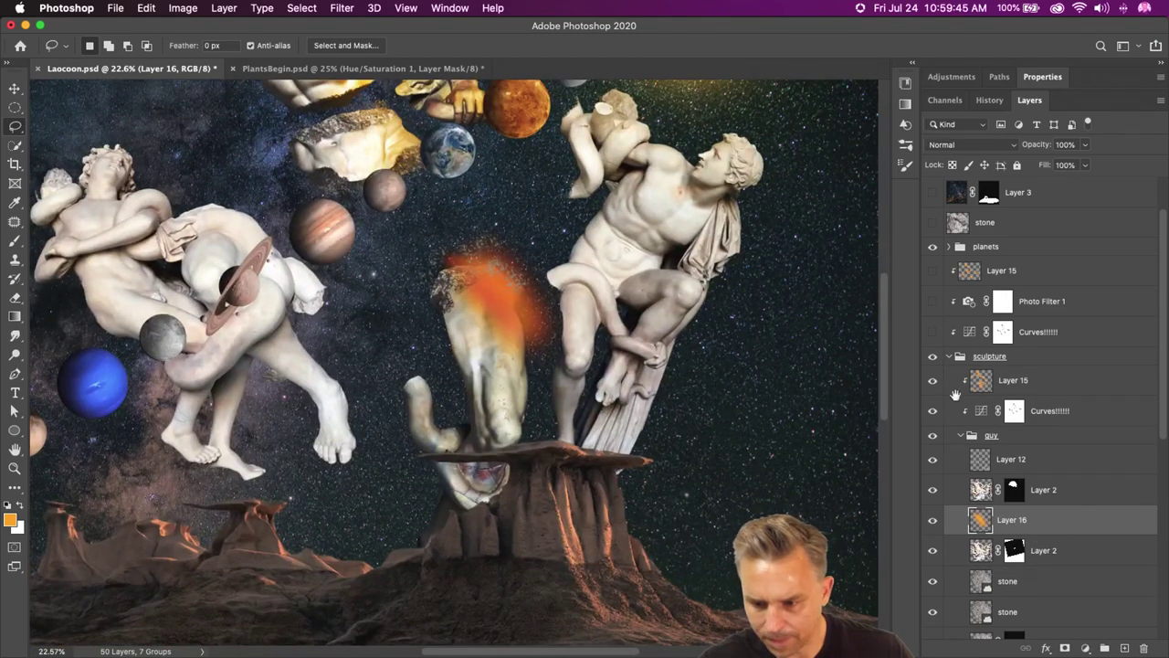
{"action": "scroll", "coordinate": [1025, 526], "scroll_direction": "down", "scroll_amount": 3}
{"action": "left_click_drag", "start_coordinate": [1003, 497], "coordinate": [1022, 537]}
{"action": "scroll", "coordinate": [1015, 520], "scroll_direction": "down", "scroll_amount": 3}
{"action": "left_click_drag", "start_coordinate": [1006, 301], "coordinate": [1038, 467]}
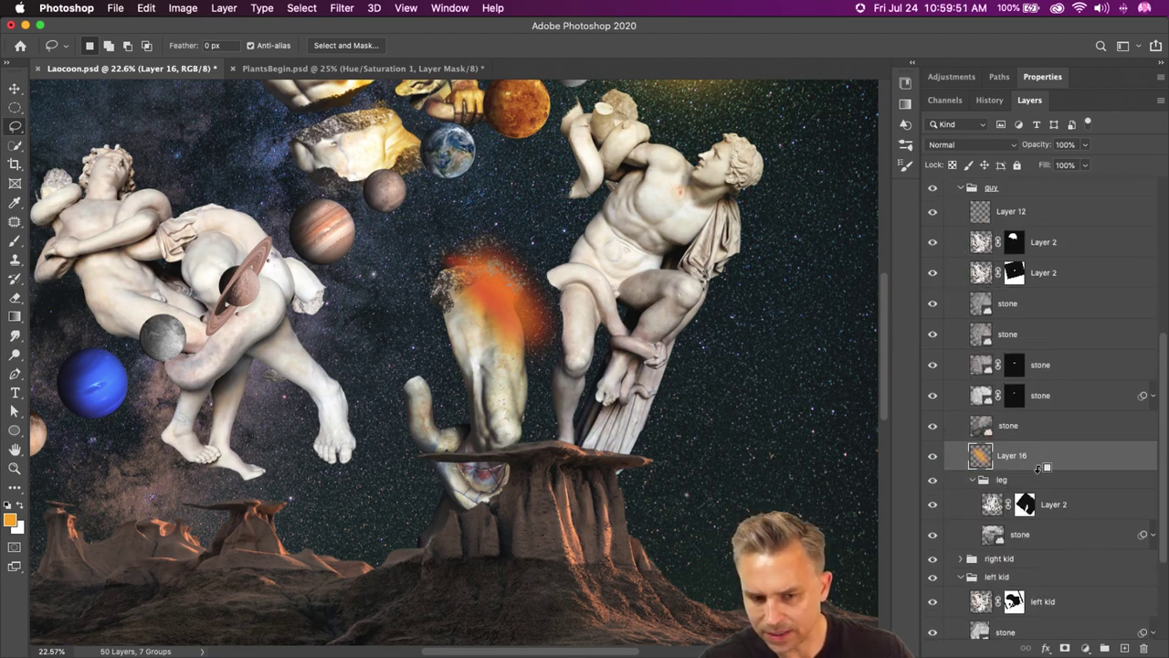
{"action": "left_click", "coordinate": [1039, 467], "text": "alt"}
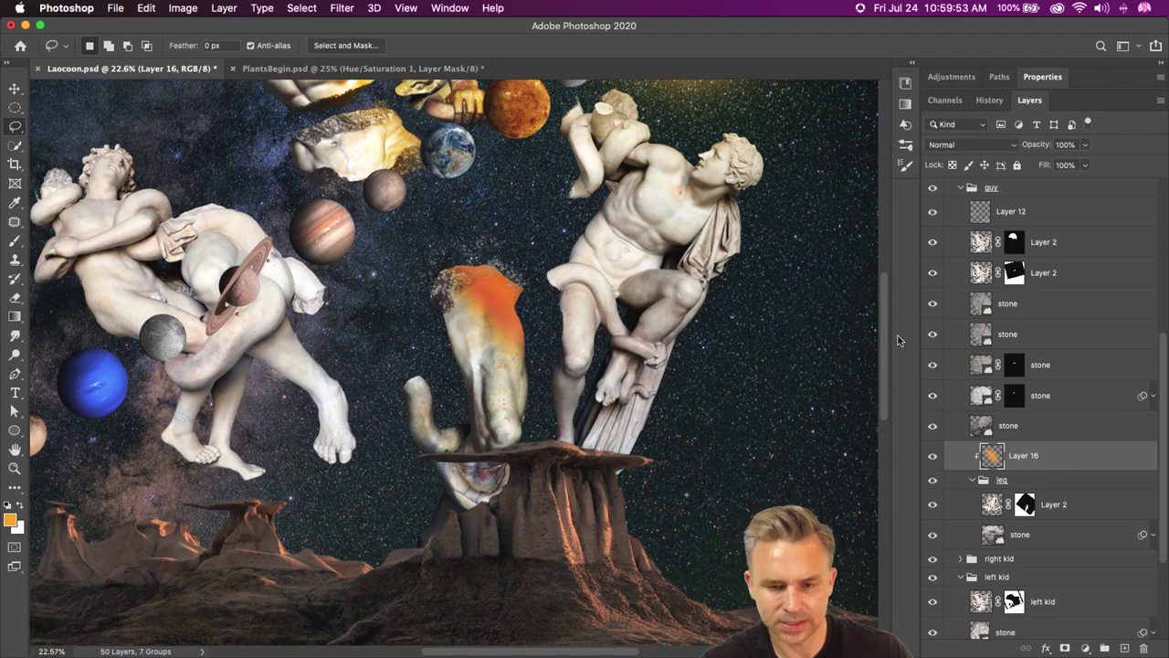
- Toggle the Curves layer and Layer 15 in the sculpture group off and on to compare their effects
{"action": "scroll", "coordinate": [1009, 445], "scroll_direction": "up", "scroll_amount": 4}
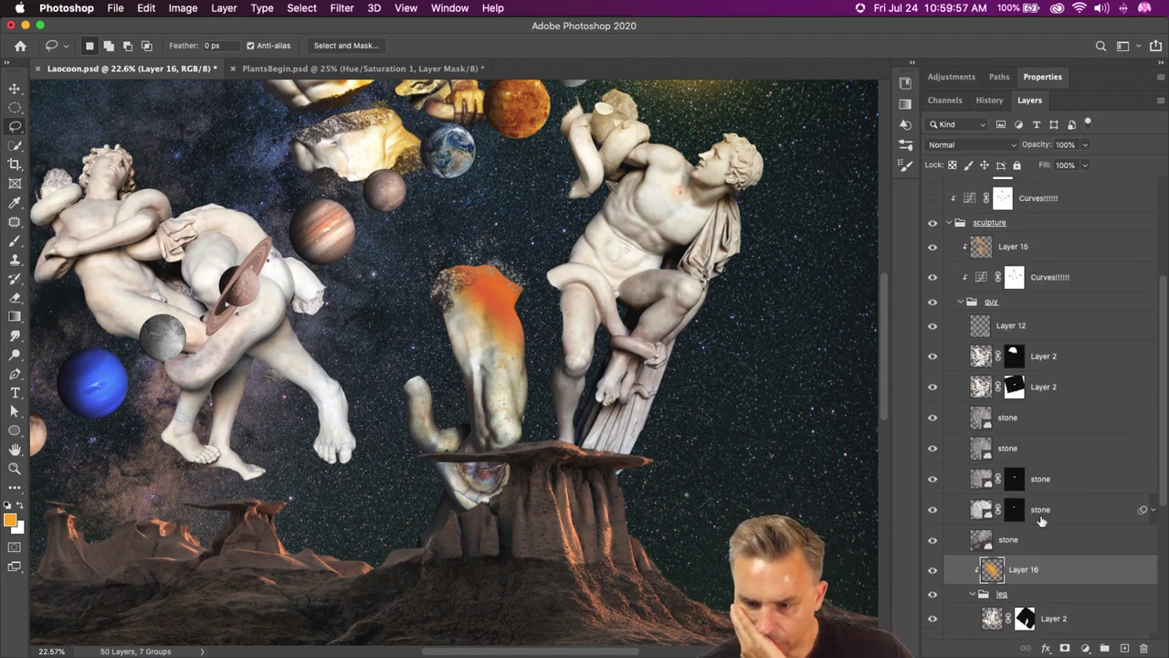
{"action": "left_click", "coordinate": [933, 279]}
{"action": "left_click", "coordinate": [934, 279]}
{"action": "left_click", "coordinate": [932, 248]}
{"action": "left_click", "coordinate": [932, 247]}
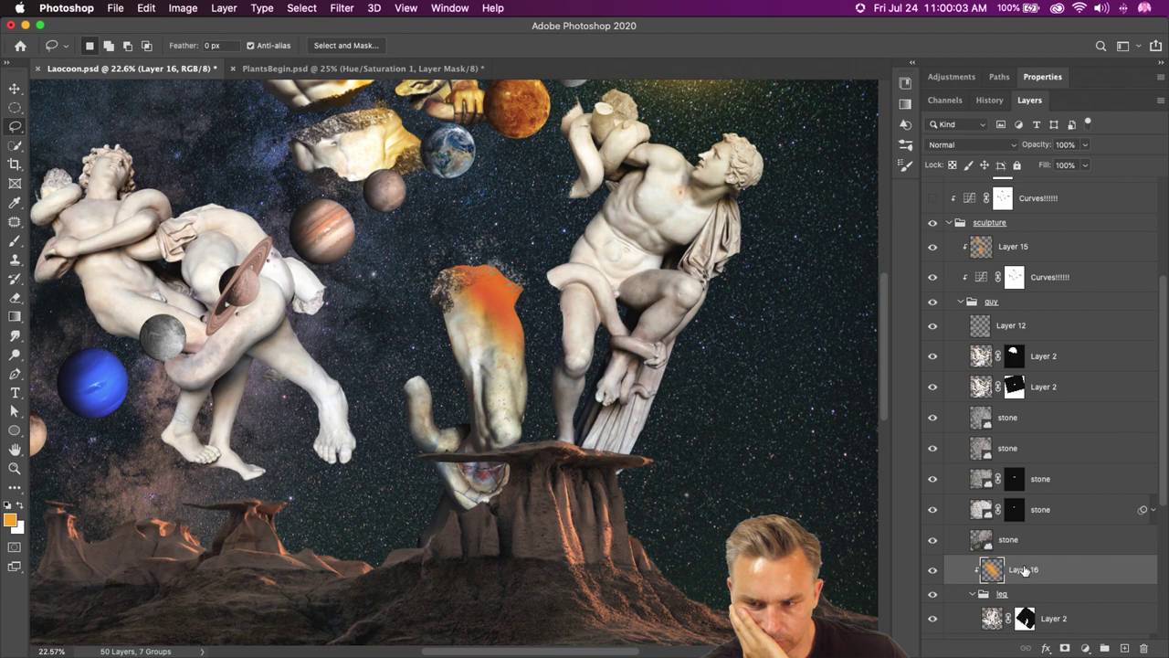
- Move Layer 16 between Layer 15 and the Curves layer in the sculpture group and set its blend mode to Overlay
{"action": "left_click_drag", "start_coordinate": [1025, 569], "coordinate": [1030, 260]}
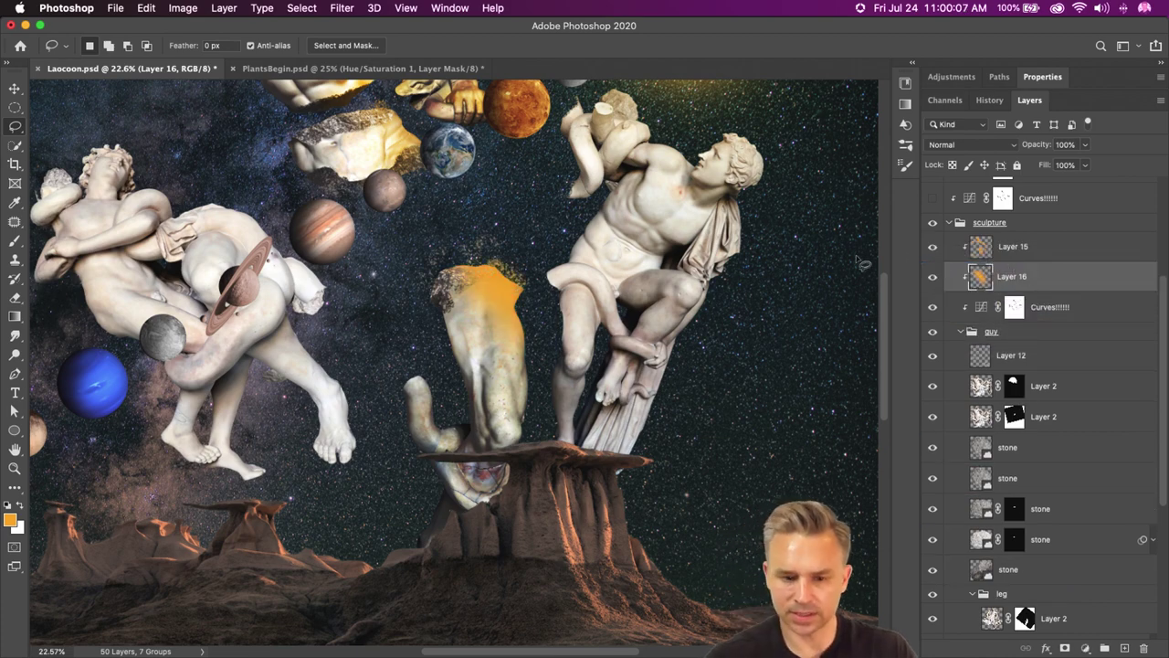
{"action": "left_click", "coordinate": [1010, 255]}
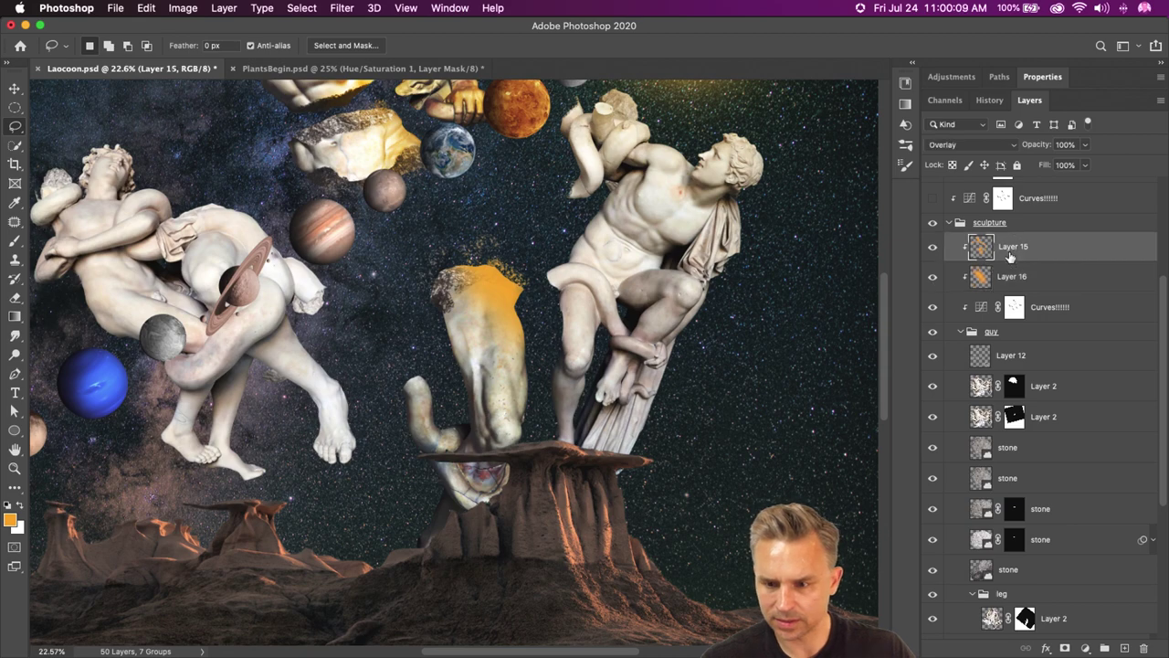
{"action": "left_click", "coordinate": [1019, 283]}
{"action": "left_click", "coordinate": [970, 145]}
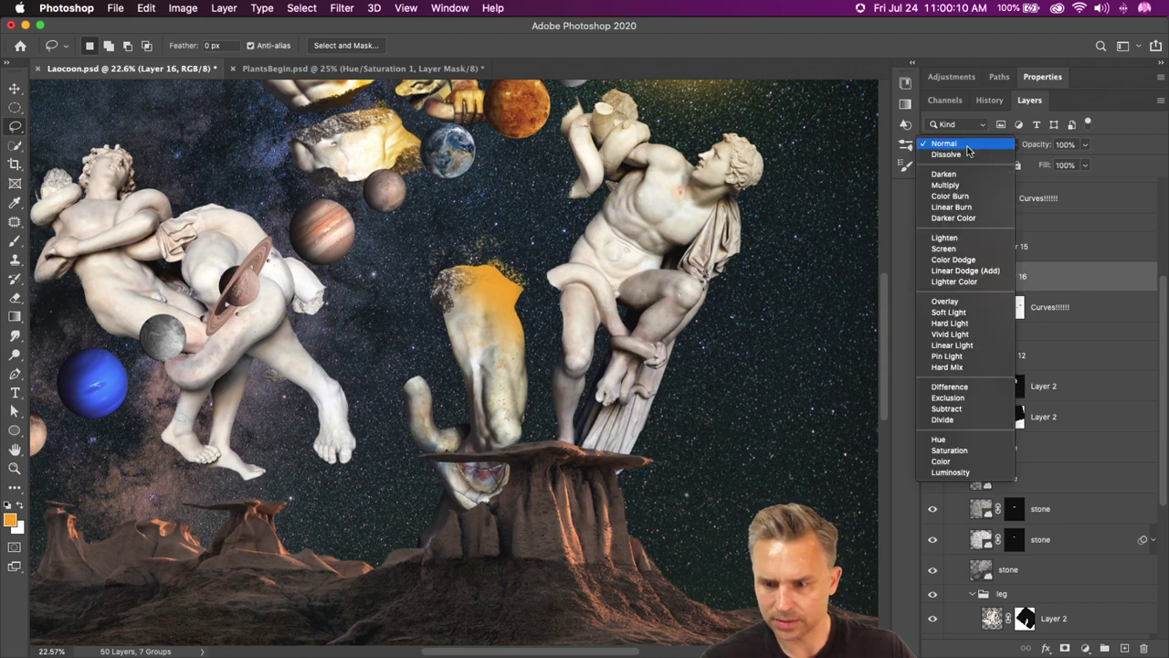
{"action": "left_click", "coordinate": [972, 302]}
- Place Layer 16 directly above the leg group inside the guy group and clip it to the leg group
{"action": "left_click_drag", "start_coordinate": [1057, 281], "coordinate": [1065, 558]}
{"action": "scroll", "coordinate": [1018, 486], "scroll_direction": "down", "scroll_amount": 3}
{"action": "left_click_drag", "start_coordinate": [1027, 457], "coordinate": [1042, 493]}
{"action": "left_click", "coordinate": [1040, 493], "text": "alt"}
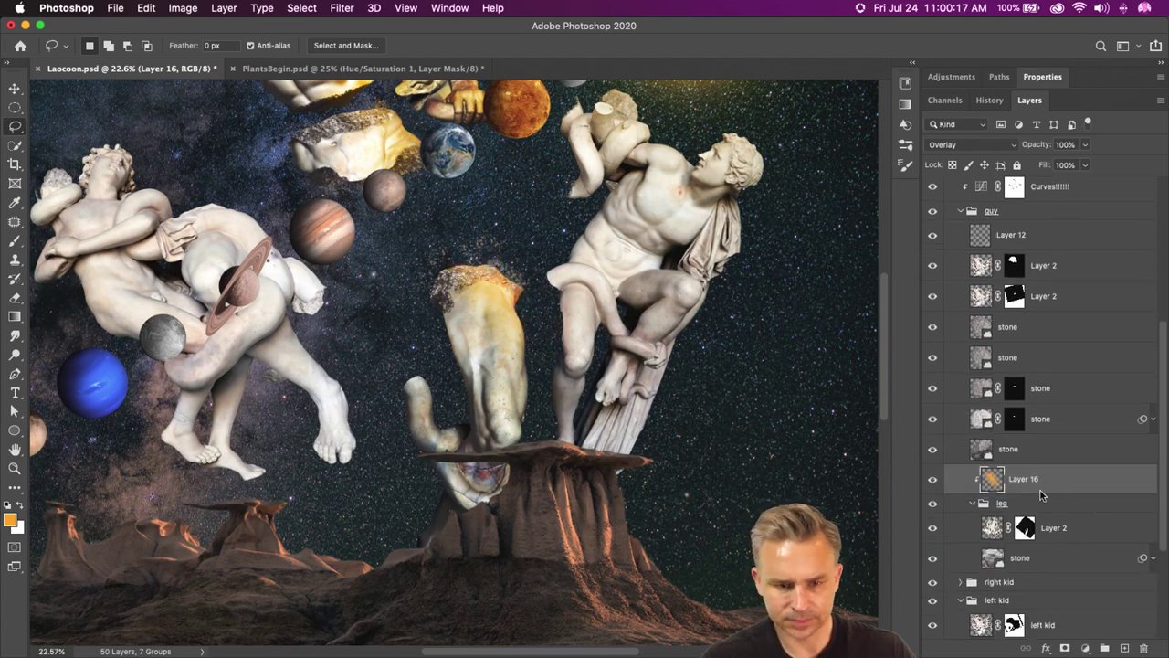
- Move the leg group together with its clipped Layer 16 slightly upward above the rock pedestal
{"action": "key", "text": "super+minus"}
{"action": "key", "text": "super+minus"}
{"action": "key", "text": "super+minus"}
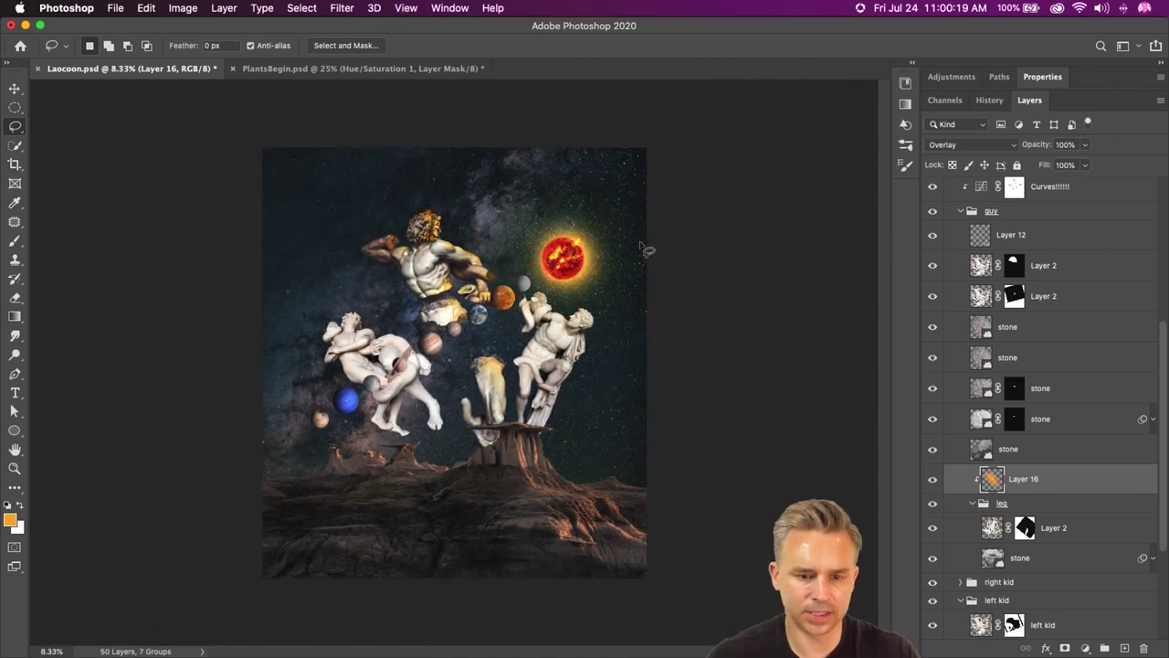
{"action": "left_click", "coordinate": [15, 89]}
{"action": "left_click_drag", "start_coordinate": [374, 358], "coordinate": [373, 340]}
{"action": "key", "text": "super+plus"}
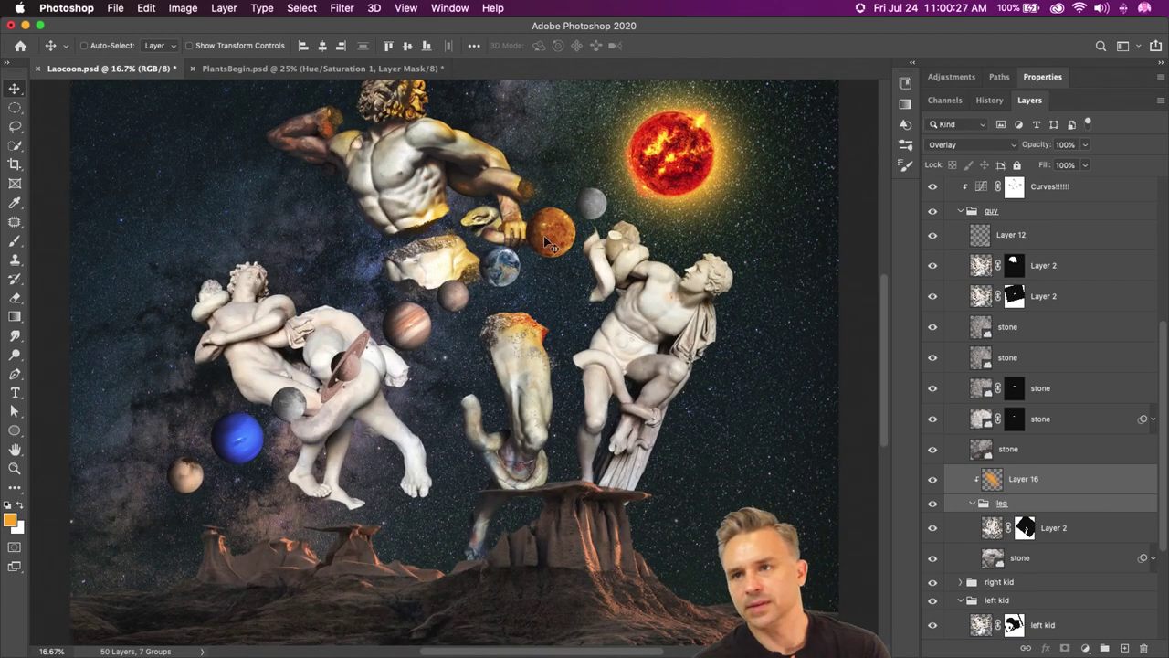
{"action": "scroll", "coordinate": [408, 350], "scroll_direction": "up", "scroll_amount": 3}
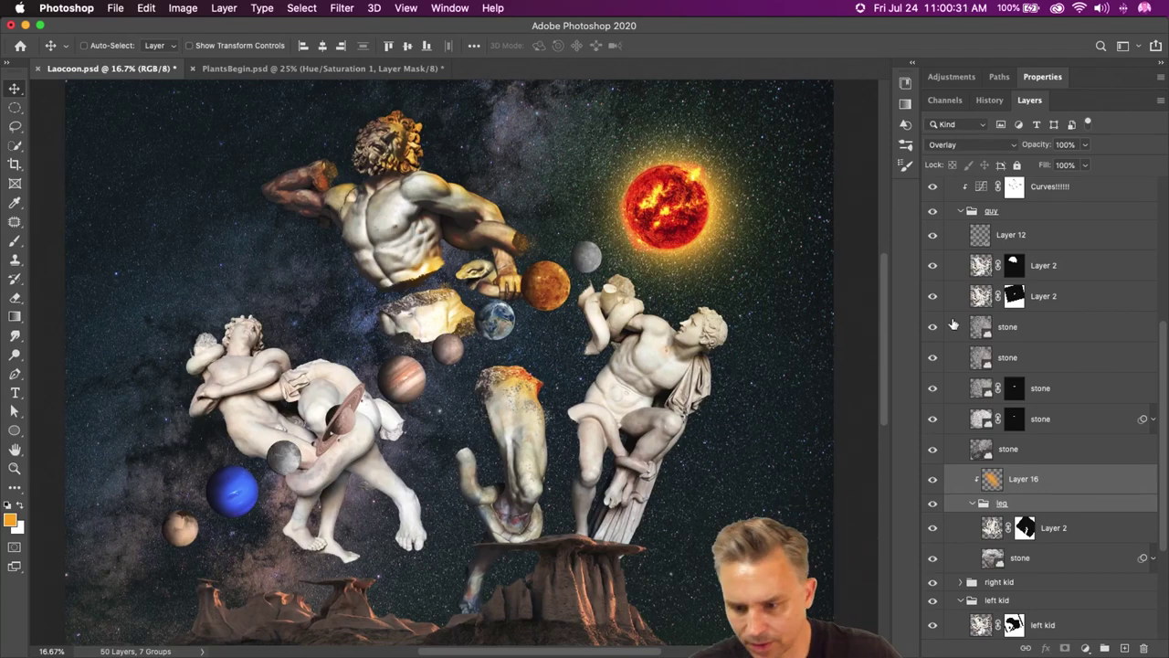
- Move the hidden Layer 15 and Curves pair into the sculpture group above the right kid group, and duplicate the pair
{"action": "left_click", "coordinate": [961, 212]}
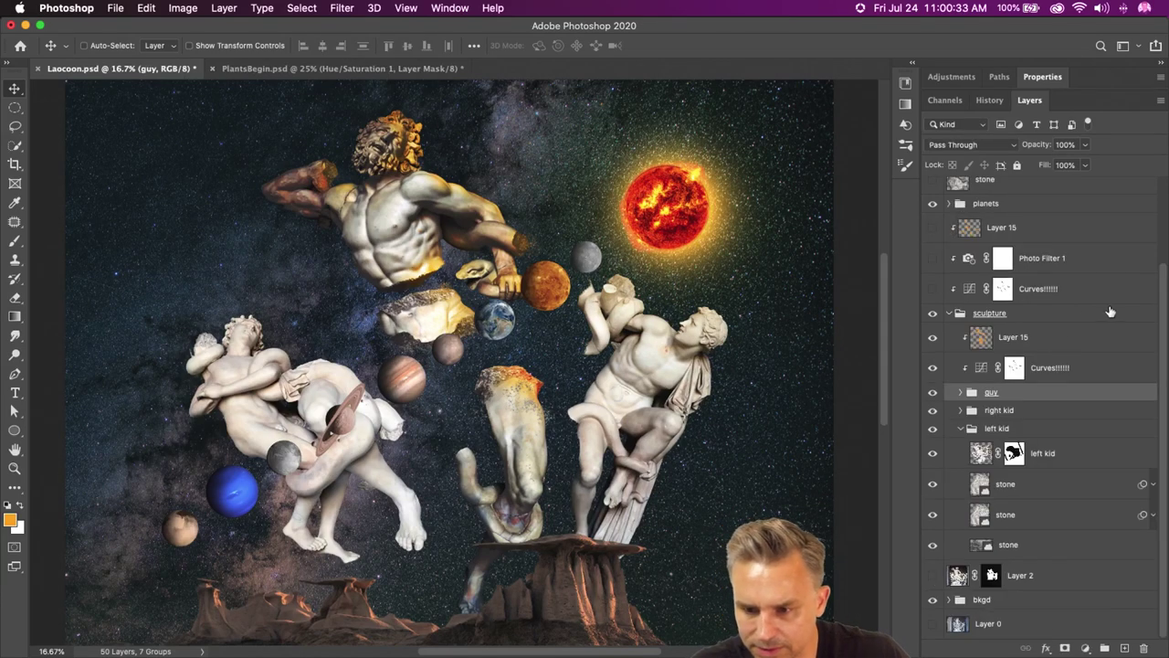
{"action": "left_click", "coordinate": [1051, 374]}
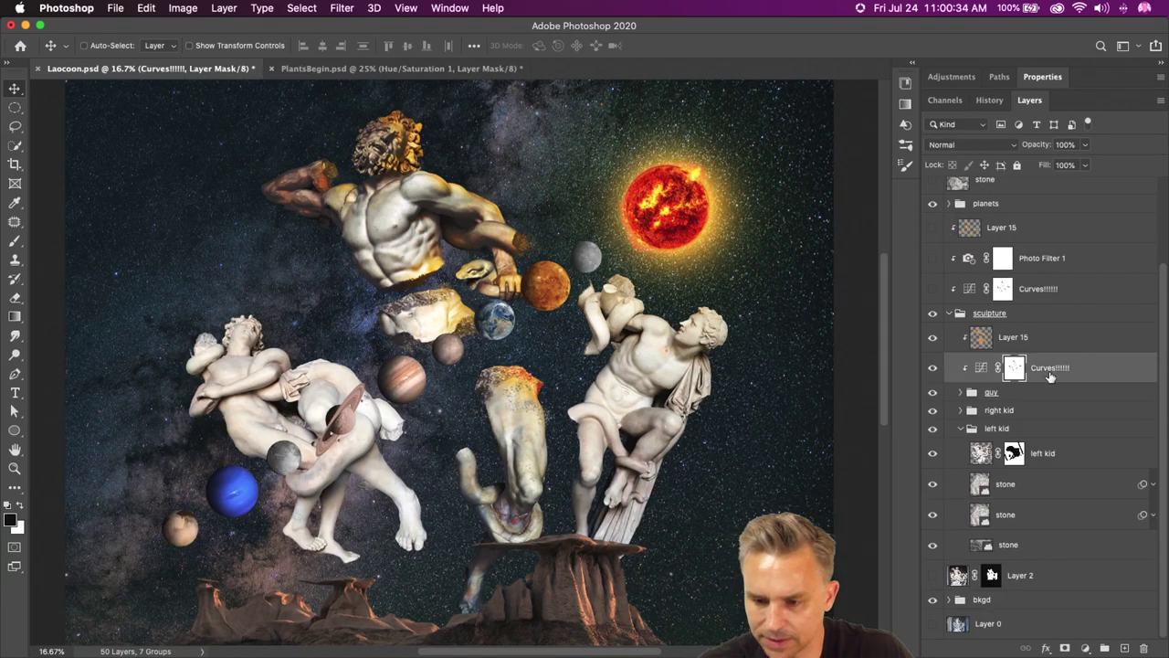
{"action": "left_click", "coordinate": [1063, 336], "text": "shift"}
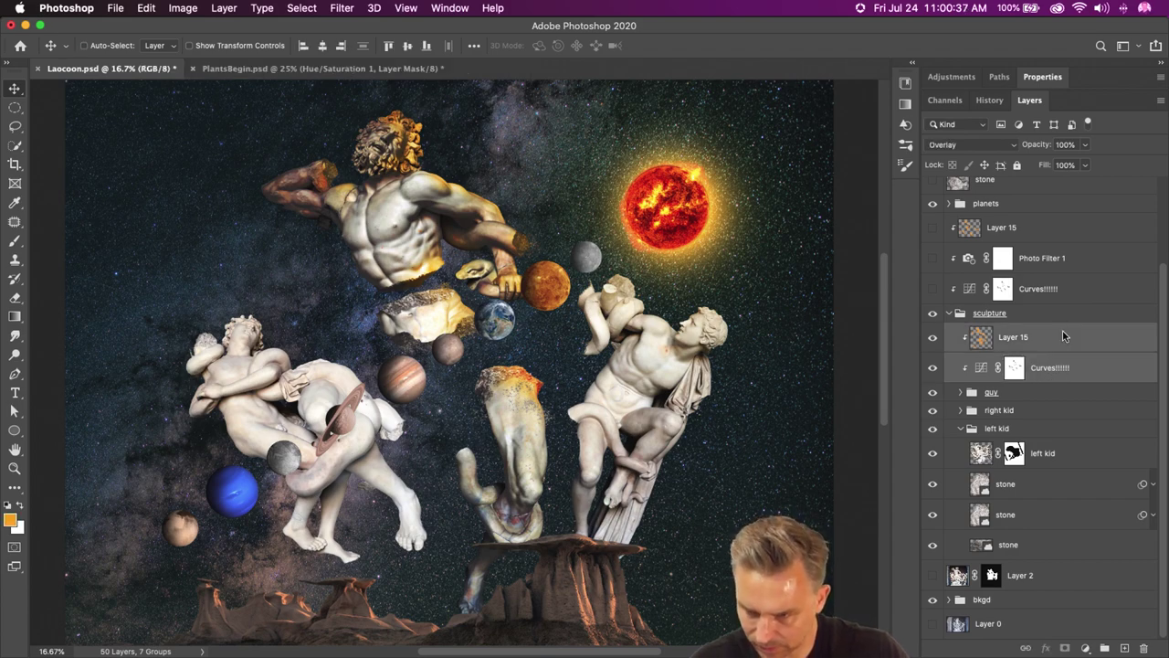
{"action": "left_click", "coordinate": [1037, 289]}
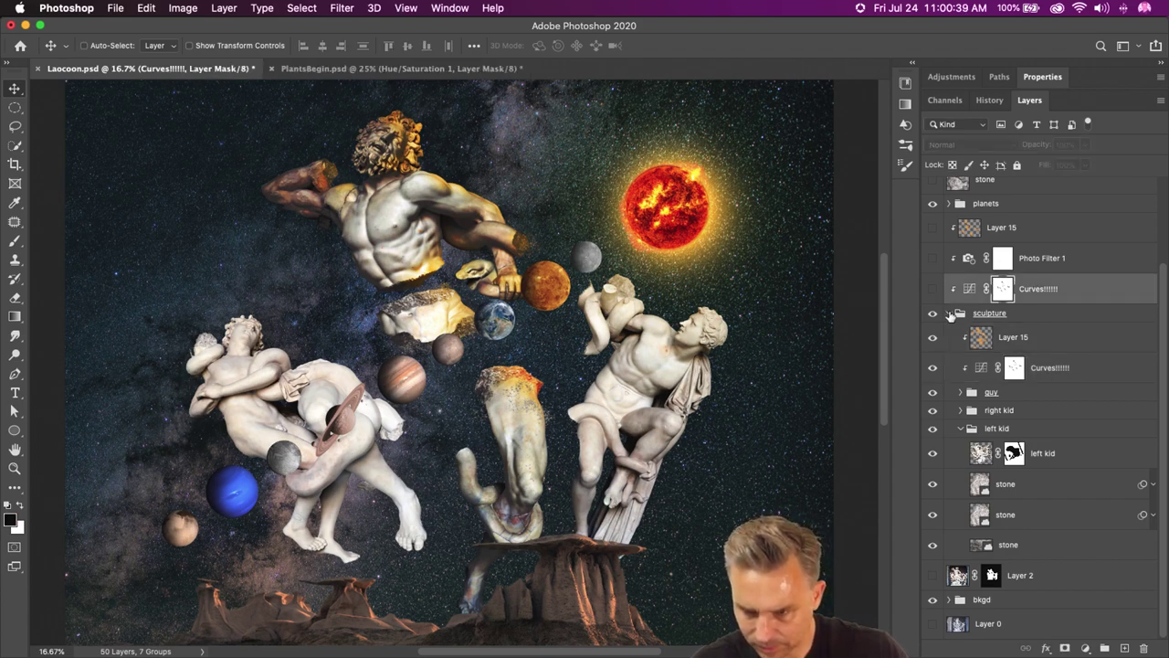
{"action": "left_click_drag", "start_coordinate": [1012, 237], "coordinate": [1029, 391]}
{"action": "left_click", "coordinate": [1046, 292], "text": "shift"}
{"action": "key", "text": "super+j"}
- Show the lower Layer 15 and Curves pair and clip both layers to the right kid group
{"action": "left_click", "coordinate": [1041, 419]}
{"action": "left_click", "coordinate": [933, 447]}
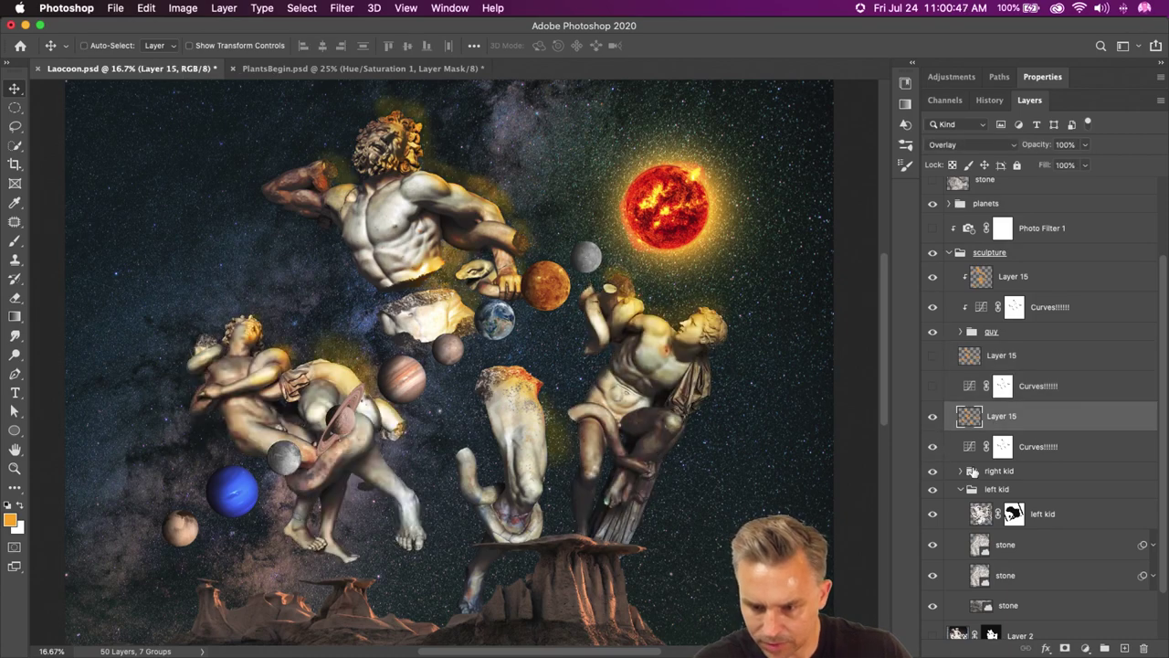
{"action": "left_click", "coordinate": [994, 459], "text": "alt"}
{"action": "left_click", "coordinate": [991, 424], "text": "alt"}
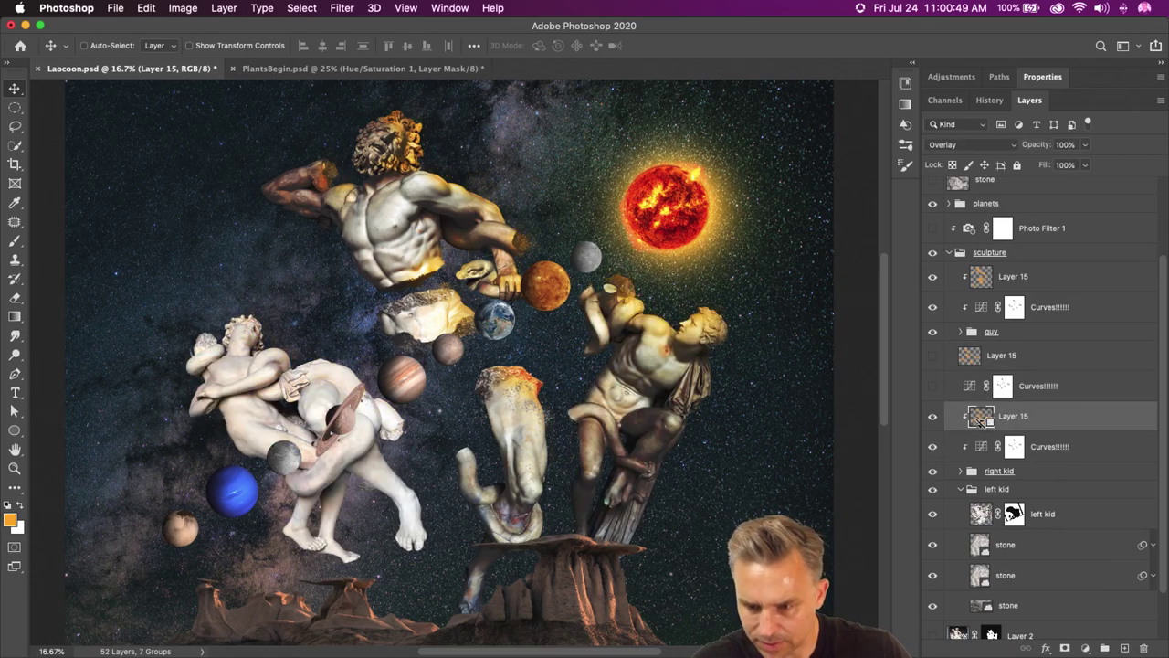
- Show the remaining Layer 15 and Curves pair, place it directly above the left kid group and clip both layers to it
{"action": "left_click", "coordinate": [972, 361]}
{"action": "left_click", "coordinate": [932, 355]}
{"action": "left_click", "coordinate": [933, 385]}
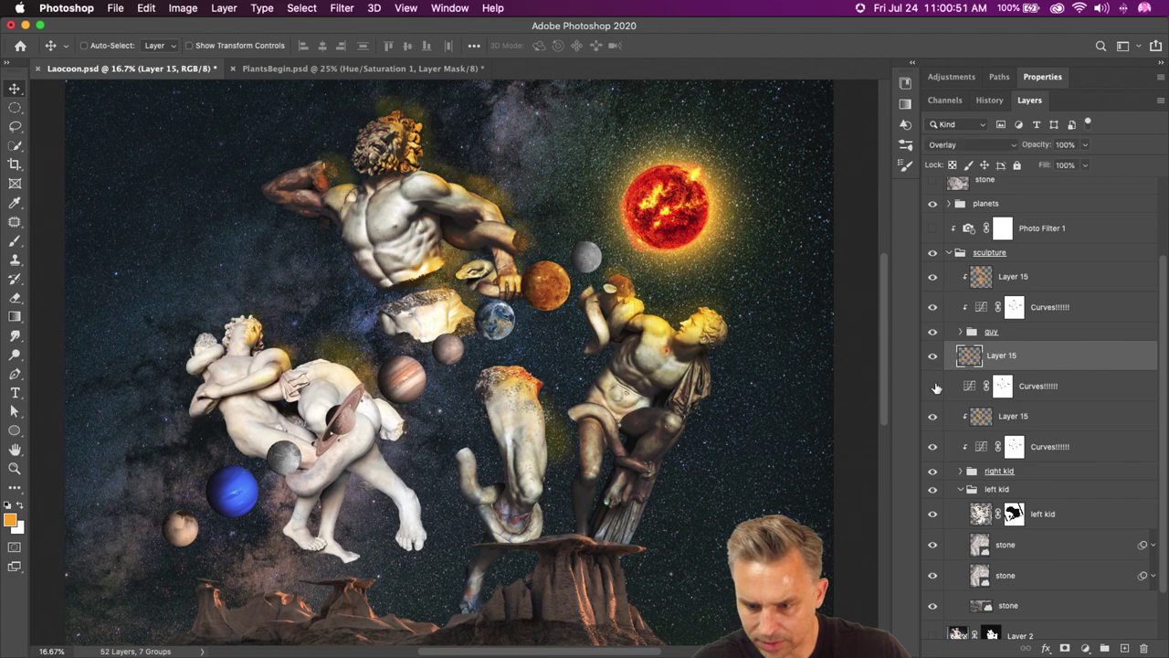
{"action": "left_click", "coordinate": [1081, 386], "text": "shift"}
{"action": "left_click_drag", "start_coordinate": [1082, 386], "coordinate": [1044, 484]}
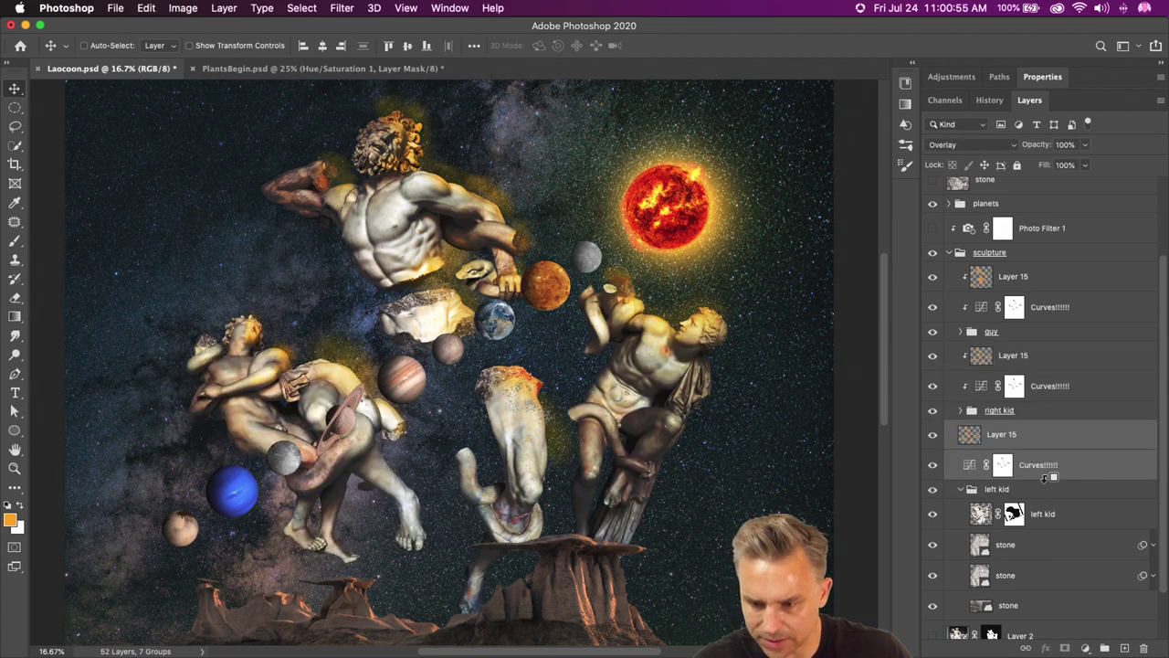
{"action": "left_click", "coordinate": [1045, 479], "text": "alt"}
{"action": "left_click", "coordinate": [1041, 452], "text": "alt"}
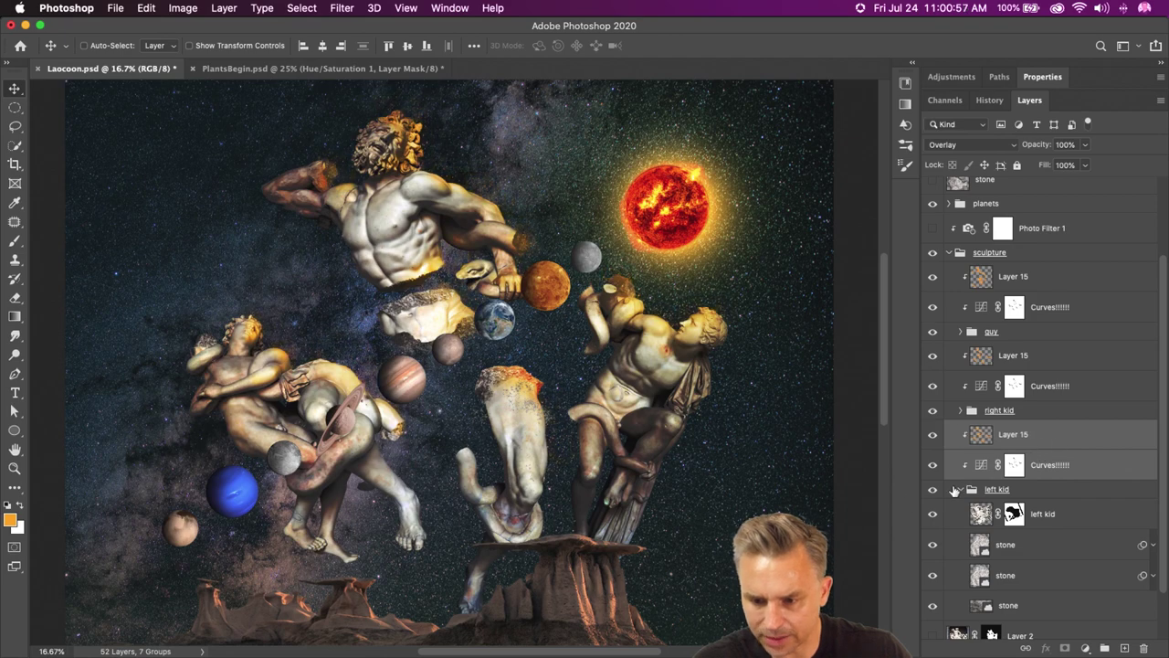
{"action": "left_click", "coordinate": [960, 490]}
- Move the left kid group with its clipped Layer 15 and Curves up and to the right, closer to the central figure
{"action": "left_click", "coordinate": [1014, 550]}
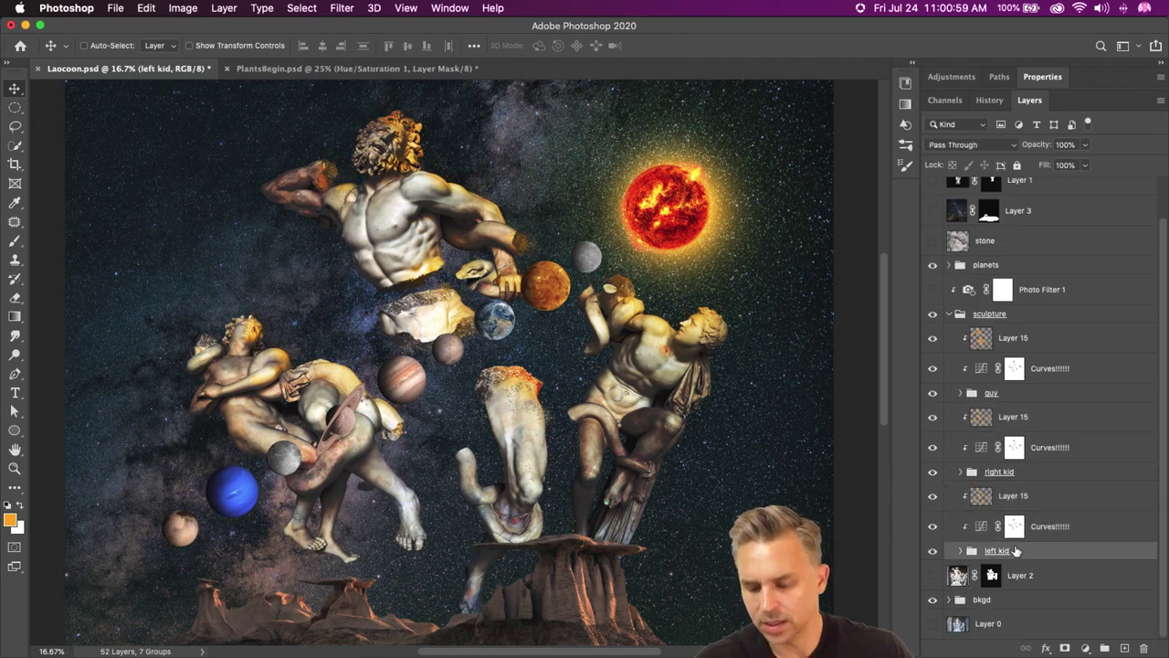
{"action": "left_click", "coordinate": [1025, 502]}
{"action": "left_click", "coordinate": [1015, 526], "text": "shift"}
{"action": "left_click_drag", "start_coordinate": [207, 431], "coordinate": [232, 407]}
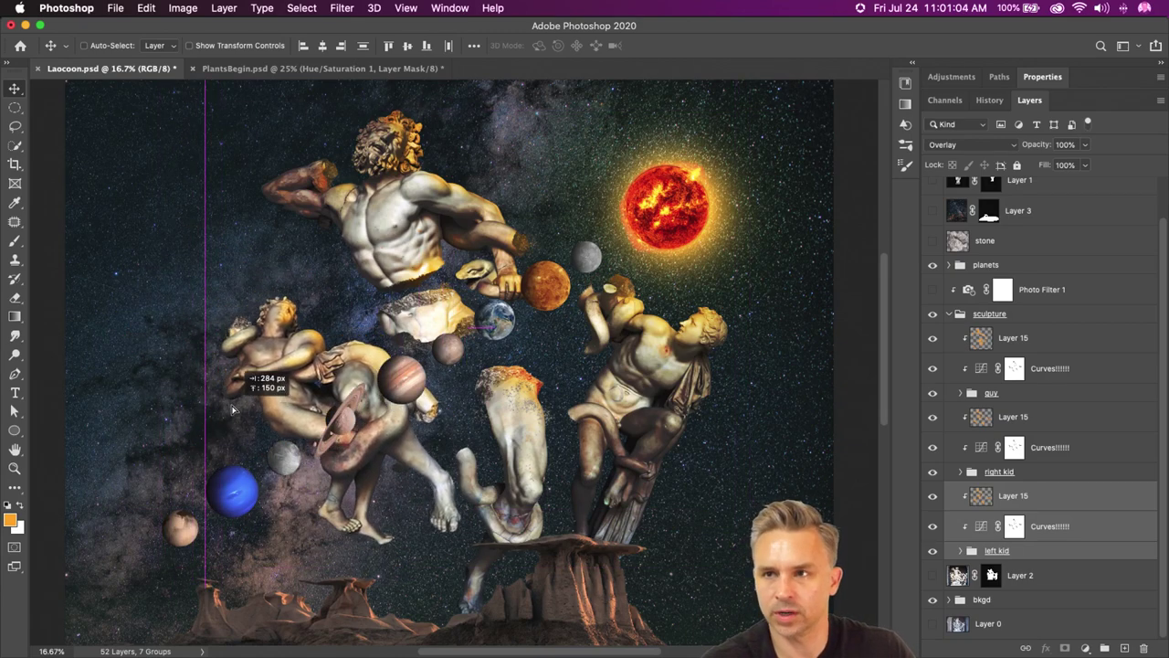
- Move Saturn into the space above the left kid's head and Jupiter below the left kid's feet
{"action": "left_click", "coordinate": [233, 490], "text": "super"}
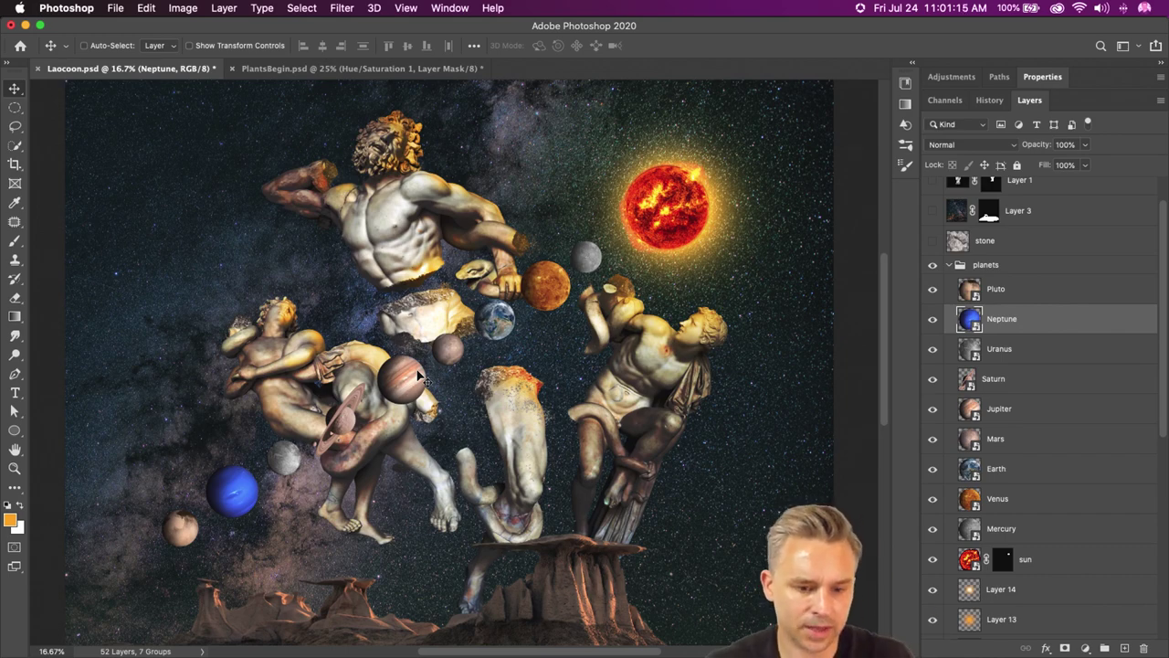
{"action": "left_click", "coordinate": [344, 422], "text": "super"}
{"action": "left_click_drag", "start_coordinate": [344, 422], "coordinate": [299, 290]}
{"action": "left_click", "coordinate": [399, 386], "text": "super"}
{"action": "left_click_drag", "start_coordinate": [399, 386], "coordinate": [413, 568]}
- Move Mars to the lower right of the right kid and Venus beside the central figure's head
{"action": "left_click_drag", "start_coordinate": [448, 349], "coordinate": [721, 528]}
{"action": "left_click", "coordinate": [546, 285], "text": "super"}
{"action": "left_click_drag", "start_coordinate": [546, 284], "coordinate": [470, 156]}
- Shift Saturn farther up and left beside the central figure, and move Neptune to the left of the left kid
{"action": "left_click", "coordinate": [299, 290], "text": "super"}
{"action": "left_click_drag", "start_coordinate": [299, 290], "coordinate": [241, 248]}
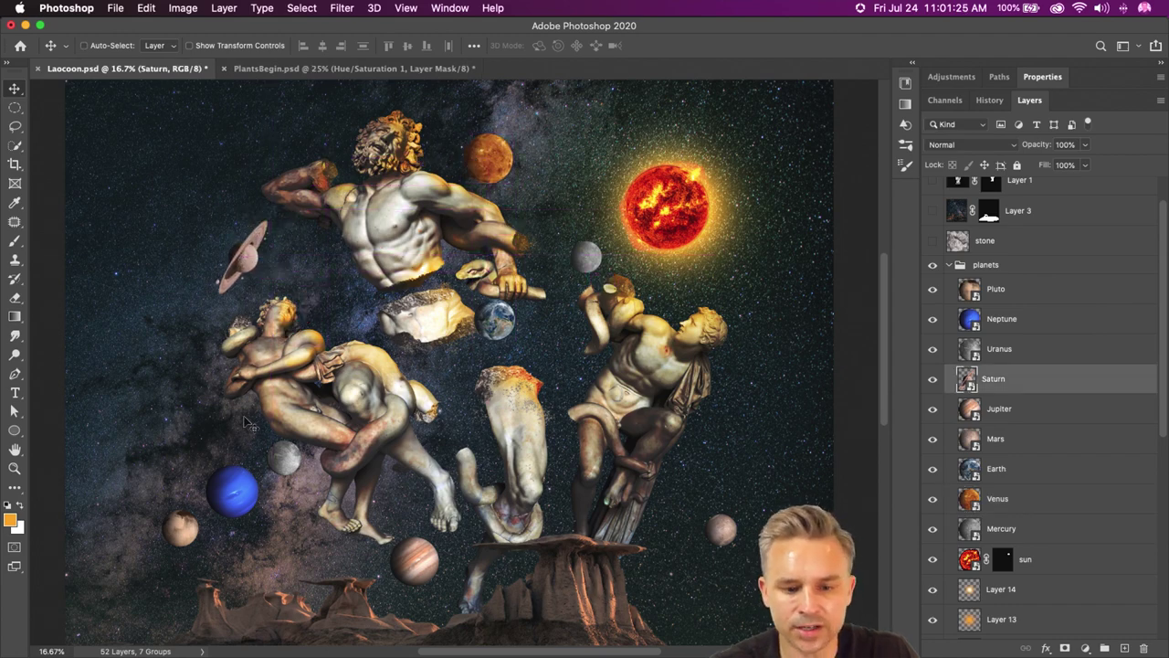
{"action": "left_click", "coordinate": [234, 490], "text": "super"}
{"action": "left_click_drag", "start_coordinate": [234, 490], "coordinate": [183, 418]}
- Move Earth slightly right and down, into the gap between the floating stone and the right kid
{"action": "left_click", "coordinate": [499, 327], "text": "super"}
{"action": "left_click_drag", "start_coordinate": [499, 327], "coordinate": [534, 342]}
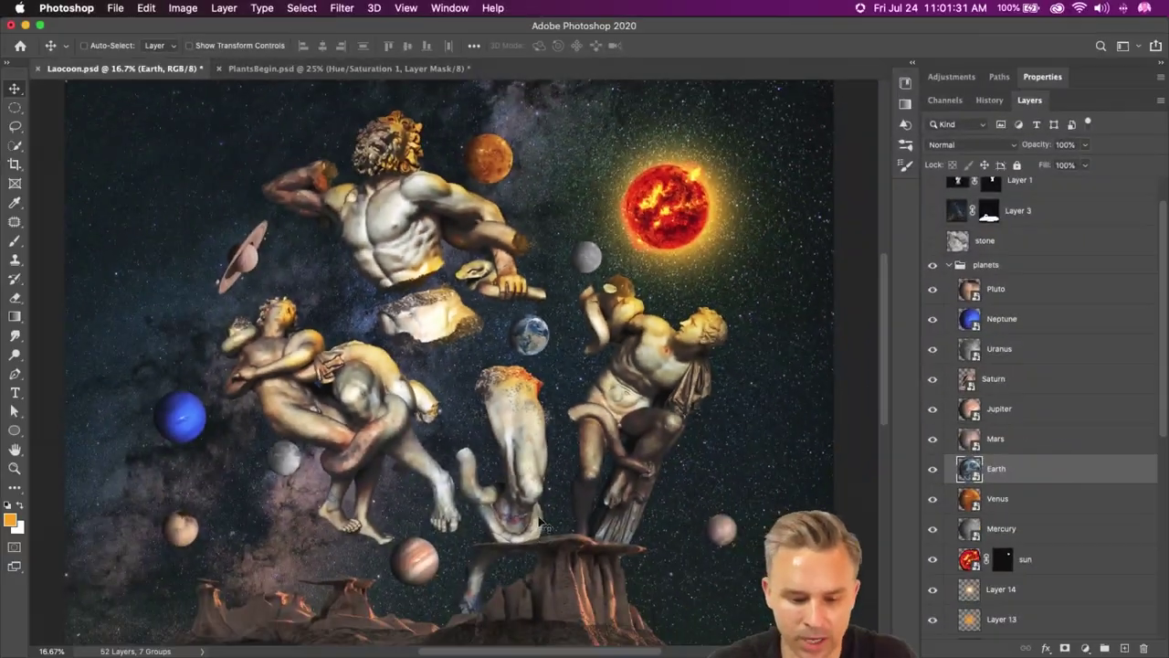
{"action": "scroll", "coordinate": [439, 530], "scroll_direction": "down", "scroll_amount": 5}
{"action": "scroll", "coordinate": [440, 530], "scroll_direction": "up", "scroll_amount": 10}
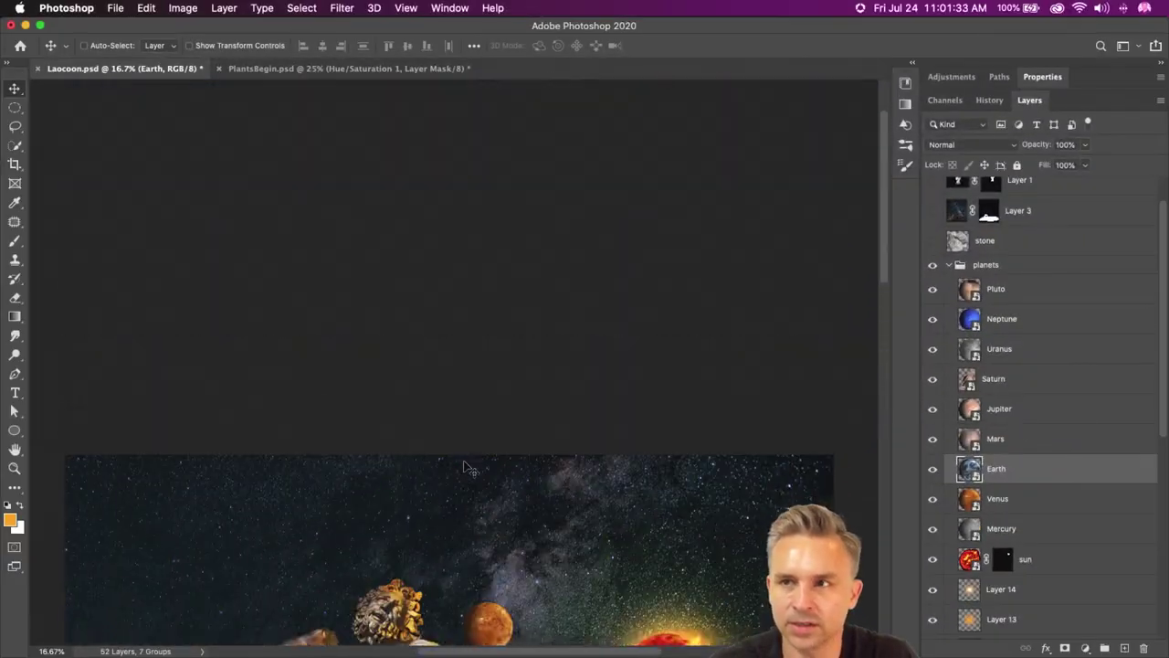
{"action": "scroll", "coordinate": [464, 468], "scroll_direction": "down", "scroll_amount": 8}
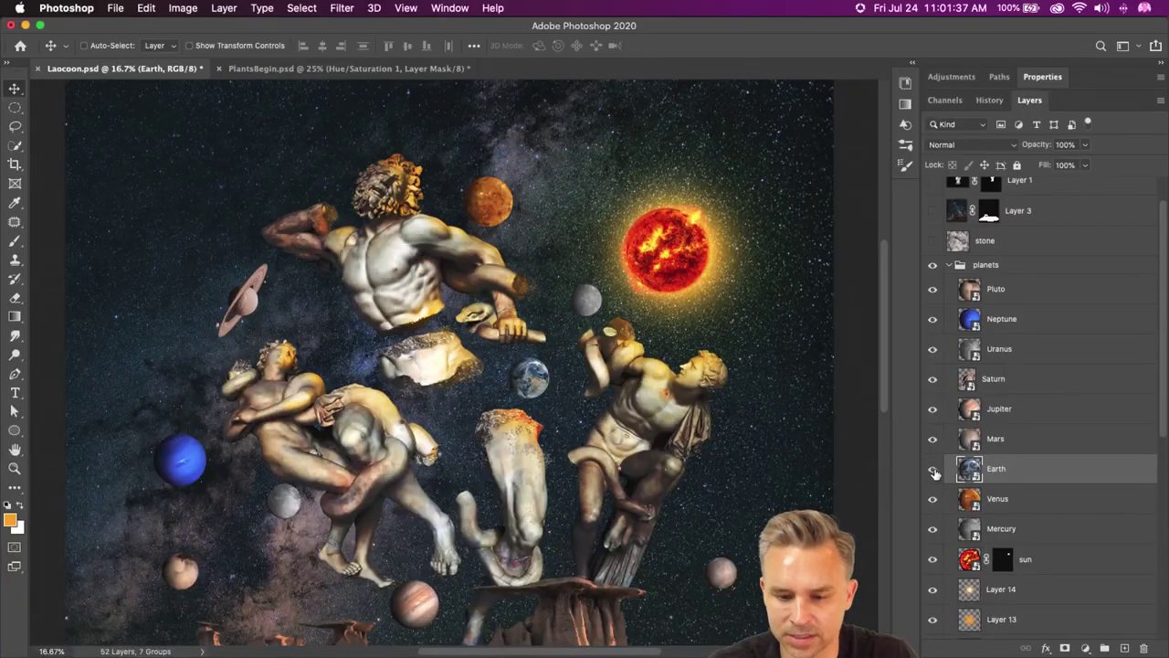
- Hide the Earth layer and move Mercury into Earth's place below the central figure's hand
{"action": "left_click", "coordinate": [932, 469]}
{"action": "left_click", "coordinate": [583, 301], "text": "super"}
{"action": "left_click_drag", "start_coordinate": [581, 302], "coordinate": [530, 375]}
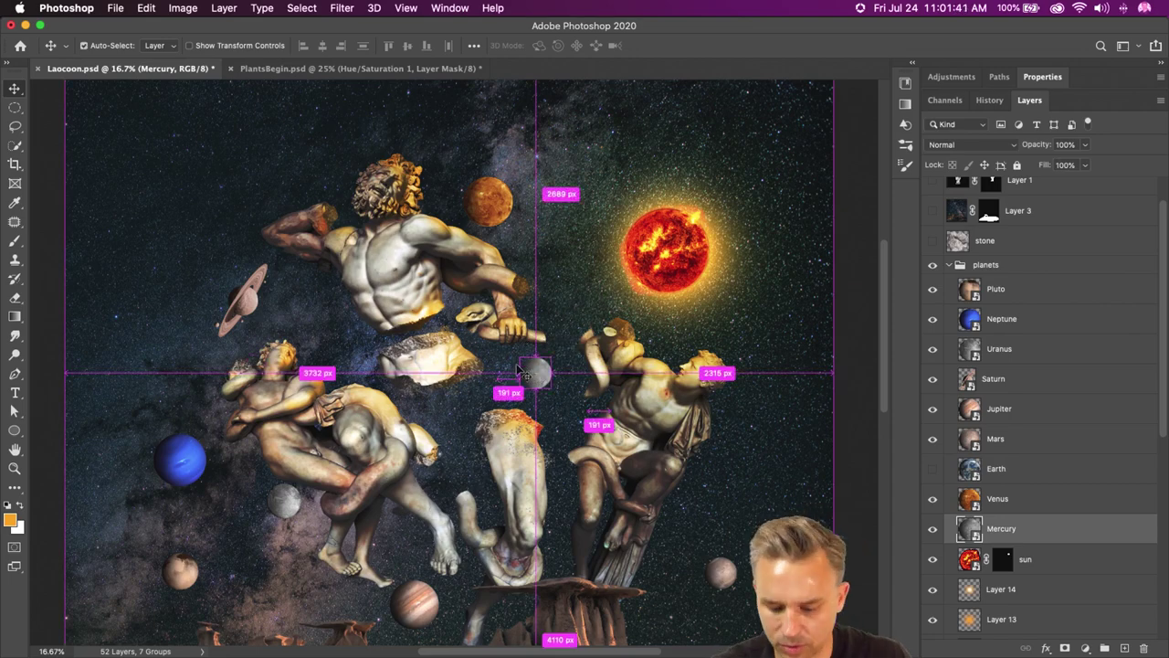
- Collapse the planets and sculpture groups and show the Photo Filter 1 adjustment clipped to the sculpture
{"action": "key", "text": "super+l"}
{"action": "left_click", "coordinate": [900, 281]}
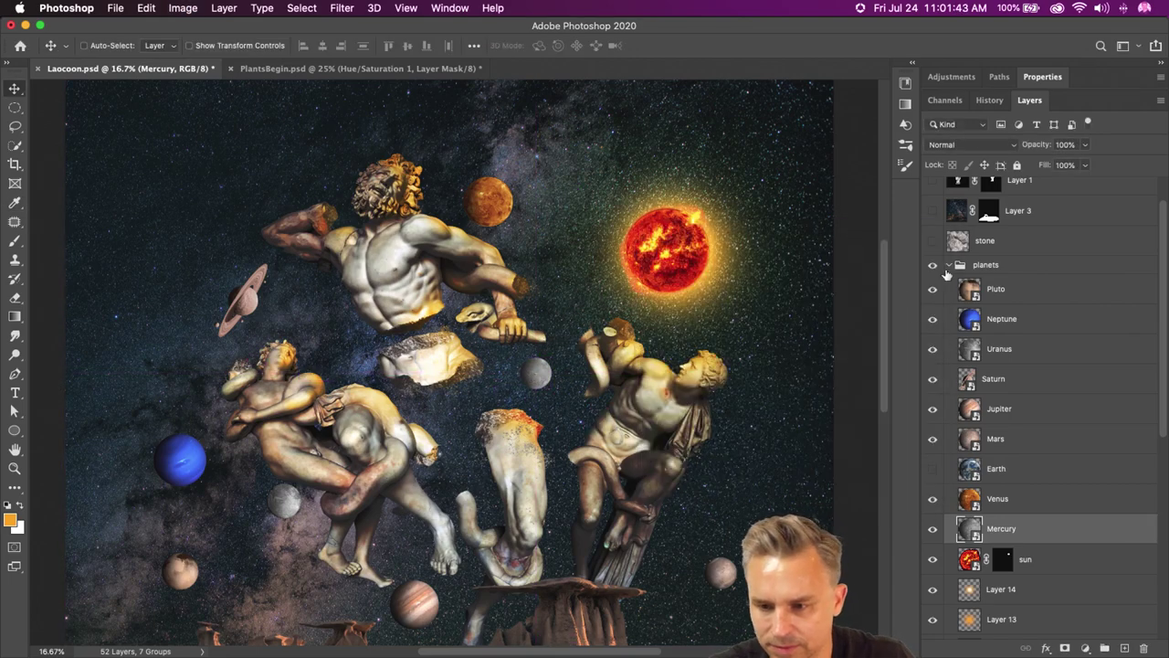
{"action": "left_click", "coordinate": [949, 266]}
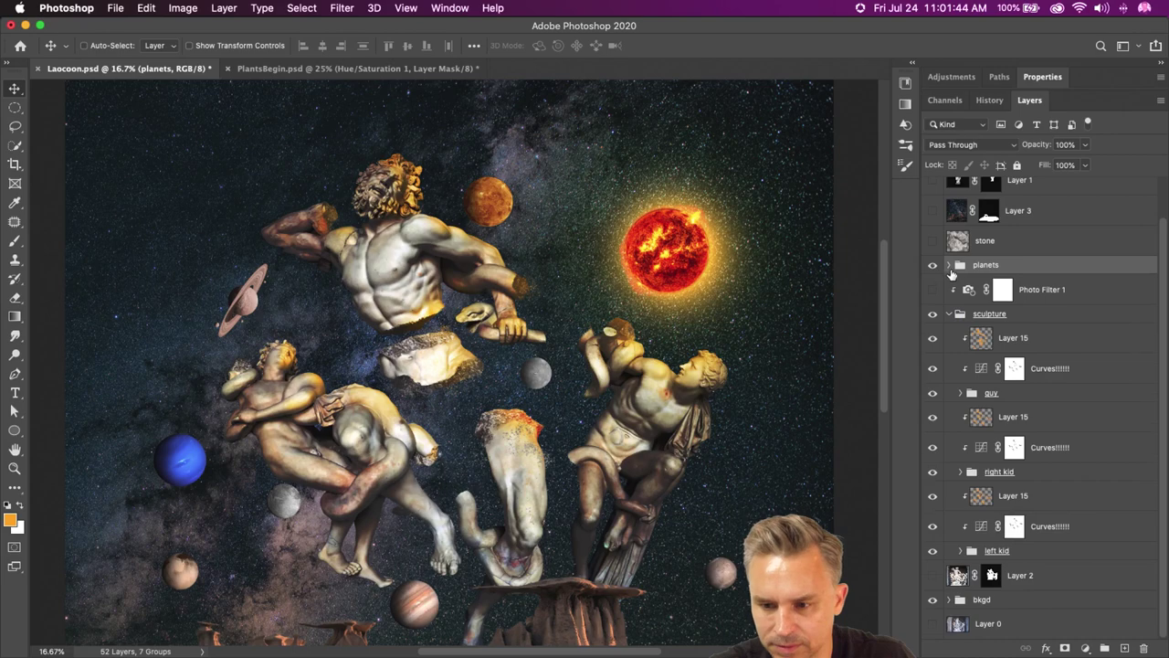
{"action": "left_click", "coordinate": [949, 314]}
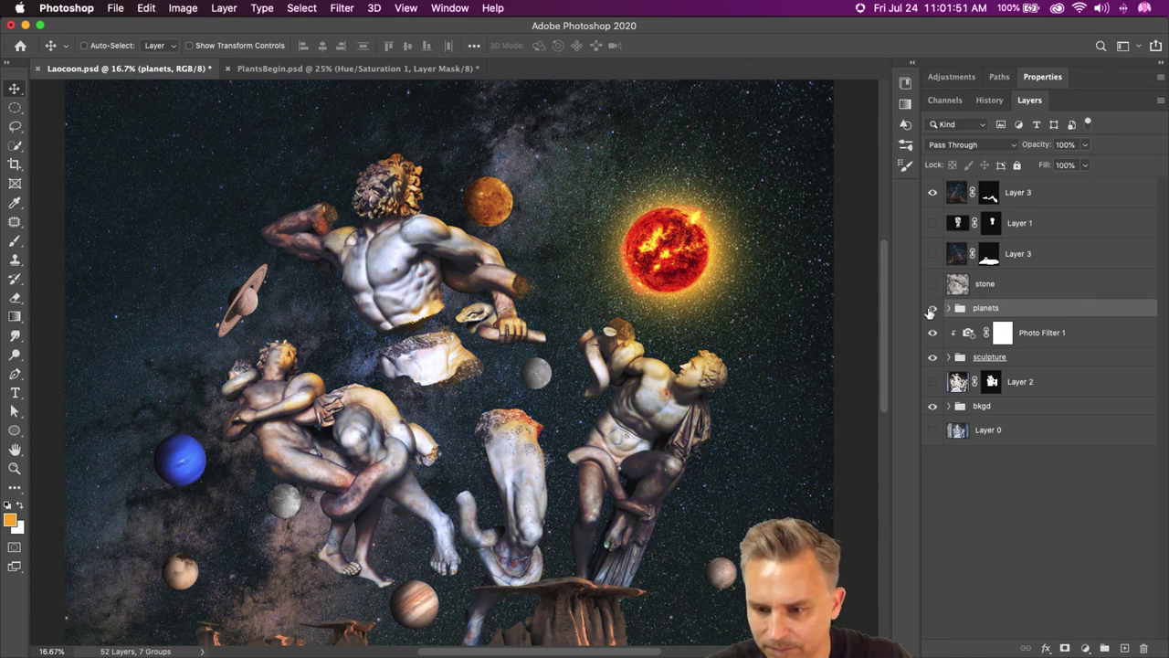
- Move Jupiter up behind the left kid's lower leg and place its layer in the bkgd group directly above Layer 3
{"action": "scroll", "coordinate": [307, 419], "scroll_direction": "down", "scroll_amount": 3}
{"action": "left_click_drag", "start_coordinate": [431, 537], "coordinate": [409, 444]}
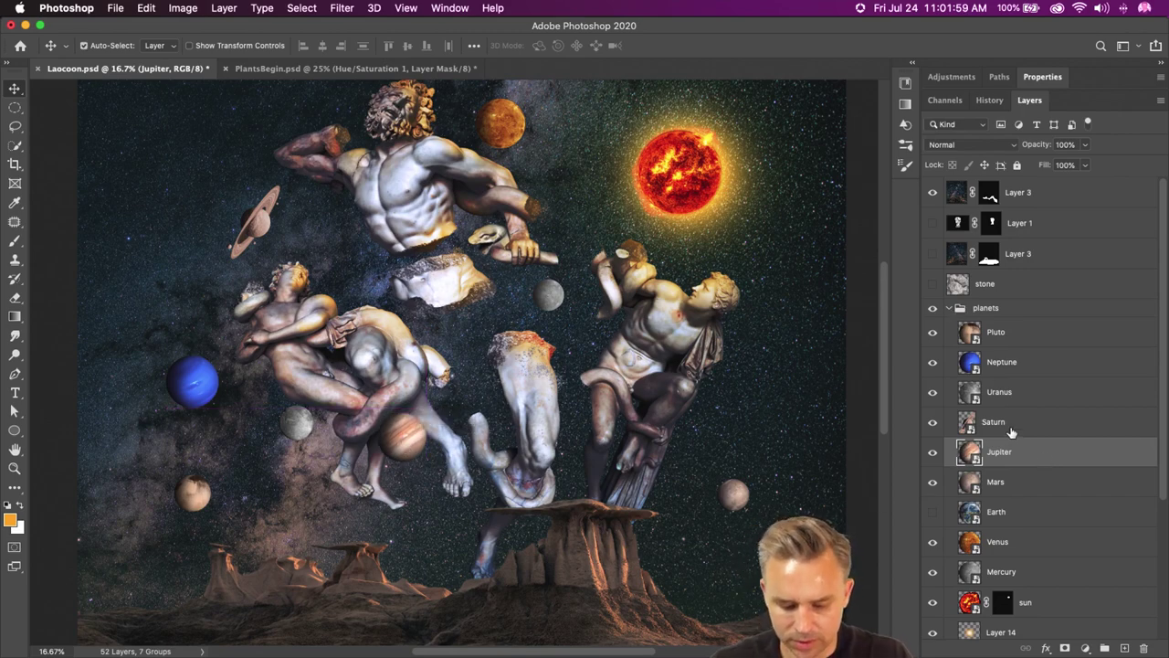
{"action": "key", "text": "super+shift+bracketleft"}
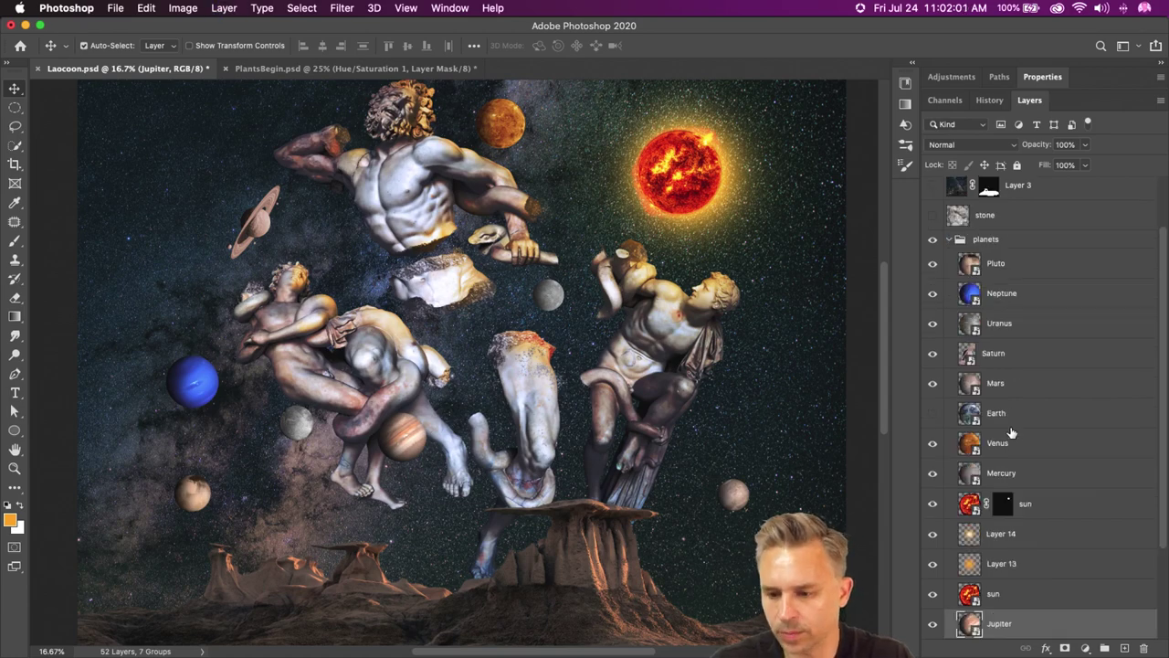
{"action": "key", "text": "super+shift+bracketleft"}
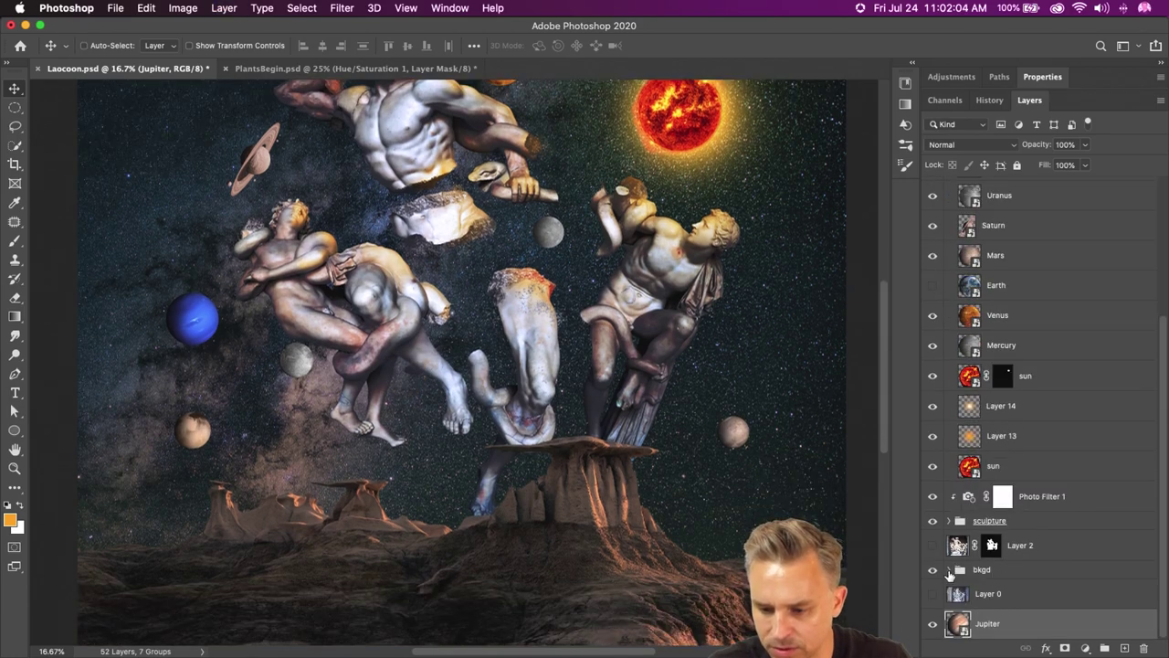
{"action": "left_click", "coordinate": [948, 569]}
{"action": "left_click_drag", "start_coordinate": [996, 623], "coordinate": [982, 535]}
{"action": "mouse_move", "coordinate": [391, 380]}
{"action": "left_mouse_down"}
{"action": "mouse_move", "coordinate": [361, 347]}
{"action": "mouse_move", "coordinate": [351, 361]}
{"action": "mouse_move", "coordinate": [402, 393]}
{"action": "left_mouse_up"}
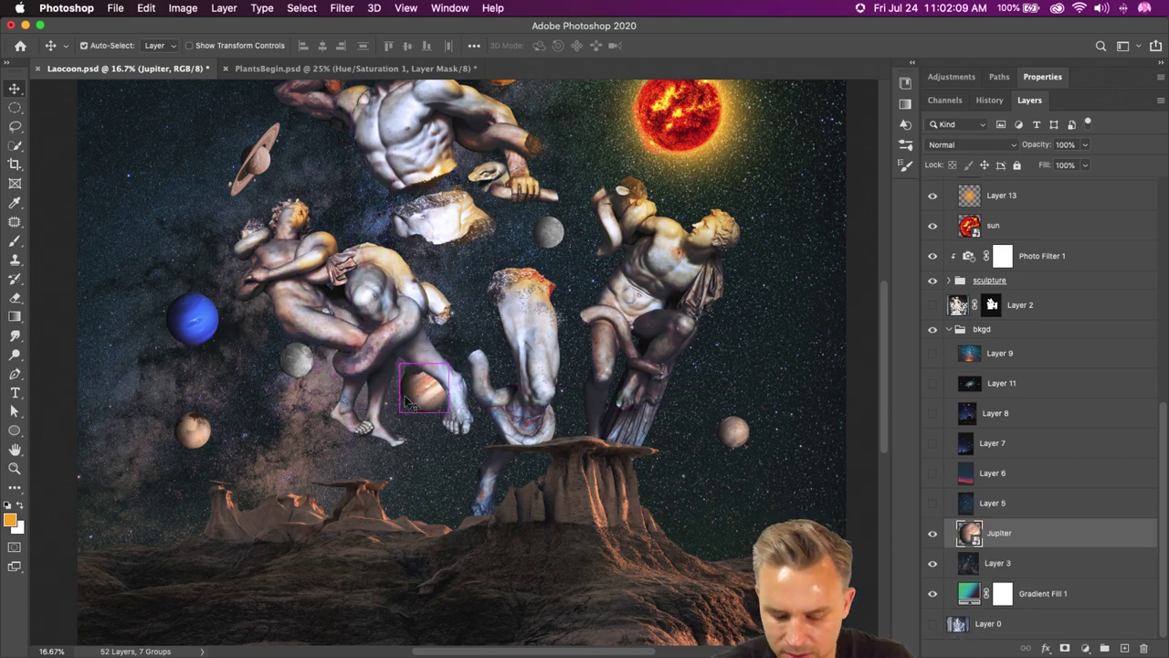
- Darken Jupiter with a Levels adjustment, setting the midtone input to 0.5 and the black input to 0
{"action": "key", "text": "super+l"}
{"action": "mouse_move", "coordinate": [659, 391]}
{"action": "left_mouse_down"}
{"action": "mouse_move", "coordinate": [728, 402]}
{"action": "mouse_move", "coordinate": [665, 395]}
{"action": "mouse_move", "coordinate": [691, 399]}
{"action": "left_mouse_up"}
{"action": "left_click_drag", "start_coordinate": [769, 394], "coordinate": [799, 395]}
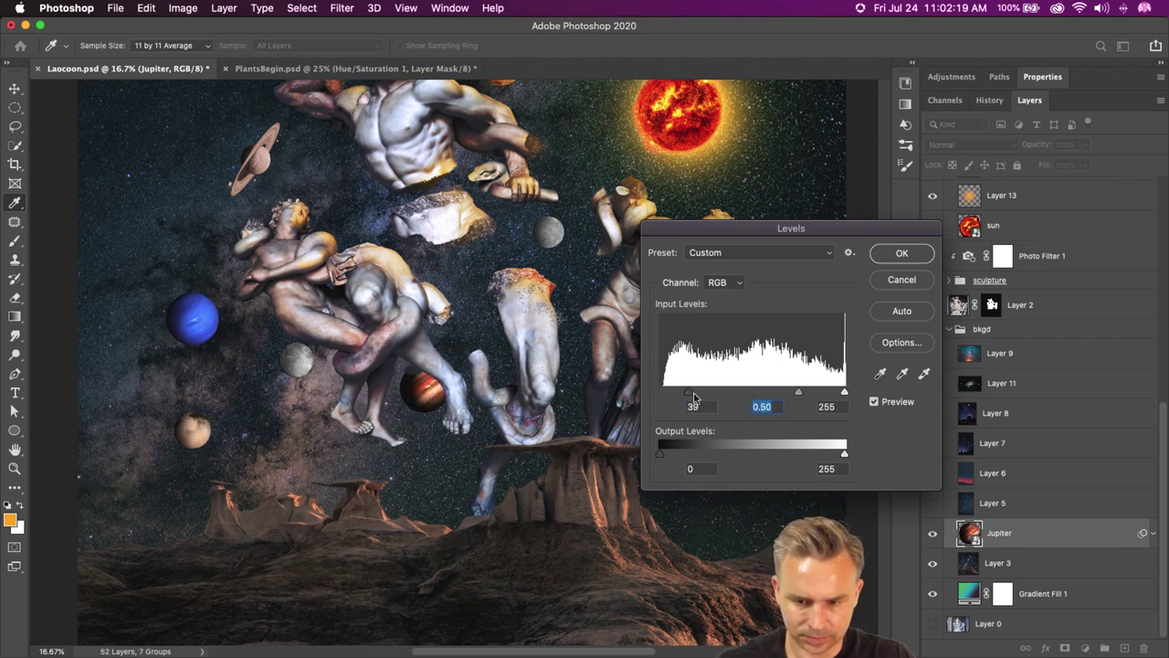
{"action": "left_click_drag", "start_coordinate": [688, 395], "coordinate": [565, 402]}
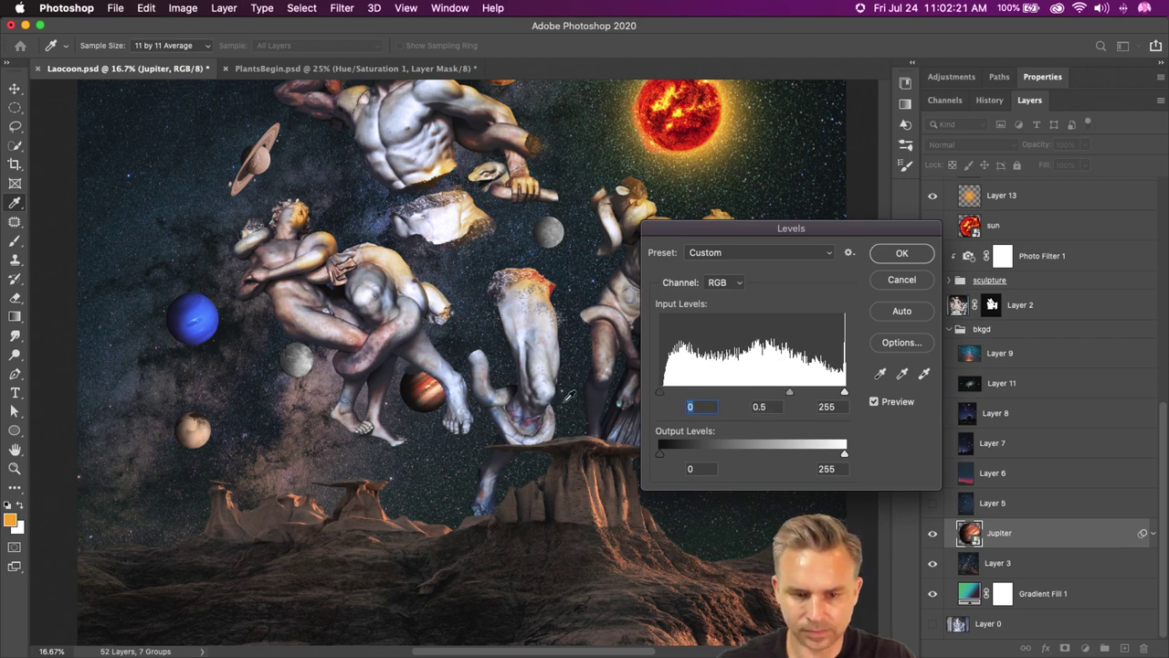
{"action": "key", "text": "Return"}
{"action": "scroll", "coordinate": [433, 354], "scroll_direction": "up", "scroll_amount": 4}
{"action": "scroll", "coordinate": [360, 460], "scroll_direction": "down", "scroll_amount": 3}
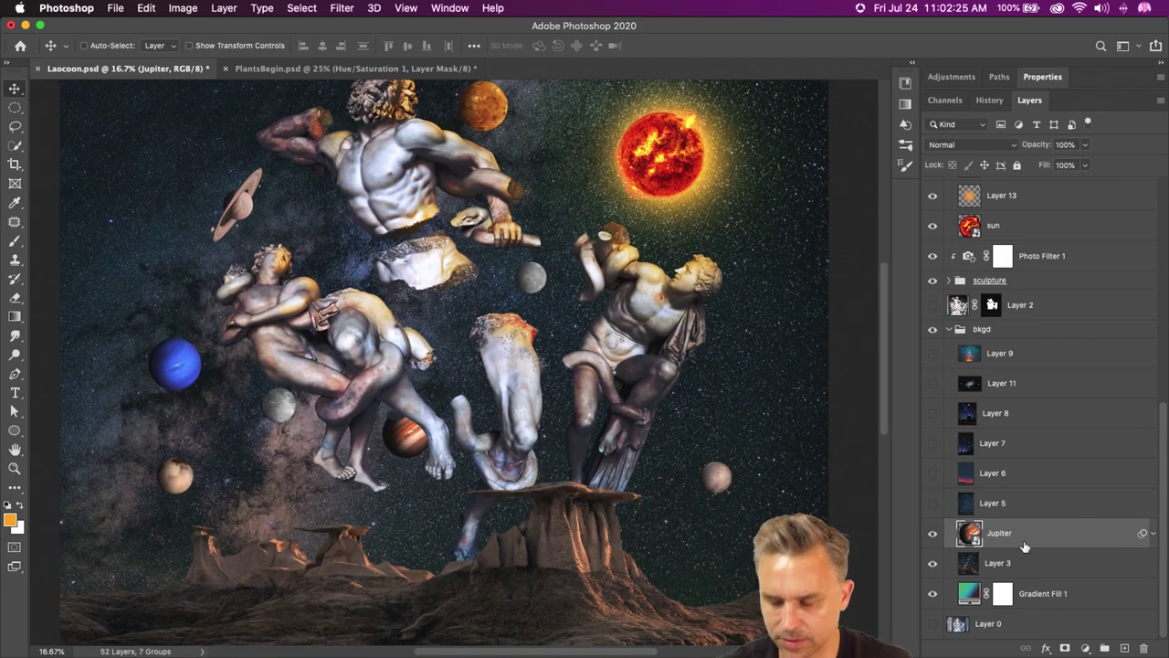
- Hide the sculpture group to leave Jupiter unobstructed against the background
{"action": "left_click", "coordinate": [932, 281]}
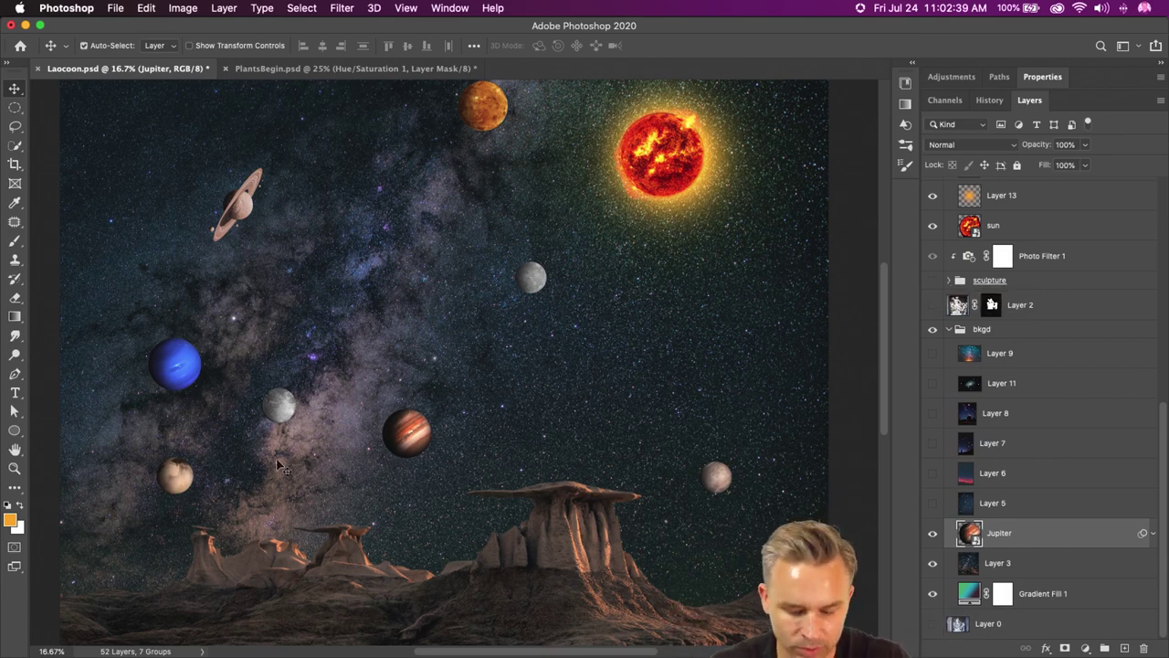
{"action": "key", "text": "super+equal"}
{"action": "left_click_drag", "start_coordinate": [137, 525], "coordinate": [246, 308]}
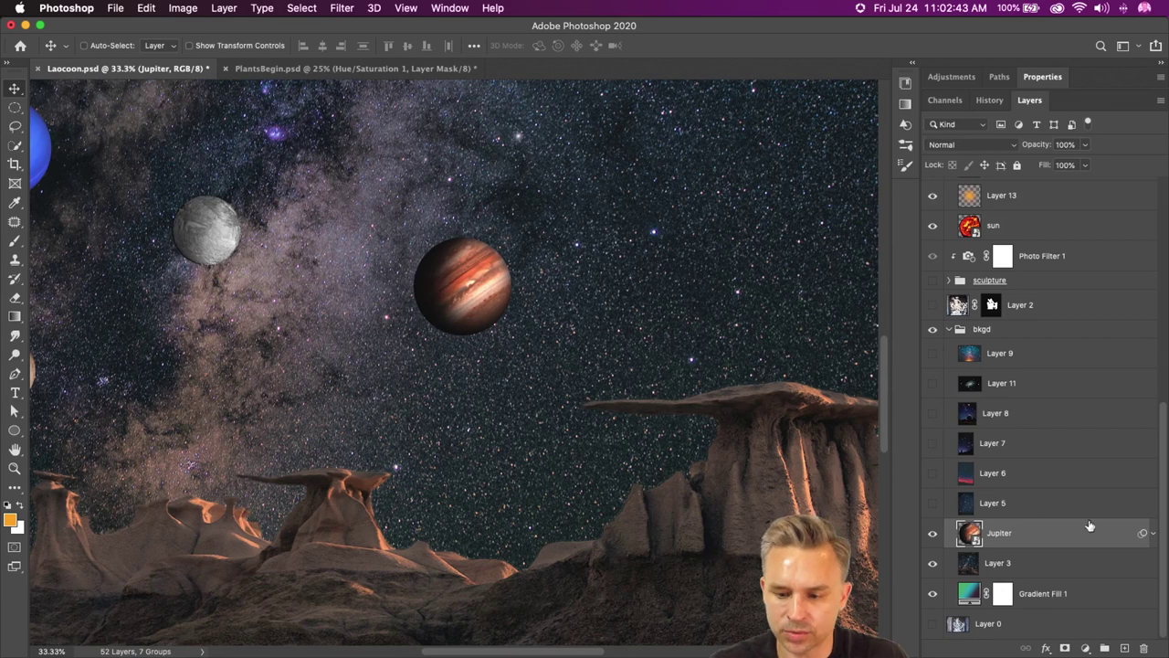
- Try removing the Levels smart filter from the Jupiter layer, and undo the removal
{"action": "left_click", "coordinate": [1152, 534]}
{"action": "left_click_drag", "start_coordinate": [1000, 585], "coordinate": [1144, 647]}
{"action": "key", "text": "super+z"}
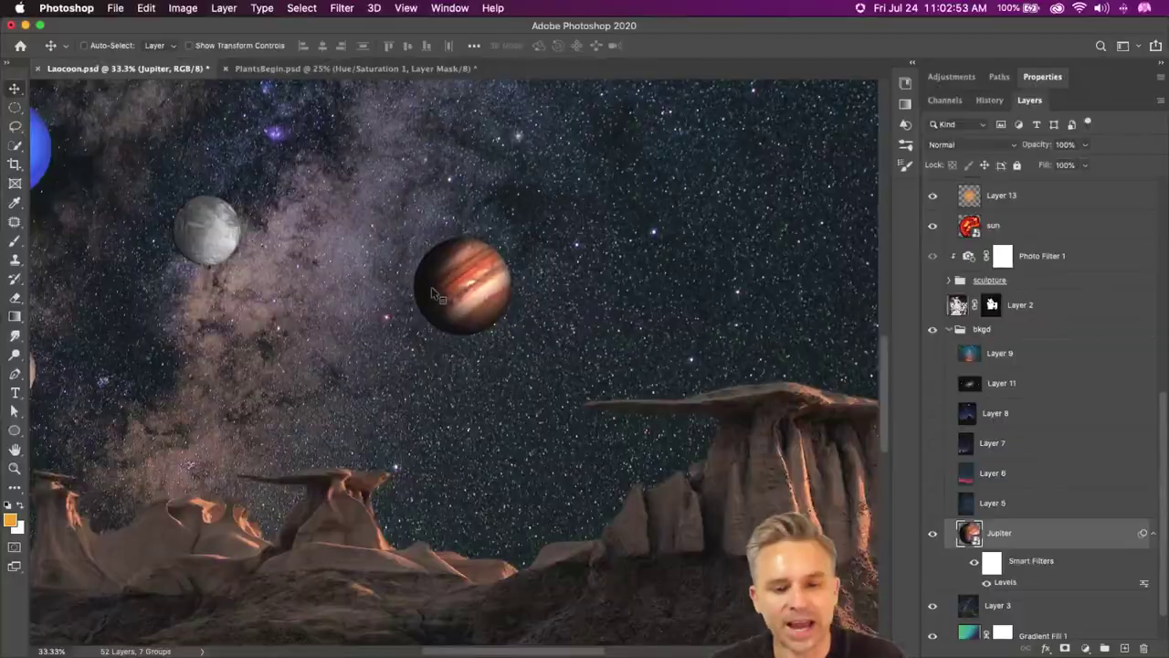
- Add a Hue/Saturation adjustment layer at the top of the layer stack with Saturation -100, and hide it
{"action": "key", "text": "super+0"}
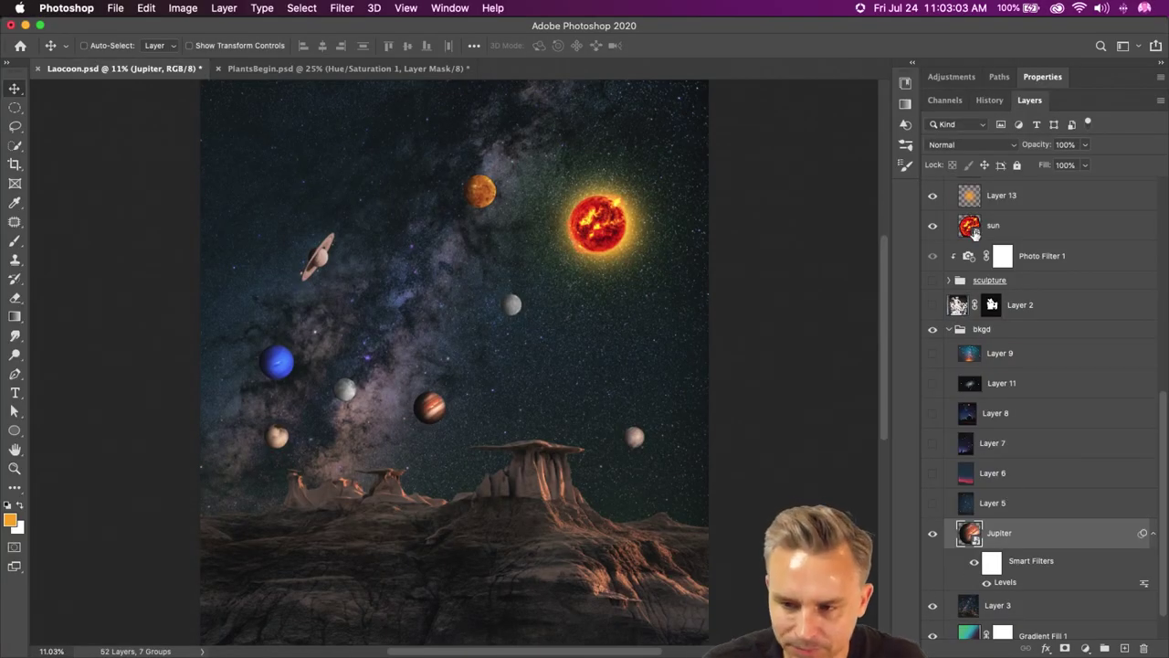
{"action": "scroll", "coordinate": [1040, 217], "scroll_direction": "up", "scroll_amount": 5}
{"action": "left_click", "coordinate": [1041, 194]}
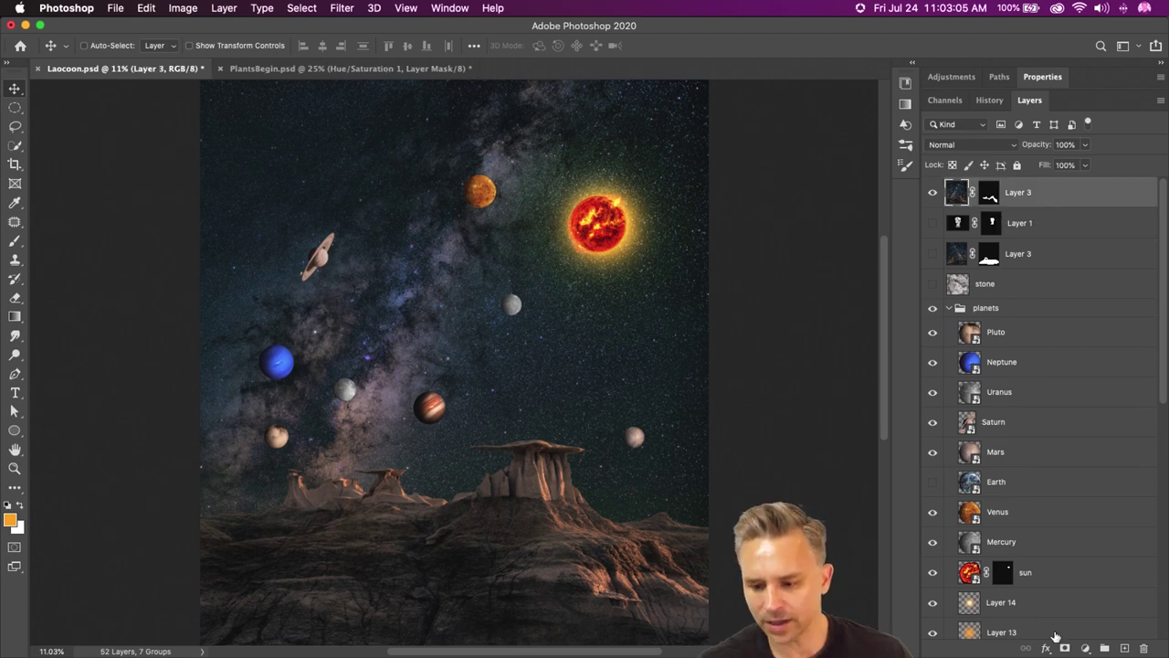
{"action": "left_click", "coordinate": [1086, 648]}
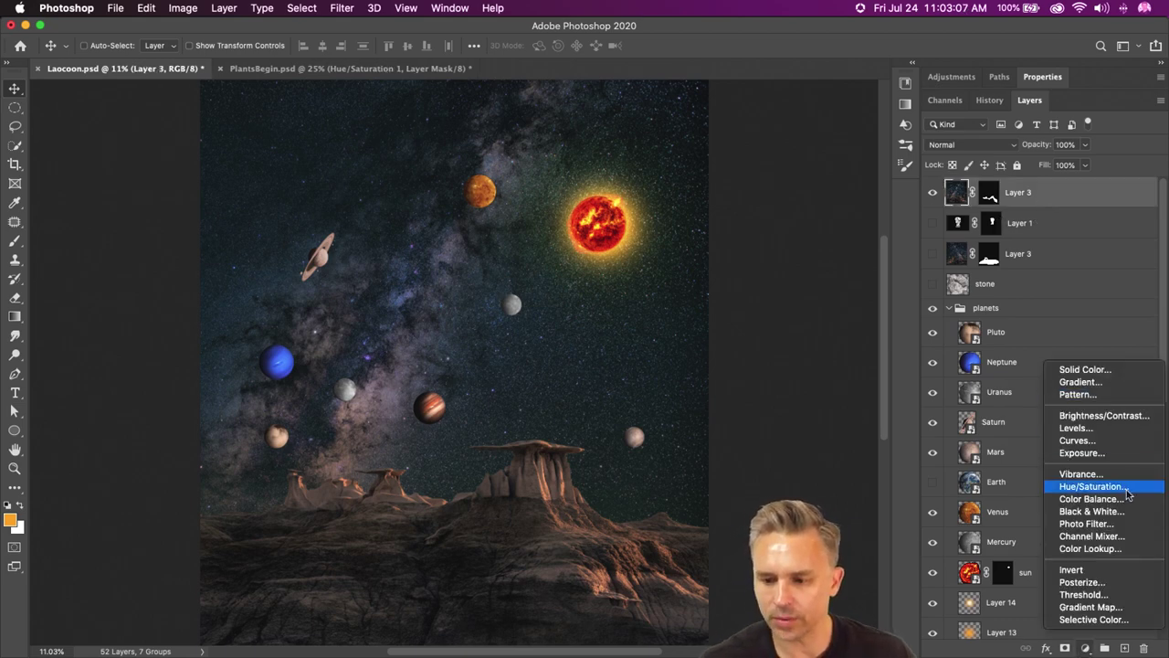
{"action": "left_click", "coordinate": [1093, 486]}
{"action": "left_click_drag", "start_coordinate": [1000, 205], "coordinate": [739, 212]}
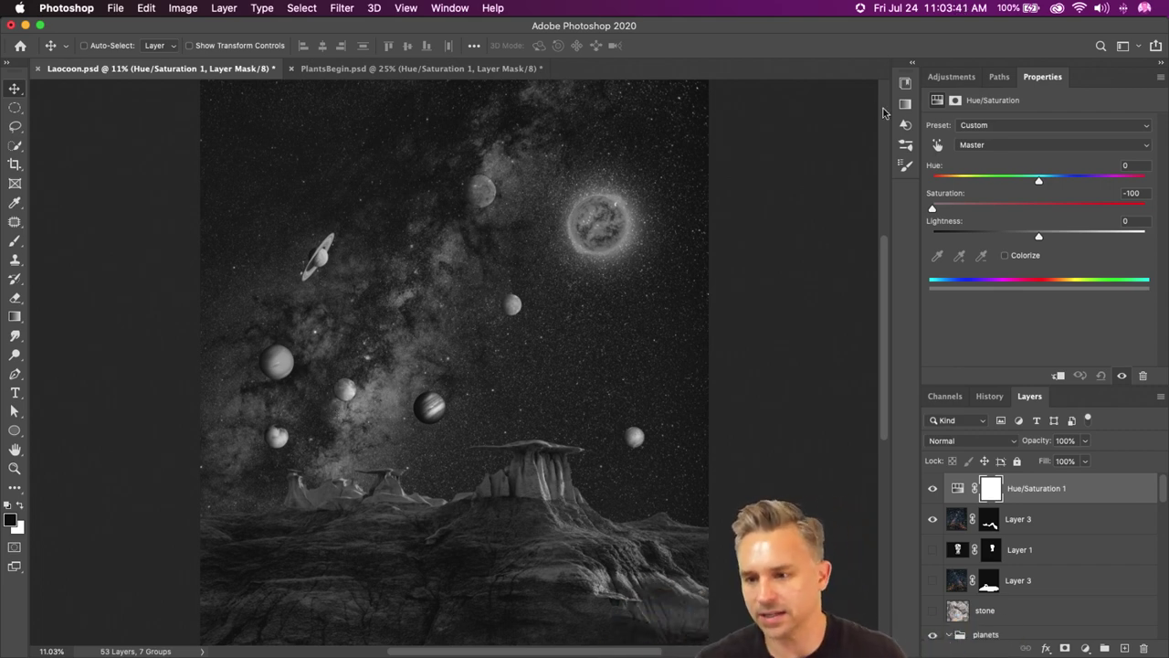
{"action": "double_click", "coordinate": [1156, 80]}
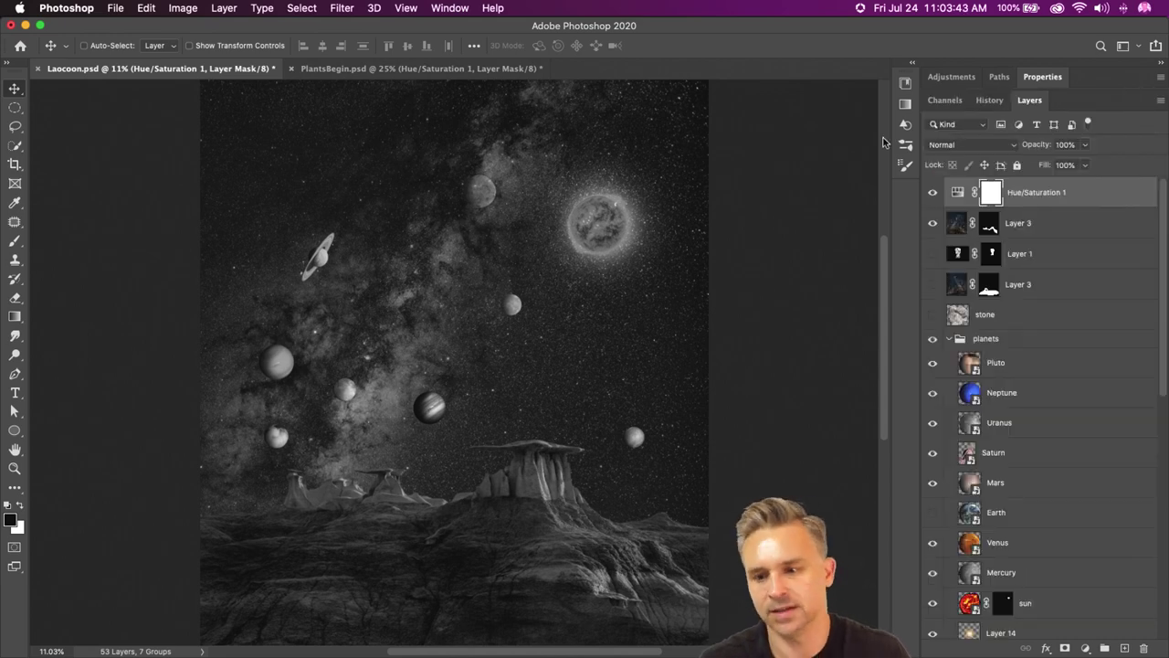
{"action": "left_click", "coordinate": [931, 193]}
- Delete the Levels smart filter from the Jupiter layer in the bkgd group
{"action": "scroll", "coordinate": [987, 457], "scroll_direction": "down", "scroll_amount": 10}
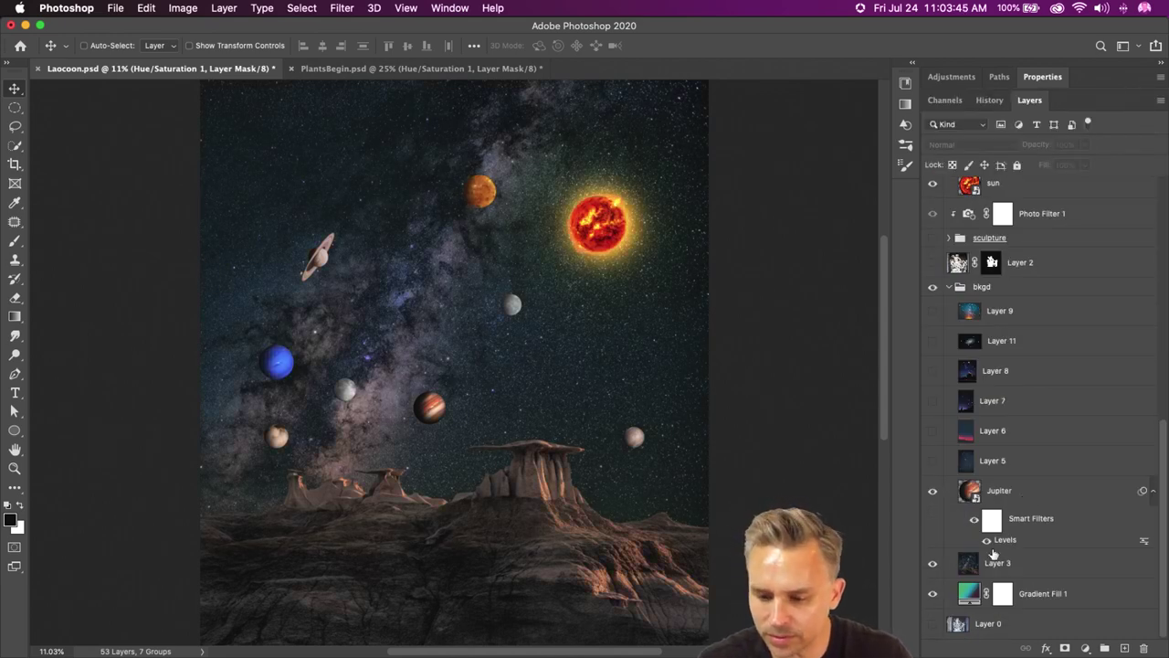
{"action": "left_click", "coordinate": [1017, 493]}
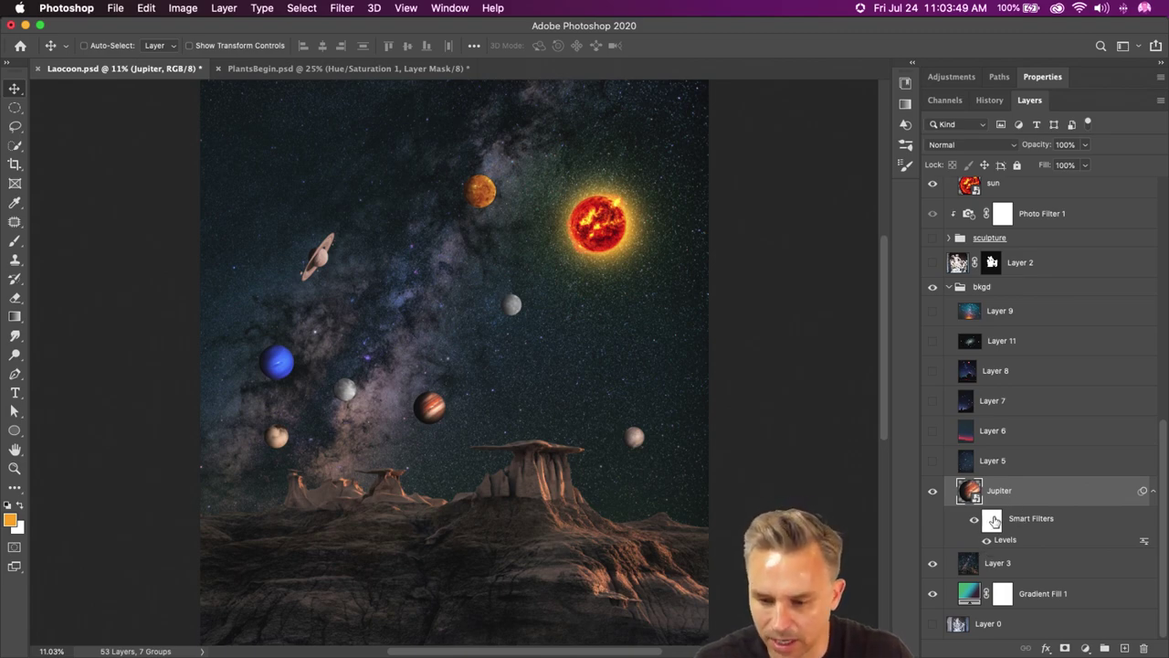
{"action": "key", "text": "super+equal"}
{"action": "key", "text": "super+equal"}
{"action": "key", "text": "super+equal"}
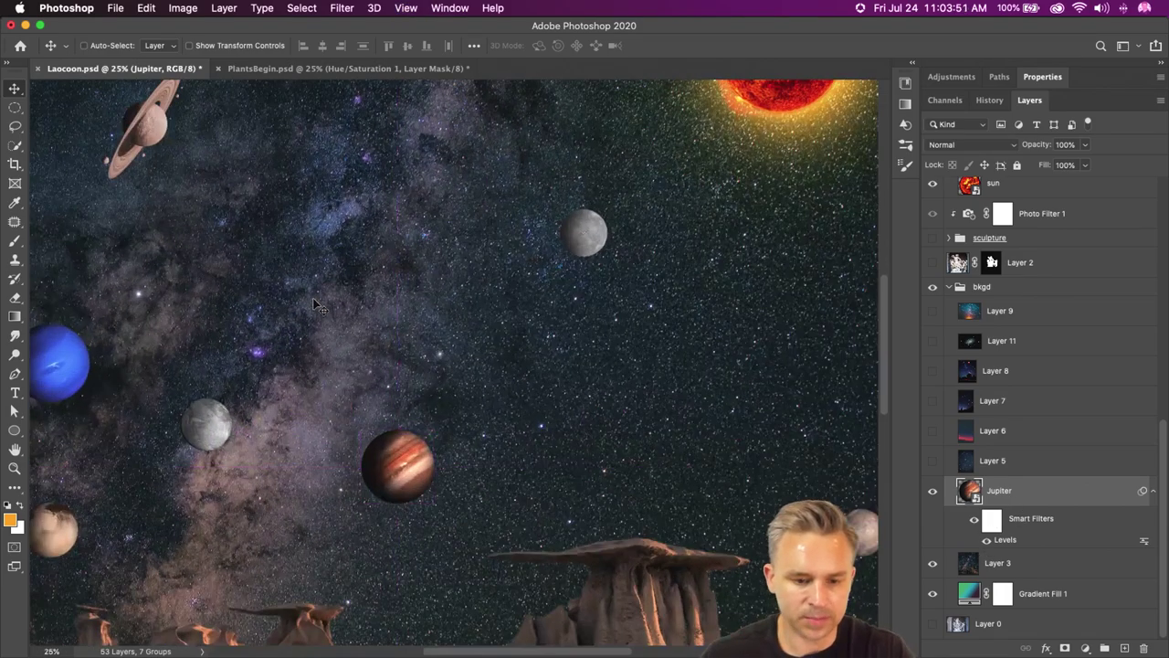
{"action": "scroll", "coordinate": [307, 369], "scroll_direction": "down", "scroll_amount": 5}
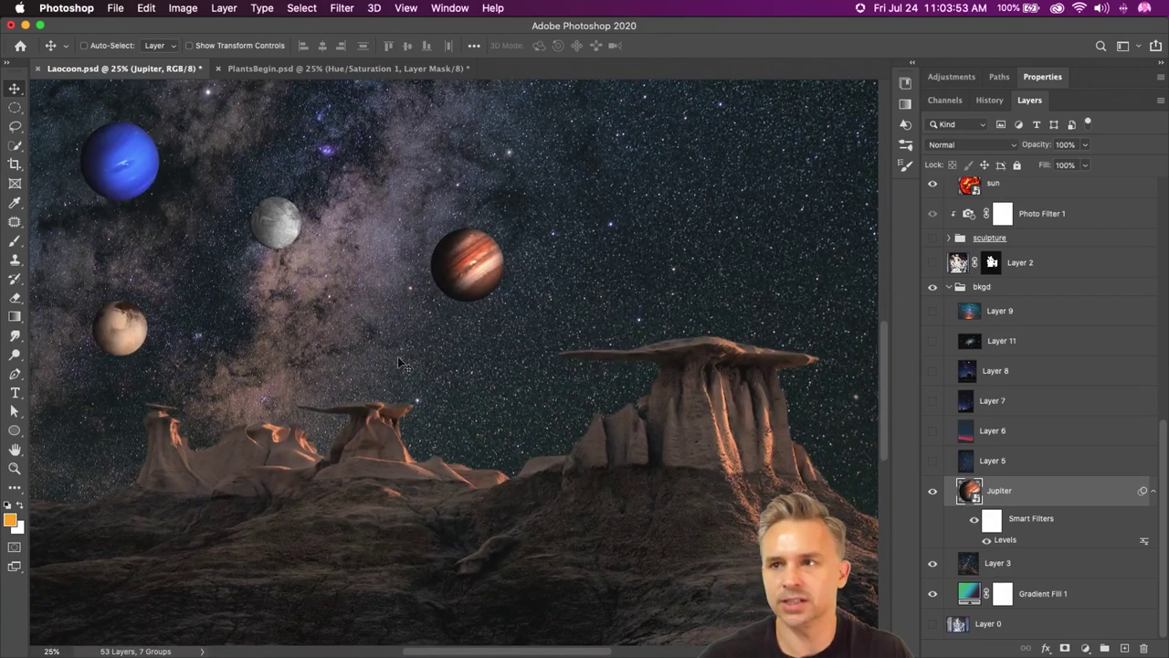
{"action": "left_click_drag", "start_coordinate": [470, 208], "coordinate": [487, 378]}
{"action": "scroll", "coordinate": [486, 373], "scroll_direction": "down", "scroll_amount": 2}
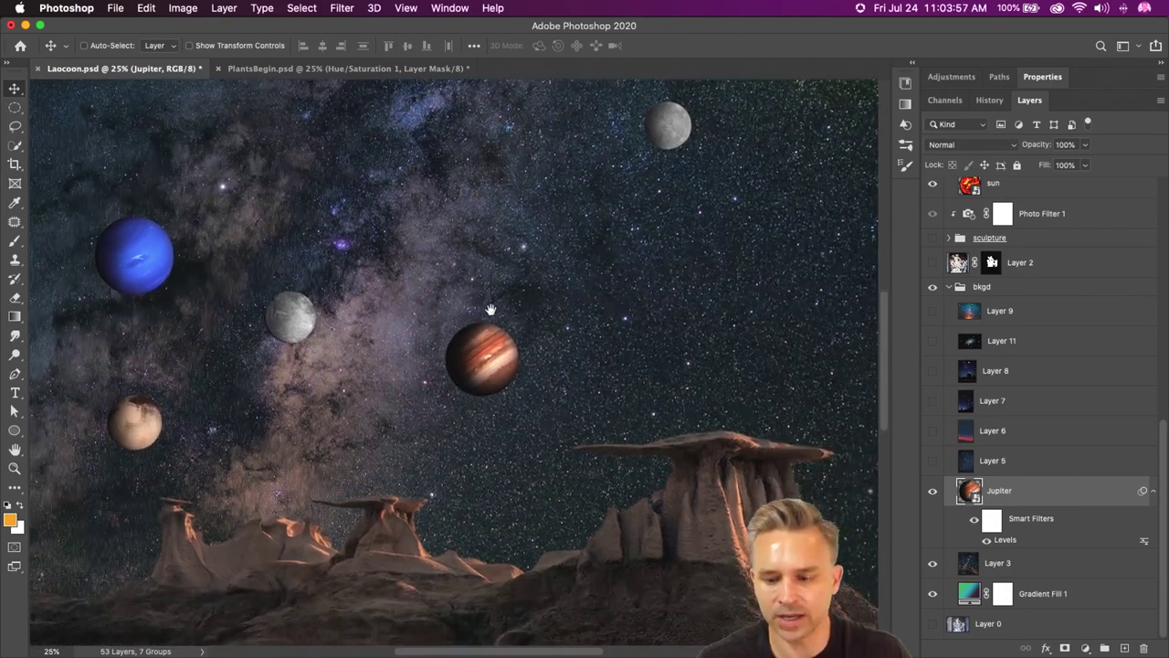
{"action": "left_click_drag", "start_coordinate": [1005, 540], "coordinate": [1144, 648]}
- Add a Curves adjustment layer above Jupiter, clip it to the planet, and select its curve for editing
{"action": "left_click", "coordinate": [1085, 648]}
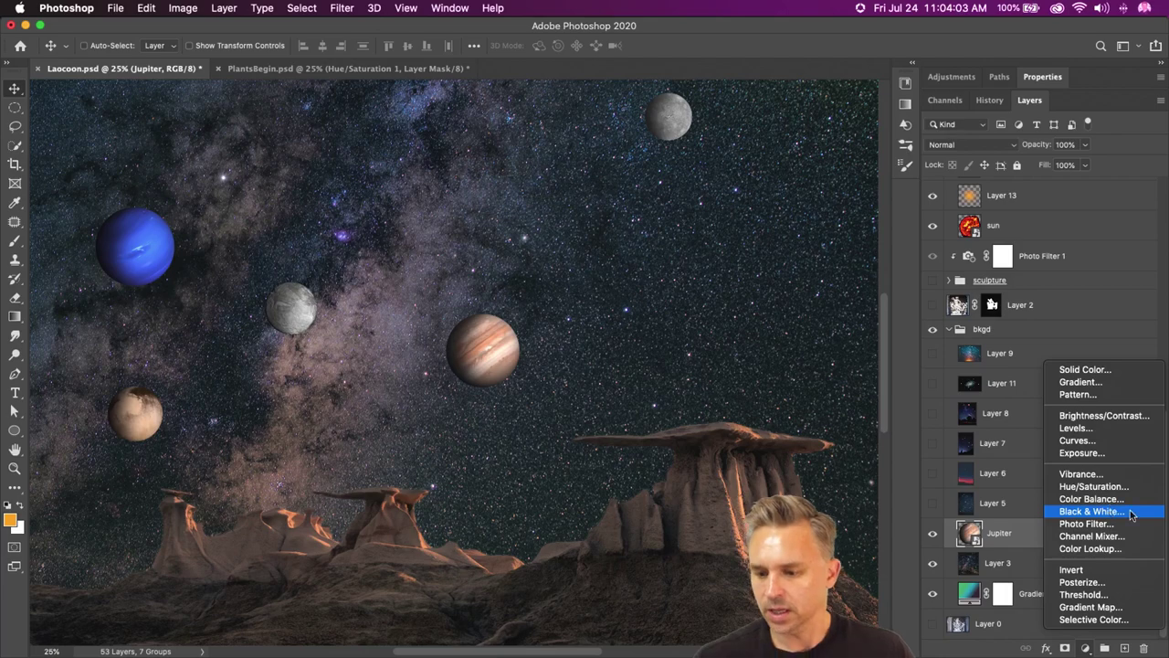
{"action": "left_click", "coordinate": [1131, 442]}
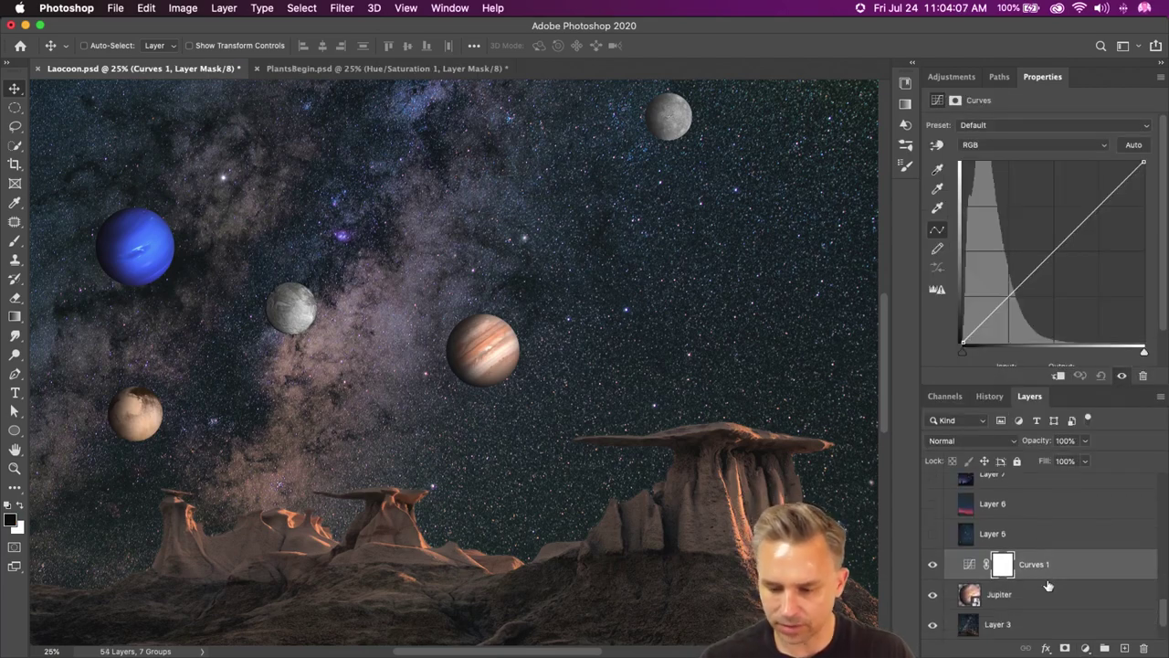
{"action": "left_click", "coordinate": [1052, 579], "text": "alt"}
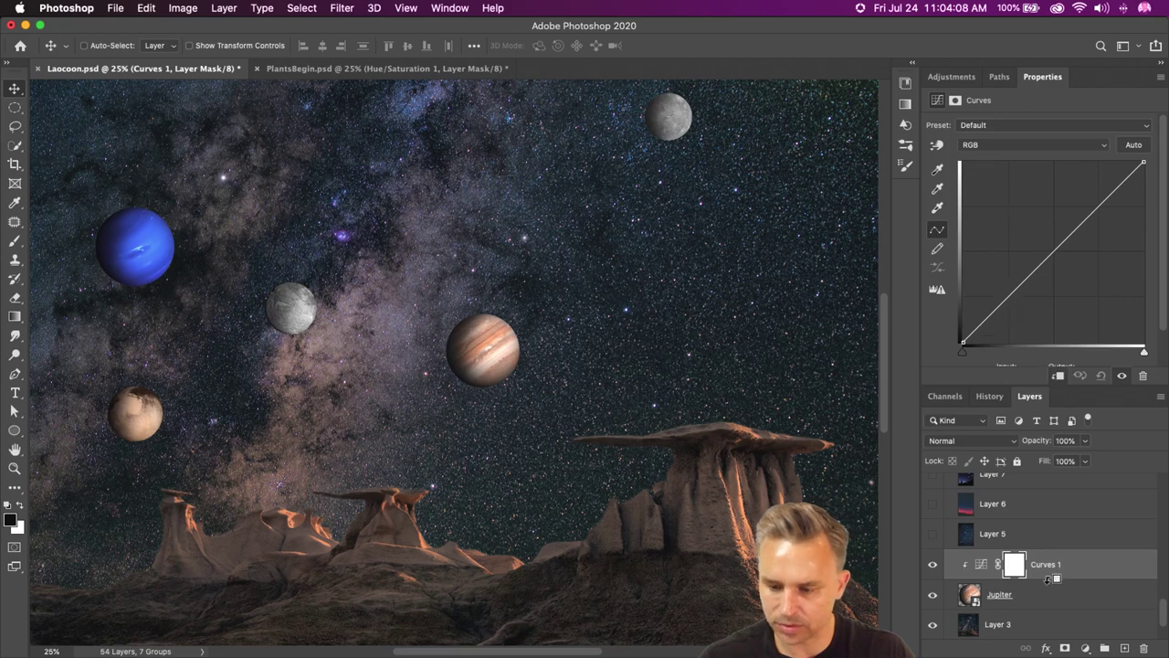
{"action": "left_click", "coordinate": [980, 563]}
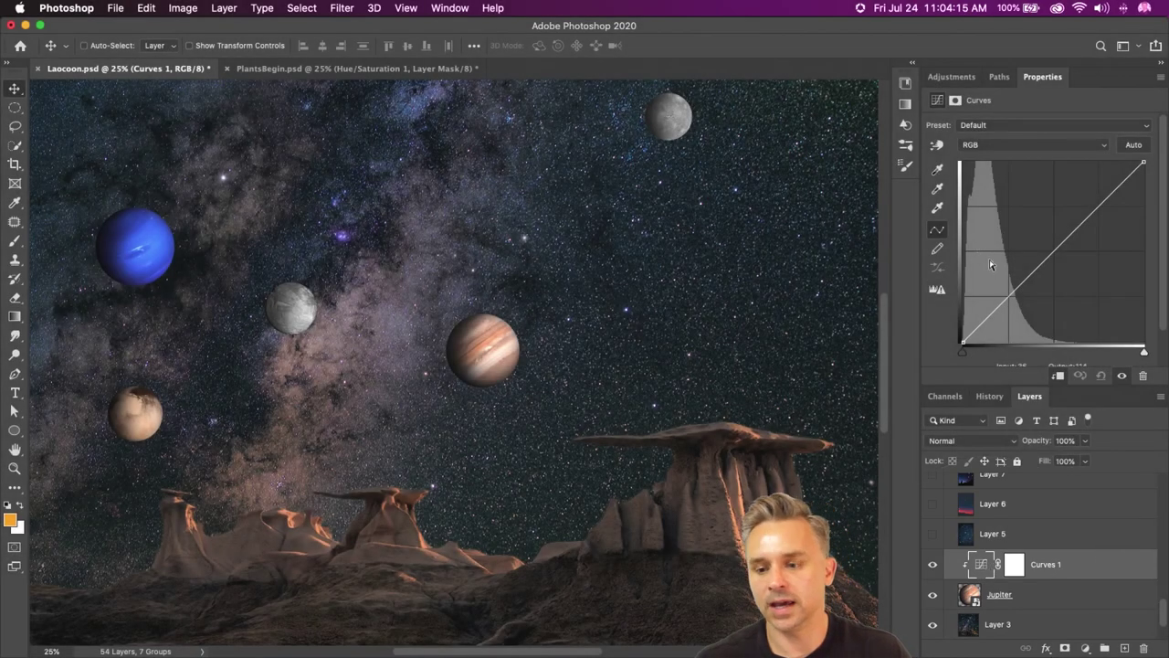
- Set the auto color correction algorithm of Jupiter's Curves adjustment to Find Dark & Light Colors
{"action": "mouse_move", "coordinate": [1052, 248]}
{"action": "left_mouse_down"}
{"action": "mouse_move", "coordinate": [1091, 270]}
{"action": "mouse_move", "coordinate": [1080, 272]}
{"action": "mouse_move", "coordinate": [1064, 239]}
{"action": "left_mouse_up"}
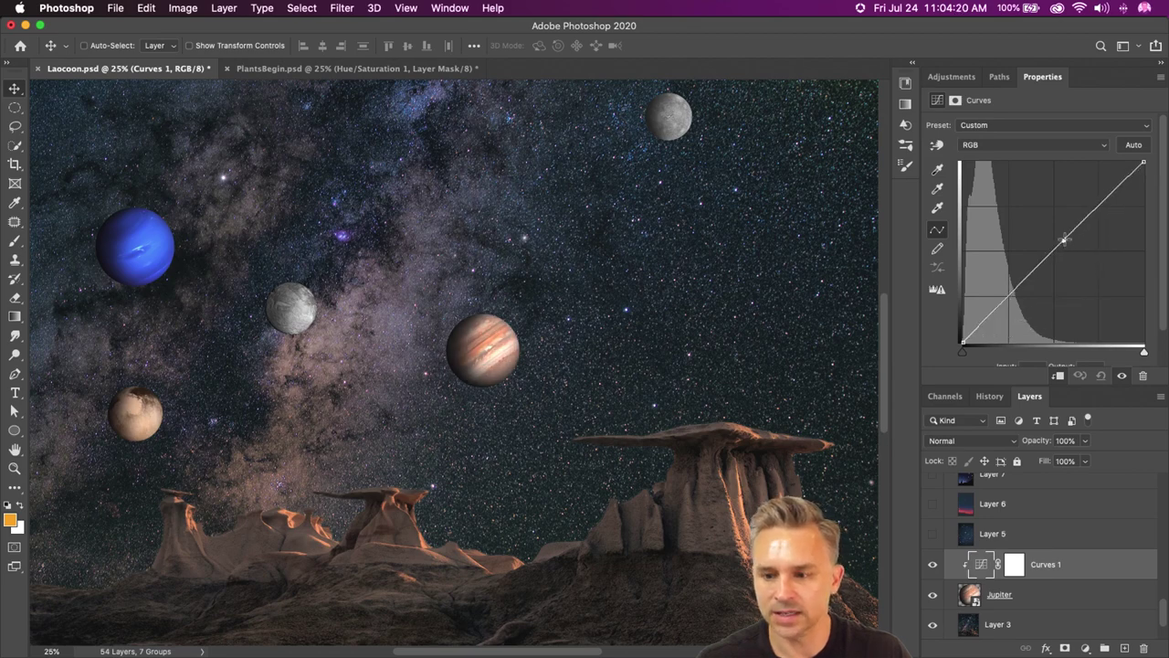
{"action": "left_click", "coordinate": [1133, 145], "text": "alt"}
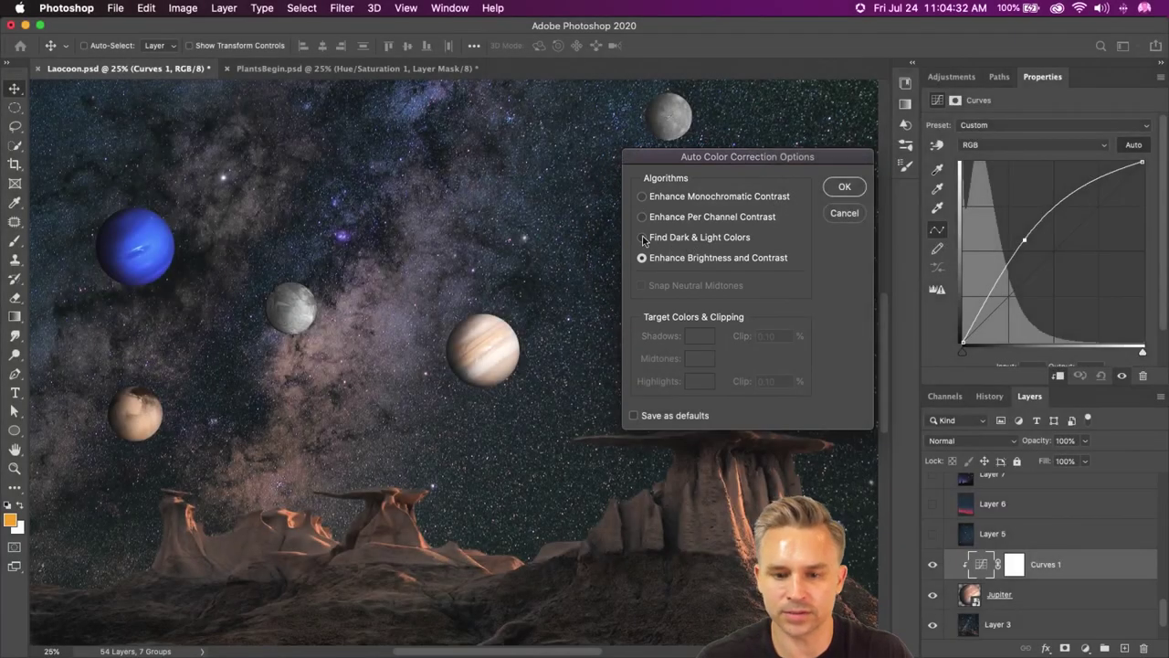
{"action": "left_click", "coordinate": [643, 238]}
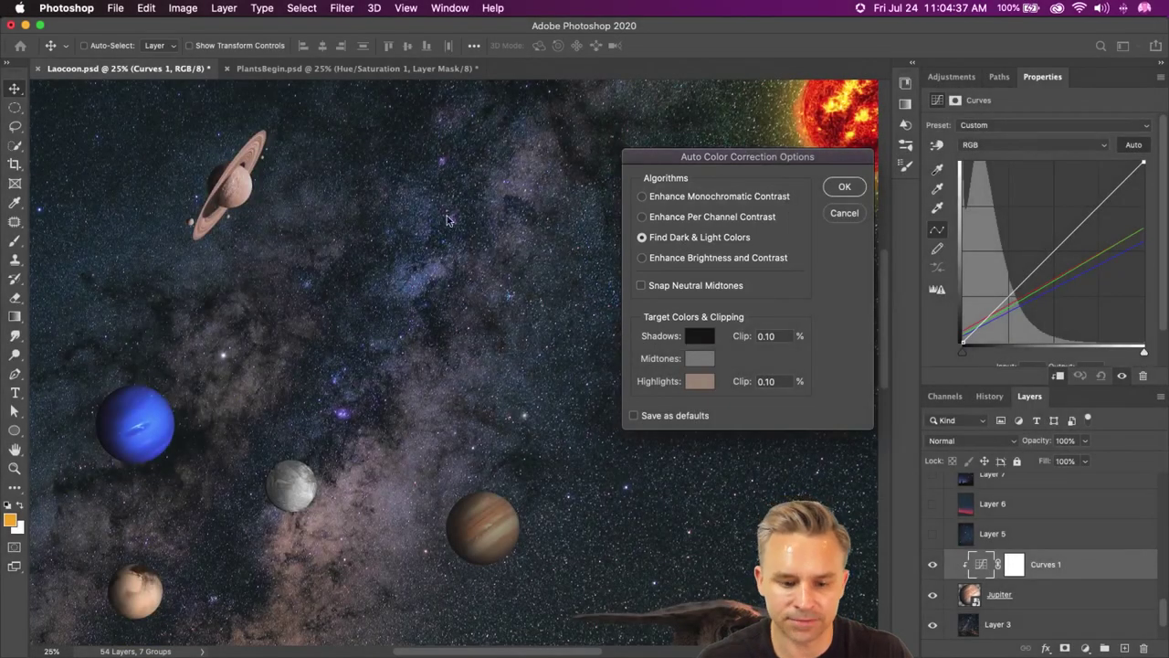
- Set the target shadow color to the dark blue-green #101e21 sampled from the sky between the planets
{"action": "left_click", "coordinate": [702, 338]}
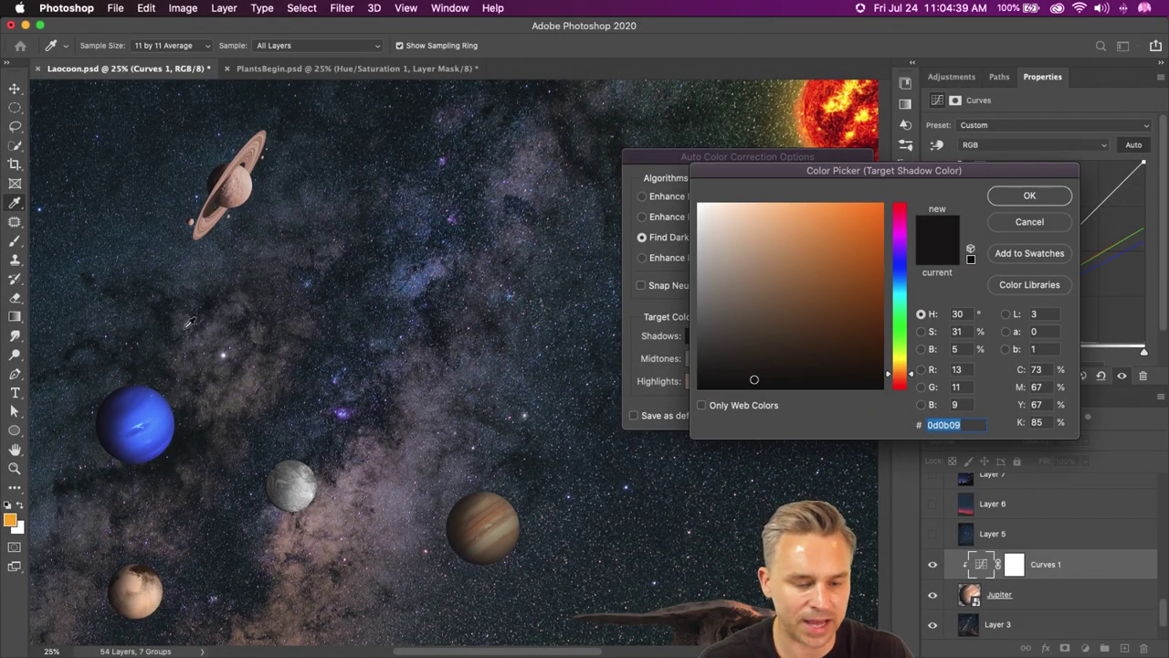
{"action": "left_click", "coordinate": [200, 443]}
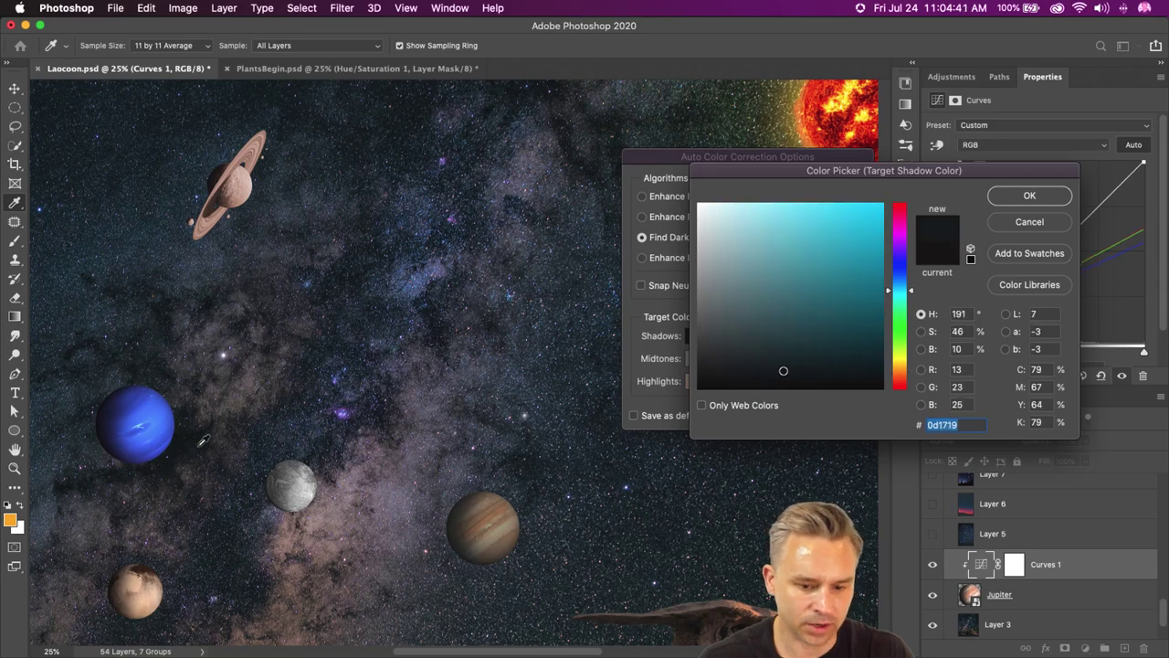
{"action": "left_click_drag", "start_coordinate": [356, 442], "coordinate": [331, 359]}
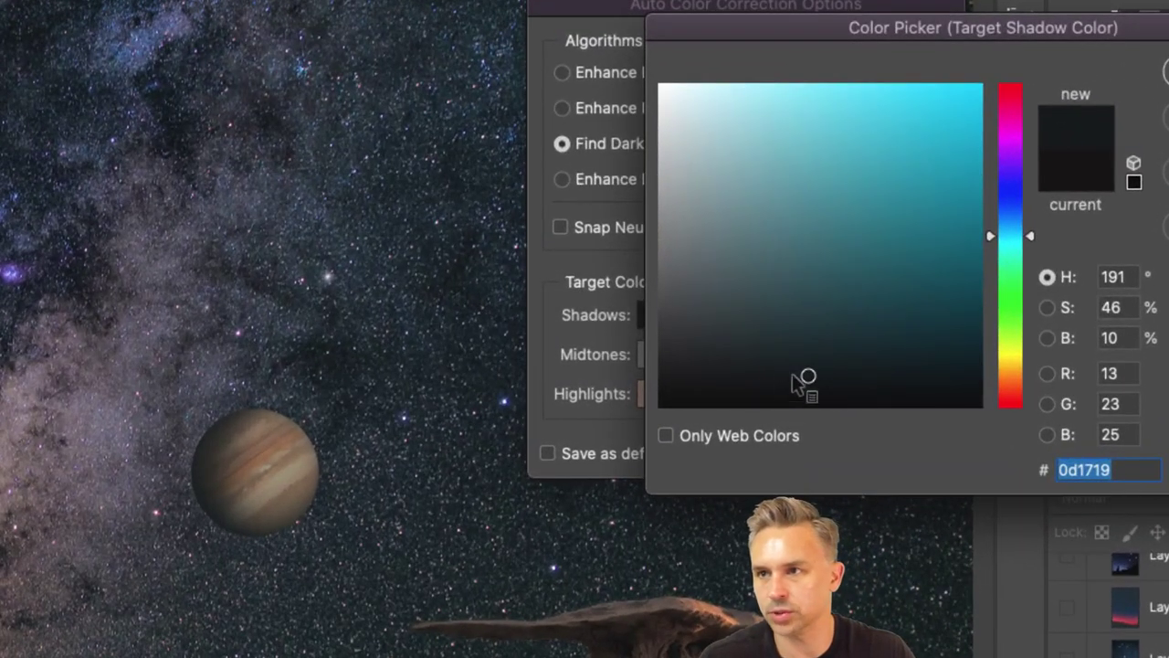
{"action": "left_click", "coordinate": [355, 363]}
{"action": "mouse_move", "coordinate": [355, 363]}
{"action": "left_mouse_down"}
{"action": "mouse_move", "coordinate": [334, 355]}
{"action": "mouse_move", "coordinate": [350, 355]}
{"action": "mouse_move", "coordinate": [381, 319]}
{"action": "mouse_move", "coordinate": [345, 343]}
{"action": "mouse_move", "coordinate": [362, 363]}
{"action": "mouse_move", "coordinate": [335, 377]}
{"action": "mouse_move", "coordinate": [340, 362]}
{"action": "left_mouse_up"}
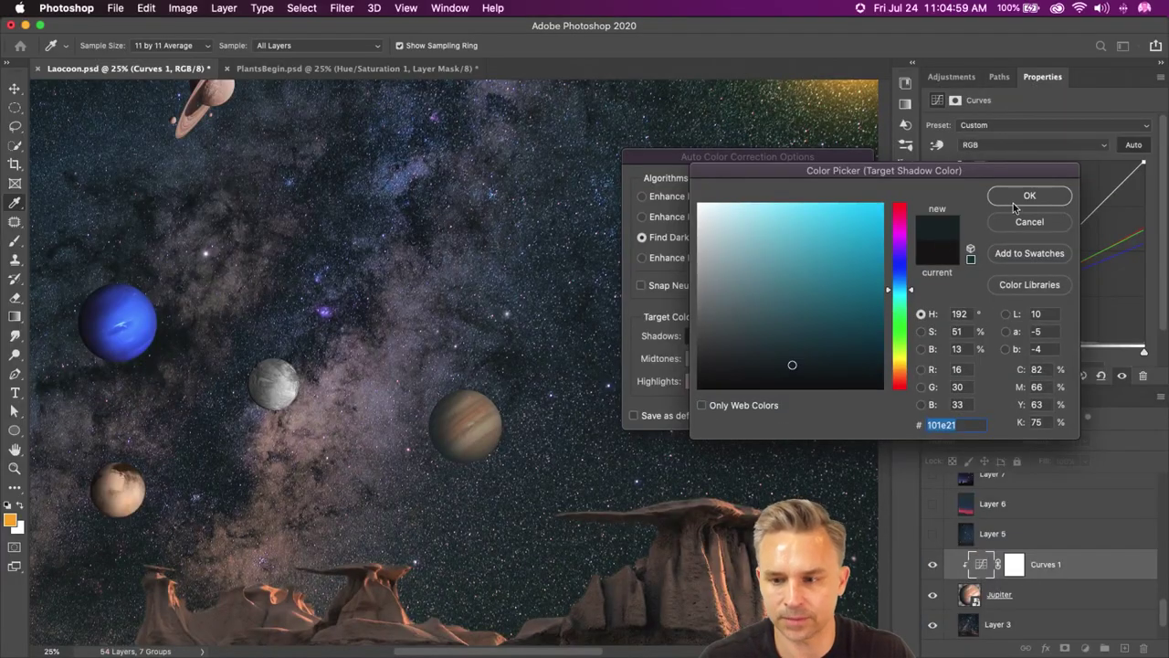
{"action": "left_click", "coordinate": [1022, 196]}
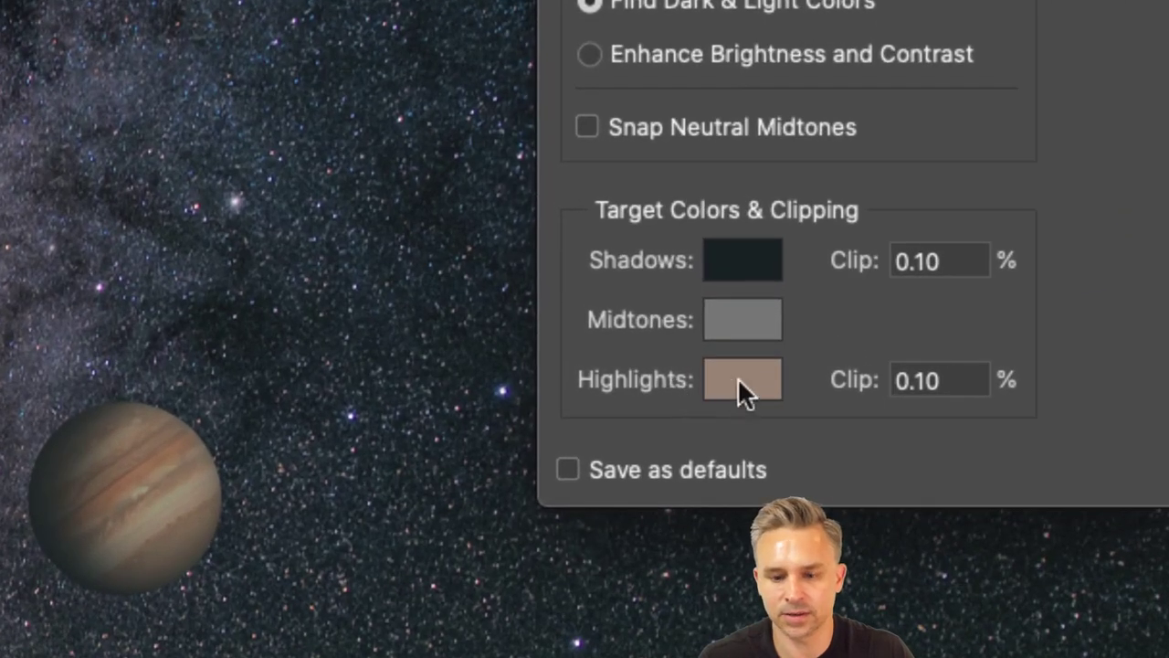
- Set the target highlight color to the muted pink #967e81, starting from a tone sampled in the Milky Way
{"action": "left_click", "coordinate": [738, 382]}
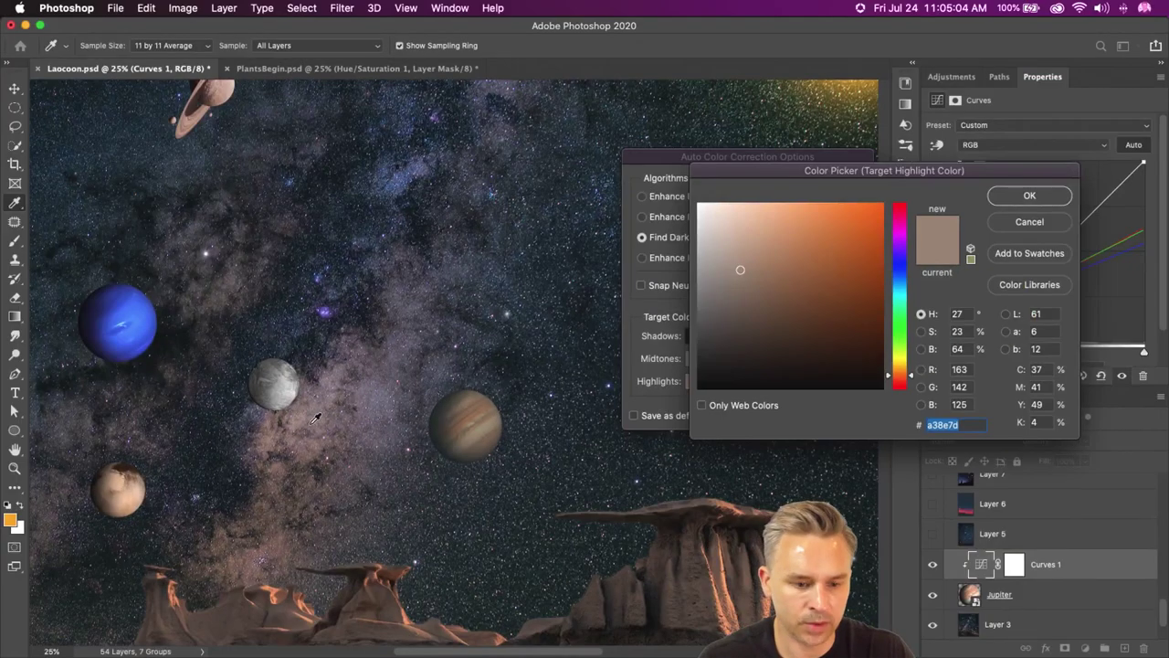
{"action": "left_click", "coordinate": [315, 417]}
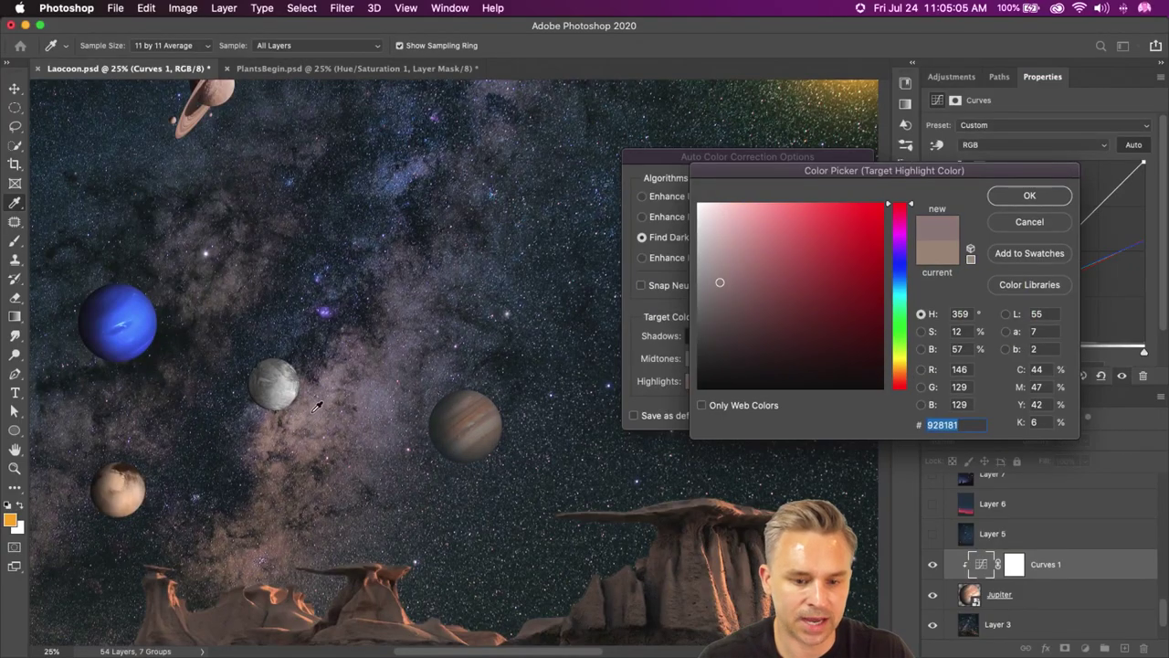
{"action": "left_click", "coordinate": [347, 354]}
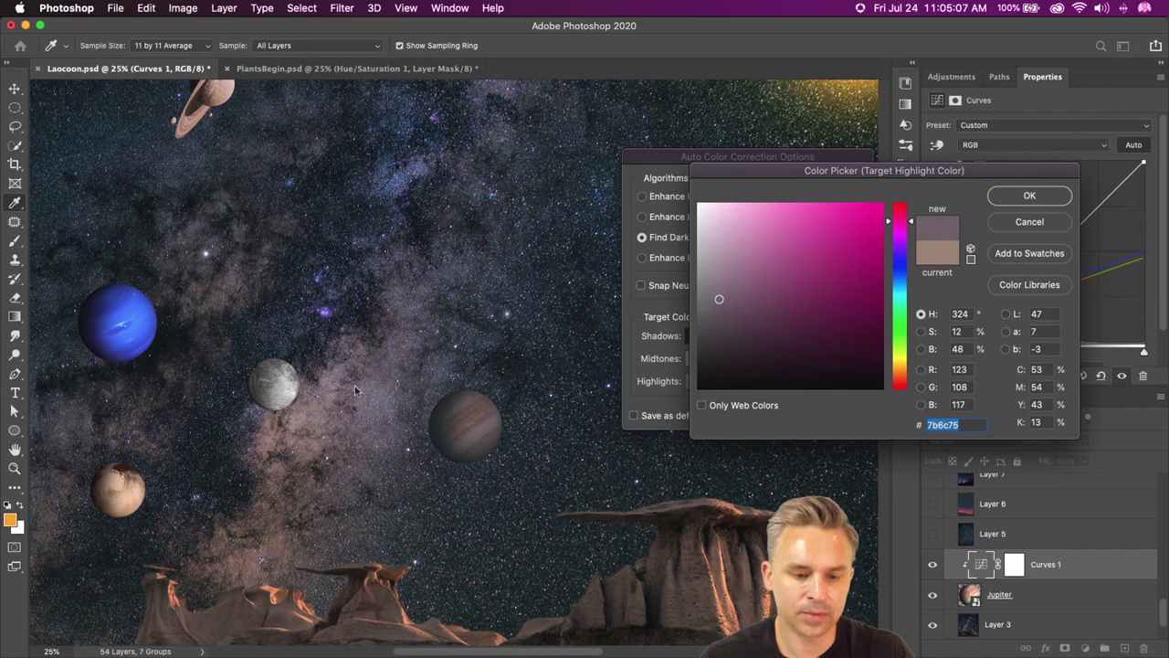
{"action": "mouse_move", "coordinate": [729, 288]}
{"action": "left_mouse_down"}
{"action": "mouse_move", "coordinate": [727, 264]}
{"action": "mouse_move", "coordinate": [727, 279]}
{"action": "left_mouse_up"}
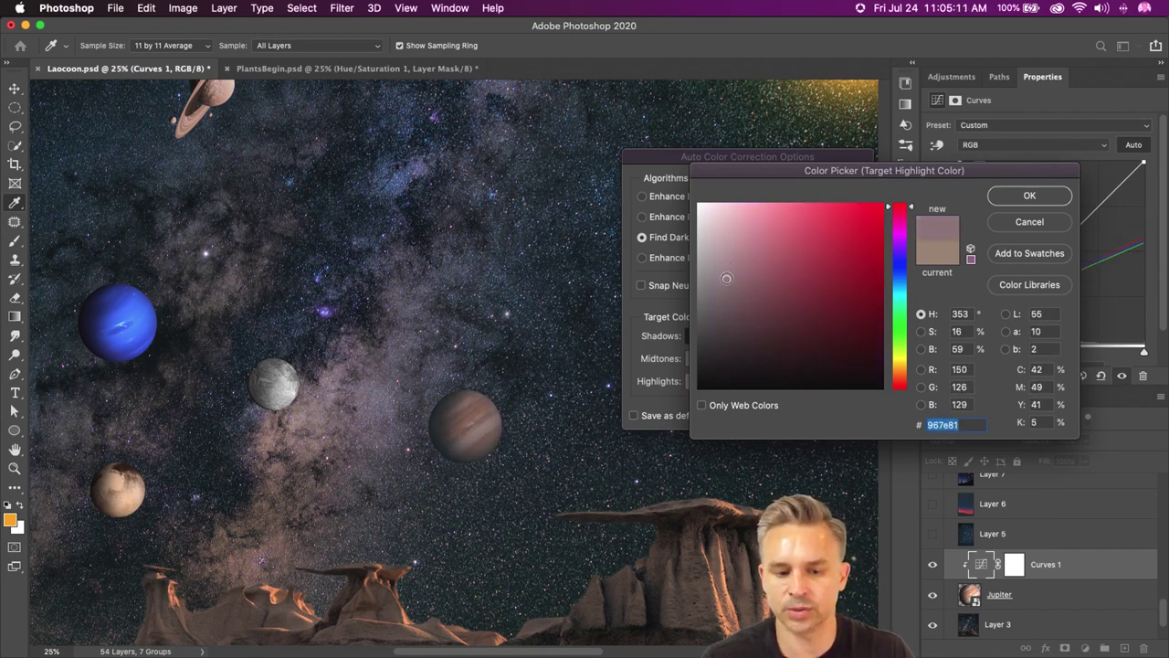
{"action": "left_click", "coordinate": [1029, 196]}
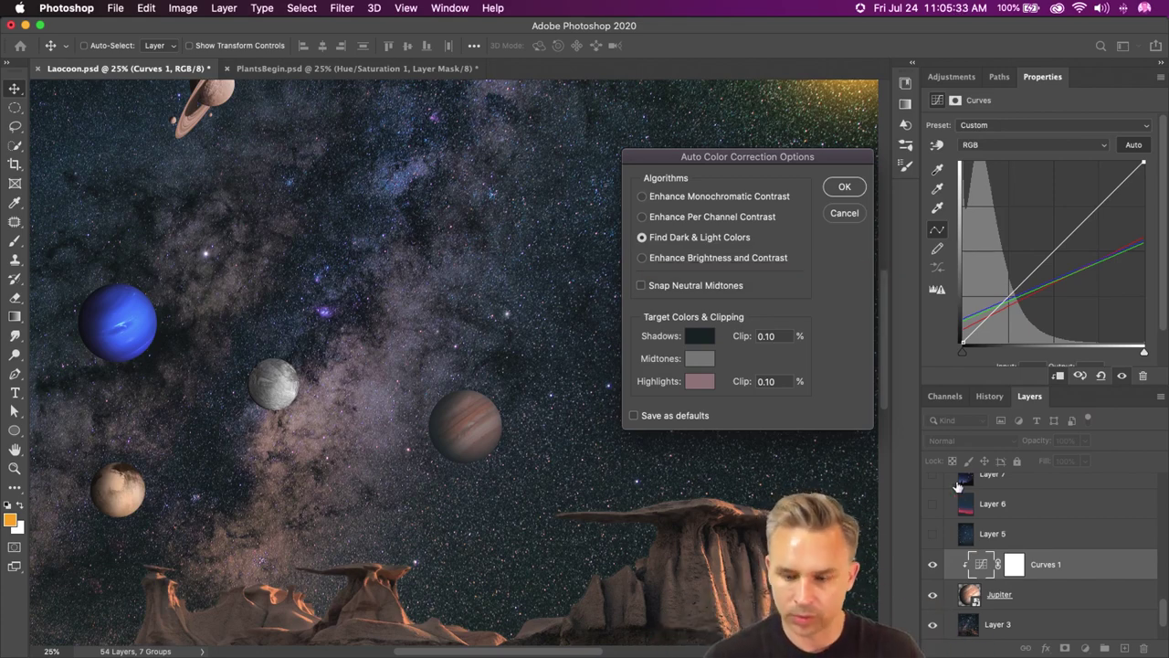
- Apply the auto color correction options and save the new target colors as defaults
{"action": "scroll", "coordinate": [1076, 610], "scroll_direction": "down", "scroll_amount": 2}
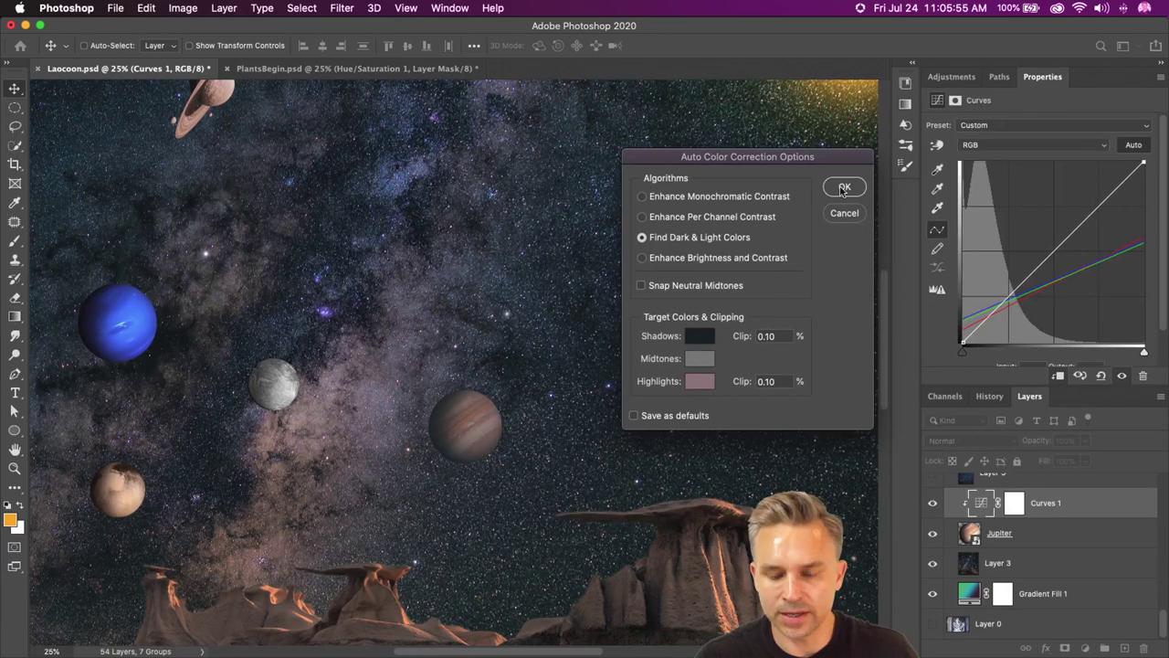
{"action": "left_click", "coordinate": [844, 188]}
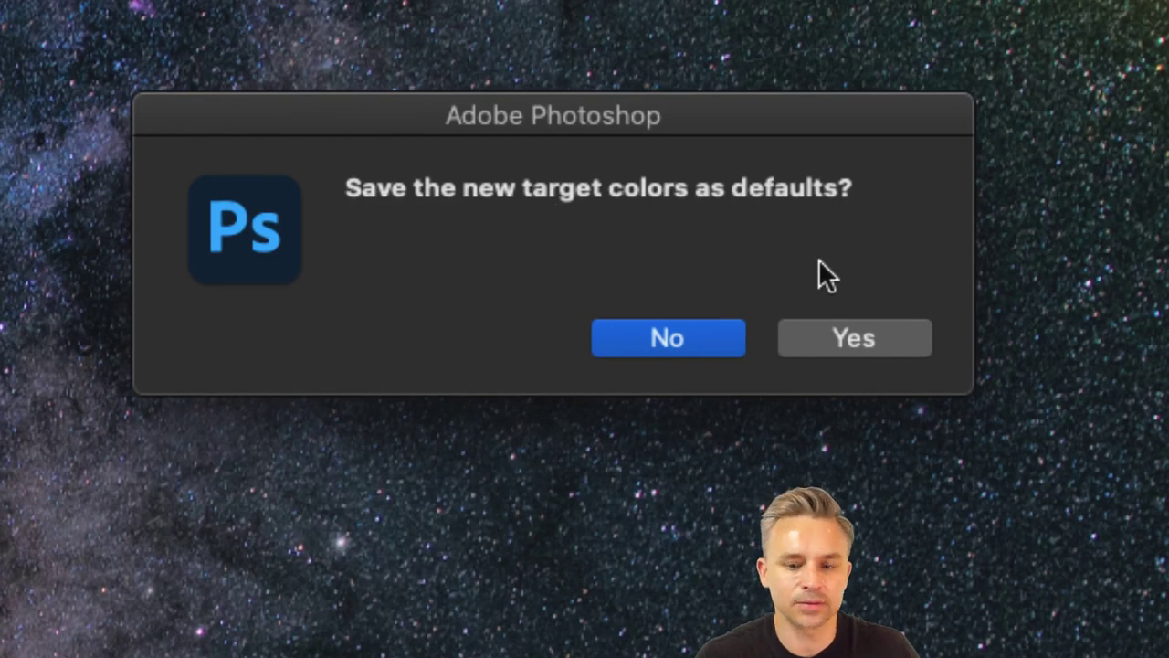
{"action": "left_click", "coordinate": [841, 345]}
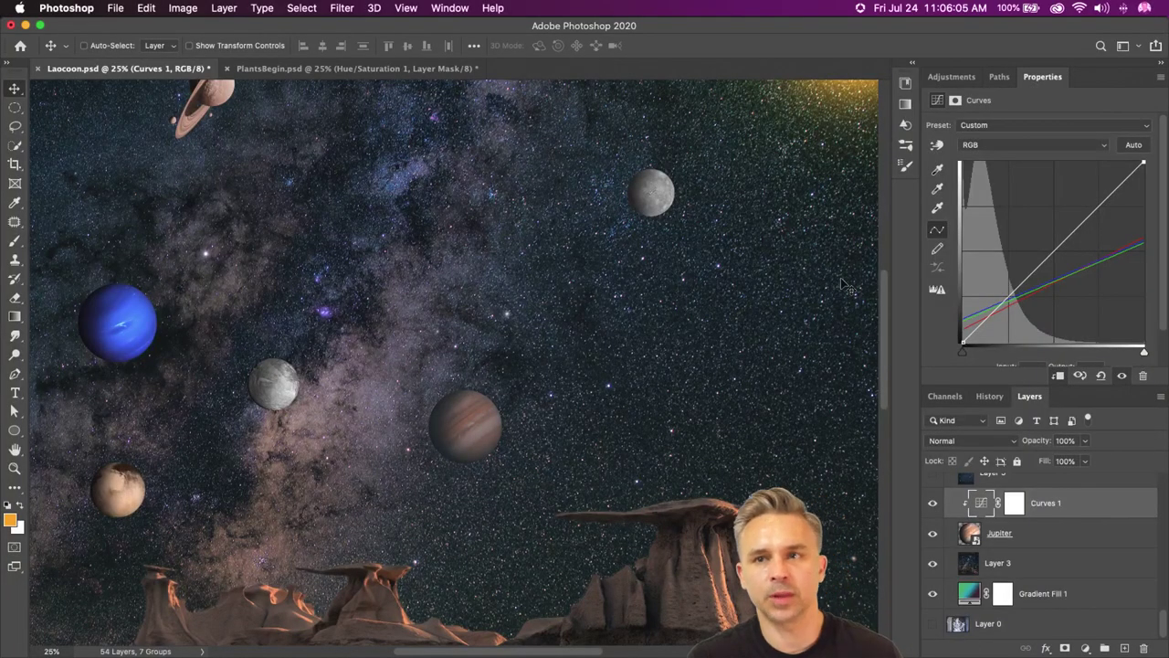
- Move the collapsed planets group into the bkgd group, between the Curves 1 adjustment and the Jupiter layer
{"action": "double_click", "coordinate": [1078, 81]}
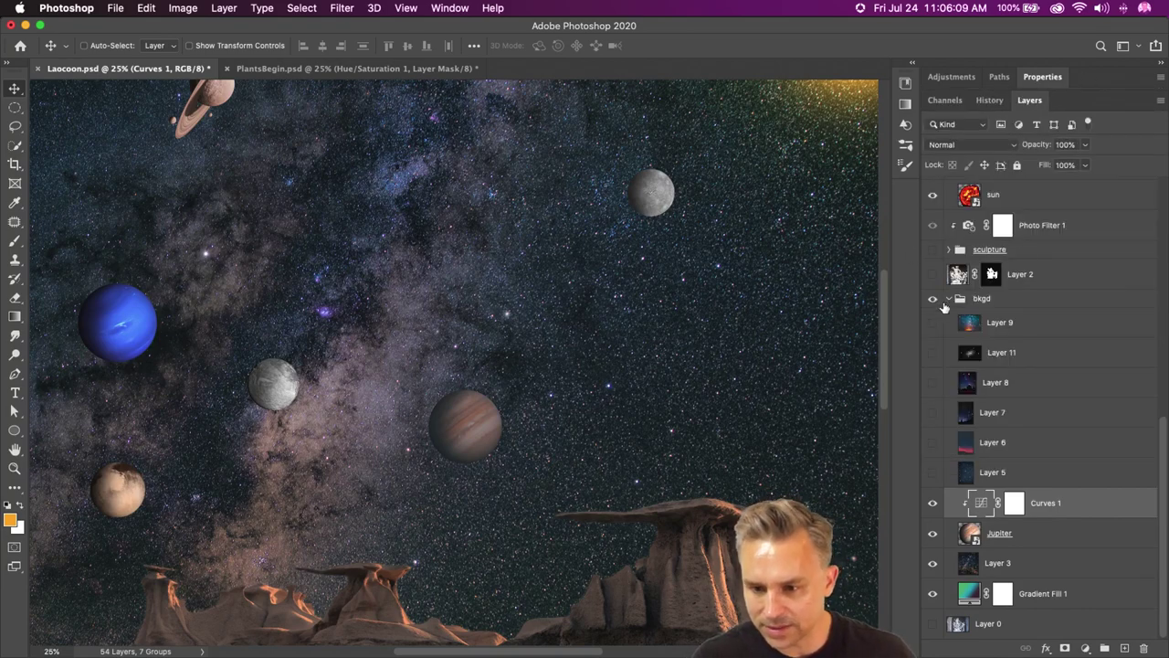
{"action": "scroll", "coordinate": [996, 247], "scroll_direction": "up", "scroll_amount": 10}
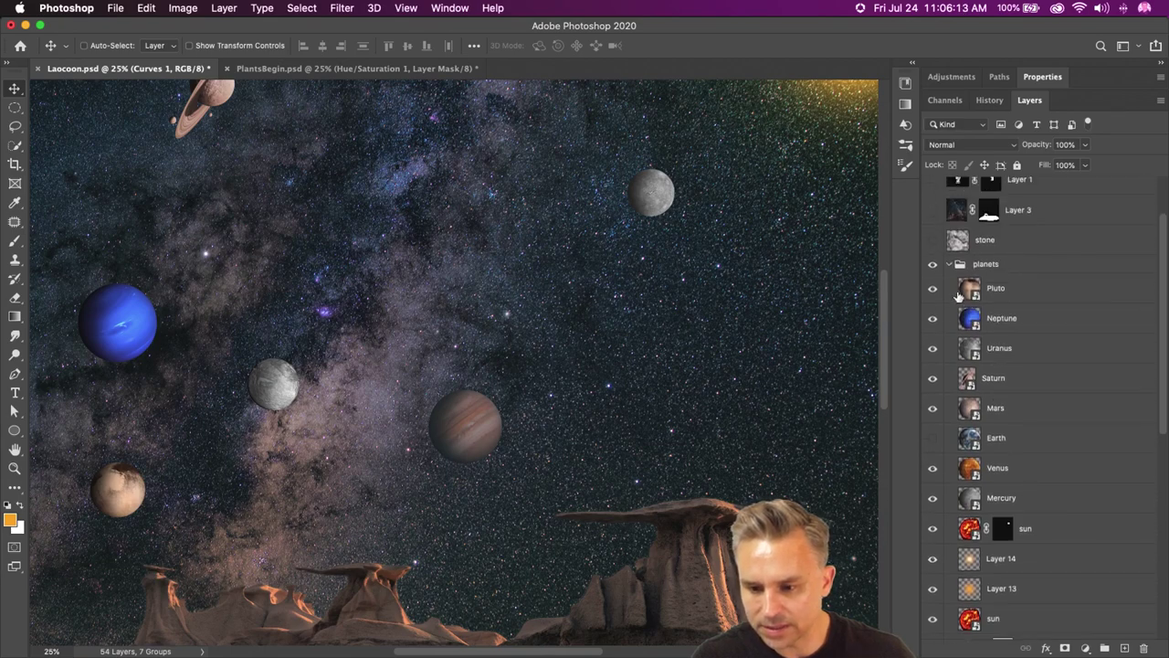
{"action": "left_click", "coordinate": [949, 265]}
{"action": "left_click_drag", "start_coordinate": [997, 264], "coordinate": [1032, 532]}
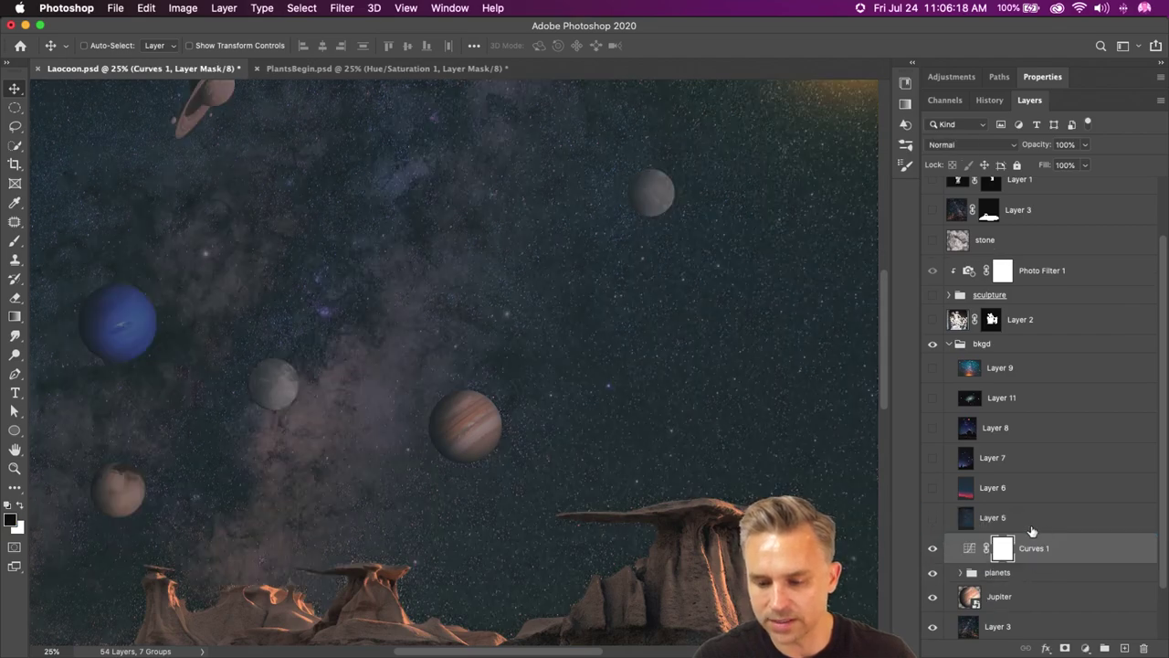
- Move Jupiter to the top of the planets group and clip the Curves 1 adjustment to the whole group
{"action": "left_click", "coordinate": [961, 573]}
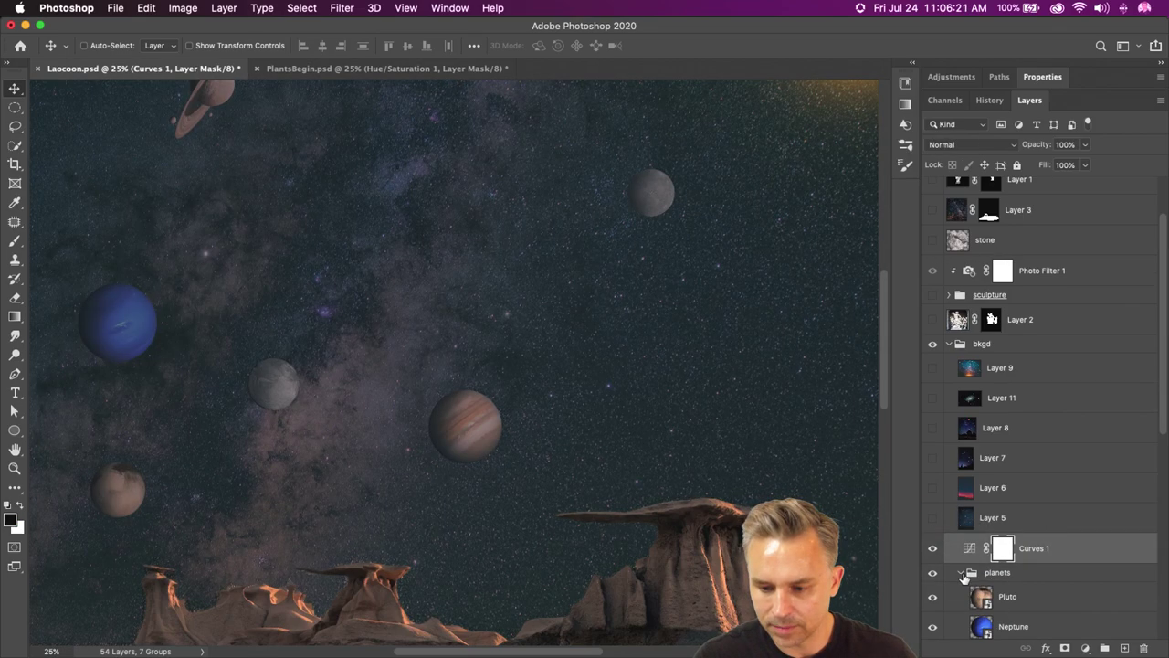
{"action": "scroll", "coordinate": [968, 581], "scroll_direction": "down", "scroll_amount": 5}
{"action": "left_click_drag", "start_coordinate": [1007, 585], "coordinate": [1000, 208]}
{"action": "scroll", "coordinate": [998, 256], "scroll_direction": "up", "scroll_amount": 3}
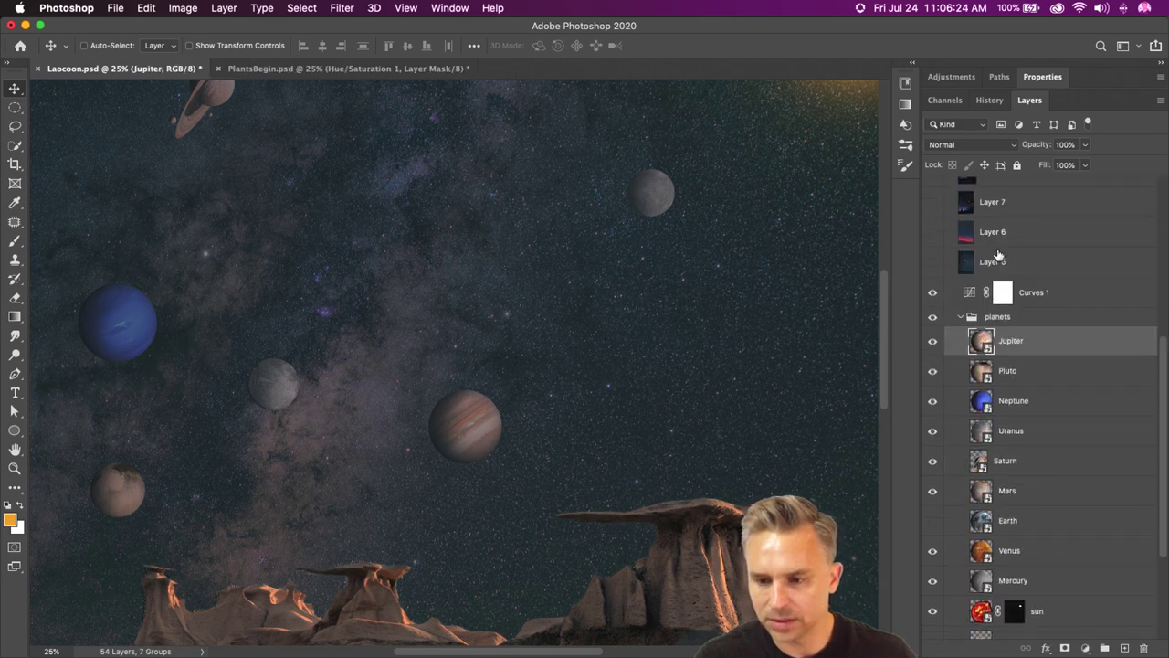
{"action": "left_click", "coordinate": [1062, 292]}
{"action": "left_click", "coordinate": [1052, 303], "text": "alt"}
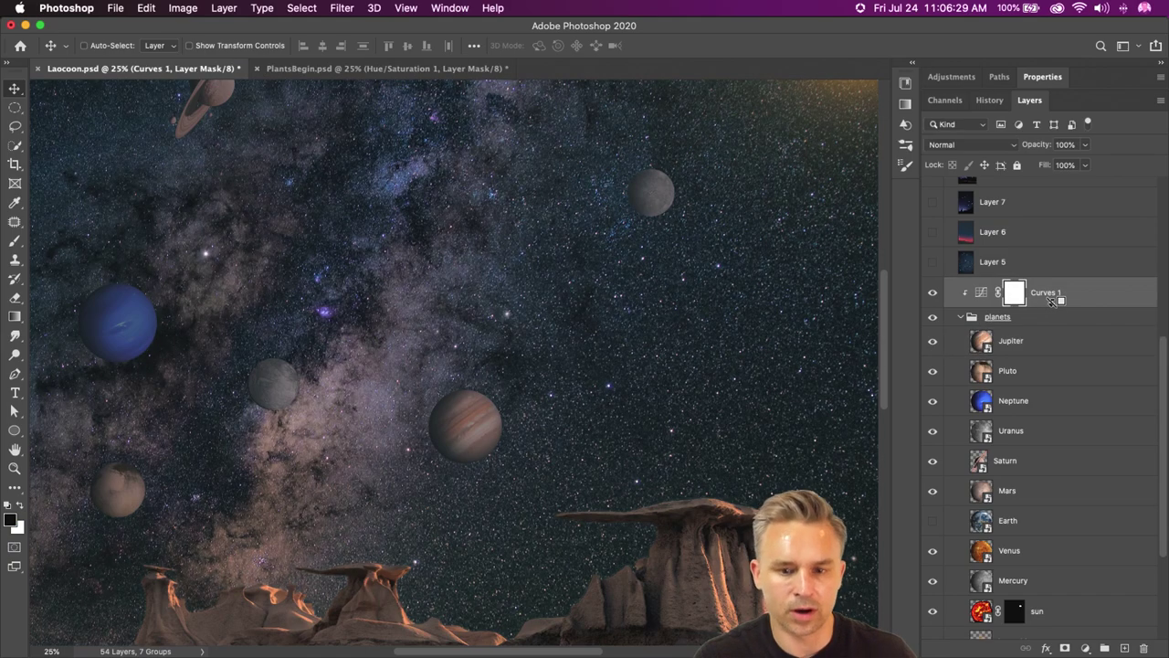
- Move both sun layers, Layer 14 and Layer 13 out of the planets group, and place them above the starry Layer 3 in bkgd
{"action": "key", "text": "super+minus"}
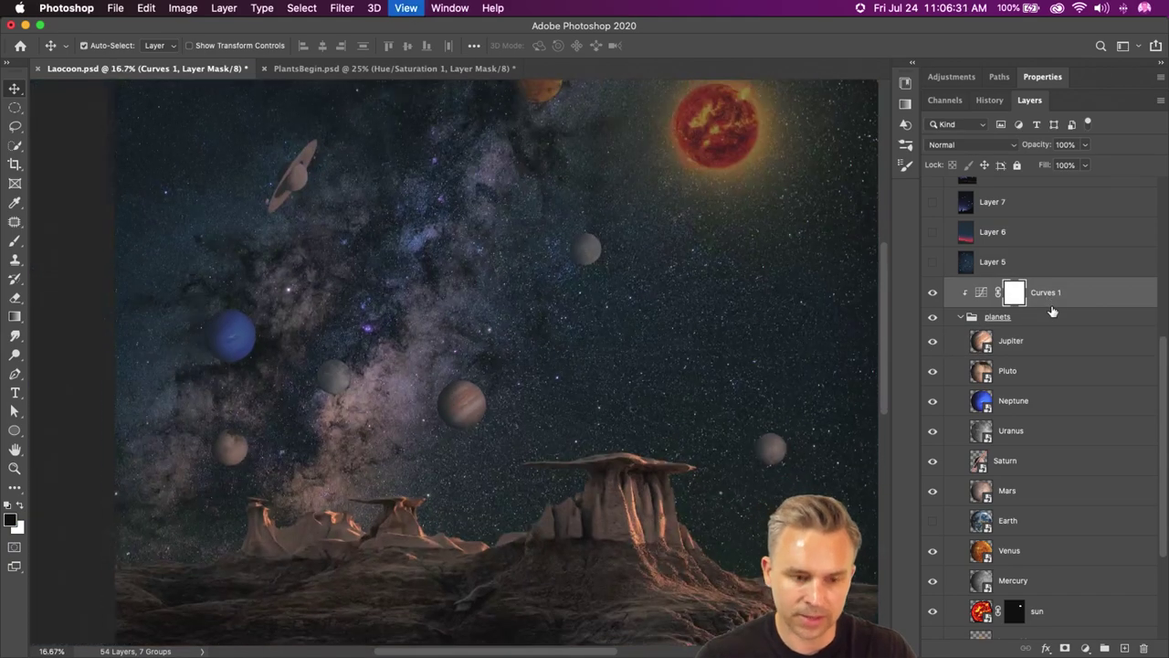
{"action": "key", "text": "super+minus"}
{"action": "left_click_drag", "start_coordinate": [549, 346], "coordinate": [563, 368]}
{"action": "scroll", "coordinate": [1034, 546], "scroll_direction": "down", "scroll_amount": 5}
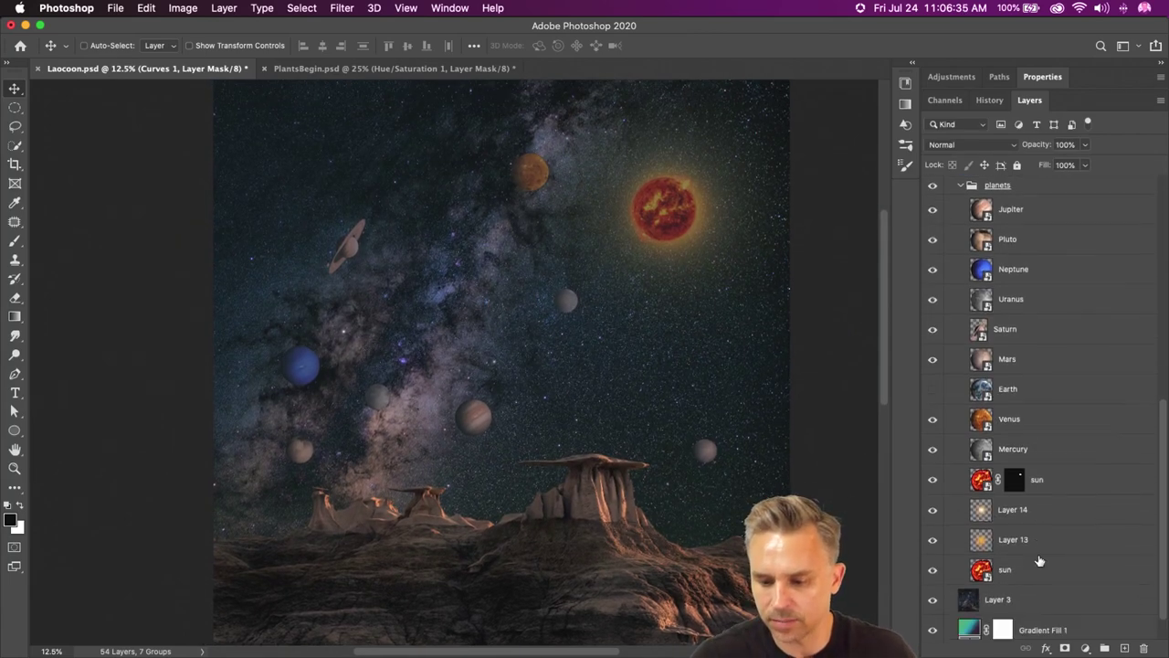
{"action": "left_click", "coordinate": [1007, 443]}
{"action": "left_click", "coordinate": [1022, 535], "text": "shift"}
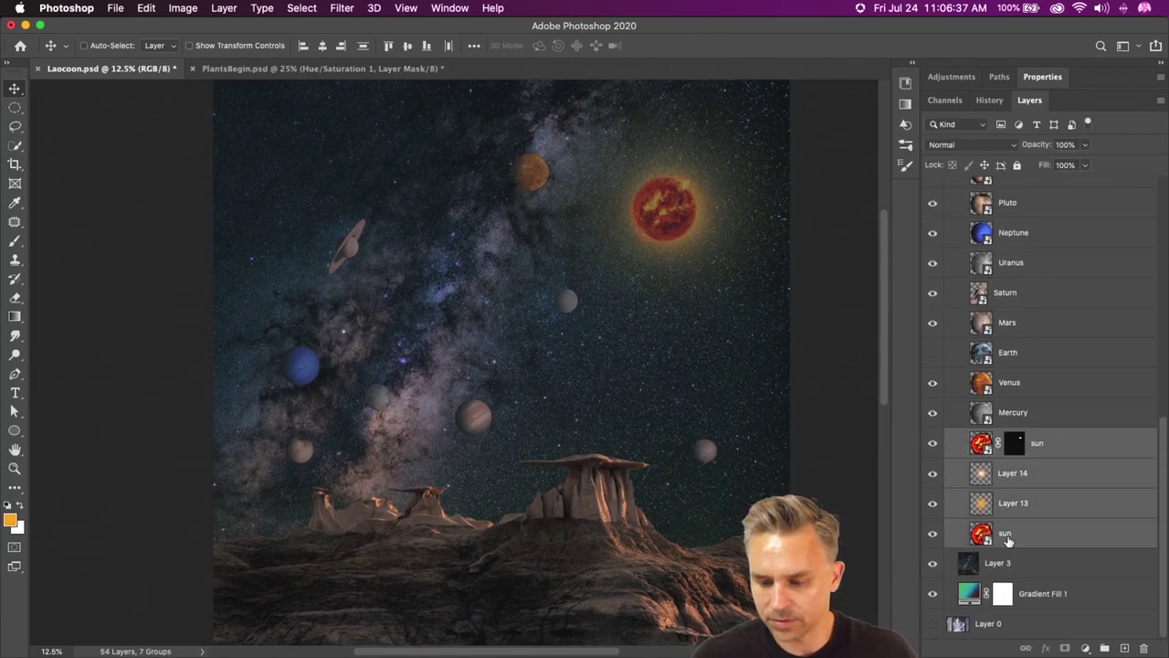
{"action": "left_click_drag", "start_coordinate": [1030, 540], "coordinate": [1030, 577]}
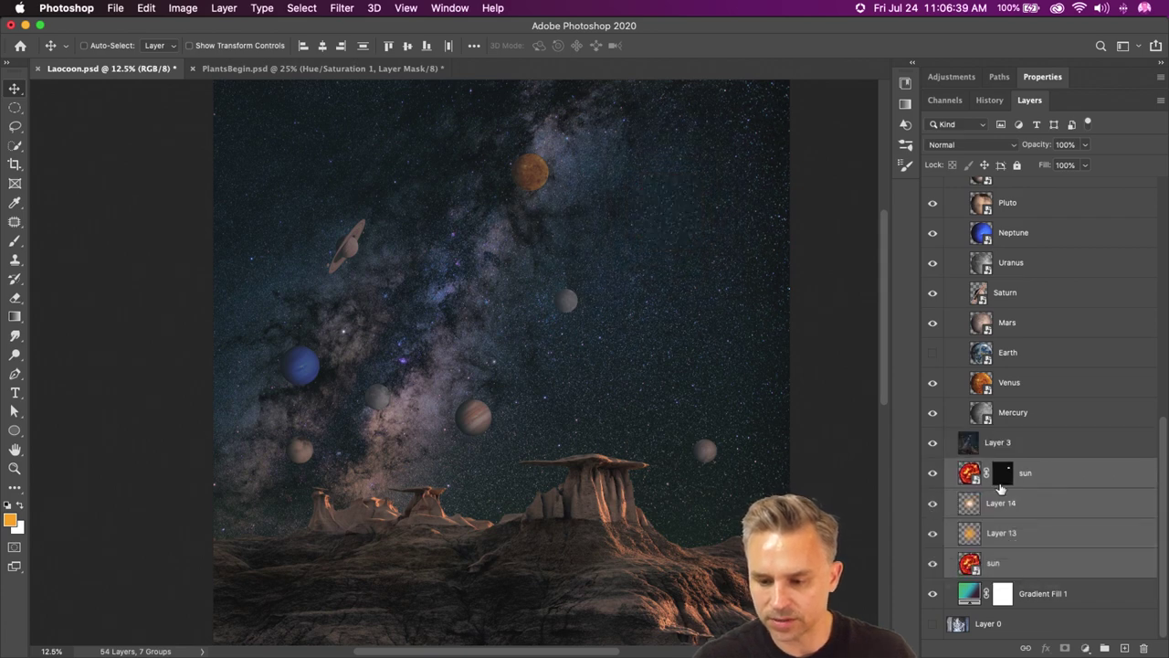
{"action": "left_click_drag", "start_coordinate": [1041, 444], "coordinate": [1063, 577]}
- Collapse the bkgd group, then show and select the sculpture group
{"action": "scroll", "coordinate": [1021, 407], "scroll_direction": "up", "scroll_amount": 10}
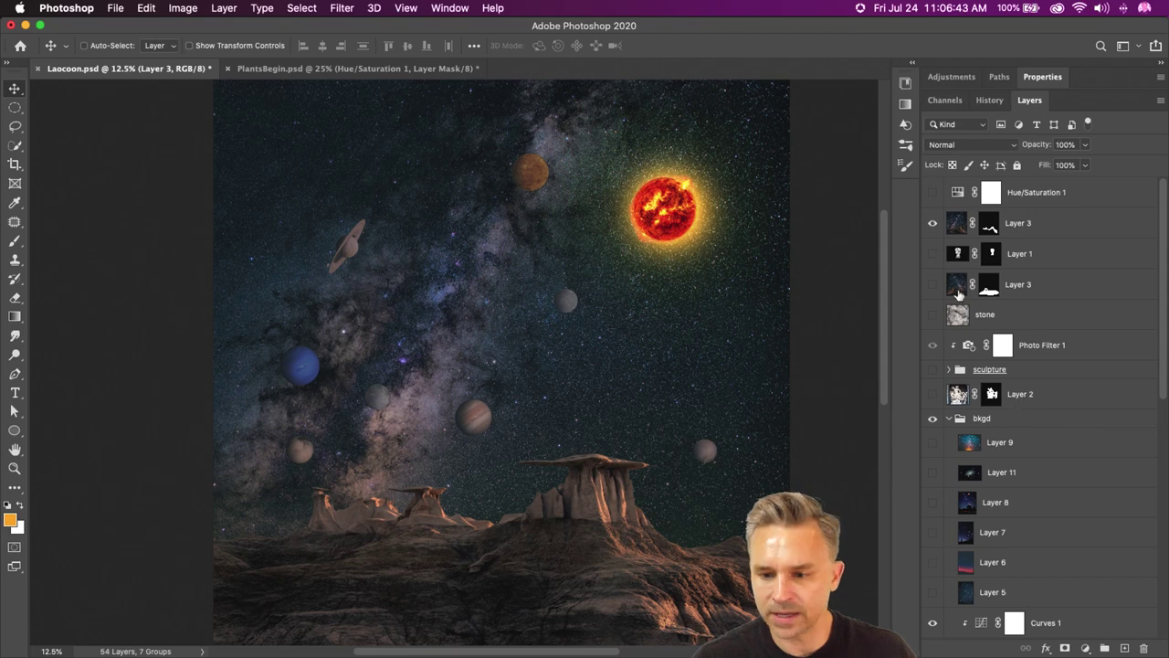
{"action": "left_click", "coordinate": [948, 418]}
{"action": "left_click", "coordinate": [932, 370]}
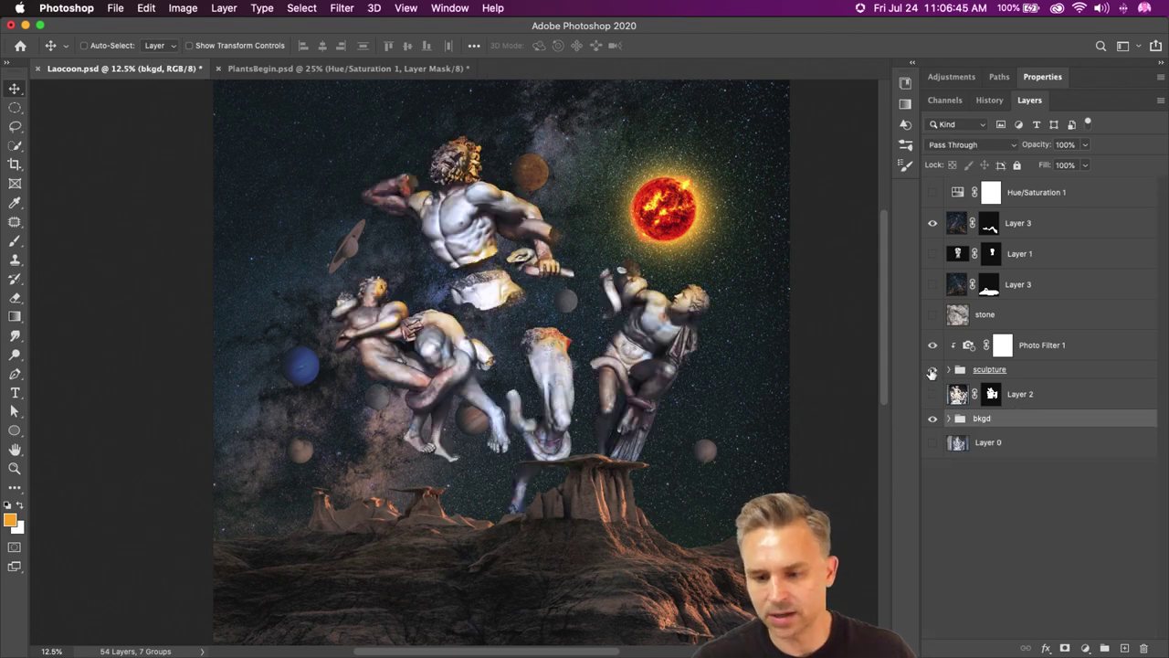
{"action": "left_click", "coordinate": [1037, 371]}
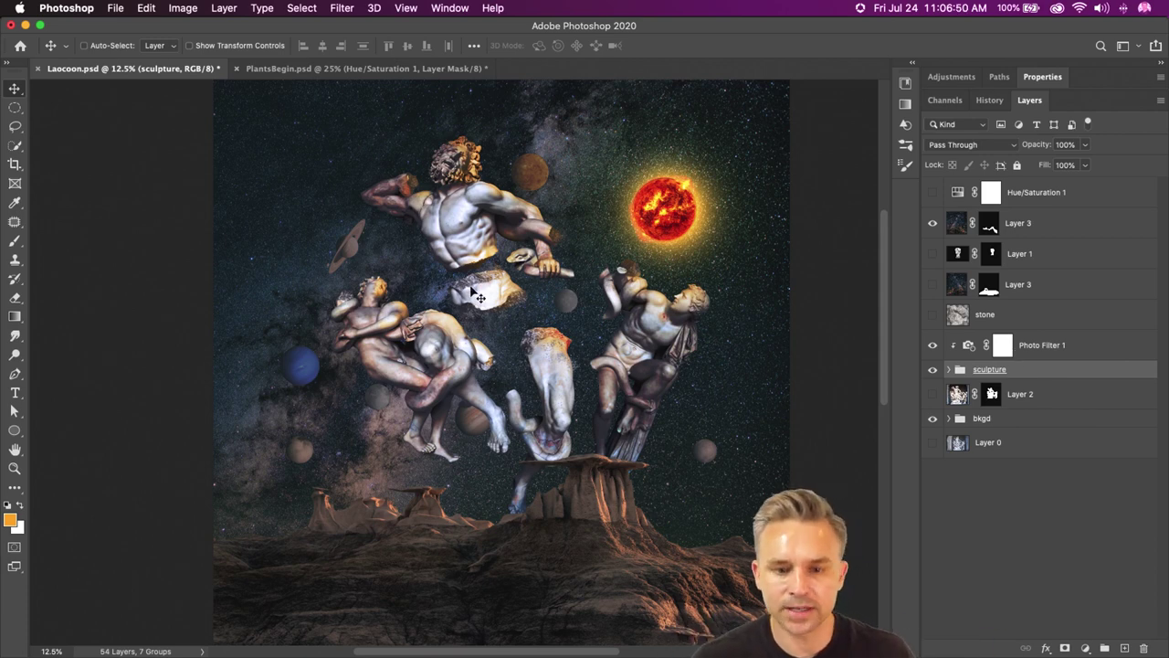
- Add a new layer above the uppermost Layer 3 and fill the entire canvas with the default black foreground color
{"action": "left_click", "coordinate": [1034, 230]}
{"action": "left_click", "coordinate": [1122, 647]}
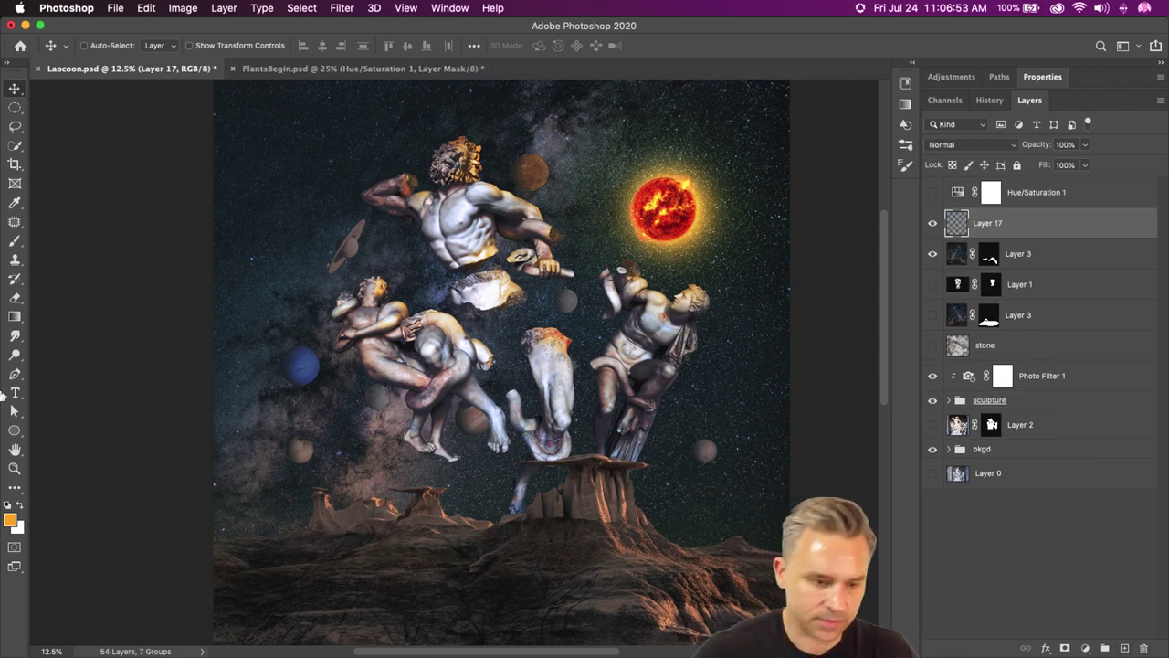
{"action": "key", "text": "super+a"}
{"action": "key", "text": "d"}
{"action": "key", "text": "shift+BackSpace"}
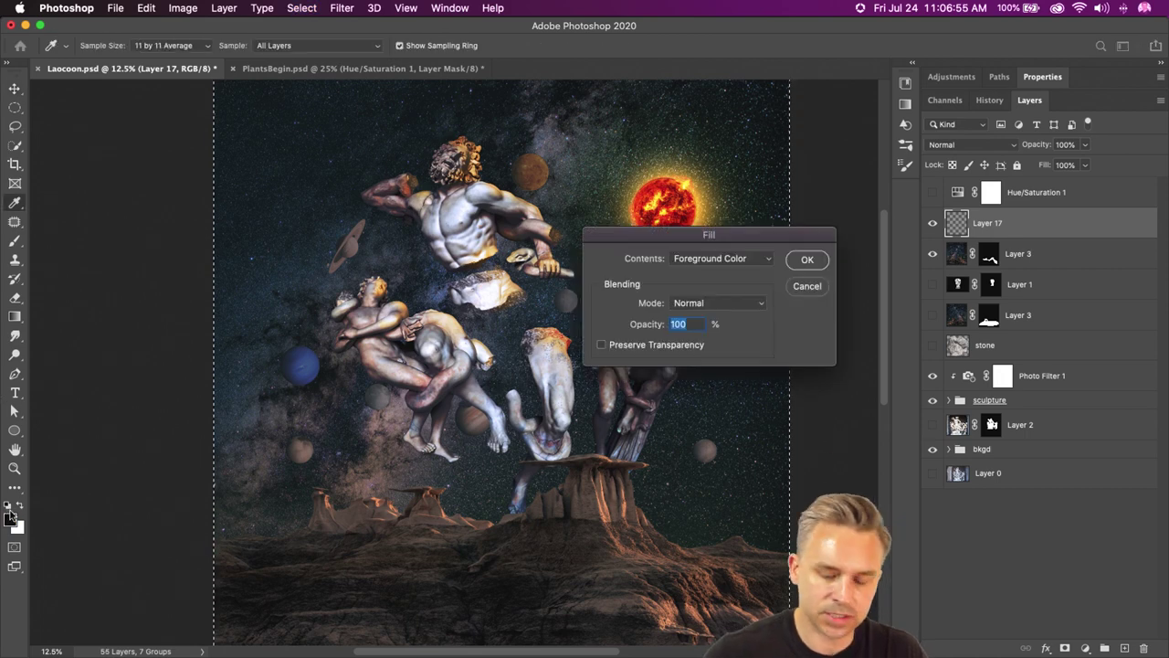
{"action": "key", "text": "Return"}
{"action": "left_click", "coordinate": [303, 9]}
{"action": "mouse_move", "coordinate": [341, 8]}
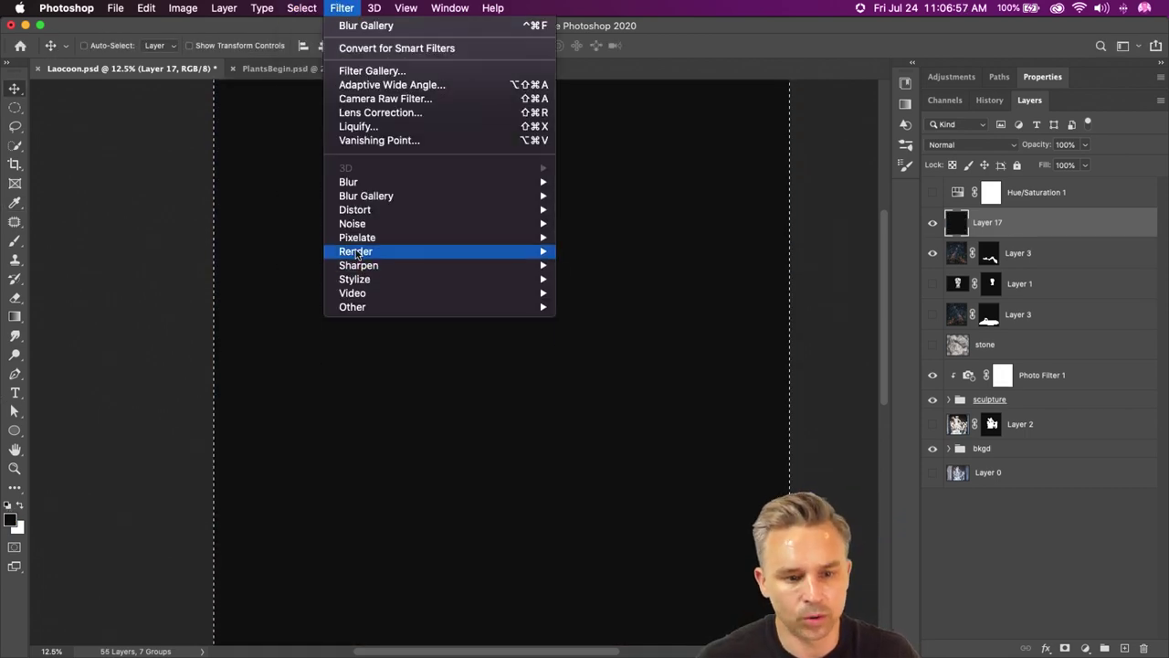
{"action": "mouse_move", "coordinate": [462, 250]}
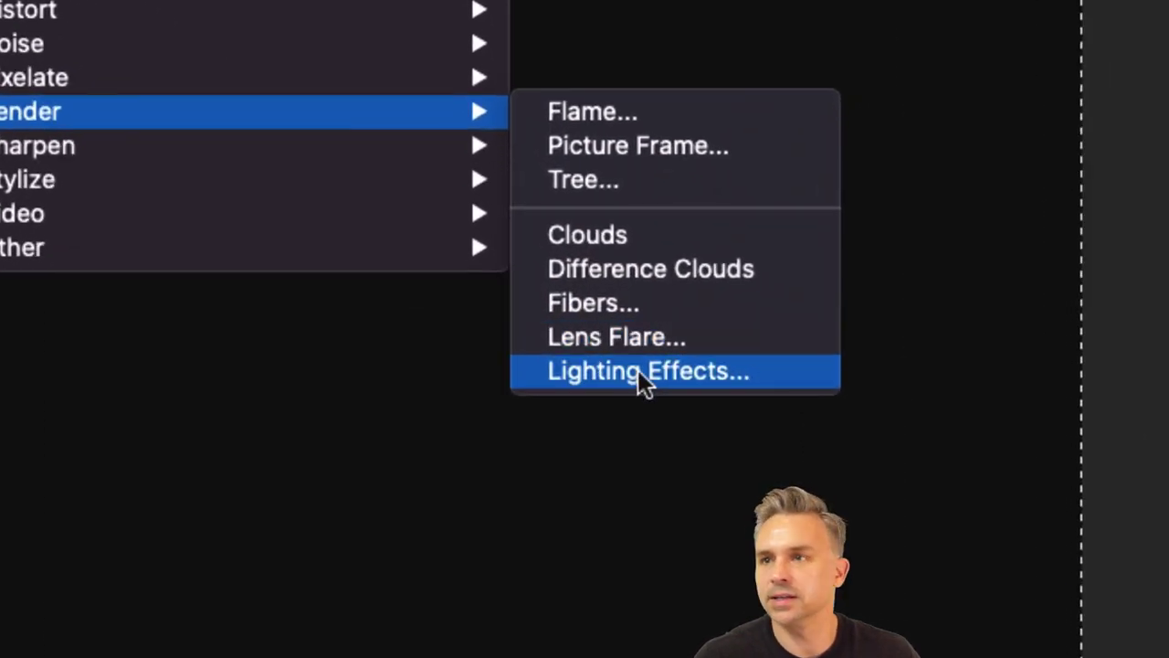
{"action": "left_click", "coordinate": [637, 369]}
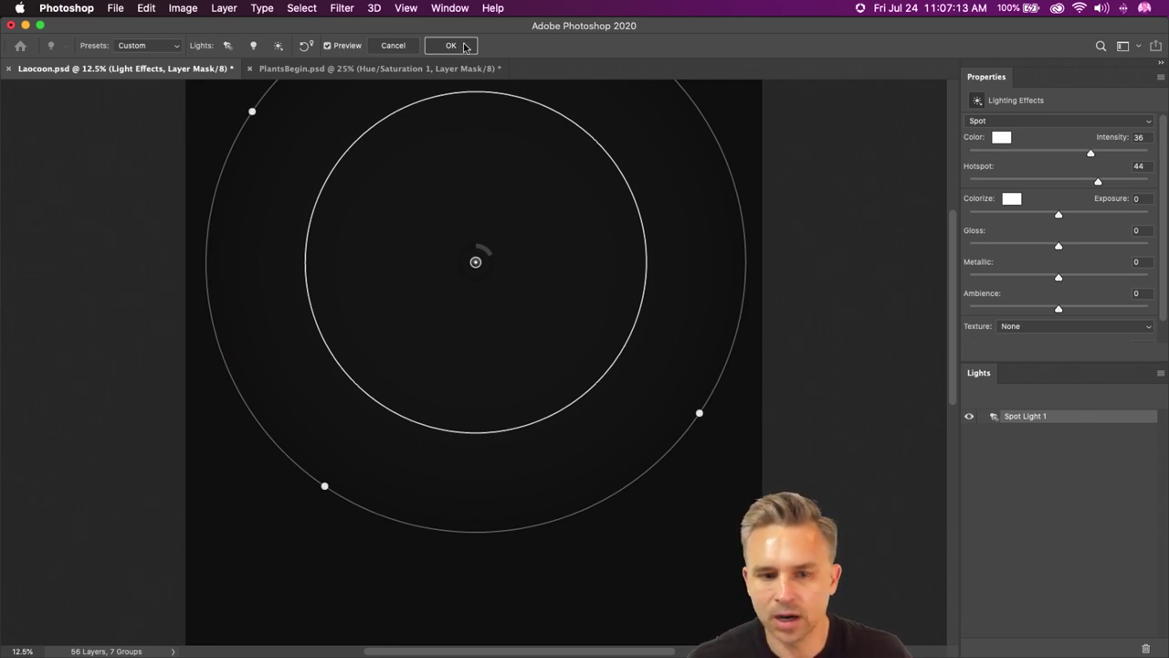
{"action": "left_click", "coordinate": [402, 49]}
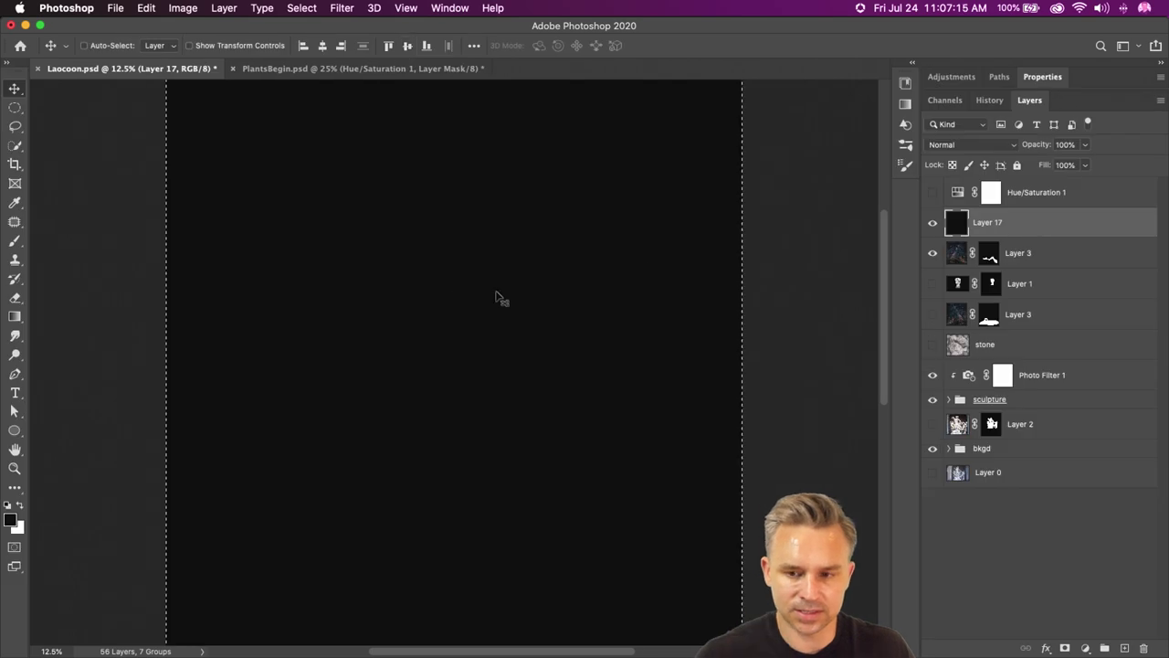
- Copy the black fill to a new layer and raise its lightness to a medium gray with Hue/Saturation
{"action": "key", "text": "super+alt+shift+e"}
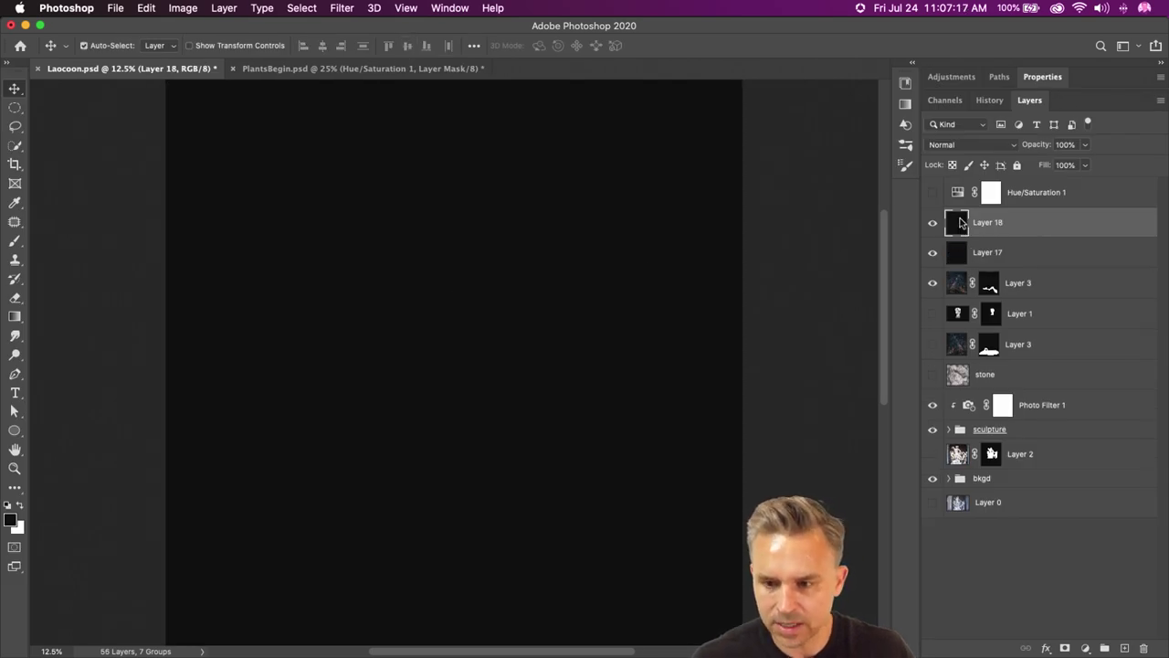
{"action": "key", "text": "super+u"}
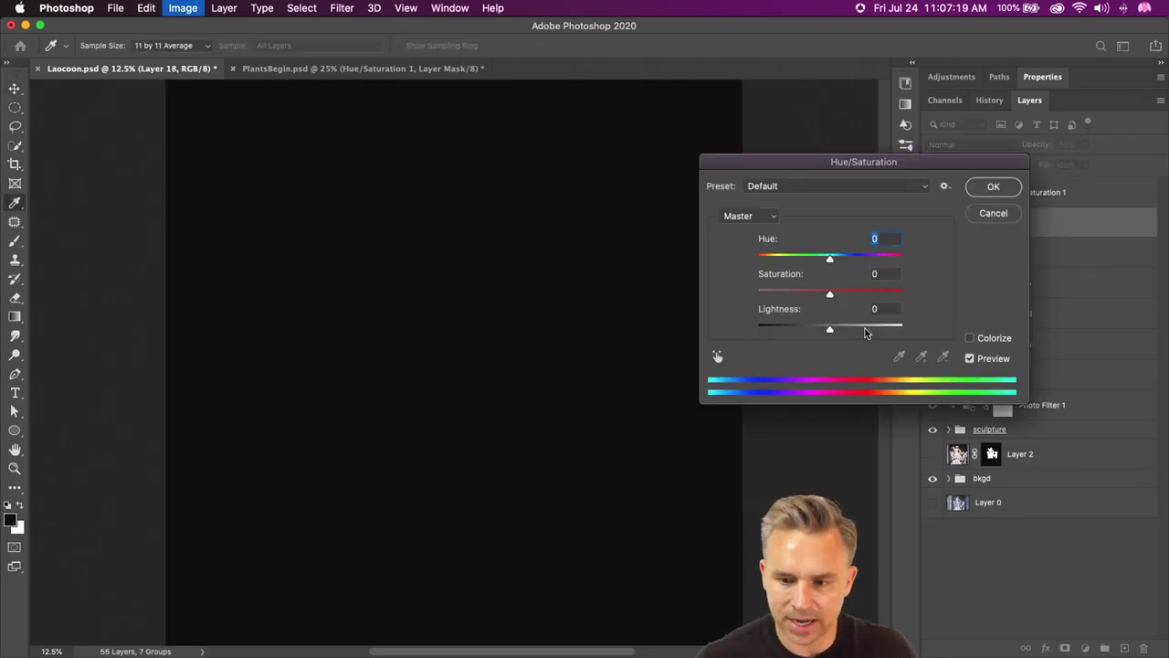
{"action": "left_click_drag", "start_coordinate": [859, 332], "coordinate": [868, 332]}
{"action": "key", "text": "Return"}
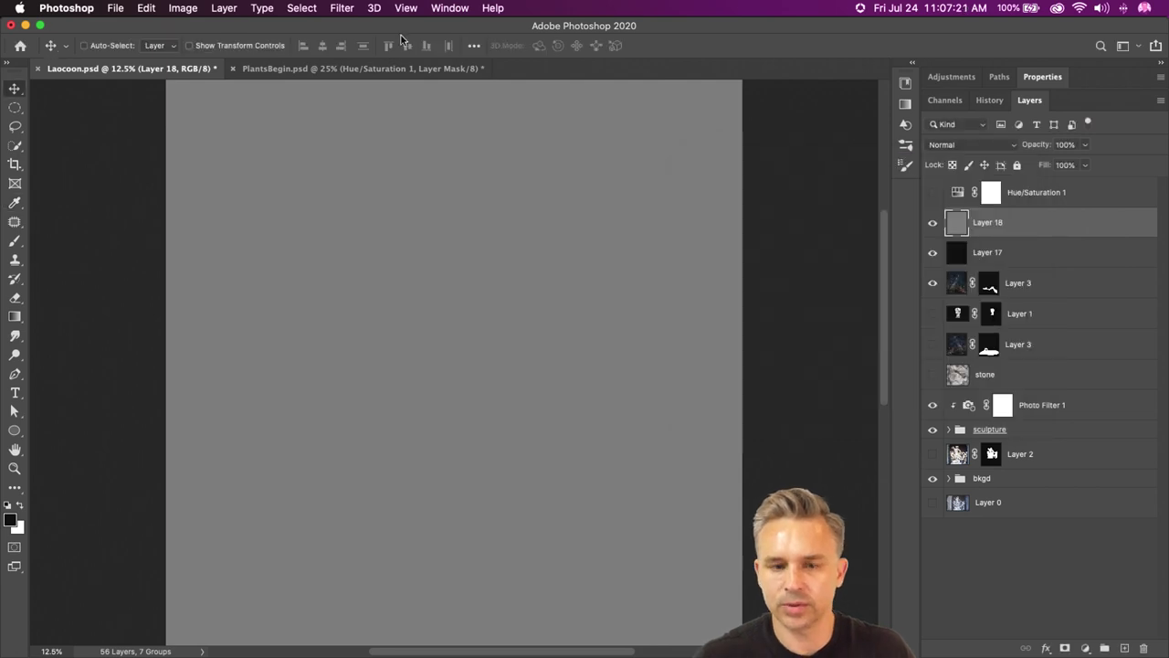
- Start the Lighting Effects filter on Layer 18 and shift the spot light toward the canvas's right side
{"action": "left_click", "coordinate": [331, 8]}
{"action": "mouse_move", "coordinate": [383, 254]}
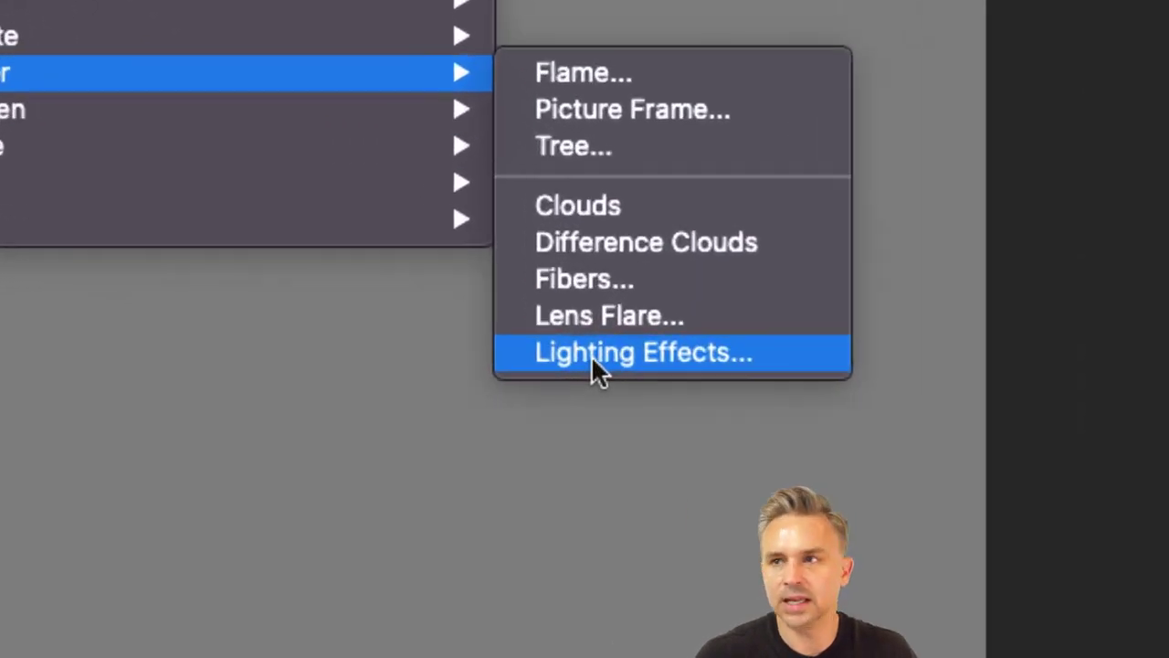
{"action": "left_click", "coordinate": [592, 357]}
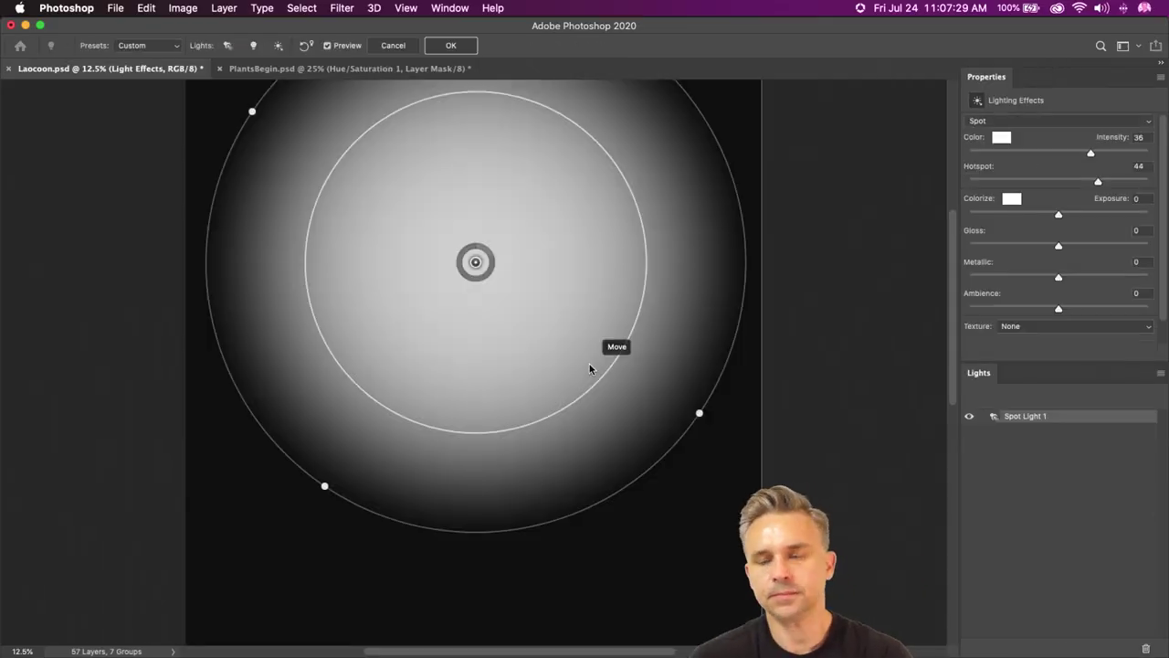
{"action": "left_click_drag", "start_coordinate": [475, 262], "coordinate": [573, 259]}
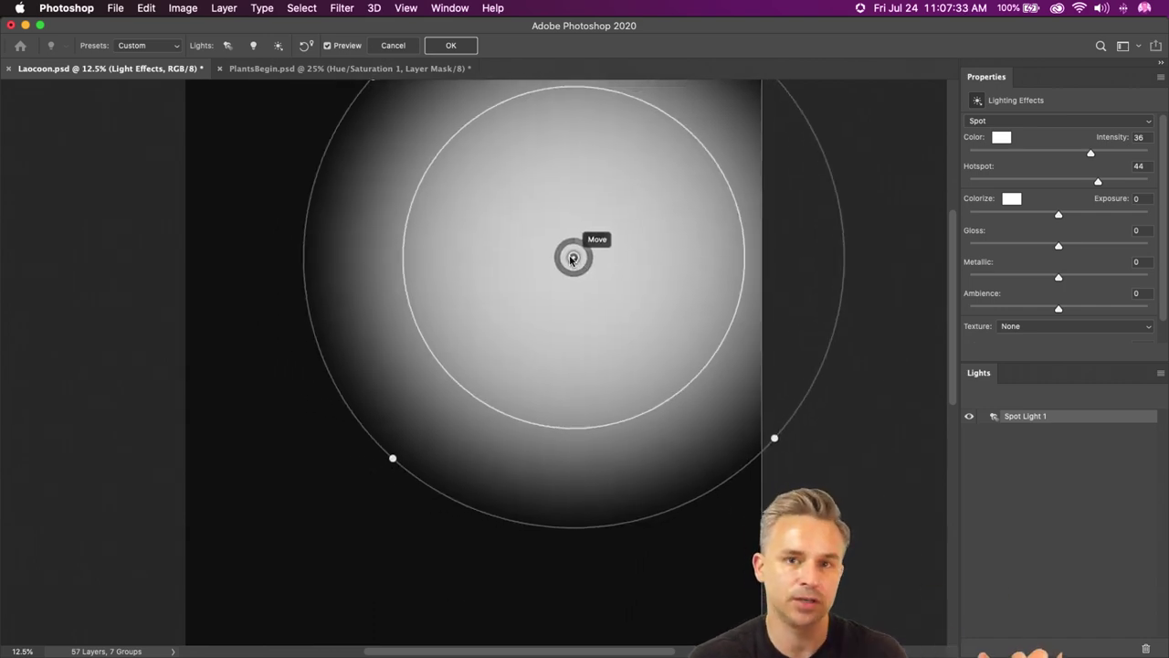
- Try other light types, including Infinite, for the lighting on Layer 18, and return it to Spot
{"action": "left_click", "coordinate": [1022, 120]}
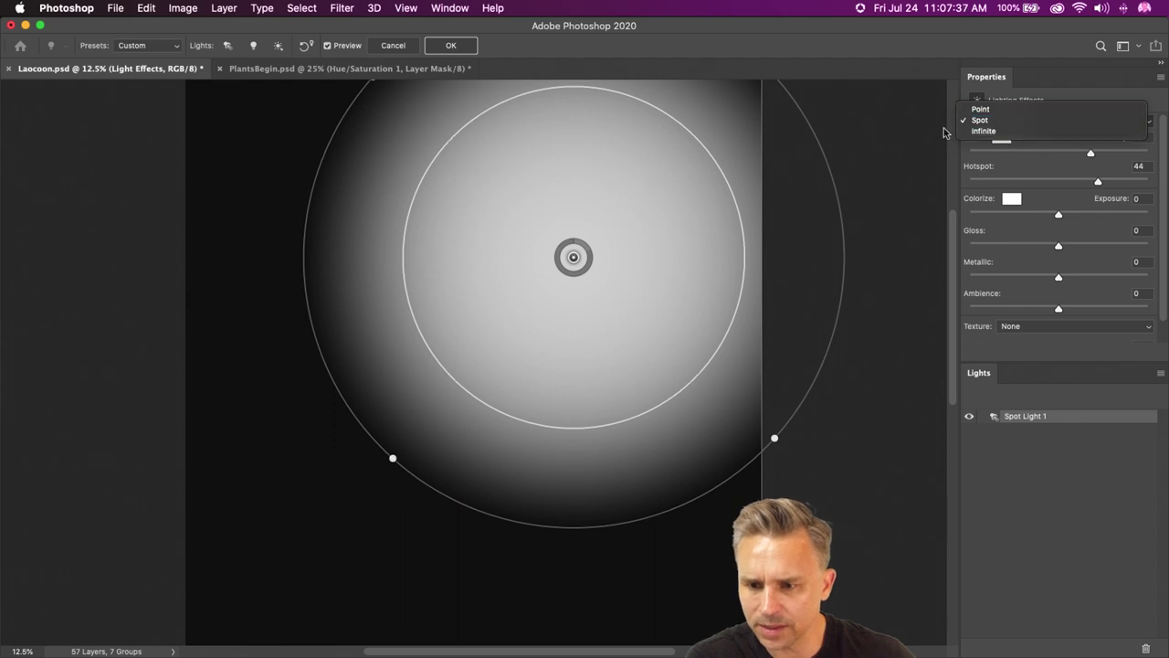
{"action": "left_click", "coordinate": [990, 109]}
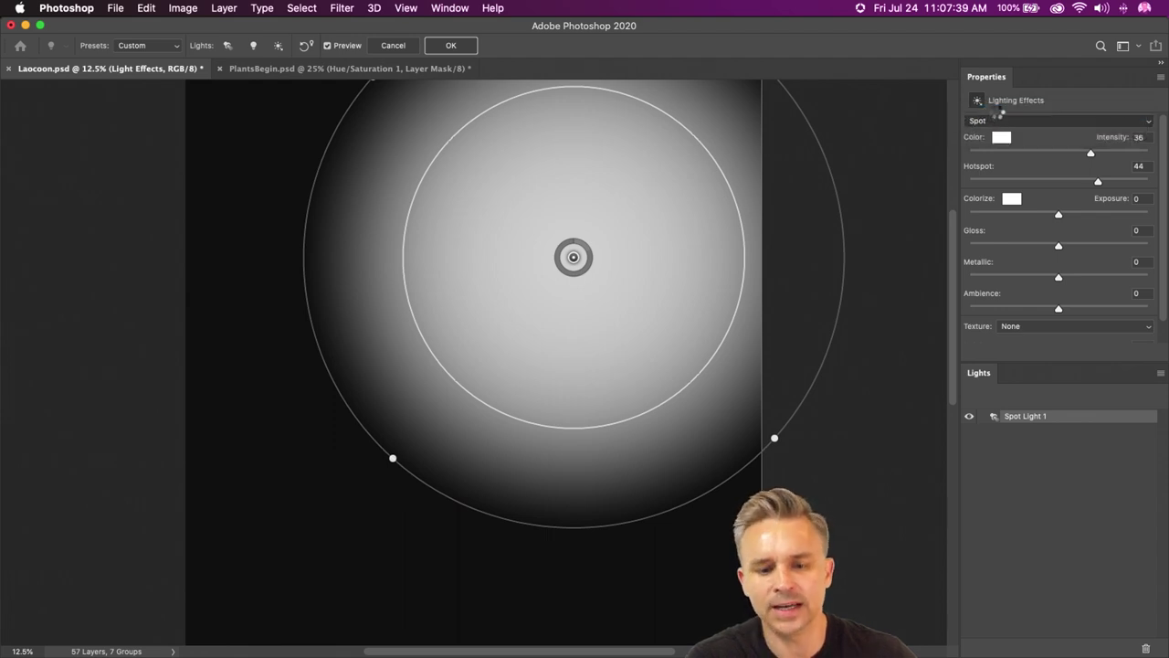
{"action": "left_click", "coordinate": [1002, 121]}
{"action": "left_click", "coordinate": [1016, 138]}
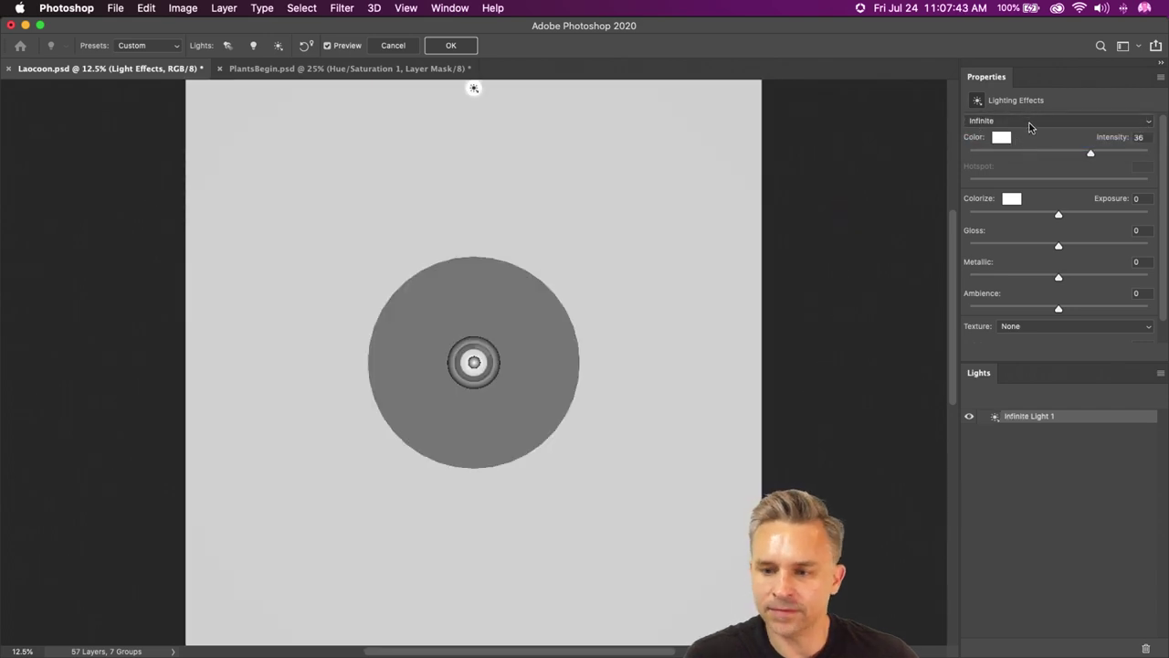
{"action": "left_click", "coordinate": [1030, 122]}
{"action": "left_click", "coordinate": [1030, 112]}
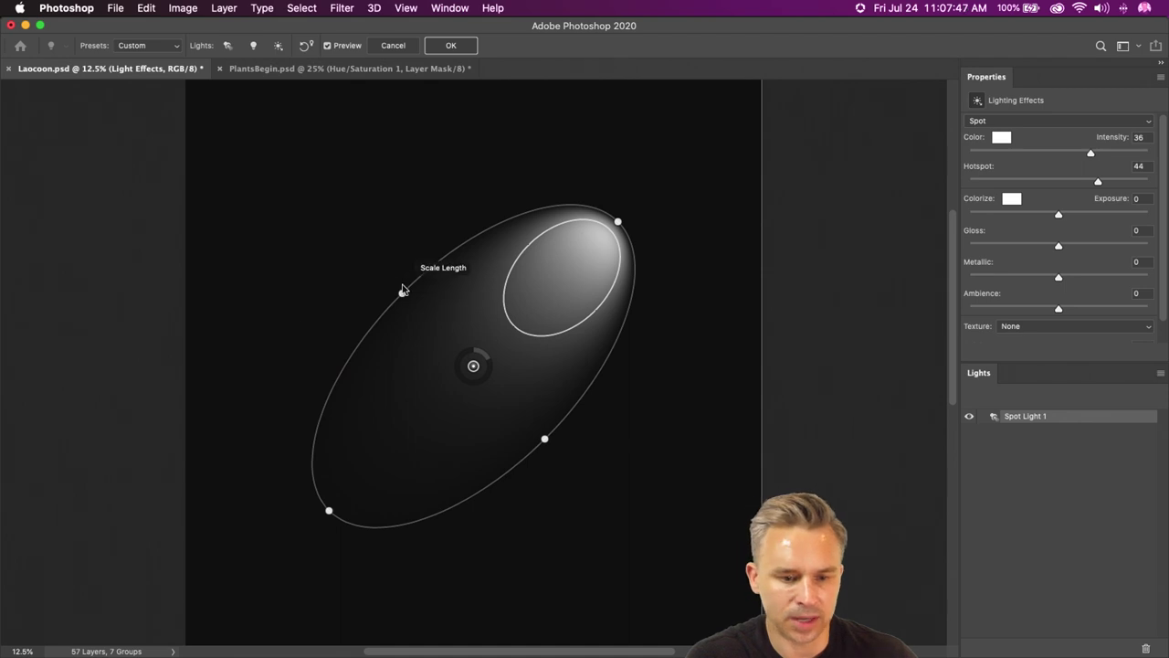
- Widen the spot light into a large diagonal ellipse aimed at the upper right and shift its center slightly down and left
{"action": "left_click_drag", "start_coordinate": [402, 296], "coordinate": [396, 369]}
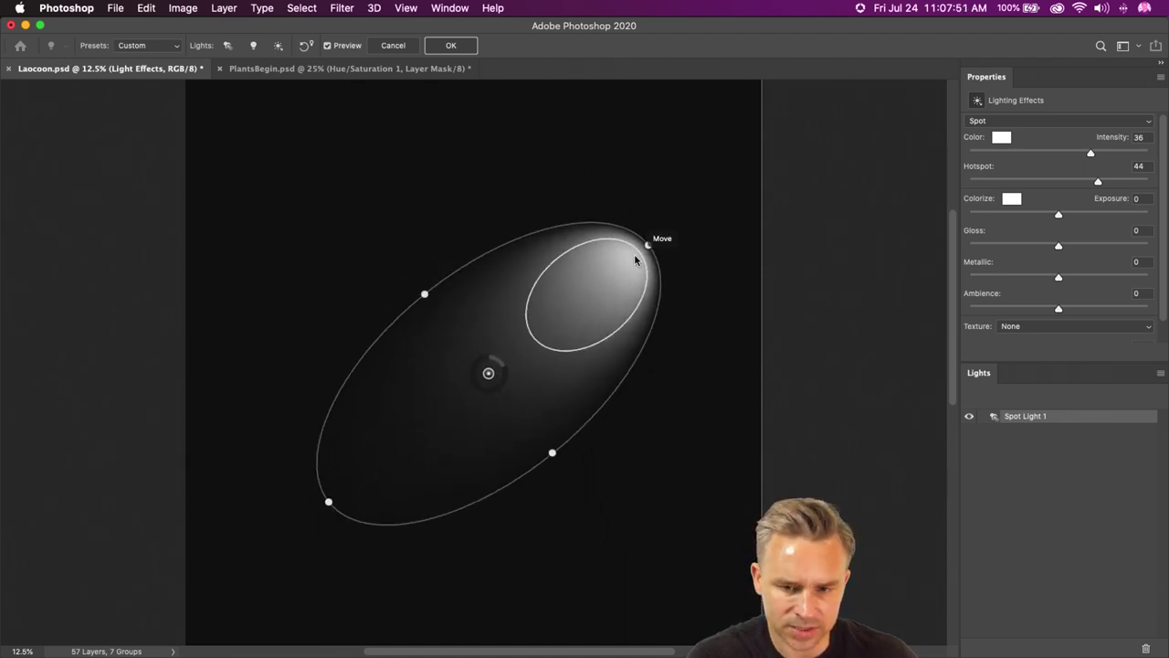
{"action": "left_click_drag", "start_coordinate": [552, 453], "coordinate": [604, 509]}
{"action": "mouse_move", "coordinate": [331, 505]}
{"action": "left_mouse_down"}
{"action": "mouse_move", "coordinate": [240, 595]}
{"action": "mouse_move", "coordinate": [344, 494]}
{"action": "left_mouse_up"}
{"action": "left_click_drag", "start_coordinate": [651, 223], "coordinate": [713, 160]}
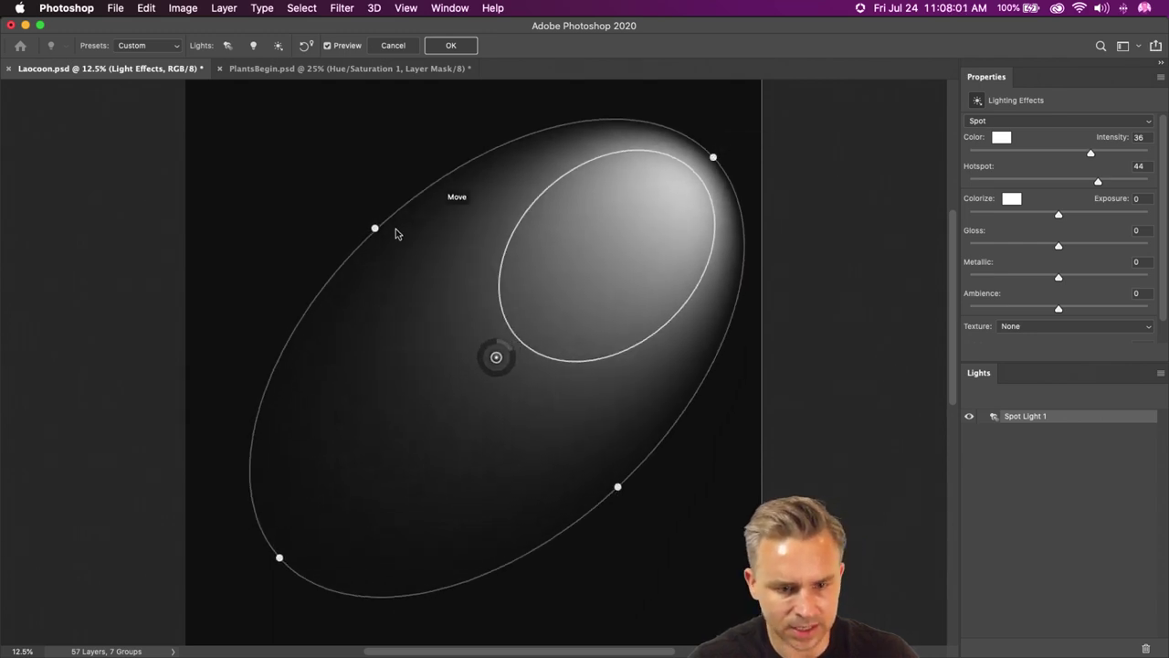
{"action": "left_click_drag", "start_coordinate": [374, 228], "coordinate": [343, 200]}
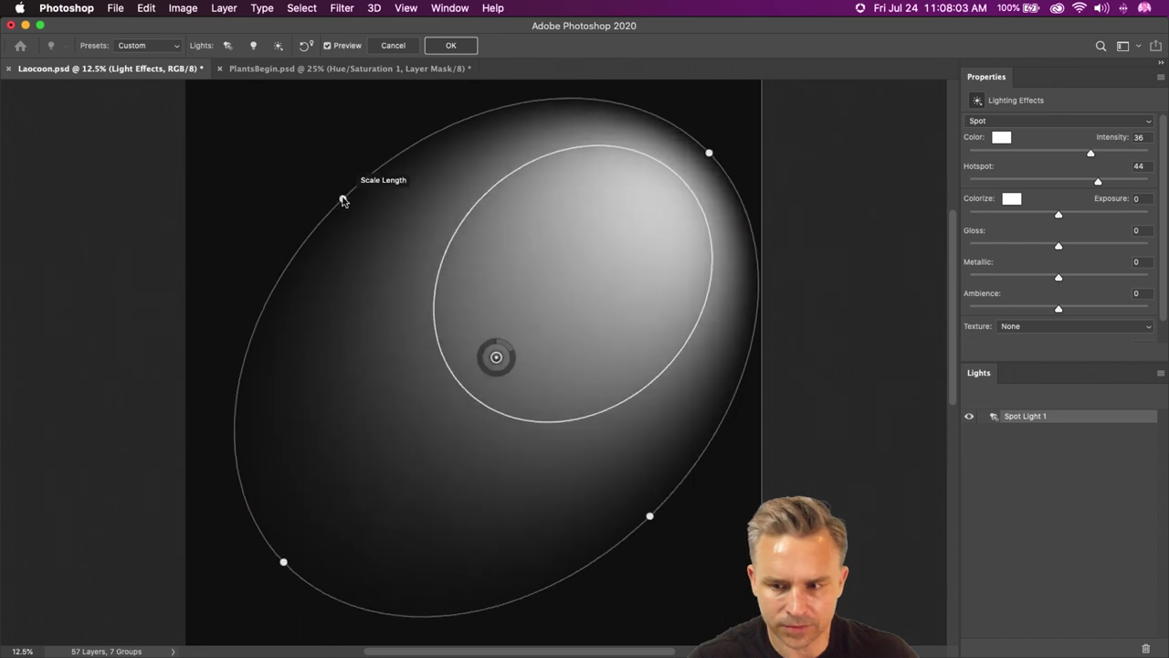
{"action": "left_click_drag", "start_coordinate": [493, 354], "coordinate": [449, 390]}
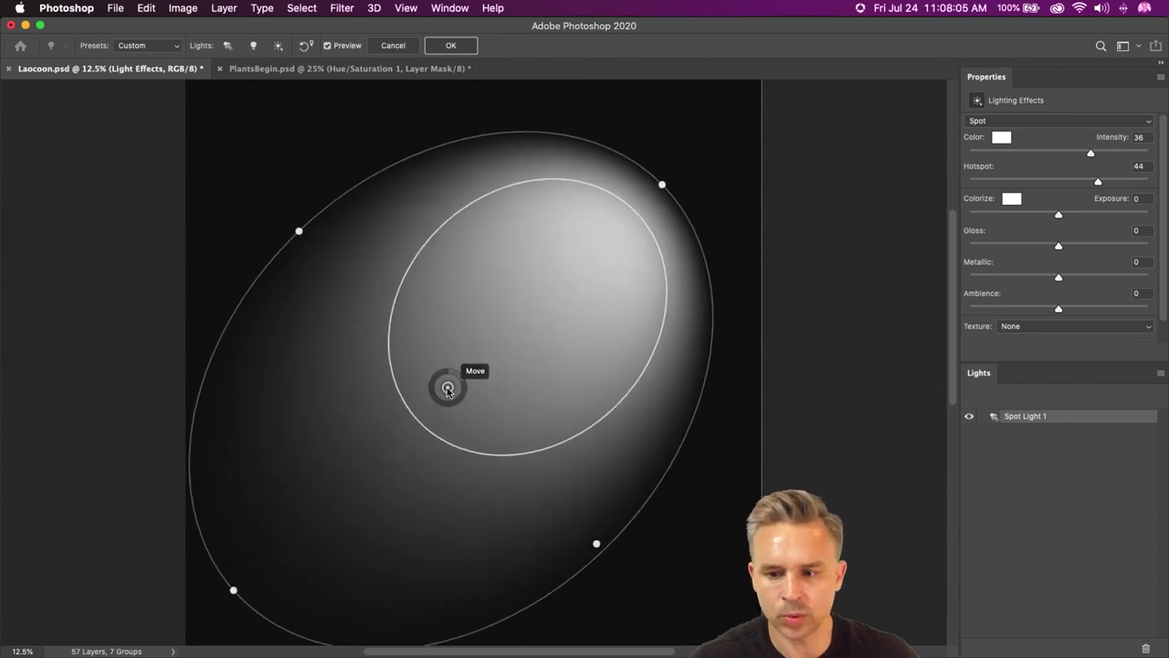
- Set the spot light's Colorize color to a warm yellow, RGB 255, 218, 91
{"action": "left_click", "coordinate": [1011, 199]}
{"action": "left_click_drag", "start_coordinate": [844, 446], "coordinate": [816, 374]}
{"action": "mouse_move", "coordinate": [899, 559]}
{"action": "left_mouse_down"}
{"action": "mouse_move", "coordinate": [899, 522]}
{"action": "mouse_move", "coordinate": [898, 539]}
{"action": "left_mouse_up"}
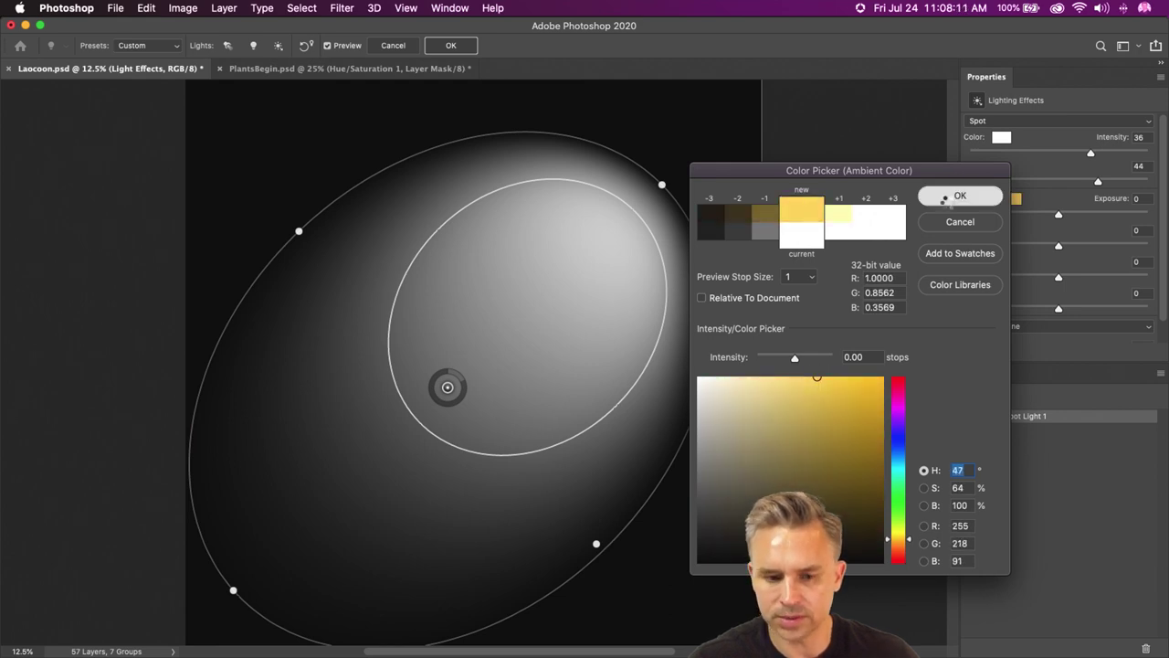
{"action": "left_click", "coordinate": [954, 197]}
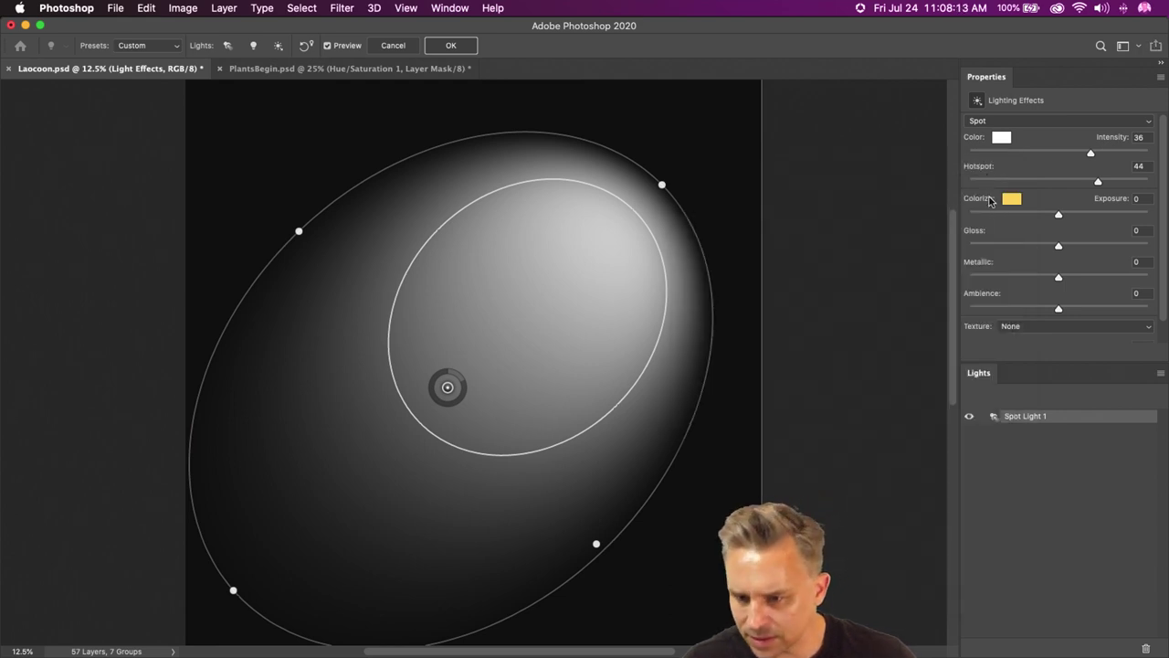
{"action": "left_click", "coordinate": [1002, 137]}
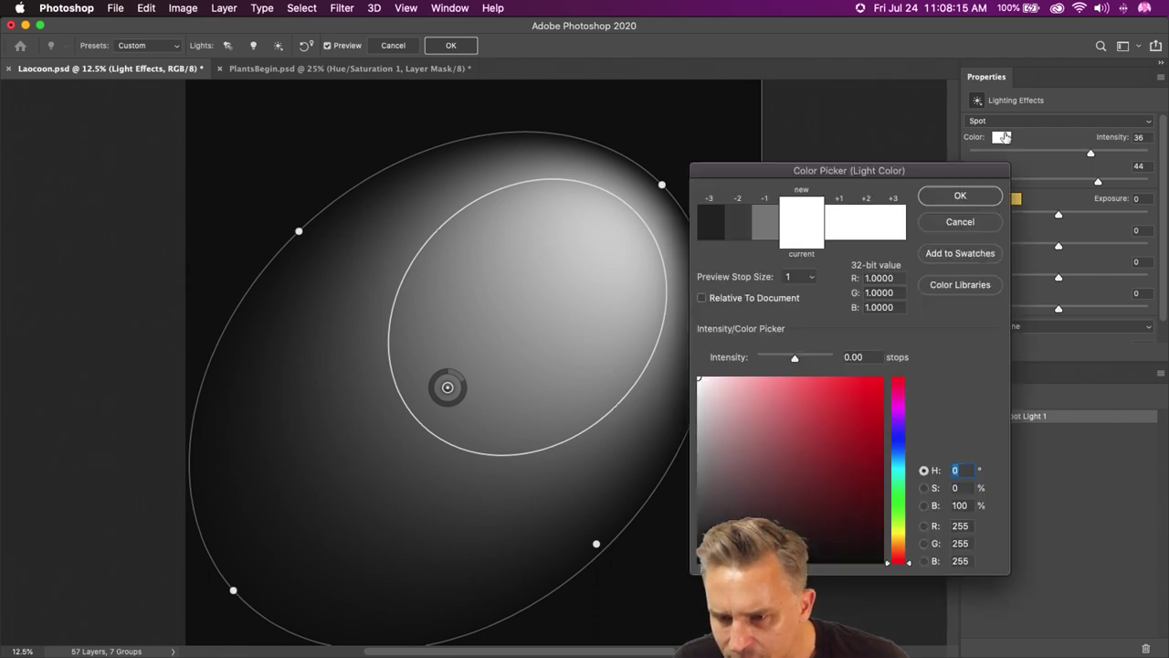
{"action": "left_click_drag", "start_coordinate": [761, 374], "coordinate": [781, 387]}
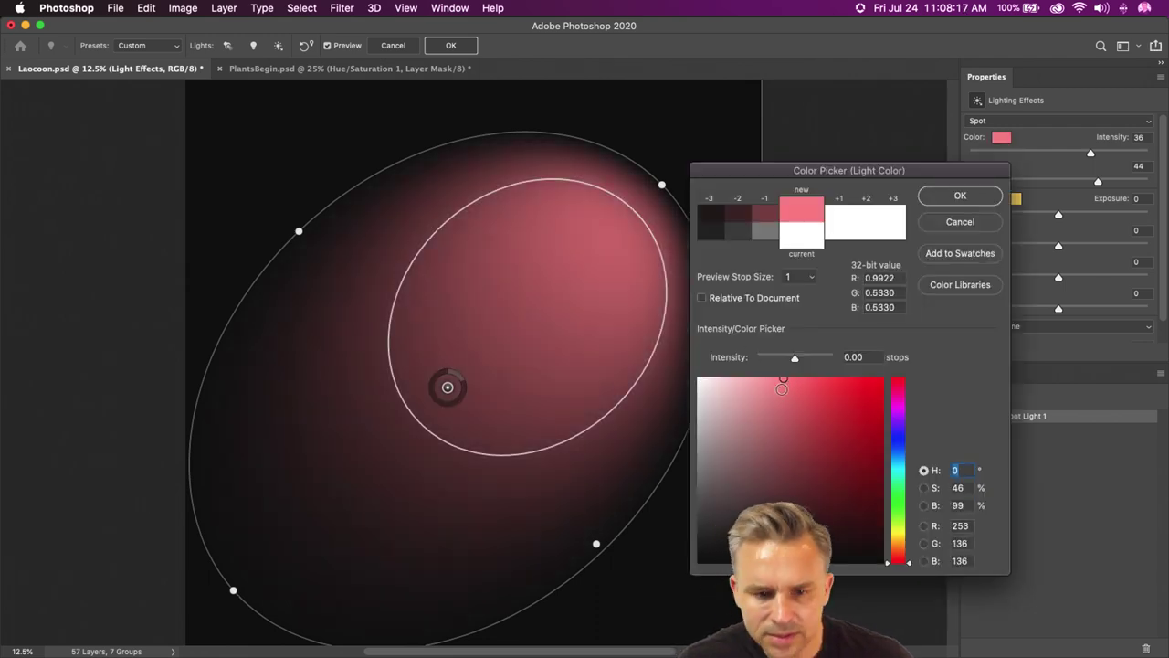
{"action": "left_click", "coordinate": [959, 222]}
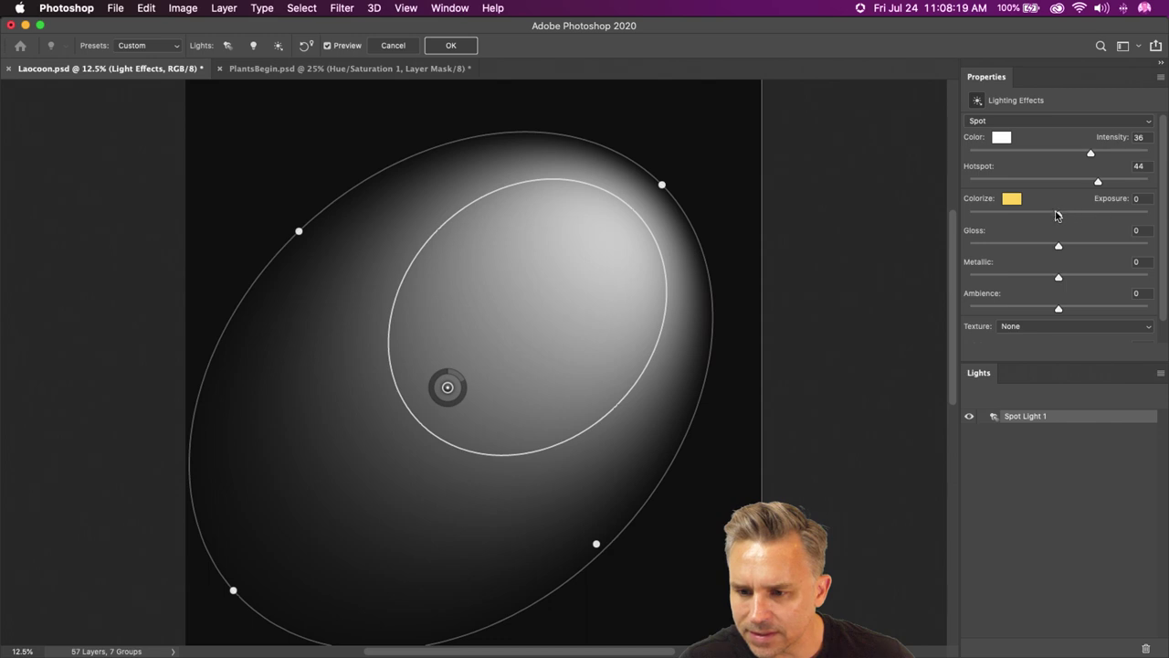
- Set the light's exposure to 4 and its color to pale cream, RGB 255, 249, 219, and apply the lighting effect
{"action": "left_click_drag", "start_coordinate": [1023, 217], "coordinate": [1059, 219]}
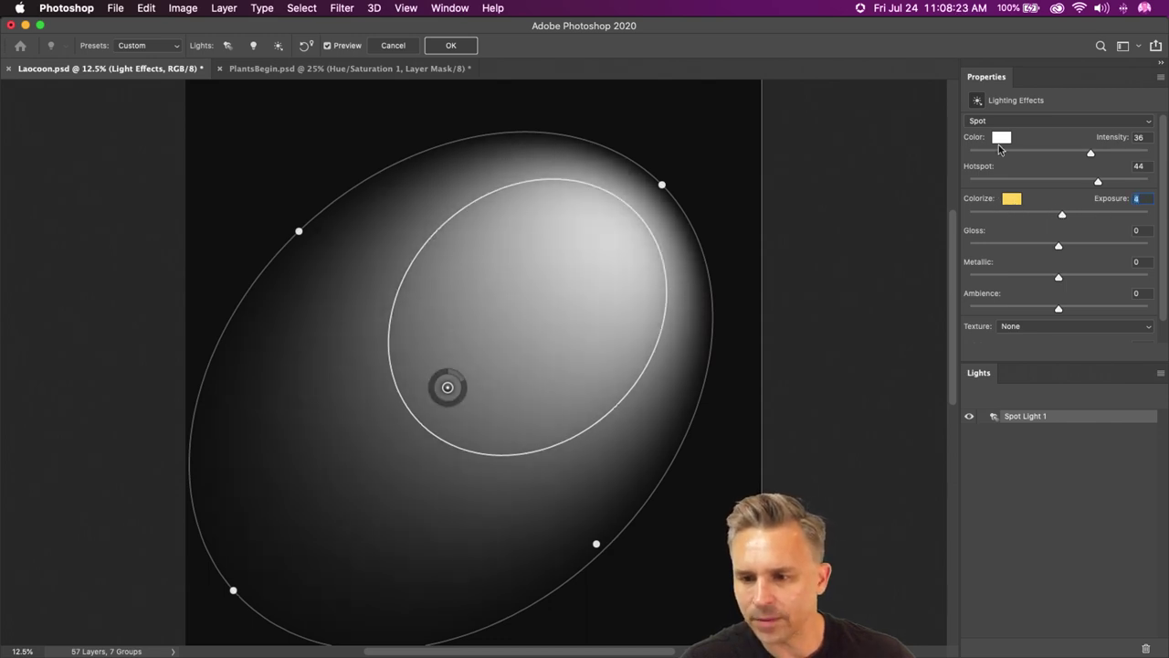
{"action": "left_click", "coordinate": [1001, 137]}
{"action": "left_click_drag", "start_coordinate": [758, 411], "coordinate": [722, 361]}
{"action": "left_click", "coordinate": [892, 537]}
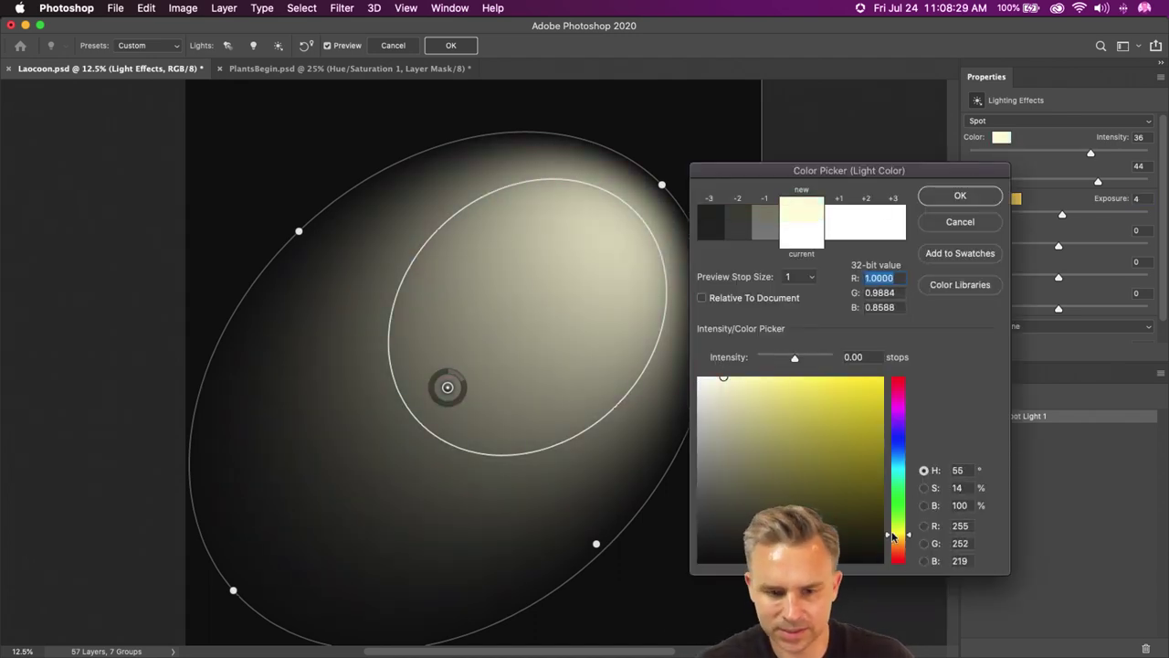
{"action": "left_click_drag", "start_coordinate": [892, 537], "coordinate": [892, 541]}
{"action": "left_click", "coordinate": [960, 195]}
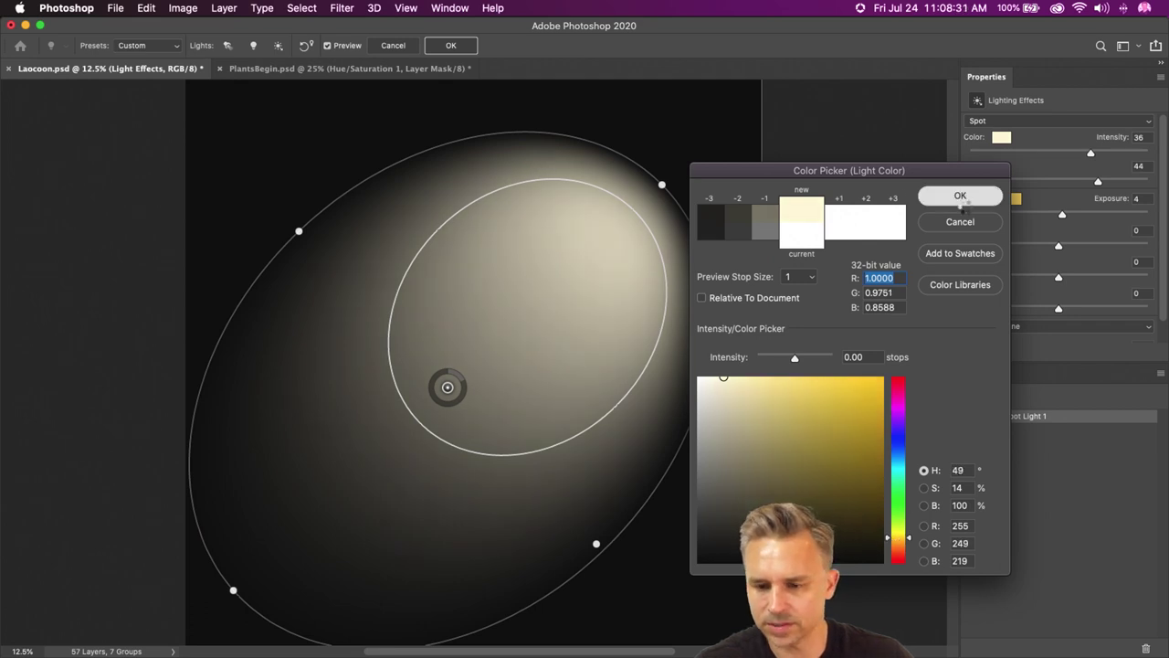
{"action": "left_click", "coordinate": [450, 45]}
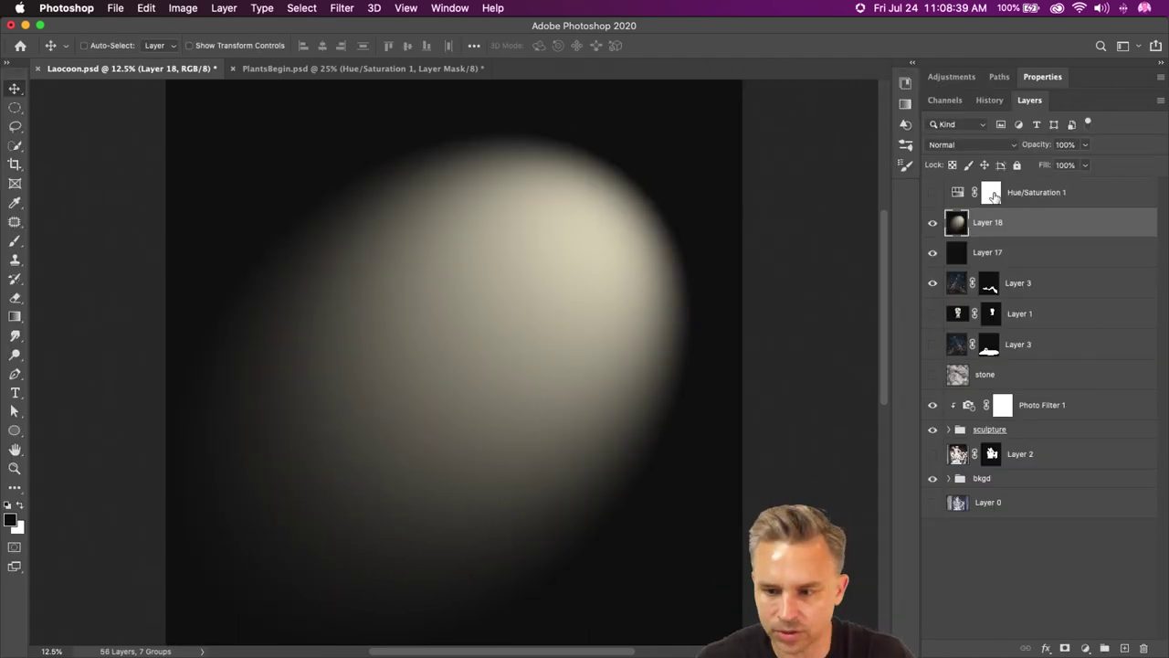
- Move Layer 18 directly above Photo Filter 1, hide Layer 17, and clip the lighting layer to the sculpture group
{"action": "left_click_drag", "start_coordinate": [993, 228], "coordinate": [999, 391]}
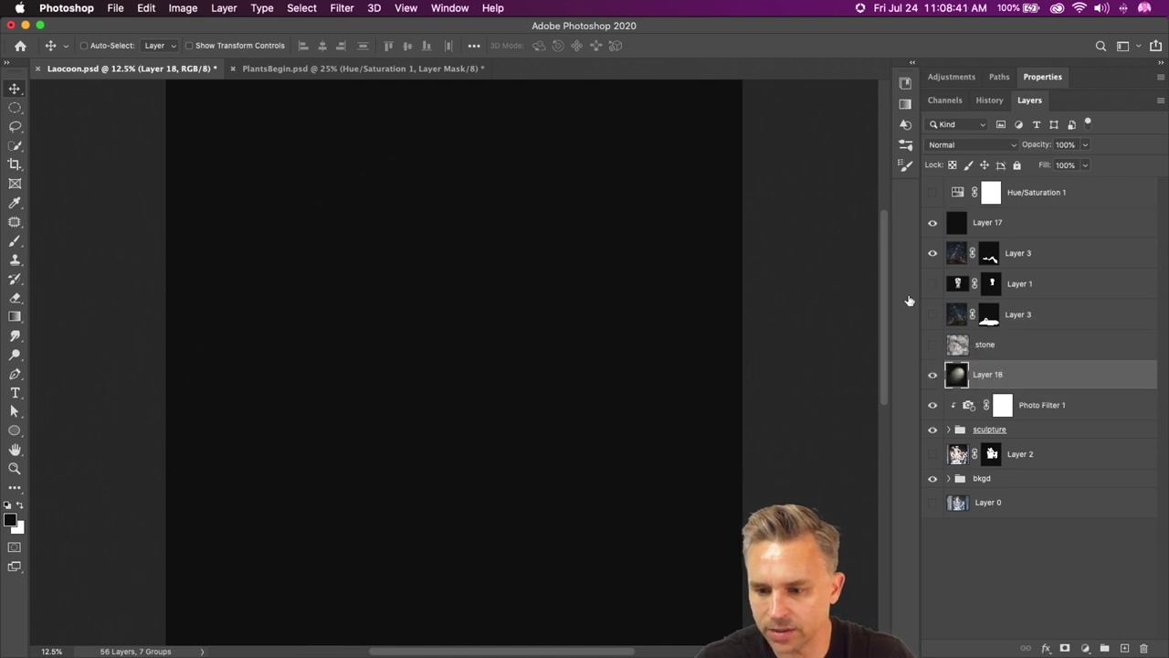
{"action": "left_click", "coordinate": [932, 224]}
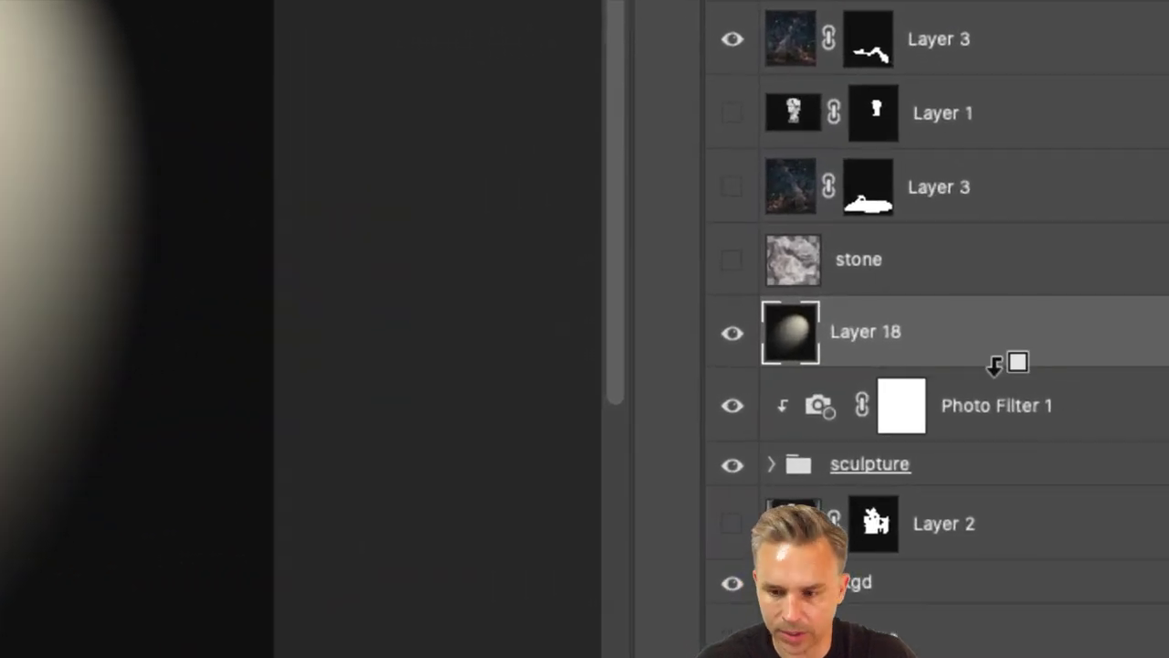
{"action": "left_click", "coordinate": [1041, 389], "text": "alt"}
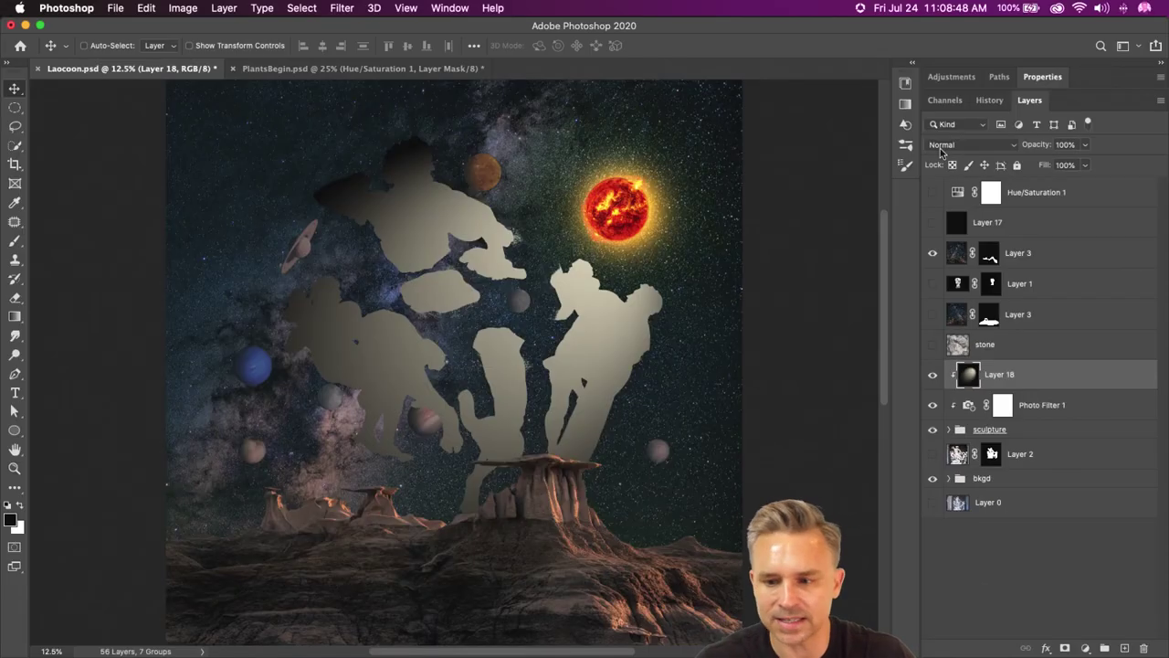
- Blend Layer 18 in Overlay mode at 35% opacity and shift its glow slightly left over the sculptures
{"action": "left_click", "coordinate": [941, 149]}
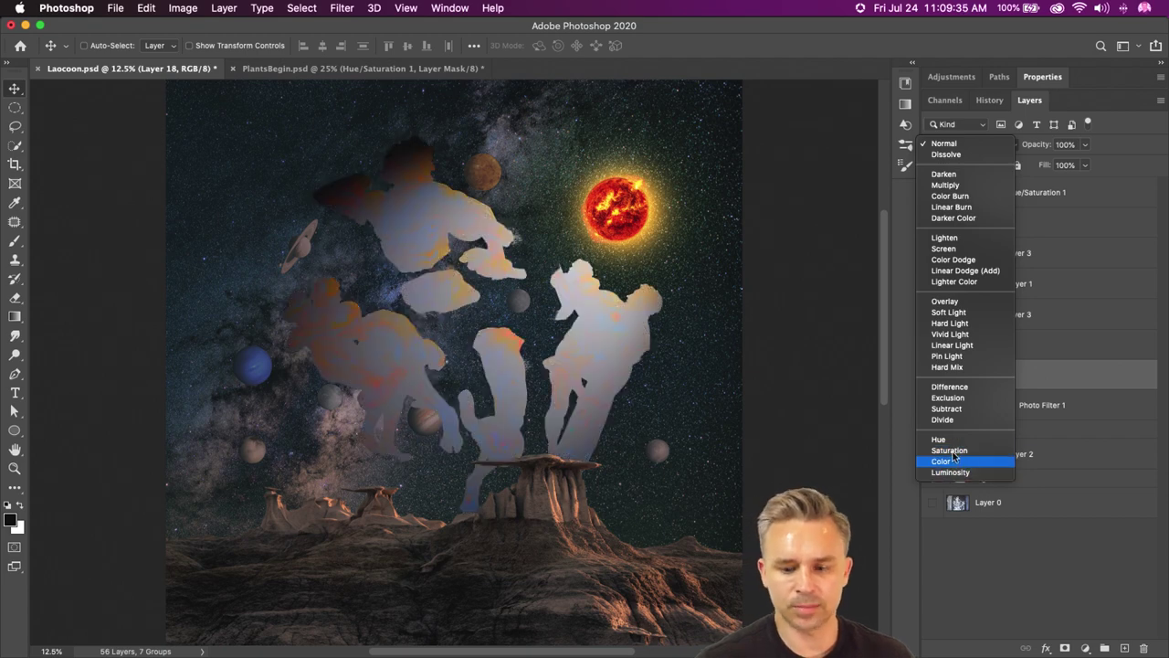
{"action": "left_click", "coordinate": [945, 302]}
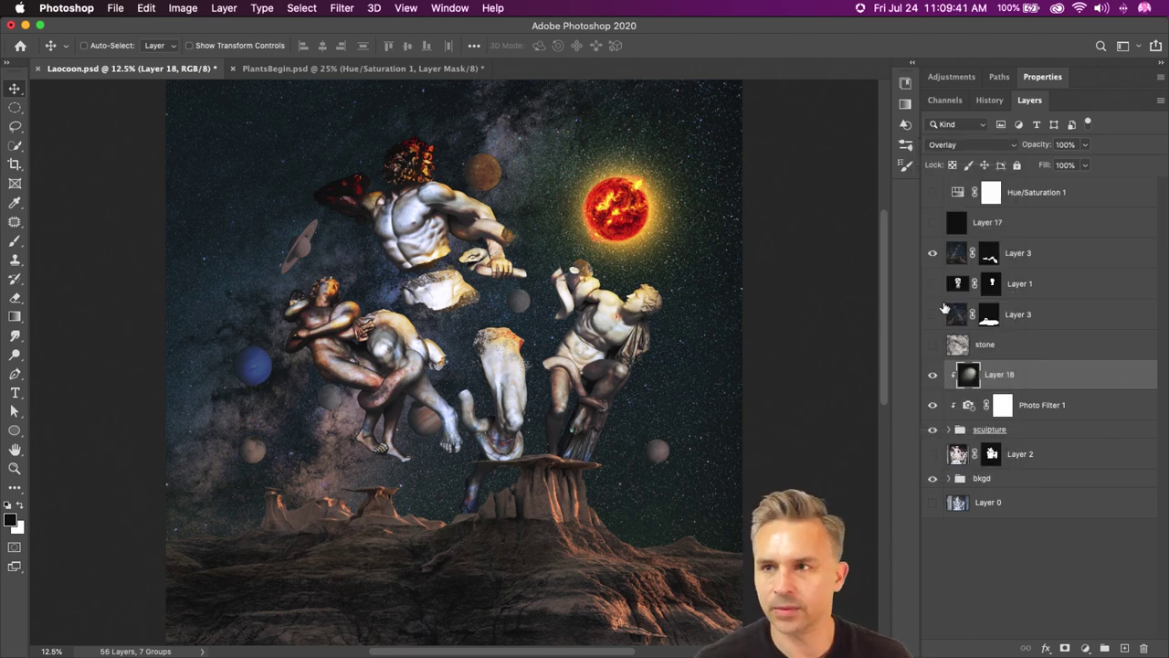
{"action": "left_click_drag", "start_coordinate": [1037, 146], "coordinate": [990, 146]}
{"action": "left_click_drag", "start_coordinate": [511, 301], "coordinate": [456, 306]}
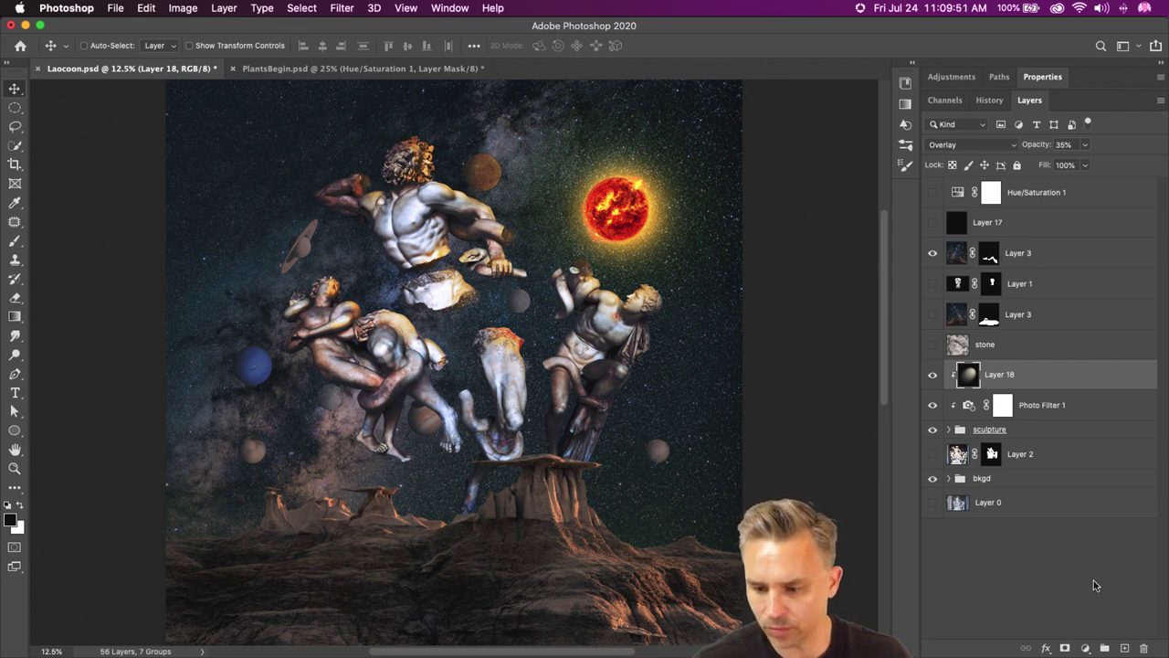
- Show the black Layer 17 and render a 50-300mm Zoom lens flare at 100% brightness in its upper-right area
{"action": "left_click", "coordinate": [933, 222]}
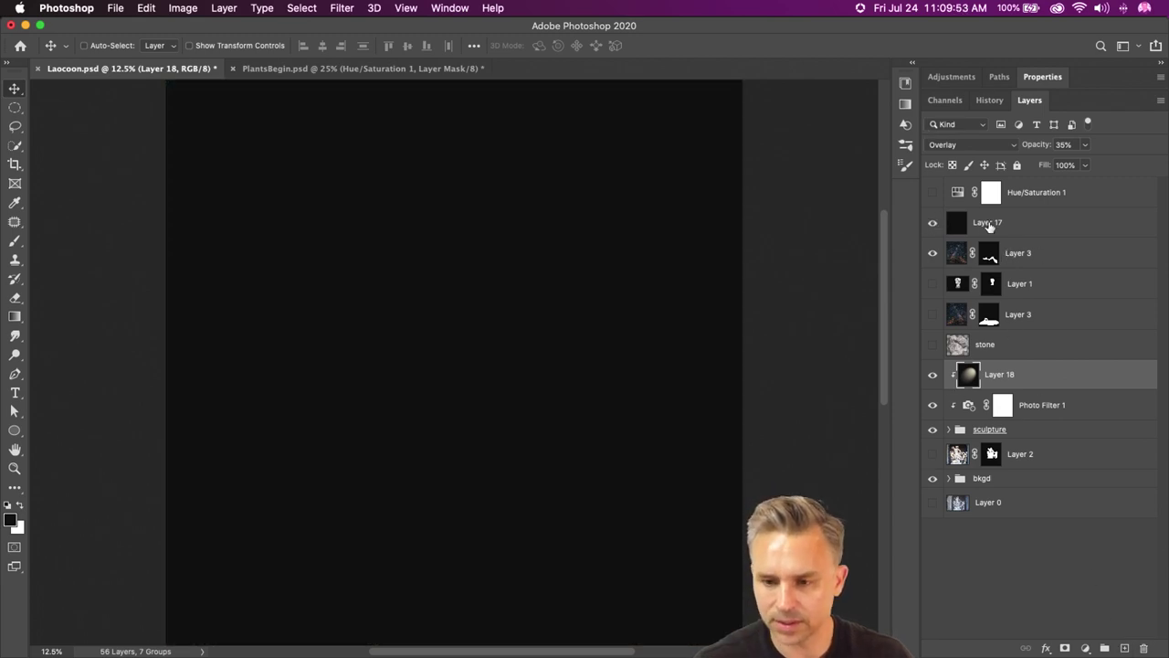
{"action": "left_click", "coordinate": [980, 227]}
{"action": "left_click", "coordinate": [341, 8]}
{"action": "mouse_move", "coordinate": [382, 253]}
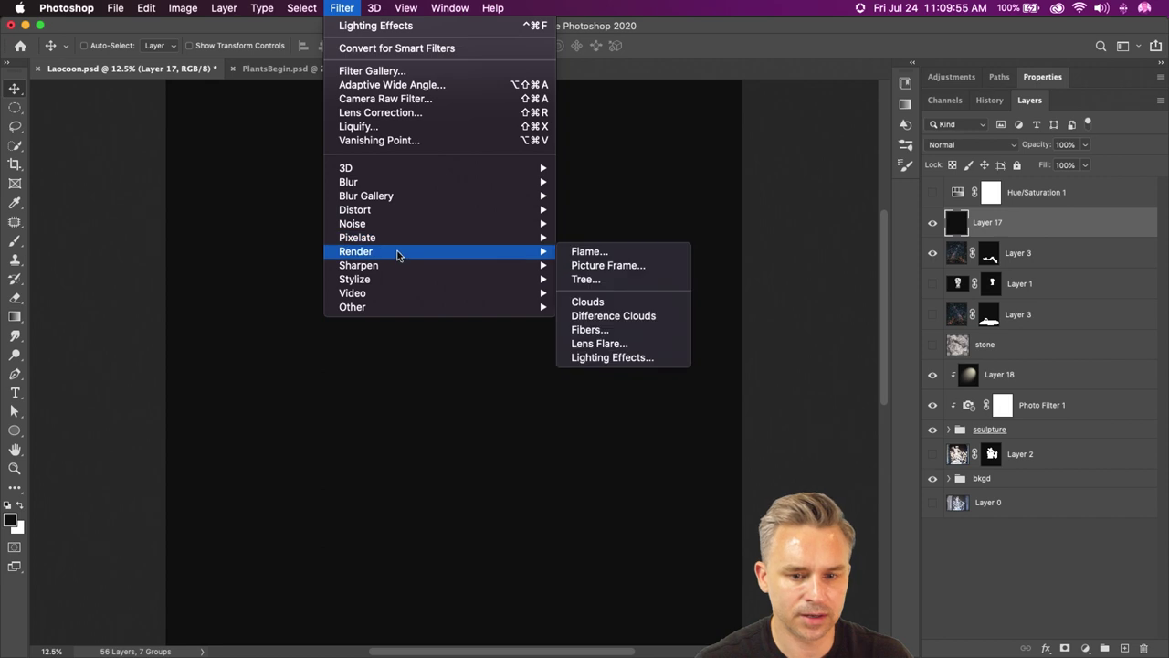
{"action": "left_click", "coordinate": [595, 348]}
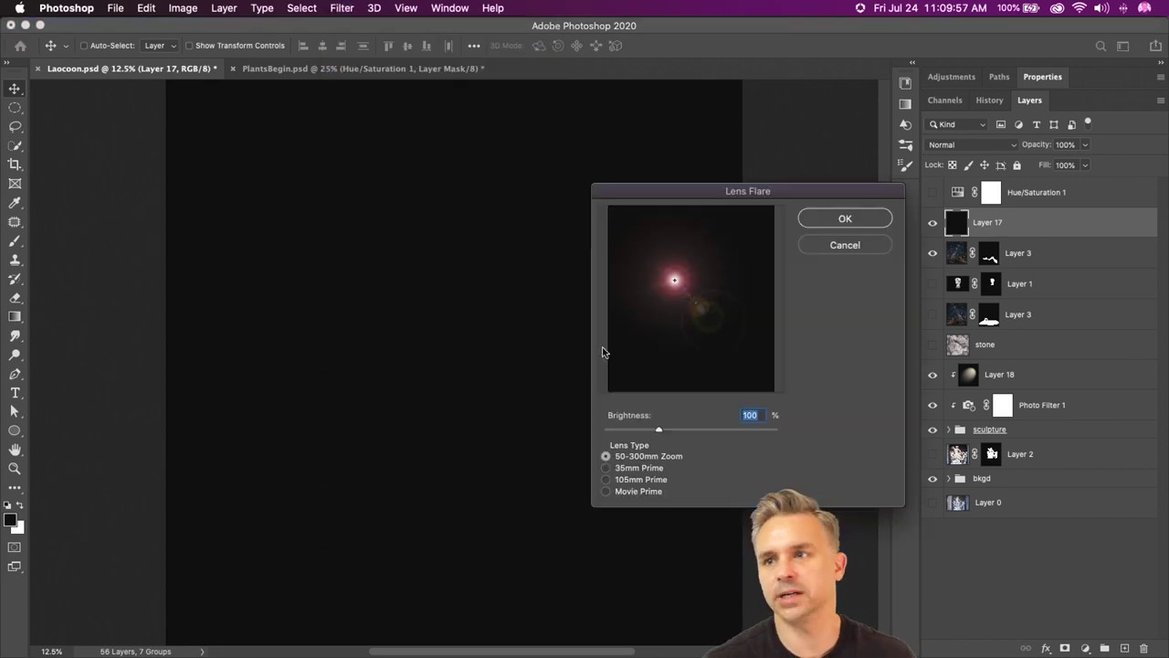
{"action": "left_click_drag", "start_coordinate": [687, 289], "coordinate": [724, 276]}
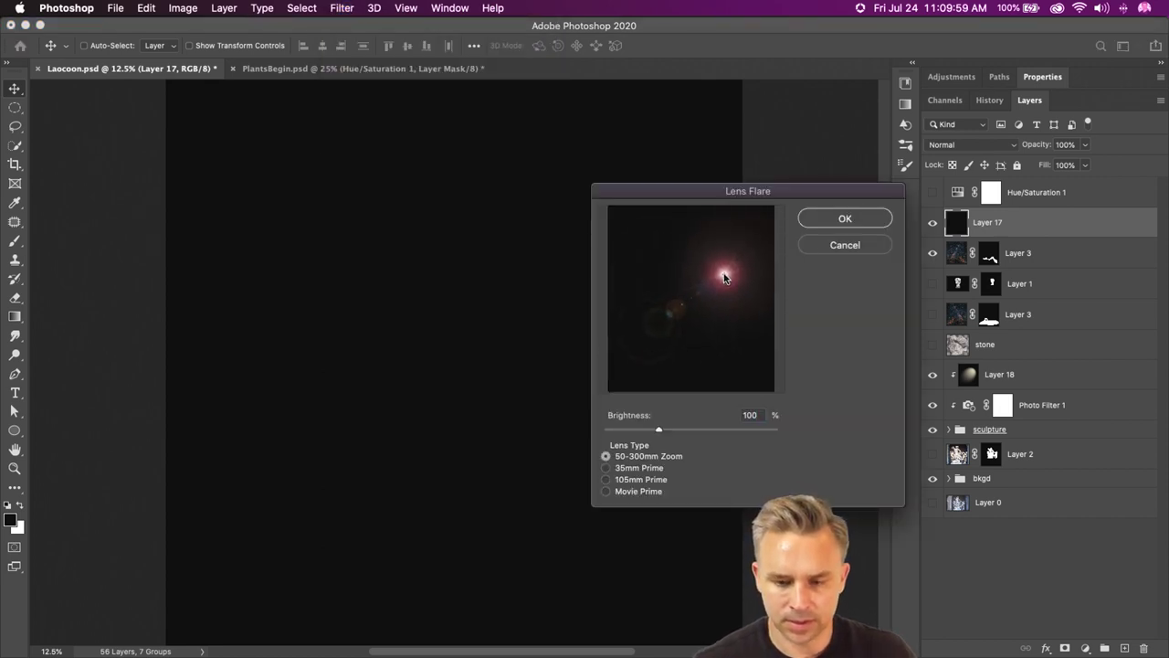
{"action": "left_click", "coordinate": [836, 220]}
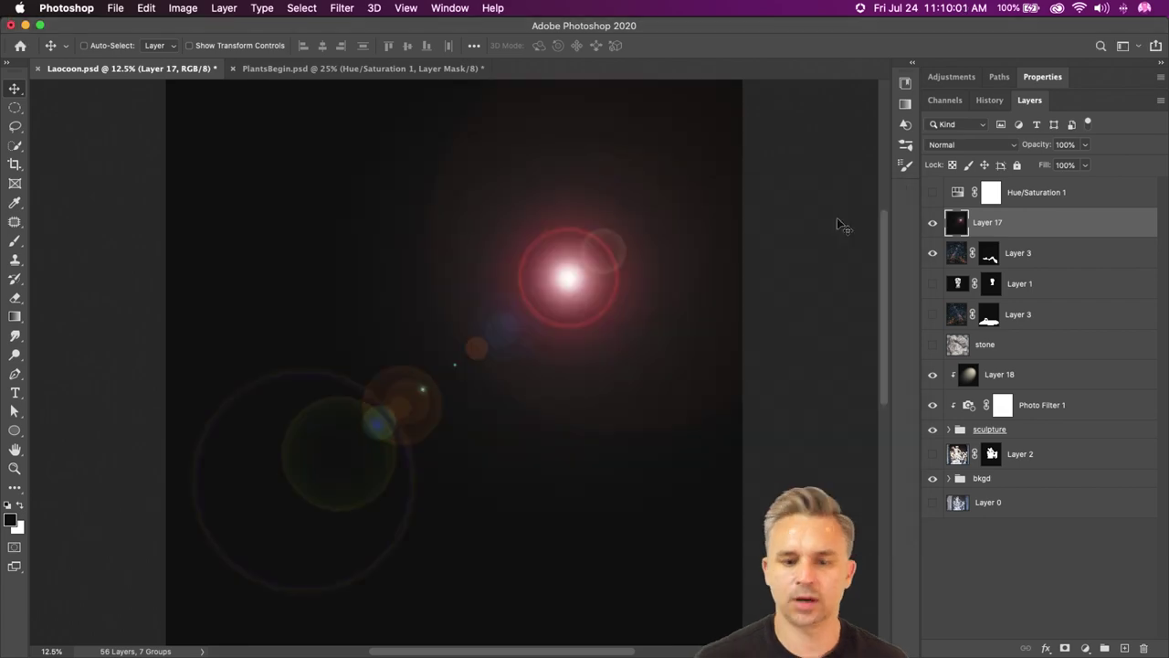
- Set Layer 17's blend mode to Linear Dodge (Add) and move the lens flare up beside the sun
{"action": "left_click", "coordinate": [944, 142]}
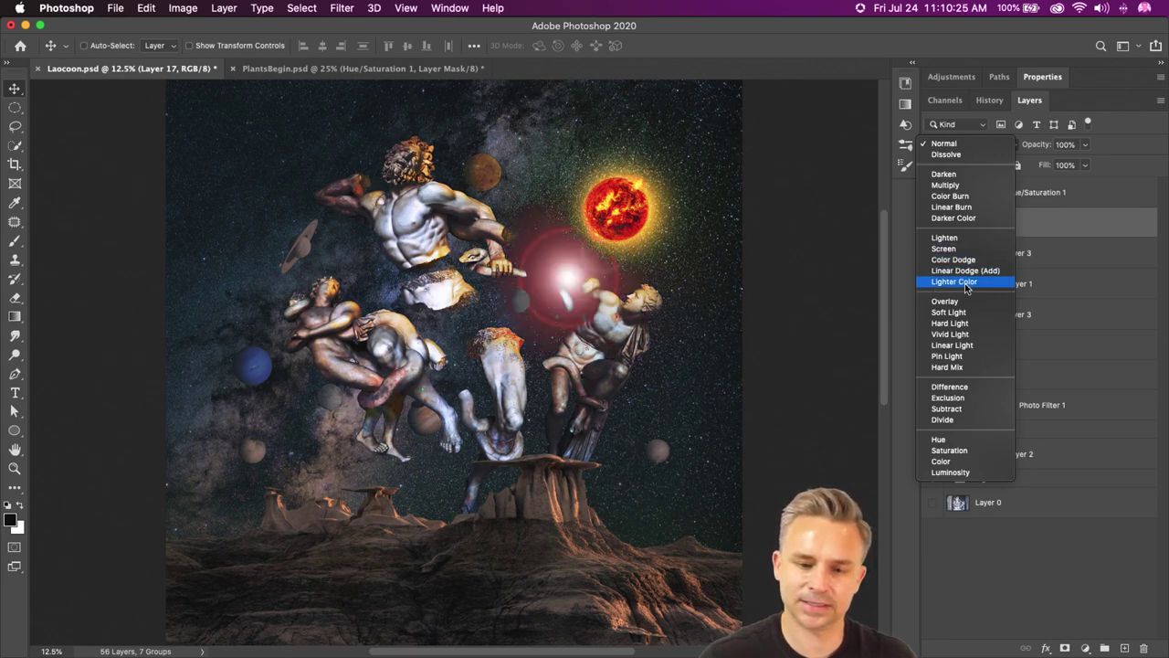
{"action": "left_click", "coordinate": [261, 250]}
{"action": "left_click_drag", "start_coordinate": [425, 362], "coordinate": [439, 304]}
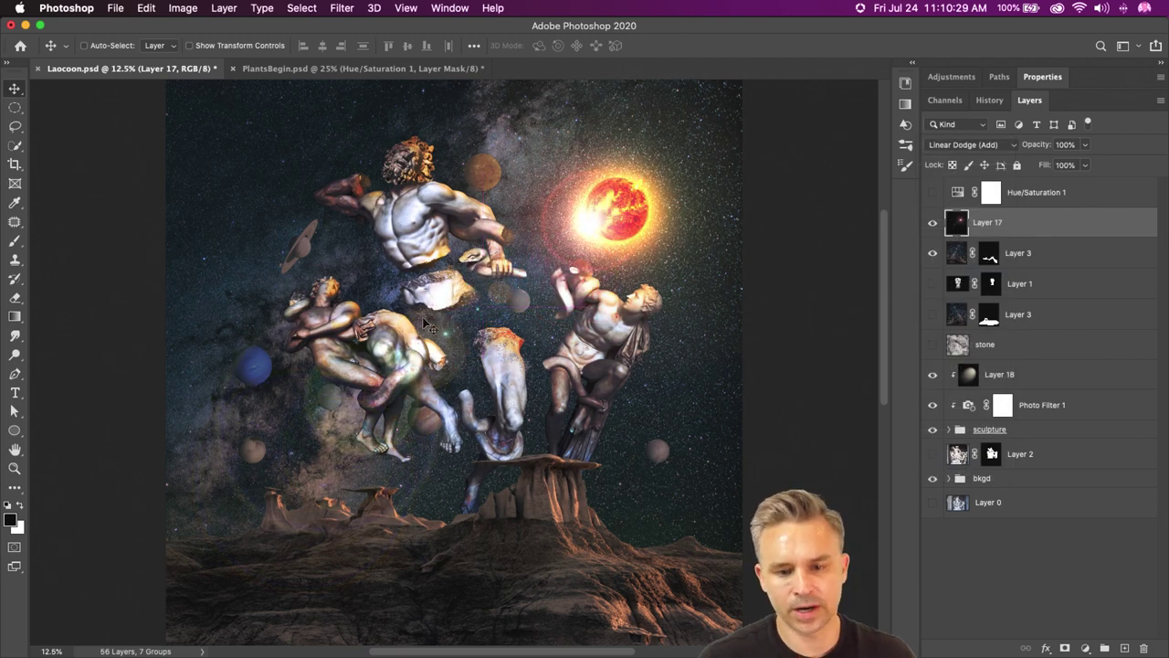
- Add a mask to Layer 17 and paint black over the sun with a soft 1000-pixel brush to hide the flare's bright core
{"action": "left_click", "coordinate": [1064, 648]}
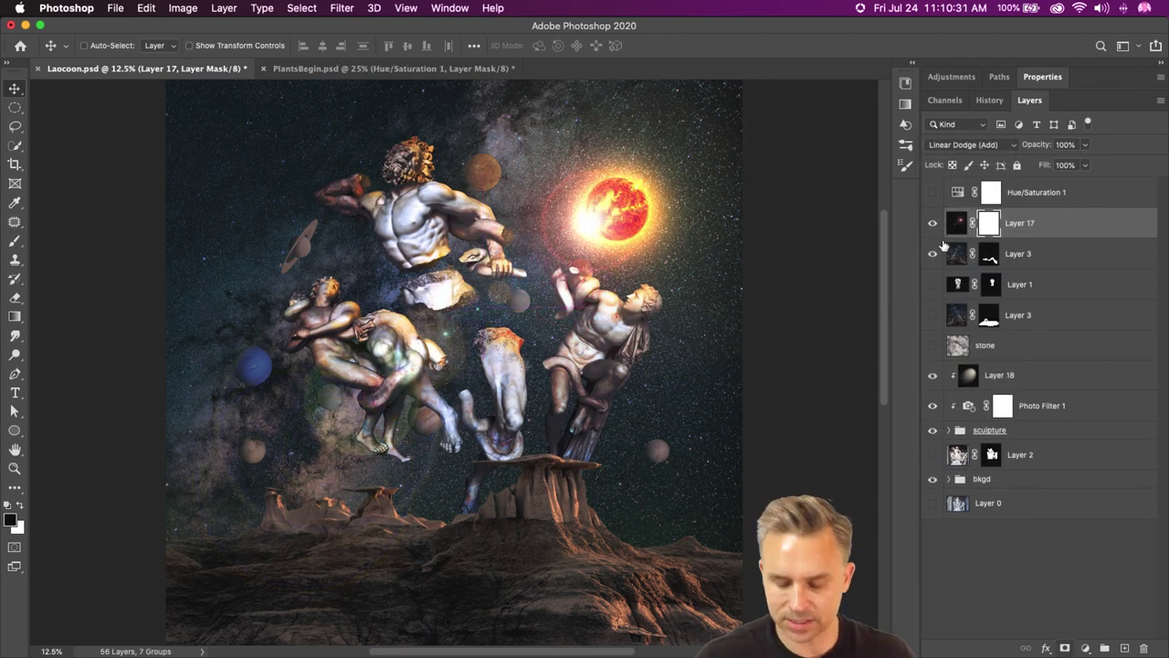
{"action": "key", "text": "b"}
{"action": "key", "text": "]"}
{"action": "key", "text": "]"}
{"action": "key", "text": "]"}
{"action": "key", "text": "]"}
{"action": "mouse_move", "coordinate": [586, 188]}
{"action": "left_mouse_down"}
{"action": "mouse_move", "coordinate": [598, 220]}
{"action": "mouse_move", "coordinate": [568, 187]}
{"action": "mouse_move", "coordinate": [647, 215]}
{"action": "mouse_move", "coordinate": [715, 203]}
{"action": "left_mouse_up"}
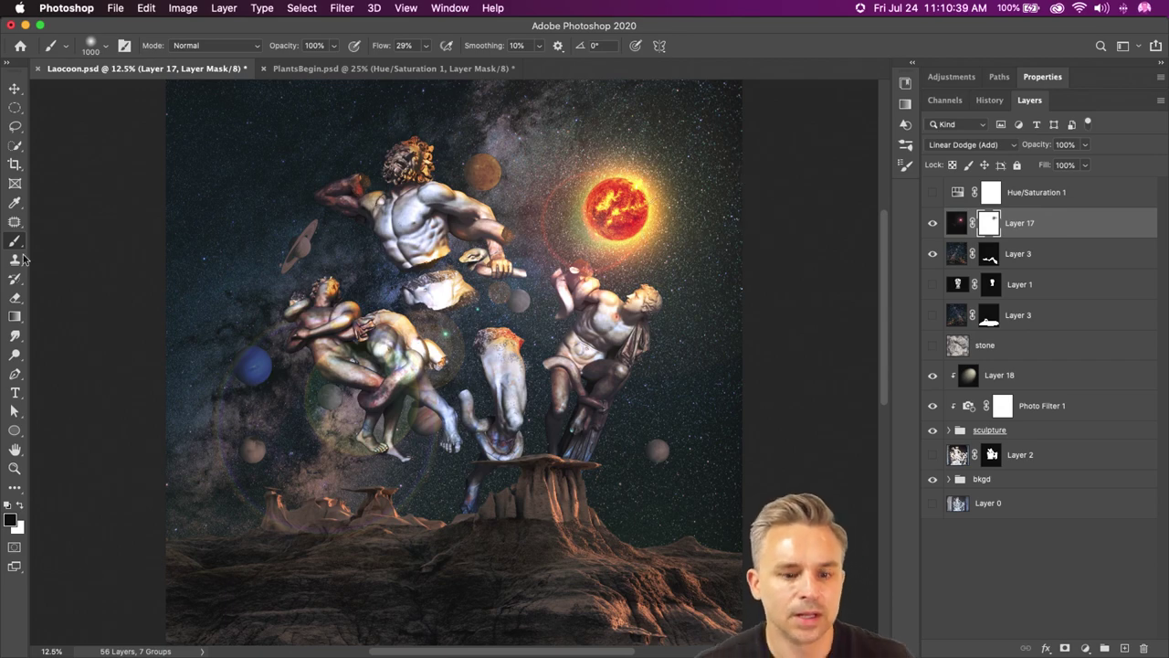
- Check the composite at several magnifications and save the changes to Laocoon.psd
{"action": "left_click", "coordinate": [13, 90]}
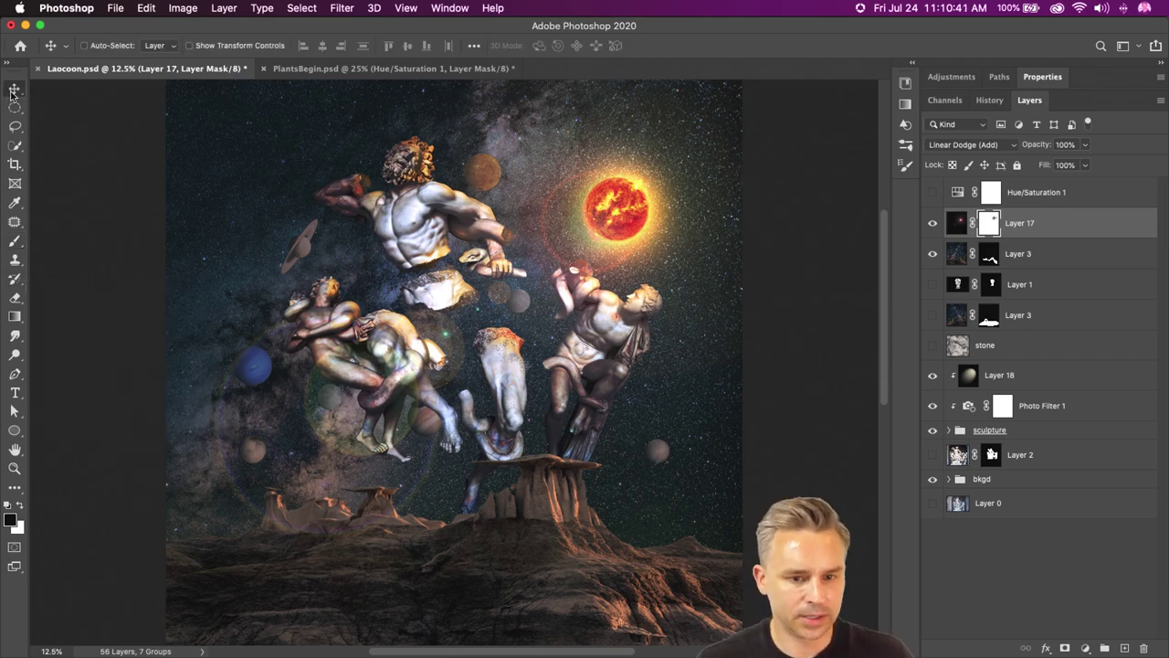
{"action": "key", "text": "super+minus"}
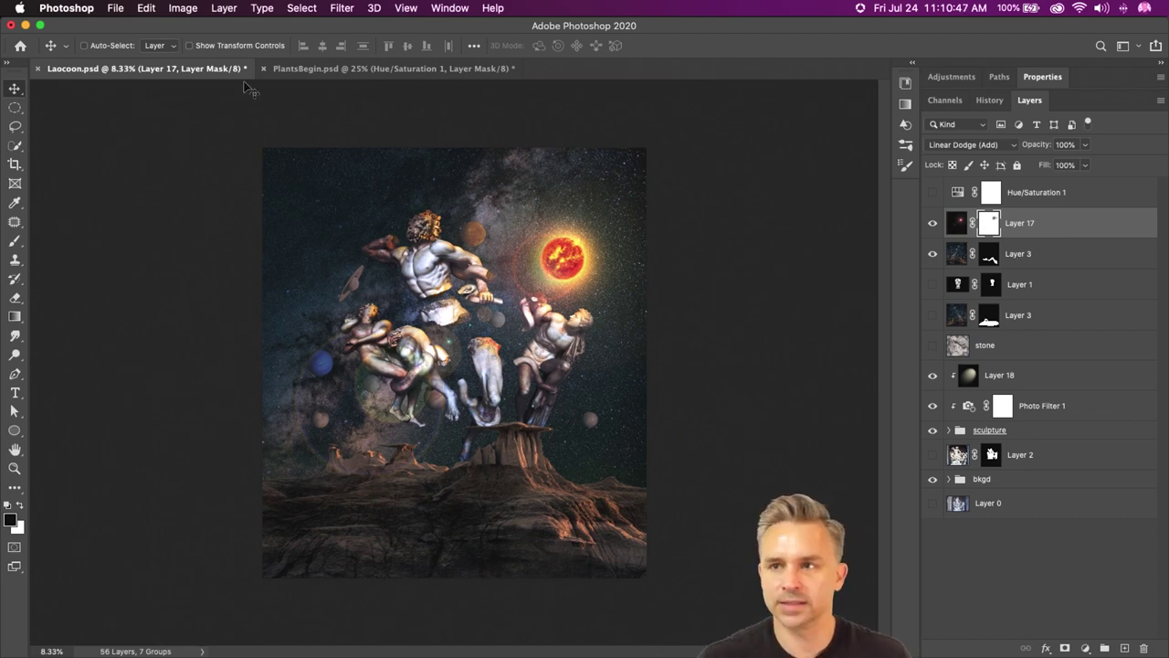
{"action": "key", "text": "super+plus"}
{"action": "key", "text": "super+plus"}
{"action": "key", "text": "super+plus"}
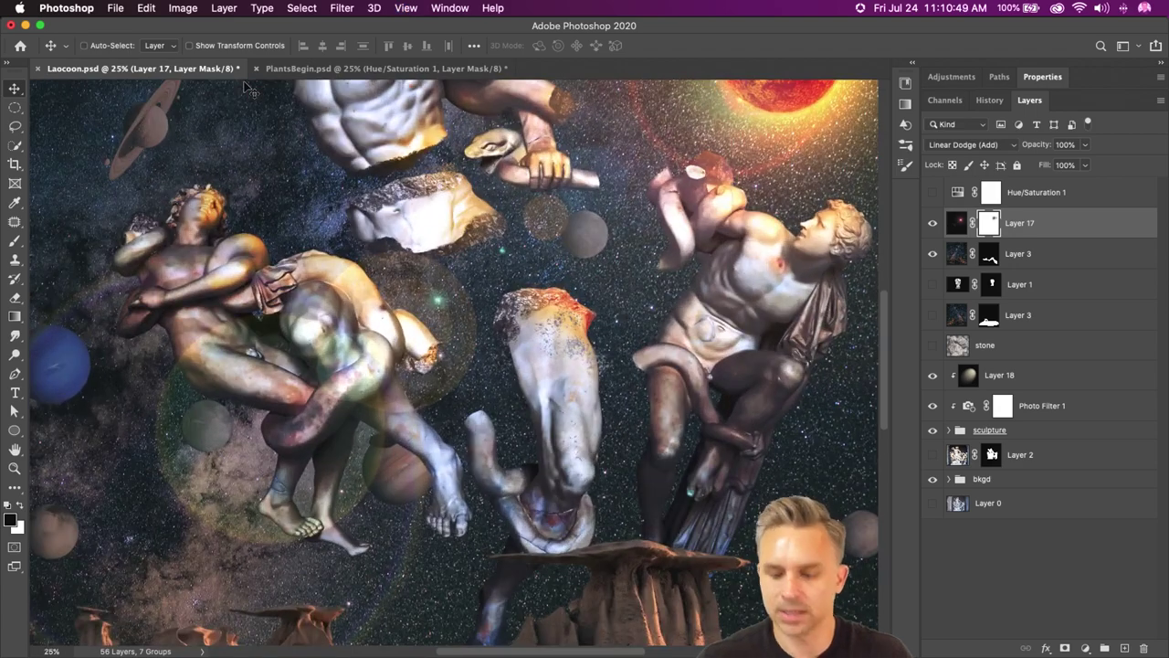
{"action": "key", "text": "super+minus"}
{"action": "left_click_drag", "start_coordinate": [249, 88], "coordinate": [333, 290]}
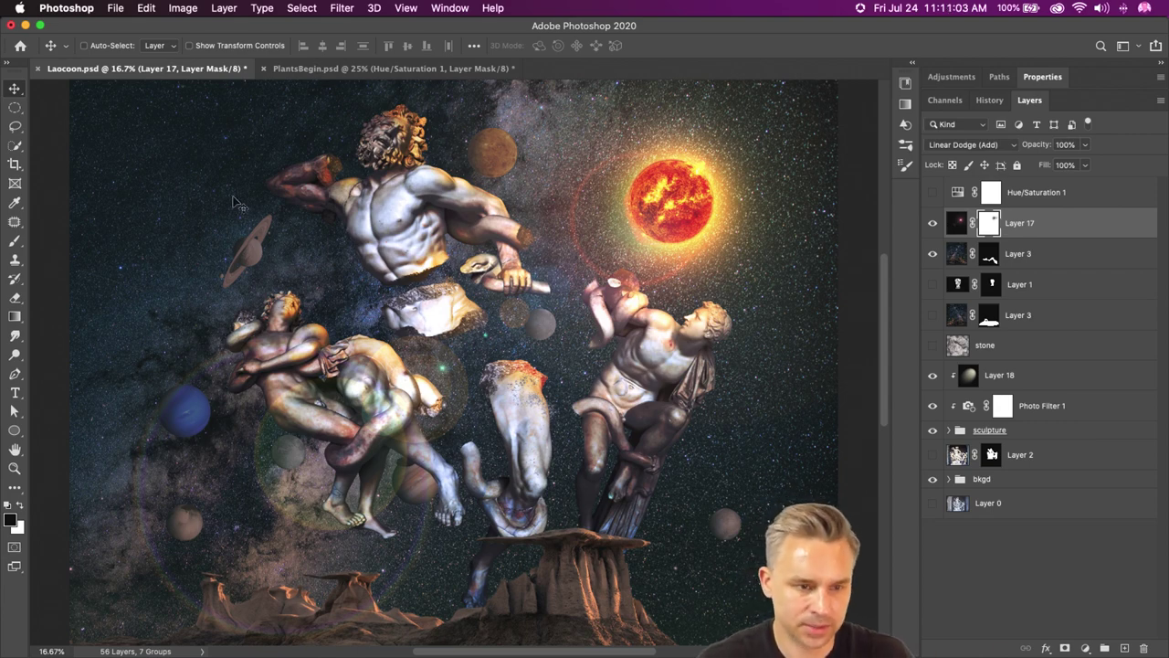
{"action": "key", "text": "super"}
{"action": "key", "text": "super+s"}
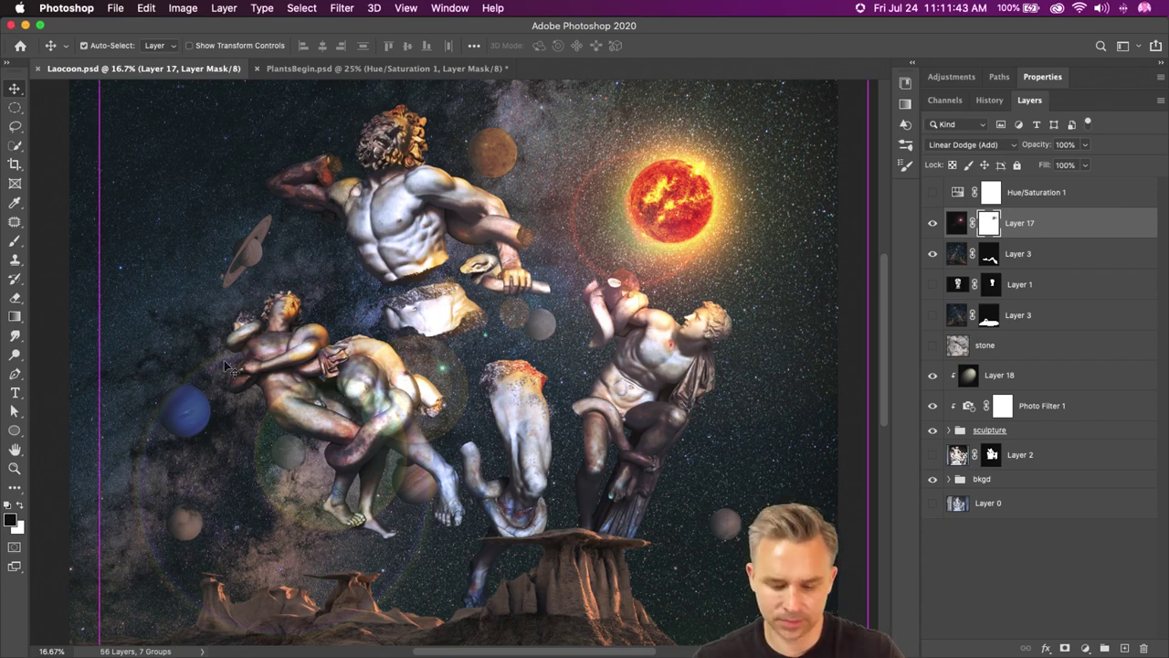
- Save the document on the computer's Desktop as Laocoon2.psd in Photoshop format with layers
{"action": "key", "text": "super+minus"}
{"action": "left_click", "coordinate": [14, 108]}
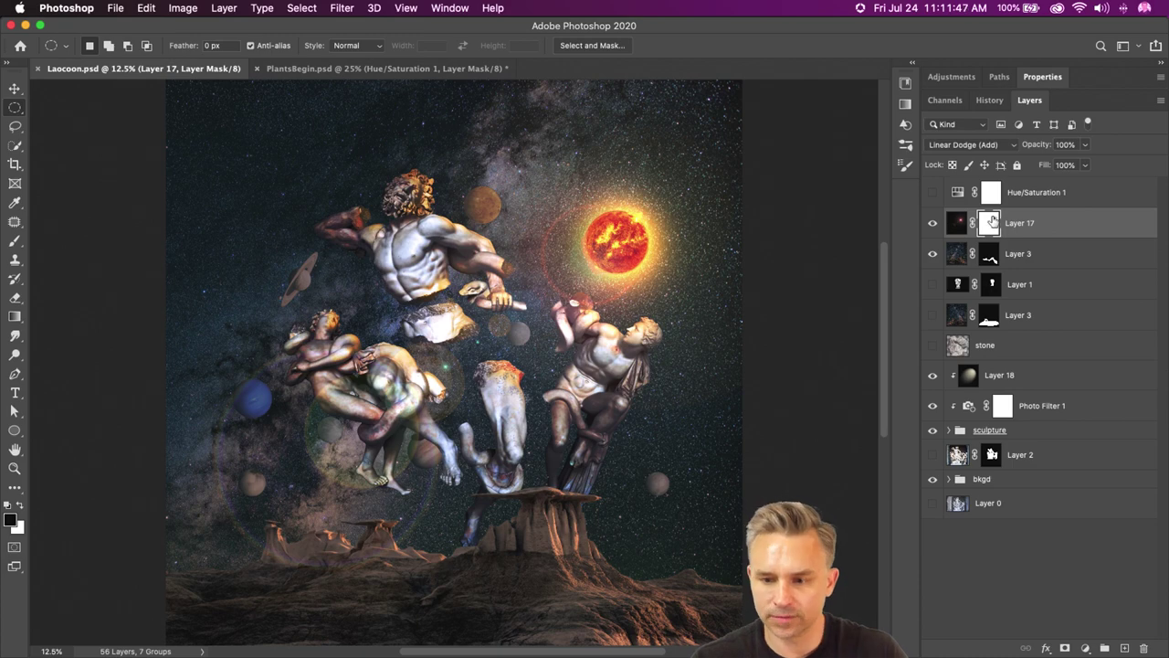
{"action": "left_click", "coordinate": [116, 7]}
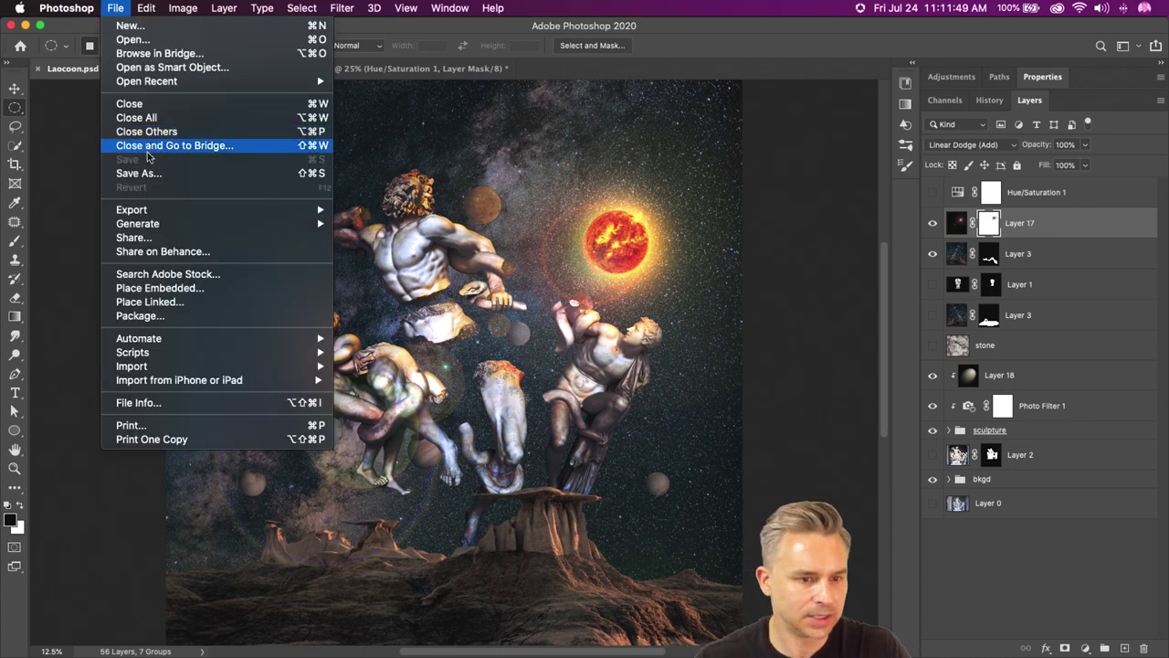
{"action": "left_click", "coordinate": [137, 174]}
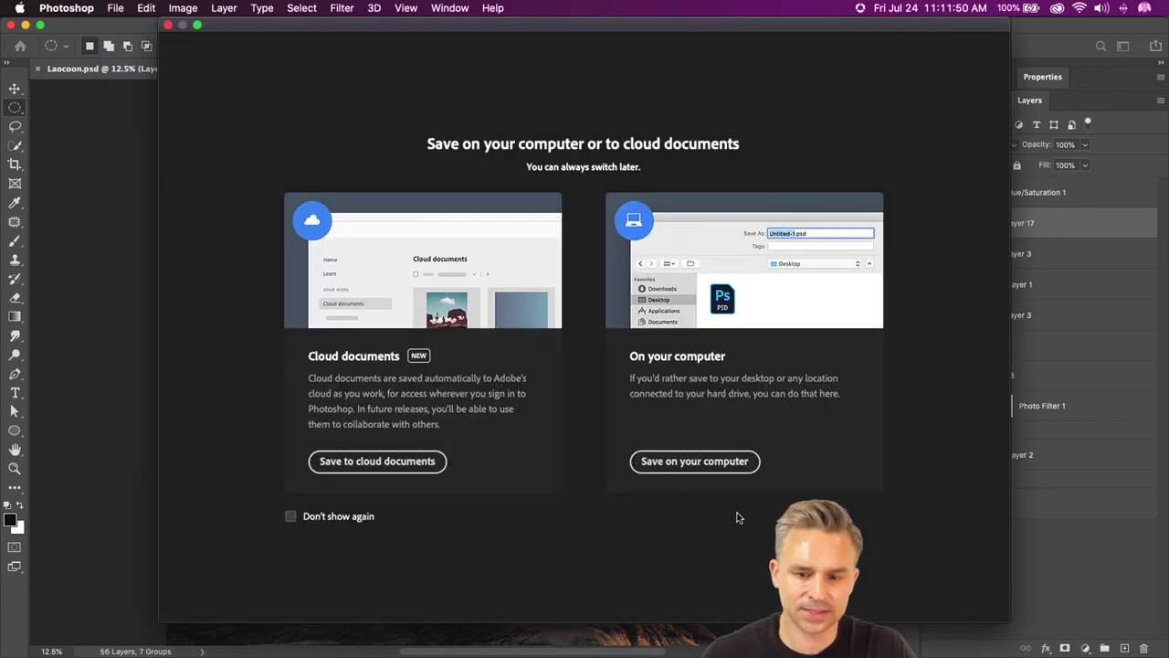
{"action": "left_click", "coordinate": [689, 469]}
{"action": "left_click", "coordinate": [553, 72]}
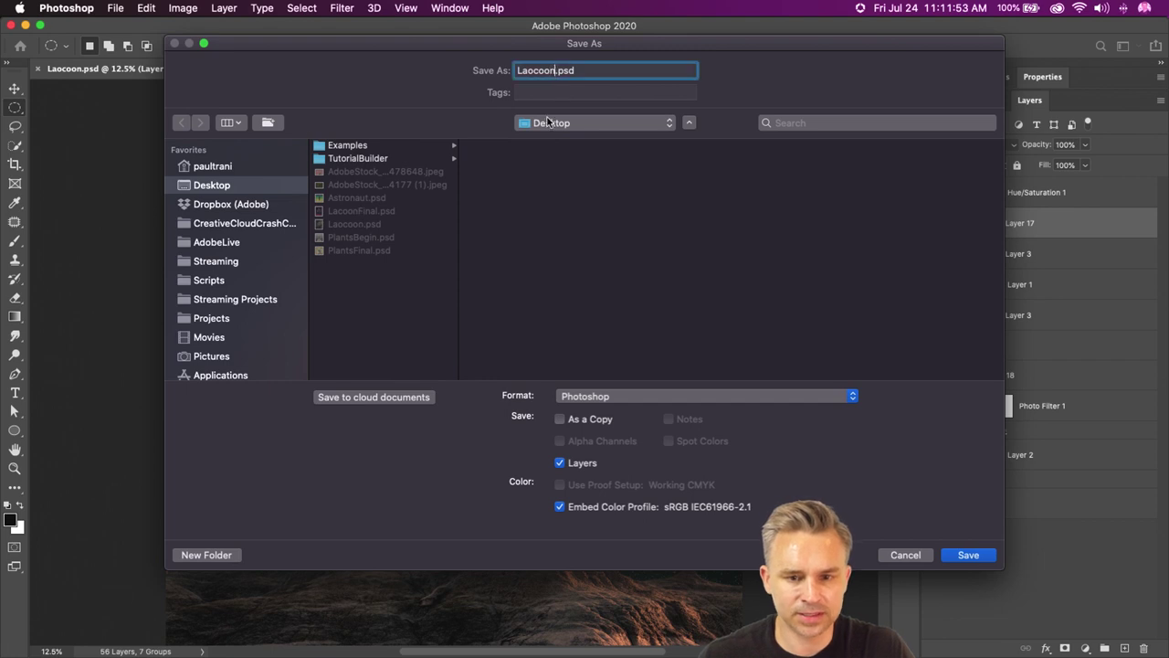
{"action": "type", "text": "2"}
{"action": "key", "text": "Return"}
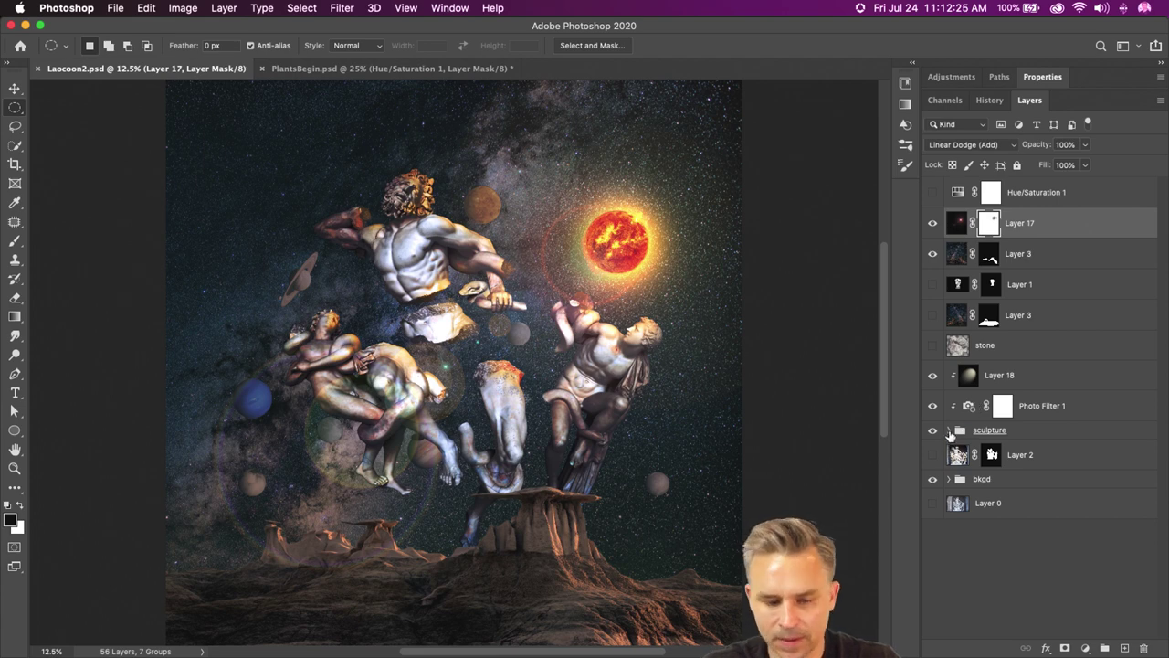
- Delete Curves 1, the planets group, both sun layers, Layer 14, Layer 13 and Layer 3 from the bkgd group
{"action": "left_click", "coordinate": [949, 479]}
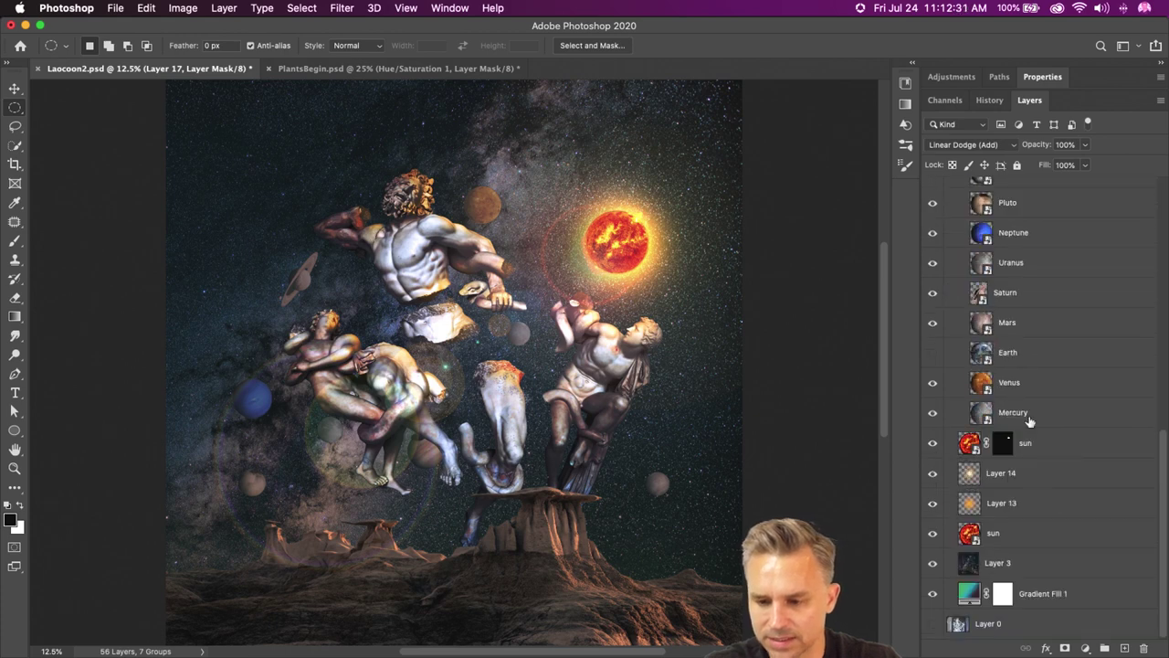
{"action": "scroll", "coordinate": [1025, 299], "scroll_direction": "up", "scroll_amount": 3}
{"action": "left_click", "coordinate": [961, 339]}
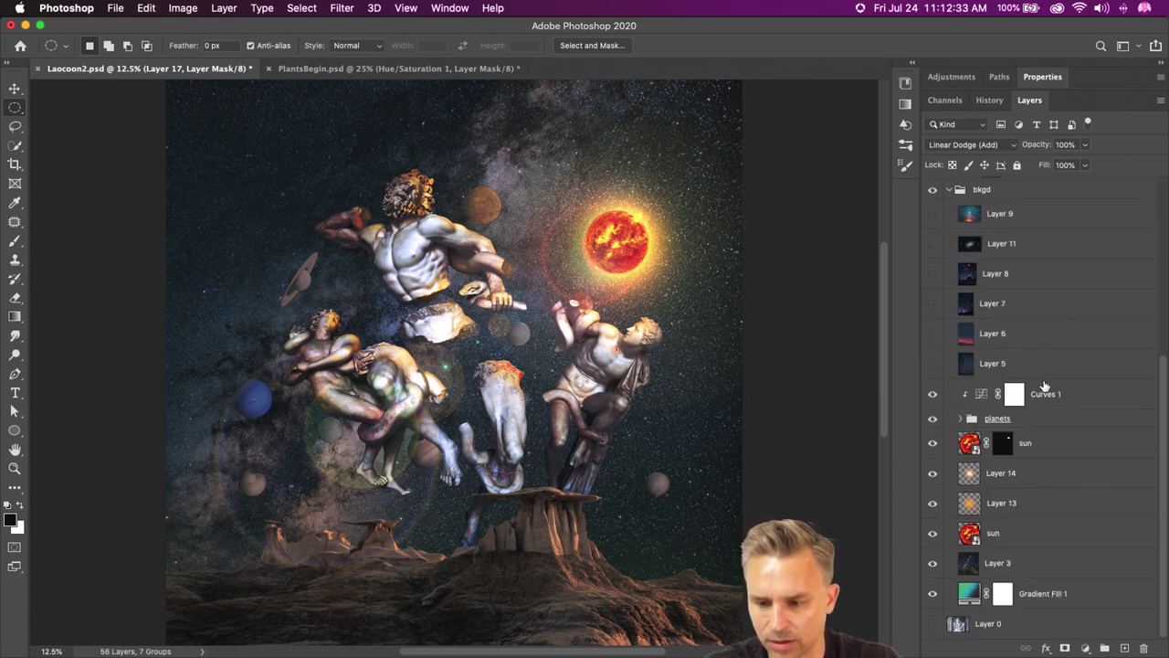
{"action": "left_click", "coordinate": [1055, 444]}
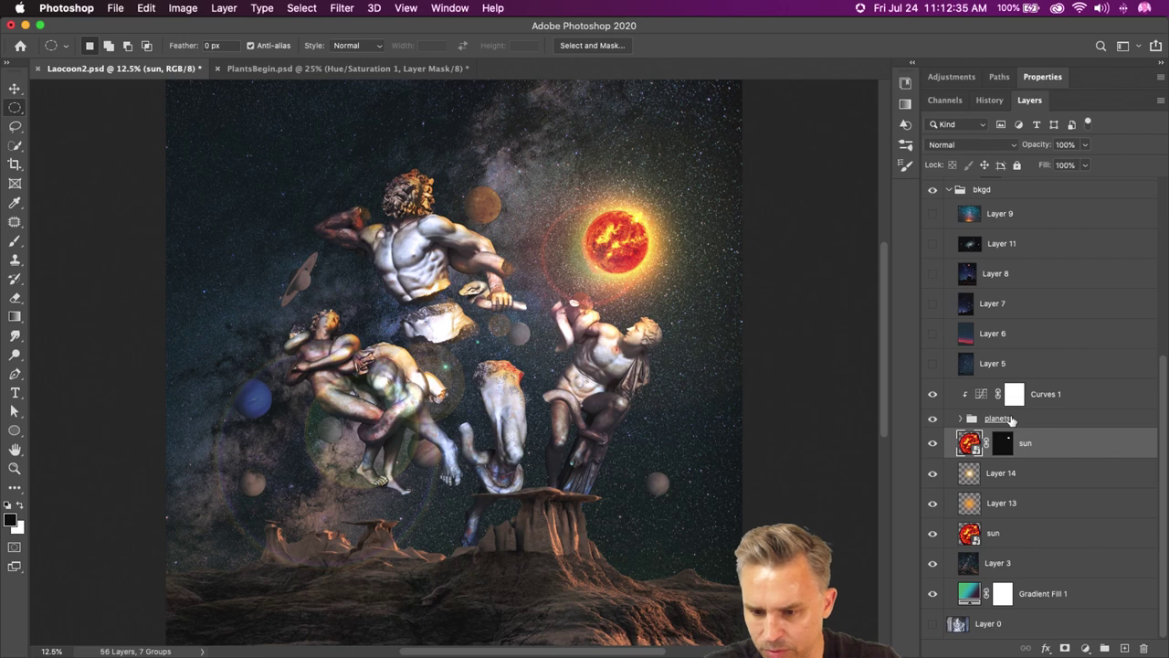
{"action": "left_click", "coordinate": [1055, 403]}
{"action": "left_click", "coordinate": [1040, 563], "text": "shift"}
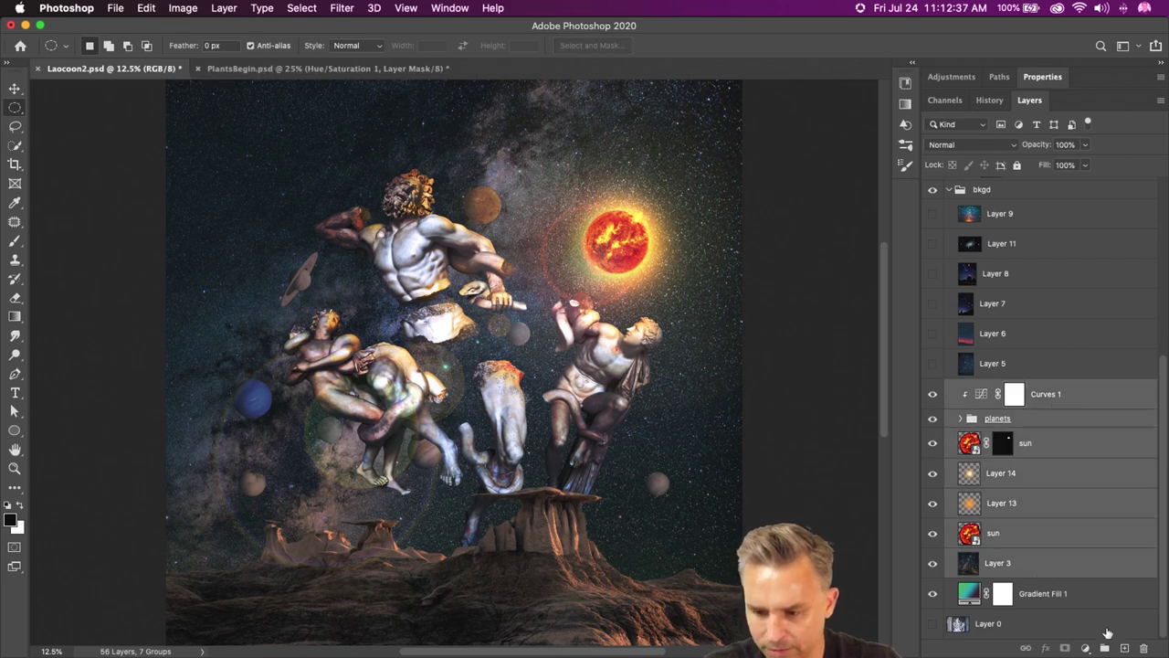
{"action": "left_click", "coordinate": [1143, 648]}
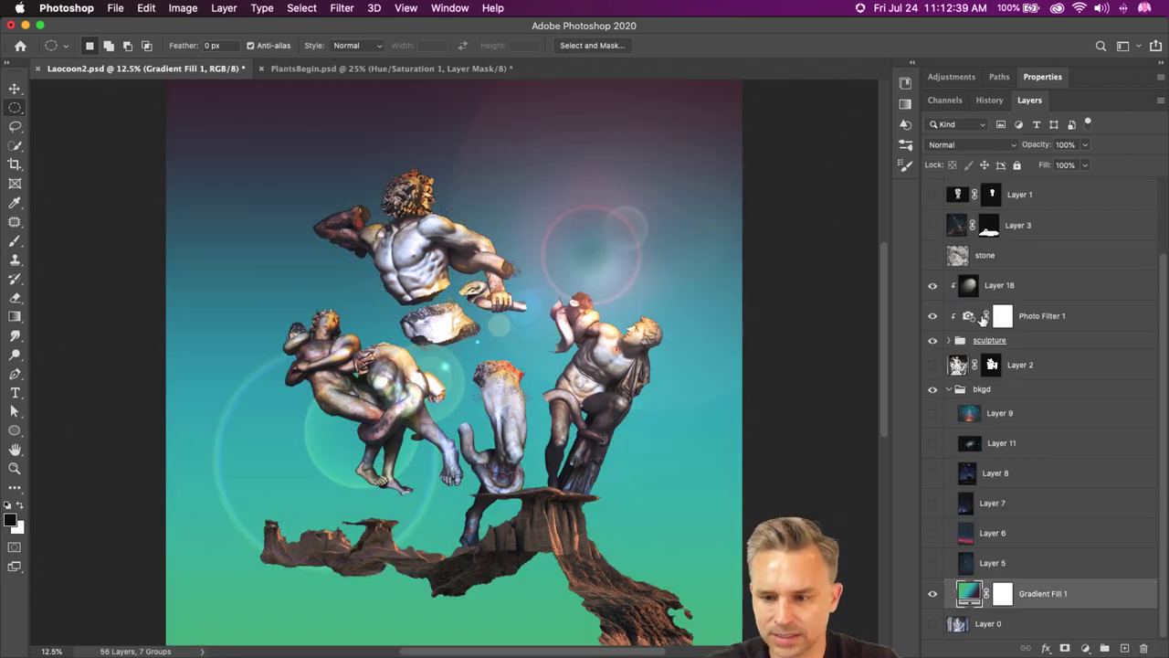
- Delete Photo Filter 1 with its layer mask and Layer 18 above the sculpture group
{"action": "left_click", "coordinate": [1024, 293]}
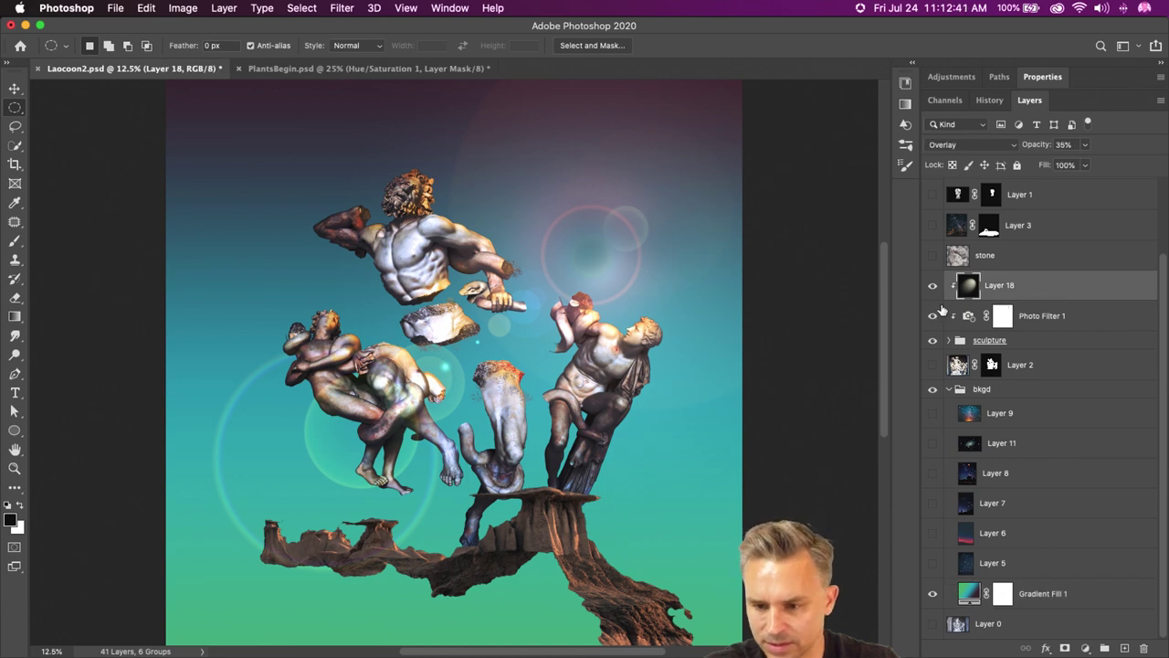
{"action": "left_click", "coordinate": [1044, 317], "text": "shift"}
{"action": "left_click", "coordinate": [1046, 317]}
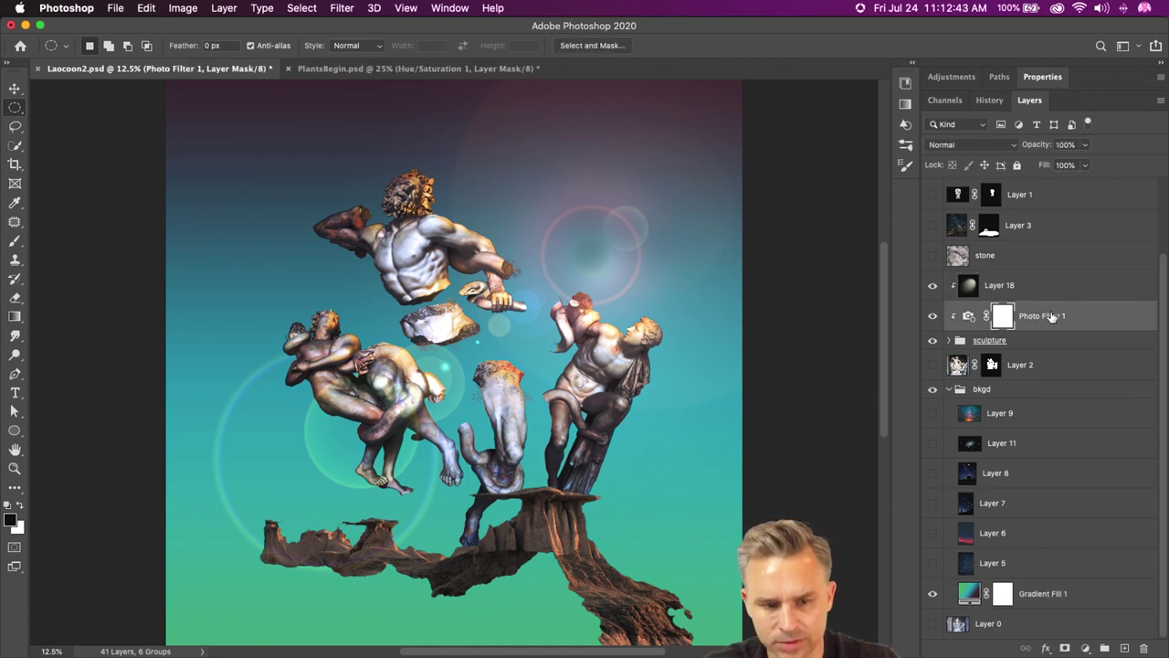
{"action": "left_click", "coordinate": [1143, 647]}
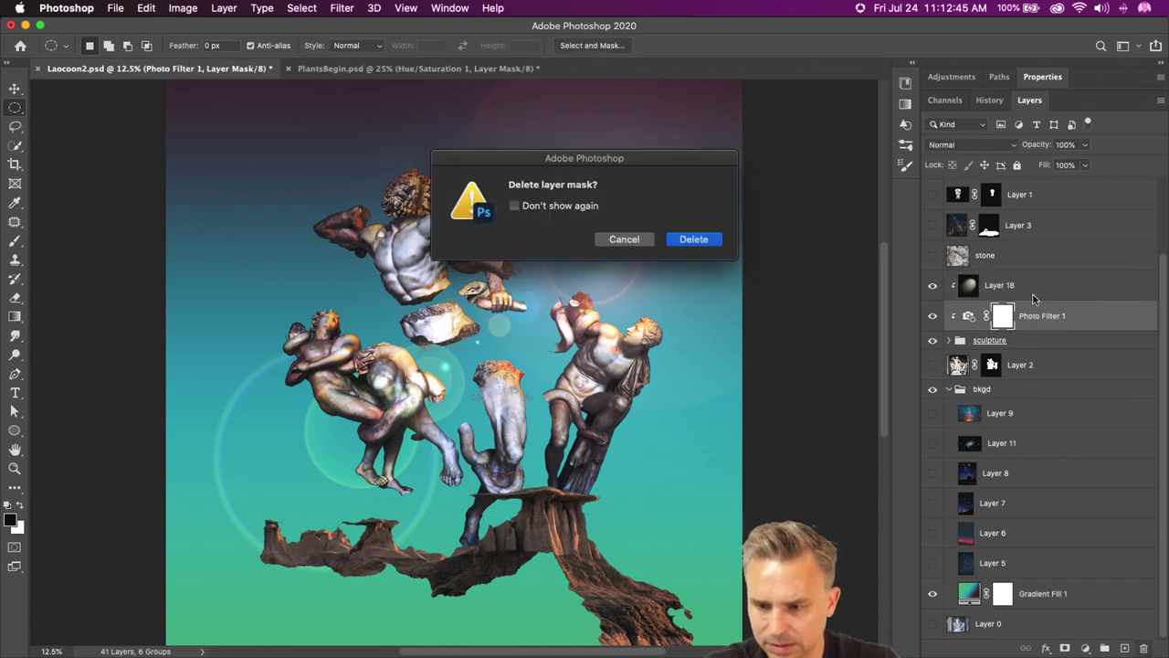
{"action": "left_click", "coordinate": [692, 239]}
{"action": "left_click", "coordinate": [1065, 293], "text": "shift"}
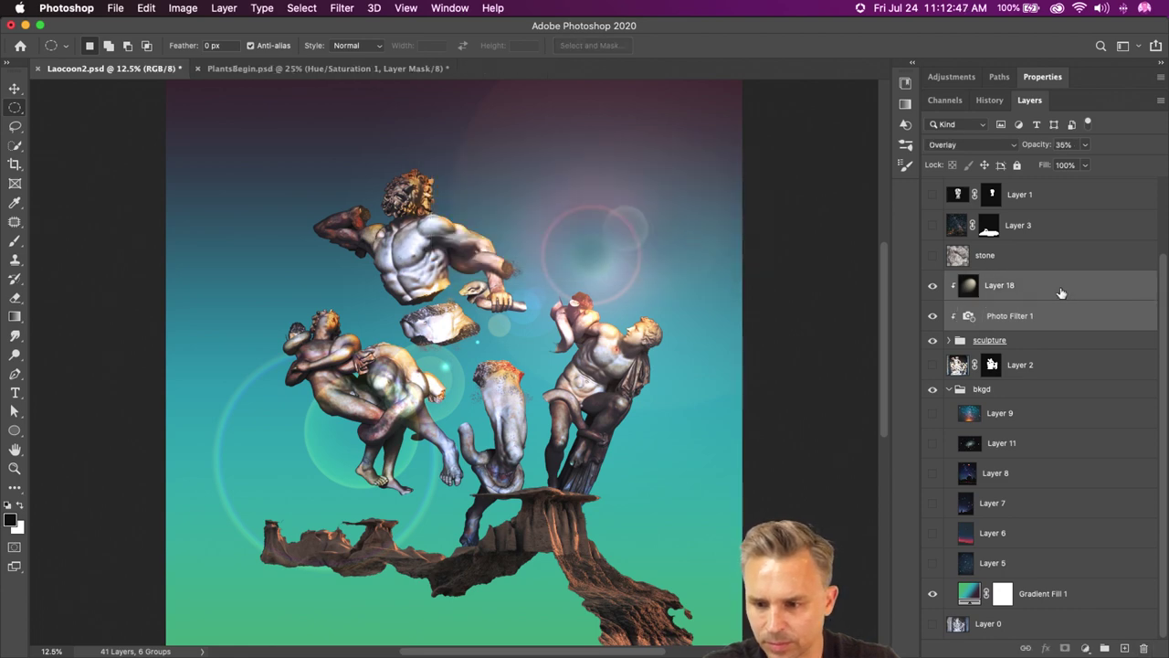
{"action": "left_click", "coordinate": [1143, 647]}
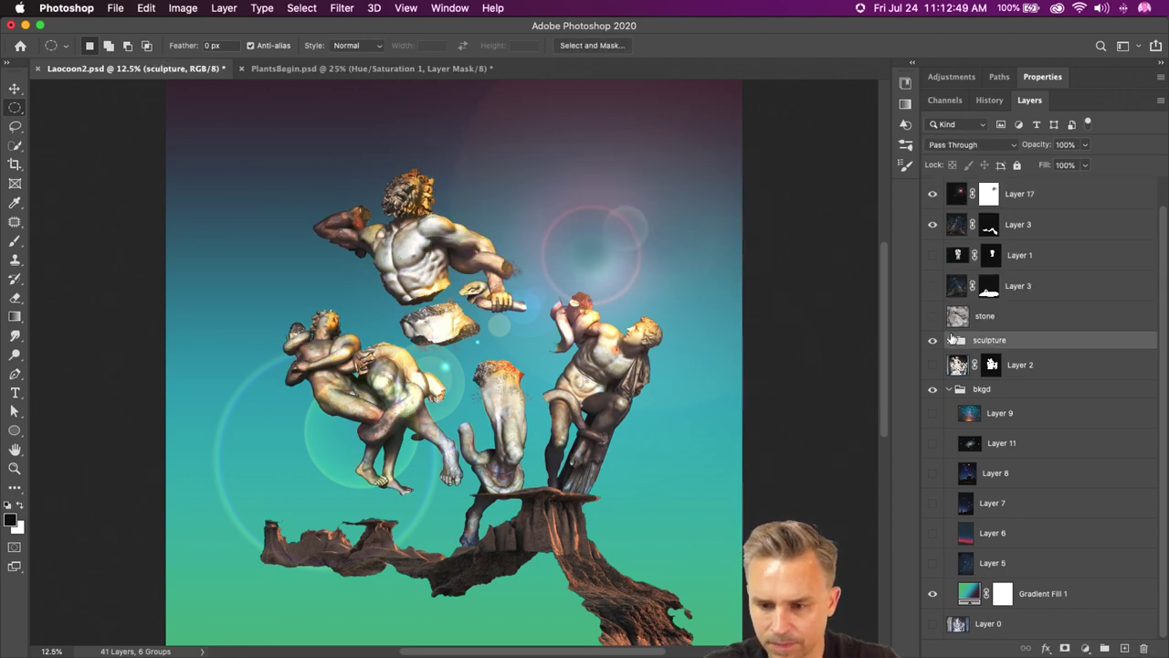
- Delete the three Layer 15 overlays in the sculpture group and the Curves adjustments clipped to guy and right kid
{"action": "left_click", "coordinate": [949, 341]}
{"action": "left_click", "coordinate": [1017, 365]}
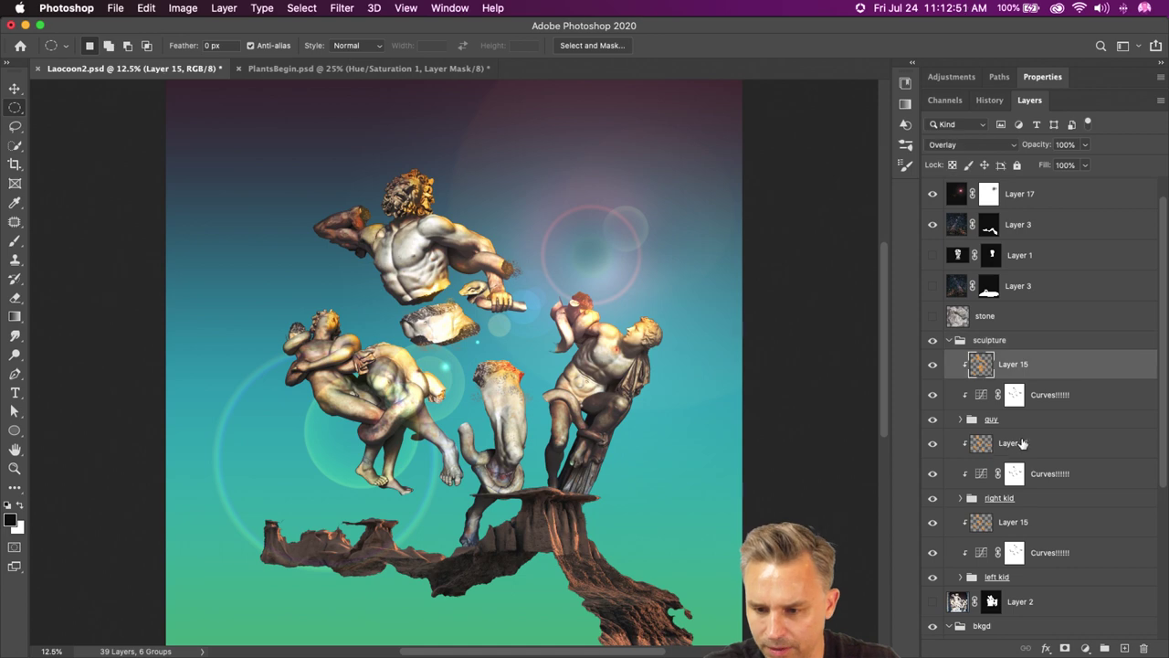
{"action": "left_click", "coordinate": [1021, 444], "text": "super"}
{"action": "left_click", "coordinate": [1060, 401], "text": "super"}
{"action": "left_click", "coordinate": [1061, 479], "text": "super"}
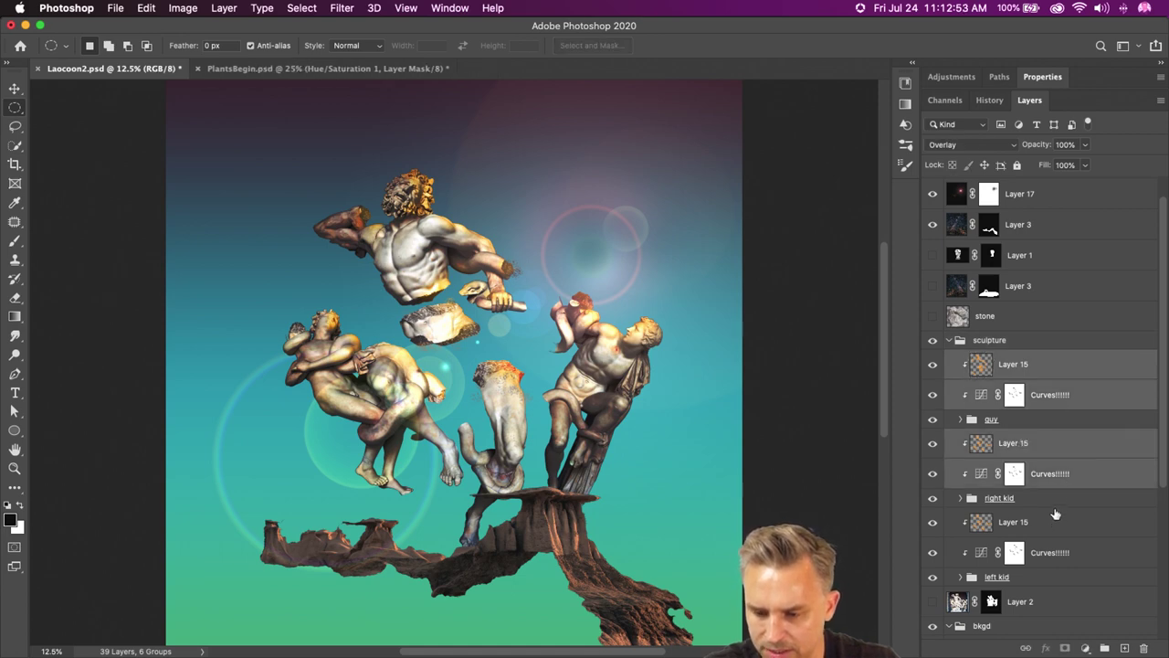
{"action": "left_click", "coordinate": [1060, 522], "text": "super"}
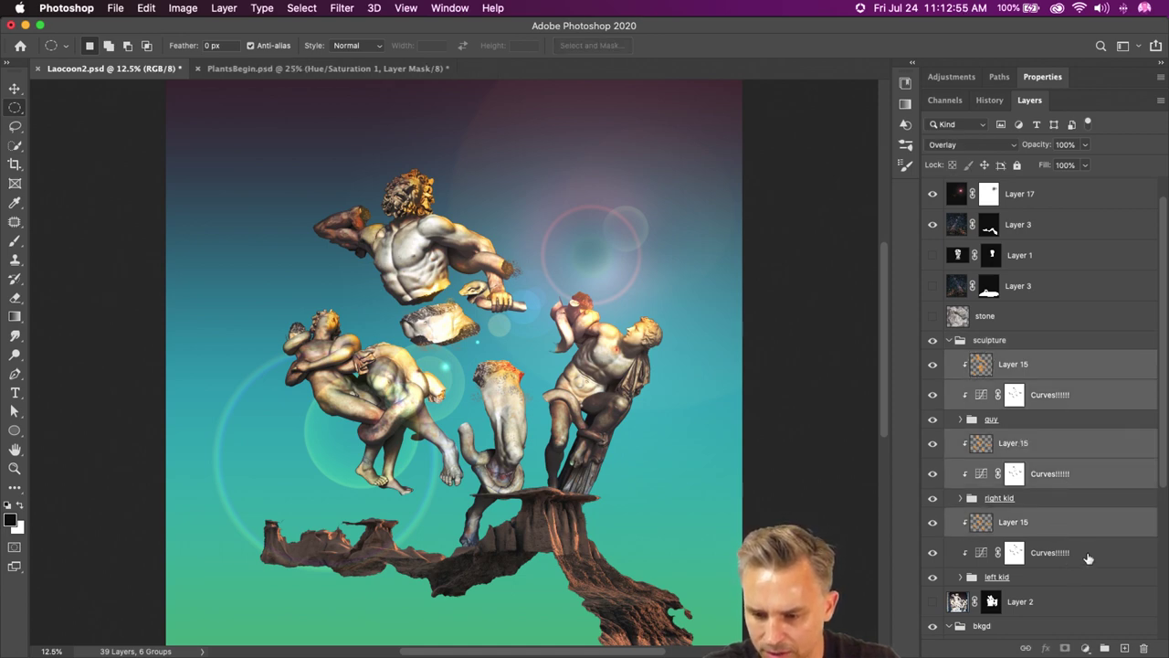
{"action": "left_click", "coordinate": [1143, 648]}
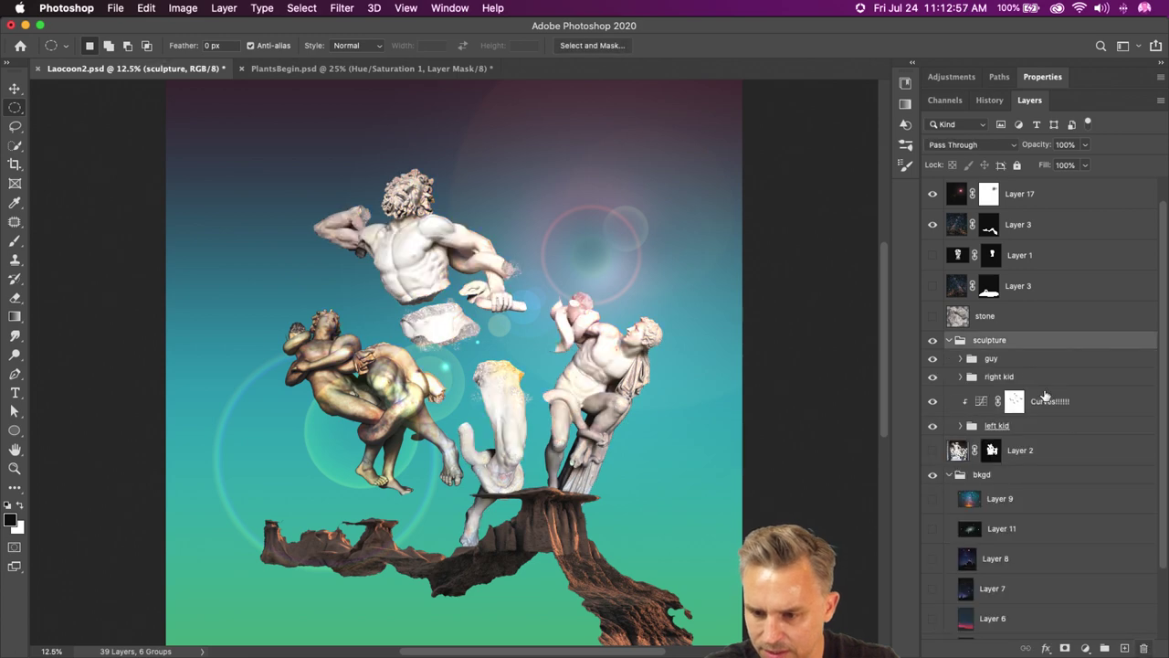
- Move the remaining Curves!!!!!! adjustment above the sculpture group, clip it to the group and hide it
{"action": "mouse_move", "coordinate": [1114, 403]}
{"action": "left_mouse_down"}
{"action": "mouse_move", "coordinate": [1050, 315]}
{"action": "mouse_move", "coordinate": [1041, 355]}
{"action": "left_mouse_up"}
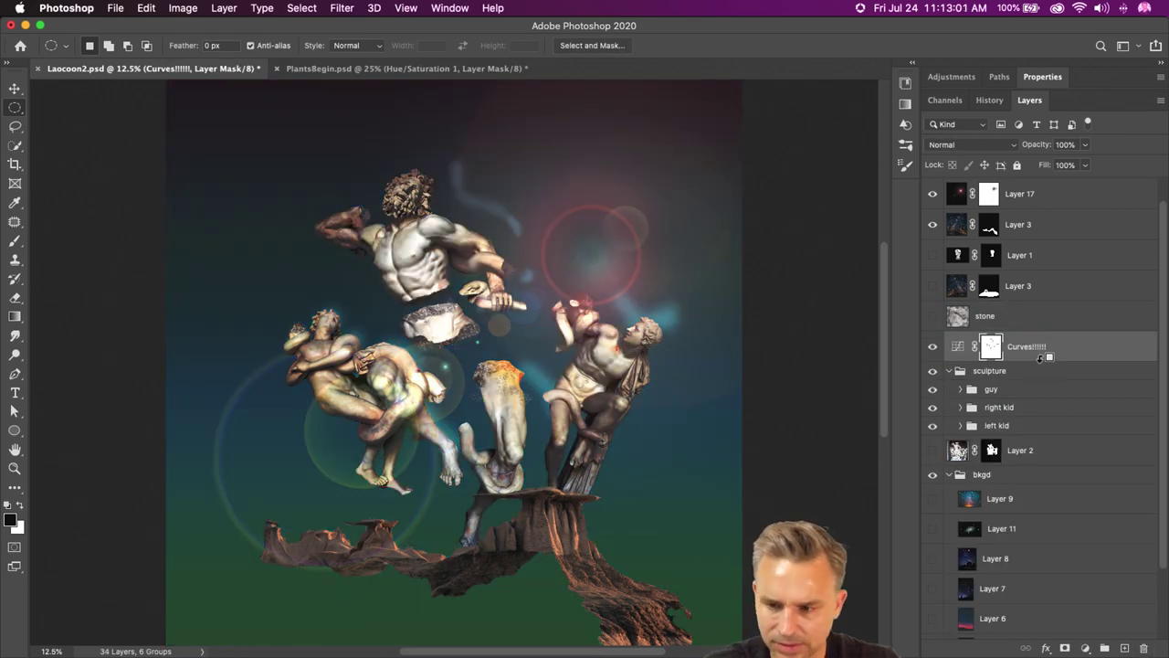
{"action": "left_click", "coordinate": [1046, 359], "text": "alt"}
{"action": "left_click", "coordinate": [932, 346]}
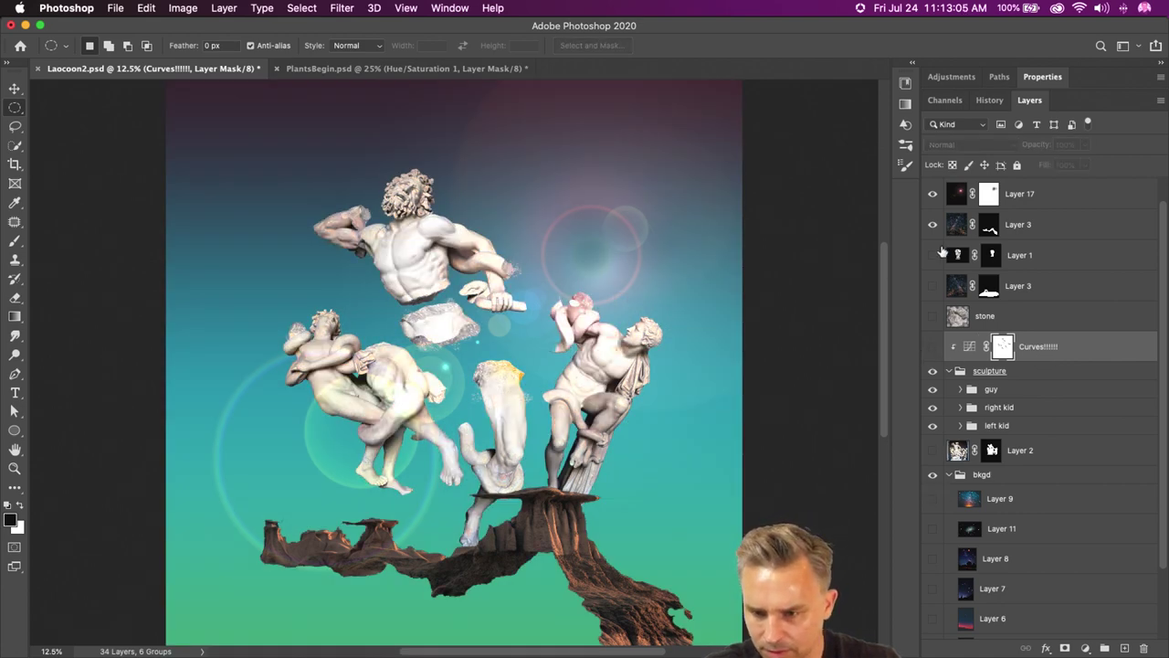
- Delete the lens flare Layer 17 and the visible Layer 3 beneath it
{"action": "left_click", "coordinate": [1044, 199]}
{"action": "left_click", "coordinate": [1038, 230], "text": "shift"}
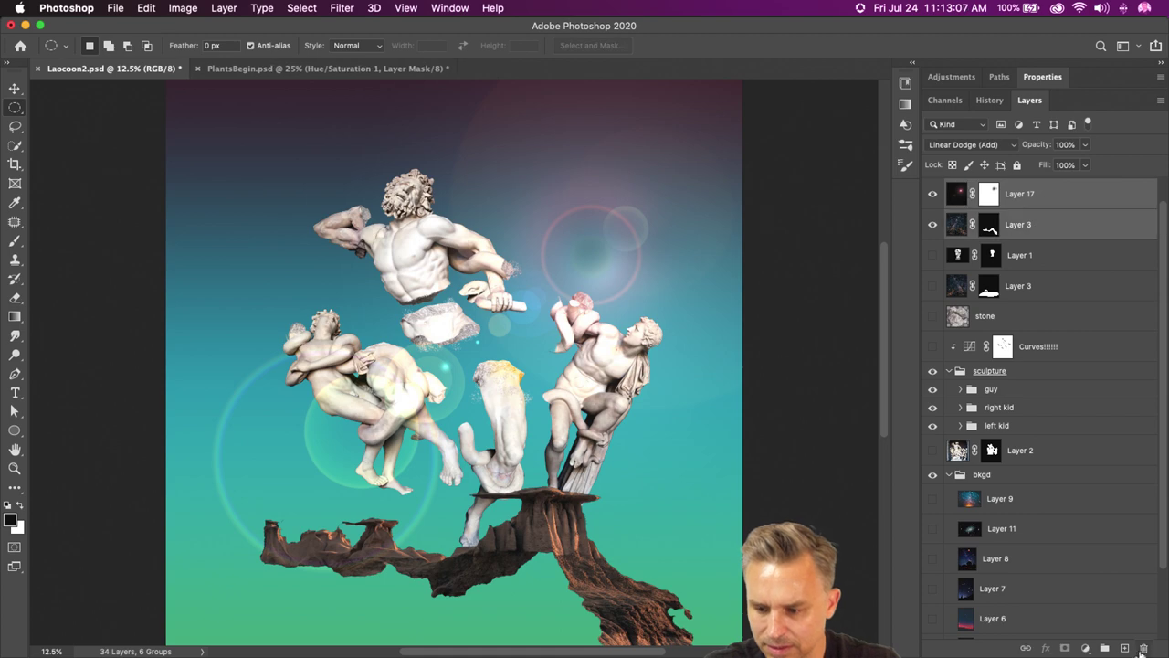
{"action": "left_click", "coordinate": [1144, 648]}
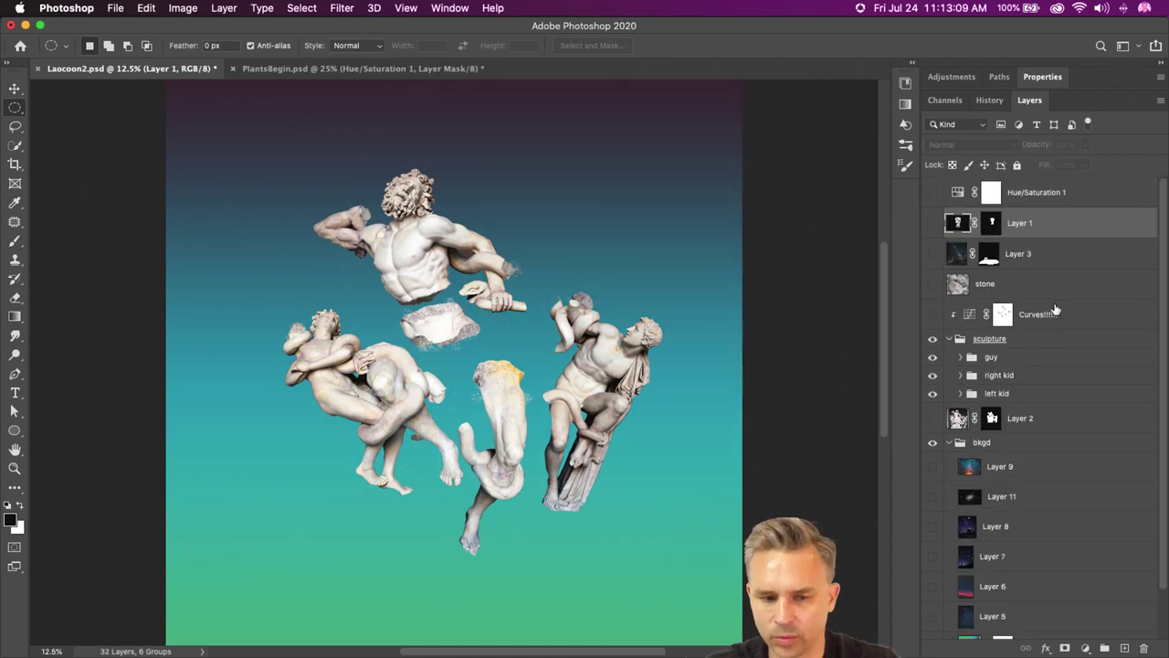
- Set the Gradient Fill 1 background's style to Radial
{"action": "scroll", "coordinate": [1038, 502], "scroll_direction": "down", "scroll_amount": 2}
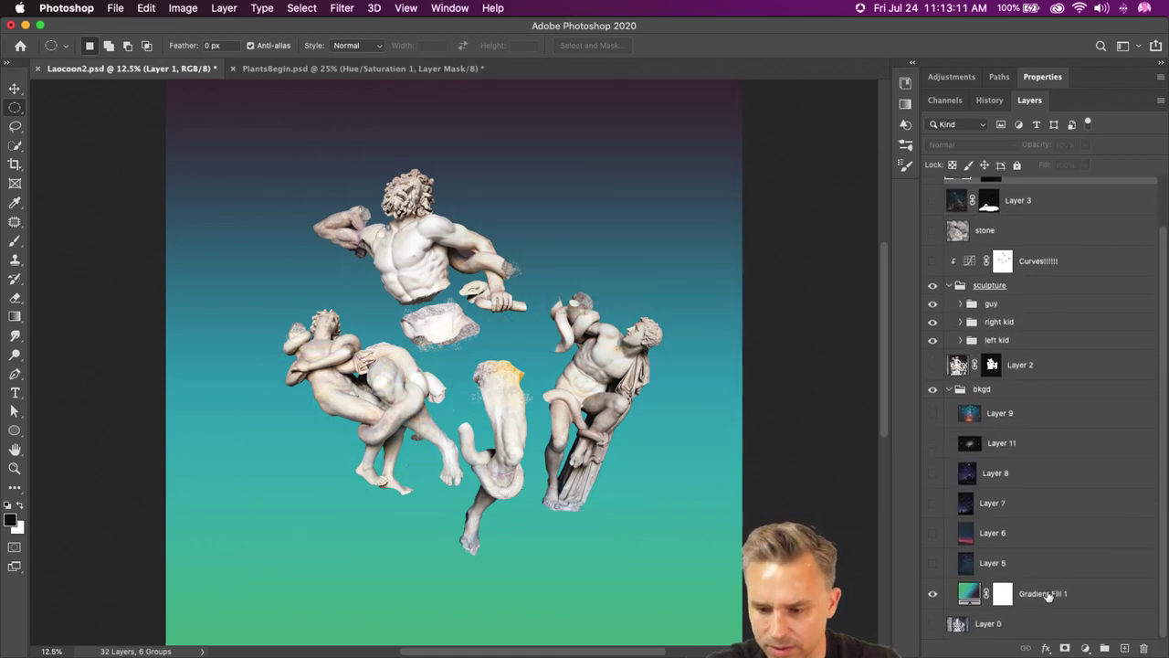
{"action": "left_click", "coordinate": [965, 593]}
{"action": "double_click", "coordinate": [968, 595]}
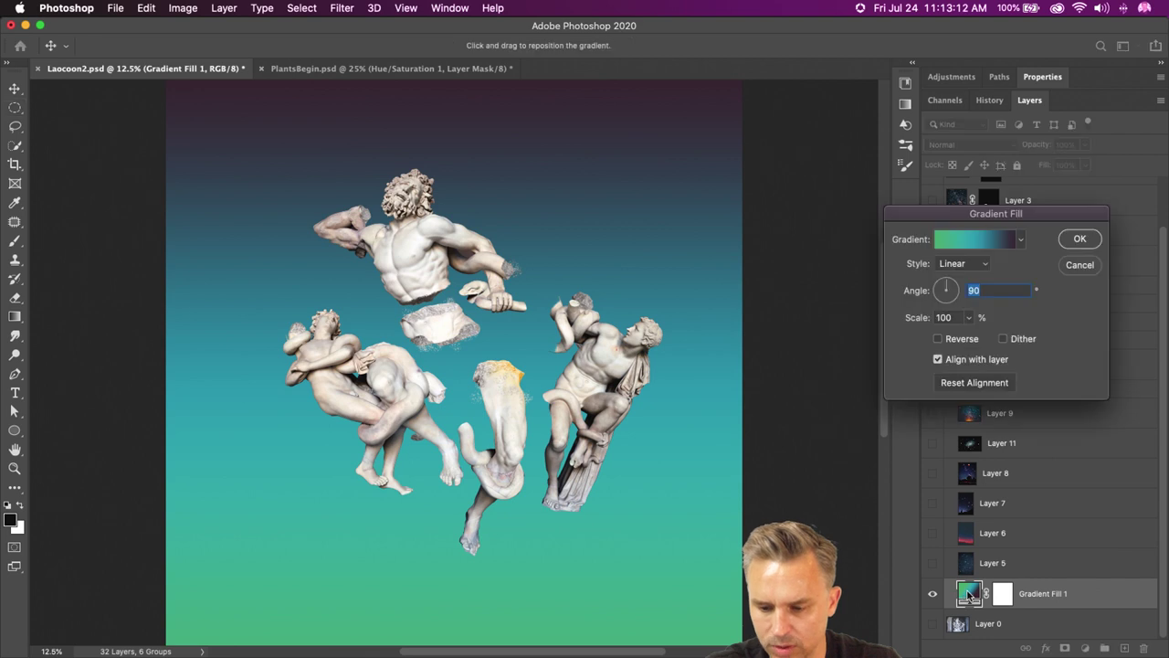
{"action": "left_click", "coordinate": [939, 265]}
{"action": "left_click", "coordinate": [955, 275]}
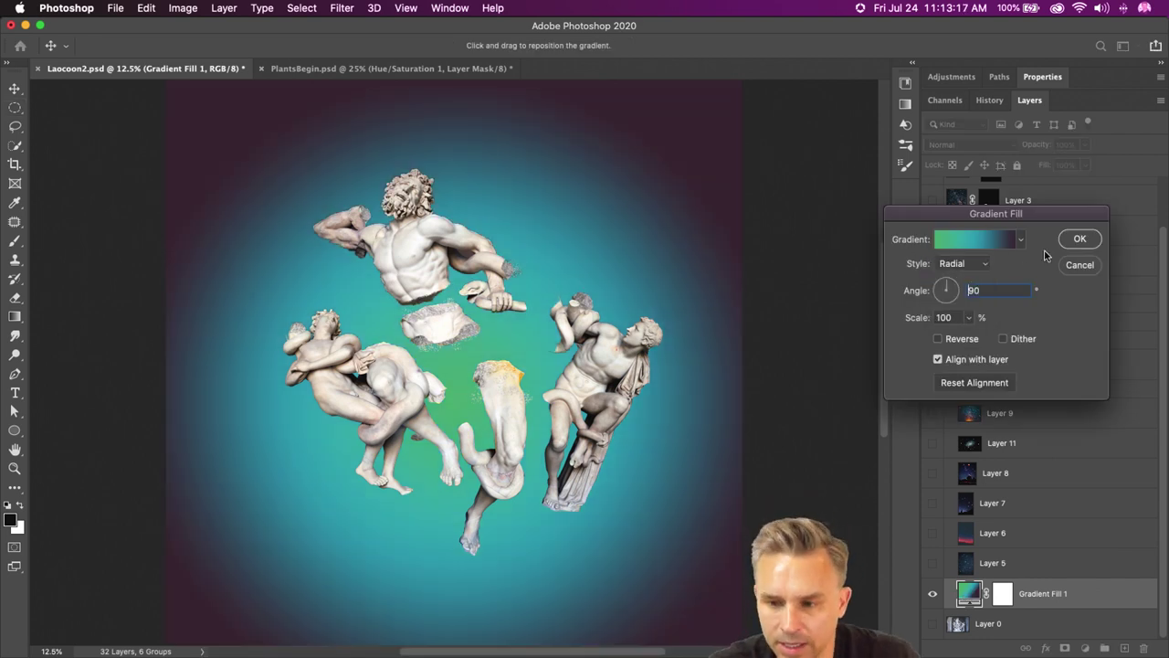
{"action": "left_click", "coordinate": [1078, 239]}
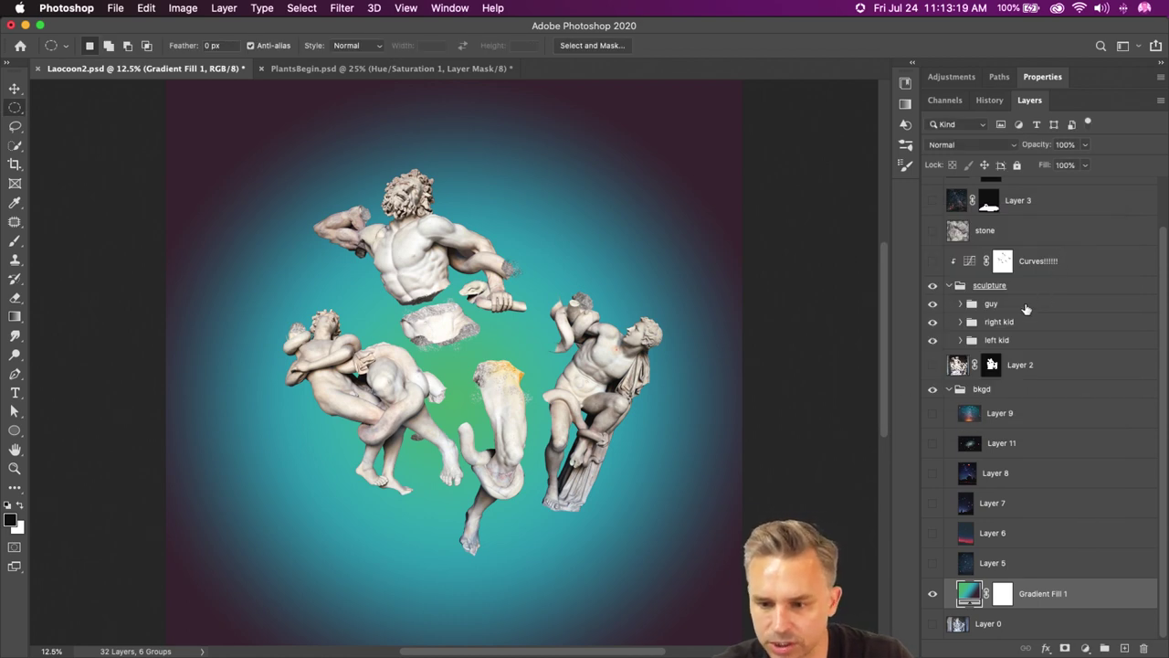
- Move the right kid group up and left so it overlaps the central leg fragment
{"action": "left_click", "coordinate": [1017, 321]}
{"action": "left_click_drag", "start_coordinate": [627, 395], "coordinate": [630, 402]}
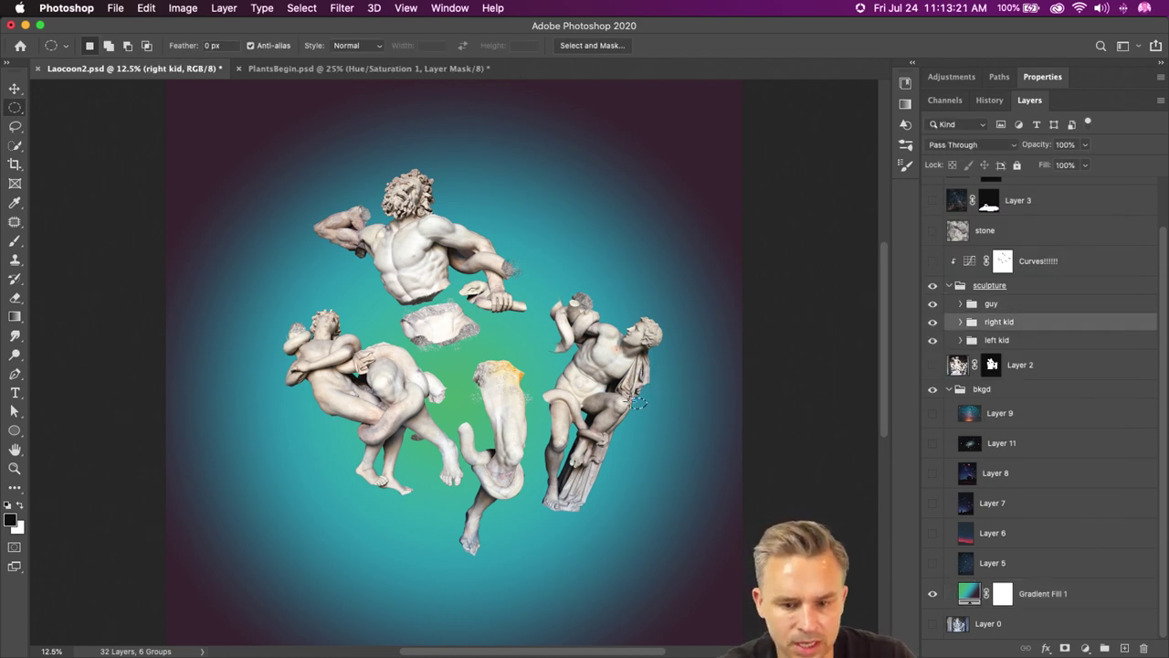
{"action": "key", "text": "v"}
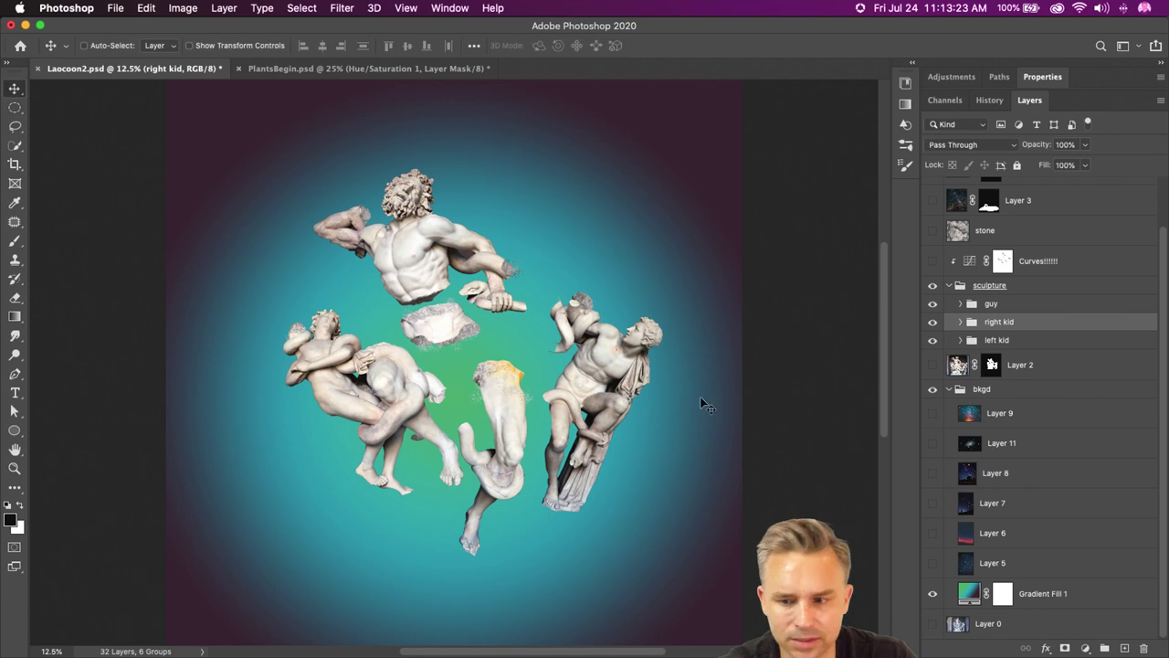
{"action": "left_click_drag", "start_coordinate": [601, 399], "coordinate": [573, 376]}
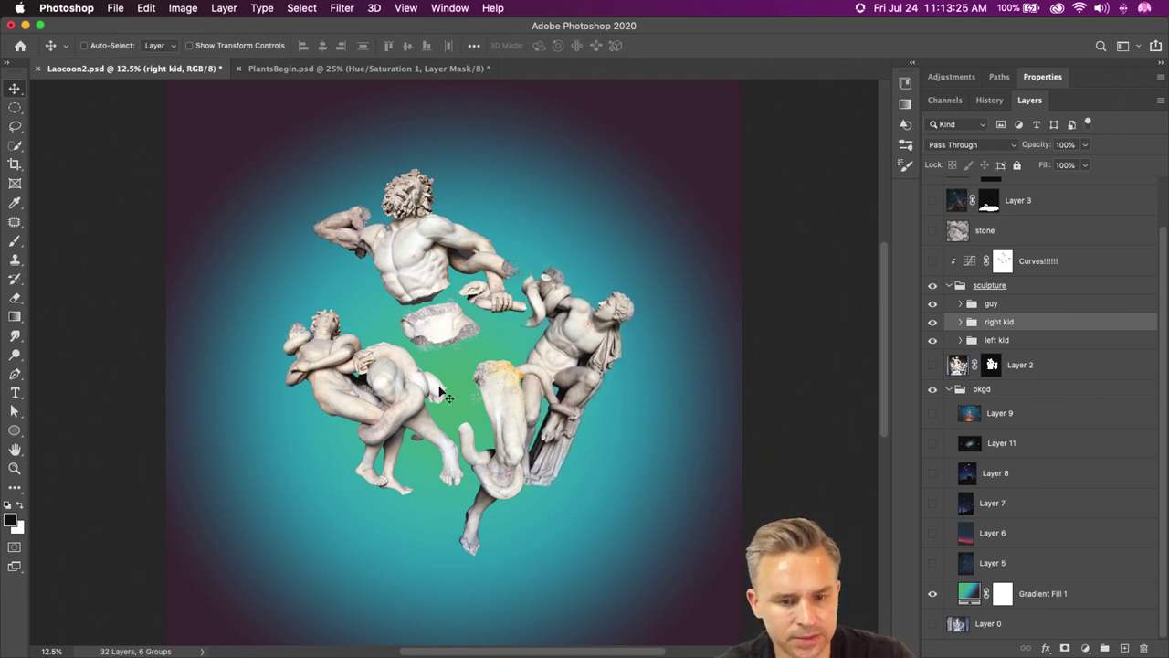
- Try shifting the left and right kid sculptures, and undo the moves together with the background's Radial style
{"action": "left_click_drag", "start_coordinate": [393, 402], "coordinate": [404, 398]}
{"action": "left_click_drag", "start_coordinate": [559, 347], "coordinate": [585, 338]}
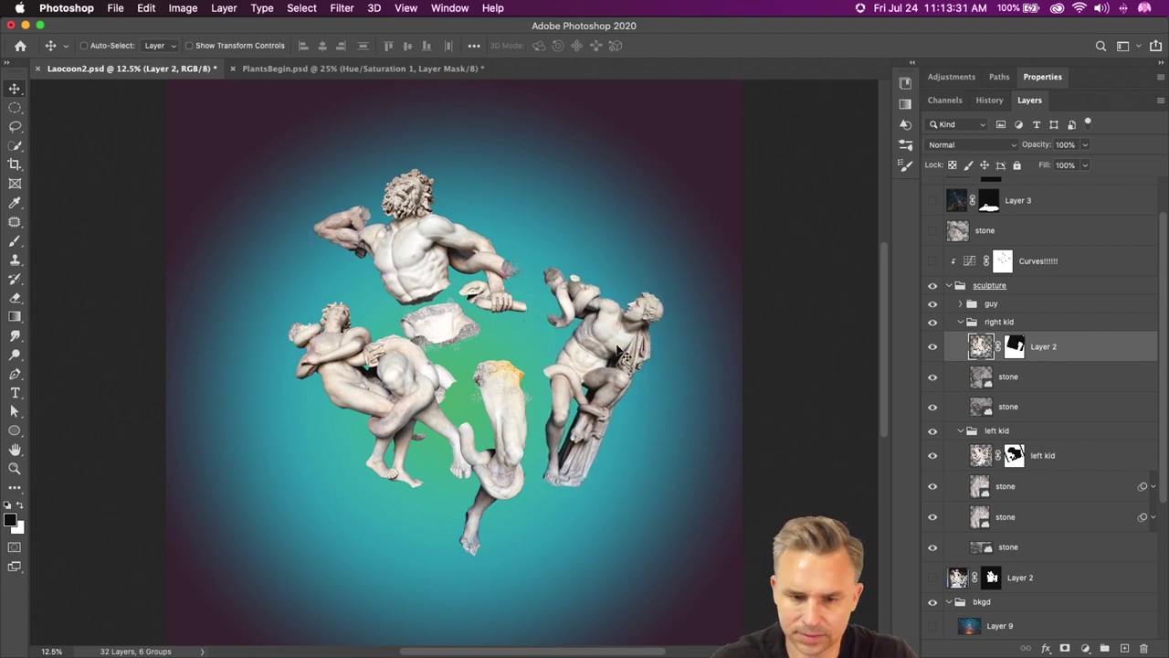
{"action": "key", "text": "super+z"}
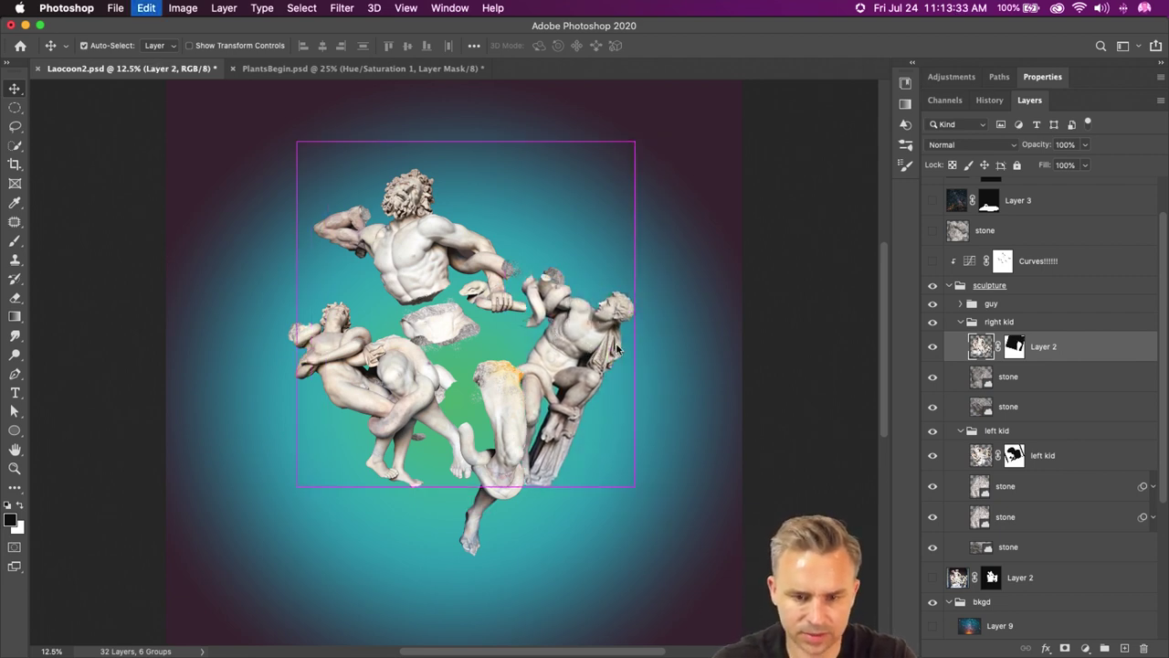
{"action": "key", "text": "super+z"}
{"action": "key", "text": "super+z"}
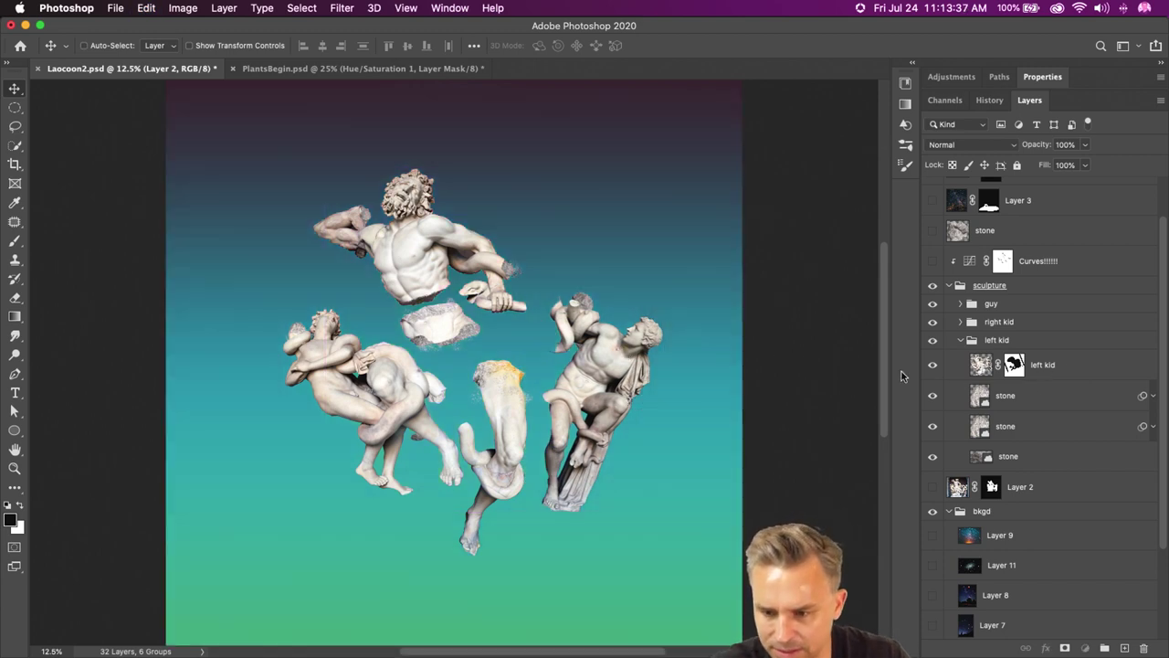
- Try moving only the left kid layer inside its group and undo the move
{"action": "left_click", "coordinate": [1061, 369]}
{"action": "left_click_drag", "start_coordinate": [570, 383], "coordinate": [595, 397]}
{"action": "key", "text": "super+z"}
- Try moving only Layer 2 inside the right kid group, comparing the result with undo and redo
{"action": "left_click", "coordinate": [964, 327]}
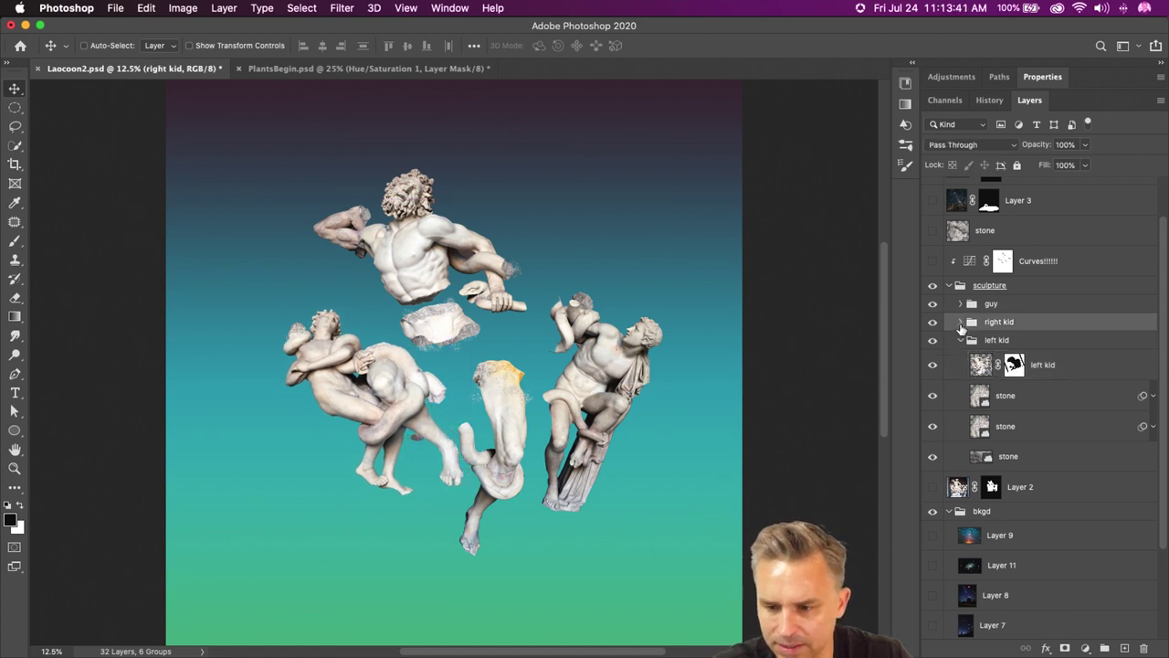
{"action": "left_click", "coordinate": [960, 322]}
{"action": "left_click", "coordinate": [1050, 348]}
{"action": "left_click_drag", "start_coordinate": [603, 366], "coordinate": [628, 363]}
{"action": "key", "text": "super+z"}
{"action": "key", "text": "super+shift+z"}
{"action": "key", "text": "super+z"}
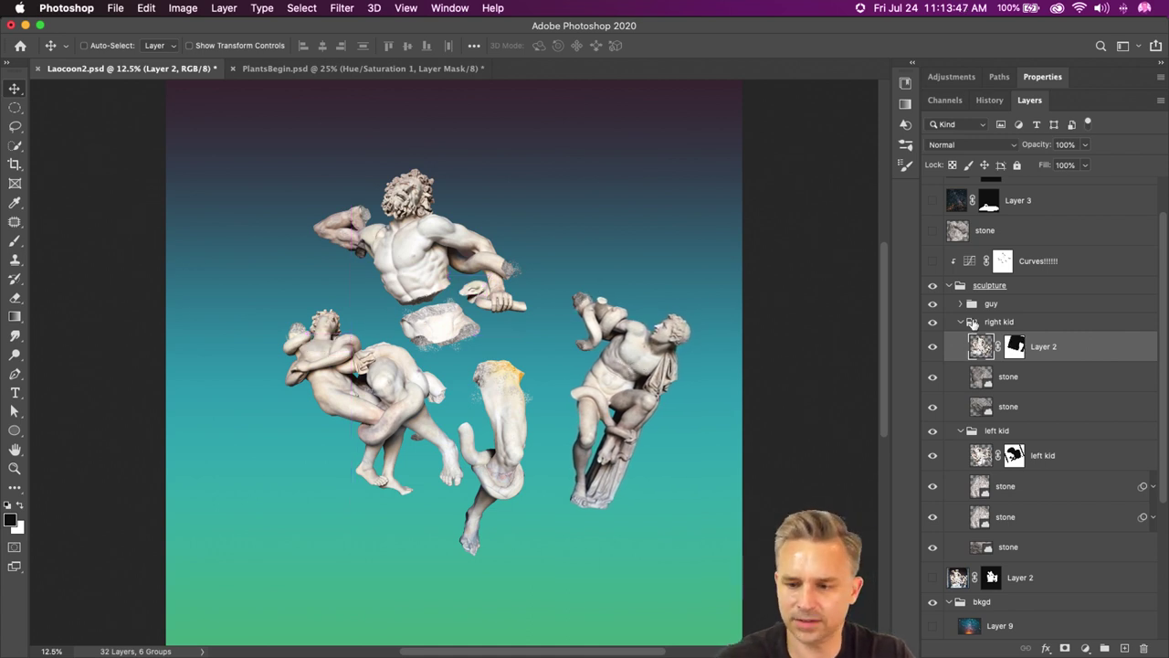
- Move the whole right kid group left so it overlaps the central leg fragment
{"action": "left_click", "coordinate": [960, 323]}
{"action": "left_click", "coordinate": [1013, 324]}
{"action": "left_click_drag", "start_coordinate": [594, 365], "coordinate": [457, 386]}
- Move the whole left kid group slightly up and right, toward the waist fragment, and collapse the group
{"action": "left_click", "coordinate": [345, 402], "text": "super"}
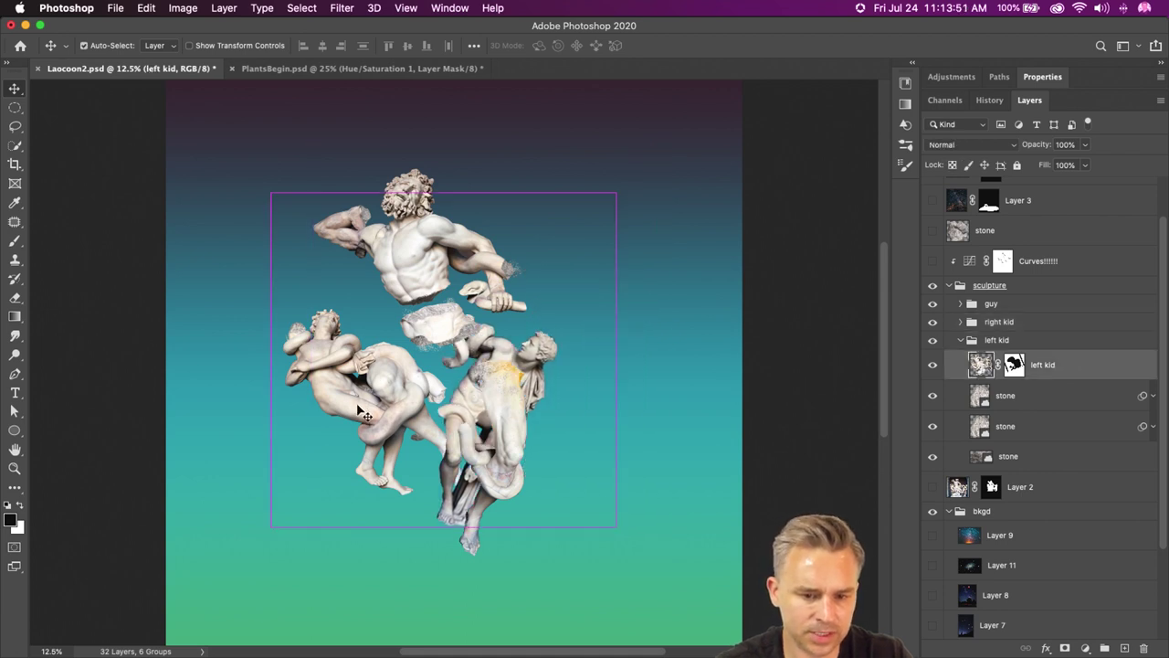
{"action": "left_click", "coordinate": [997, 340]}
{"action": "left_click_drag", "start_coordinate": [347, 389], "coordinate": [356, 365]}
{"action": "left_click", "coordinate": [960, 340]}
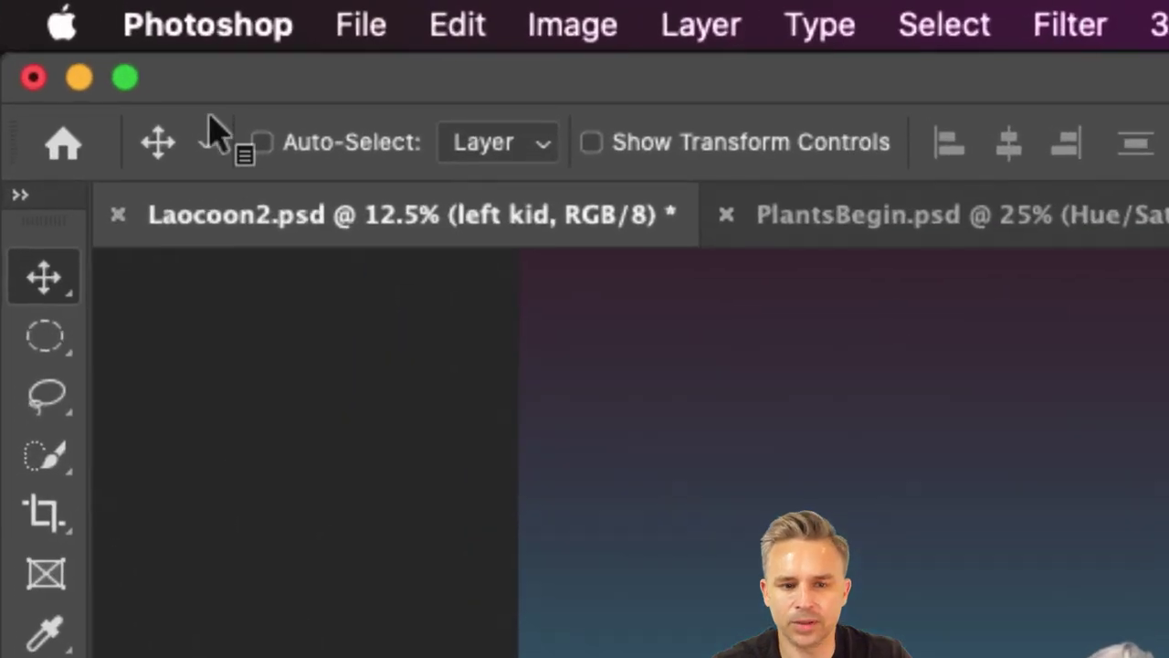
- Turn on Auto-Select for the Move tool with its target set to Group
{"action": "left_click", "coordinate": [260, 144]}
{"action": "left_click", "coordinate": [543, 144]}
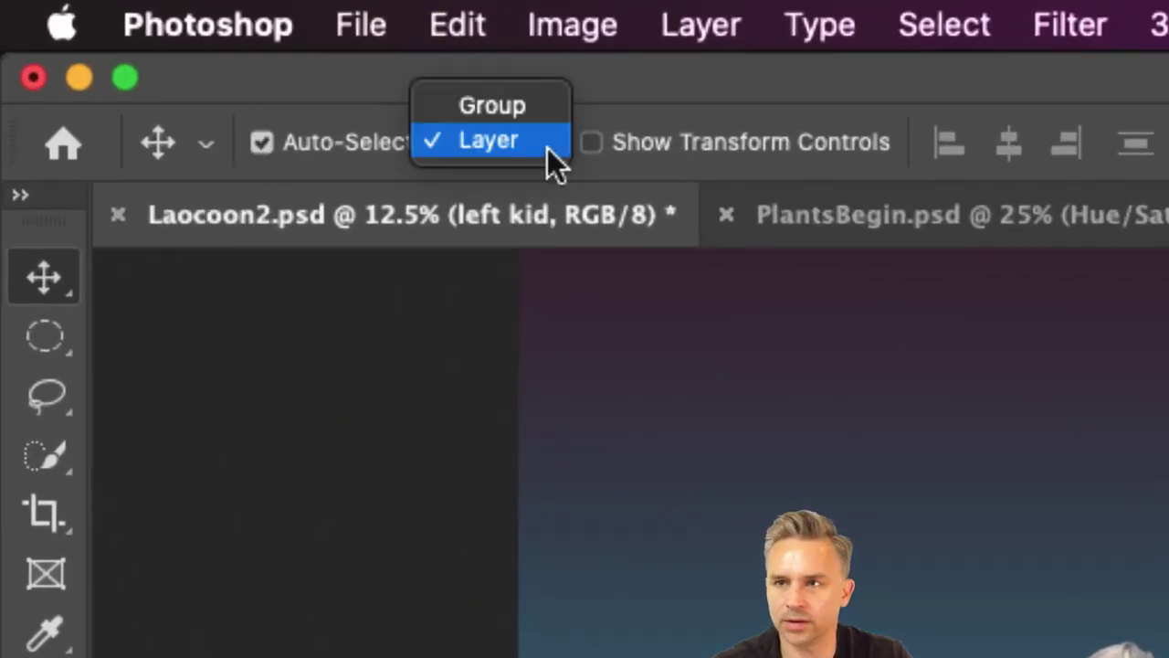
{"action": "left_click", "coordinate": [510, 107]}
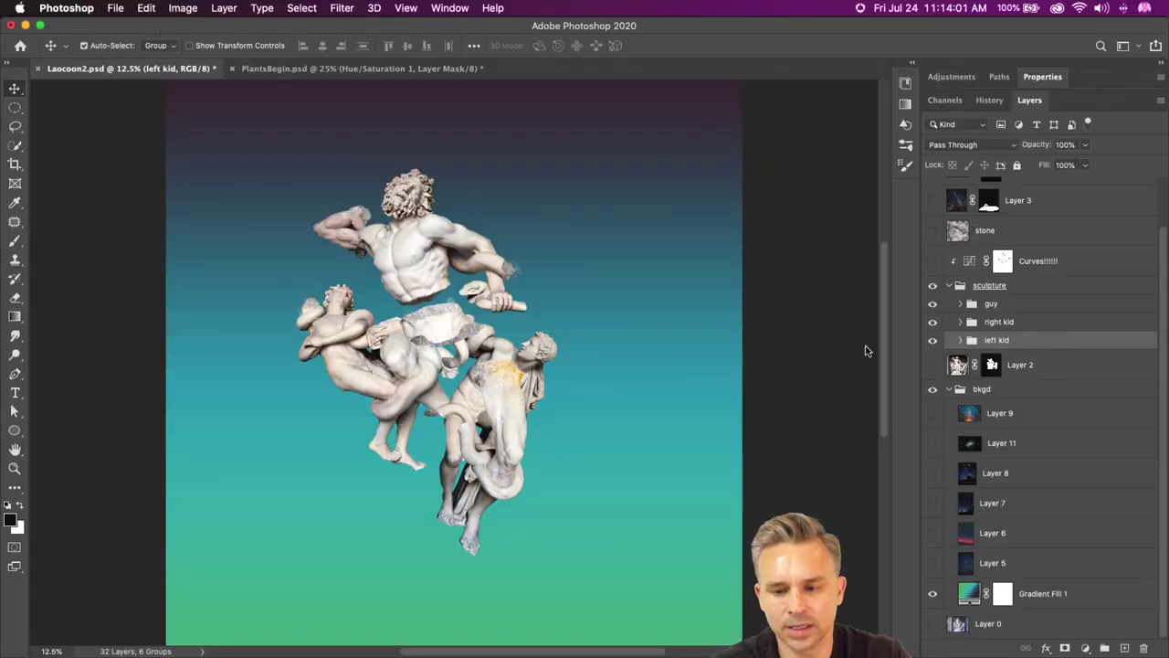
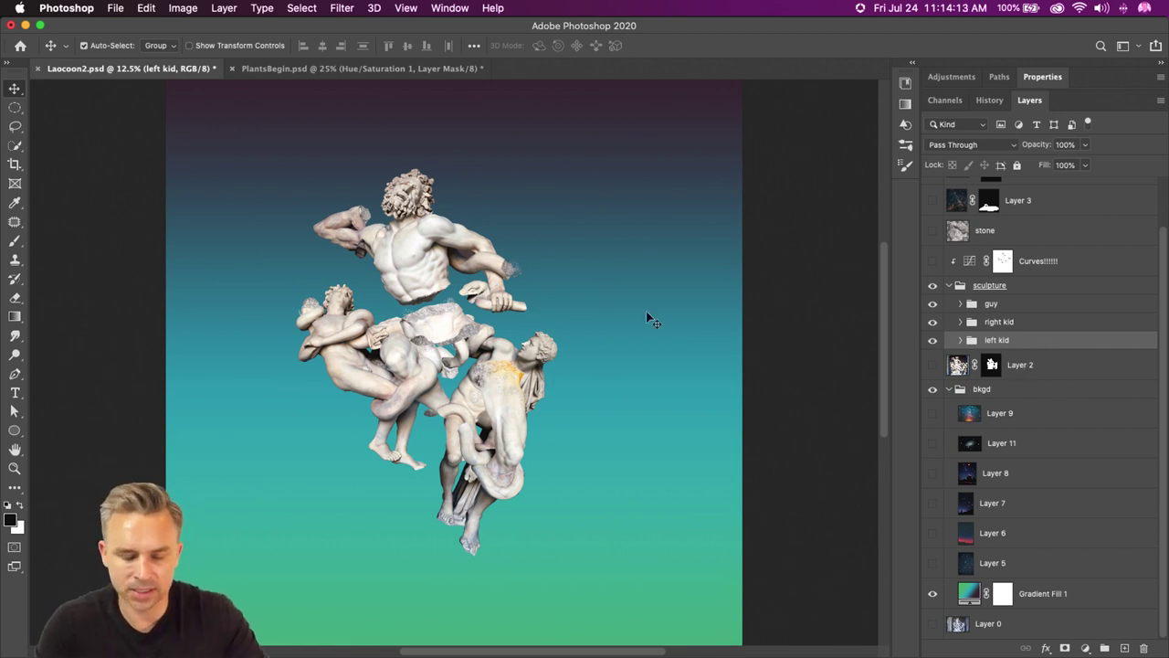
- Try group auto-selection on the sculptures, and restore Auto-Select to off with its target set to Layer
{"action": "left_click", "coordinate": [956, 324]}
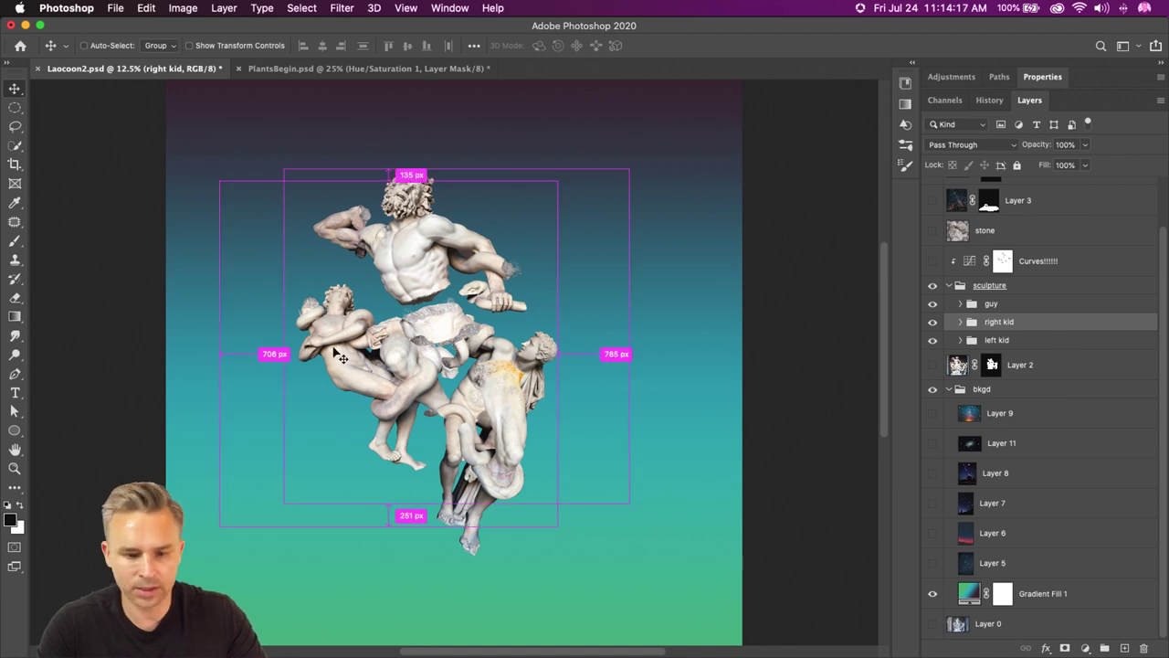
{"action": "left_click", "coordinate": [84, 45]}
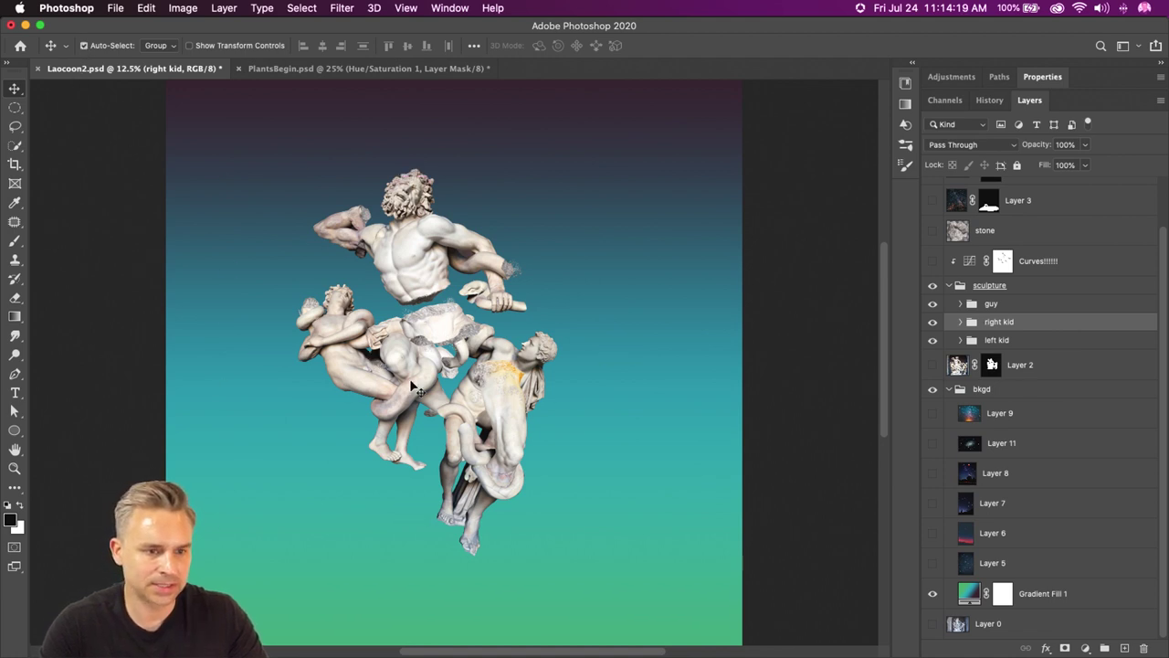
{"action": "left_click", "coordinate": [367, 370]}
{"action": "left_click", "coordinate": [1014, 327], "text": "super"}
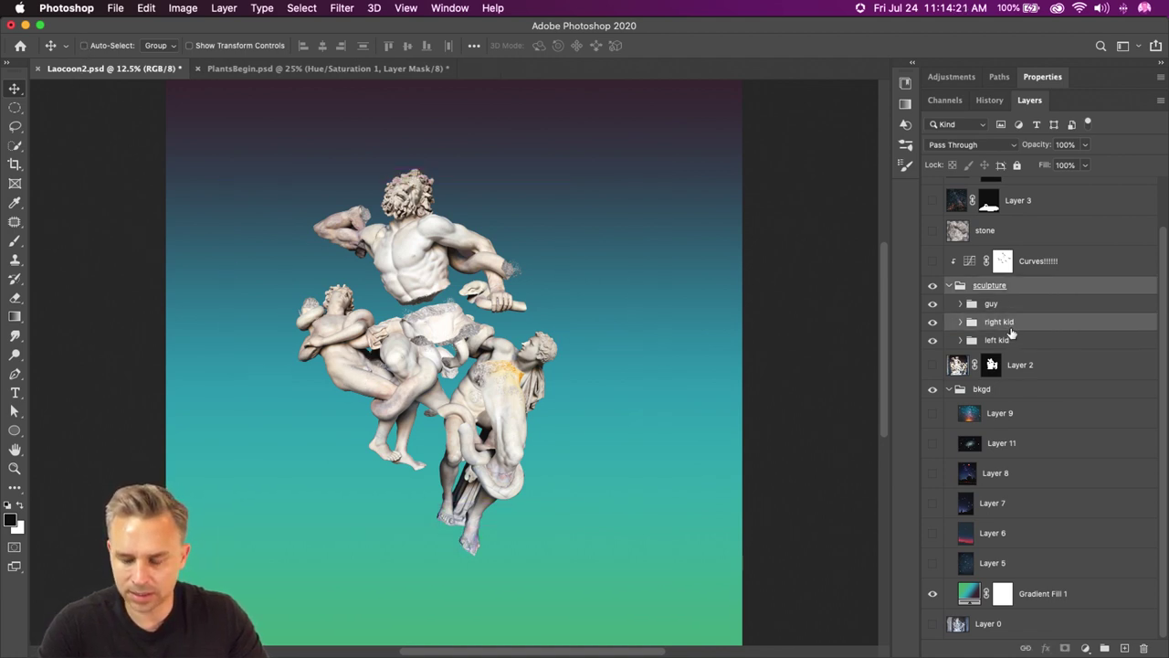
{"action": "left_click", "coordinate": [1005, 286]}
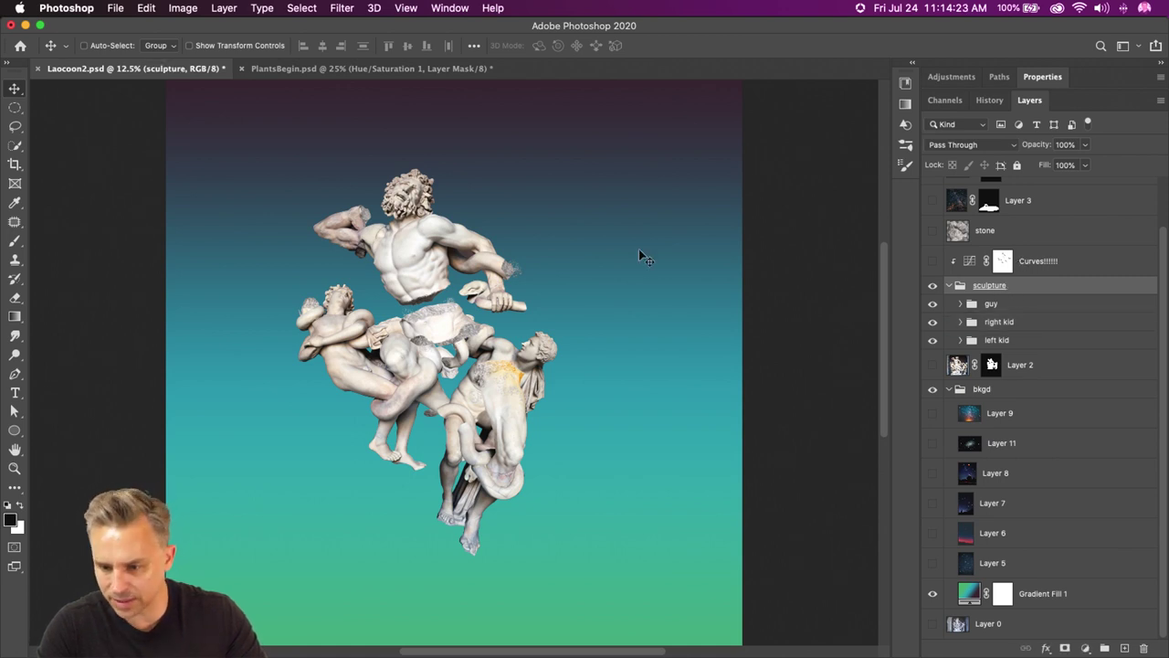
{"action": "left_click", "coordinate": [157, 57]}
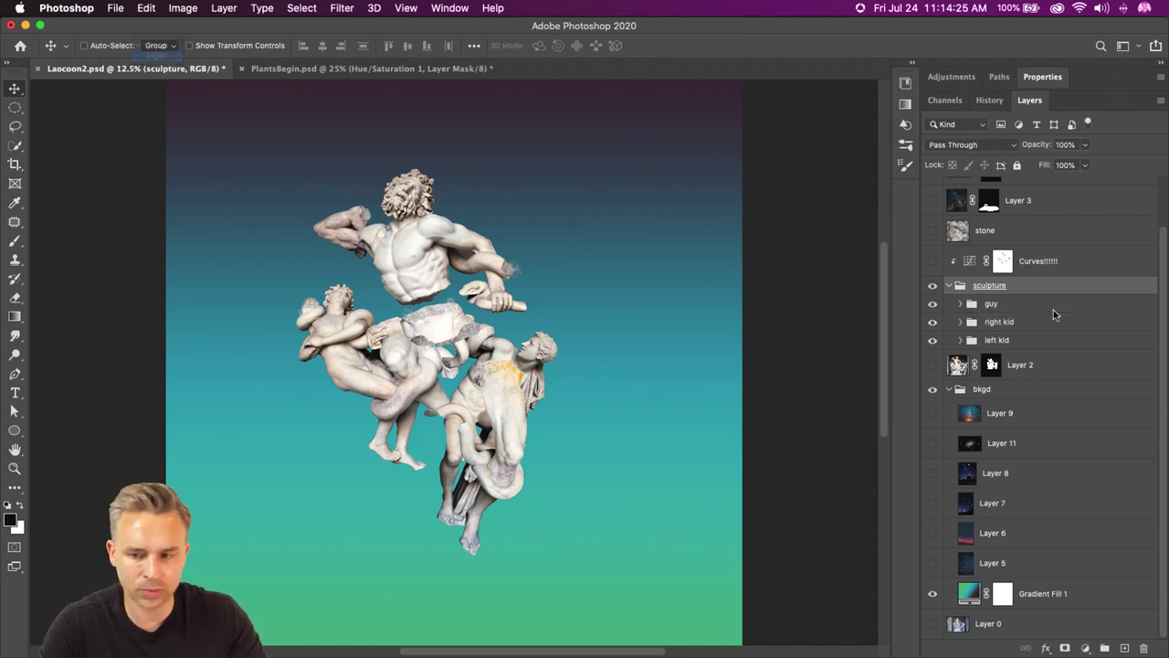
- Move the right kid group up and right so it sits beside the central leg fragment
{"action": "left_click", "coordinate": [999, 321]}
{"action": "left_click_drag", "start_coordinate": [536, 412], "coordinate": [616, 368]}
- Delete the orange Layer 16 from the guy group and collapse the sculpture groups
{"action": "left_click", "coordinate": [960, 304]}
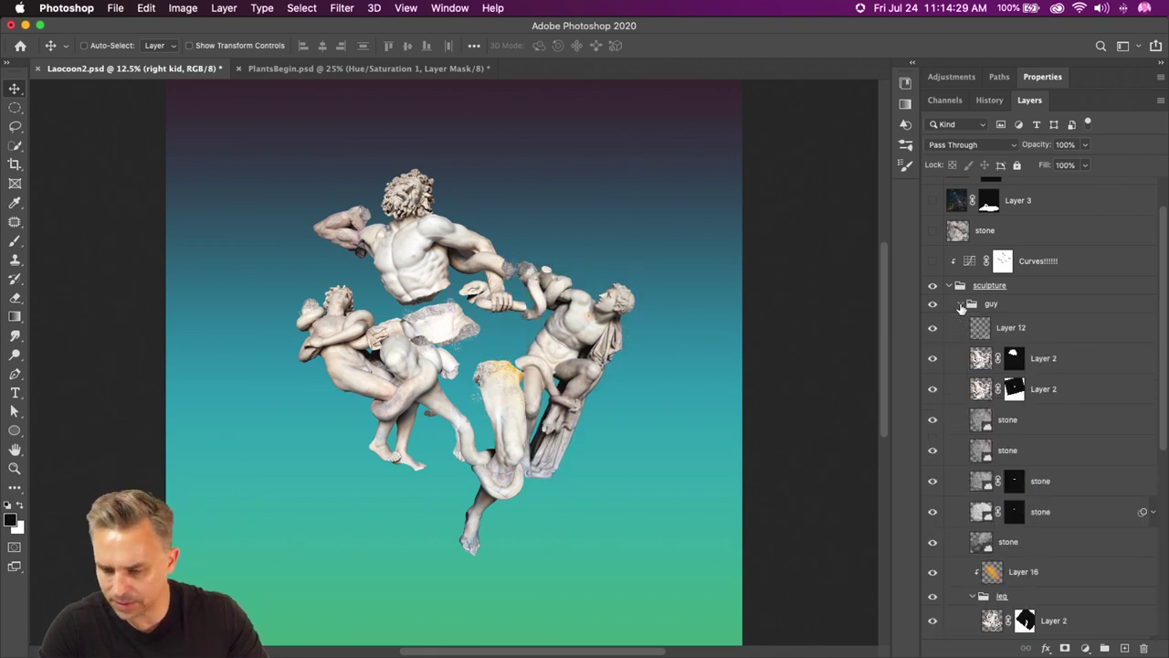
{"action": "left_click_drag", "start_coordinate": [1019, 577], "coordinate": [1143, 646]}
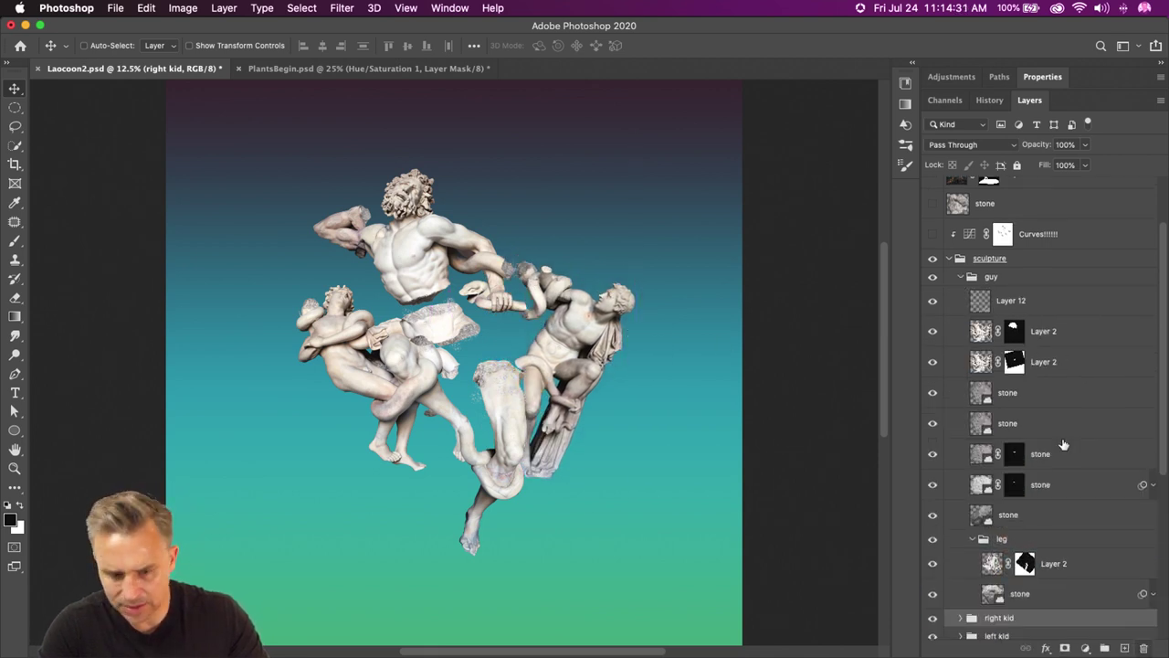
{"action": "left_click", "coordinate": [960, 276]}
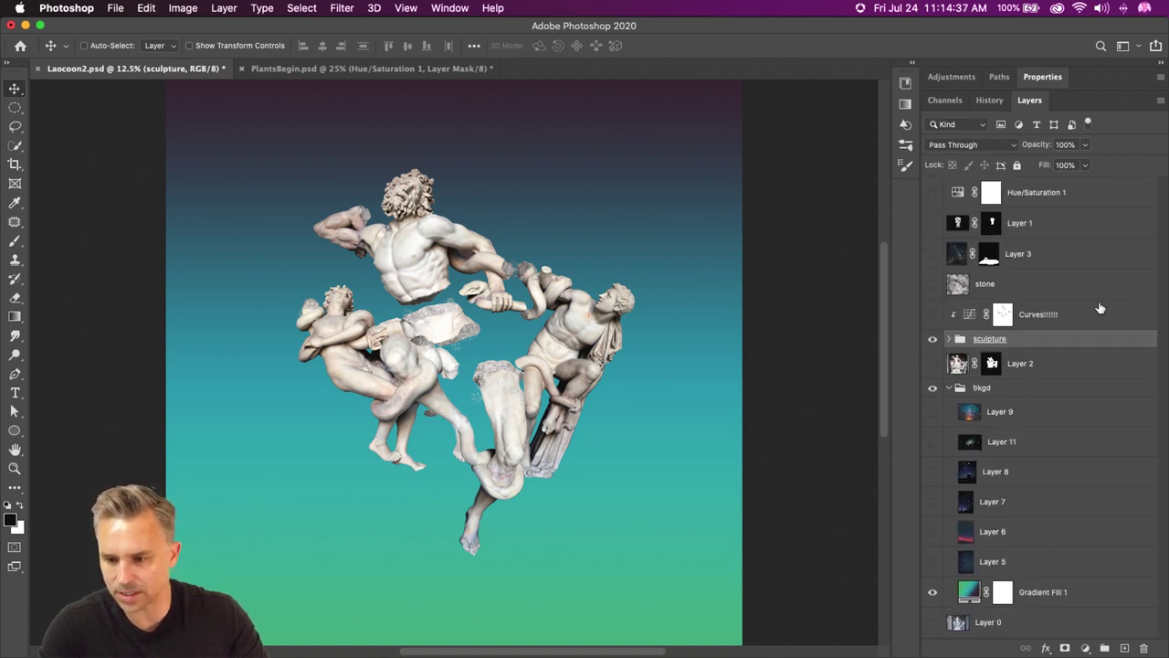
- Make the clipped Curves!!!!!! adjustment above the sculpture group visible, comparing the sculptures with and without it
{"action": "left_click", "coordinate": [1070, 310]}
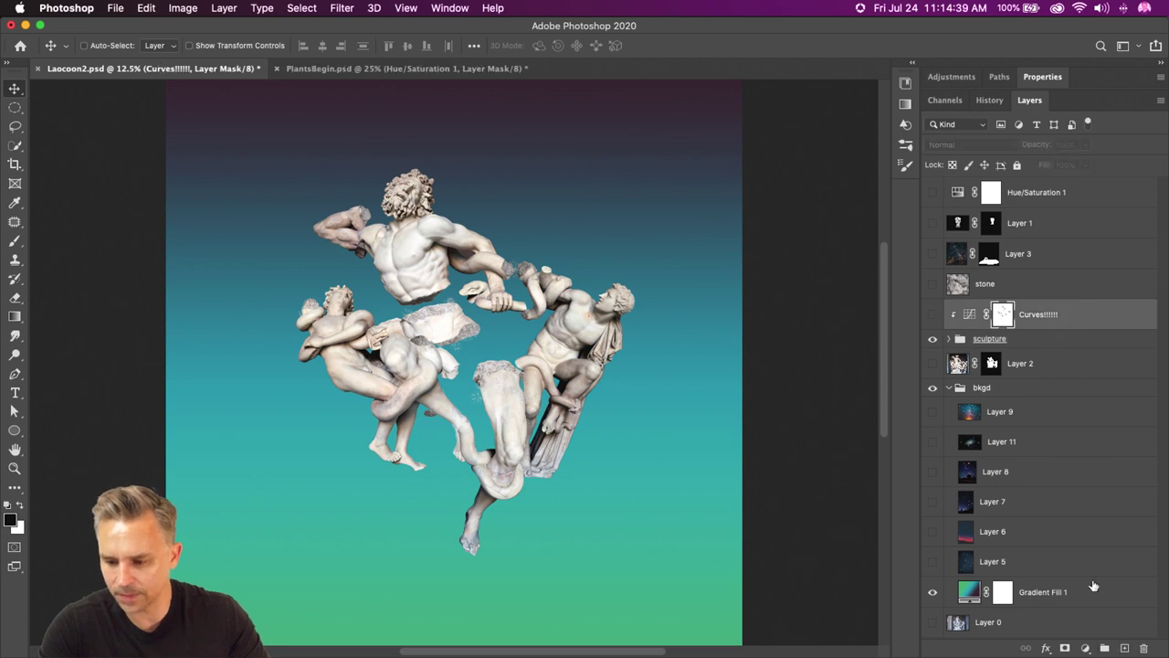
{"action": "left_click", "coordinate": [933, 316]}
{"action": "left_click", "coordinate": [933, 316]}
{"action": "left_click", "coordinate": [932, 316]}
{"action": "key", "text": "super+2"}
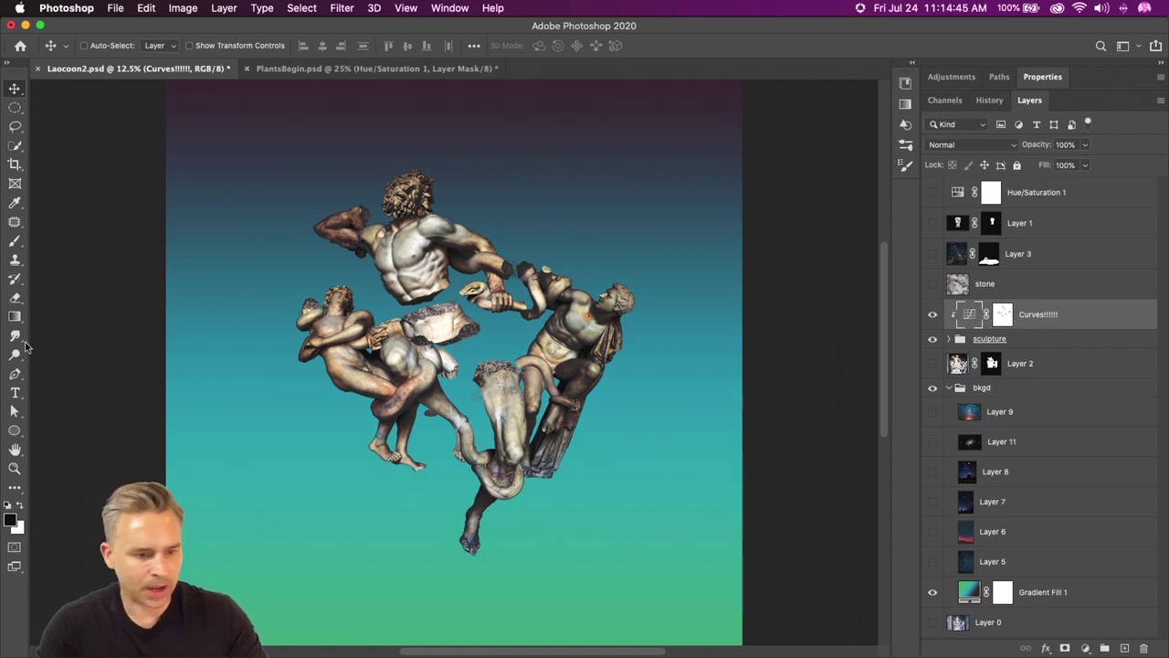
- Switch to the Ellipse tool and set the Gradient Fill 1 background's style to Radial
{"action": "left_click", "coordinate": [14, 431]}
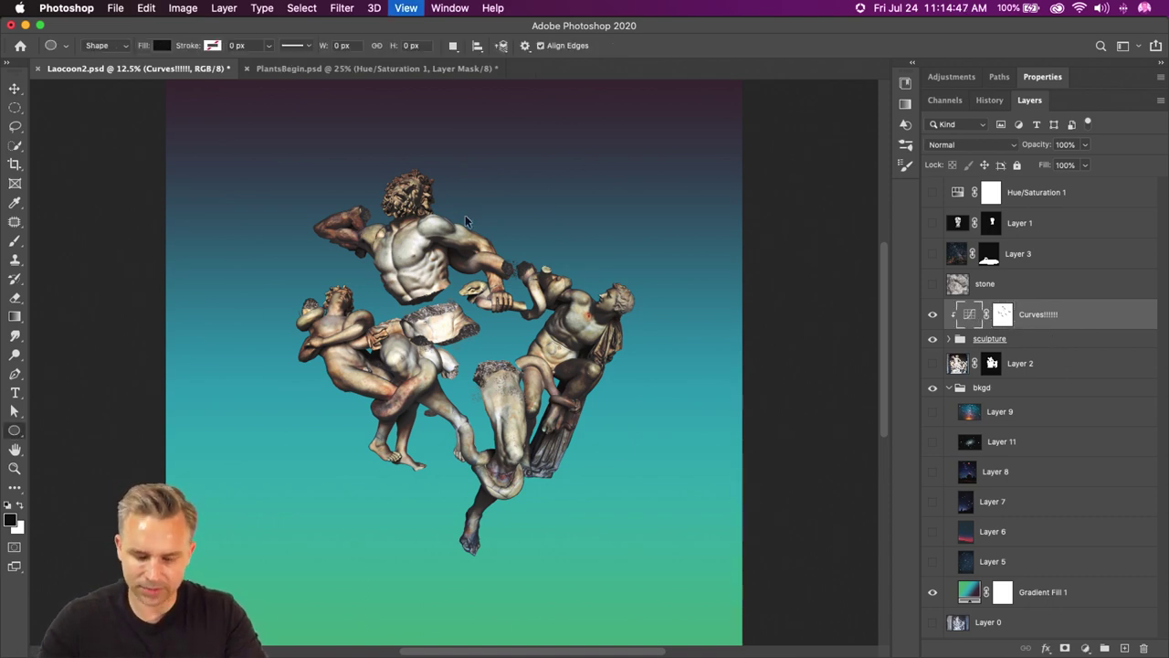
{"action": "scroll", "coordinate": [465, 220], "scroll_direction": "up", "scroll_amount": 2}
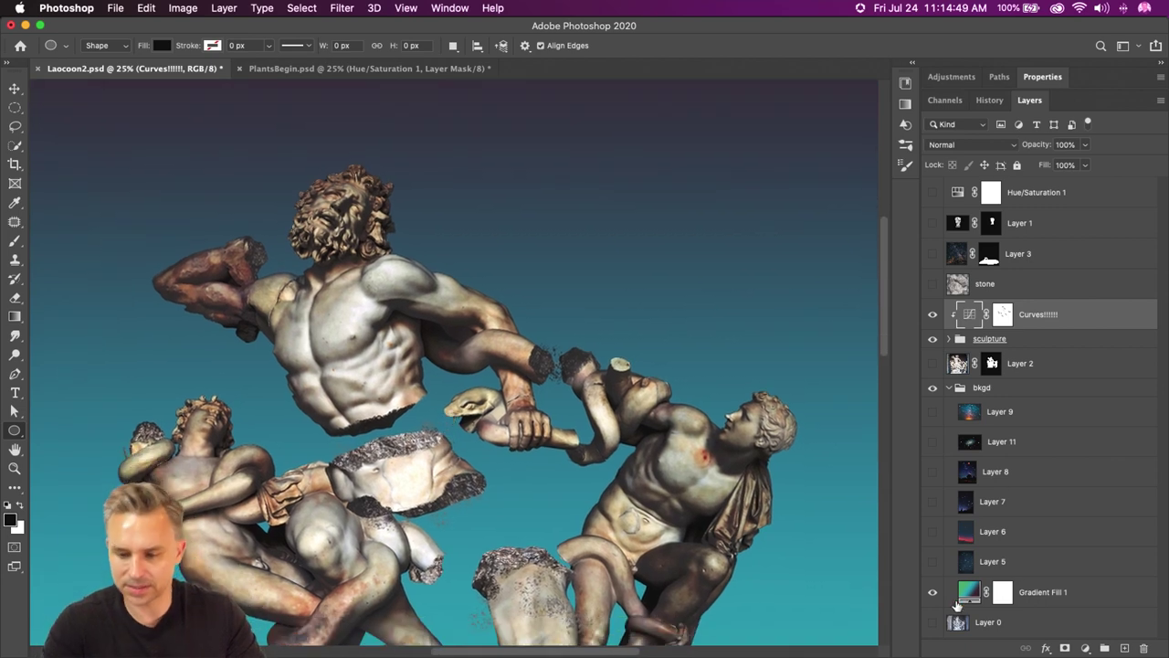
{"action": "left_click", "coordinate": [971, 594]}
{"action": "double_click", "coordinate": [971, 593]}
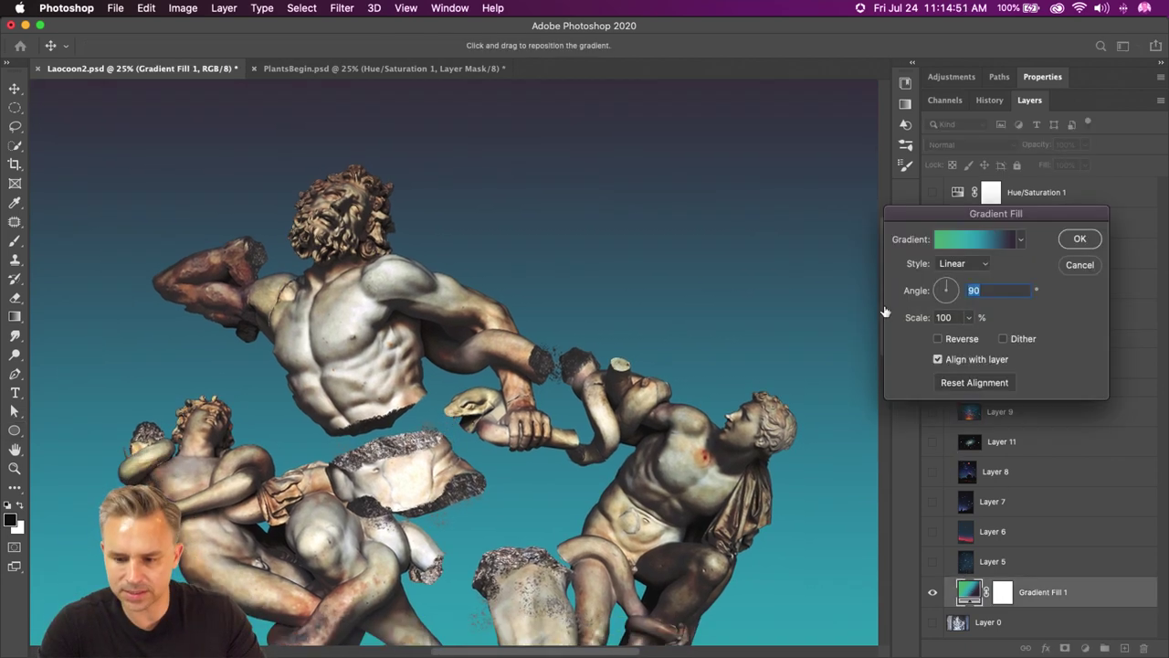
{"action": "left_click", "coordinate": [954, 264]}
{"action": "key", "text": "Return"}
{"action": "left_click", "coordinate": [1078, 239]}
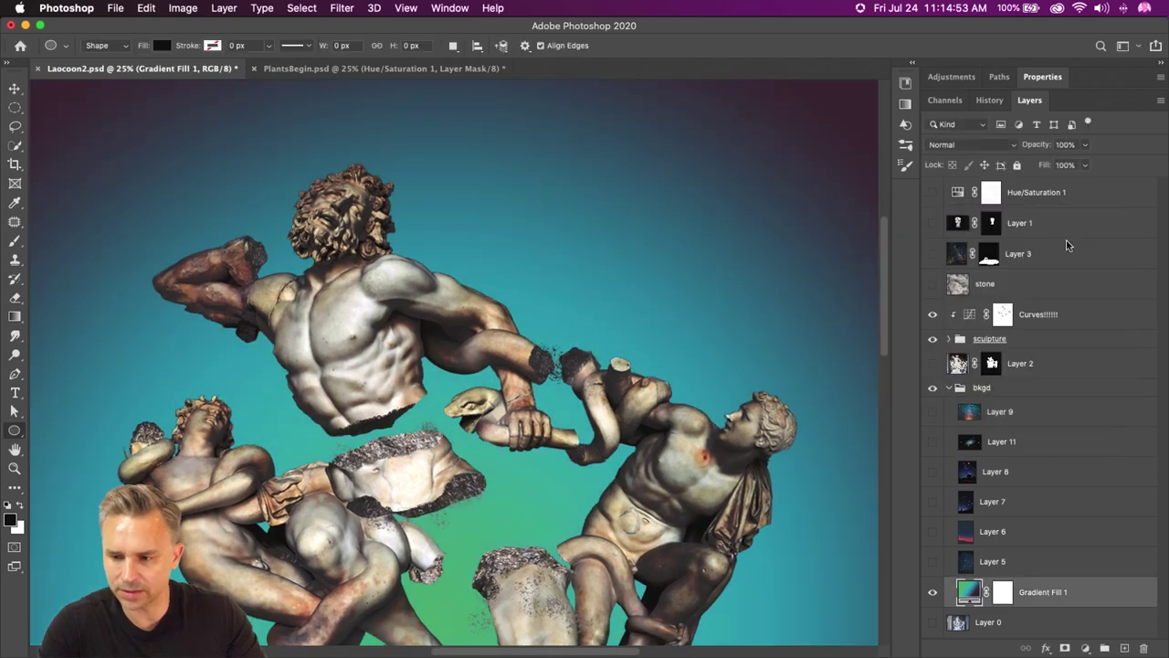
- Open the gradient presets and set their default type to Radial Gradient
{"action": "left_click", "coordinate": [907, 79]}
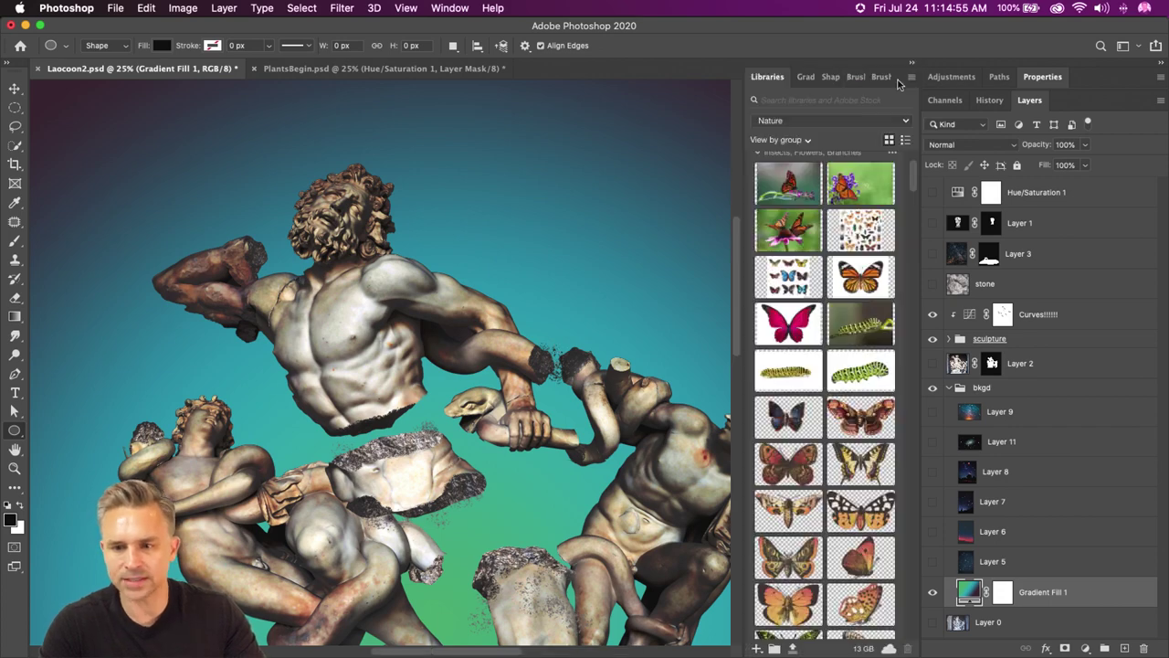
{"action": "left_click", "coordinate": [805, 76]}
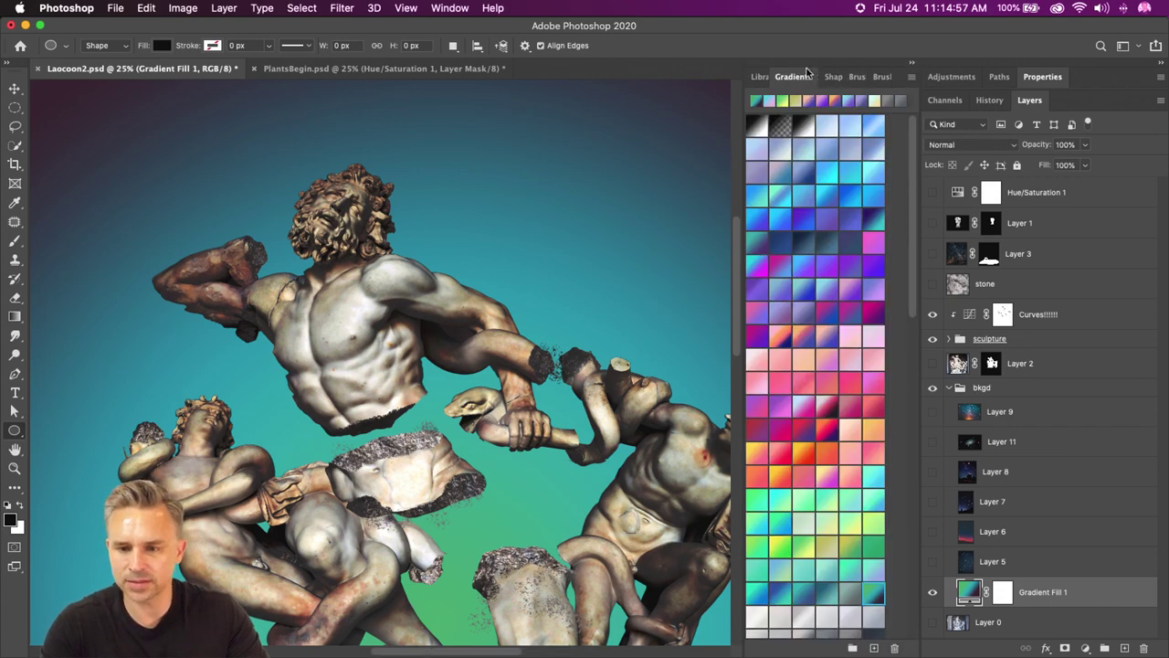
{"action": "left_click", "coordinate": [911, 77]}
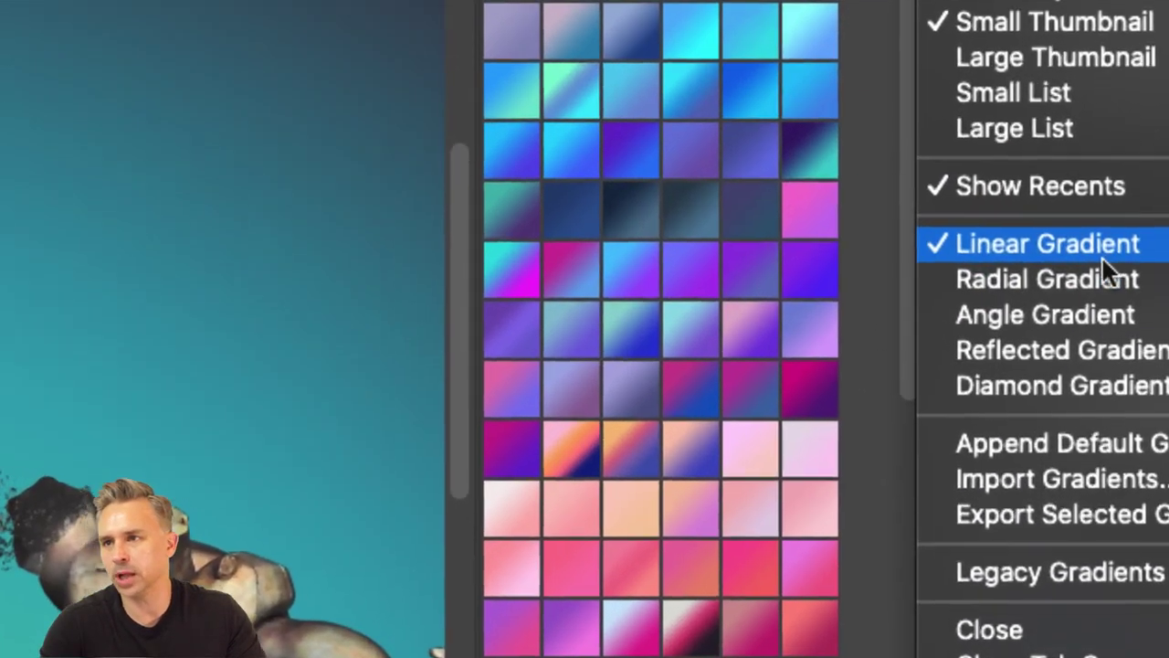
{"action": "left_click", "coordinate": [1097, 277]}
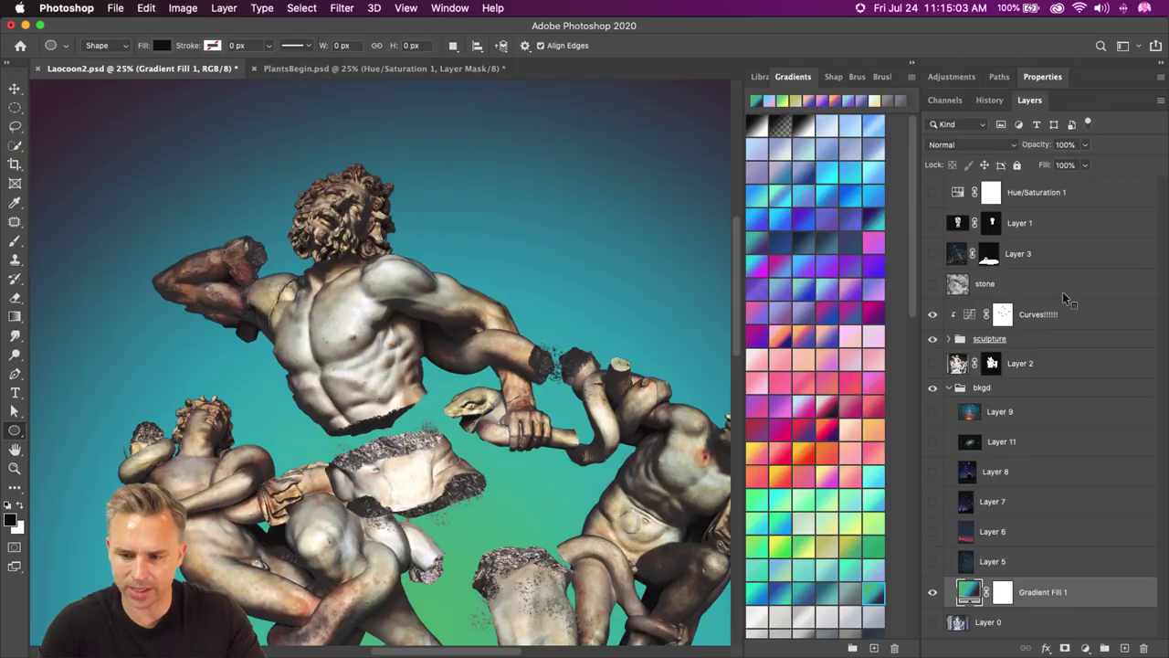
- Try several blue, pink and purple gradient presets on Gradient Fill 1 and apply the magenta-to-dark-purple one
{"action": "key", "text": "super+minus"}
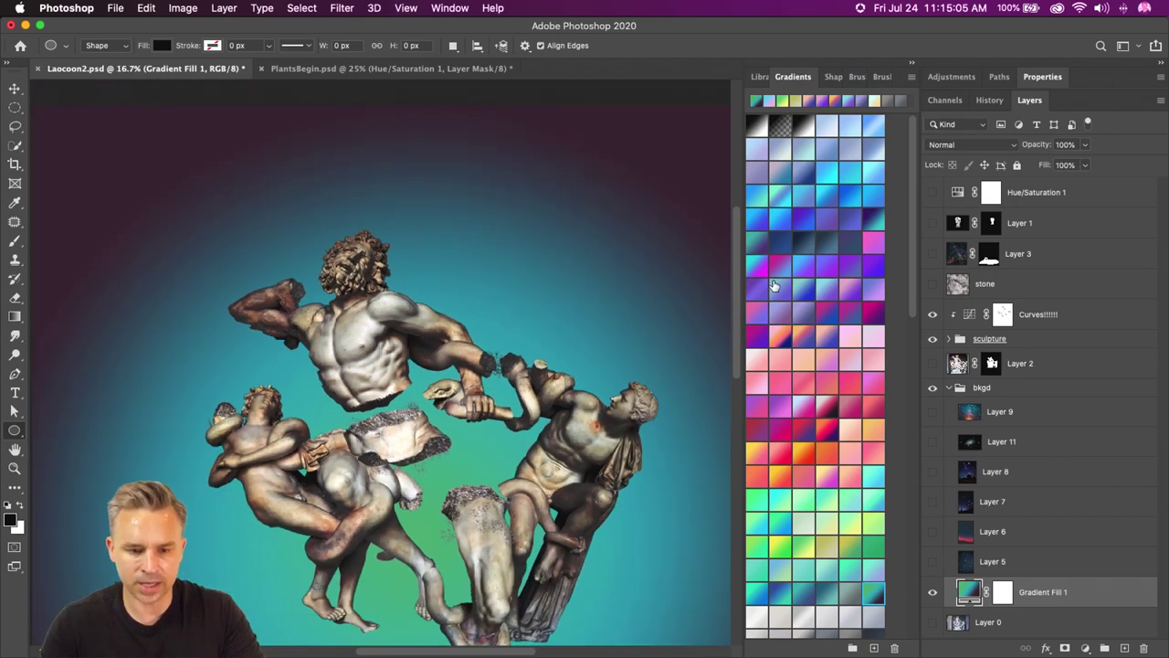
{"action": "scroll", "coordinate": [294, 388], "scroll_direction": "down", "scroll_amount": 3}
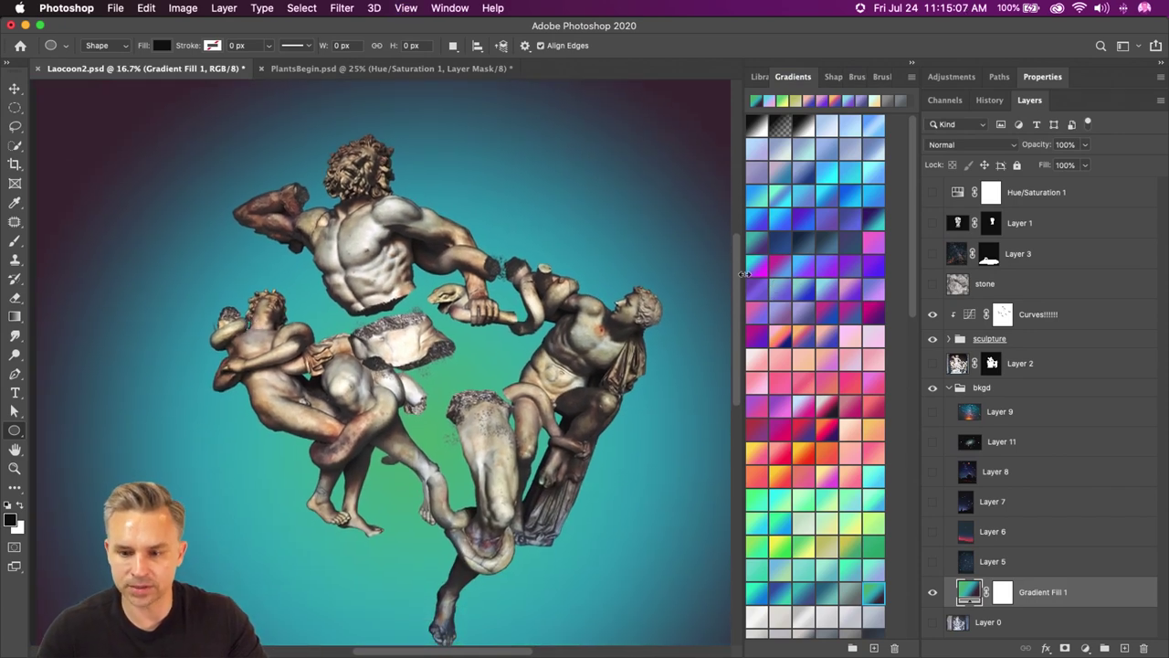
{"action": "left_click", "coordinate": [779, 270]}
{"action": "left_click", "coordinate": [778, 311]}
{"action": "left_click", "coordinate": [784, 274]}
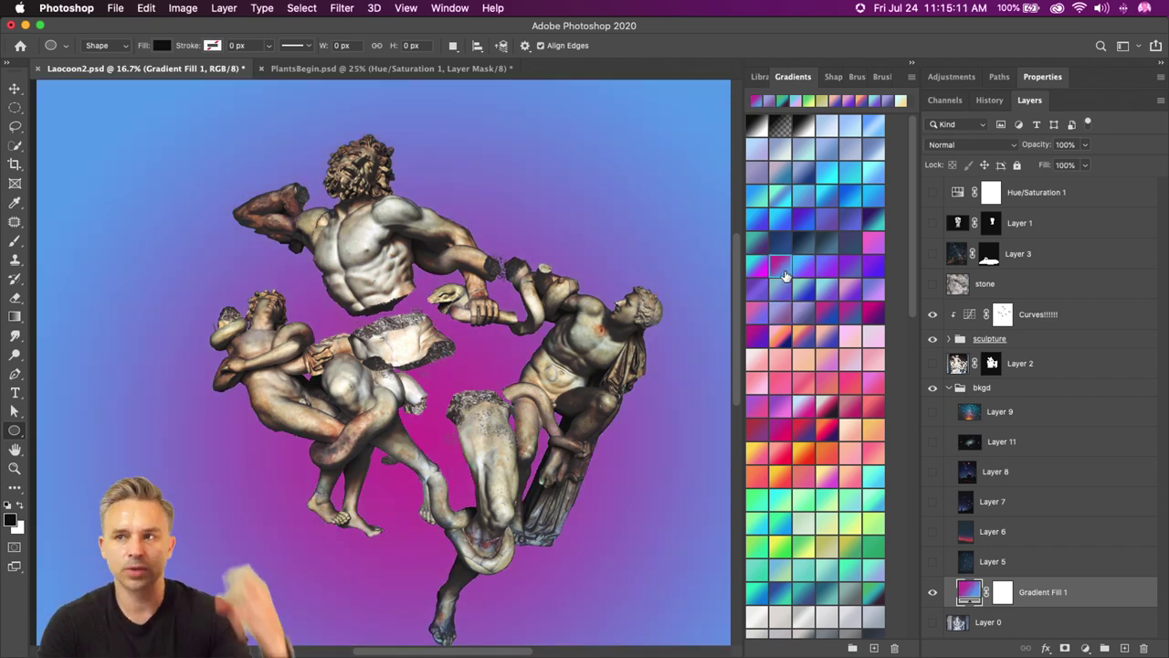
{"action": "left_click", "coordinate": [805, 315]}
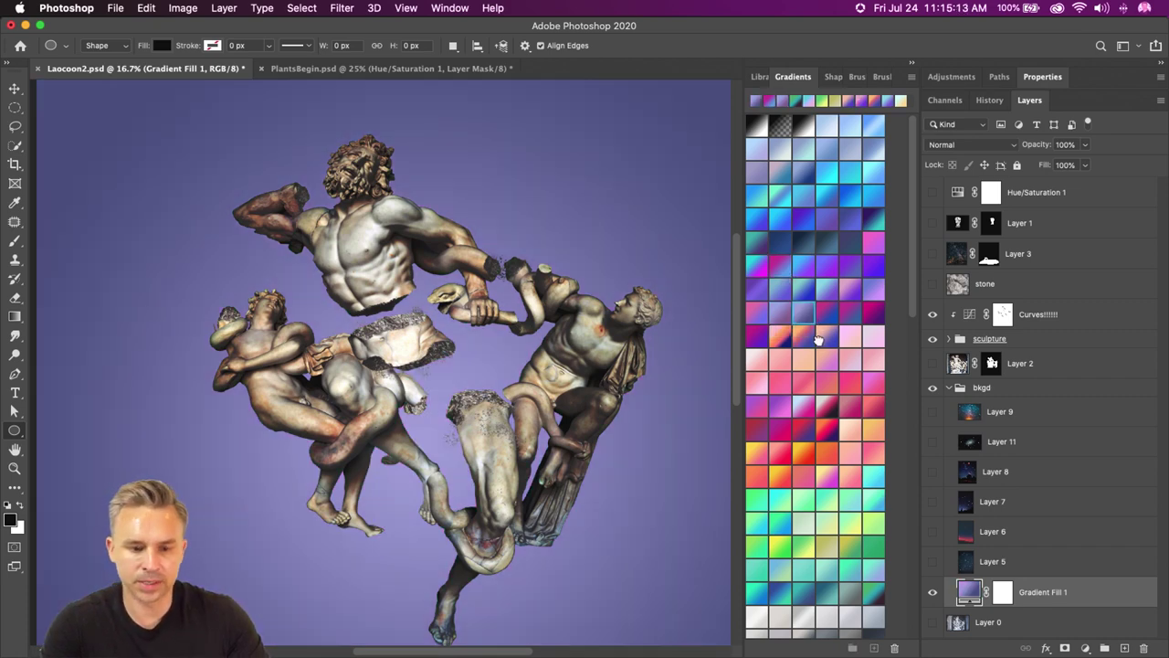
{"action": "left_click", "coordinate": [818, 339]}
{"action": "left_click", "coordinate": [779, 313]}
{"action": "left_click", "coordinate": [778, 270]}
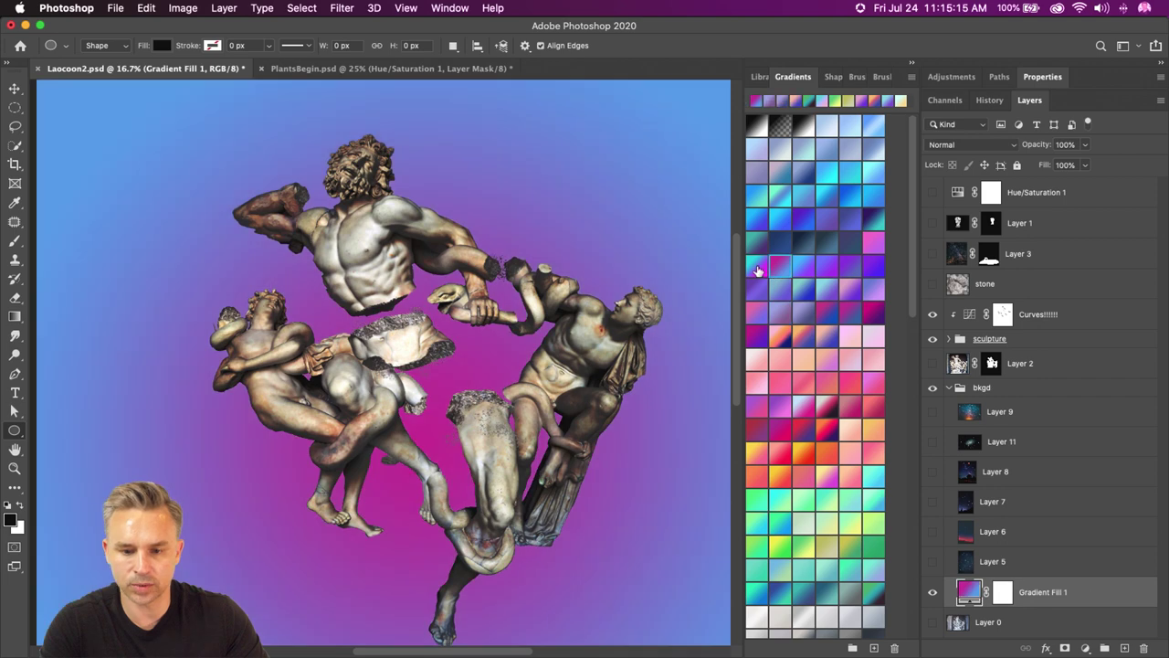
{"action": "left_click", "coordinate": [767, 271]}
{"action": "left_click", "coordinate": [795, 271]}
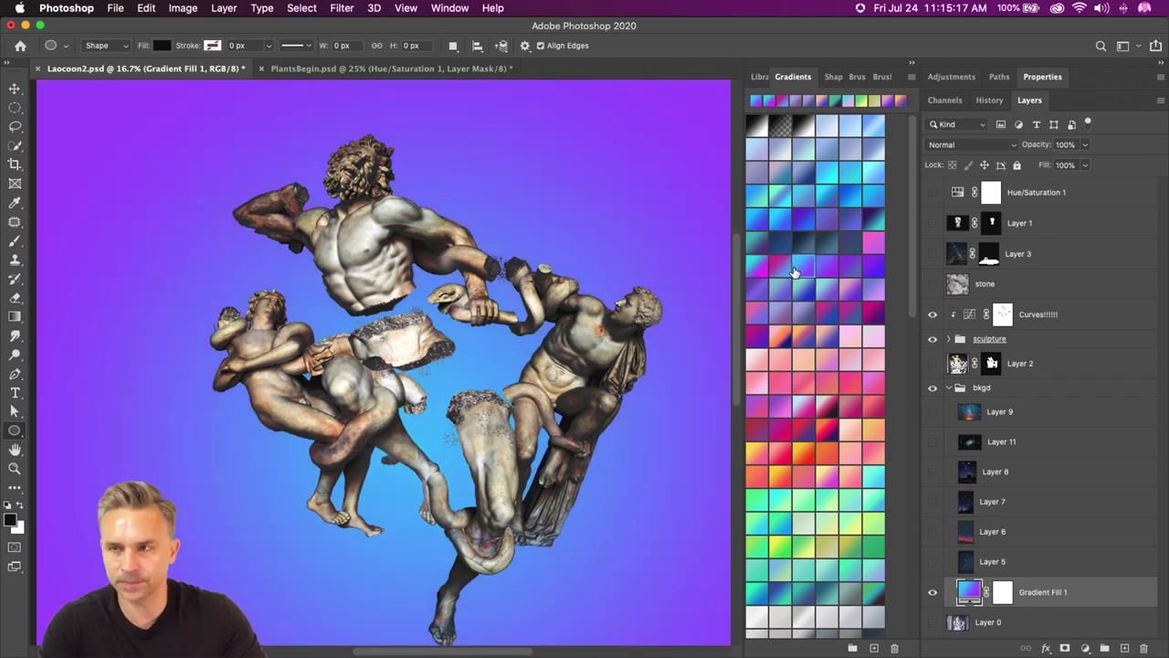
{"action": "left_click", "coordinate": [869, 315]}
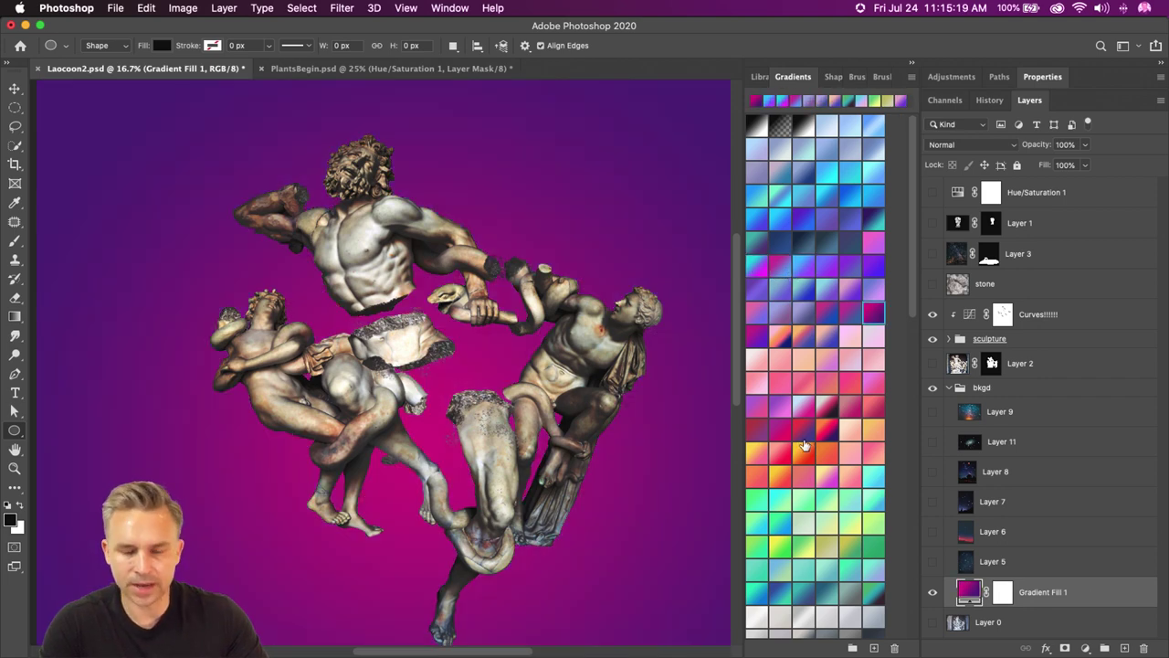
- Try teal, green and gray gradient presets on the Gradient Fill 1 background and apply the near-black one
{"action": "left_click", "coordinate": [873, 595]}
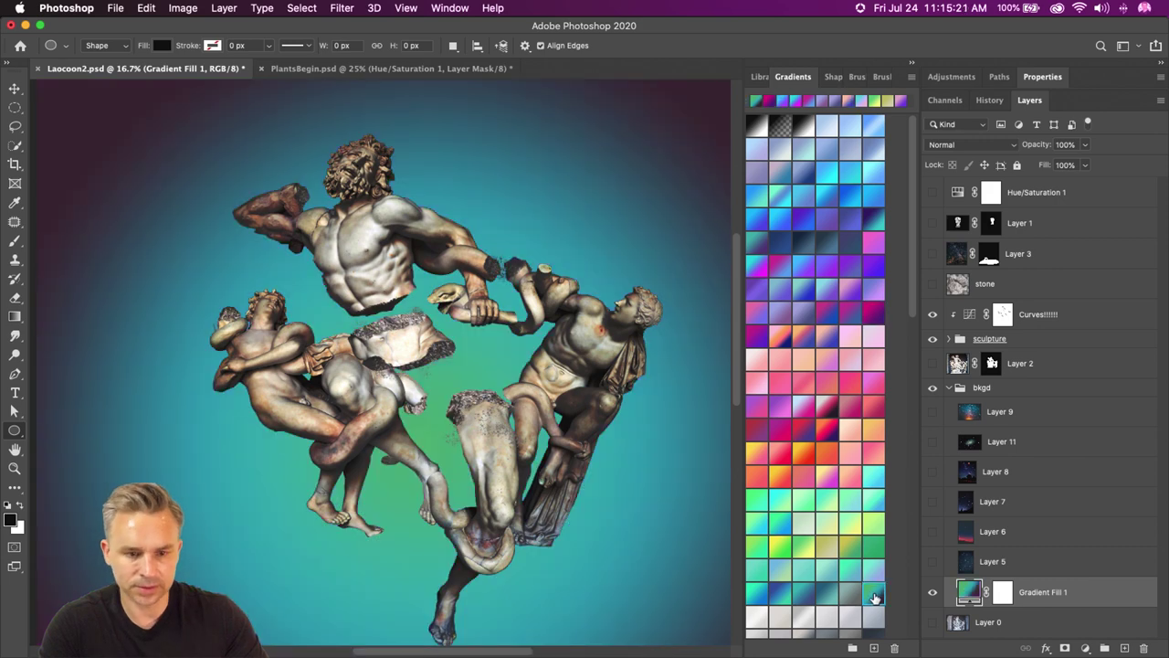
{"action": "scroll", "coordinate": [874, 597], "scroll_direction": "down", "scroll_amount": 5}
{"action": "left_click", "coordinate": [825, 573]}
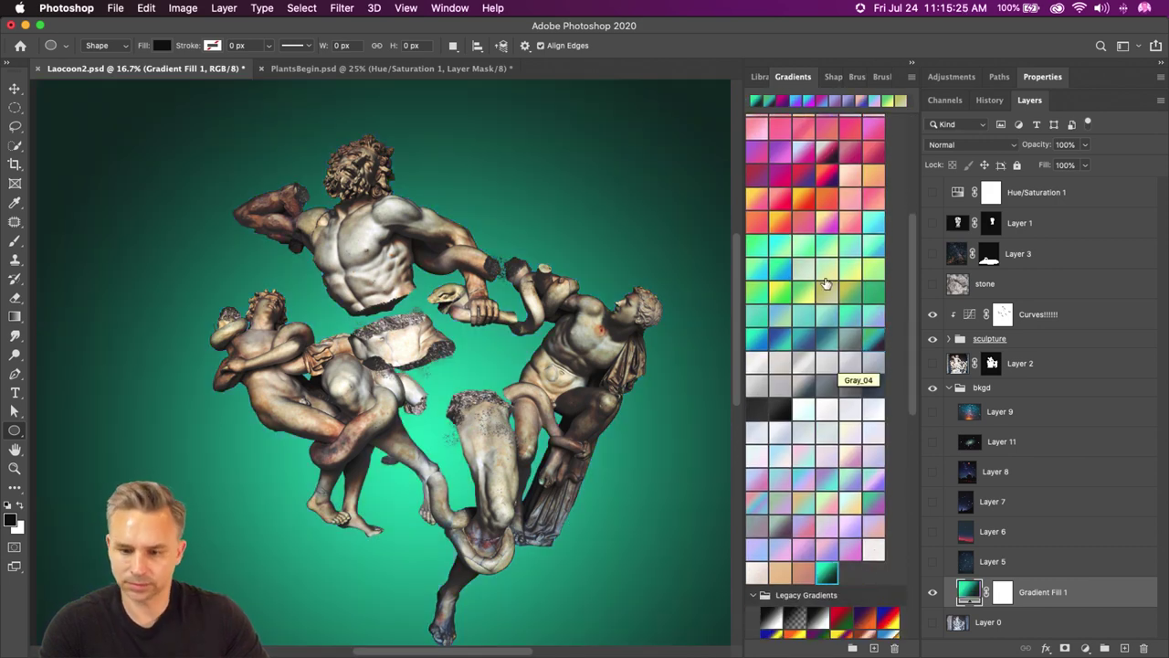
{"action": "left_click", "coordinate": [849, 338]}
{"action": "left_click", "coordinate": [779, 412]}
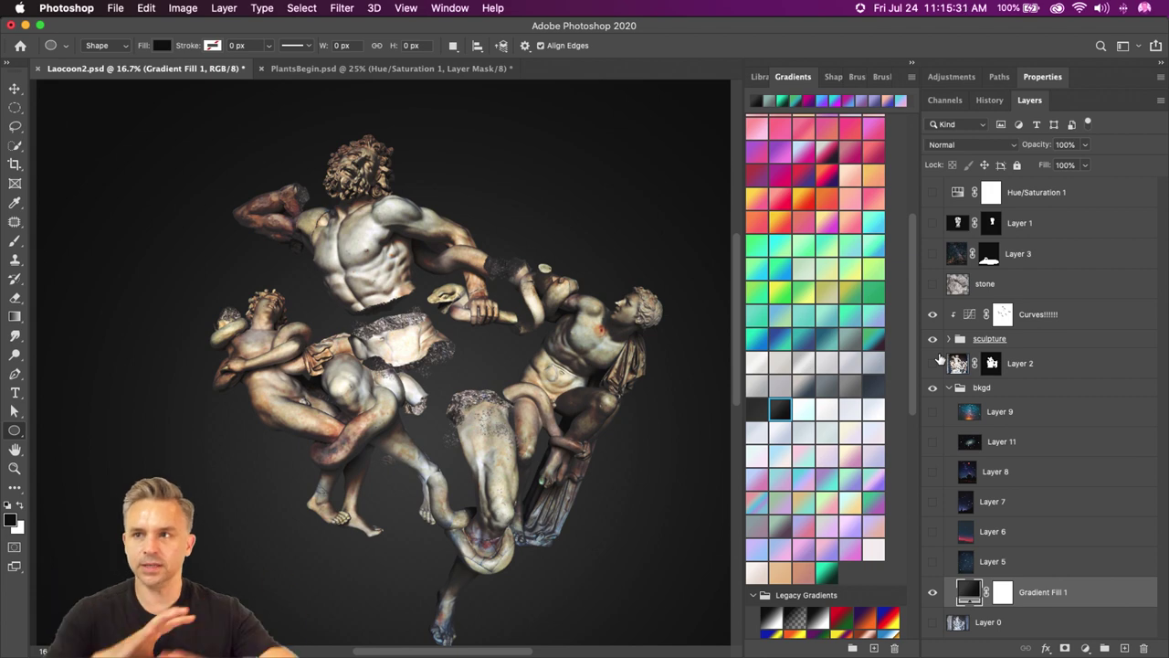
- Add a new layer at the top of the bkgd group and draw a circle about 3402 px wide behind the sculptures
{"action": "left_click", "coordinate": [1124, 647]}
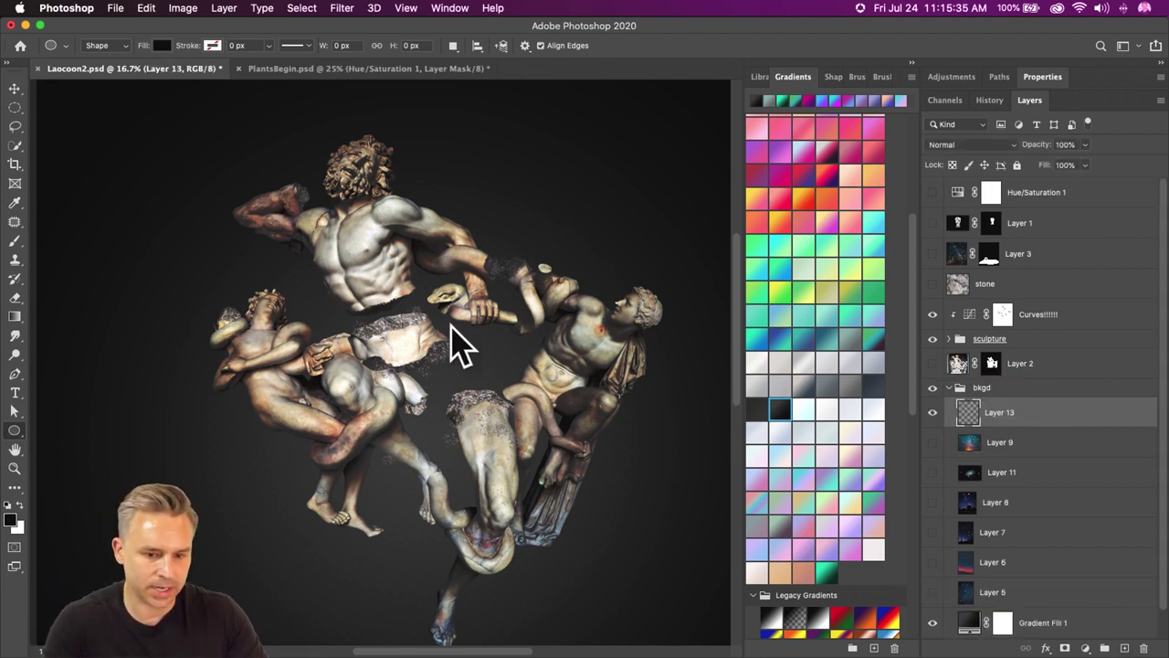
{"action": "left_click_drag", "start_coordinate": [439, 374], "coordinate": [678, 561]}
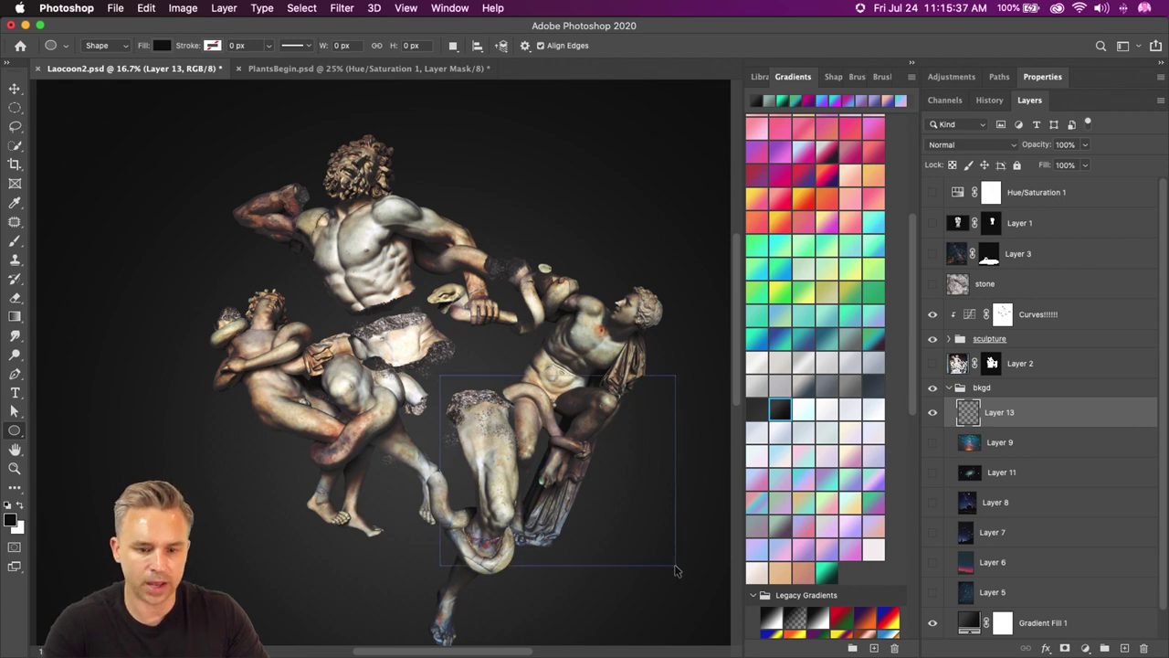
{"action": "mouse_move", "coordinate": [435, 357]}
{"action": "left_mouse_down"}
{"action": "mouse_move", "coordinate": [518, 425]}
{"action": "mouse_move", "coordinate": [577, 439]}
{"action": "mouse_move", "coordinate": [653, 543]}
{"action": "mouse_move", "coordinate": [634, 568]}
{"action": "left_mouse_up"}
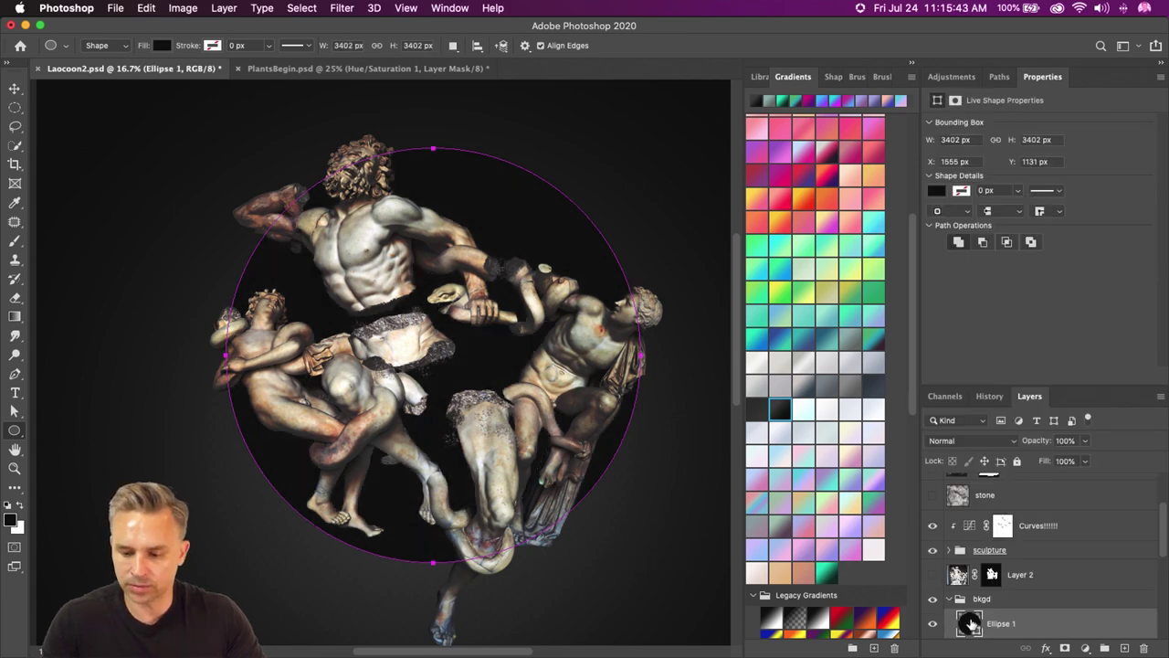
- Fill the large circle with the muted brown-red 604040 and move it slightly down to about X 1540 px, Y 1346 px
{"action": "double_click", "coordinate": [970, 623]}
{"action": "left_click", "coordinate": [771, 244]}
{"action": "left_click", "coordinate": [765, 272]}
{"action": "left_click_drag", "start_coordinate": [758, 307], "coordinate": [759, 317]}
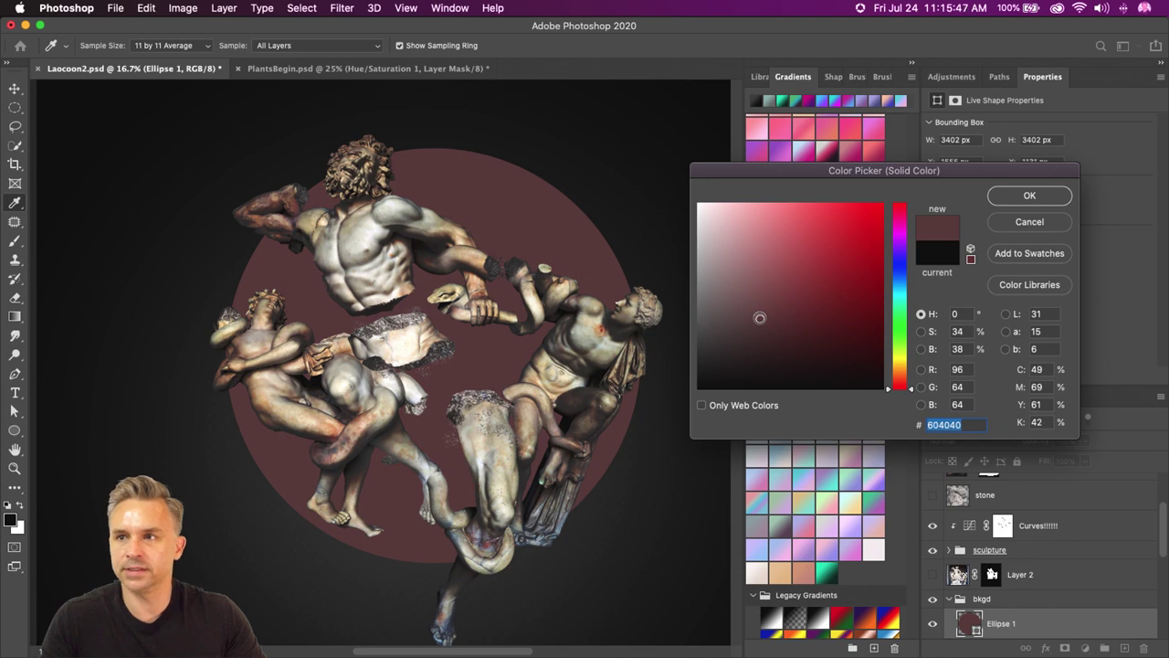
{"action": "key", "text": "Return"}
{"action": "left_click", "coordinate": [15, 91]}
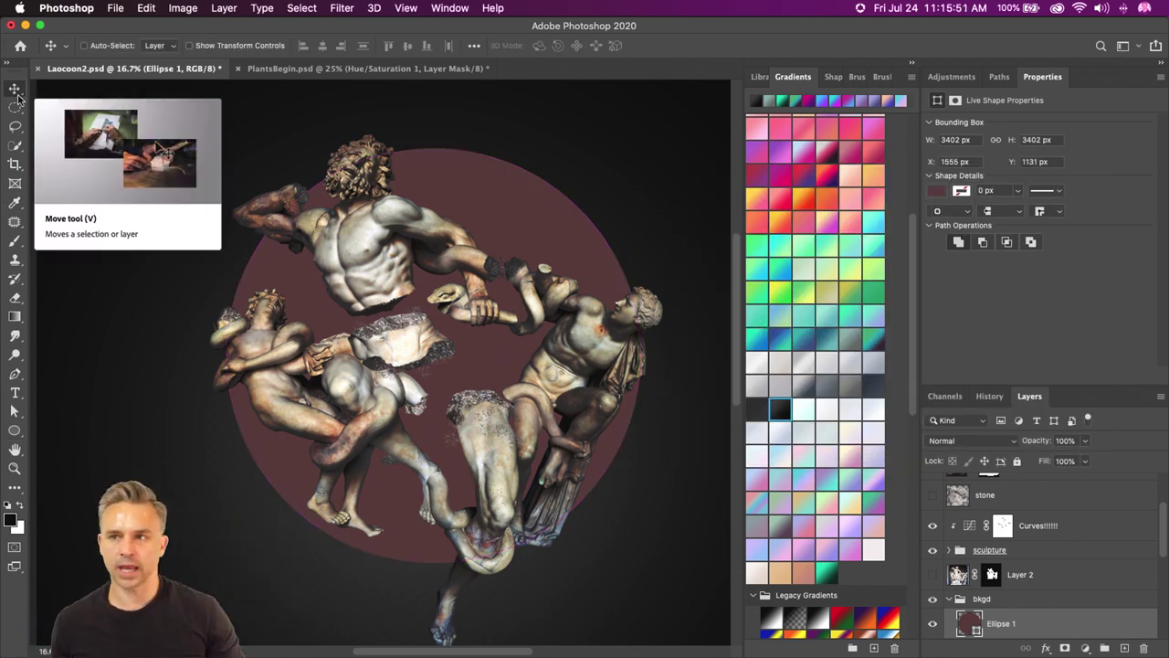
{"action": "left_click_drag", "start_coordinate": [427, 436], "coordinate": [441, 457]}
- Try a blue-green gradient on the large circle, lower its opacity to 19% and apply a gray gradient preset
{"action": "left_click", "coordinate": [756, 340]}
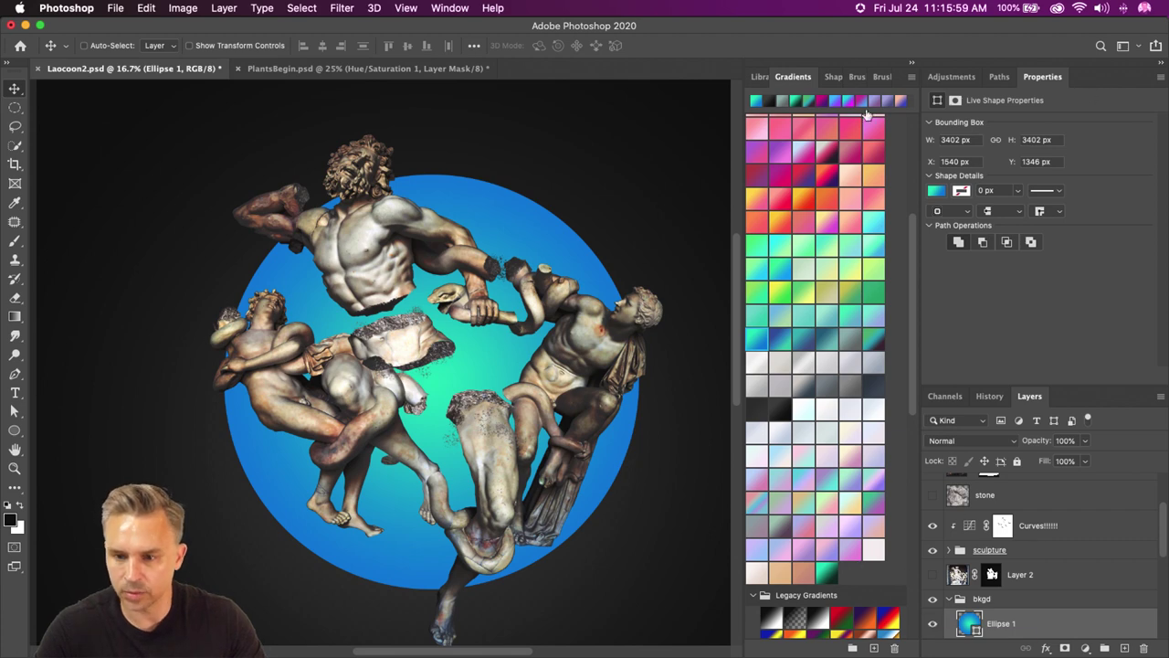
{"action": "left_click_drag", "start_coordinate": [1034, 440], "coordinate": [966, 440]}
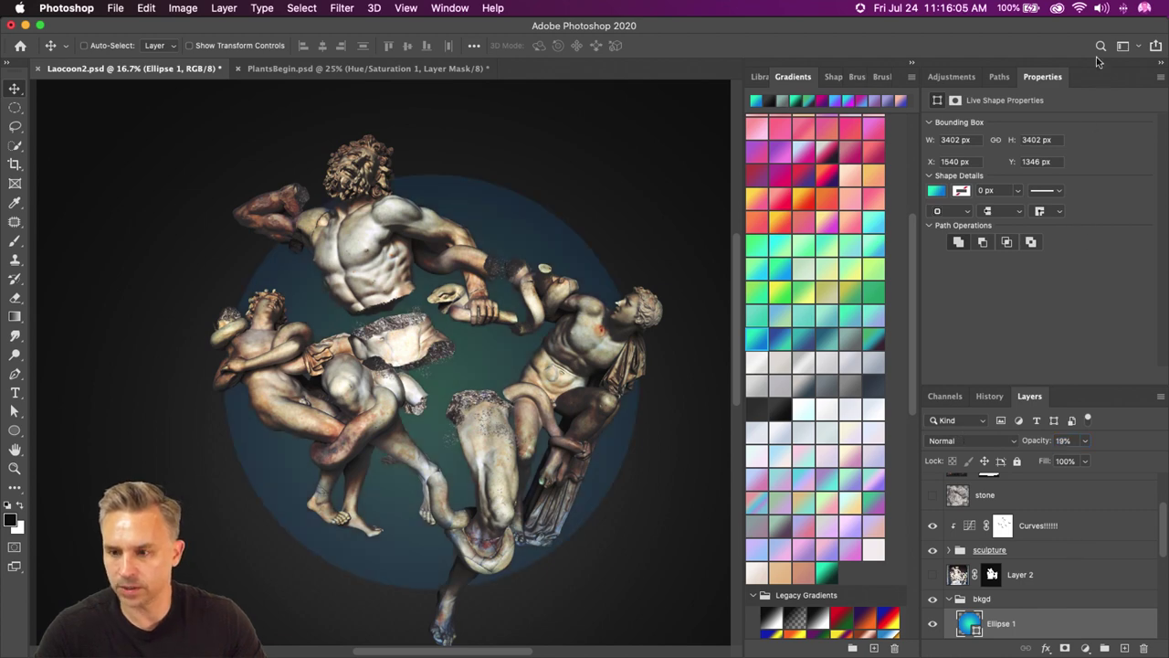
{"action": "left_click", "coordinate": [801, 386]}
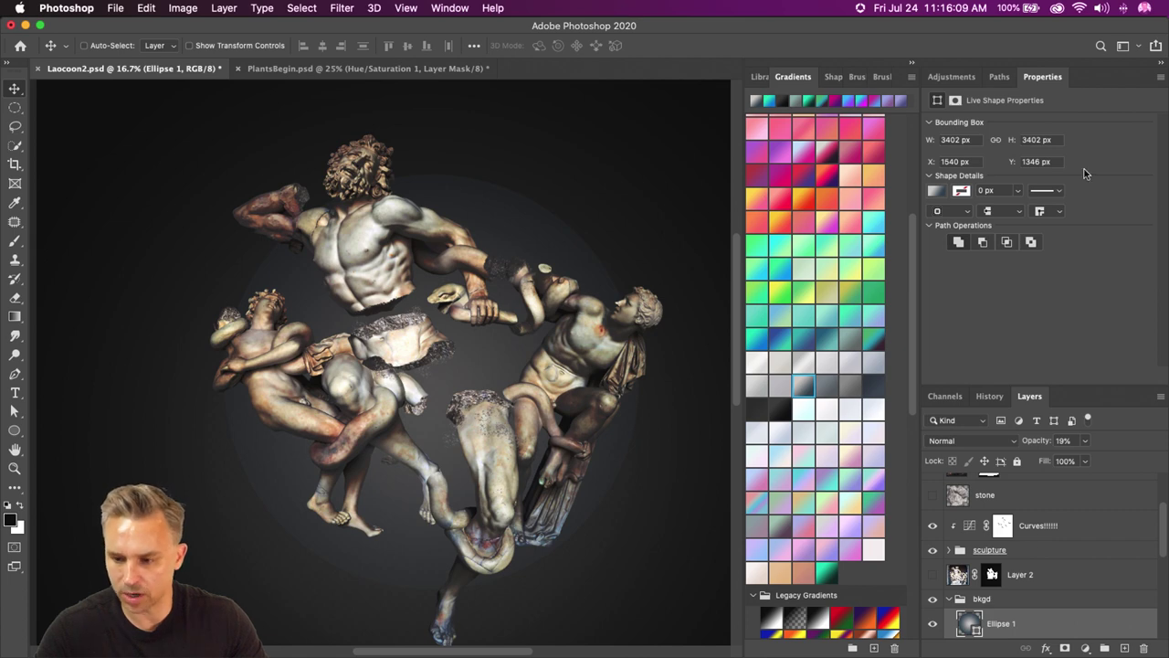
- Draw a circle about 344 px wide above the Curves!!!!!! layer, beside the central torso's outstretched arm
{"action": "double_click", "coordinate": [1085, 74]}
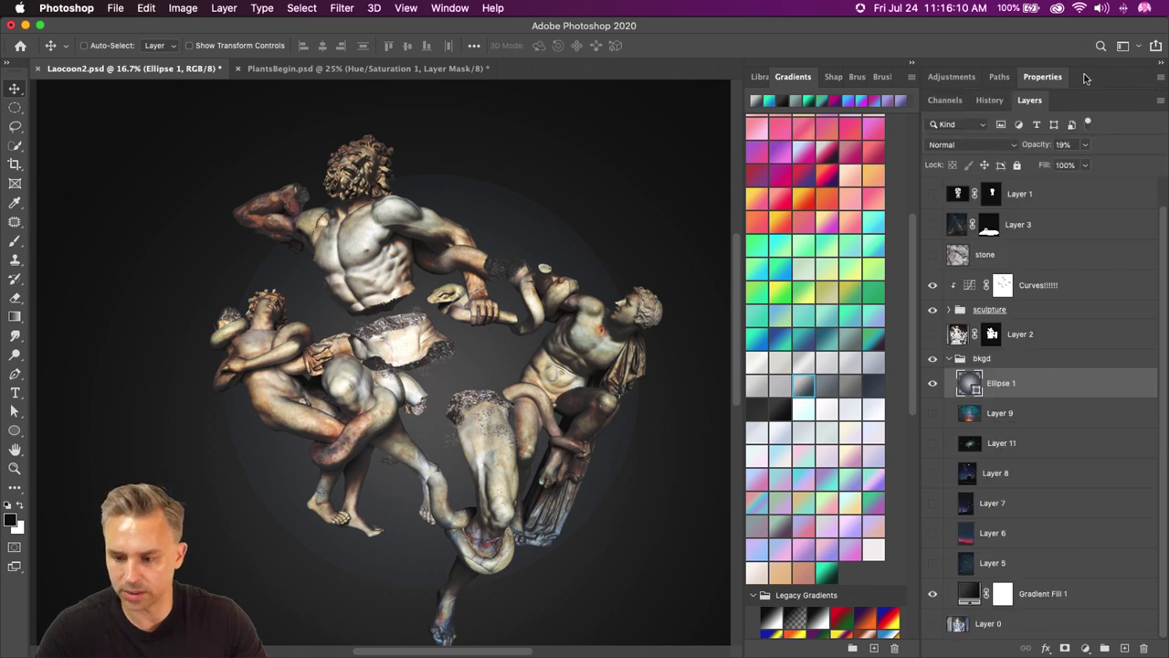
{"action": "left_click", "coordinate": [1050, 286]}
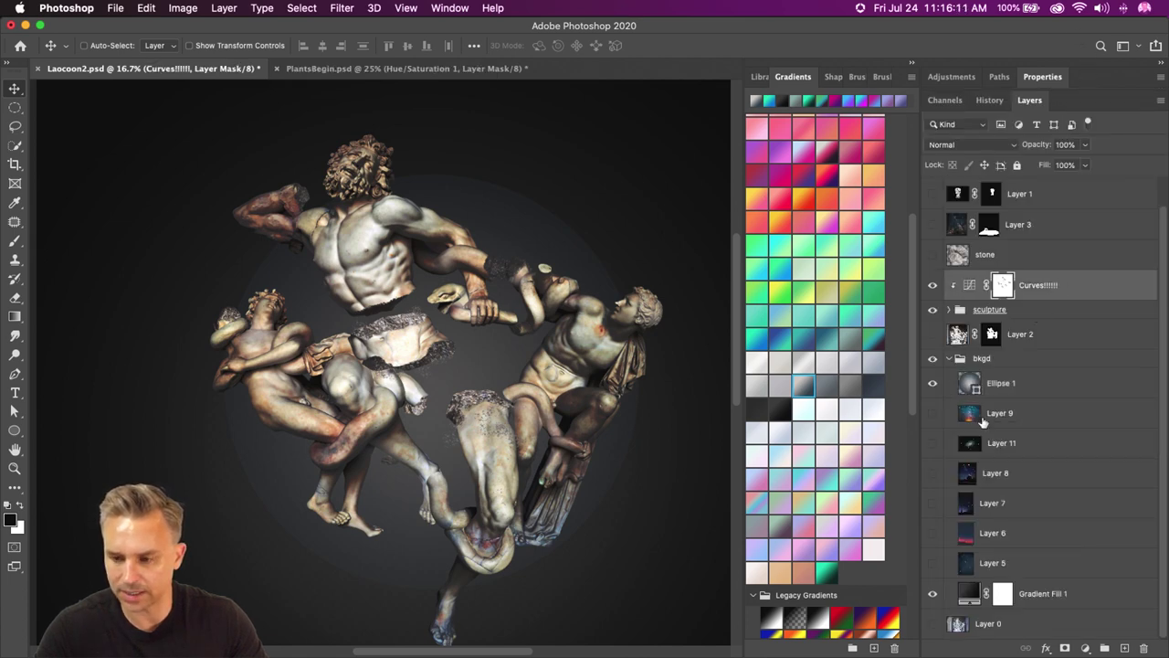
{"action": "left_click", "coordinate": [14, 430]}
{"action": "left_click_drag", "start_coordinate": [485, 224], "coordinate": [512, 244]}
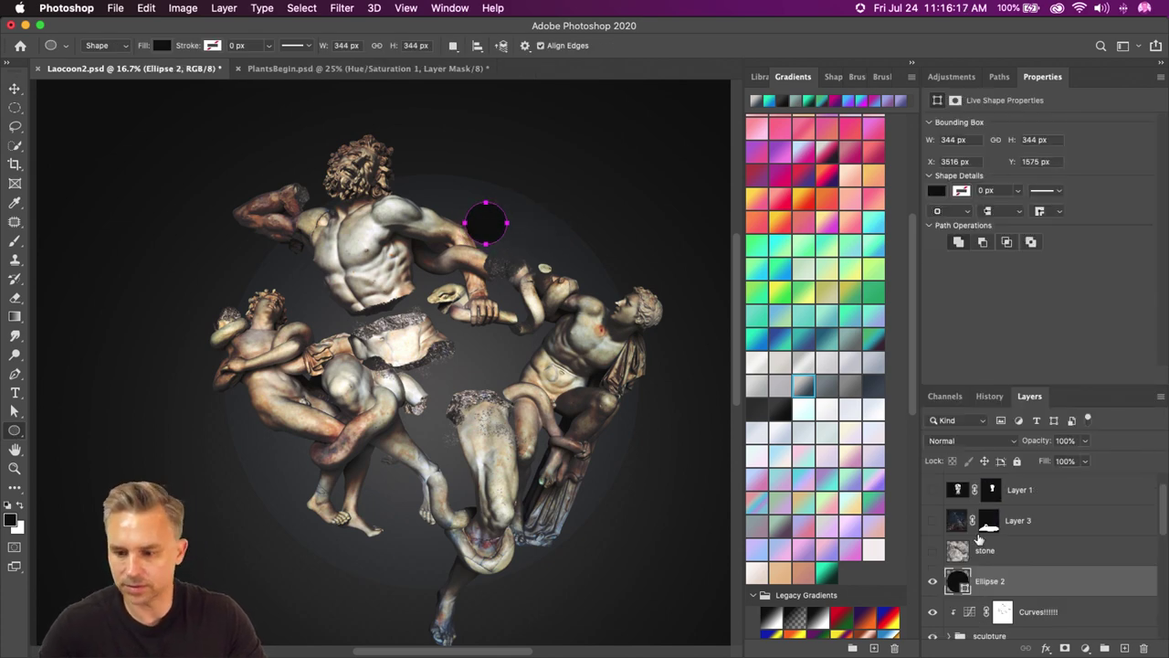
- Change the small circle's fill color to a bright magenta-purple
{"action": "double_click", "coordinate": [959, 585]}
{"action": "left_click_drag", "start_coordinate": [713, 268], "coordinate": [900, 239]}
{"action": "key", "text": "Return"}
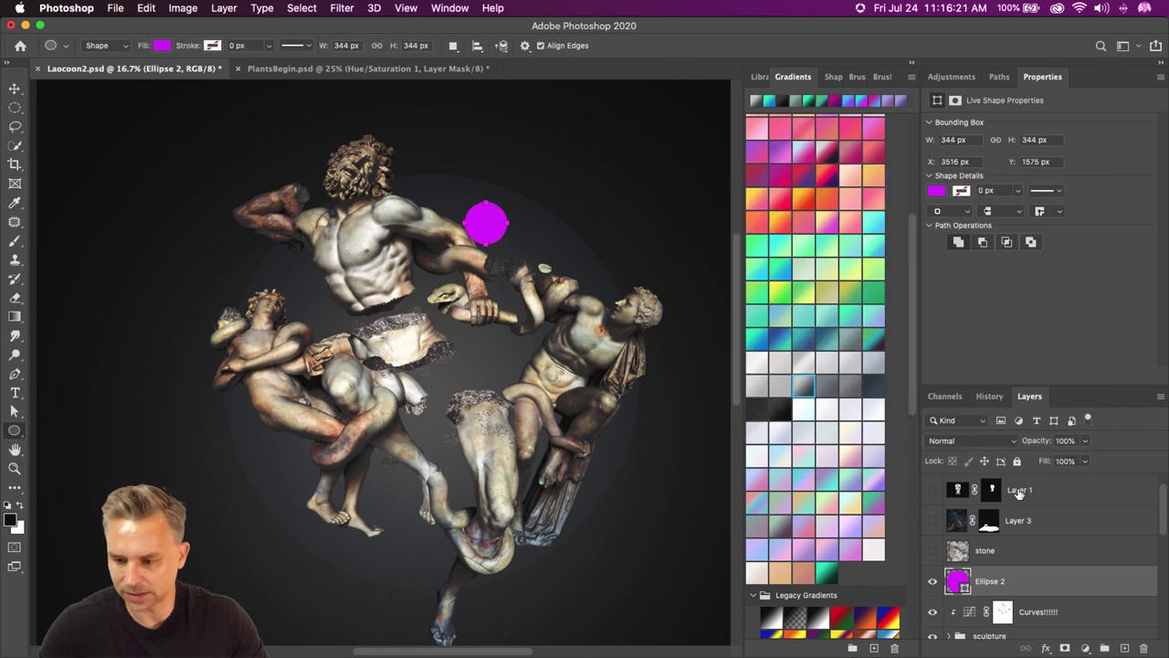
- Add a purple Outer Glow layer style to the small circle and increase the glow's size
{"action": "double_click", "coordinate": [1074, 580]}
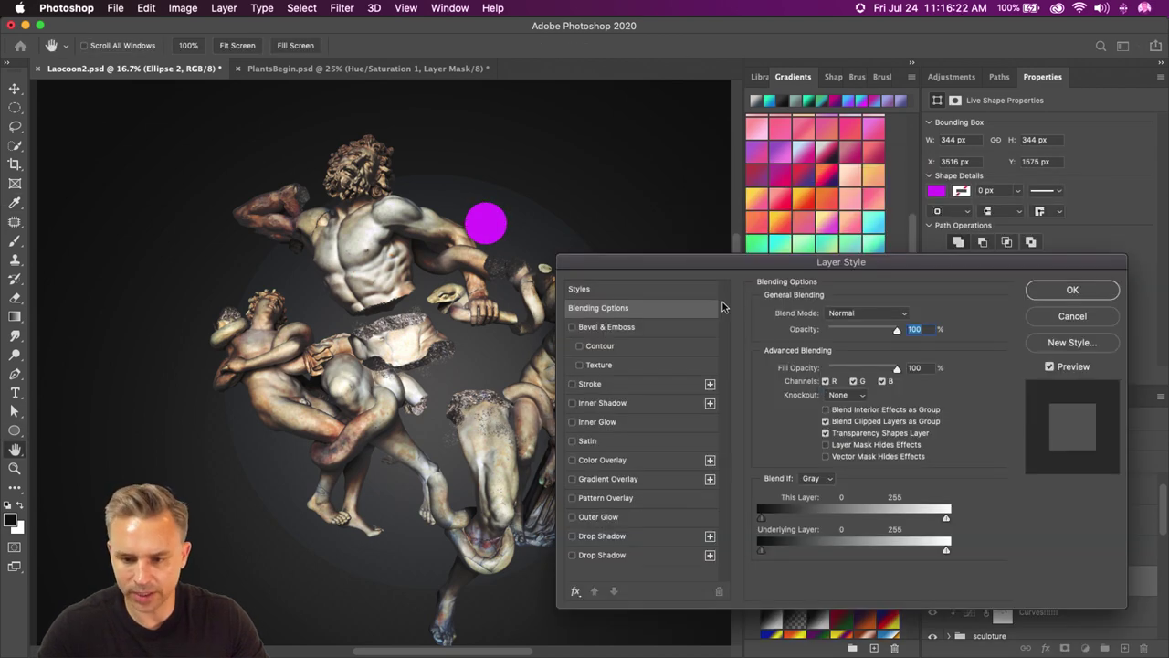
{"action": "left_click", "coordinate": [573, 517]}
{"action": "left_click", "coordinate": [599, 517]}
{"action": "left_click_drag", "start_coordinate": [786, 262], "coordinate": [801, 119]}
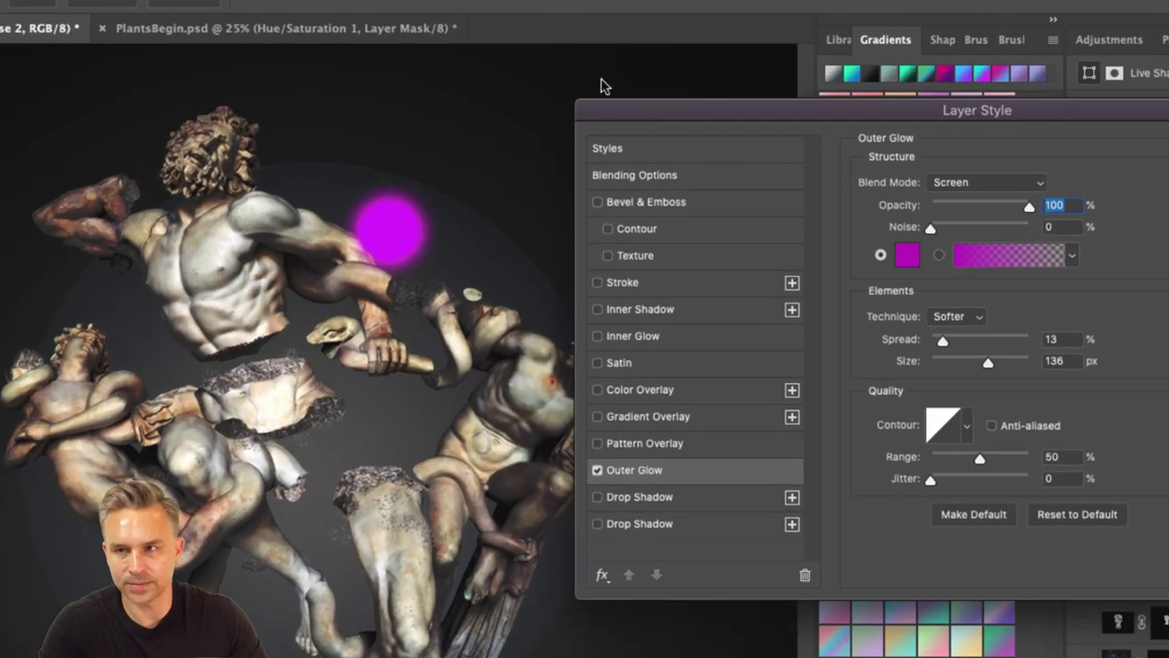
{"action": "left_click_drag", "start_coordinate": [695, 117], "coordinate": [614, 84]}
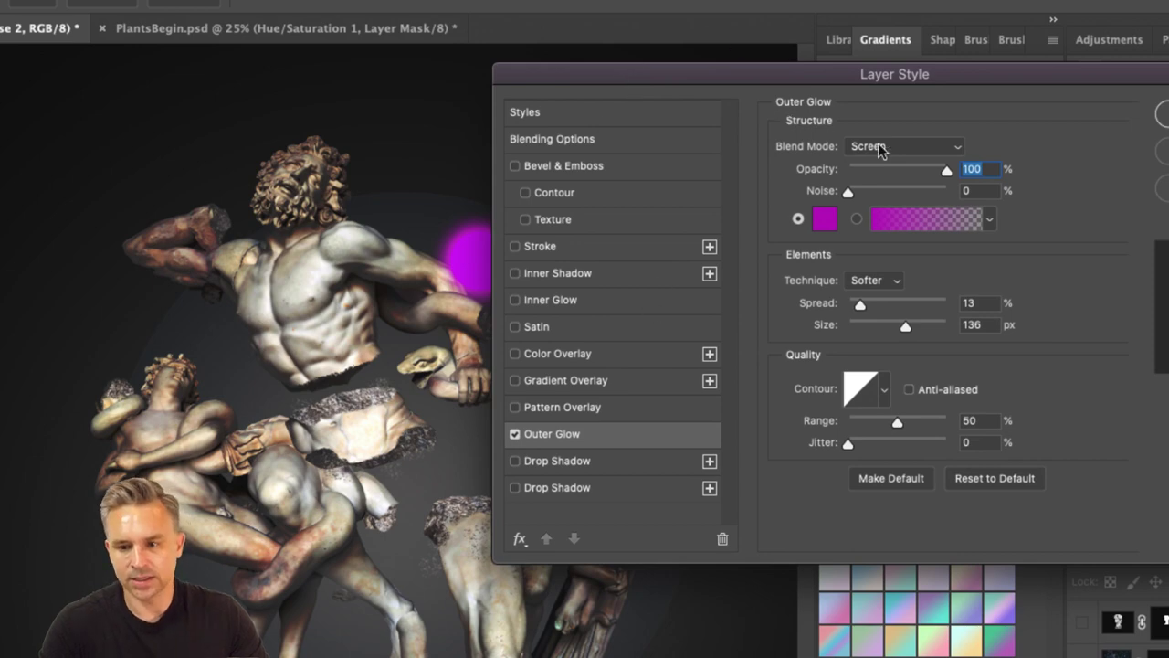
{"action": "left_click_drag", "start_coordinate": [599, 81], "coordinate": [634, 77]}
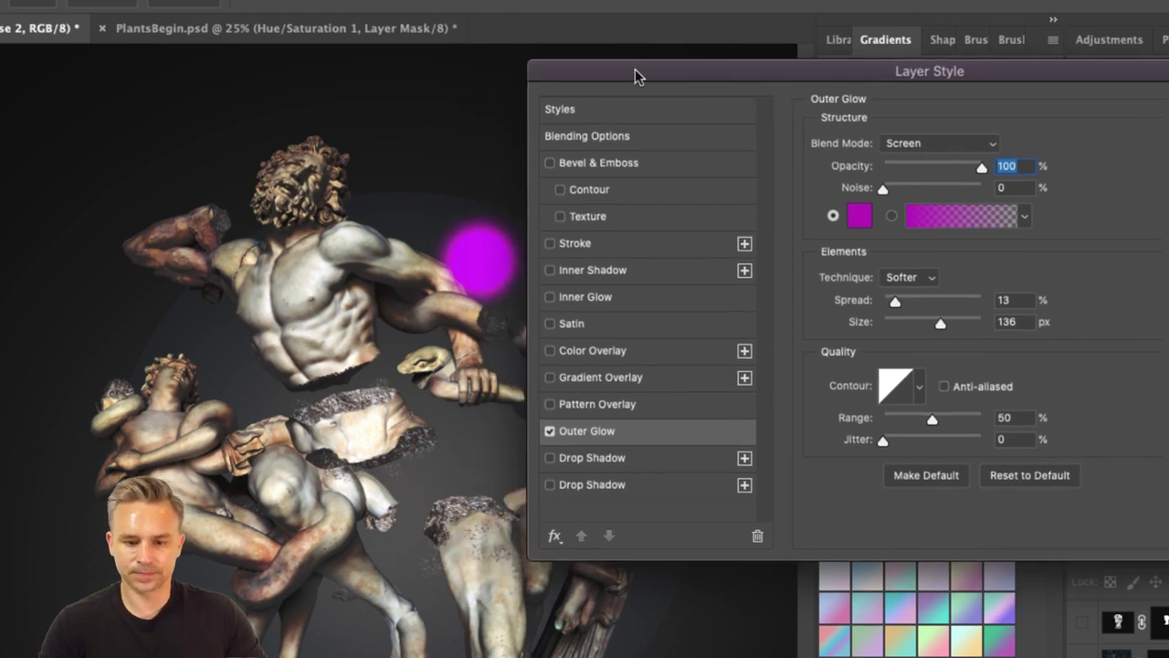
{"action": "mouse_move", "coordinate": [970, 327]}
{"action": "left_mouse_down"}
{"action": "mouse_move", "coordinate": [984, 323]}
{"action": "mouse_move", "coordinate": [958, 323]}
{"action": "mouse_move", "coordinate": [988, 329]}
{"action": "left_mouse_up"}
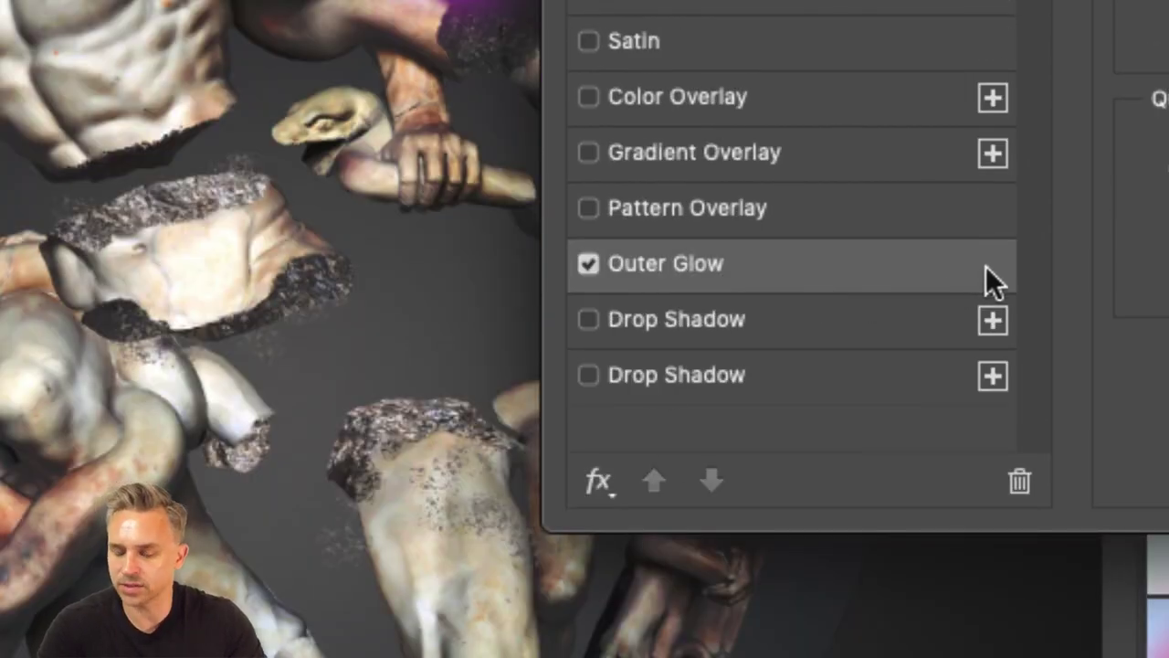
- Enable a white Drop Shadow on the small circle at 94% opacity, reduce its distance and adjust its size
{"action": "left_click", "coordinate": [587, 319]}
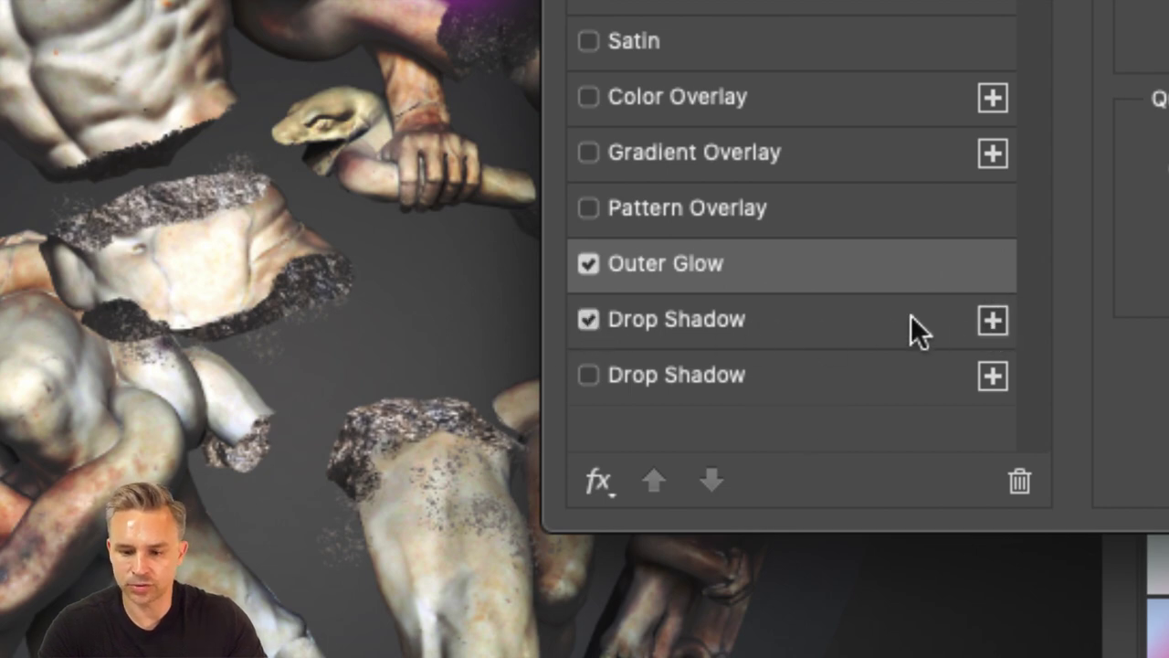
{"action": "left_click", "coordinate": [744, 323]}
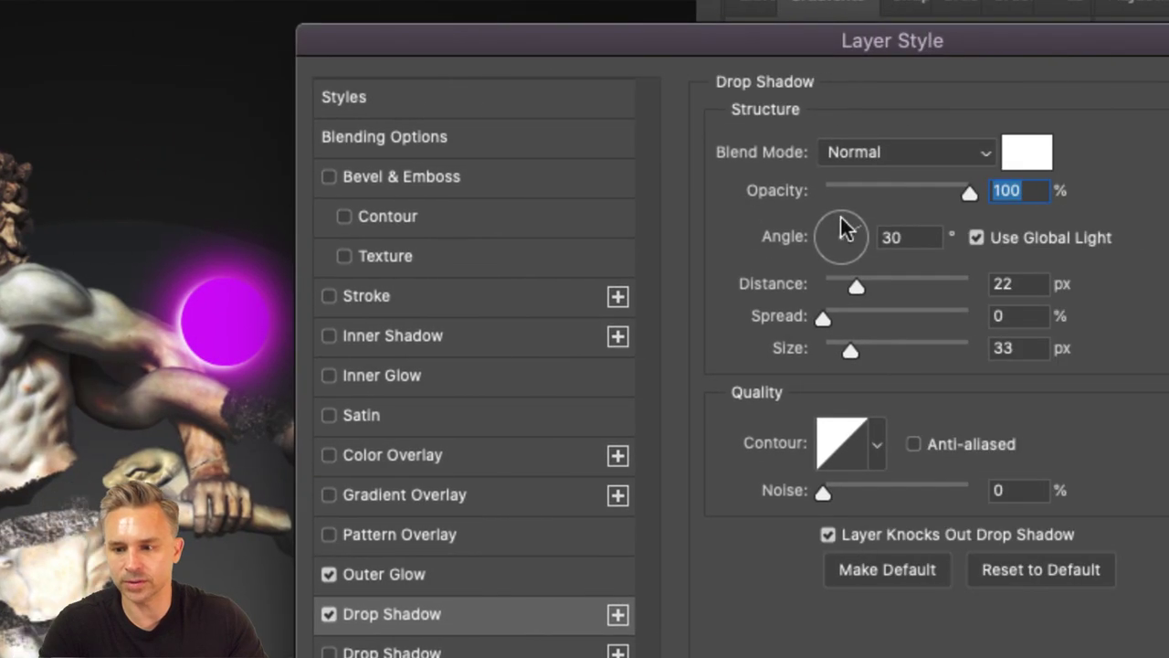
{"action": "left_click_drag", "start_coordinate": [819, 193], "coordinate": [961, 194]}
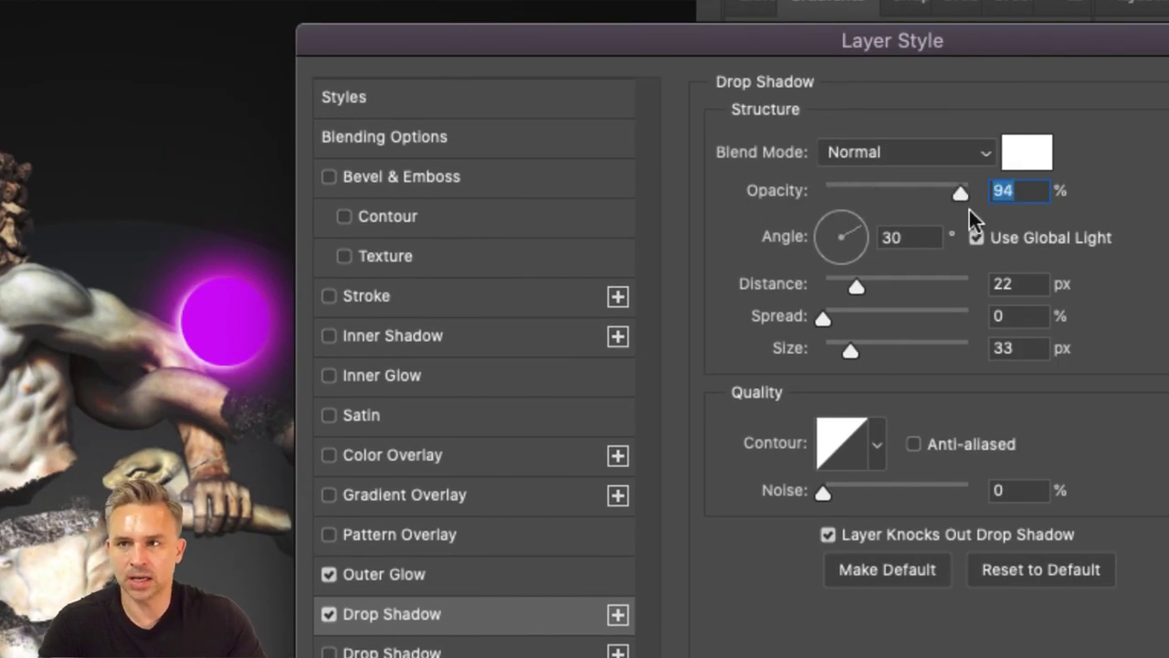
{"action": "left_click_drag", "start_coordinate": [856, 288], "coordinate": [804, 295]}
{"action": "mouse_move", "coordinate": [857, 348]}
{"action": "left_mouse_down"}
{"action": "mouse_move", "coordinate": [909, 343]}
{"action": "mouse_move", "coordinate": [856, 345]}
{"action": "left_mouse_up"}
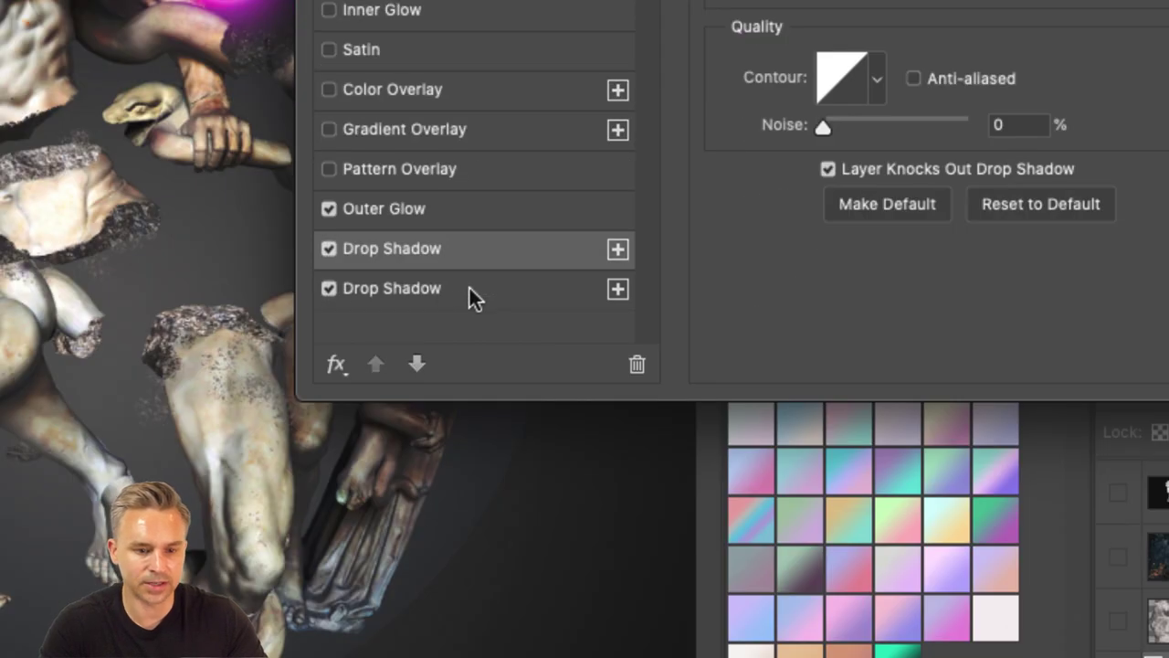
- Set up the second Drop Shadow in white with a distance of 20 px and a size of 7 px
{"action": "left_click", "coordinate": [469, 288]}
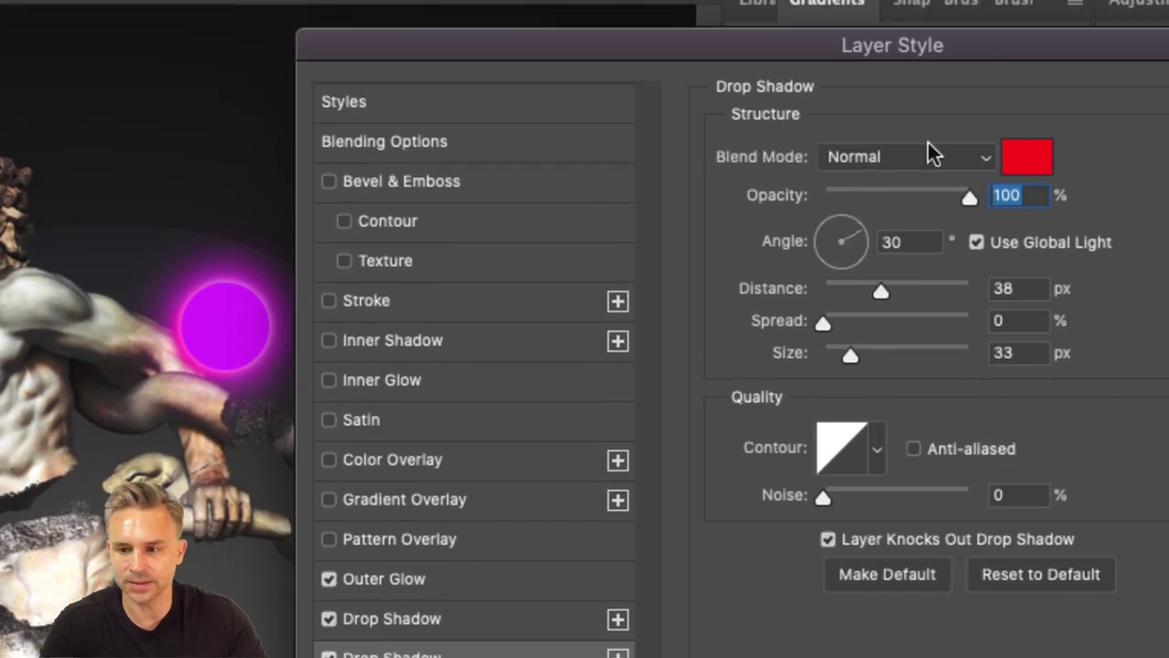
{"action": "left_click", "coordinate": [1014, 157]}
{"action": "left_click_drag", "start_coordinate": [754, 368], "coordinate": [611, 248]}
{"action": "key", "text": "Return"}
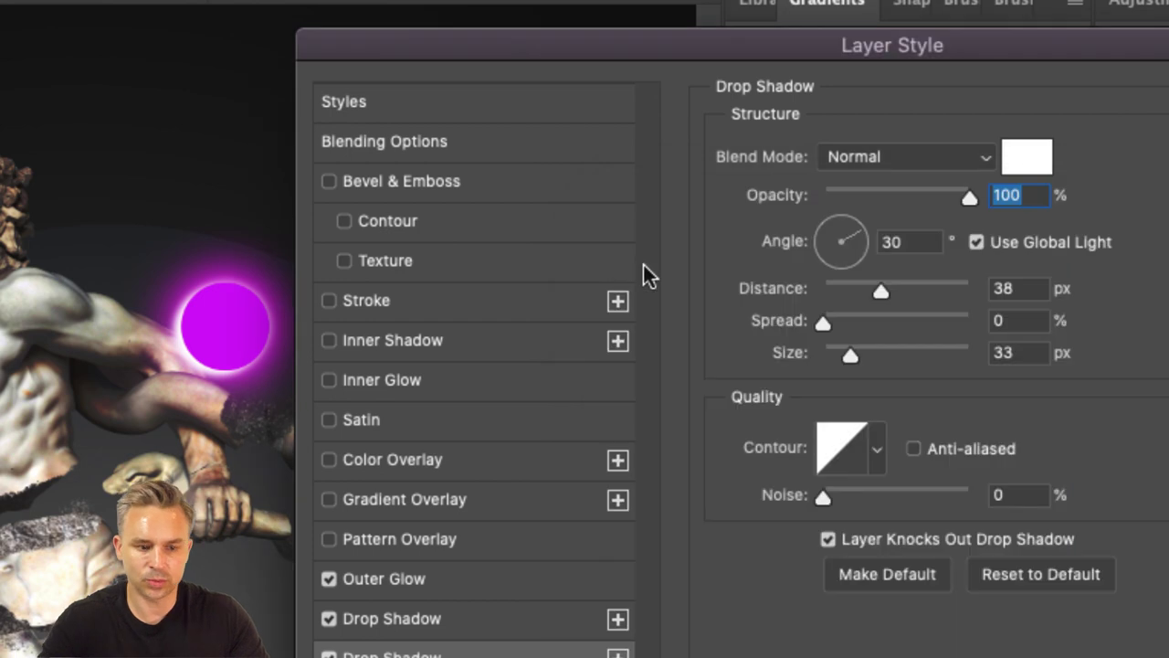
{"action": "left_click_drag", "start_coordinate": [881, 287], "coordinate": [853, 289]}
{"action": "left_click_drag", "start_coordinate": [850, 353], "coordinate": [834, 353]}
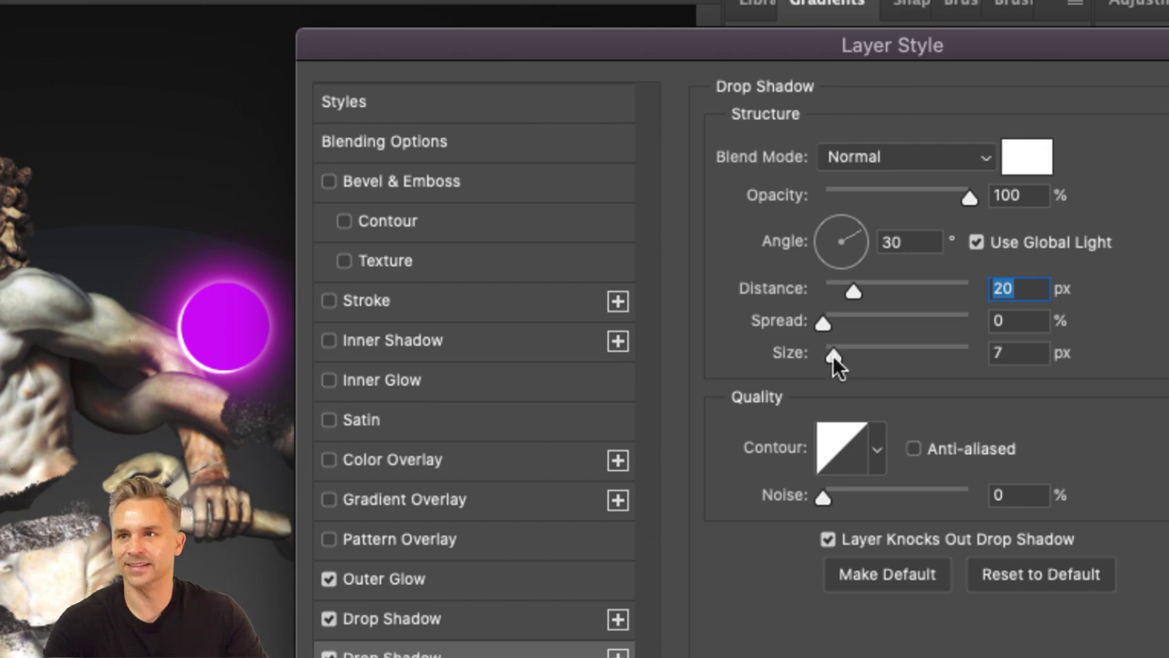
{"action": "left_click", "coordinate": [833, 357]}
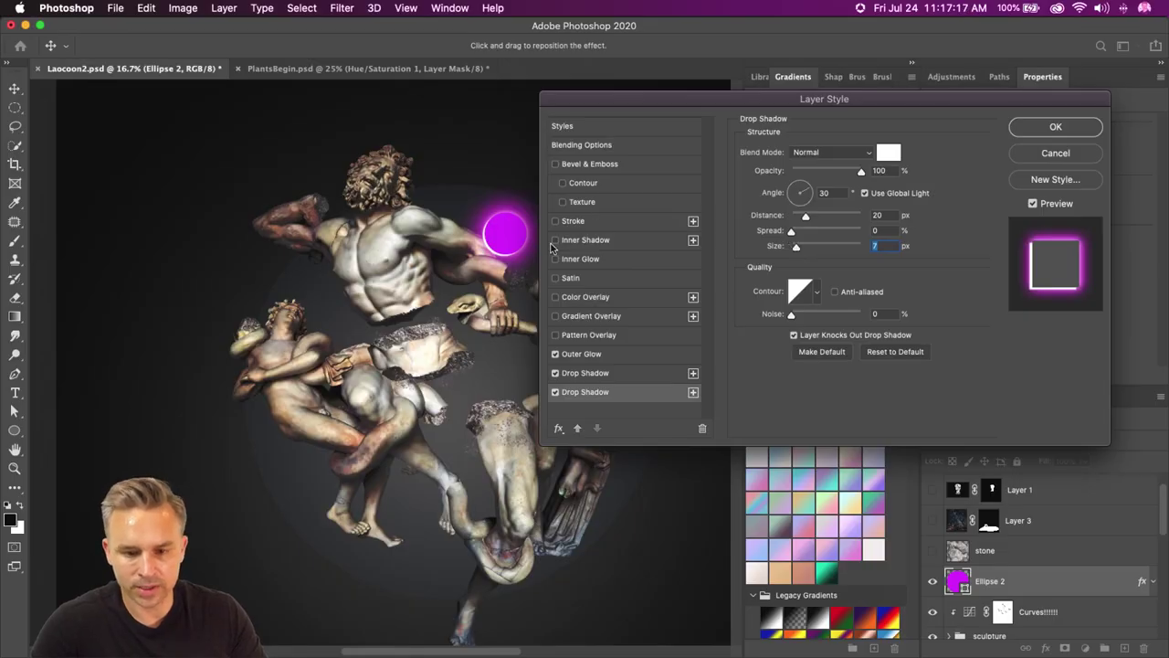
- Add an Inner Shadow with 69% opacity, 41 px distance, 47% choke and 144 px size, and disable the second Drop Shadow
{"action": "left_click", "coordinate": [594, 240]}
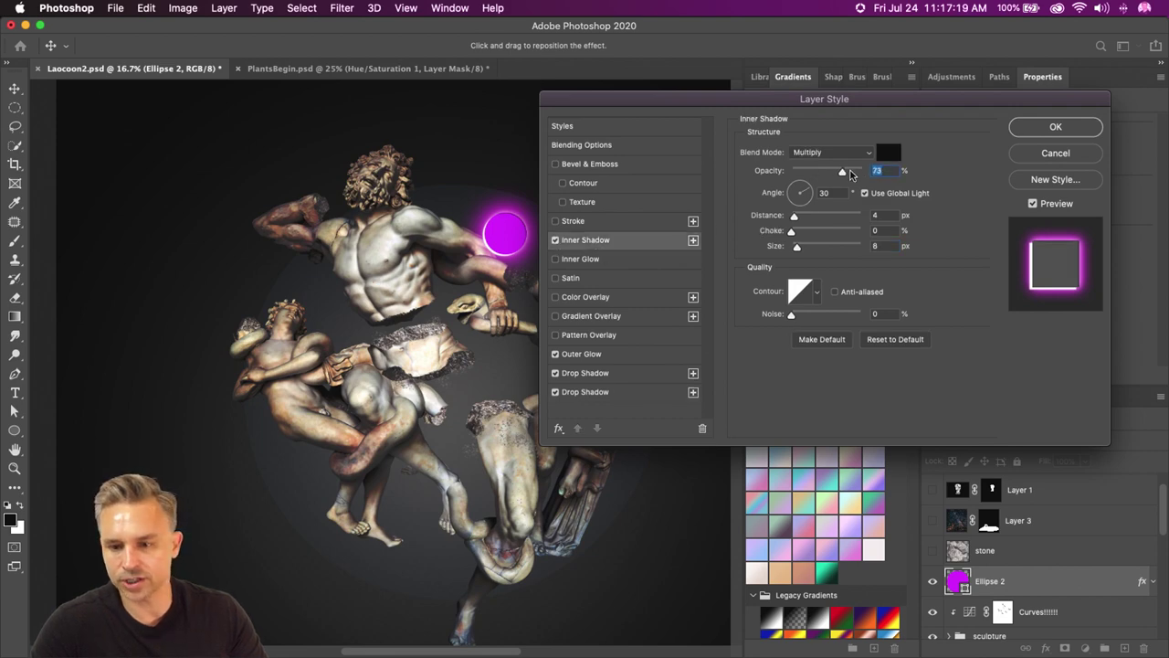
{"action": "left_click_drag", "start_coordinate": [845, 173], "coordinate": [839, 172]}
{"action": "left_click_drag", "start_coordinate": [794, 216], "coordinate": [835, 246]}
{"action": "left_click", "coordinate": [823, 231]}
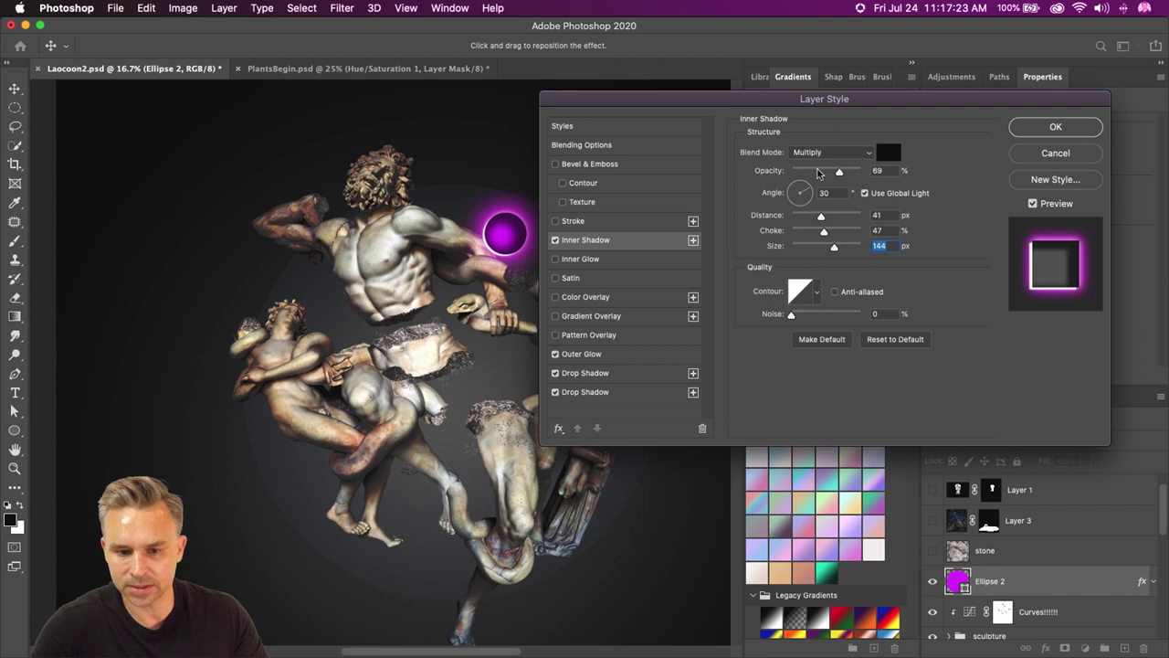
{"action": "left_click", "coordinate": [555, 392]}
- Set the Inner Shadow's color to purple d200ff and its angle to -63°, and apply the layer styles
{"action": "left_click", "coordinate": [888, 153]}
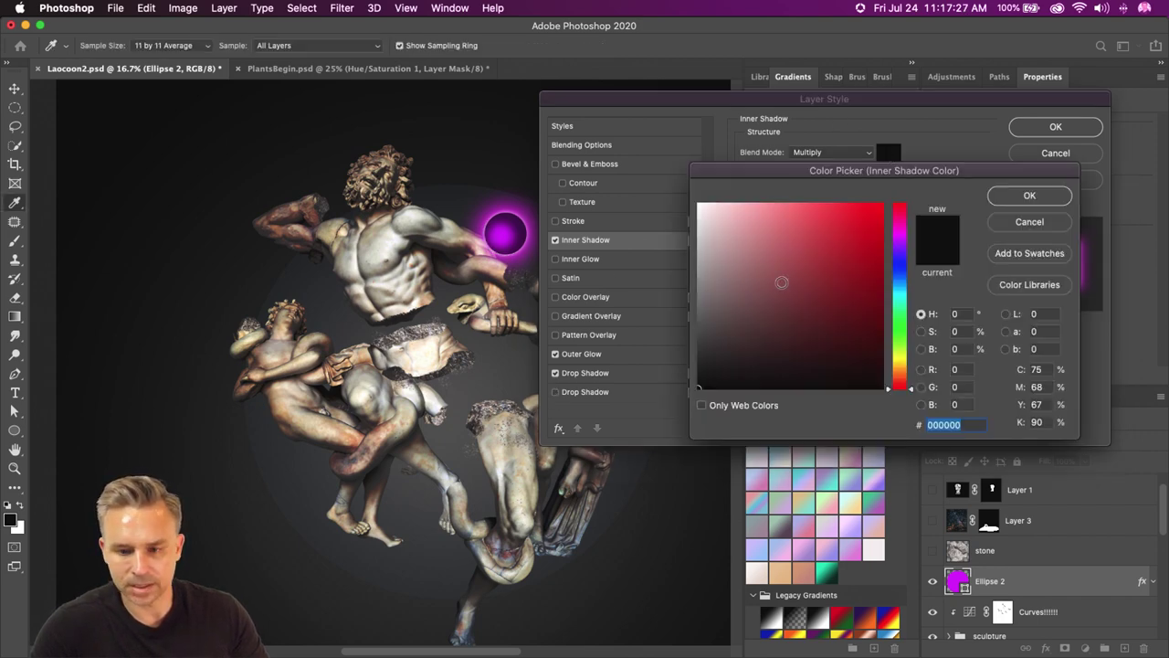
{"action": "left_click_drag", "start_coordinate": [800, 239], "coordinate": [896, 240]}
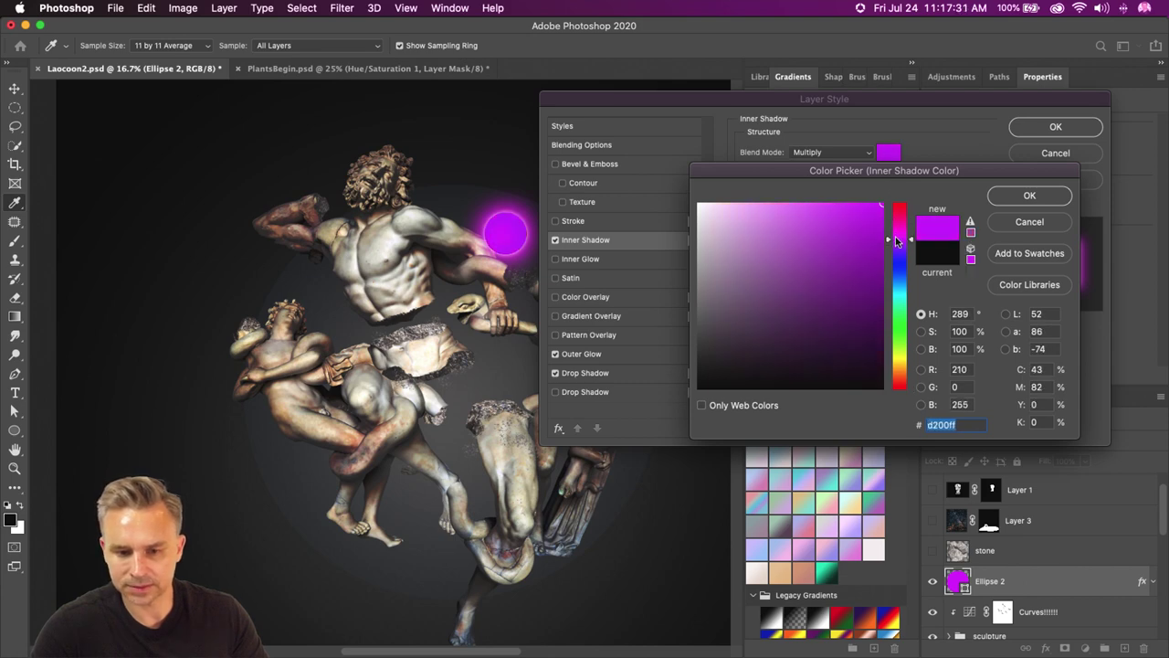
{"action": "left_click", "coordinate": [1030, 196]}
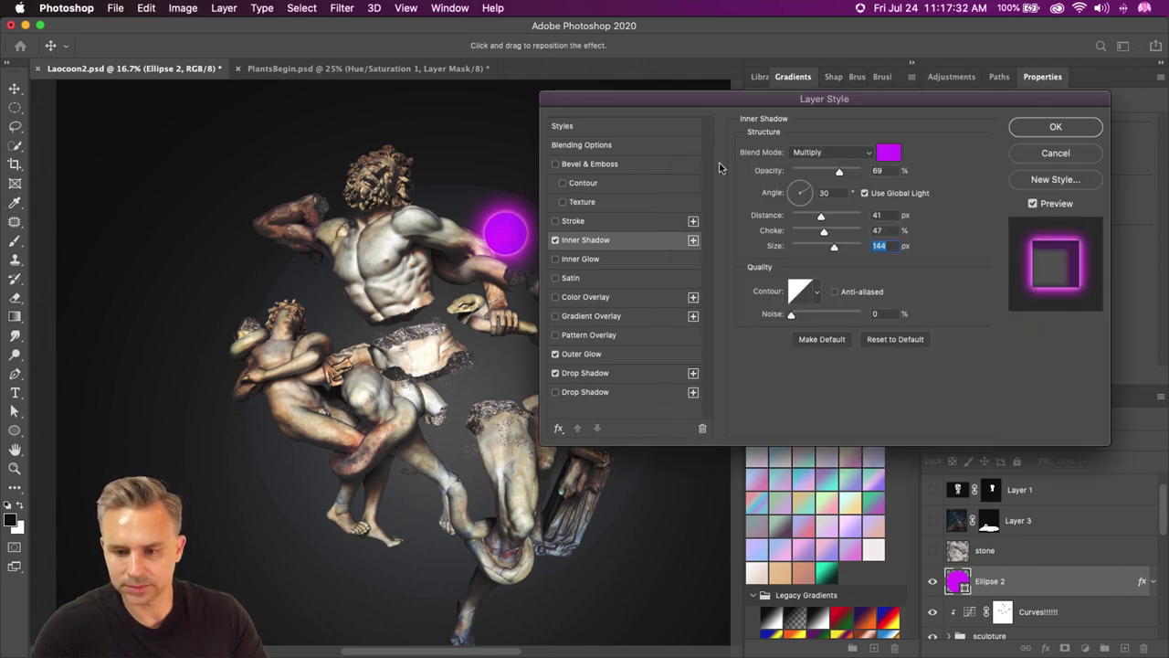
{"action": "left_click", "coordinate": [804, 203]}
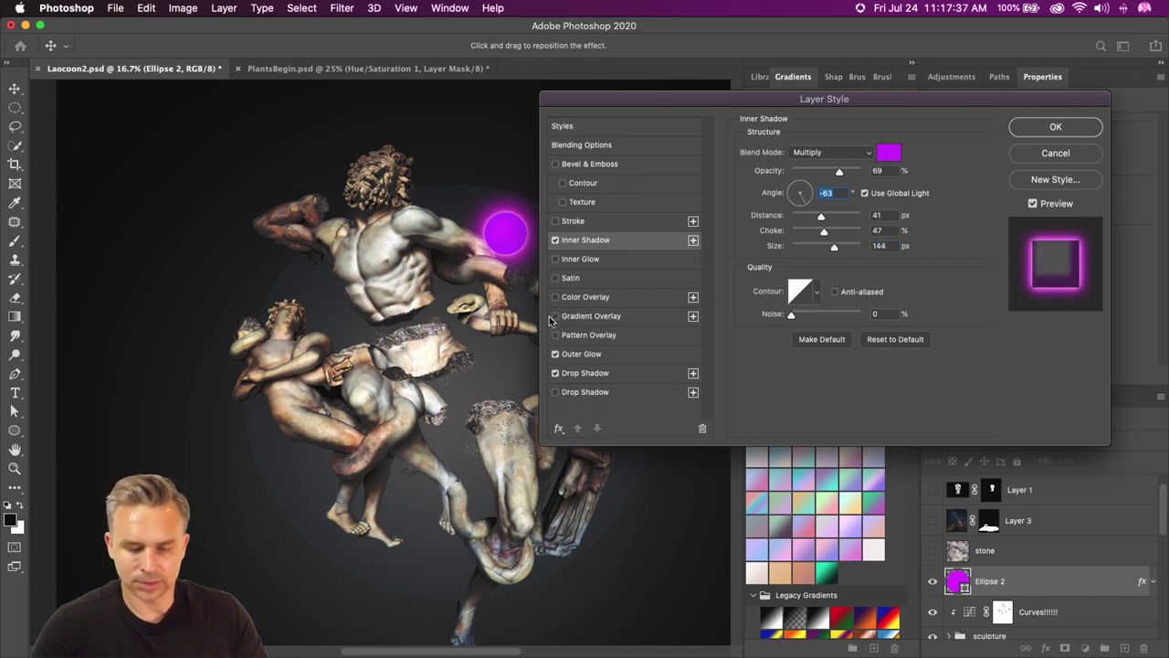
{"action": "left_click", "coordinate": [1053, 128]}
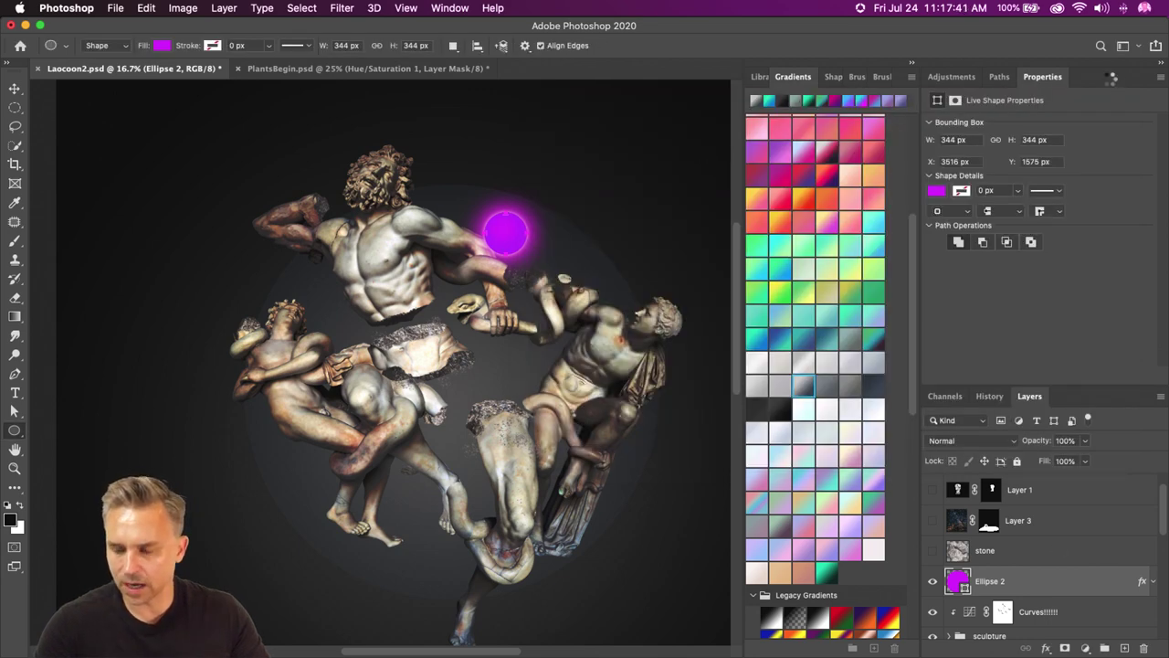
- Move the Ellipse 2 layer into the bkgd group, directly above Ellipse 1
{"action": "double_click", "coordinate": [1042, 75]}
{"action": "left_click", "coordinate": [12, 89]}
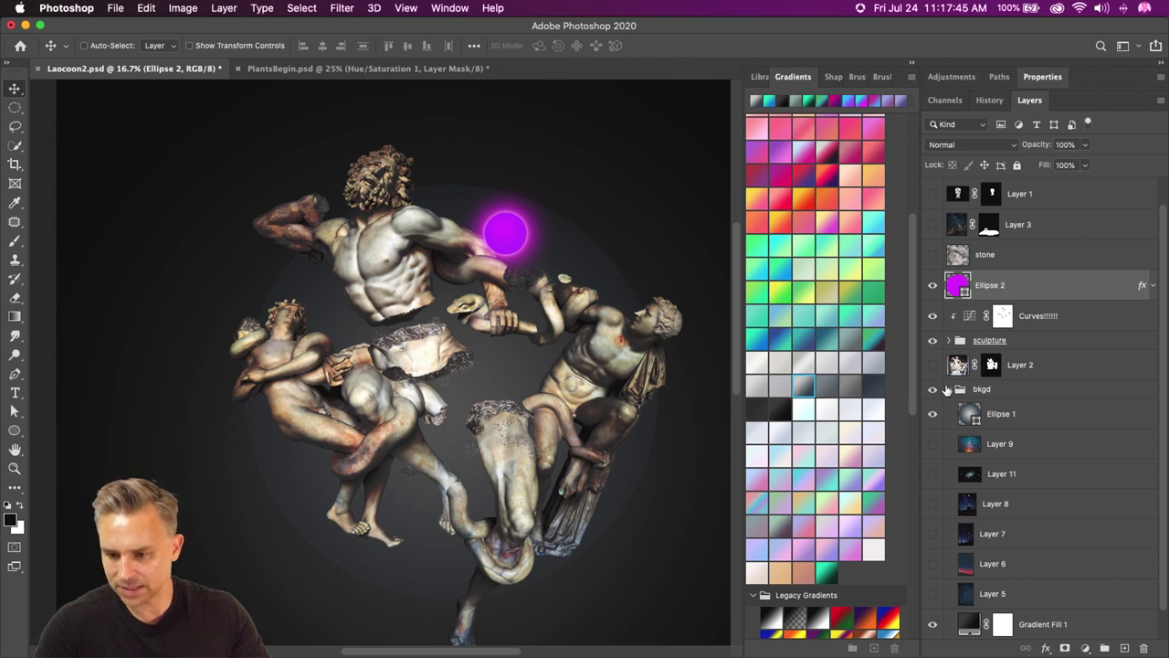
{"action": "left_click_drag", "start_coordinate": [974, 302], "coordinate": [1030, 407]}
- On a new layer above Ellipse 2, paint a soft glow in the circle's sampled purple, reducing the brush from 1500 to 1200 px
{"action": "left_click", "coordinate": [1125, 647]}
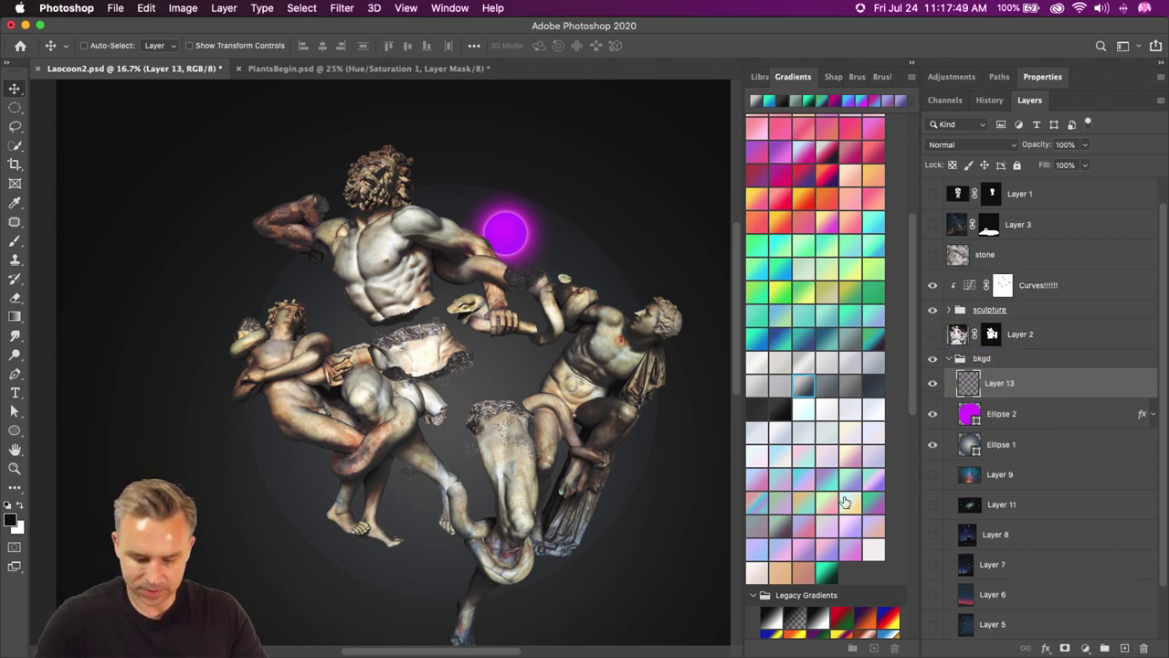
{"action": "key", "text": "b"}
{"action": "key", "text": "bracketright"}
{"action": "key", "text": "bracketright"}
{"action": "key", "text": "bracketright"}
{"action": "key", "text": "bracketright"}
{"action": "key", "text": "bracketright"}
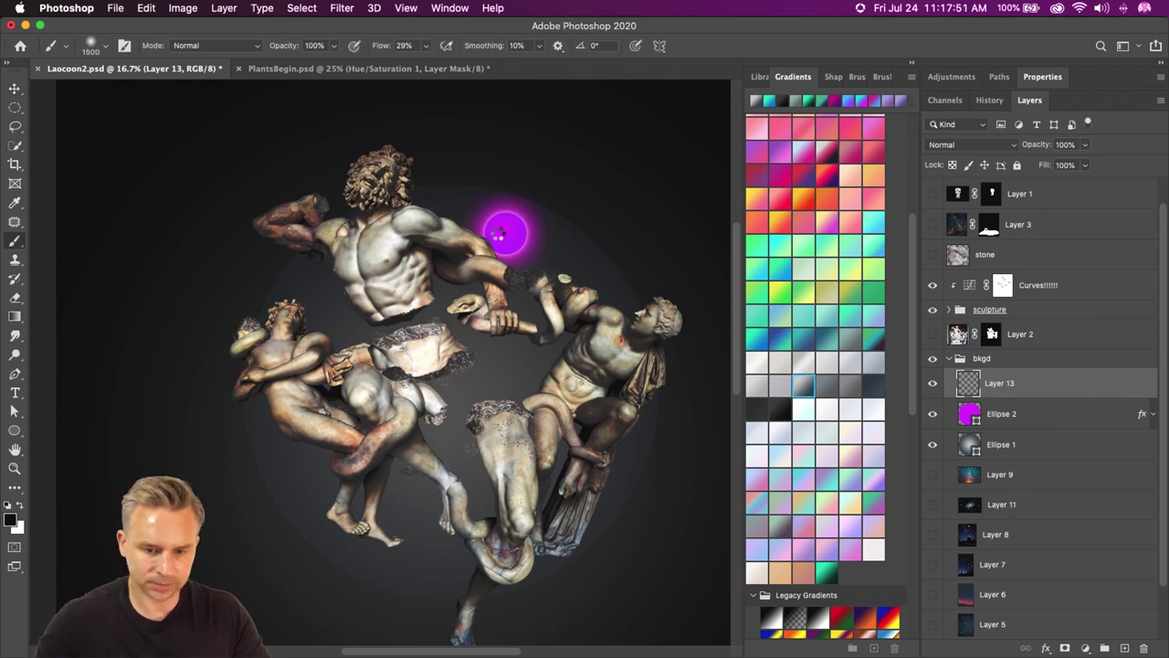
{"action": "key", "text": "i"}
{"action": "left_click", "coordinate": [509, 234]}
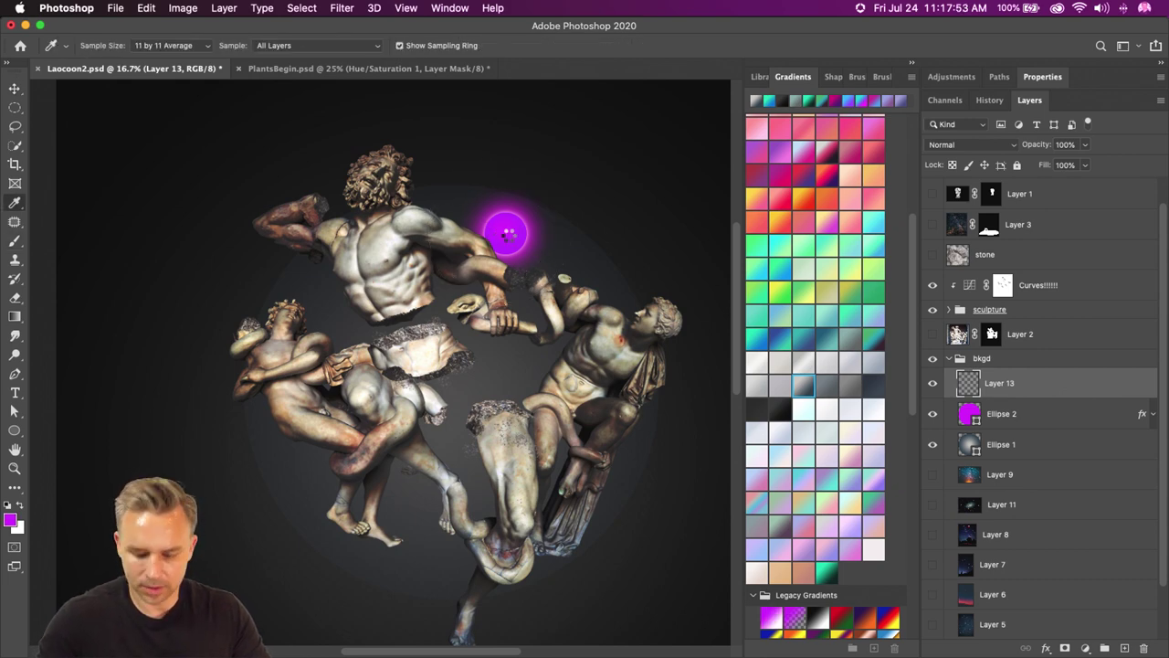
{"action": "key", "text": "b"}
{"action": "mouse_move", "coordinate": [500, 242]}
{"action": "left_mouse_down"}
{"action": "mouse_move", "coordinate": [482, 228]}
{"action": "mouse_move", "coordinate": [496, 213]}
{"action": "mouse_move", "coordinate": [481, 272]}
{"action": "left_mouse_up"}
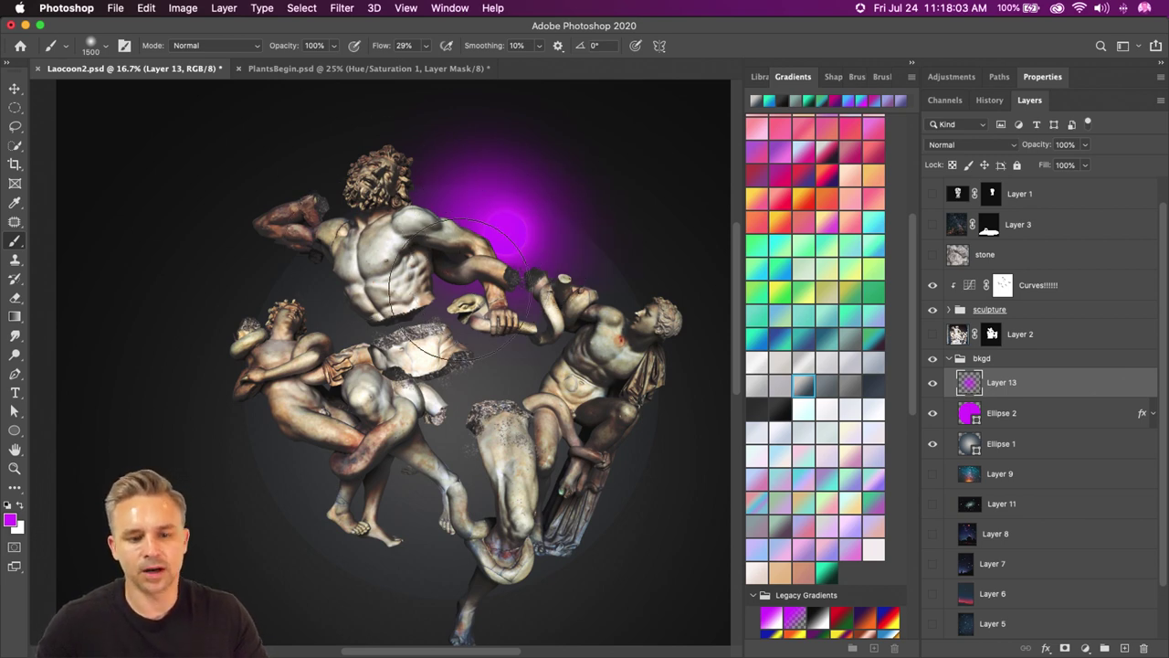
{"action": "key", "text": "["}
{"action": "key", "text": "["}
{"action": "key", "text": "["}
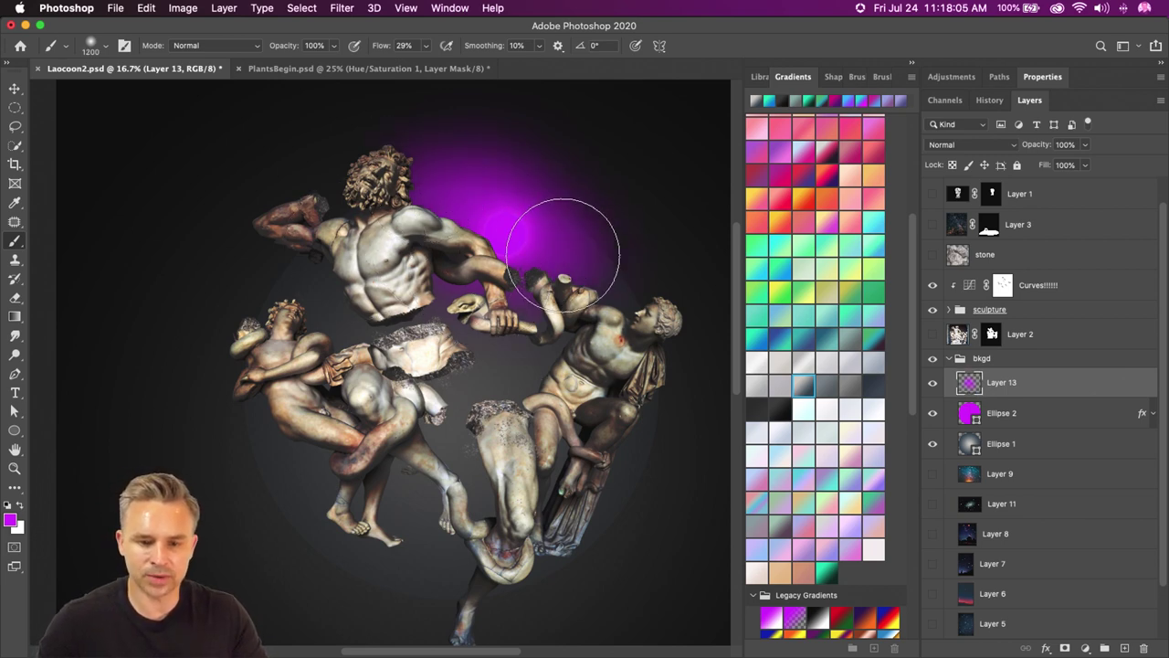
- Duplicate the purple circle, place the copy beside the far left sculpture and scale it down
{"action": "left_click_drag", "start_coordinate": [1029, 416], "coordinate": [1125, 648]}
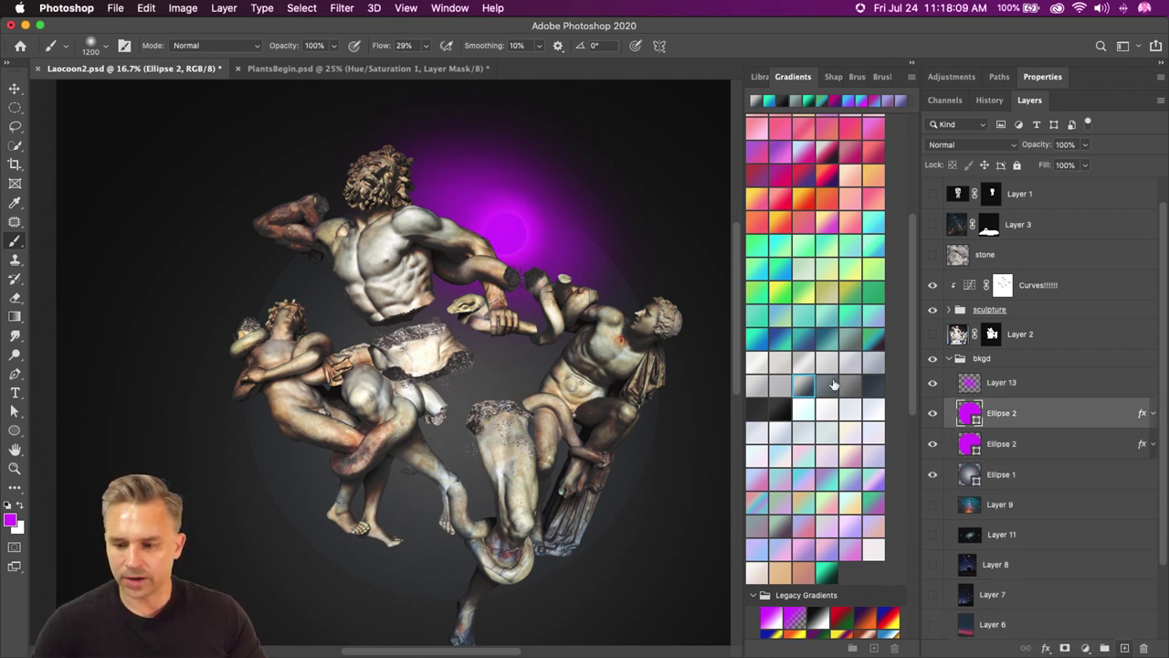
{"action": "left_click", "coordinate": [14, 91]}
{"action": "left_click_drag", "start_coordinate": [573, 325], "coordinate": [256, 383]}
{"action": "key", "text": "super+t"}
{"action": "left_click_drag", "start_coordinate": [168, 279], "coordinate": [173, 304]}
{"action": "key", "text": "Return"}
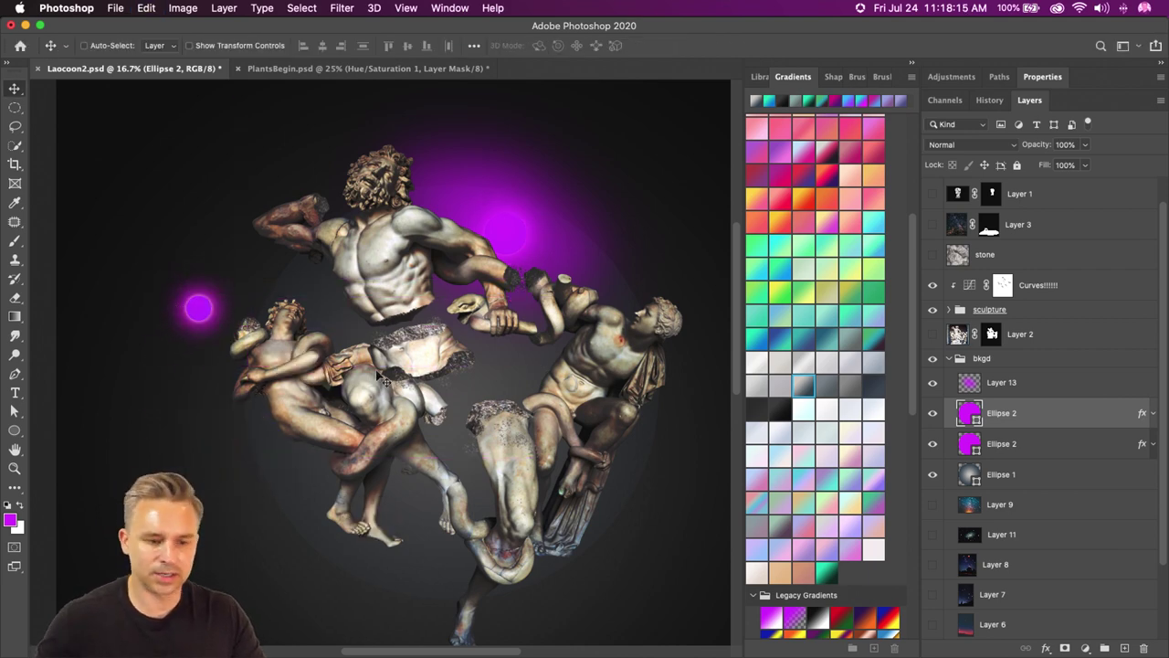
- Set the copied circle's fill color to blue 00b4ff
{"action": "double_click", "coordinate": [967, 415]}
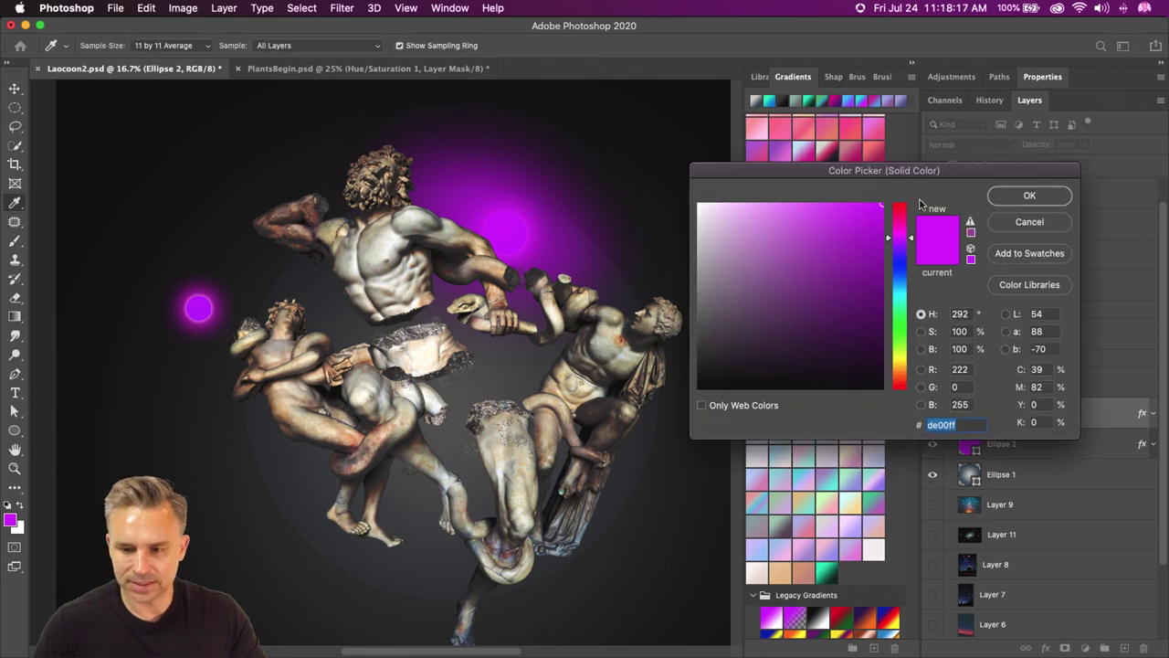
{"action": "left_click_drag", "start_coordinate": [895, 245], "coordinate": [897, 288]}
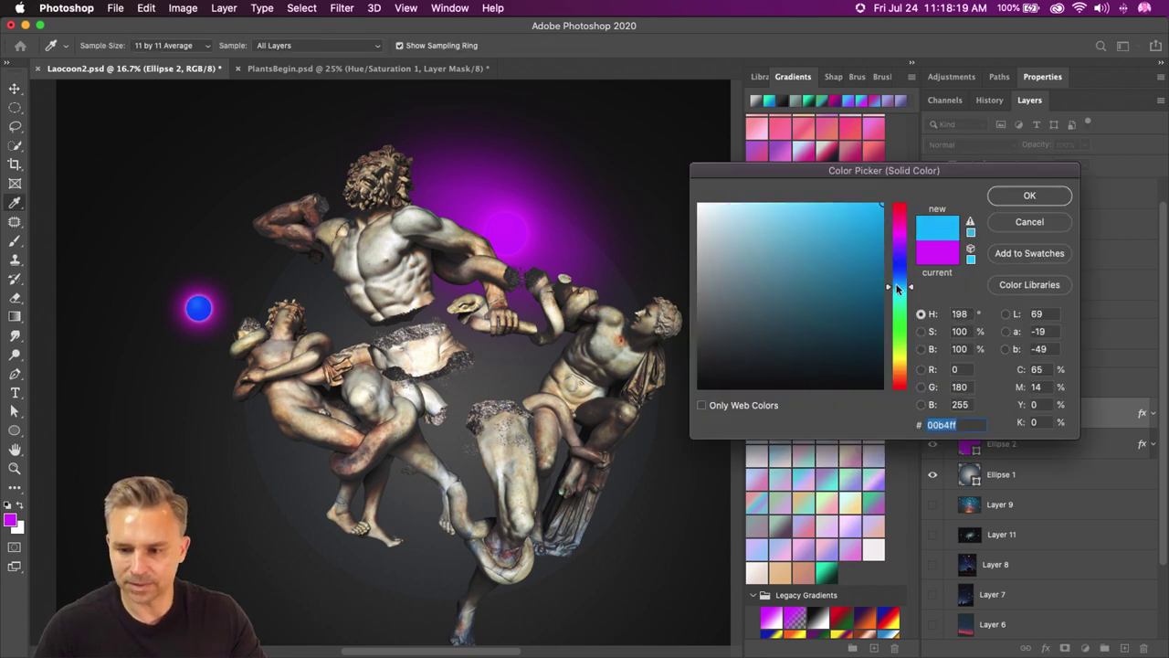
{"action": "key", "text": "Return"}
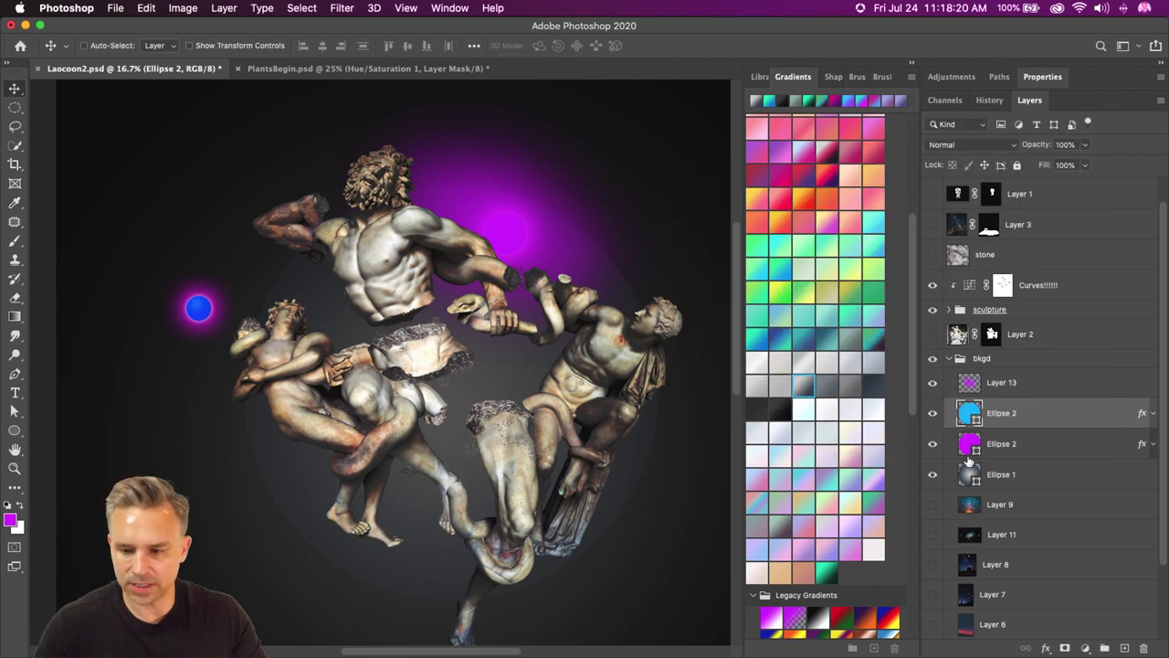
- Recolor the blue circle's Inner Shadow and Outer Glow from purple to cyan
{"action": "left_click", "coordinate": [1154, 414]}
{"action": "double_click", "coordinate": [1014, 447]}
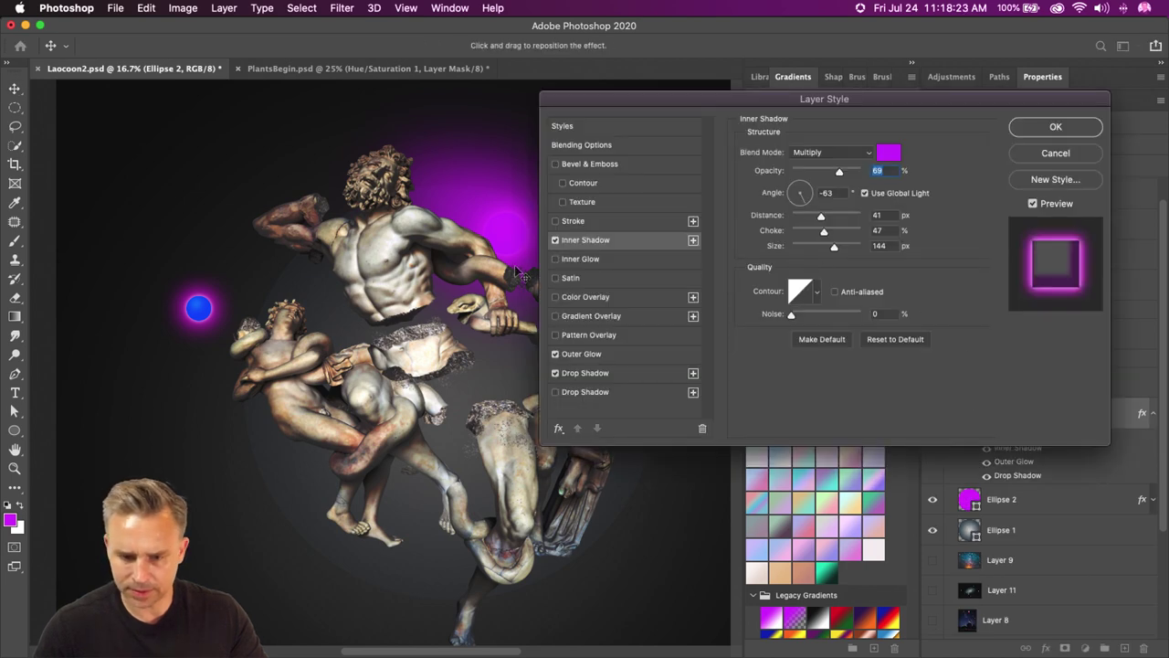
{"action": "left_click", "coordinate": [888, 152]}
{"action": "left_click_drag", "start_coordinate": [899, 267], "coordinate": [898, 286]}
{"action": "key", "text": "Return"}
{"action": "left_click", "coordinate": [585, 352]}
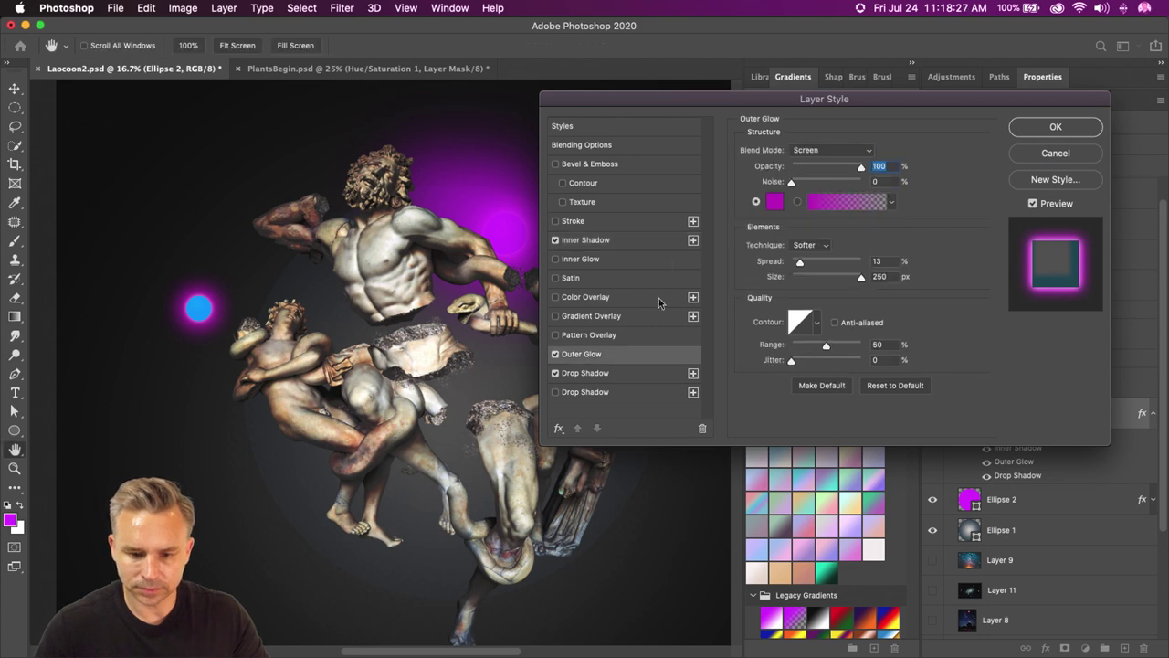
{"action": "left_click", "coordinate": [772, 203]}
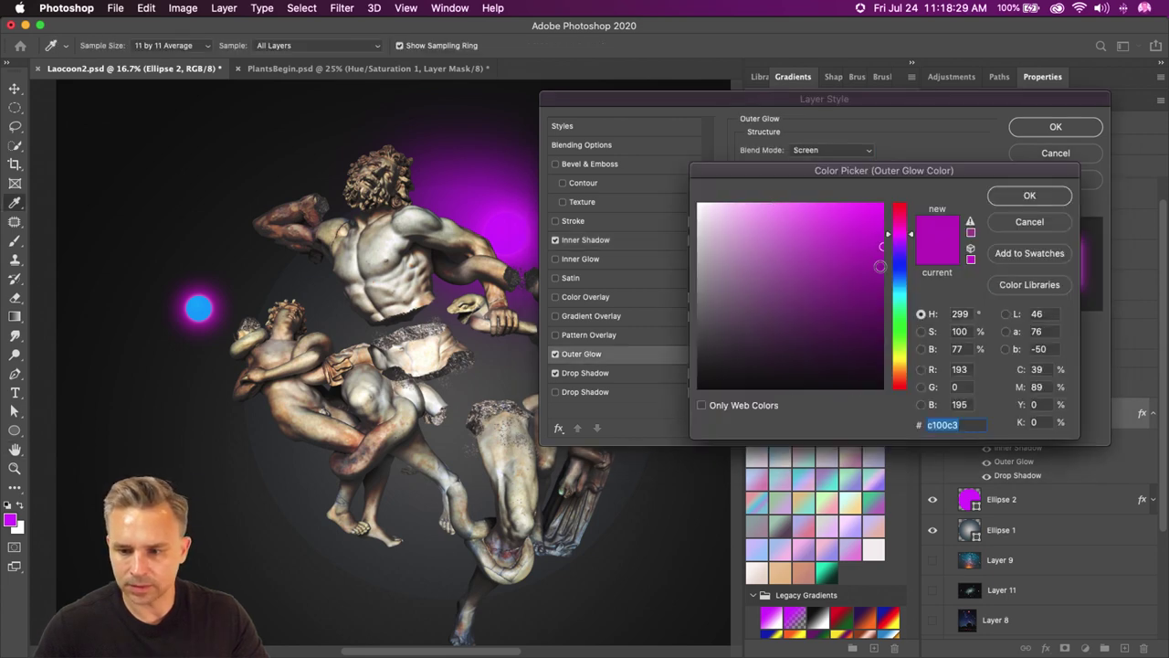
{"action": "left_click", "coordinate": [901, 292]}
{"action": "key", "text": "Return"}
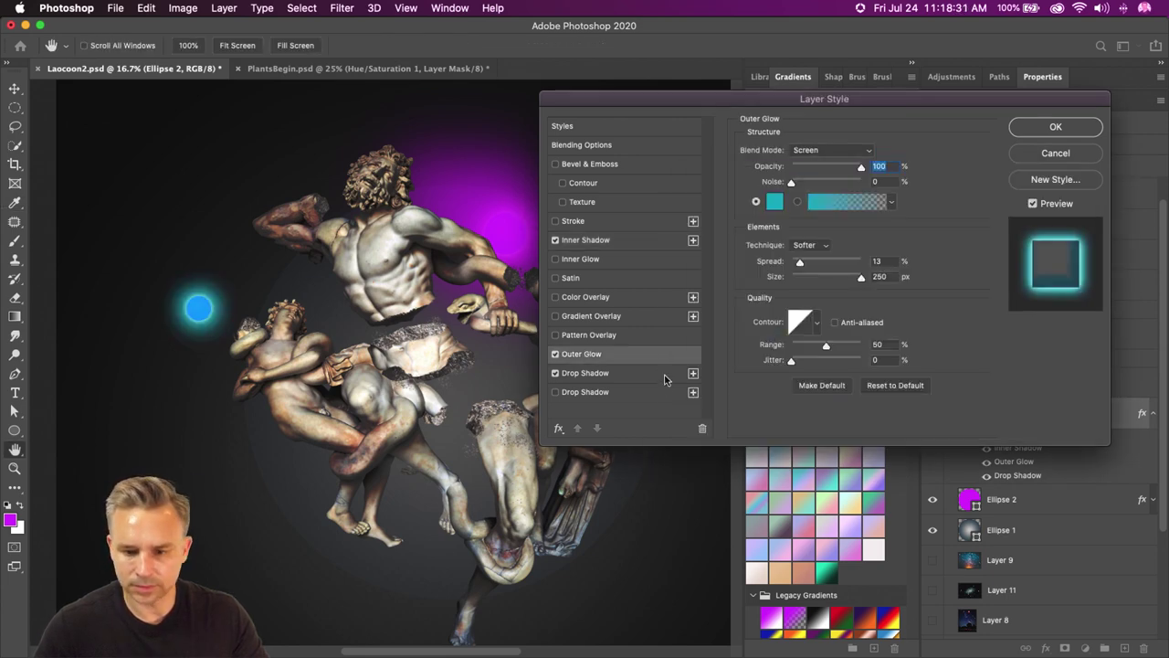
- Keep the Drop Shadow white, apply the layer styles and move the blue circle slightly up and to the left
{"action": "left_click", "coordinate": [651, 373]}
{"action": "left_click", "coordinate": [882, 155]}
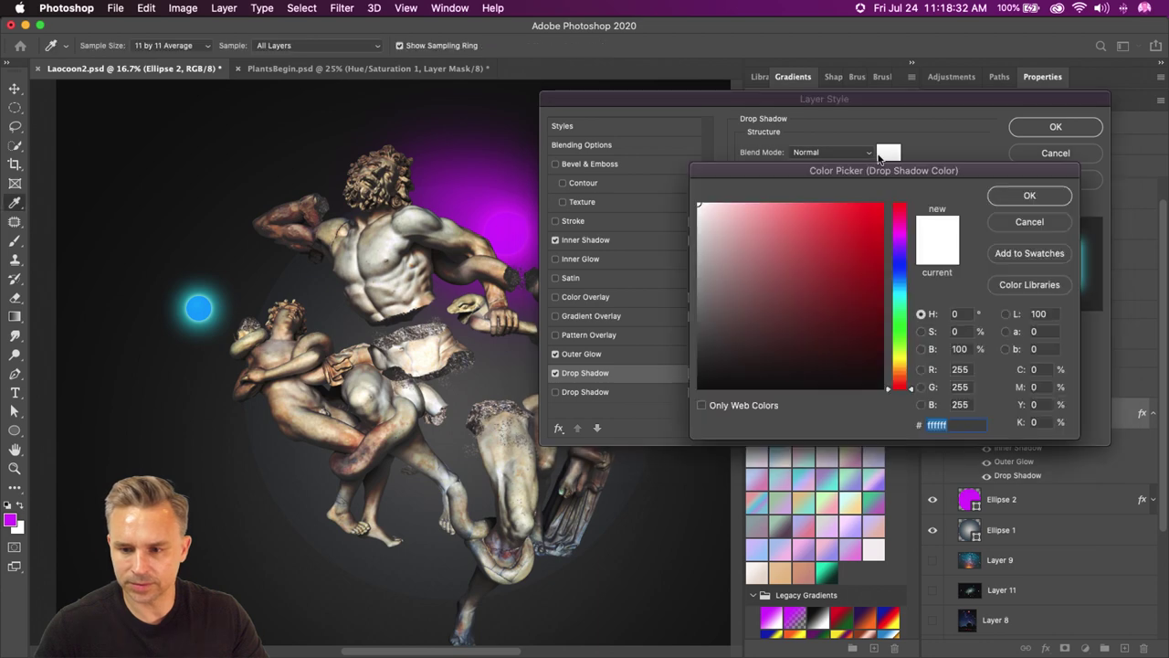
{"action": "left_click", "coordinate": [1002, 194]}
{"action": "left_click", "coordinate": [1052, 127]}
{"action": "left_click_drag", "start_coordinate": [198, 309], "coordinate": [174, 277]}
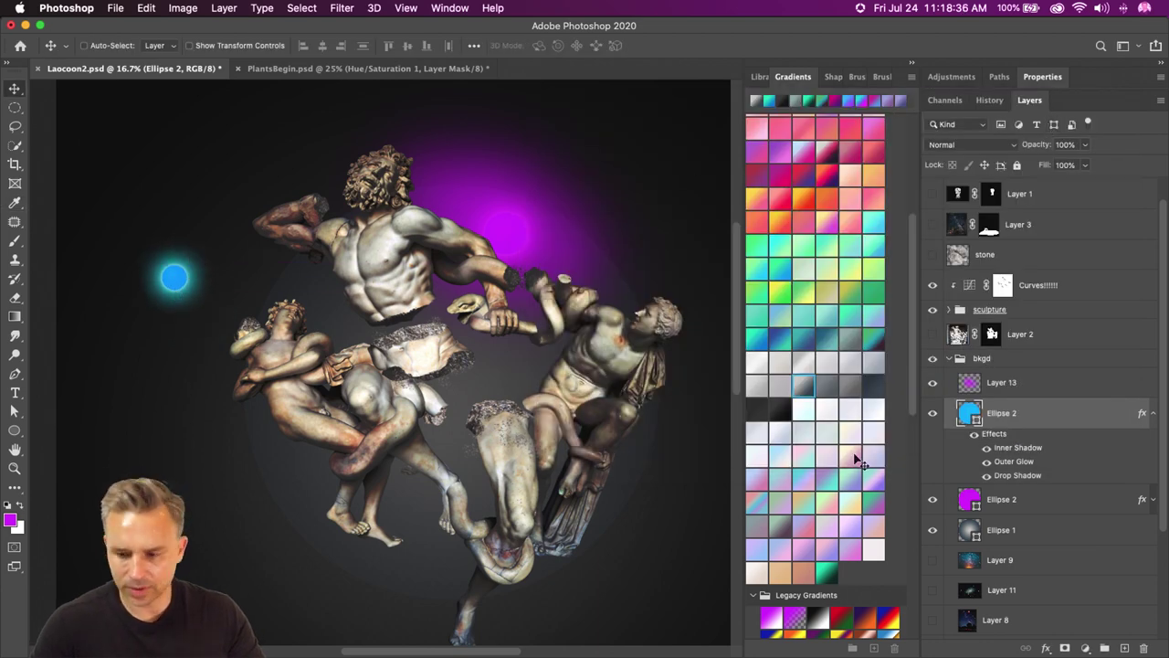
- Move the purple glow on Layer 13 beneath the blue circle's layer and add a new layer above that circle
{"action": "left_click", "coordinate": [1153, 413]}
{"action": "left_click_drag", "start_coordinate": [1027, 384], "coordinate": [1026, 435]}
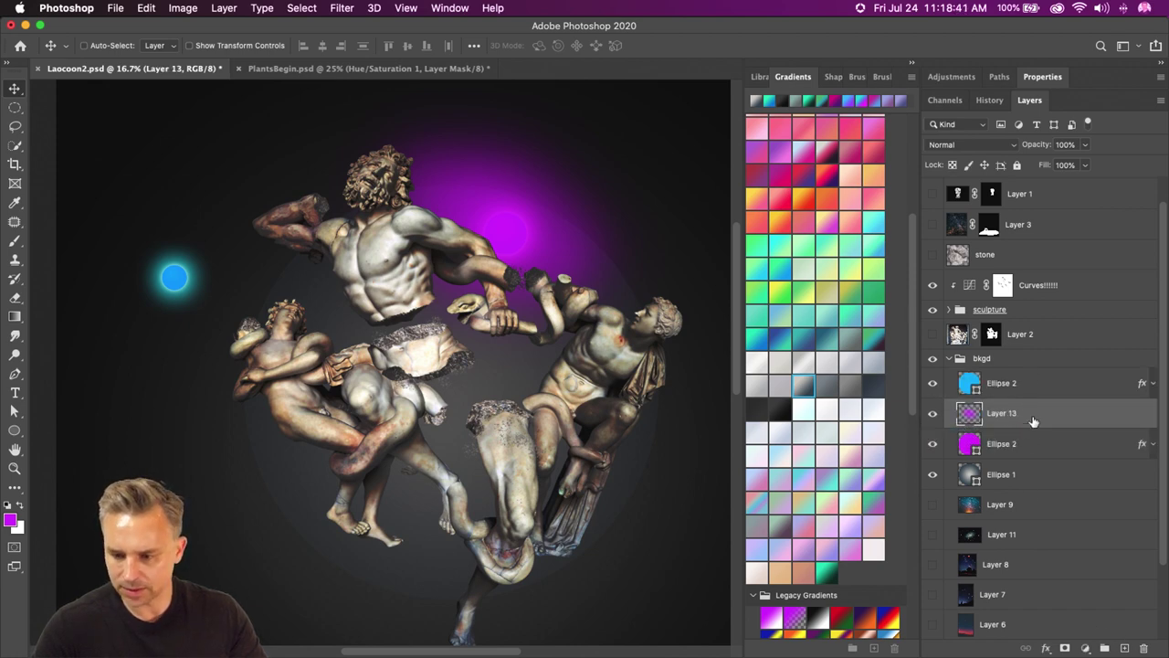
{"action": "left_click", "coordinate": [1033, 382]}
{"action": "left_click", "coordinate": [1124, 648]}
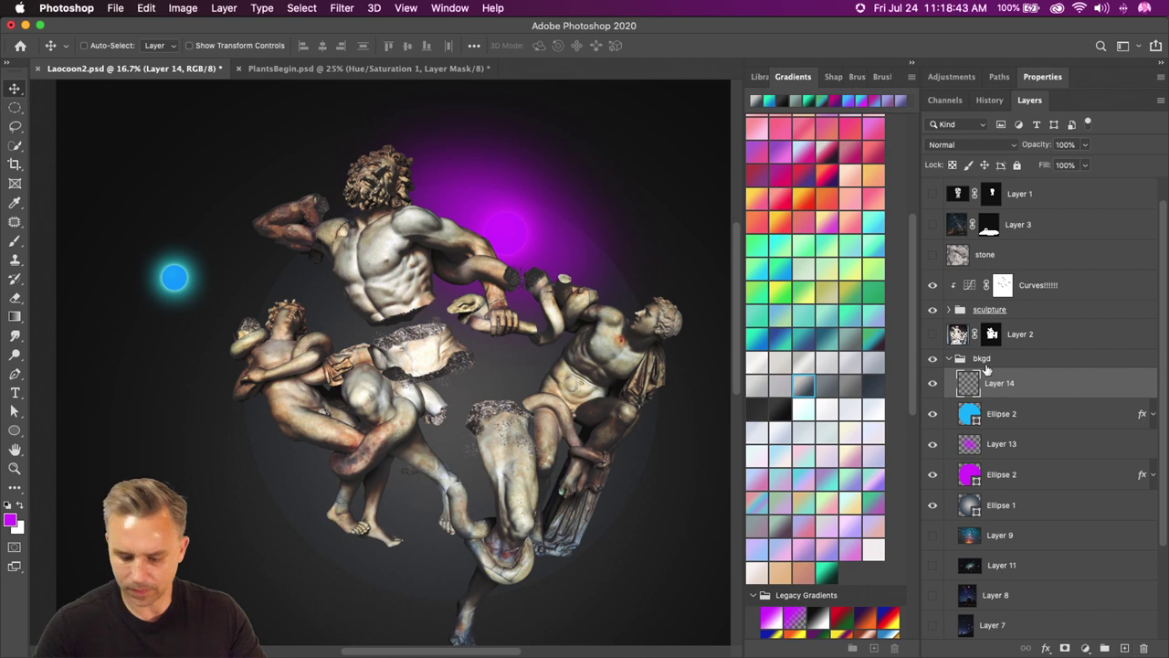
- Paint a soft cyan glow around and beside the blue circle with a 1700 px brush
{"action": "key", "text": "b"}
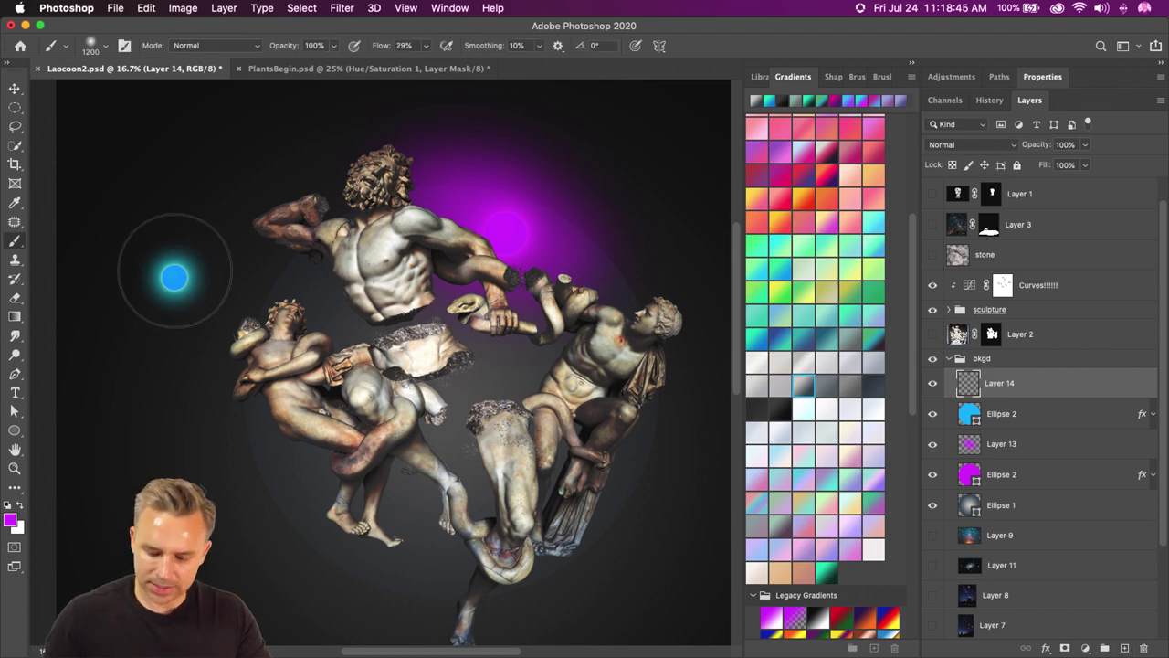
{"action": "left_click", "coordinate": [11, 522]}
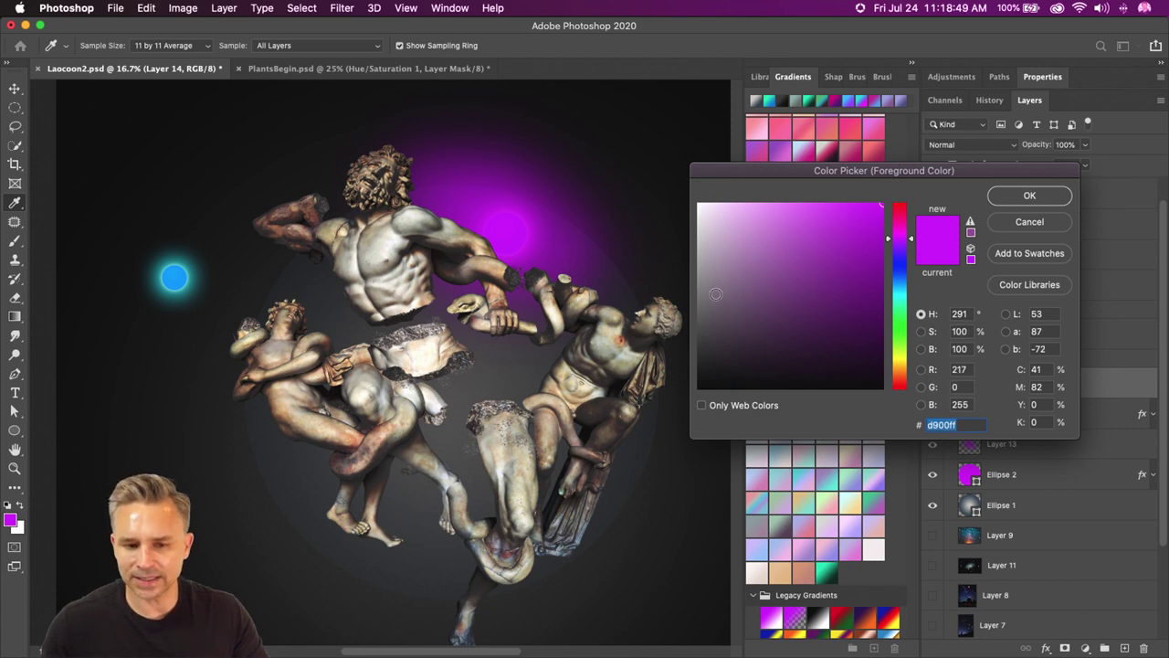
{"action": "left_click_drag", "start_coordinate": [903, 285], "coordinate": [904, 291]}
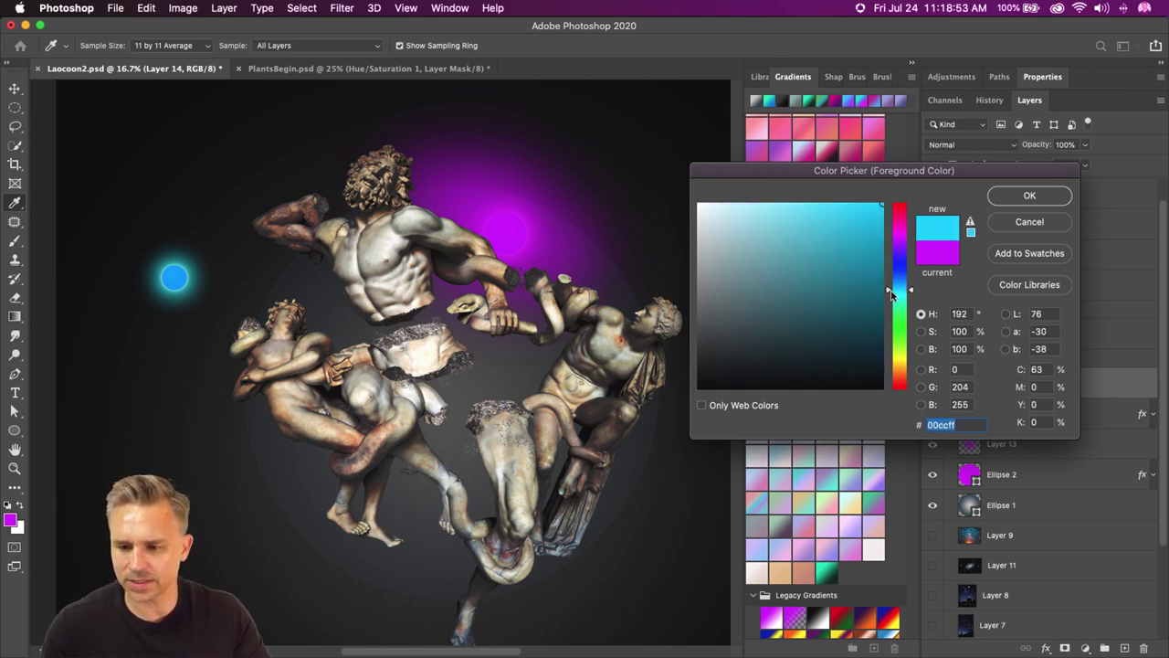
{"action": "left_click", "coordinate": [1015, 195]}
{"action": "key", "text": "bracketright"}
{"action": "key", "text": "bracketright"}
{"action": "key", "text": "bracketright"}
{"action": "key", "text": "bracketright"}
{"action": "key", "text": "bracketright"}
{"action": "left_click", "coordinate": [193, 273]}
{"action": "left_click", "coordinate": [189, 268]}
{"action": "left_click", "coordinate": [208, 270]}
{"action": "left_click", "coordinate": [230, 268]}
{"action": "left_click", "coordinate": [224, 280]}
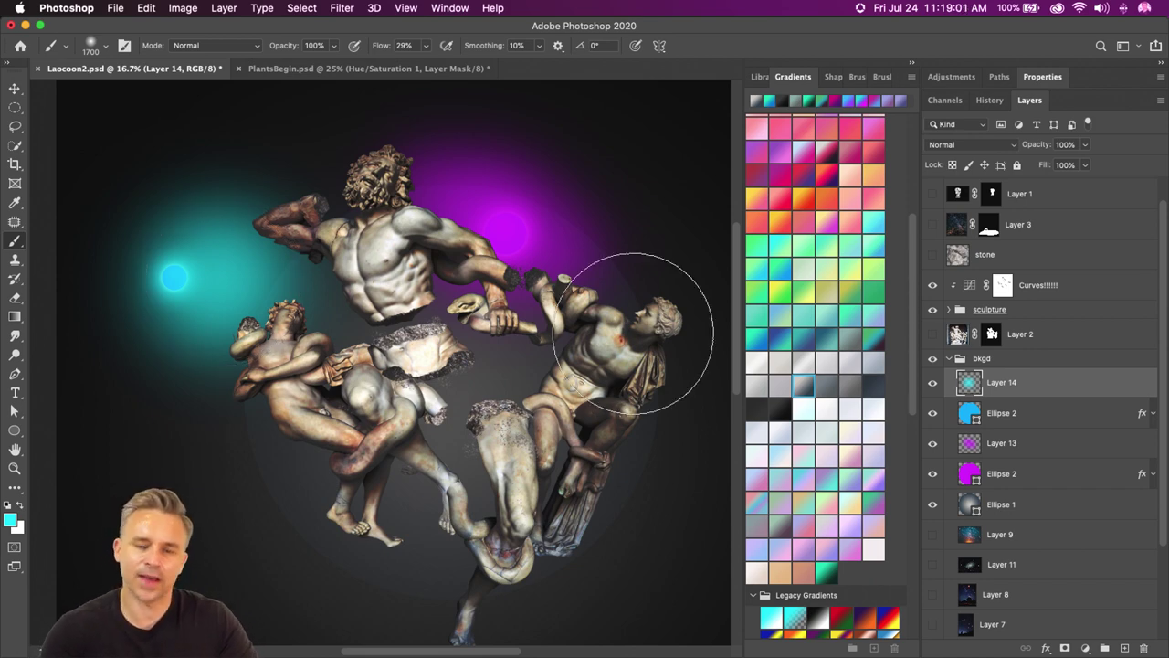
- Add a Hue/Saturation adjustment above the Curves layer, clip it to the sculpture group and set Saturation to -70
{"action": "left_click", "coordinate": [1035, 287]}
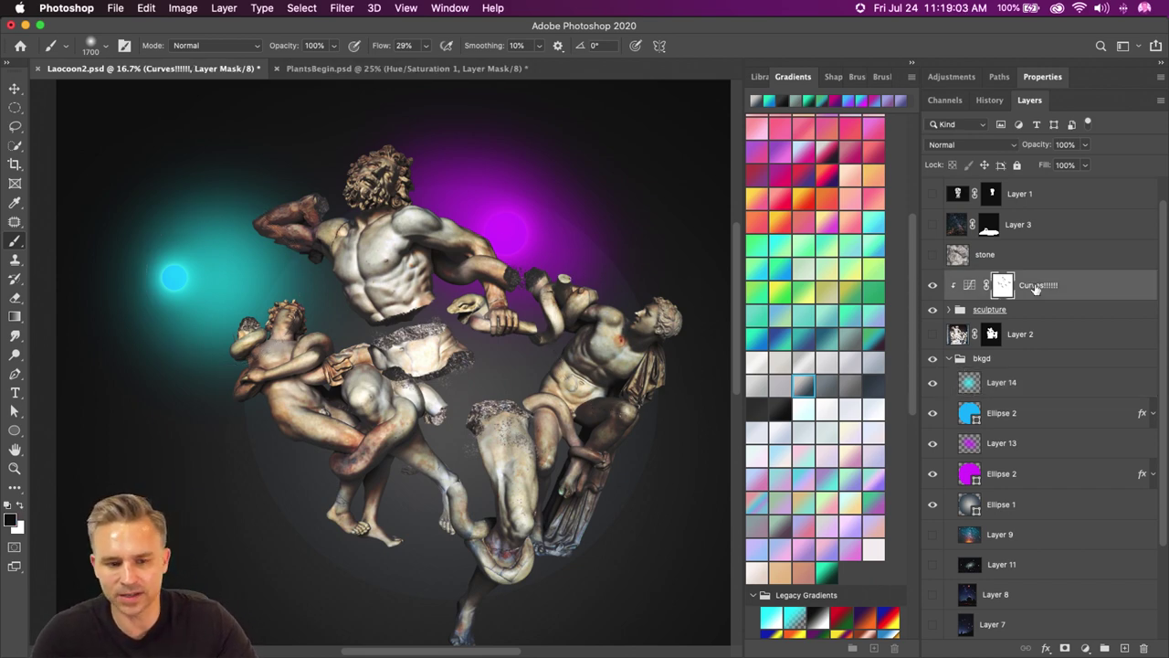
{"action": "left_click", "coordinate": [931, 286]}
{"action": "left_click", "coordinate": [929, 287]}
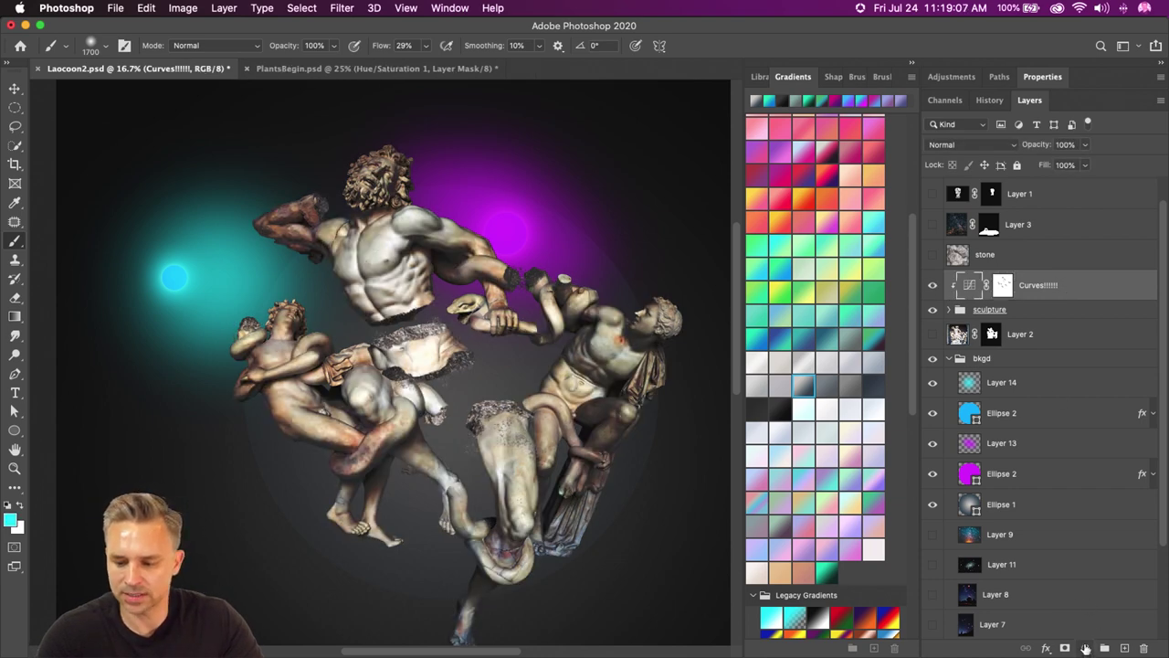
{"action": "left_click", "coordinate": [1085, 648]}
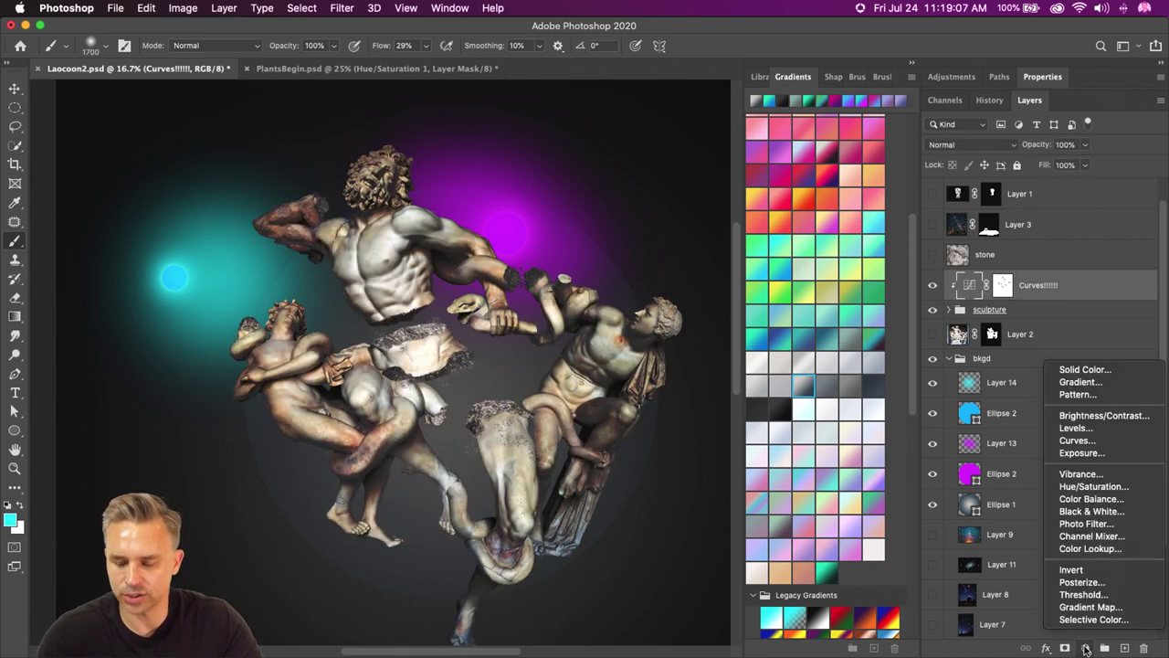
{"action": "left_click", "coordinate": [1116, 488]}
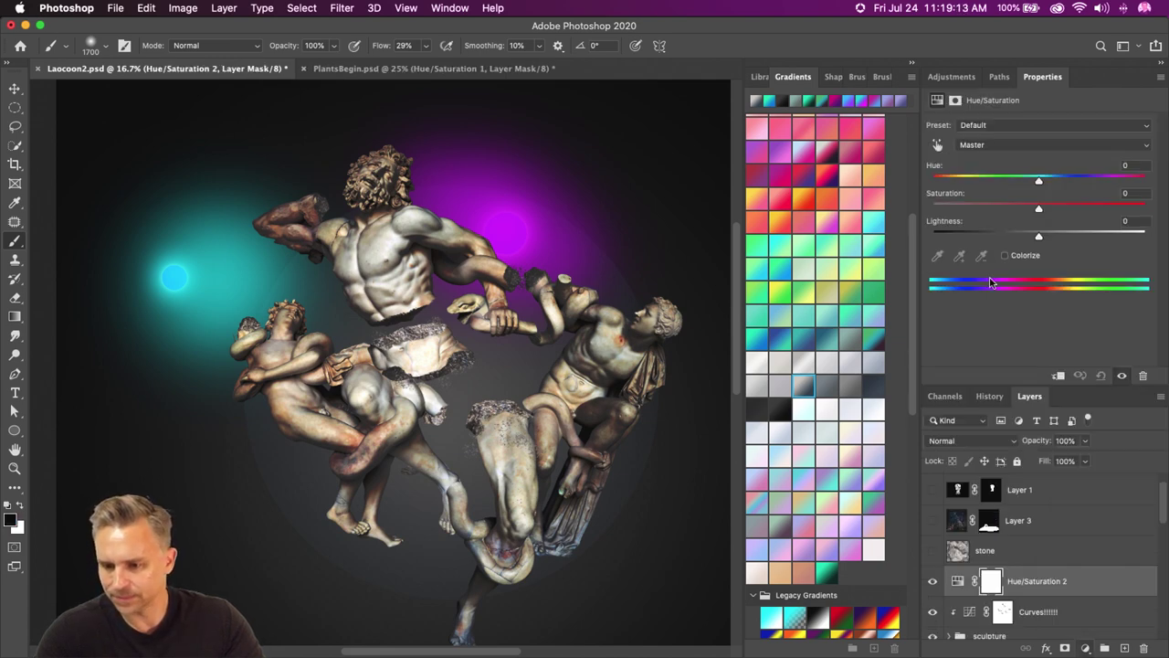
{"action": "scroll", "coordinate": [1044, 532], "scroll_direction": "down", "scroll_amount": 5}
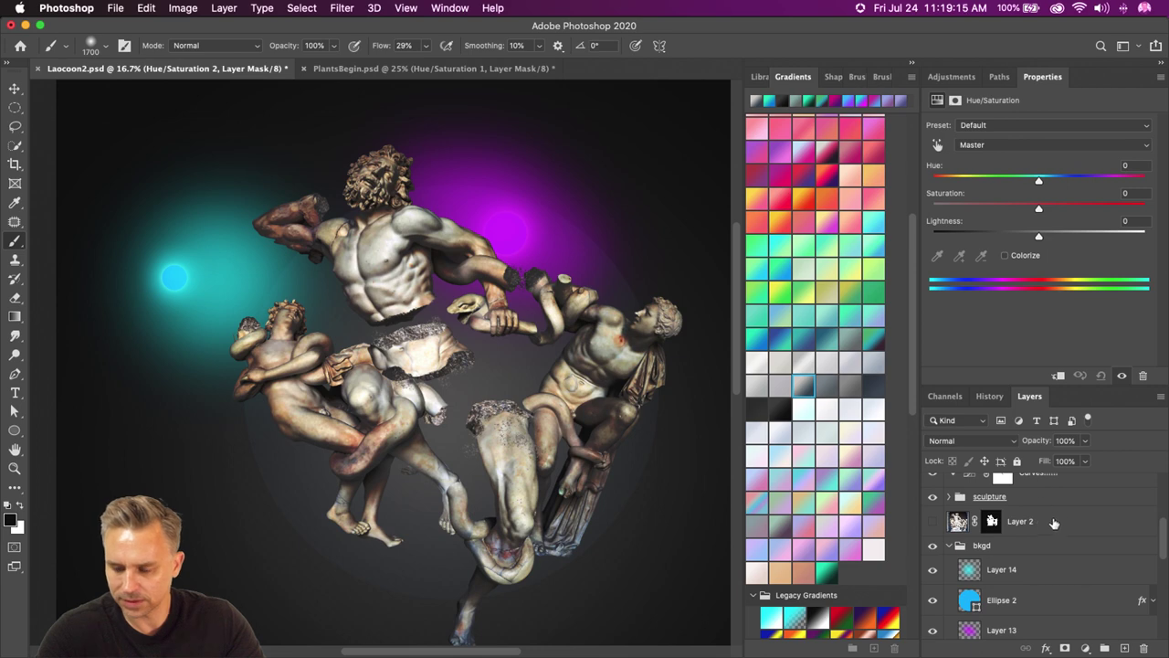
{"action": "scroll", "coordinate": [1054, 520], "scroll_direction": "up", "scroll_amount": 2}
{"action": "left_click", "coordinate": [1070, 505], "text": "alt"}
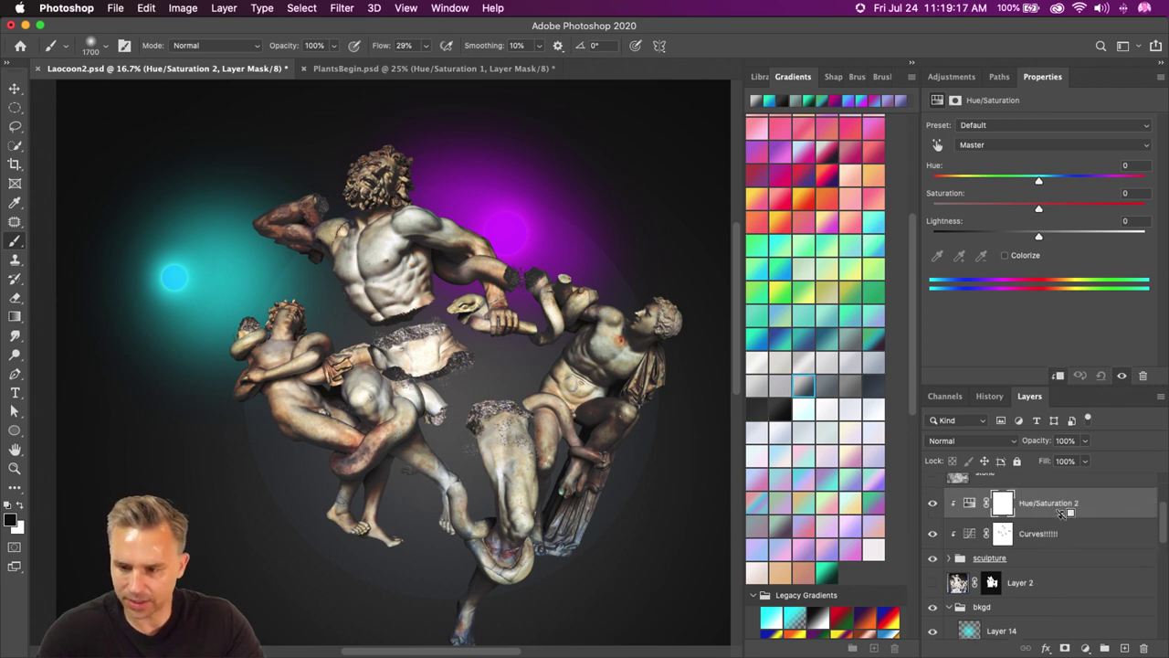
{"action": "left_click", "coordinate": [964, 204]}
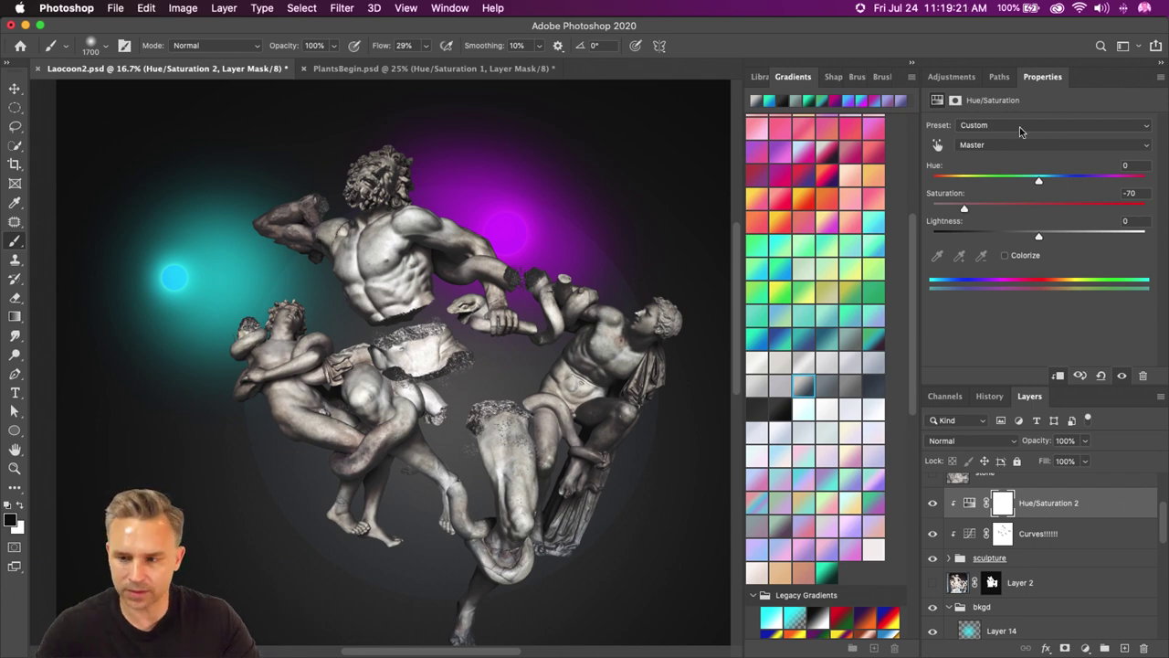
{"action": "double_click", "coordinate": [1088, 78]}
- Darken the sculptures by pulling down the midtones and highlights of the existing Curves adjustment
{"action": "left_click", "coordinate": [976, 238]}
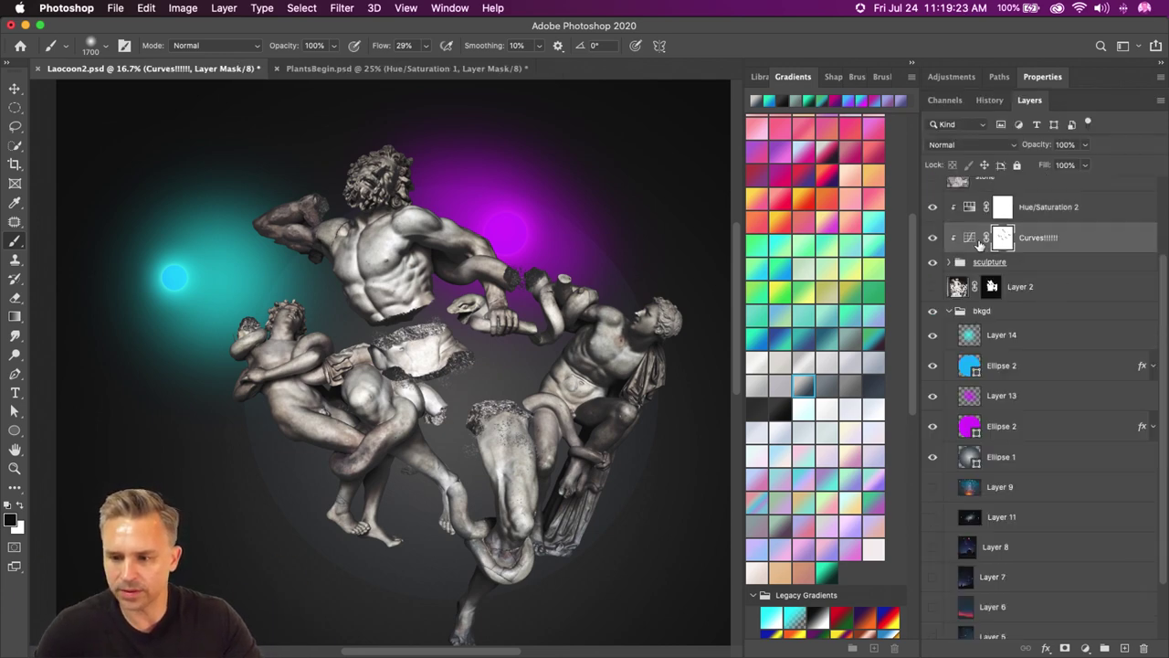
{"action": "left_click", "coordinate": [1036, 78]}
{"action": "left_click_drag", "start_coordinate": [1042, 309], "coordinate": [1098, 286]}
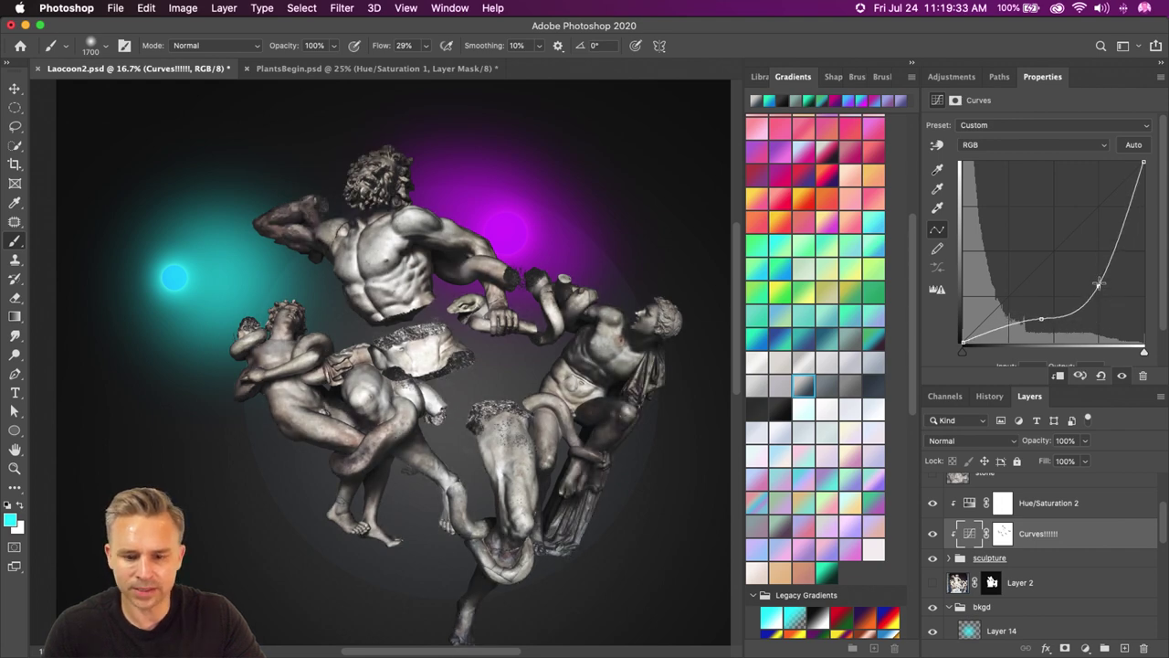
{"action": "left_click_drag", "start_coordinate": [1125, 241], "coordinate": [1127, 245]}
{"action": "left_click_drag", "start_coordinate": [1100, 285], "coordinate": [1099, 291]}
{"action": "double_click", "coordinate": [1085, 82]}
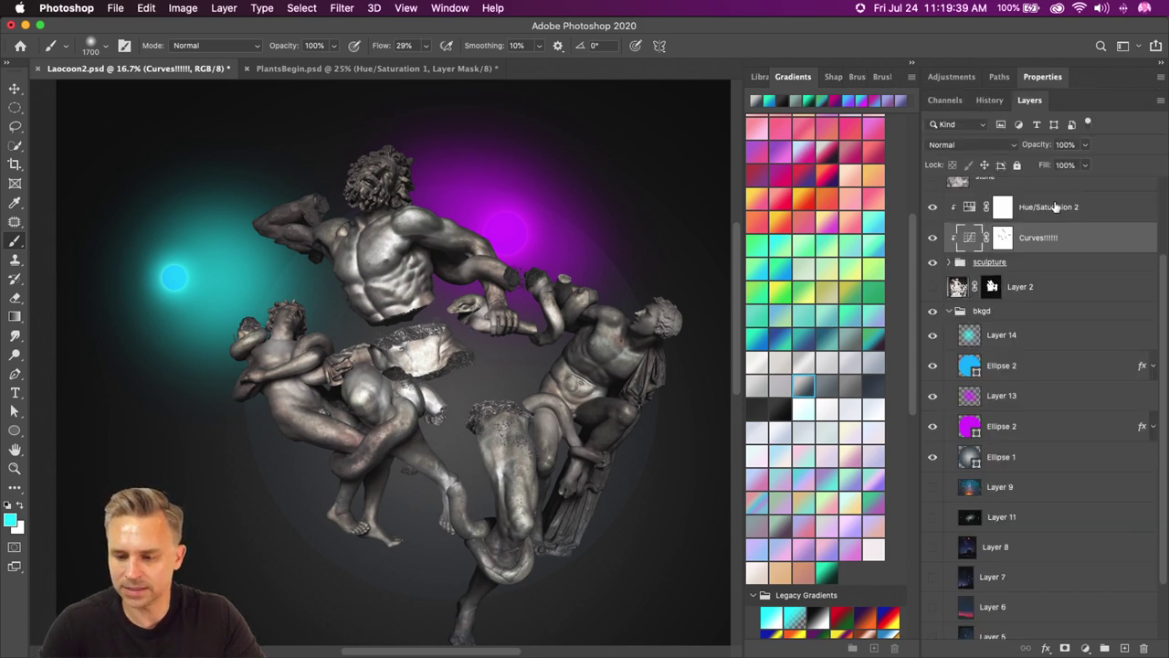
- Add a new layer above Hue/Saturation 2 and paint soft cyan sampled from the glow over the left and lower sculptures
{"action": "left_click", "coordinate": [1039, 208]}
{"action": "left_click", "coordinate": [1125, 647]}
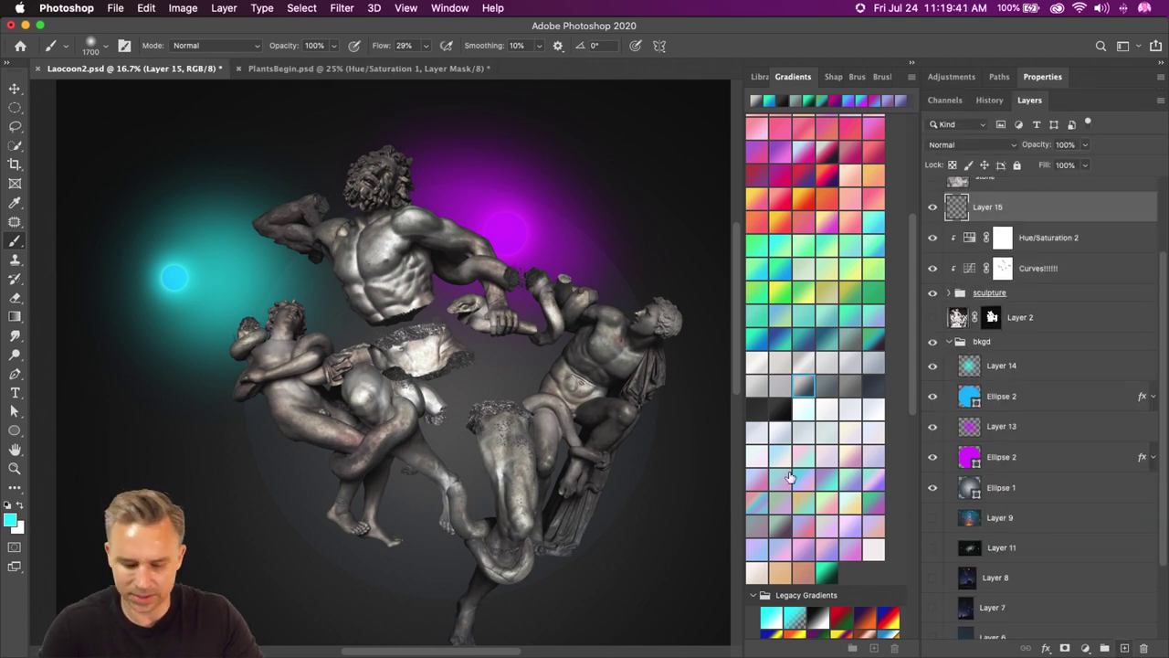
{"action": "left_click", "coordinate": [229, 265], "text": "alt"}
{"action": "mouse_move", "coordinate": [297, 260]}
{"action": "left_mouse_down"}
{"action": "mouse_move", "coordinate": [296, 374]}
{"action": "mouse_move", "coordinate": [231, 240]}
{"action": "mouse_move", "coordinate": [315, 363]}
{"action": "mouse_move", "coordinate": [392, 435]}
{"action": "mouse_move", "coordinate": [319, 417]}
{"action": "mouse_move", "coordinate": [513, 531]}
{"action": "mouse_move", "coordinate": [466, 491]}
{"action": "mouse_move", "coordinate": [280, 244]}
{"action": "mouse_move", "coordinate": [338, 230]}
{"action": "mouse_move", "coordinate": [329, 146]}
{"action": "left_mouse_up"}
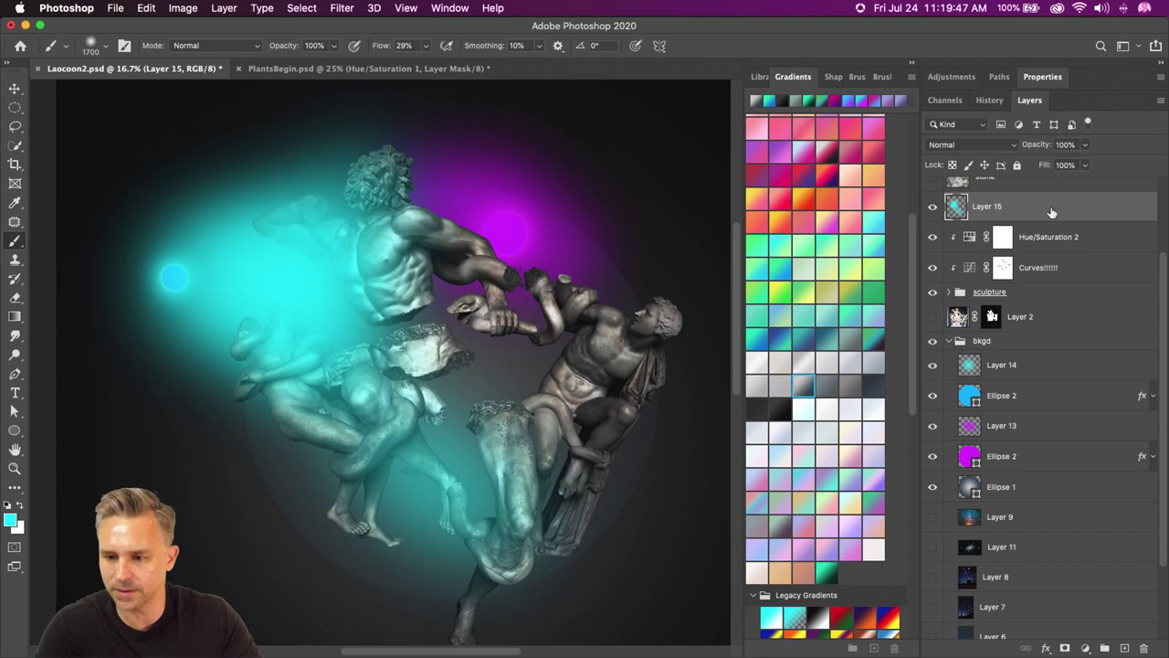
- Clip Layer 15 to the sculpture group and set its blend mode to Soft Light
{"action": "key", "text": "super+alt+g"}
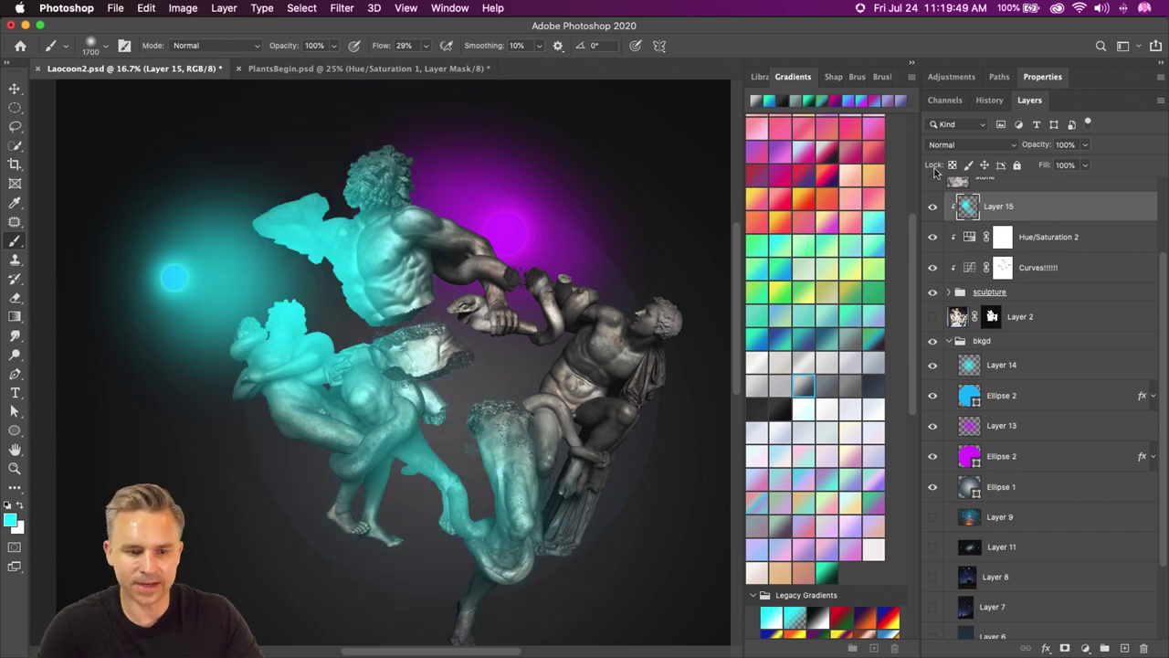
{"action": "left_click", "coordinate": [952, 144]}
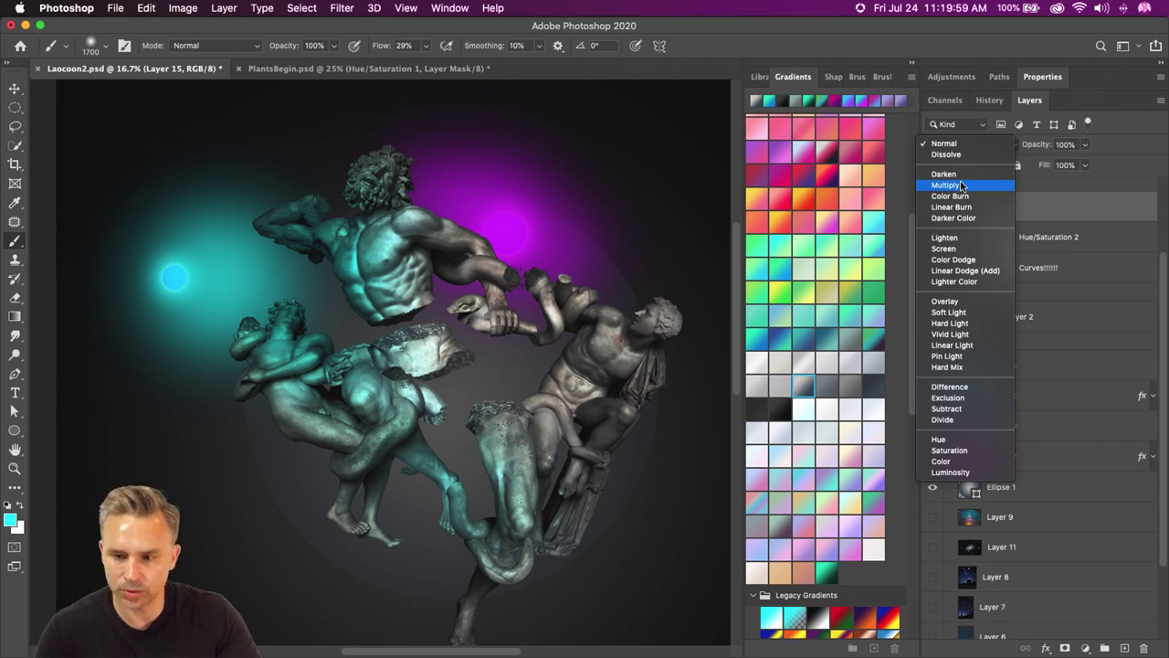
{"action": "left_click", "coordinate": [961, 315]}
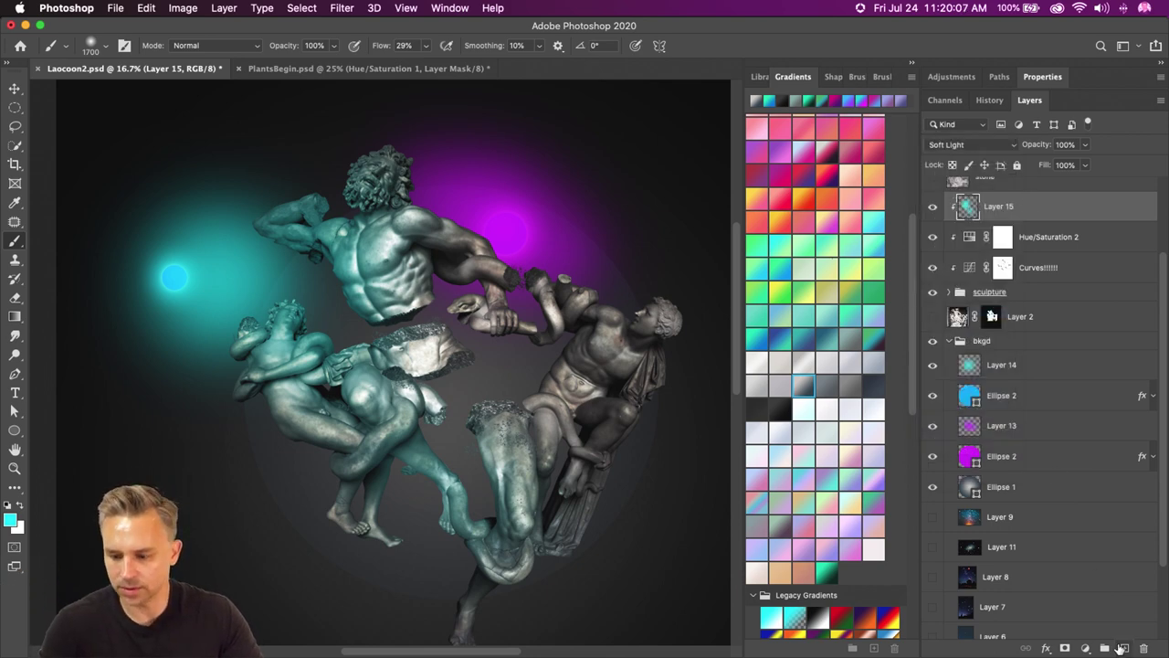
- Add a clipped layer above Layer 15 and change the foreground colour from cyan to bright magenta
{"action": "left_click", "coordinate": [1122, 647]}
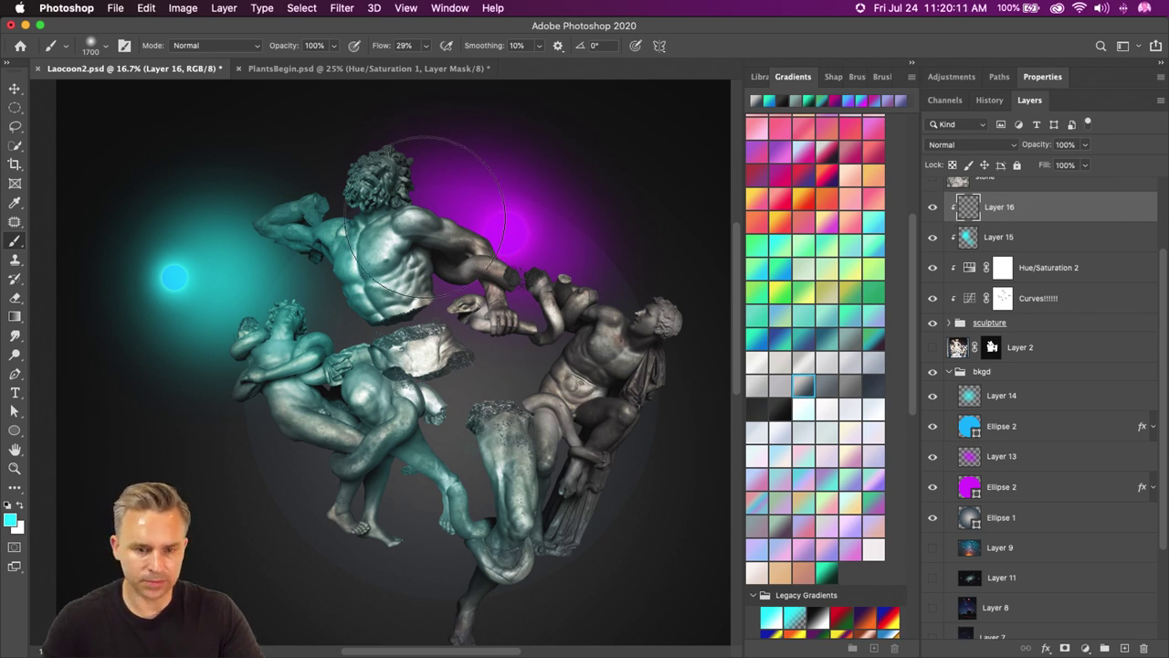
{"action": "left_click", "coordinate": [10, 519]}
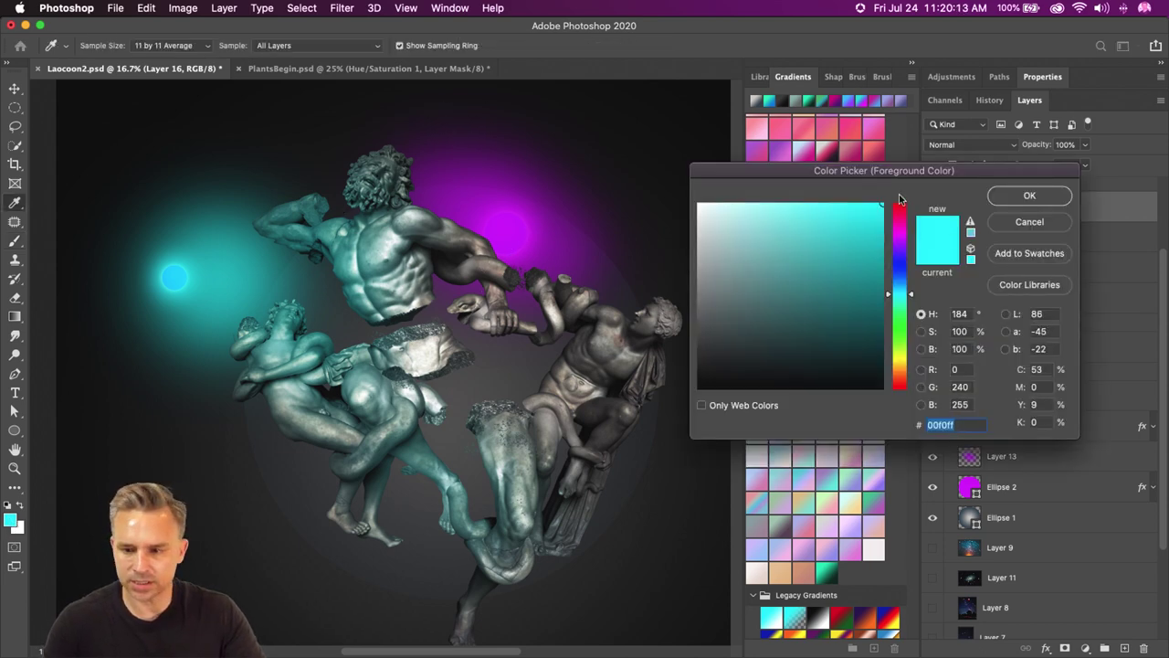
{"action": "left_click", "coordinate": [890, 231]}
{"action": "key", "text": "Return"}
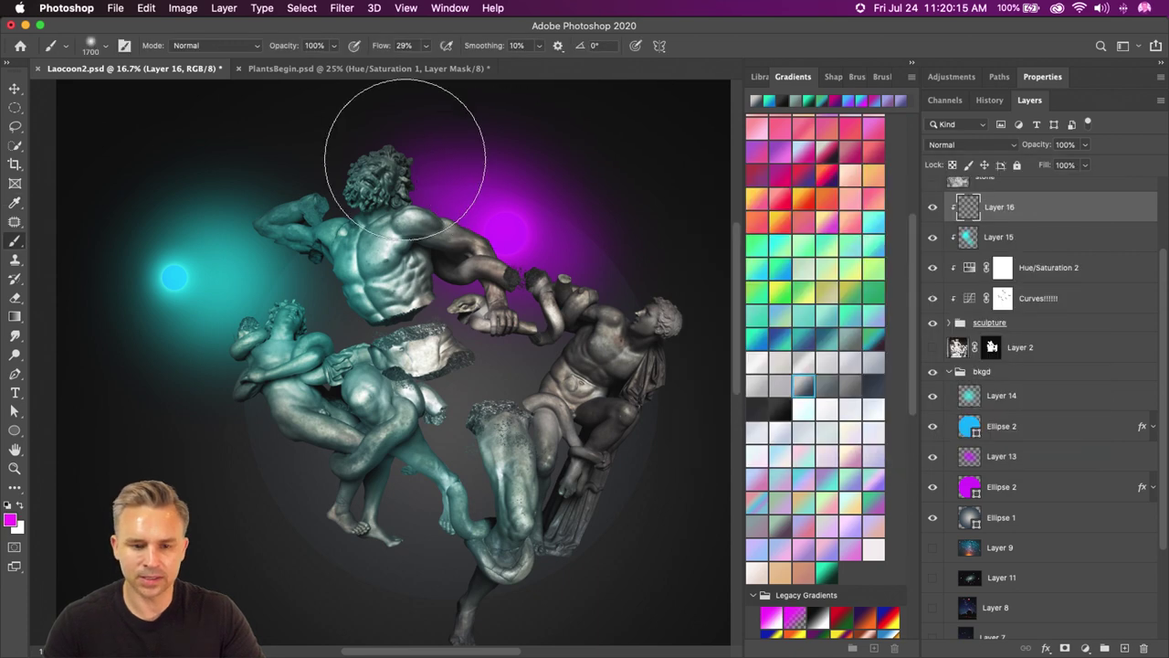
- Paint soft magenta light with a large brush over the curly head, outstretched arm and right sculpture's upper body on Layer 16
{"action": "mouse_move", "coordinate": [537, 254]}
{"action": "left_mouse_down"}
{"action": "mouse_move", "coordinate": [540, 316]}
{"action": "mouse_move", "coordinate": [589, 264]}
{"action": "mouse_move", "coordinate": [589, 282]}
{"action": "mouse_move", "coordinate": [575, 273]}
{"action": "mouse_move", "coordinate": [606, 253]}
{"action": "left_mouse_up"}
{"action": "key", "text": "bracketleft"}
{"action": "key", "text": "bracketleft"}
{"action": "key", "text": "bracketleft"}
{"action": "key", "text": "bracketleft"}
{"action": "key", "text": "bracketleft"}
{"action": "key", "text": "bracketleft"}
{"action": "key", "text": "bracketleft"}
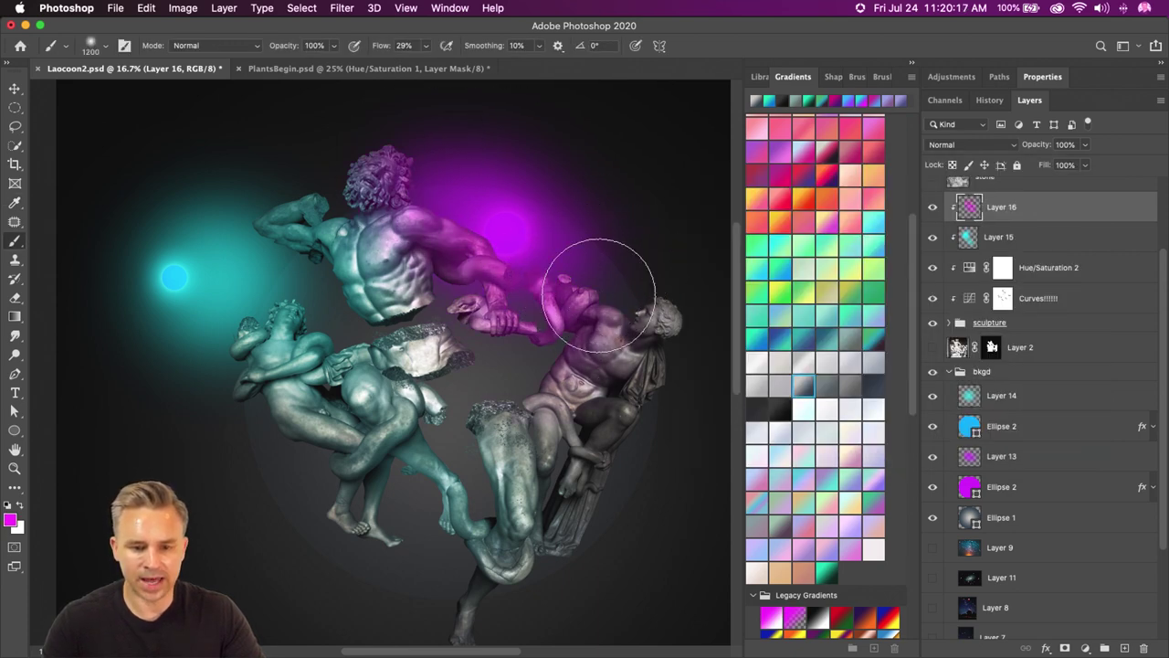
- Add smaller magenta accents to the broken stone piece, the embracing figures' head and shoulder, the leg stump and the lower foot
{"action": "key", "text": "bracketleft"}
{"action": "key", "text": "bracketleft"}
{"action": "key", "text": "bracketleft"}
{"action": "key", "text": "bracketleft"}
{"action": "key", "text": "bracketleft"}
{"action": "key", "text": "bracketleft"}
{"action": "key", "text": "bracketleft"}
{"action": "key", "text": "bracketleft"}
{"action": "key", "text": "bracketleft"}
{"action": "key", "text": "bracketleft"}
{"action": "key", "text": "bracketleft"}
{"action": "mouse_move", "coordinate": [430, 339]}
{"action": "left_mouse_down"}
{"action": "mouse_move", "coordinate": [446, 326]}
{"action": "mouse_move", "coordinate": [457, 351]}
{"action": "left_mouse_up"}
{"action": "key", "text": "bracketright"}
{"action": "key", "text": "bracketright"}
{"action": "key", "text": "bracketright"}
{"action": "key", "text": "bracketright"}
{"action": "mouse_move", "coordinate": [308, 306]}
{"action": "left_mouse_down"}
{"action": "mouse_move", "coordinate": [306, 323]}
{"action": "mouse_move", "coordinate": [338, 347]}
{"action": "left_mouse_up"}
{"action": "left_click_drag", "start_coordinate": [465, 417], "coordinate": [510, 405]}
{"action": "key", "text": "bracketright"}
{"action": "key", "text": "bracketright"}
{"action": "left_click_drag", "start_coordinate": [451, 477], "coordinate": [488, 534]}
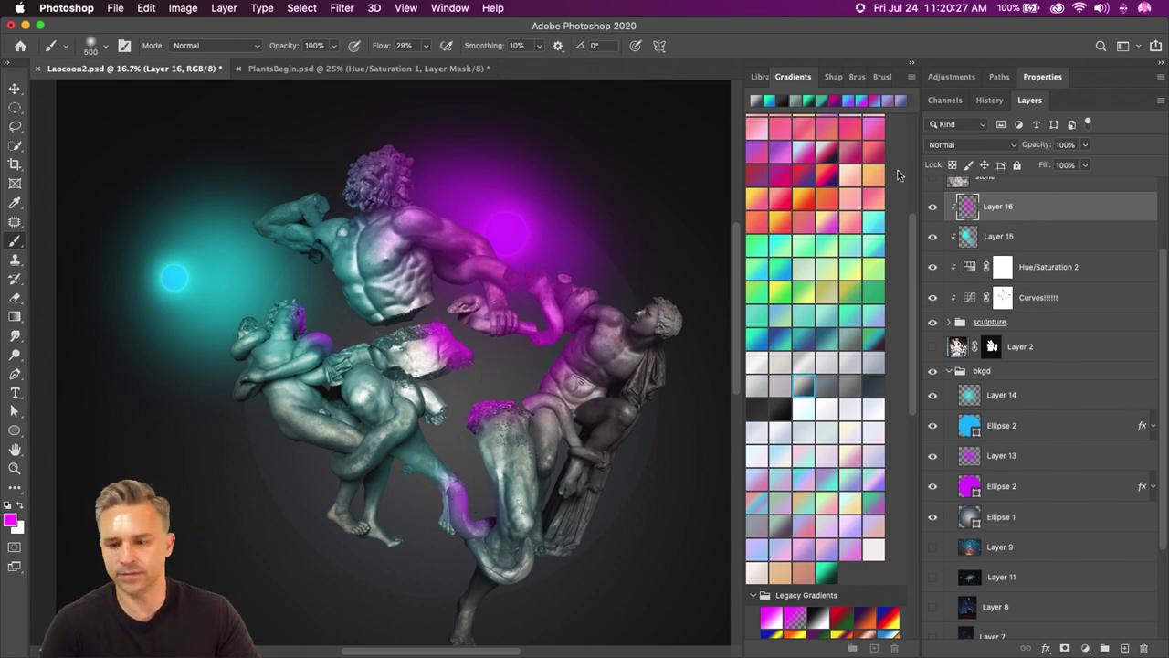
- Set Layer 16's blend mode to Lighten and compare the image with and without the layer
{"action": "left_click", "coordinate": [969, 145]}
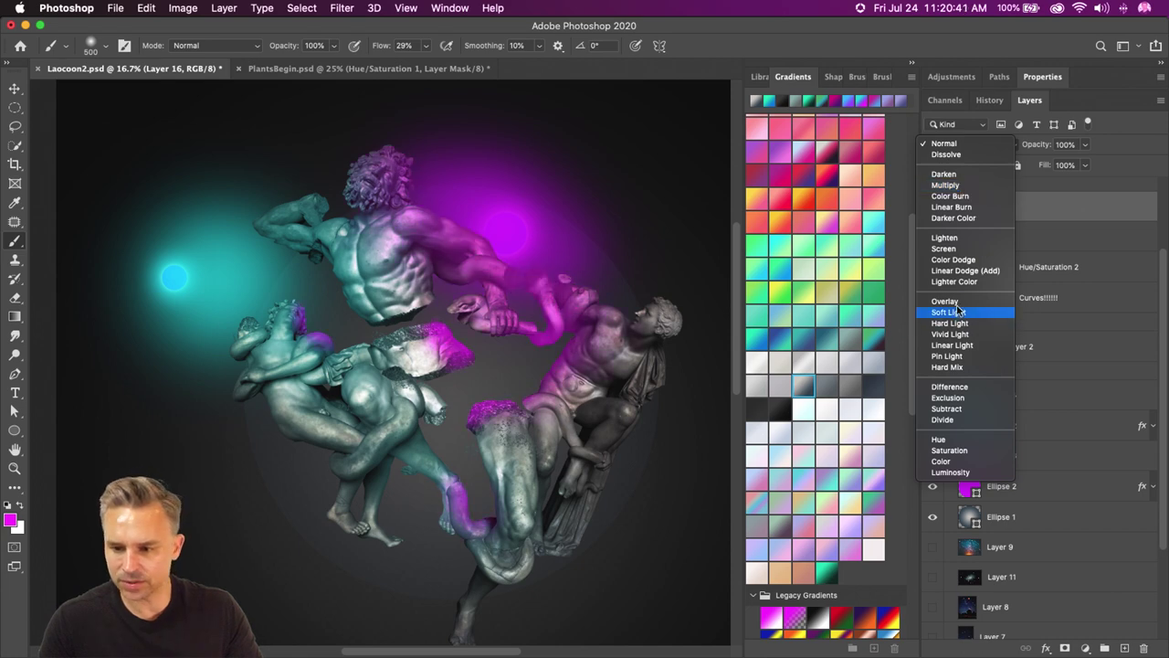
{"action": "left_click", "coordinate": [948, 239]}
{"action": "left_click", "coordinate": [932, 207]}
{"action": "left_click", "coordinate": [933, 207]}
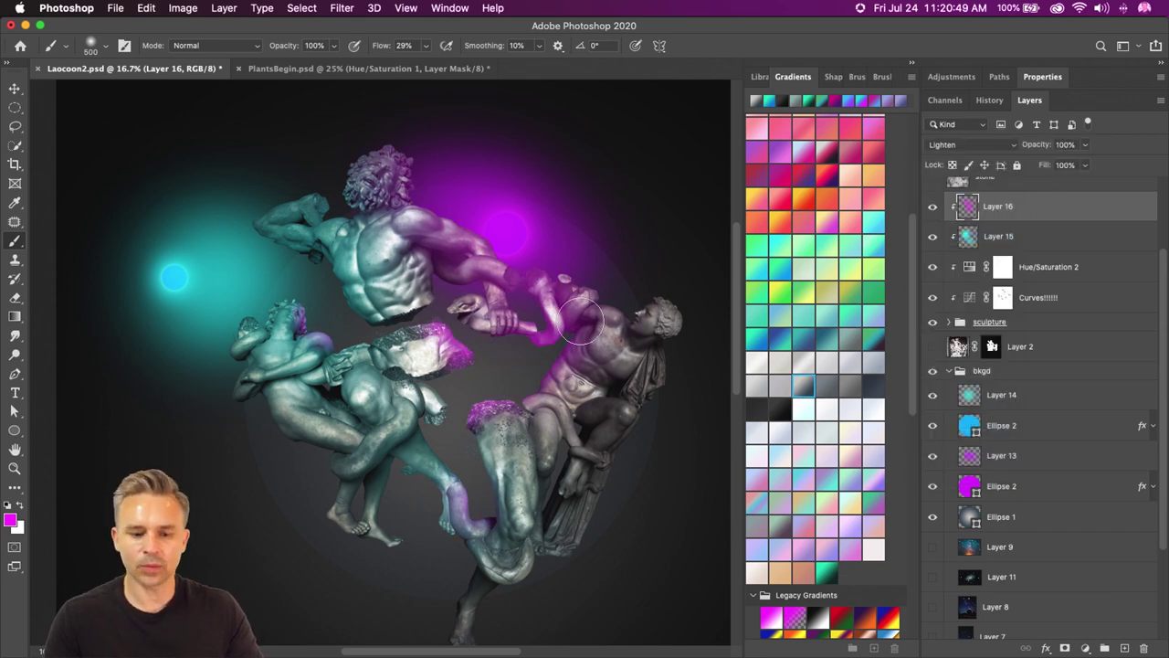
- Paint more magenta light with 500 to 700 px brushes on the right and middle sculptures and the top torso's raised arm
{"action": "key", "text": "bracketright"}
{"action": "key", "text": "bracketright"}
{"action": "mouse_move", "coordinate": [532, 315]}
{"action": "left_mouse_down"}
{"action": "mouse_move", "coordinate": [600, 189]}
{"action": "mouse_move", "coordinate": [626, 283]}
{"action": "mouse_move", "coordinate": [598, 325]}
{"action": "left_mouse_up"}
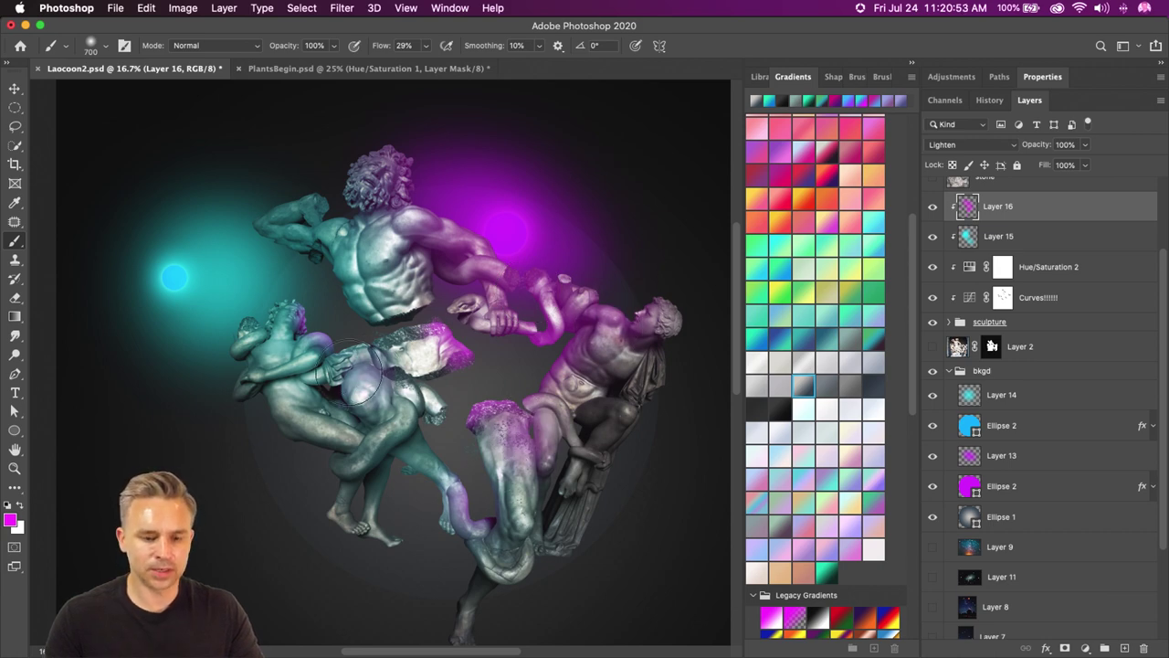
{"action": "key", "text": "bracketleft"}
{"action": "key", "text": "bracketleft"}
{"action": "key", "text": "bracketleft"}
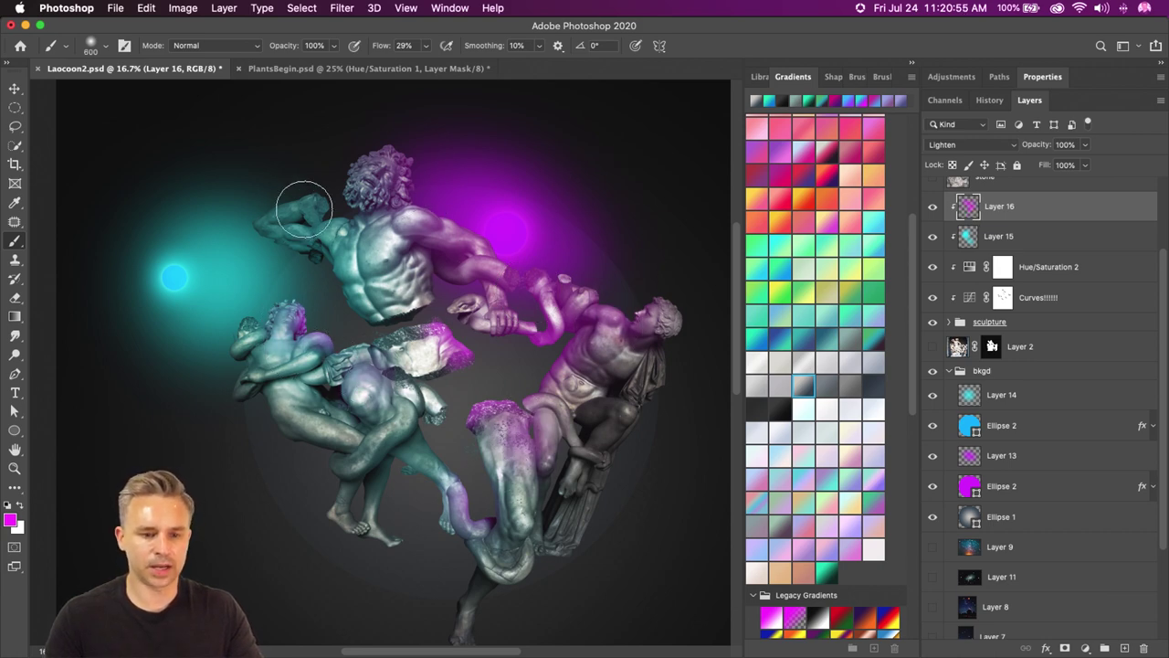
{"action": "mouse_move", "coordinate": [322, 217]}
{"action": "left_mouse_down"}
{"action": "mouse_move", "coordinate": [369, 219]}
{"action": "mouse_move", "coordinate": [375, 240]}
{"action": "left_mouse_up"}
{"action": "key", "text": "bracketright"}
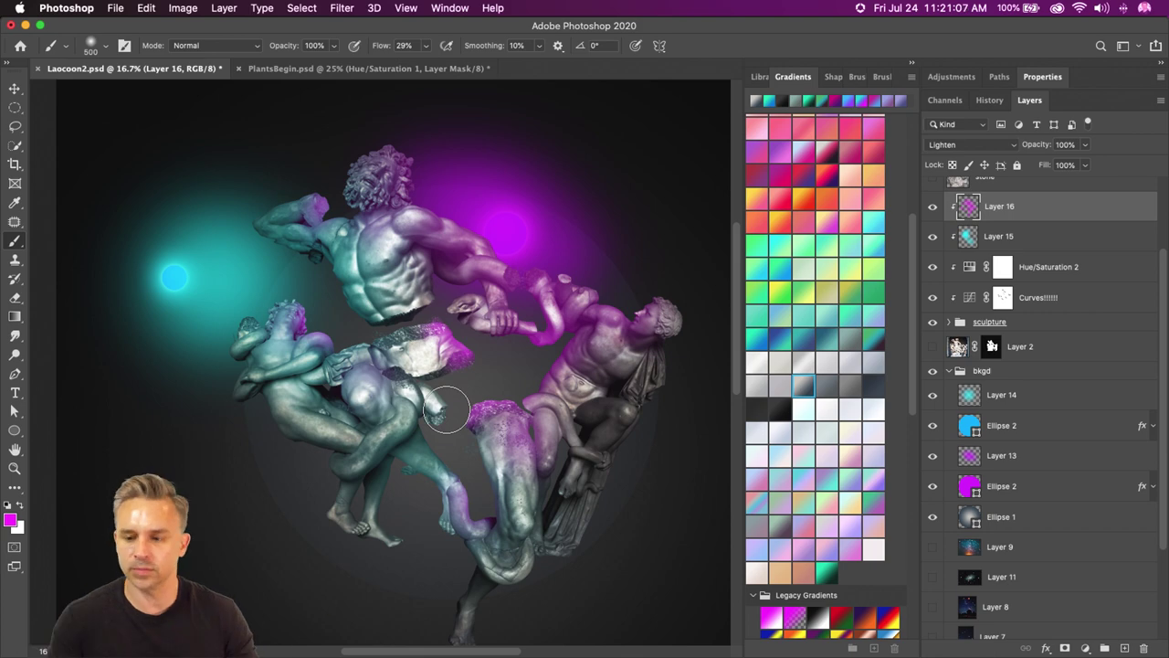
- Add a new layer above Layer 16 and choose the Kyle's Spatter Brushes - Pressure Control 02 brush
{"action": "left_click", "coordinate": [1124, 648]}
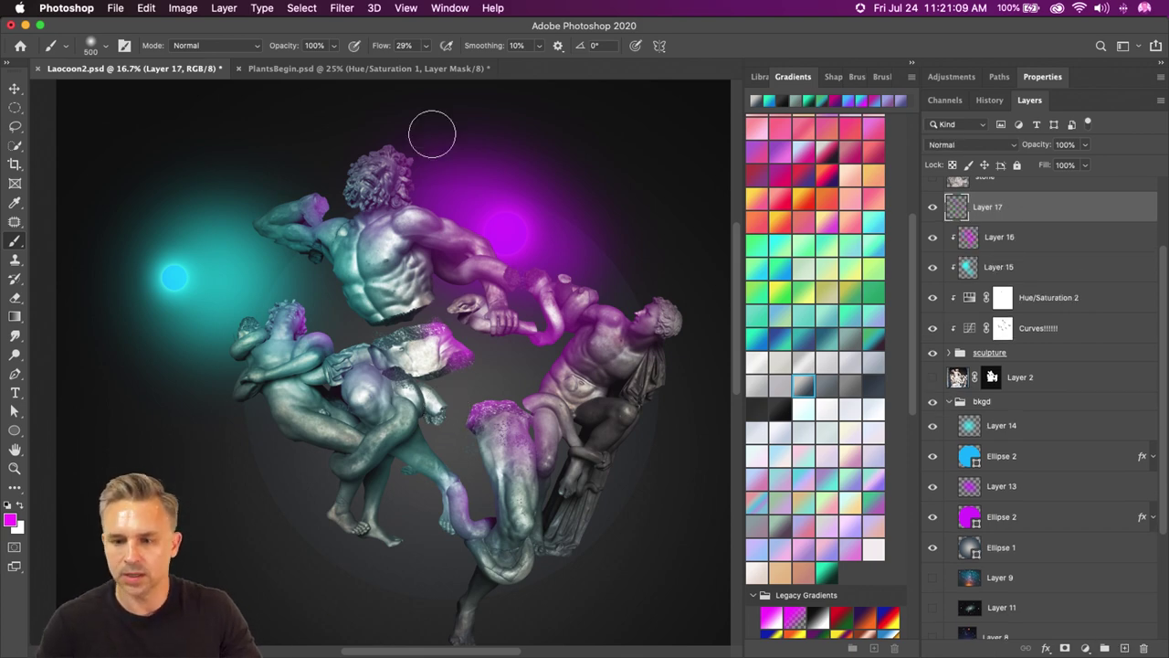
{"action": "left_click", "coordinate": [857, 77]}
{"action": "left_click_drag", "start_coordinate": [738, 137], "coordinate": [536, 142]}
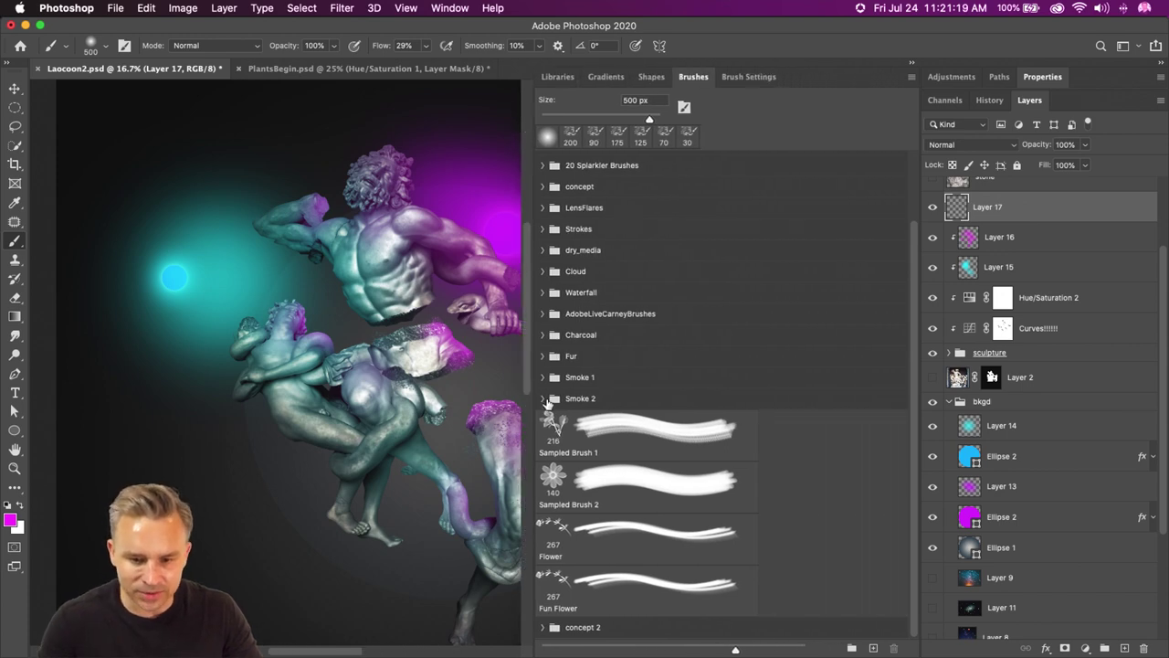
{"action": "scroll", "coordinate": [546, 402], "scroll_direction": "up", "scroll_amount": 3}
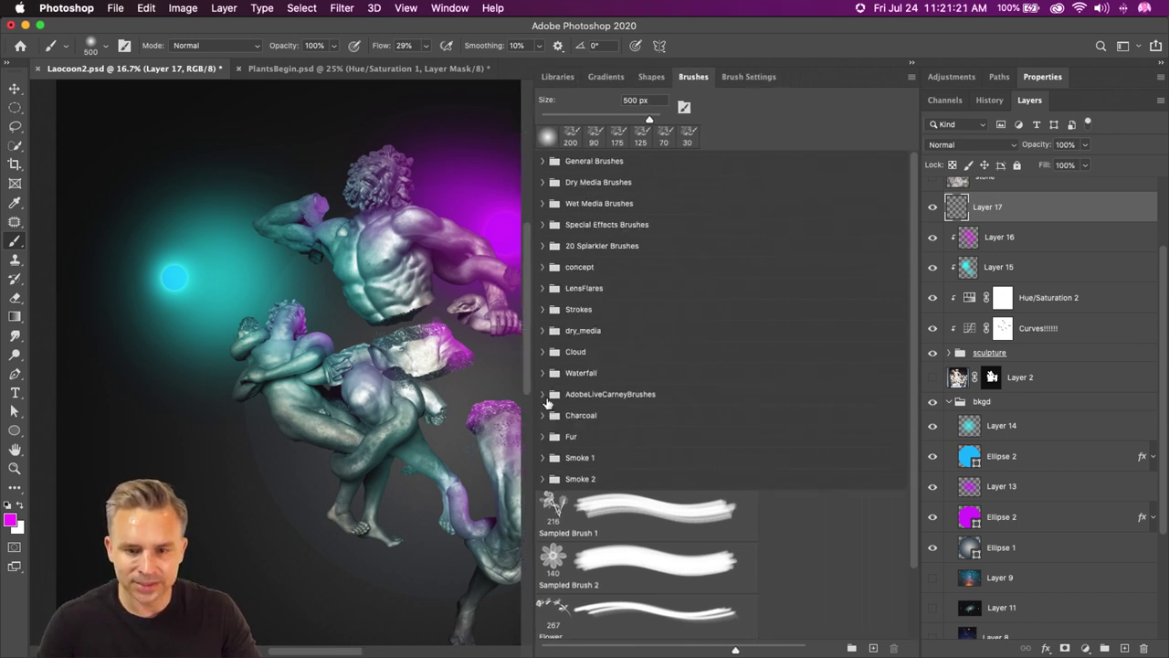
{"action": "left_click", "coordinate": [543, 224]}
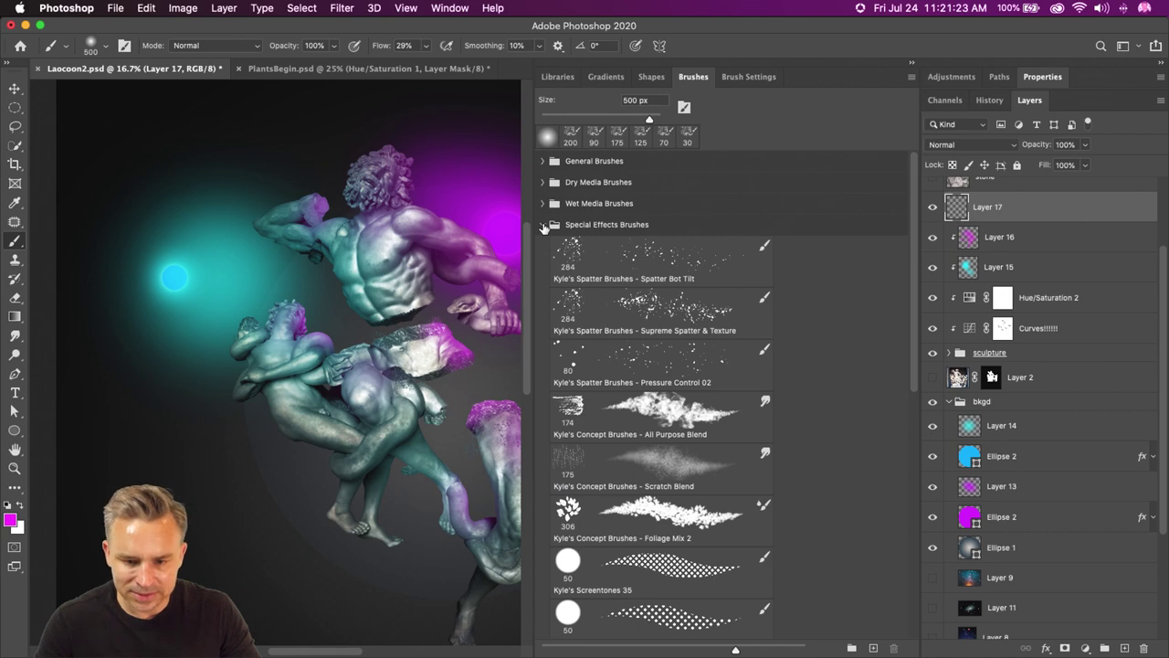
{"action": "left_click", "coordinate": [611, 370]}
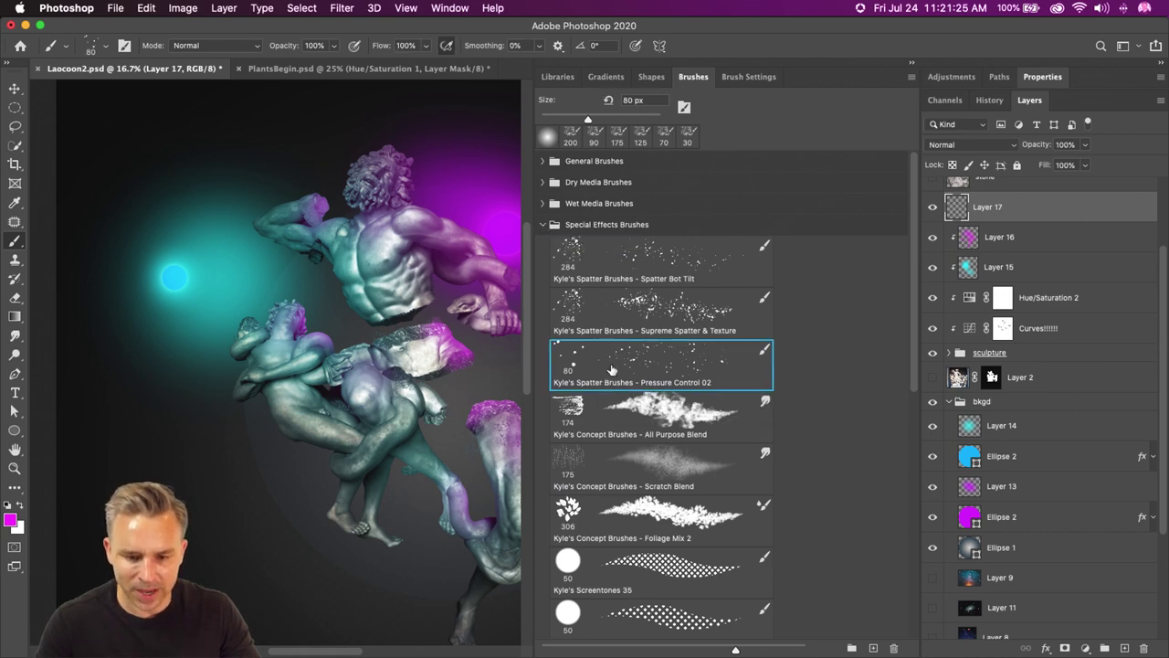
- Look through the remaining Special Effects Brushes for a suitable particle brush, sampling the Cubist and Crystalline B presets
{"action": "scroll", "coordinate": [614, 372], "scroll_direction": "down", "scroll_amount": 15}
{"action": "left_click", "coordinate": [542, 628]}
{"action": "scroll", "coordinate": [539, 629], "scroll_direction": "down", "scroll_amount": 3}
{"action": "scroll", "coordinate": [603, 599], "scroll_direction": "down", "scroll_amount": 3}
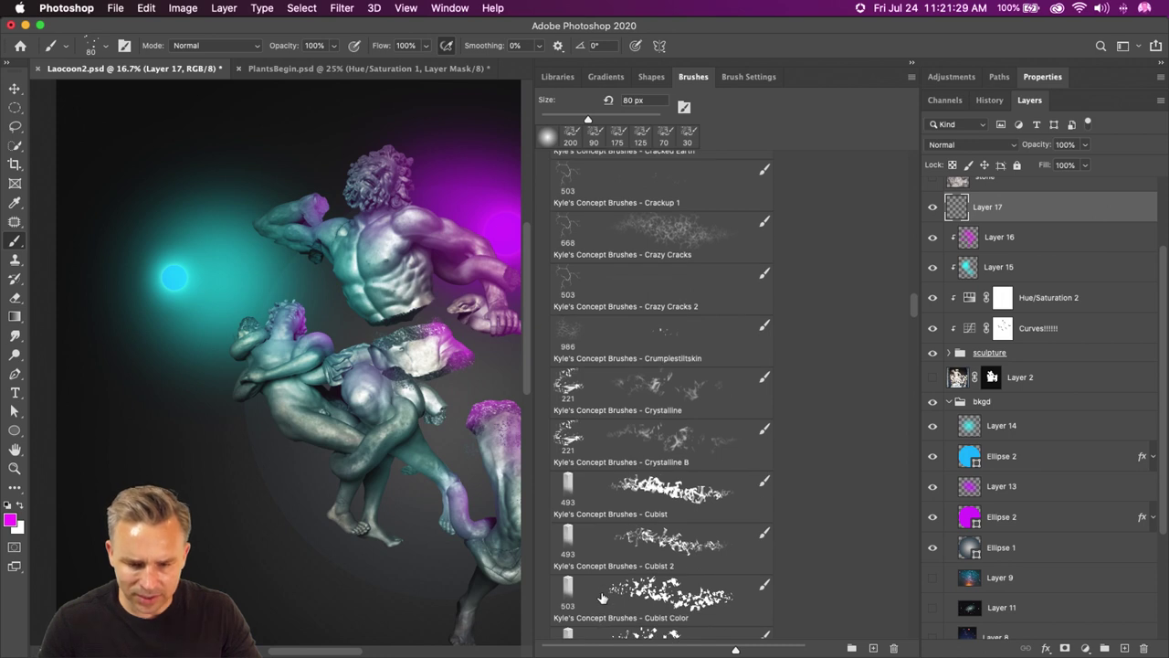
{"action": "left_click", "coordinate": [734, 476]}
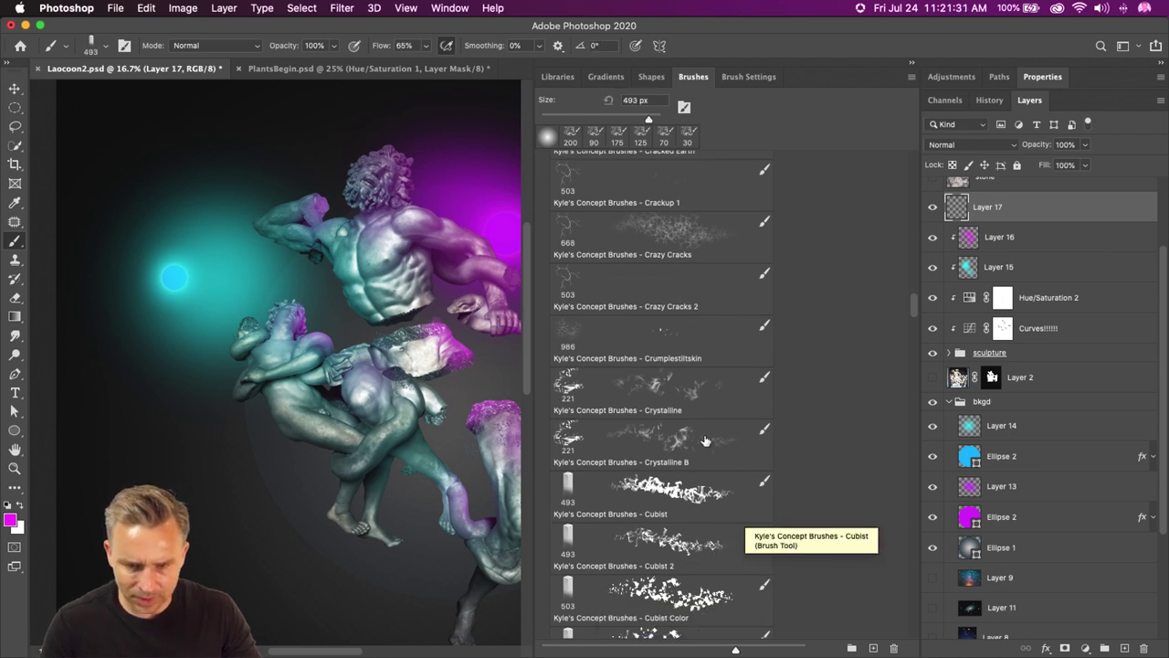
{"action": "left_click", "coordinate": [747, 433]}
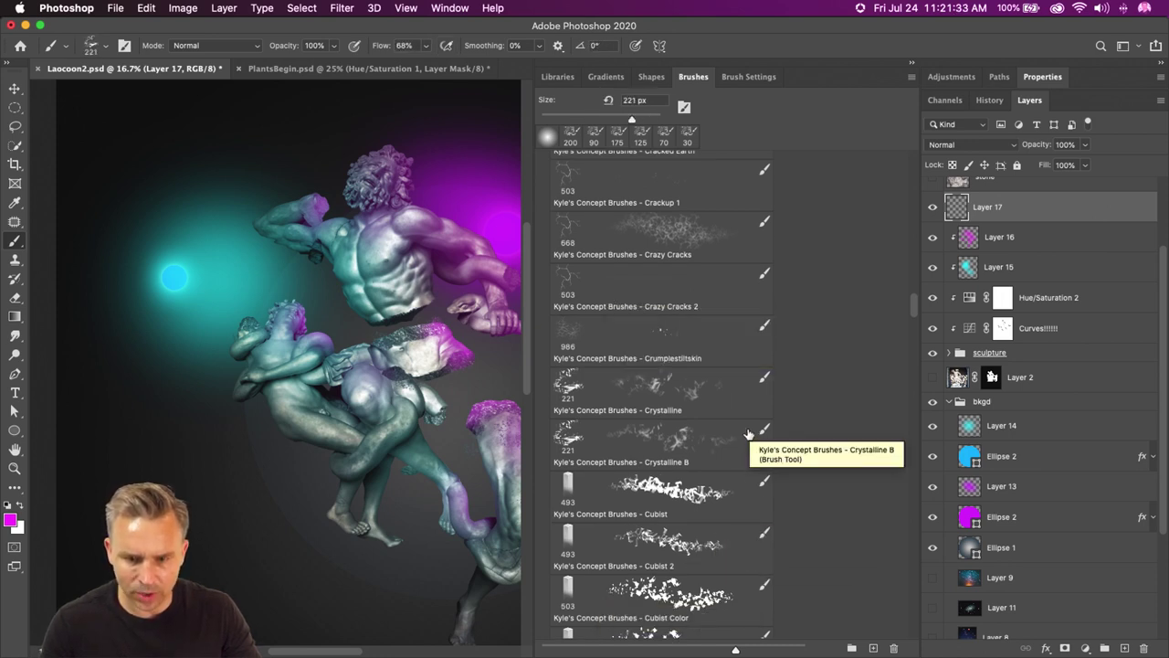
{"action": "scroll", "coordinate": [677, 427], "scroll_direction": "down", "scroll_amount": 6}
{"action": "scroll", "coordinate": [677, 426], "scroll_direction": "down", "scroll_amount": 20}
{"action": "scroll", "coordinate": [677, 426], "scroll_direction": "down", "scroll_amount": 20}
{"action": "scroll", "coordinate": [677, 426], "scroll_direction": "down", "scroll_amount": 20}
{"action": "scroll", "coordinate": [677, 426], "scroll_direction": "down", "scroll_amount": 15}
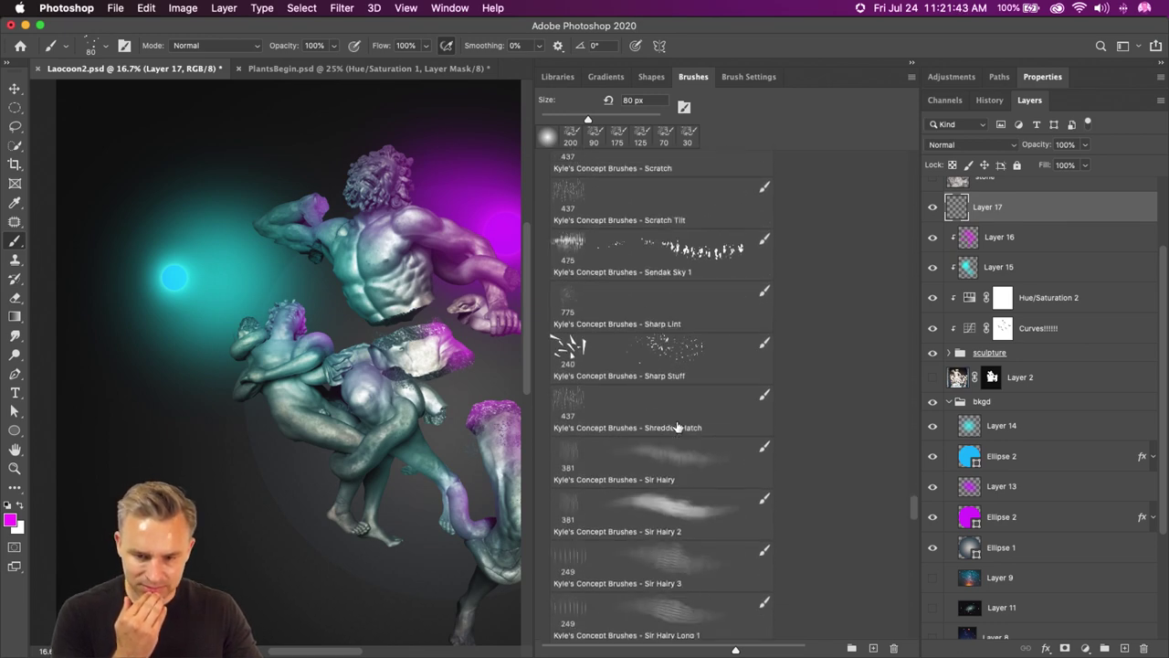
{"action": "scroll", "coordinate": [680, 437], "scroll_direction": "down", "scroll_amount": 3}
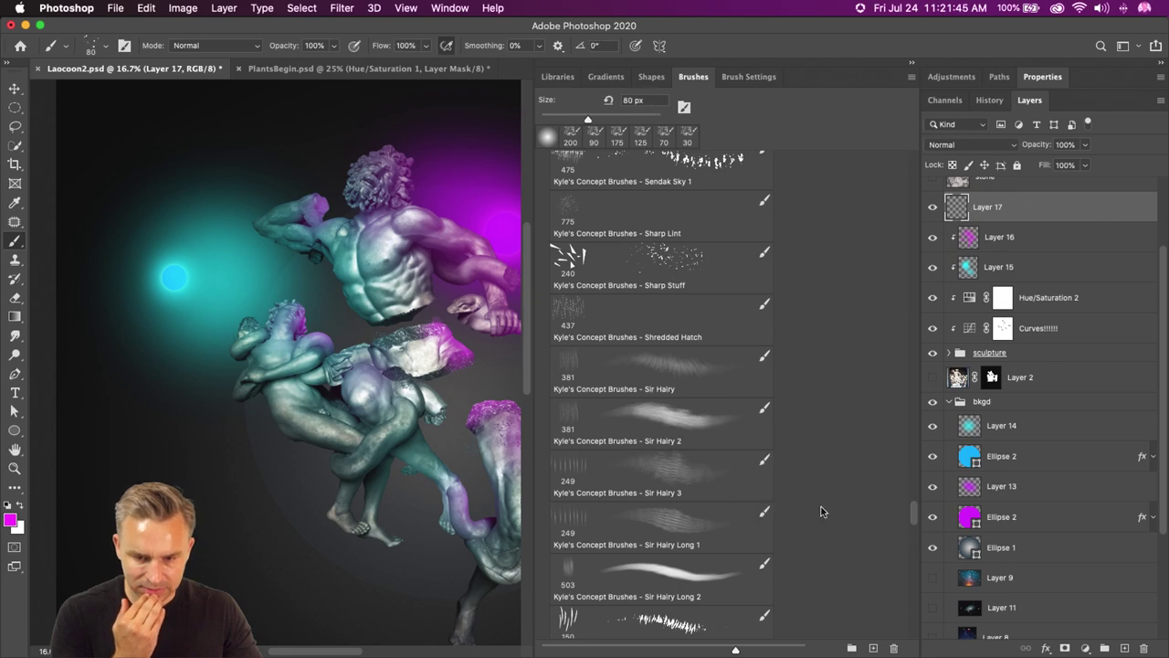
{"action": "scroll", "coordinate": [746, 510], "scroll_direction": "down", "scroll_amount": 3}
{"action": "scroll", "coordinate": [746, 510], "scroll_direction": "down", "scroll_amount": 9}
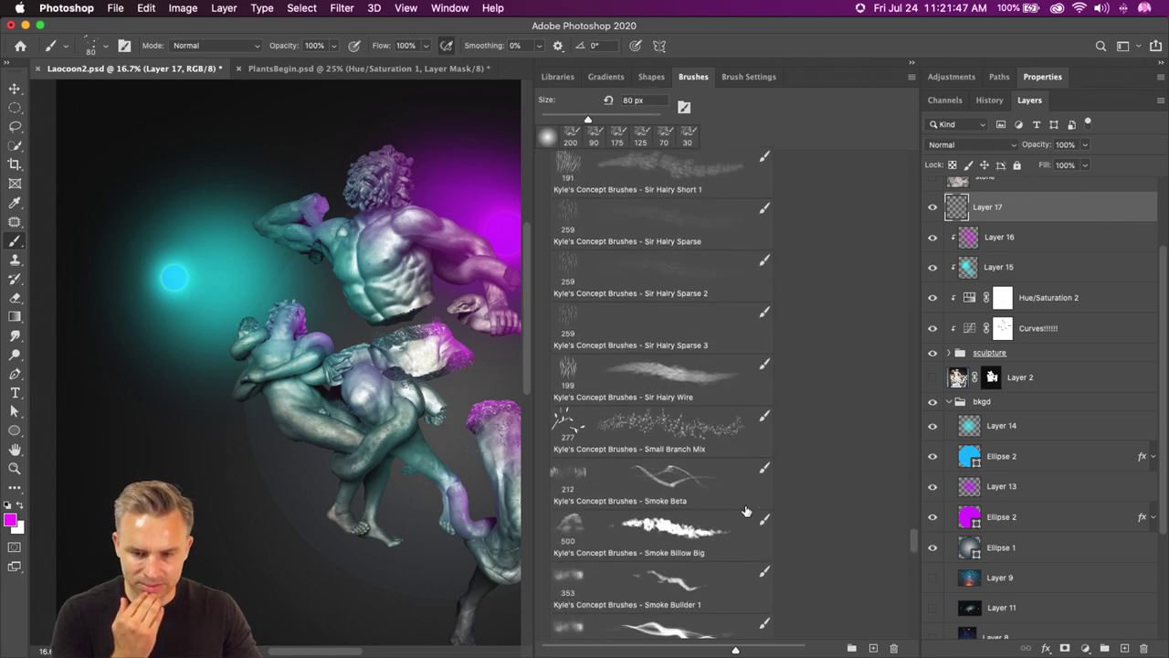
{"action": "scroll", "coordinate": [746, 509], "scroll_direction": "down", "scroll_amount": 10}
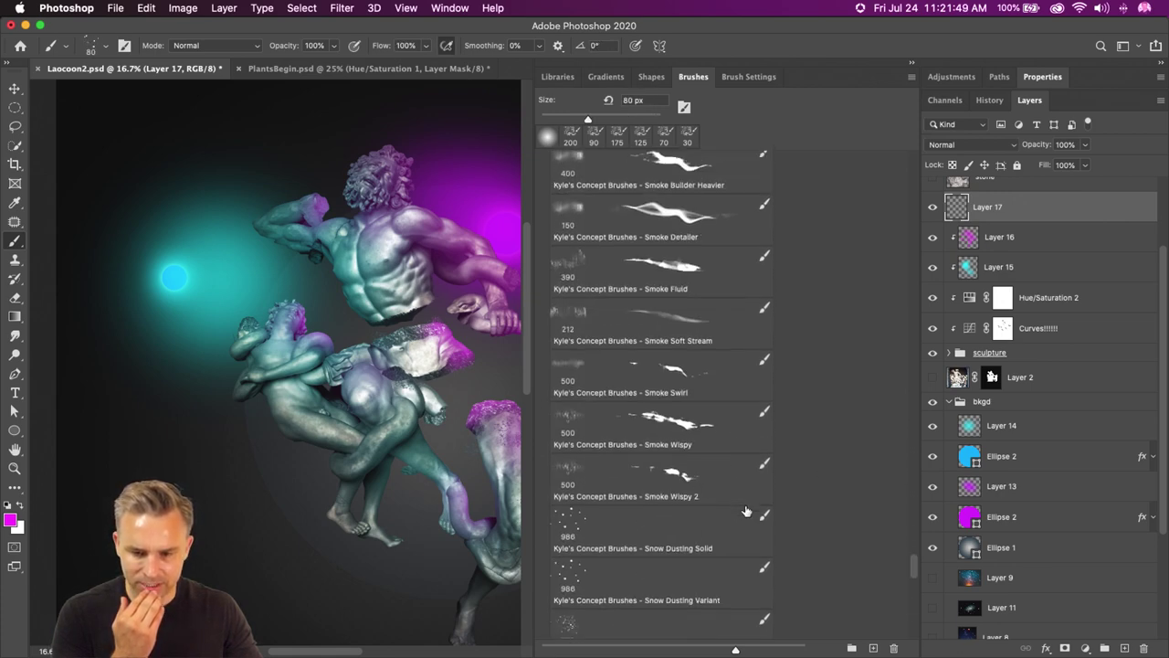
{"action": "scroll", "coordinate": [747, 510], "scroll_direction": "down", "scroll_amount": 8}
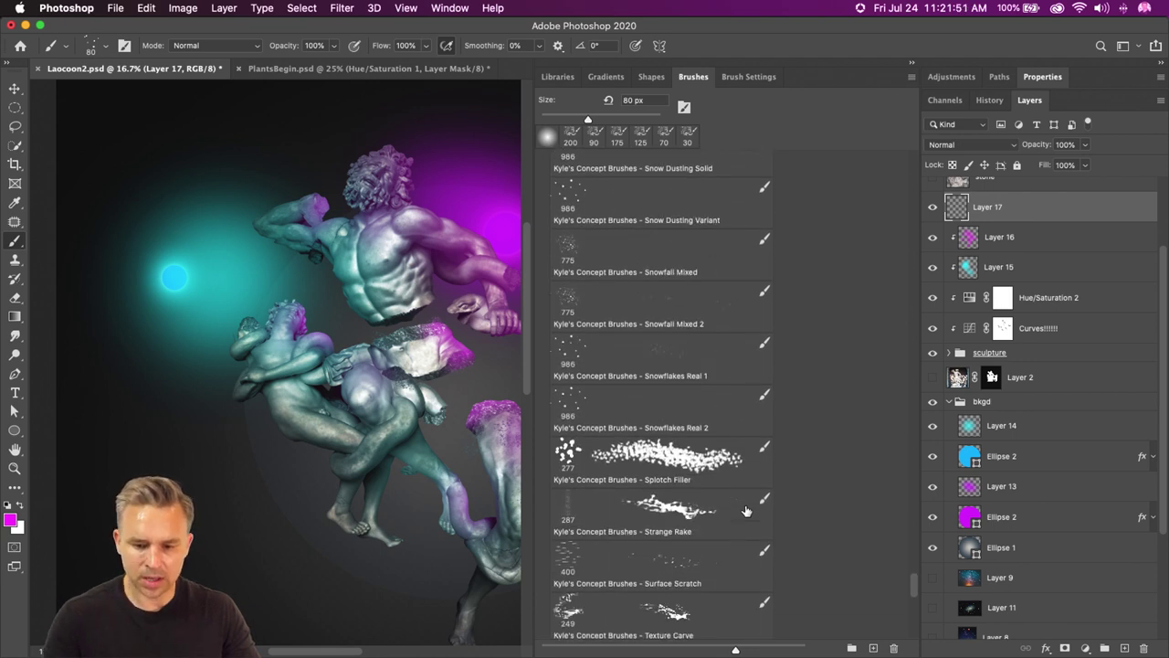
- Open Adobe's Get More Brushes page in Chrome and look over the downloadable brush packs
{"action": "left_click", "coordinate": [909, 81]}
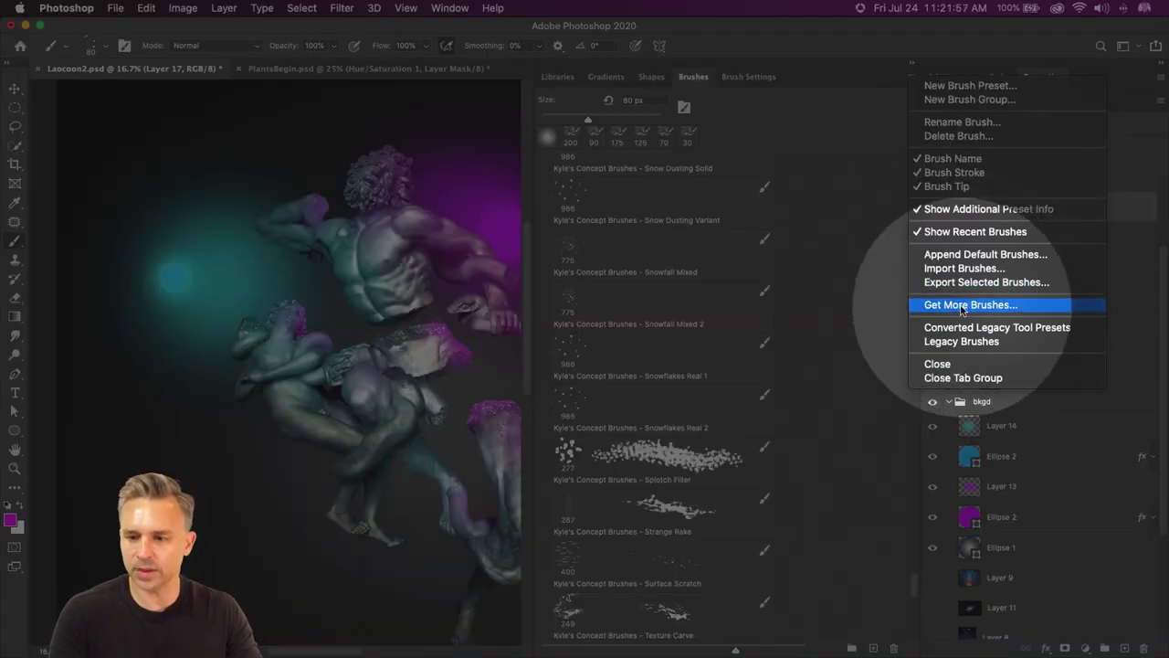
{"action": "left_click", "coordinate": [1004, 307]}
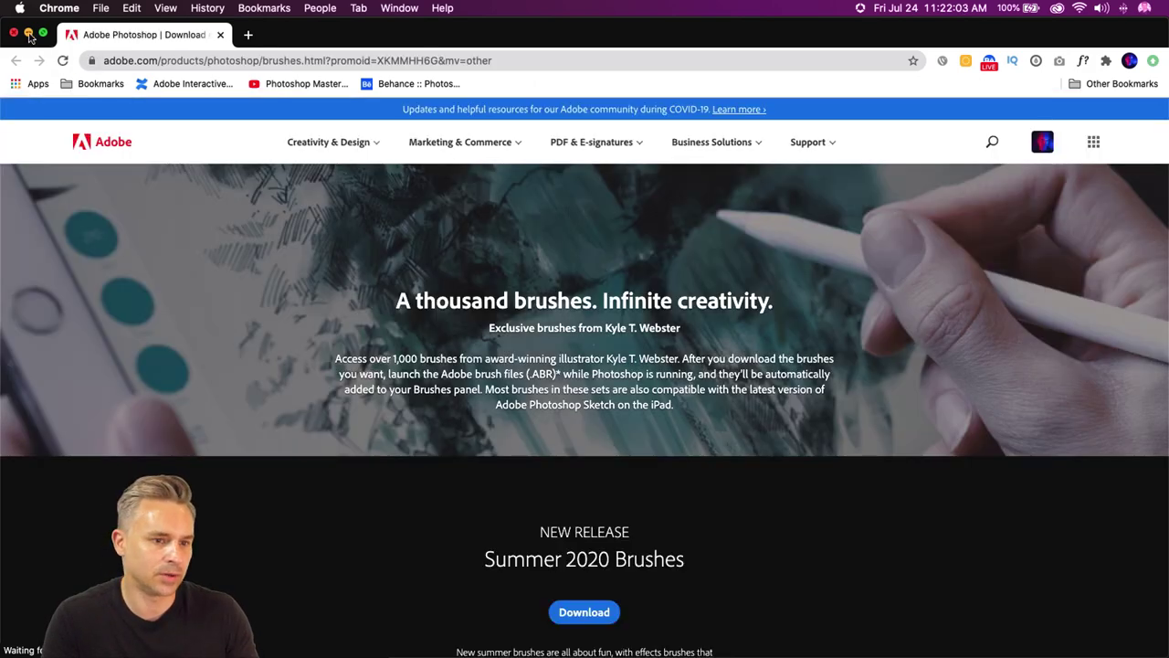
{"action": "scroll", "coordinate": [258, 302], "scroll_direction": "down", "scroll_amount": 15}
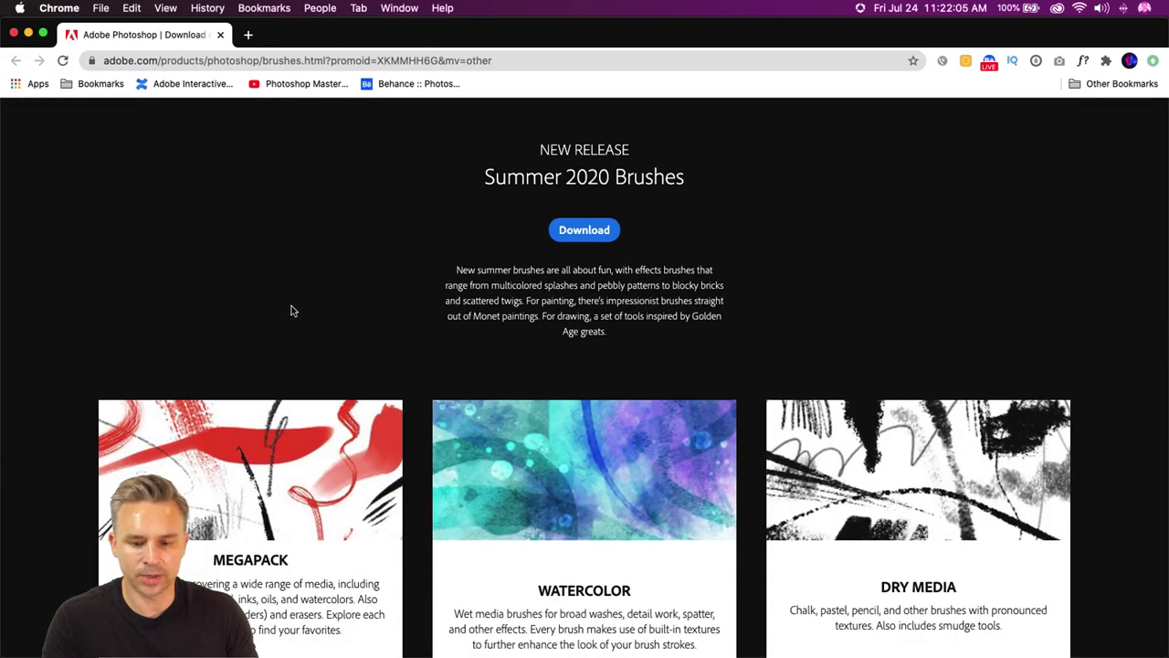
{"action": "scroll", "coordinate": [528, 391], "scroll_direction": "down", "scroll_amount": 3}
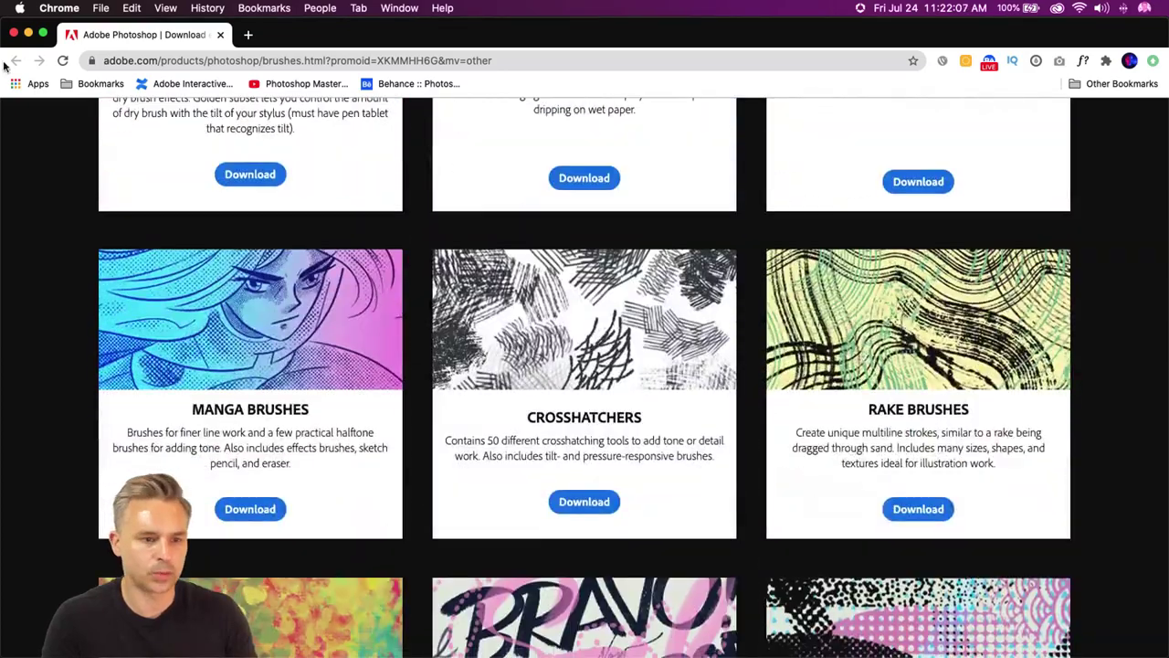
- Open Brusheezy's free sparks brushes in a new browser tab
{"action": "left_click", "coordinate": [248, 35]}
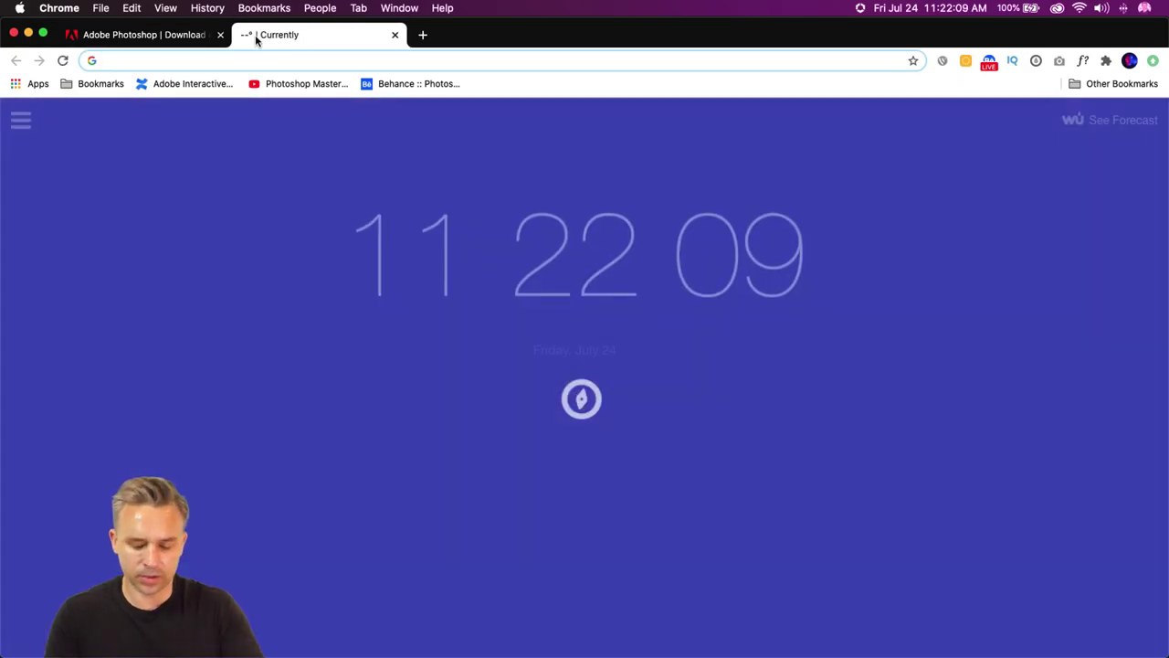
{"action": "type", "text": "brus"}
{"action": "key", "text": "Return"}
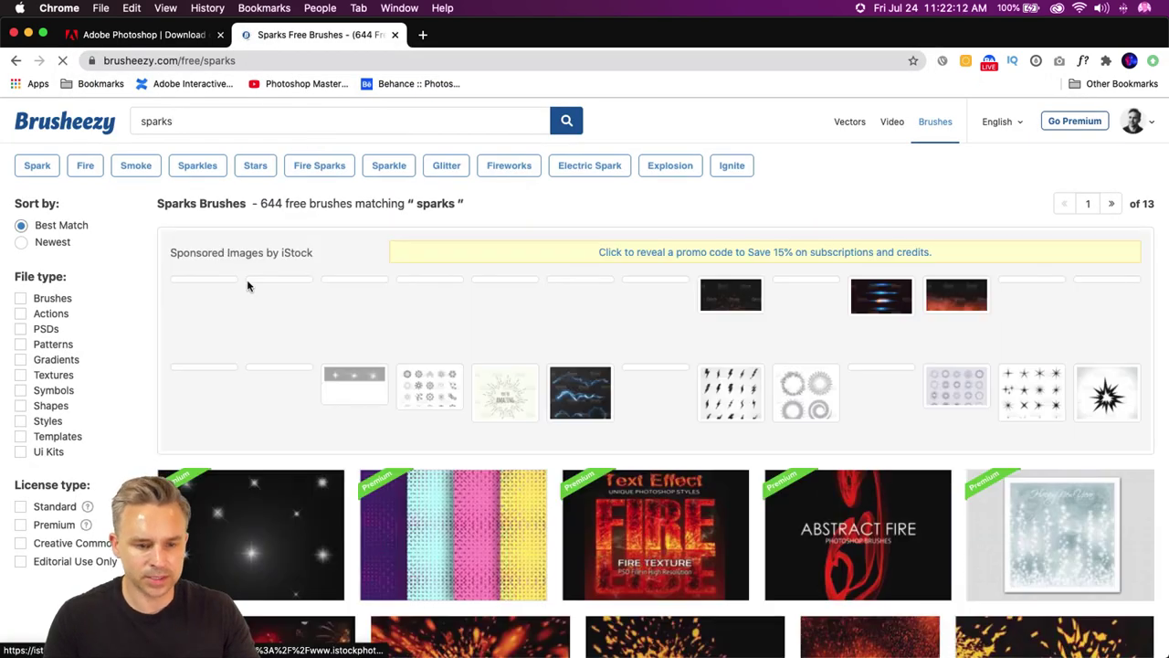
{"action": "left_click", "coordinate": [219, 116]}
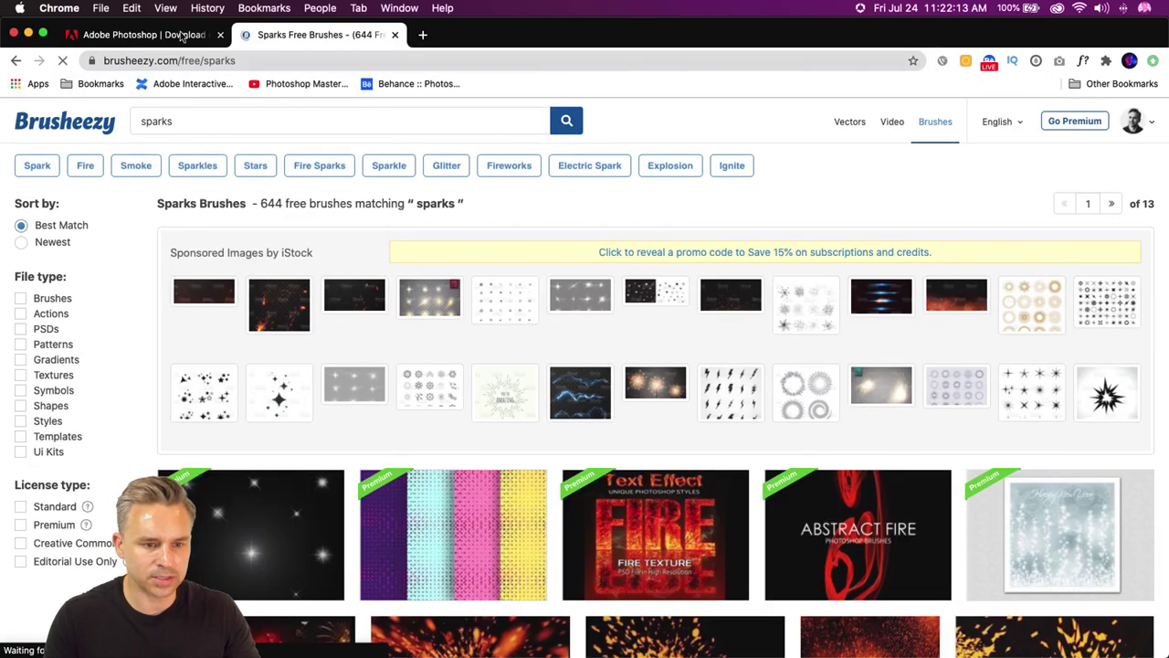
- Minimize the browser, return to Photoshop and collapse the Special Effects Brushes group
{"action": "key", "text": "super+m"}
{"action": "scroll", "coordinate": [627, 219], "scroll_direction": "up", "scroll_amount": 10}
{"action": "scroll", "coordinate": [524, 327], "scroll_direction": "up", "scroll_amount": 5}
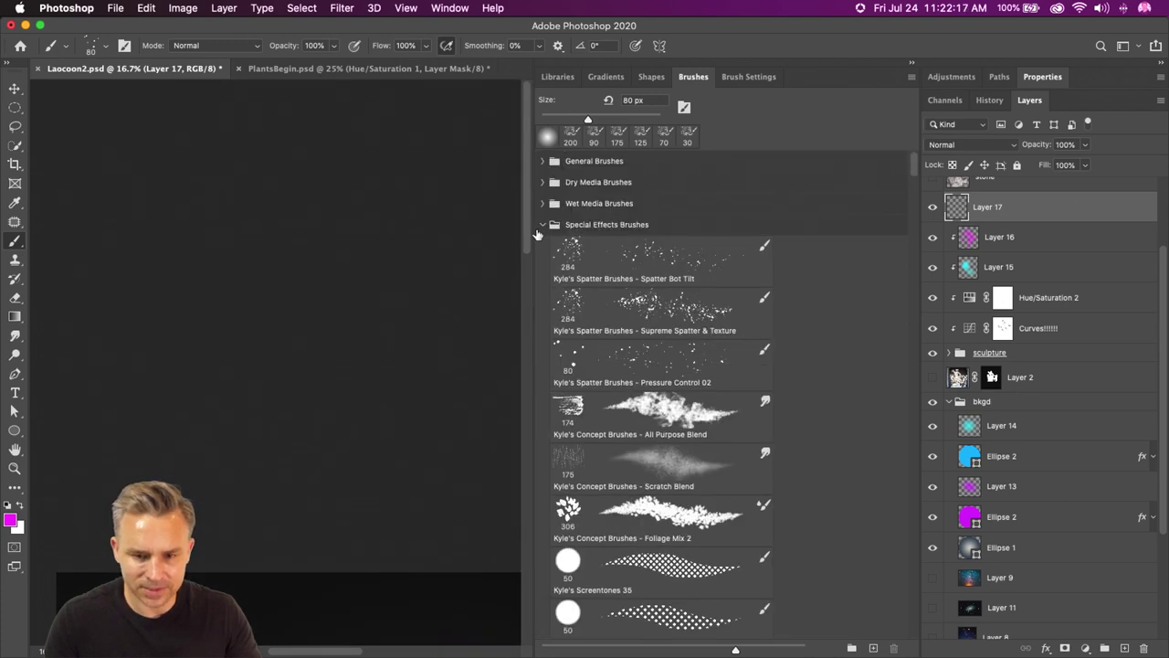
{"action": "left_click", "coordinate": [543, 225]}
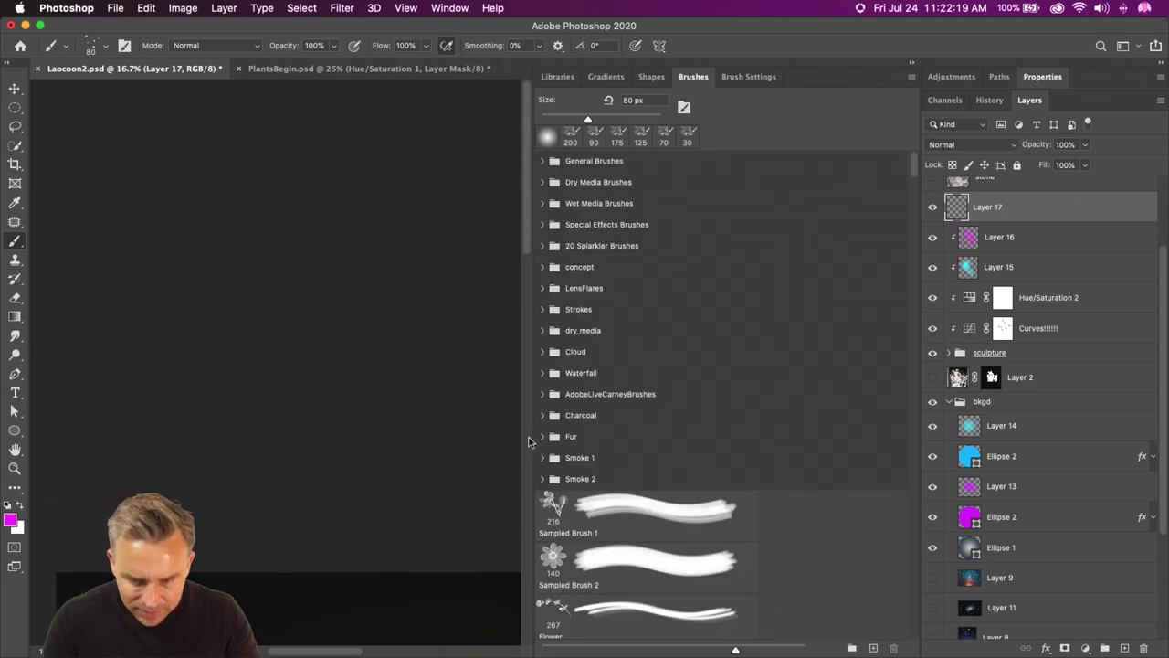
- Choose the Paul 2 brush from the LensFlares group and shrink it to 125 px over the artwork
{"action": "left_click", "coordinate": [542, 288]}
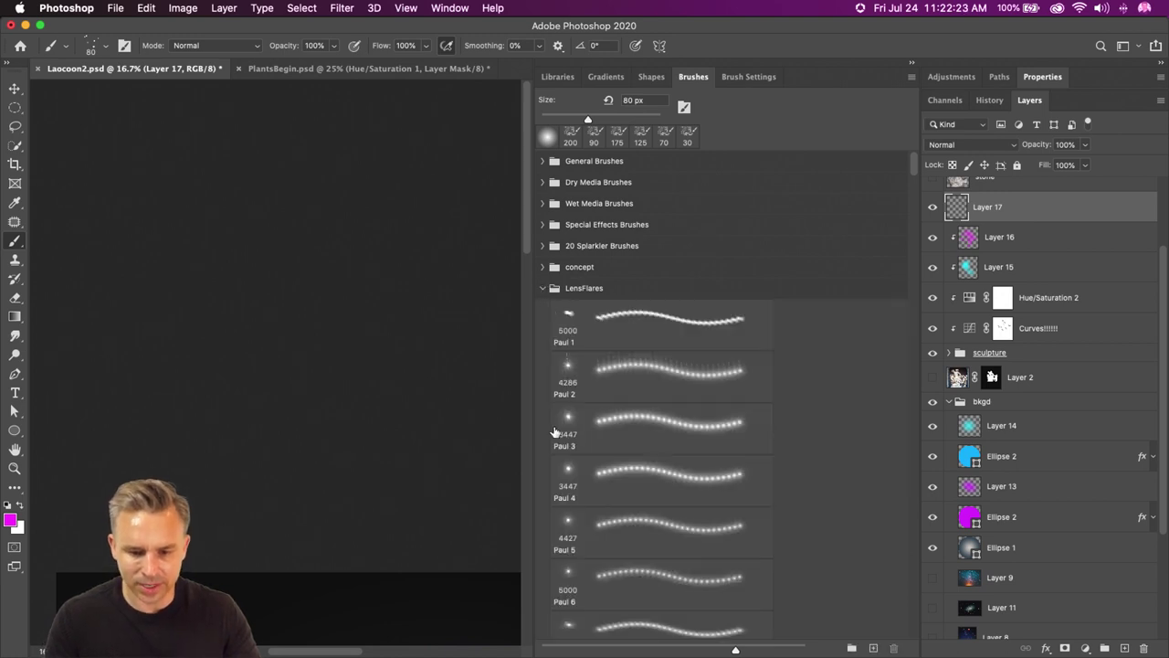
{"action": "mouse_move", "coordinate": [355, 561]}
{"action": "left_mouse_down"}
{"action": "mouse_move", "coordinate": [271, 219]}
{"action": "mouse_move", "coordinate": [58, 423]}
{"action": "mouse_move", "coordinate": [135, 434]}
{"action": "left_mouse_up"}
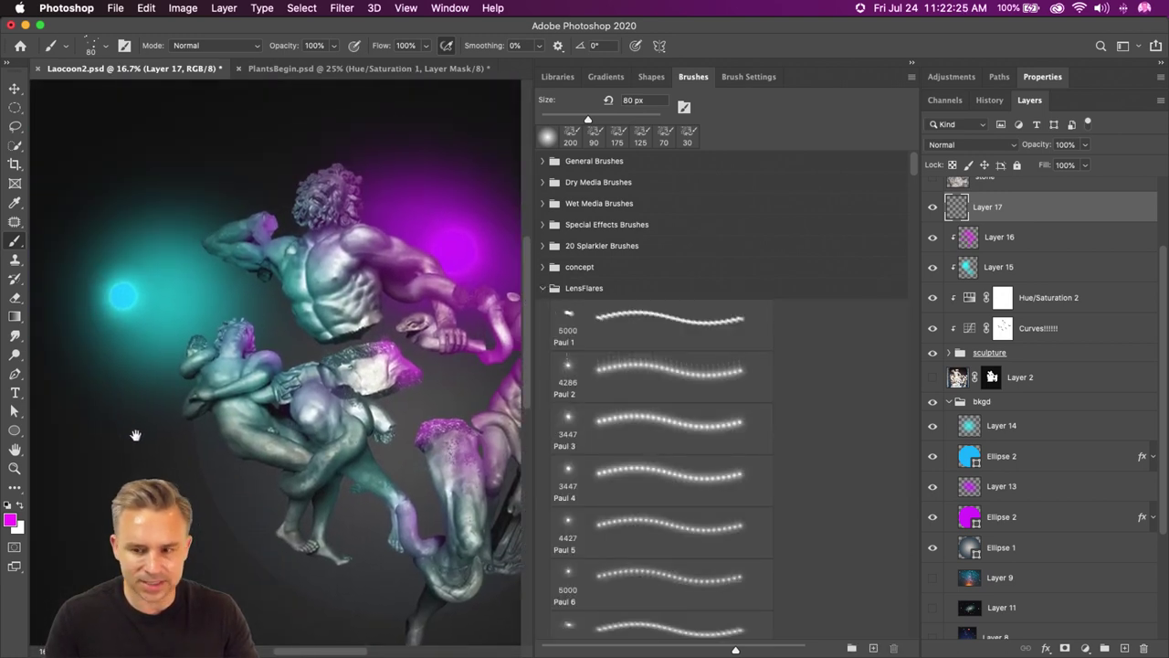
{"action": "left_click", "coordinate": [566, 372]}
{"action": "key", "text": "bracketleft"}
{"action": "key", "text": "bracketleft"}
{"action": "key", "text": "bracketleft"}
{"action": "key", "text": "bracketleft"}
{"action": "key", "text": "bracketleft"}
{"action": "key", "text": "bracketleft"}
{"action": "key", "text": "bracketleft"}
{"action": "key", "text": "bracketleft"}
{"action": "key", "text": "bracketleft"}
{"action": "key", "text": "bracketleft"}
{"action": "key", "text": "bracketleft"}
{"action": "key", "text": "bracketleft"}
{"action": "key", "text": "bracketleft"}
{"action": "key", "text": "bracketleft"}
{"action": "key", "text": "bracketleft"}
{"action": "key", "text": "bracketleft"}
{"action": "key", "text": "bracketleft"}
{"action": "key", "text": "bracketleft"}
{"action": "key", "text": "bracketleft"}
{"action": "key", "text": "bracketleft"}
{"action": "key", "text": "bracketleft"}
{"action": "key", "text": "bracketleft"}
{"action": "key", "text": "bracketleft"}
{"action": "key", "text": "bracketleft"}
{"action": "key", "text": "bracketleft"}
{"action": "key", "text": "bracketleft"}
{"action": "key", "text": "bracketleft"}
{"action": "key", "text": "bracketleft"}
{"action": "key", "text": "bracketleft"}
{"action": "key", "text": "bracketleft"}
{"action": "key", "text": "bracketleft"}
{"action": "key", "text": "bracketleft"}
{"action": "key", "text": "bracketleft"}
{"action": "key", "text": "bracketleft"}
{"action": "key", "text": "bracketleft"}
{"action": "key", "text": "bracketleft"}
{"action": "key", "text": "bracketleft"}
{"action": "key", "text": "bracketleft"}
{"action": "key", "text": "bracketleft"}
{"action": "key", "text": "bracketleft"}
{"action": "key", "text": "bracketleft"}
{"action": "key", "text": "bracketleft"}
{"action": "key", "text": "bracketleft"}
{"action": "key", "text": "bracketleft"}
{"action": "key", "text": "bracketleft"}
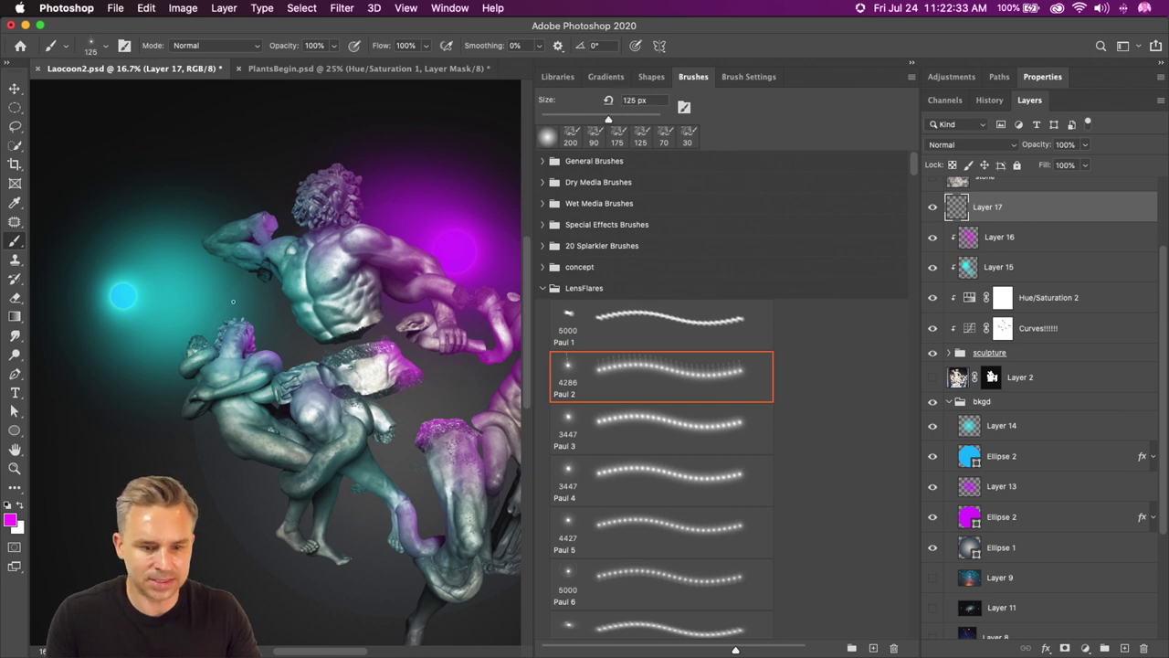
- Undo the test dab, make white the foreground colour and stamp small sparkles at 100 and 80 px around the left figures
{"action": "left_click", "coordinate": [234, 298]}
{"action": "key", "text": "super+z"}
{"action": "key", "text": "x"}
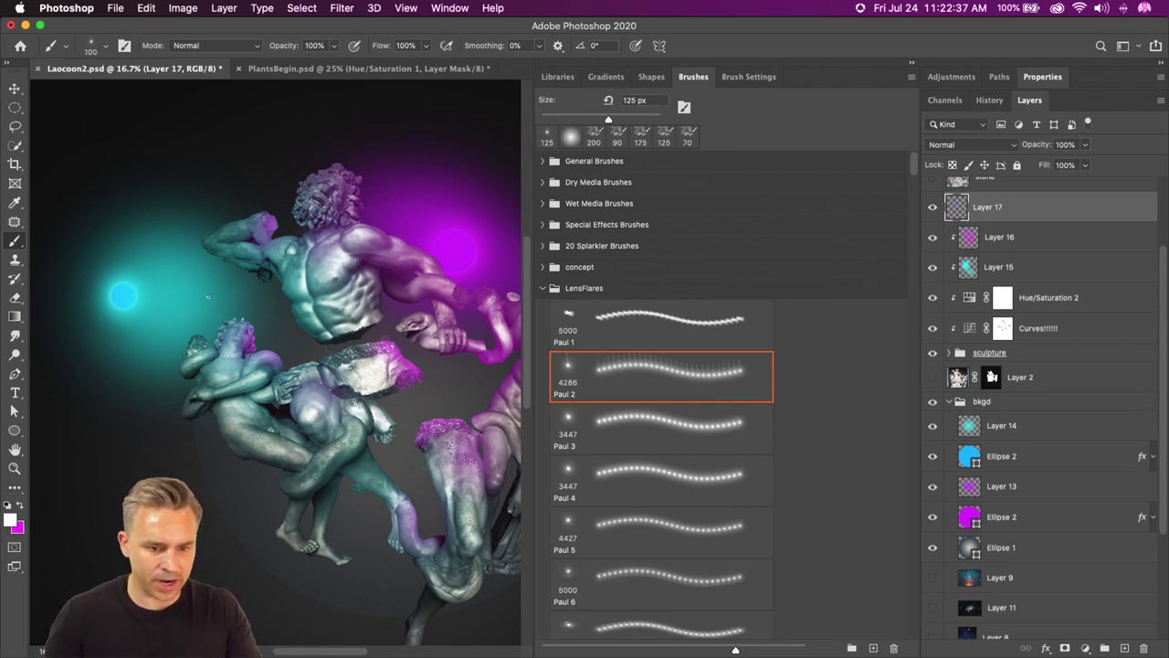
{"action": "key", "text": "bracketleft"}
{"action": "left_click", "coordinate": [212, 300]}
{"action": "key", "text": "bracketleft"}
{"action": "key", "text": "bracketleft"}
{"action": "left_click", "coordinate": [294, 340]}
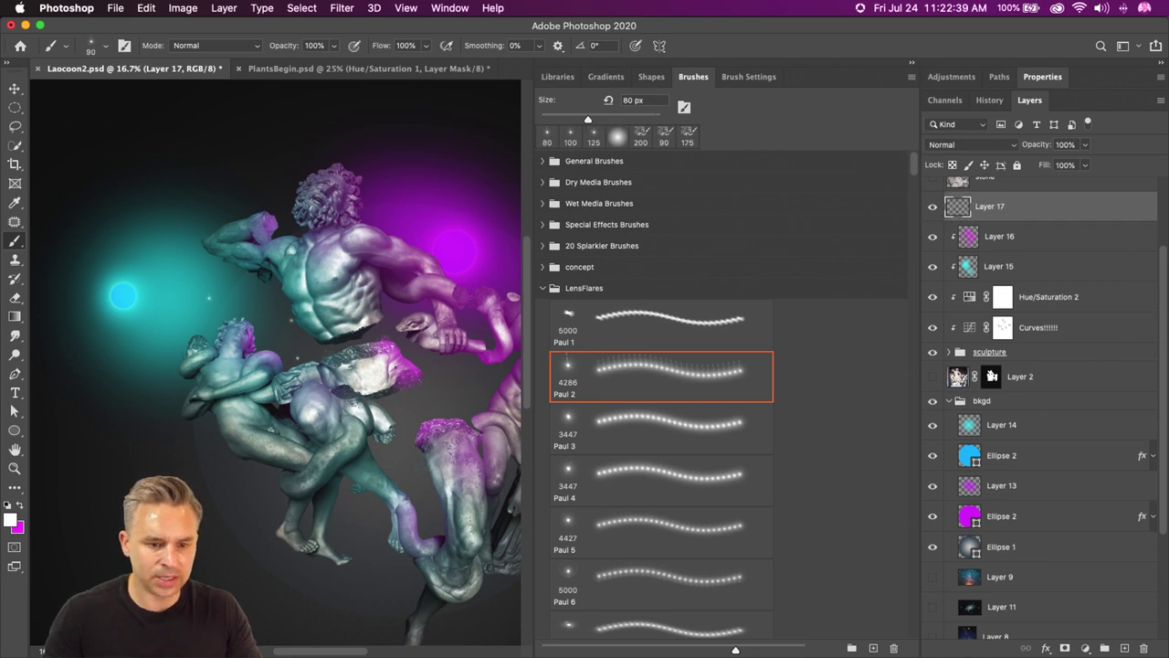
- Stamp more tiny white sparkles at 60 and 50 px around the central torso and the purple glow on Layer 17
{"action": "key", "text": "bracketleft"}
{"action": "key", "text": "bracketleft"}
{"action": "key", "text": "bracketleft"}
{"action": "left_click", "coordinate": [453, 381]}
{"action": "left_click", "coordinate": [407, 341]}
{"action": "left_click", "coordinate": [397, 286]}
{"action": "left_click", "coordinate": [386, 196]}
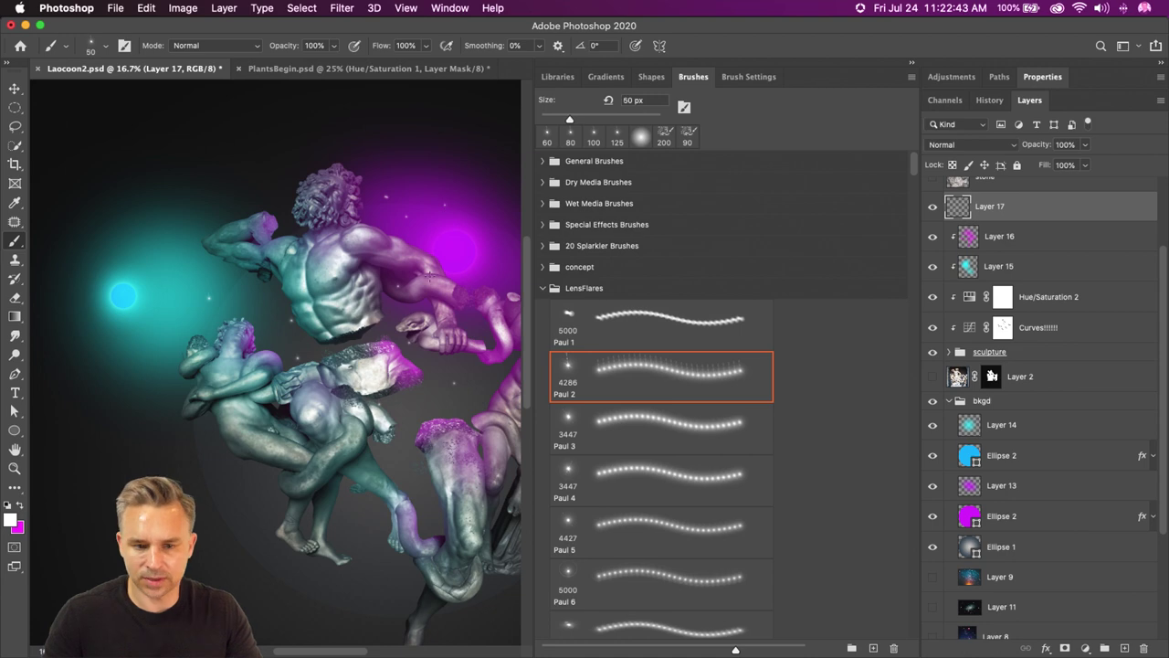
{"action": "left_click", "coordinate": [432, 350]}
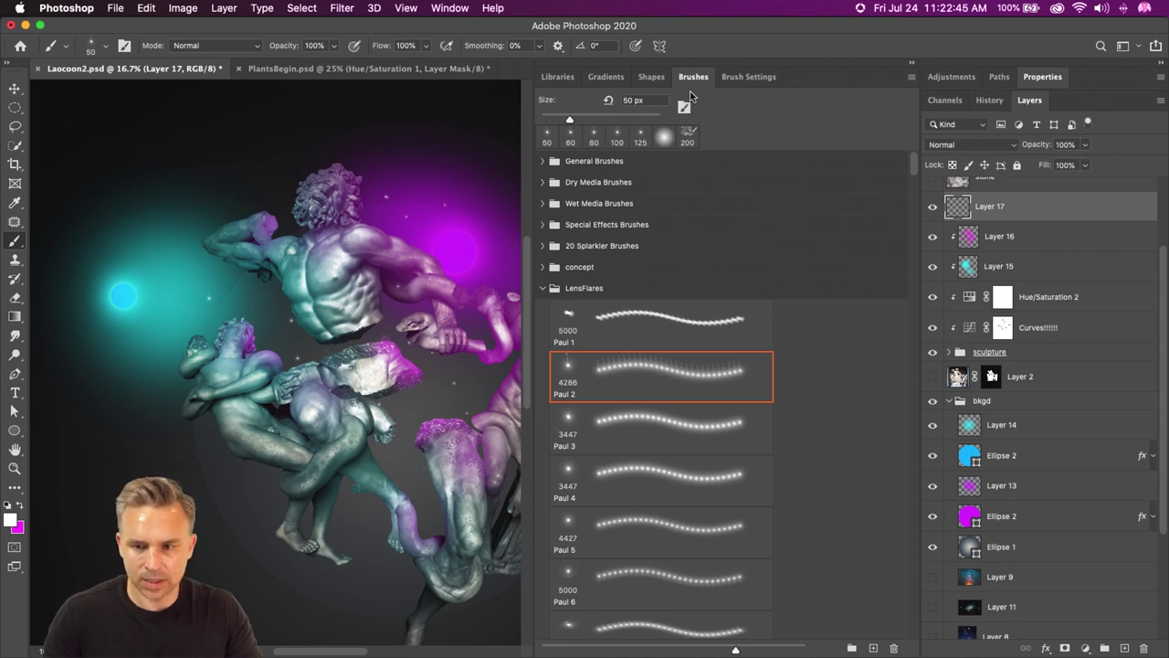
- Enable Shape Dynamics and Scattering for the Paul 2 brush and review their options
{"action": "left_click", "coordinate": [747, 78]}
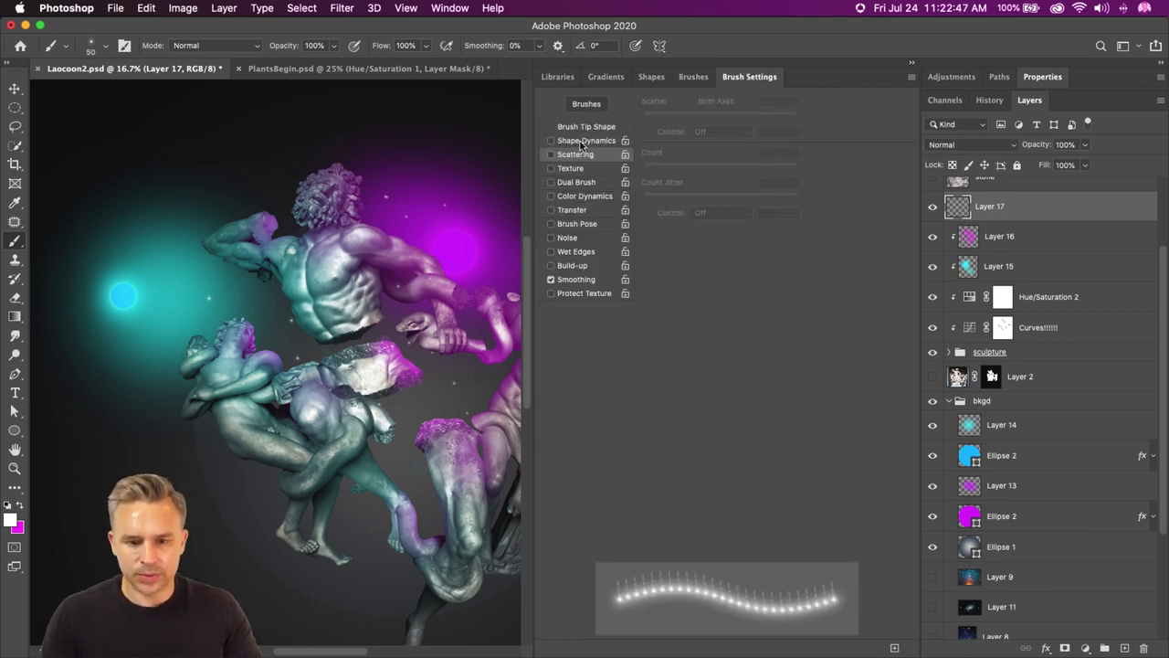
{"action": "left_click", "coordinate": [582, 141]}
{"action": "left_click", "coordinate": [585, 155]}
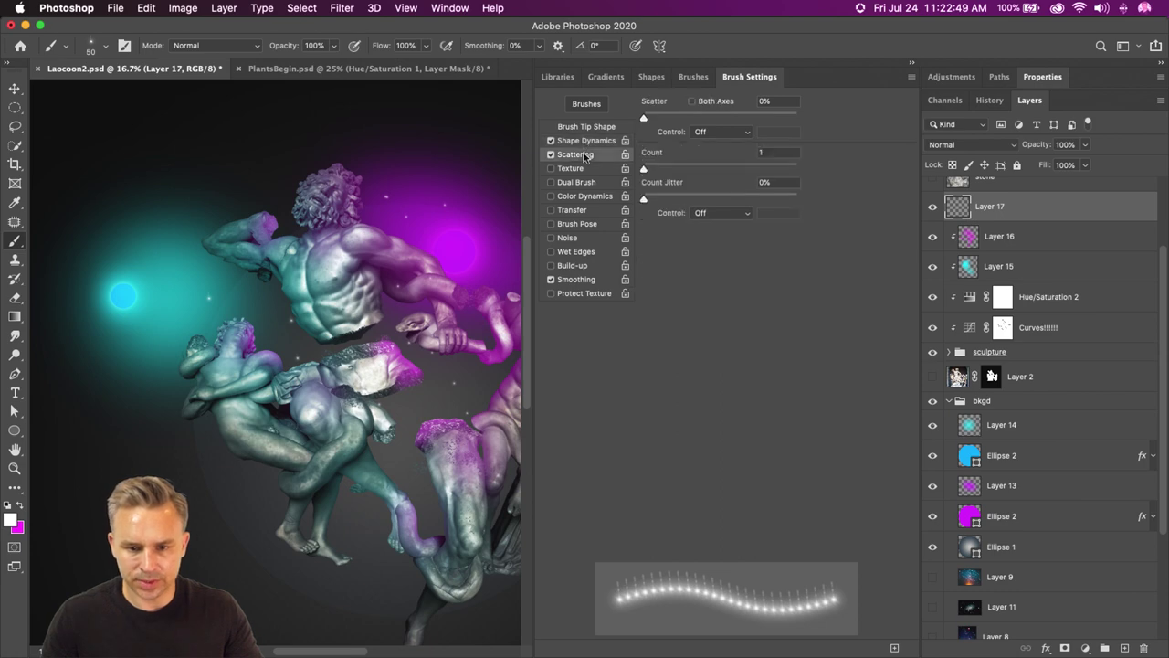
{"action": "left_click", "coordinate": [589, 142]}
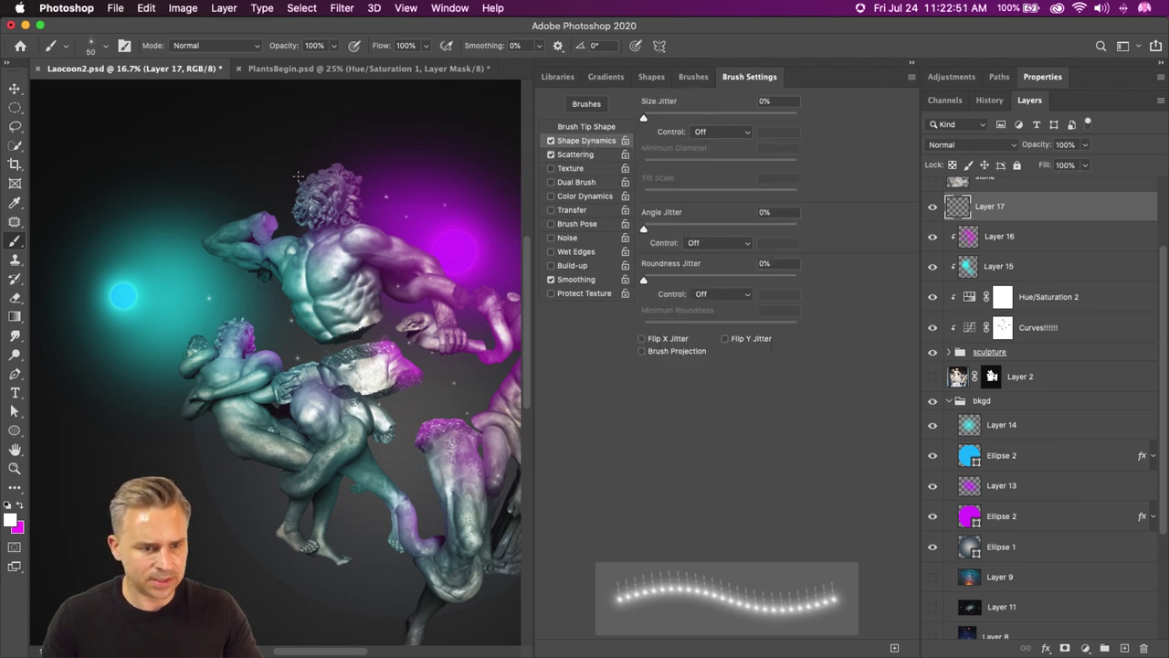
- Choose the Paul 3 lens flare brush and shrink it to 100 px
{"action": "left_click", "coordinate": [692, 78]}
{"action": "left_click", "coordinate": [586, 432]}
{"action": "key", "text": "bracketleft"}
{"action": "key", "text": "bracketleft"}
{"action": "key", "text": "bracketleft"}
{"action": "key", "text": "bracketleft"}
{"action": "key", "text": "bracketleft"}
{"action": "key", "text": "bracketleft"}
{"action": "key", "text": "bracketleft"}
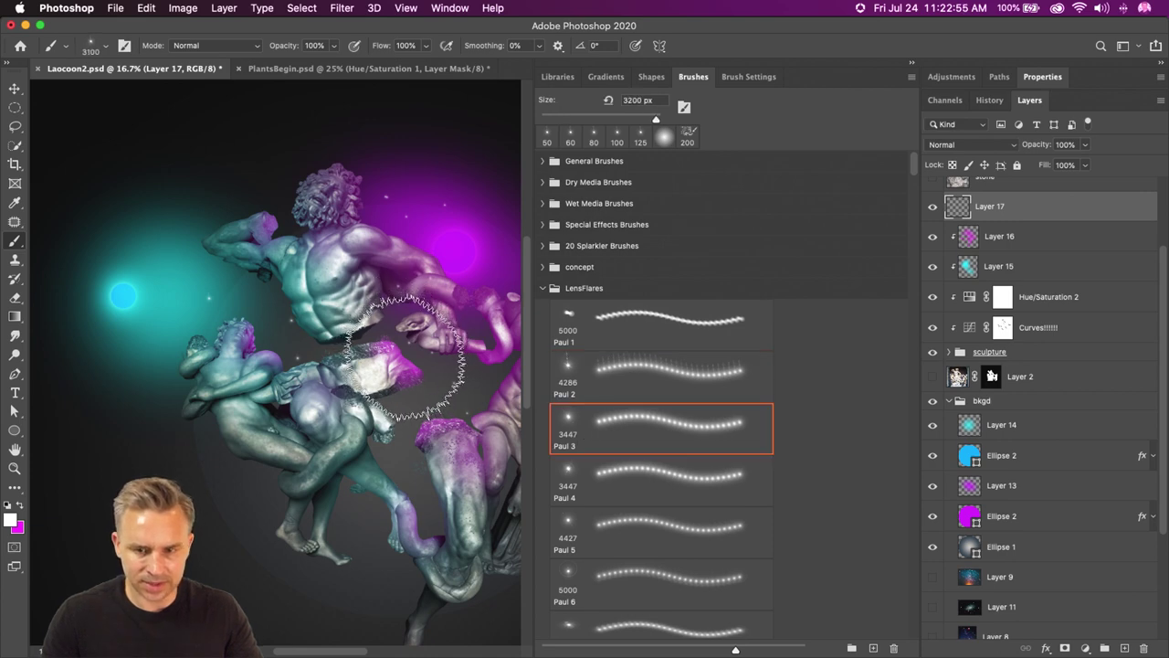
{"action": "key", "text": "bracketleft"}
{"action": "key", "text": "bracketleft"}
{"action": "key", "text": "bracketleft"}
{"action": "key", "text": "bracketleft"}
{"action": "key", "text": "bracketleft"}
{"action": "key", "text": "bracketleft"}
{"action": "key", "text": "bracketleft"}
{"action": "key", "text": "bracketleft"}
{"action": "key", "text": "bracketleft"}
{"action": "key", "text": "bracketleft"}
{"action": "key", "text": "bracketleft"}
{"action": "key", "text": "bracketleft"}
{"action": "key", "text": "bracketleft"}
{"action": "key", "text": "bracketleft"}
{"action": "key", "text": "bracketleft"}
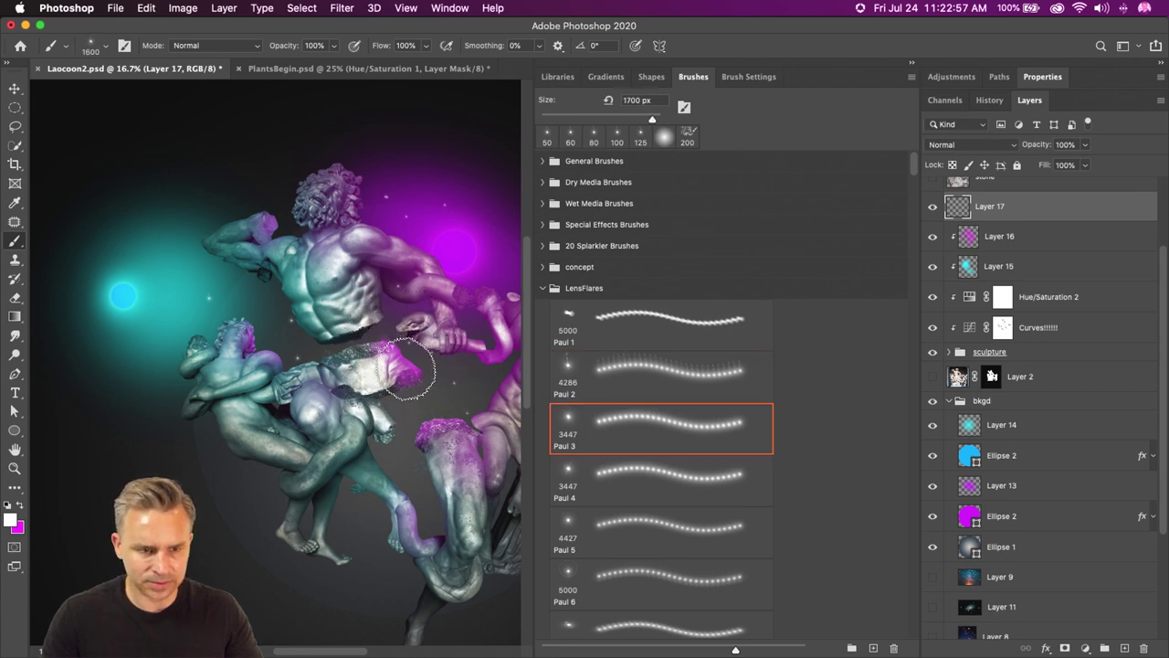
{"action": "key", "text": "bracketleft"}
{"action": "key", "text": "bracketleft"}
{"action": "key", "text": "bracketleft"}
{"action": "key", "text": "bracketleft"}
{"action": "key", "text": "bracketleft"}
{"action": "key", "text": "bracketleft"}
{"action": "key", "text": "bracketleft"}
{"action": "key", "text": "bracketleft"}
{"action": "key", "text": "bracketleft"}
{"action": "key", "text": "bracketleft"}
{"action": "key", "text": "bracketleft"}
{"action": "key", "text": "bracketleft"}
{"action": "key", "text": "bracketleft"}
{"action": "key", "text": "bracketleft"}
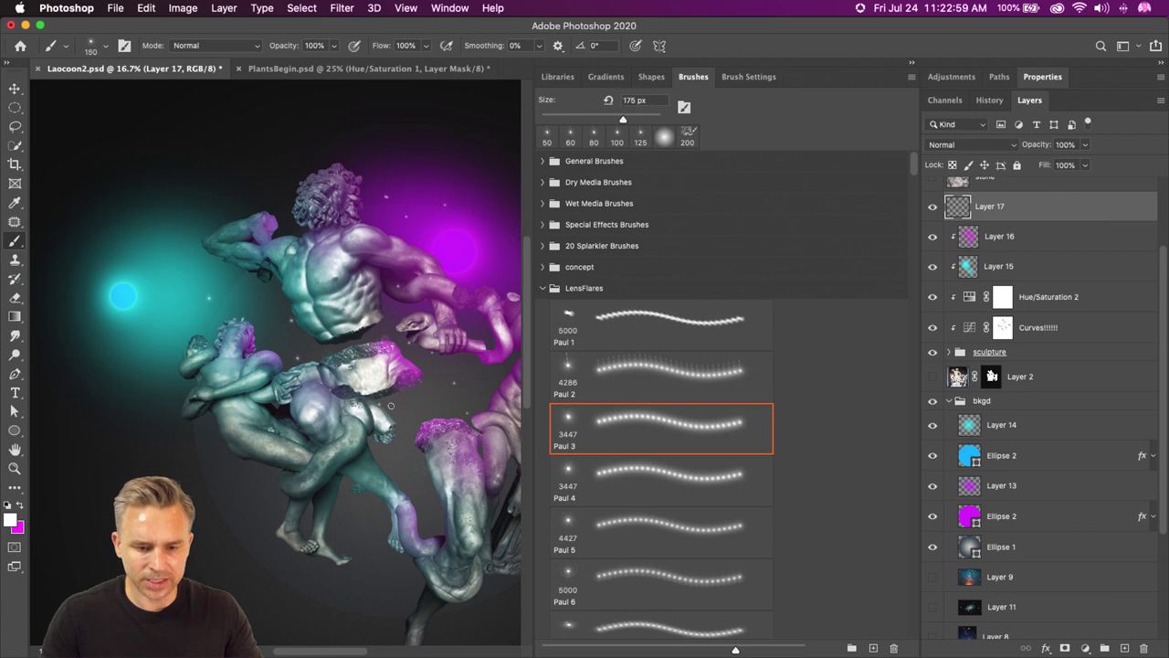
{"action": "key", "text": "bracketleft"}
{"action": "key", "text": "bracketleft"}
{"action": "key", "text": "bracketleft"}
{"action": "key", "text": "bracketleft"}
- Stamp small white sparkles at 100, 60 and 70 px between and below the sculptures, and set the brush size to 100 px
{"action": "left_click_drag", "start_coordinate": [390, 401], "coordinate": [402, 557]}
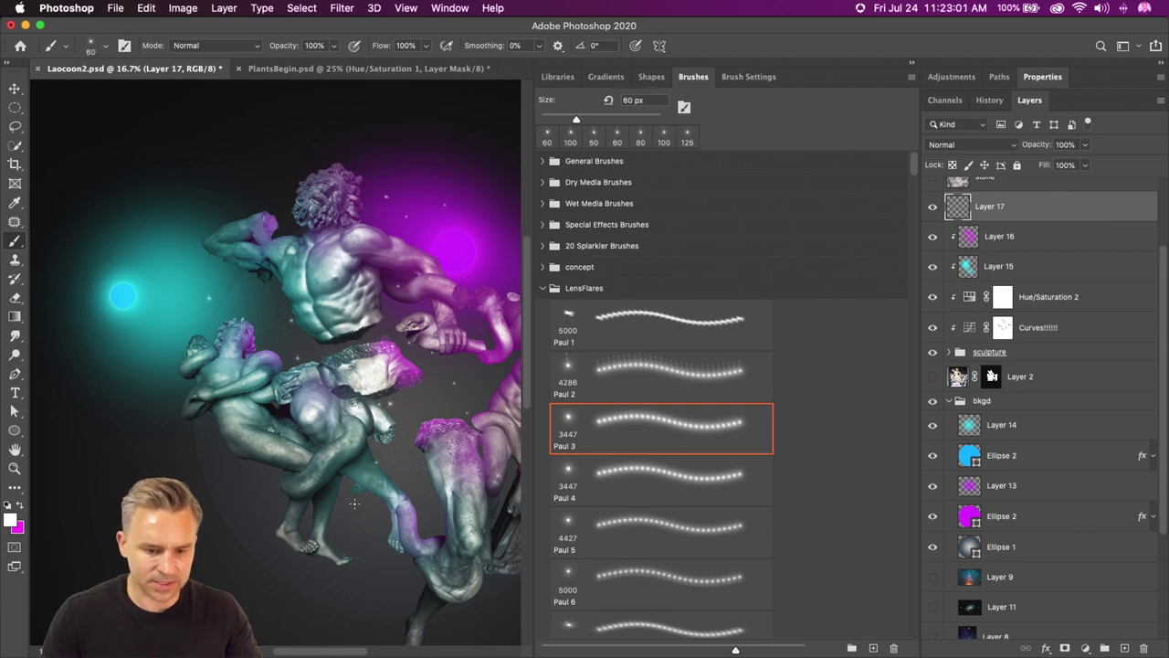
{"action": "key", "text": "bracketright"}
{"action": "key", "text": "bracketright"}
{"action": "key", "text": "bracketright"}
{"action": "key", "text": "bracketright"}
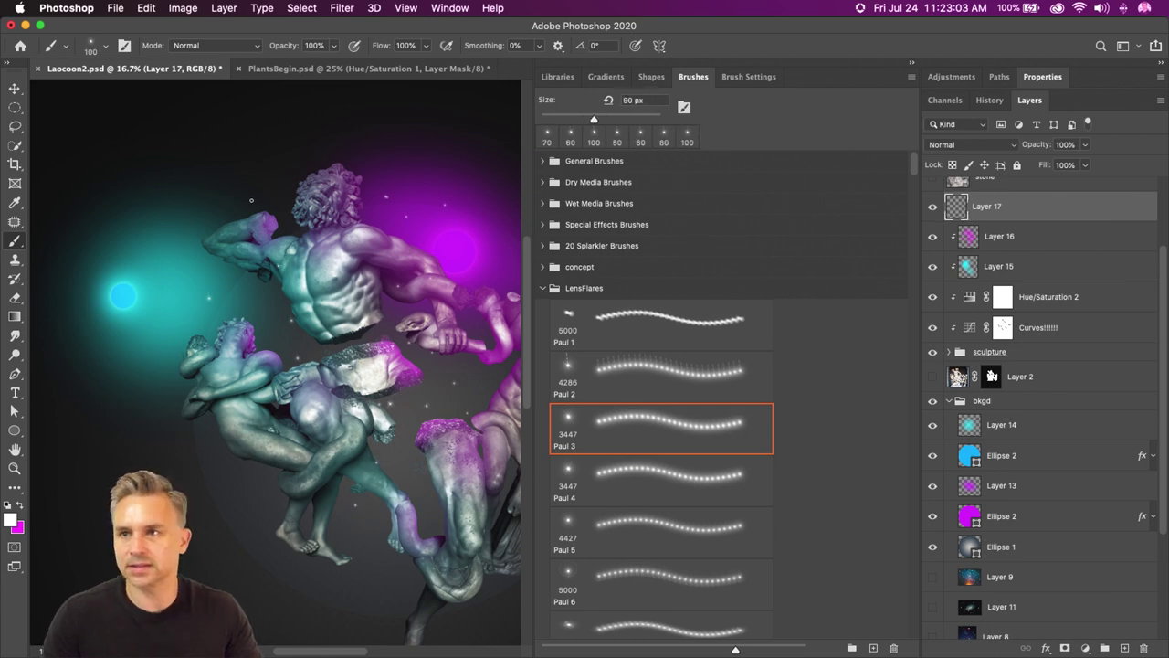
- Collapse the brush library, enlarge the brush to 1000 px and add a new layer above Layer 17
{"action": "left_click", "coordinate": [910, 62]}
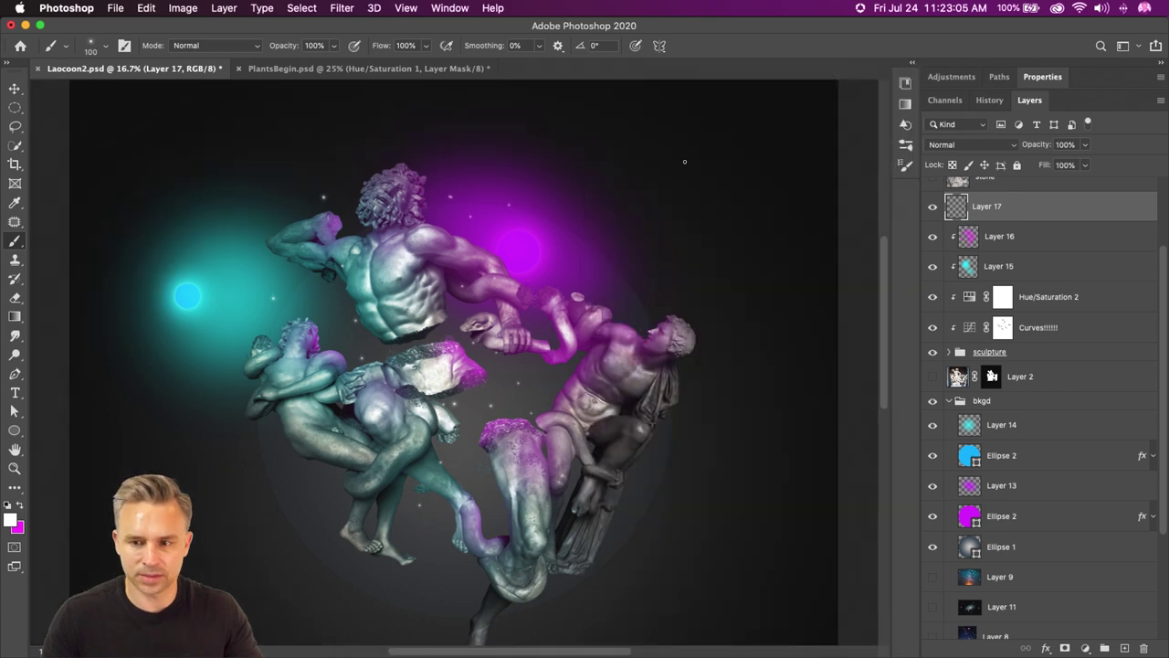
{"action": "key", "text": "bracketright"}
{"action": "key", "text": "bracketright"}
{"action": "key", "text": "bracketright"}
{"action": "key", "text": "bracketright"}
{"action": "key", "text": "bracketright"}
{"action": "key", "text": "bracketright"}
{"action": "key", "text": "bracketright"}
{"action": "key", "text": "bracketright"}
{"action": "key", "text": "bracketright"}
{"action": "key", "text": "bracketright"}
{"action": "key", "text": "bracketright"}
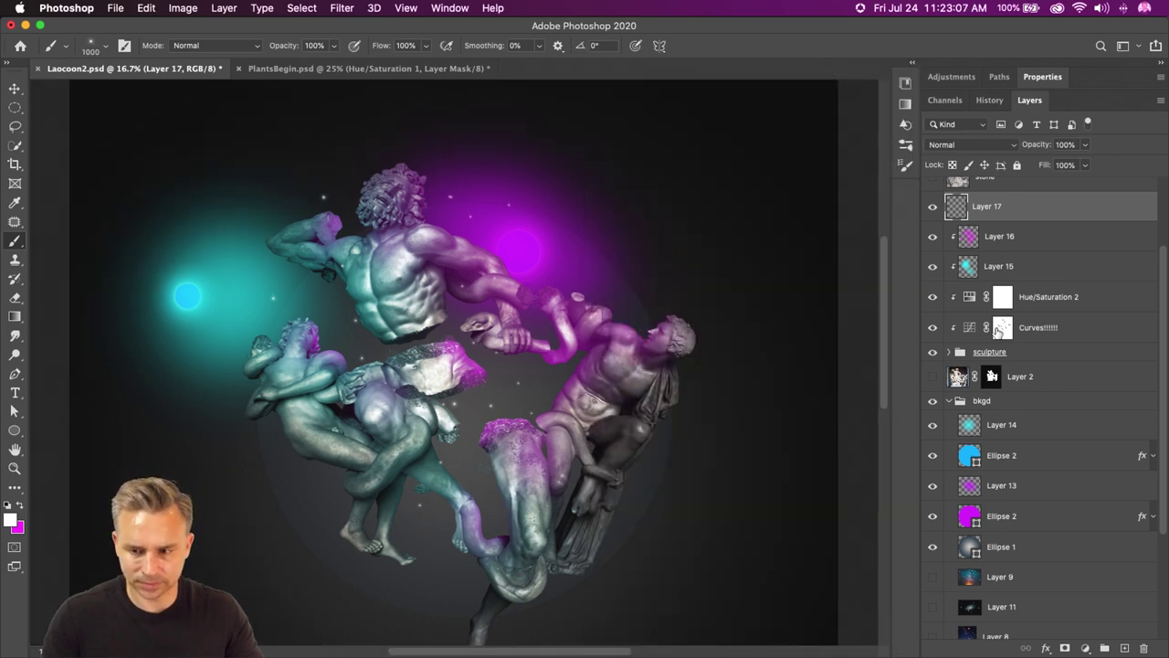
{"action": "left_click", "coordinate": [1125, 647]}
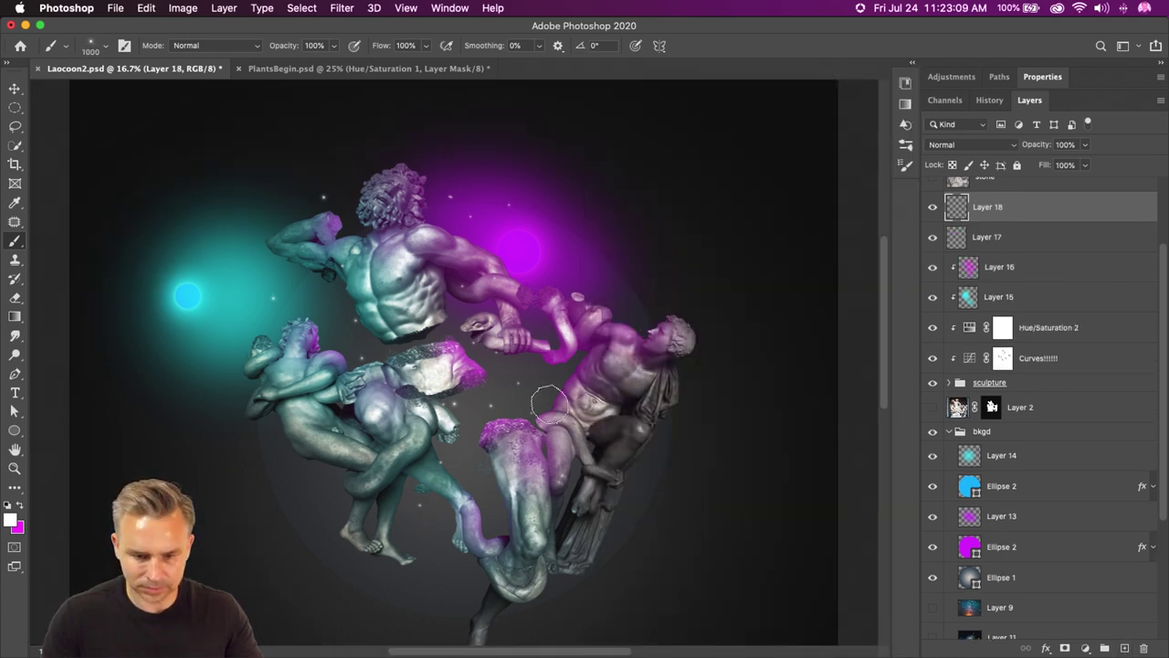
- Stamp three large white flares on the new layer: on the right figure's hip, the lower central leg and the upper left figure
{"action": "left_click", "coordinate": [548, 402]}
{"action": "left_click", "coordinate": [505, 531]}
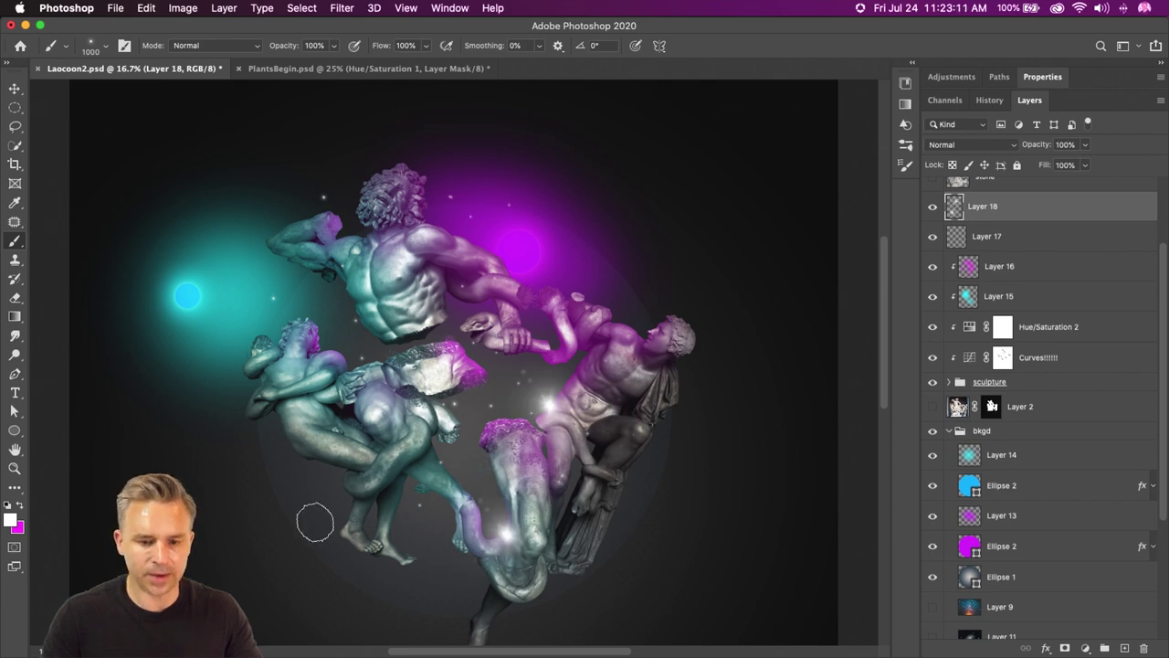
{"action": "left_click", "coordinate": [277, 352]}
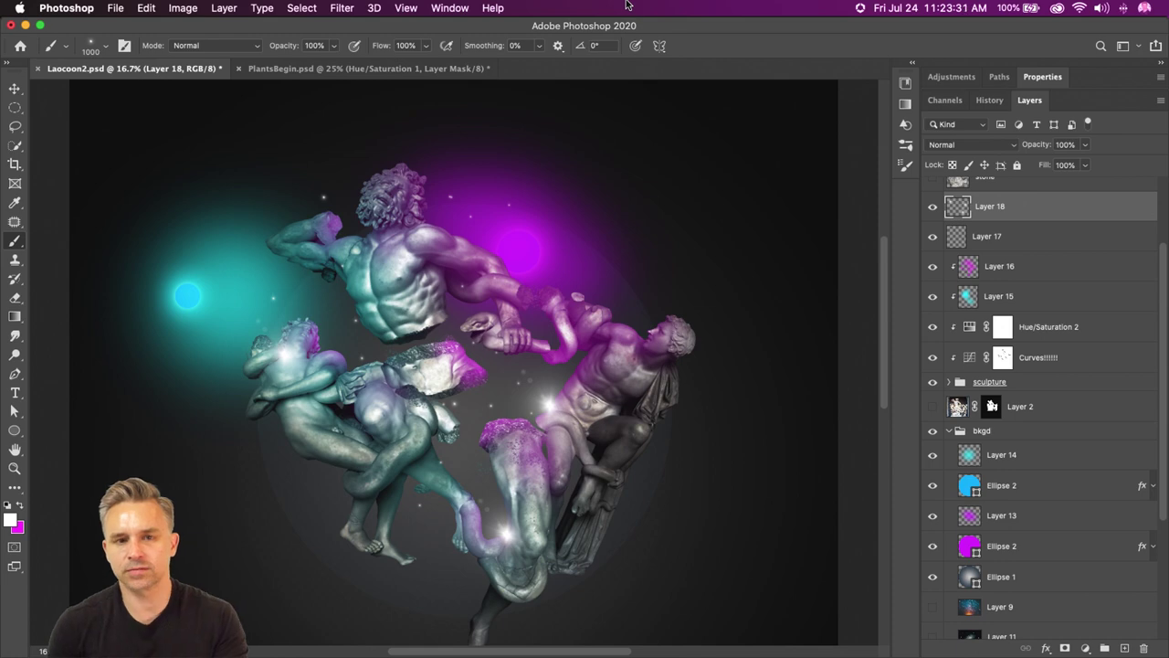
- Look over the remaining LensFlares brush presets
{"action": "left_click", "coordinate": [912, 62]}
{"action": "scroll", "coordinate": [679, 579], "scroll_direction": "down", "scroll_amount": 5}
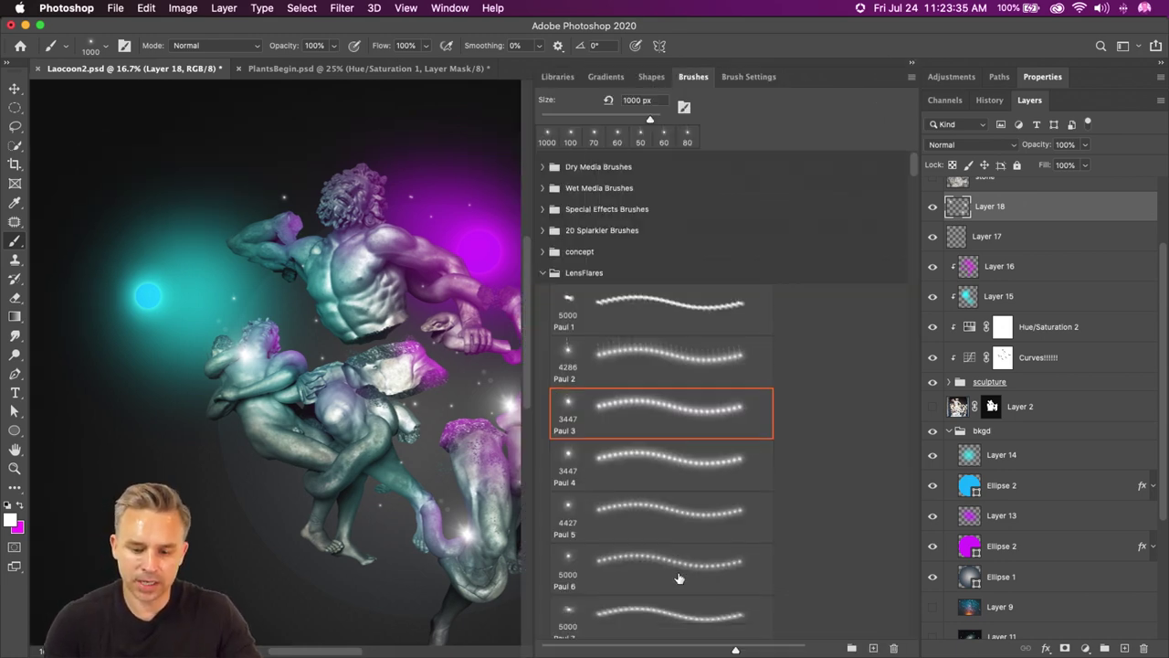
{"action": "scroll", "coordinate": [745, 514], "scroll_direction": "up", "scroll_amount": 1}
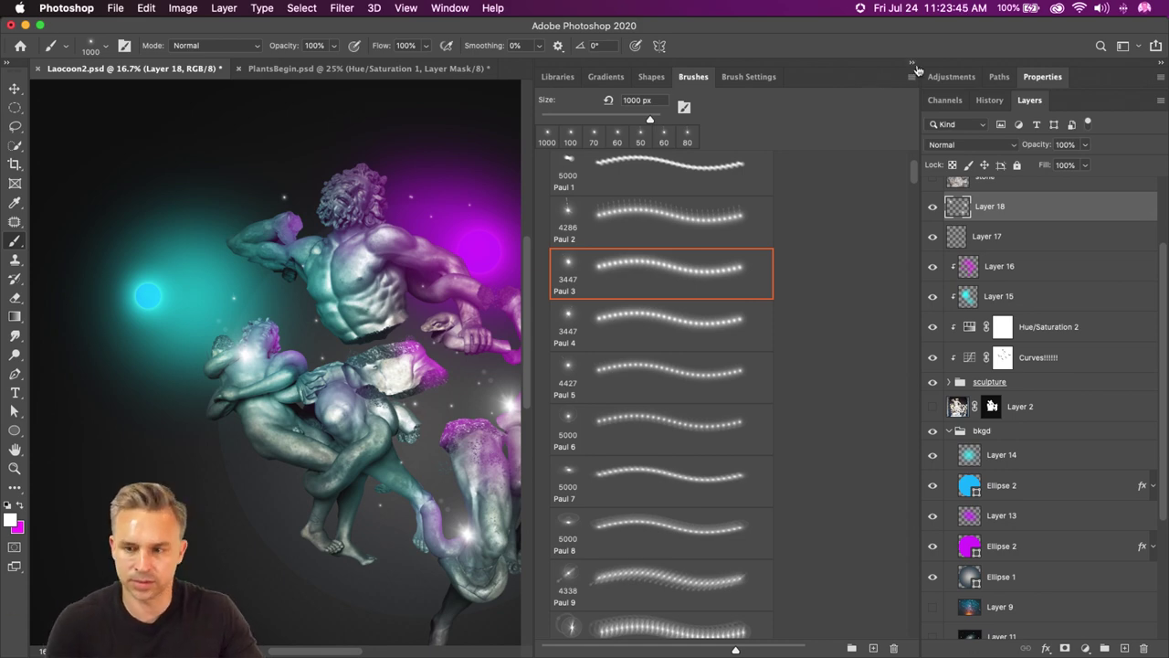
{"action": "left_click", "coordinate": [912, 63]}
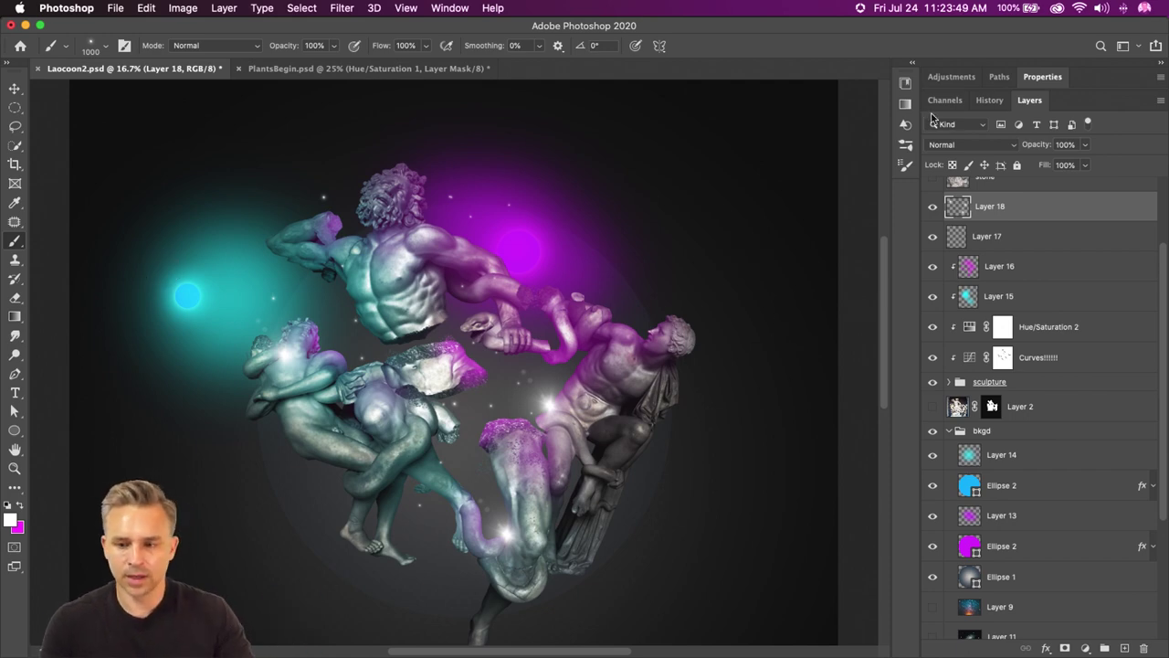
- Show the starry Layer 9 in the bkgd group and select Ellipse 1 with the Move tool
{"action": "scroll", "coordinate": [1005, 470], "scroll_direction": "down", "scroll_amount": 5}
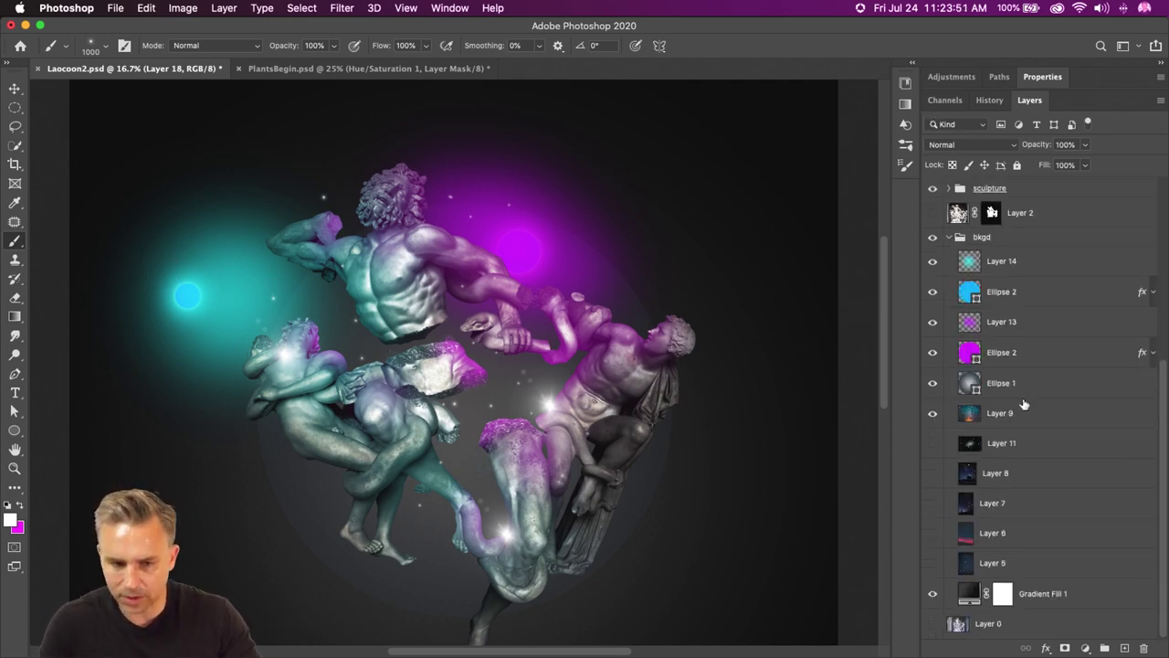
{"action": "left_click", "coordinate": [932, 413]}
{"action": "left_click", "coordinate": [1005, 383]}
{"action": "key", "text": "v"}
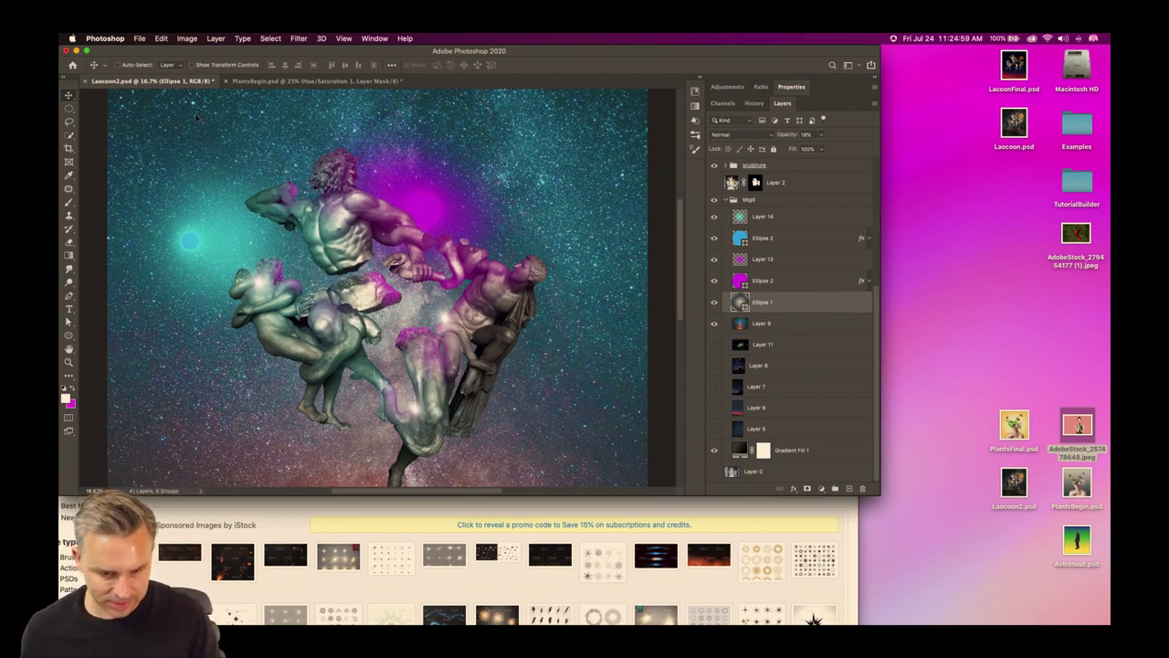
- Enlarge the Photoshop window to fill the screen and add a new layer directly above Layer 9
{"action": "left_click", "coordinate": [86, 53]}
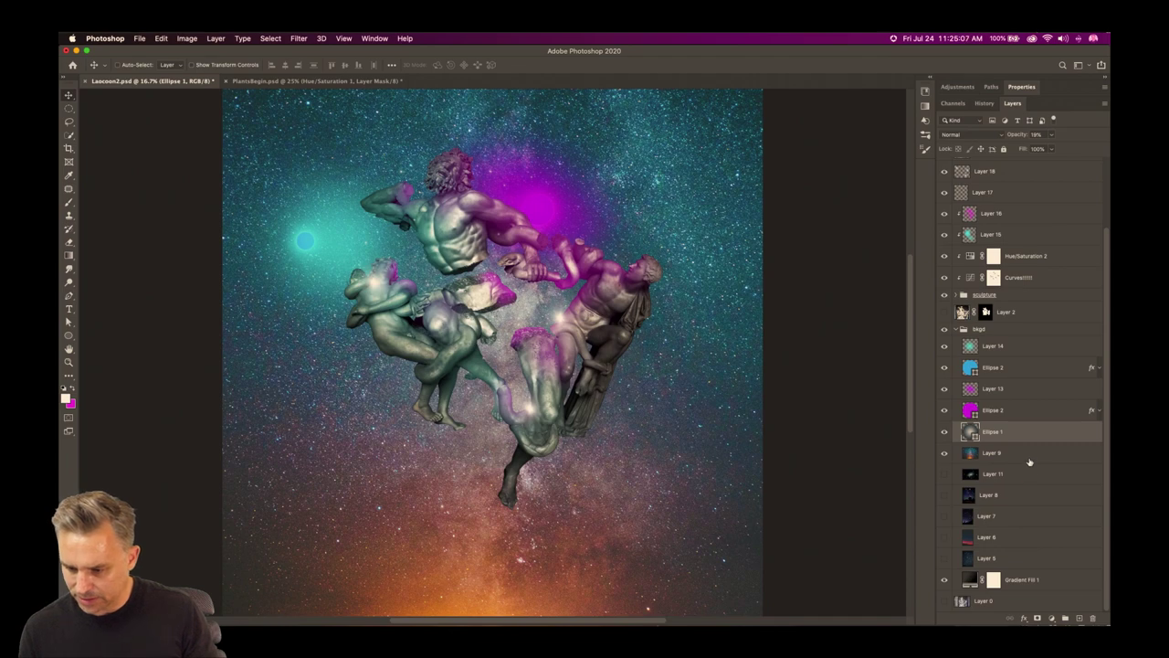
{"action": "left_click", "coordinate": [1029, 456]}
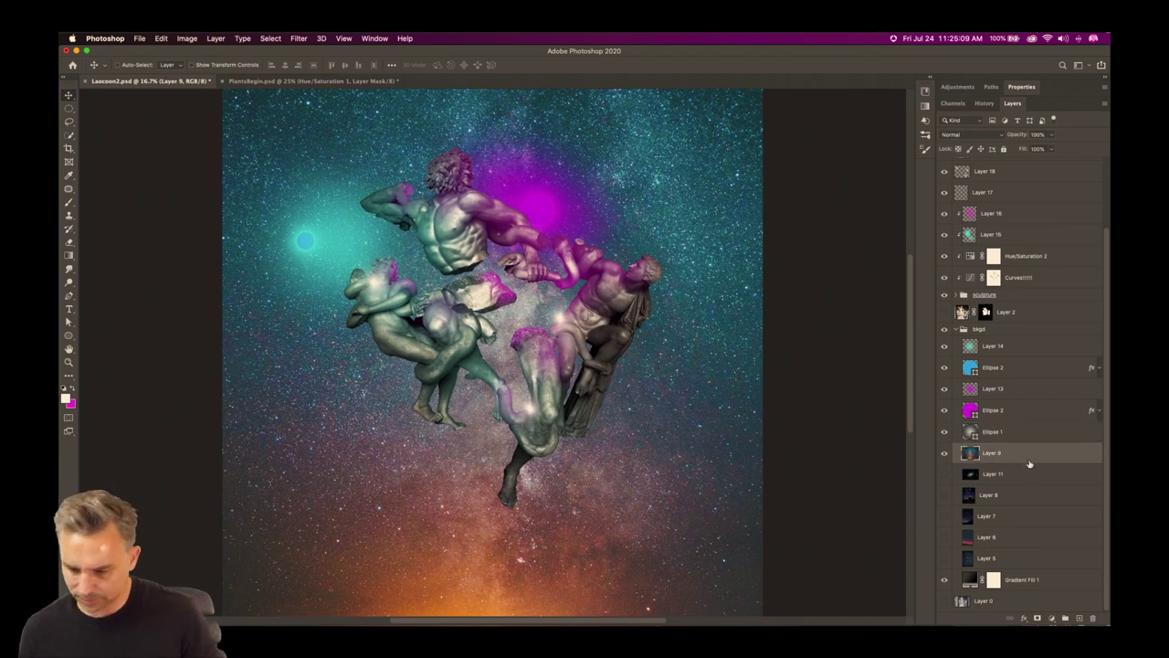
{"action": "left_click", "coordinate": [1078, 618]}
- Reset the Brush tool to its default settings
{"action": "key", "text": "b"}
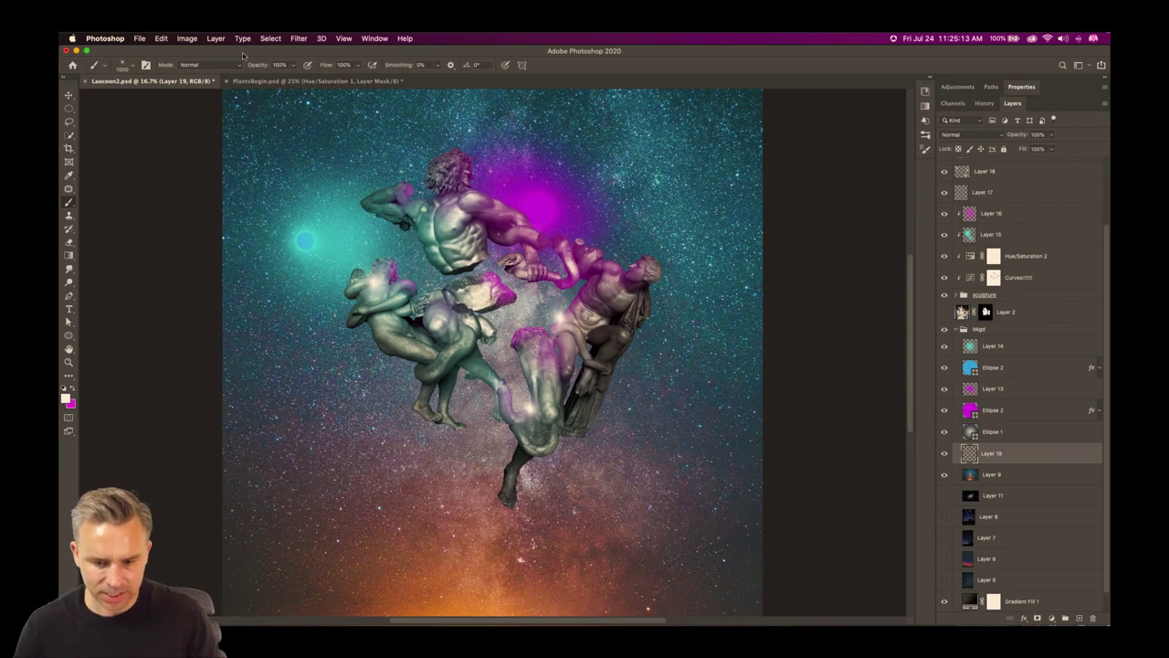
{"action": "right_click", "coordinate": [97, 67]}
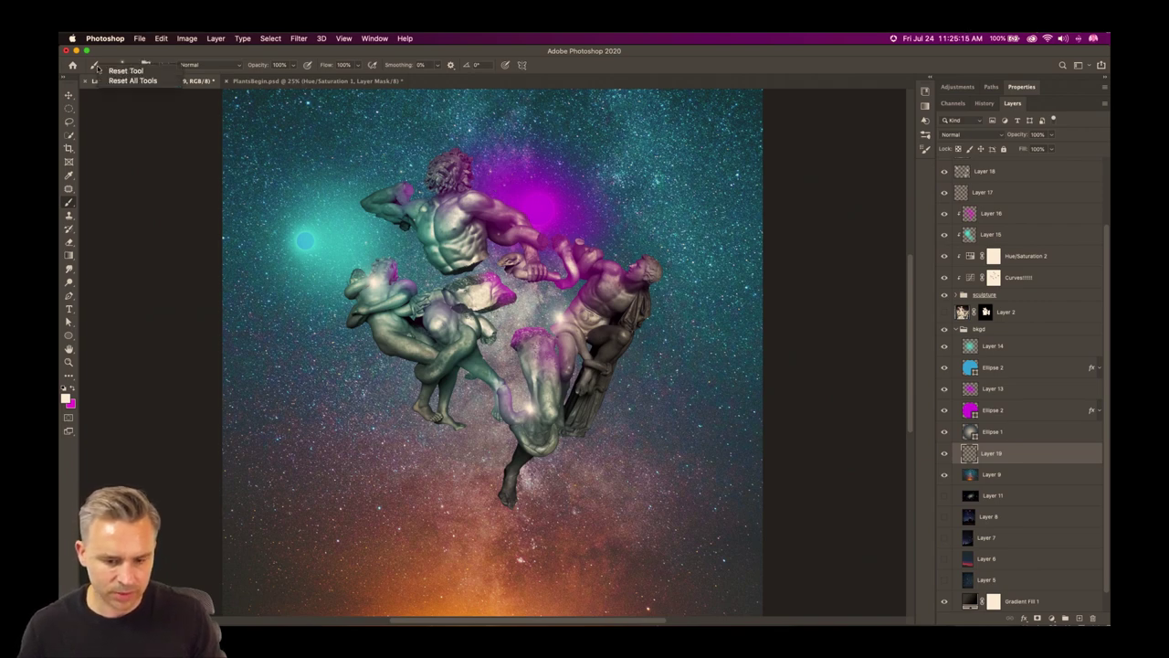
{"action": "left_click", "coordinate": [110, 70]}
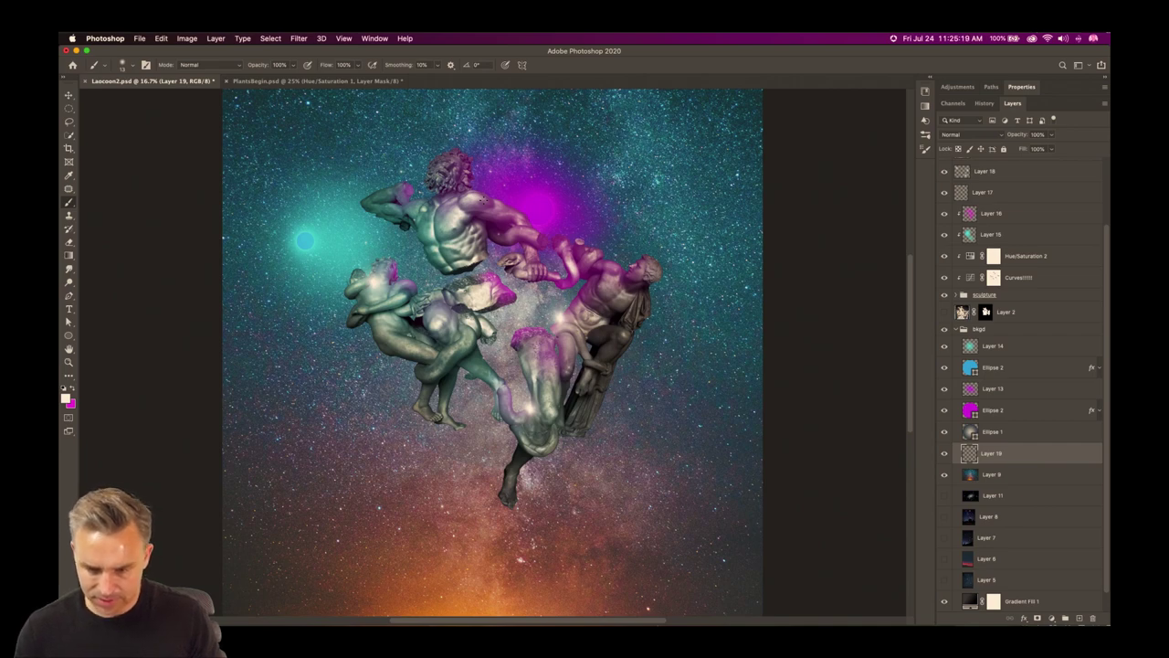
- Set the Soft Round brush to about 220 px, ready for painting on the new layer
{"action": "left_click", "coordinate": [133, 66]}
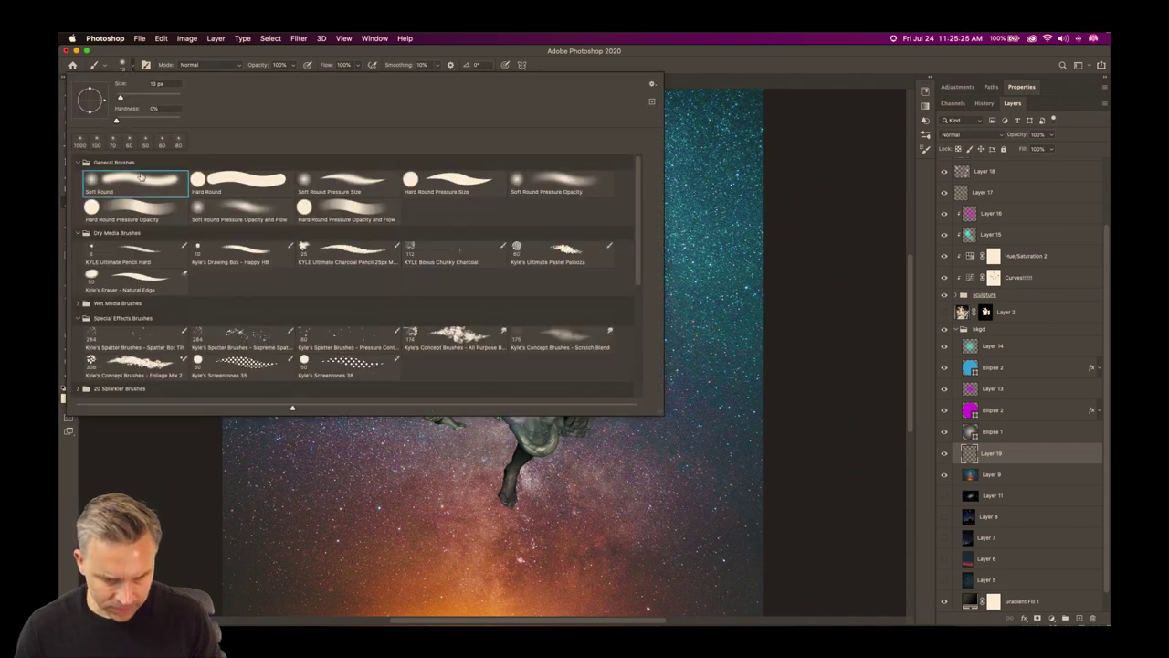
{"action": "mouse_move", "coordinate": [120, 97]}
{"action": "left_mouse_down"}
{"action": "mouse_move", "coordinate": [180, 101]}
{"action": "mouse_move", "coordinate": [162, 100]}
{"action": "left_mouse_up"}
{"action": "key", "text": "Return"}
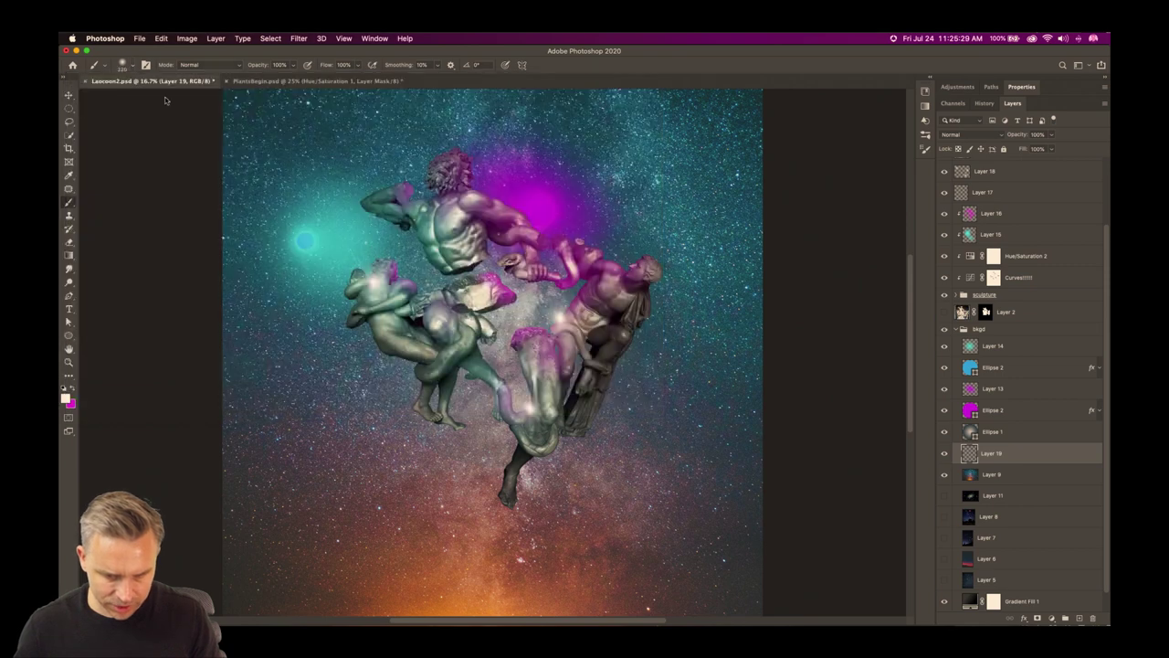
{"action": "key", "text": "v"}
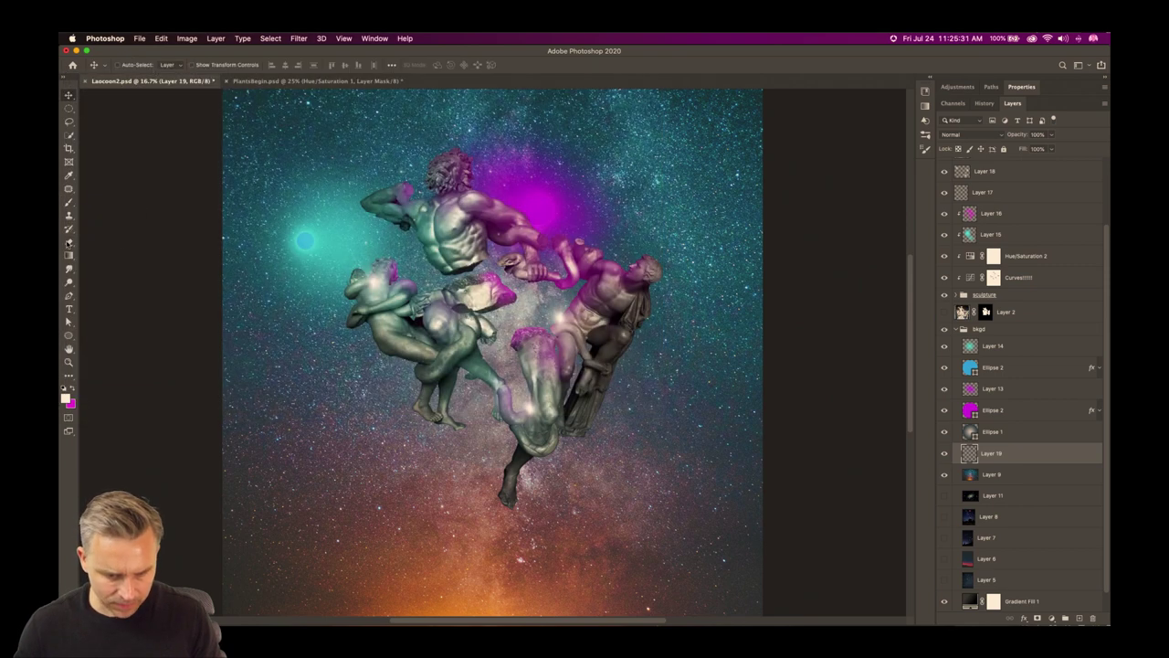
{"action": "key", "text": "b"}
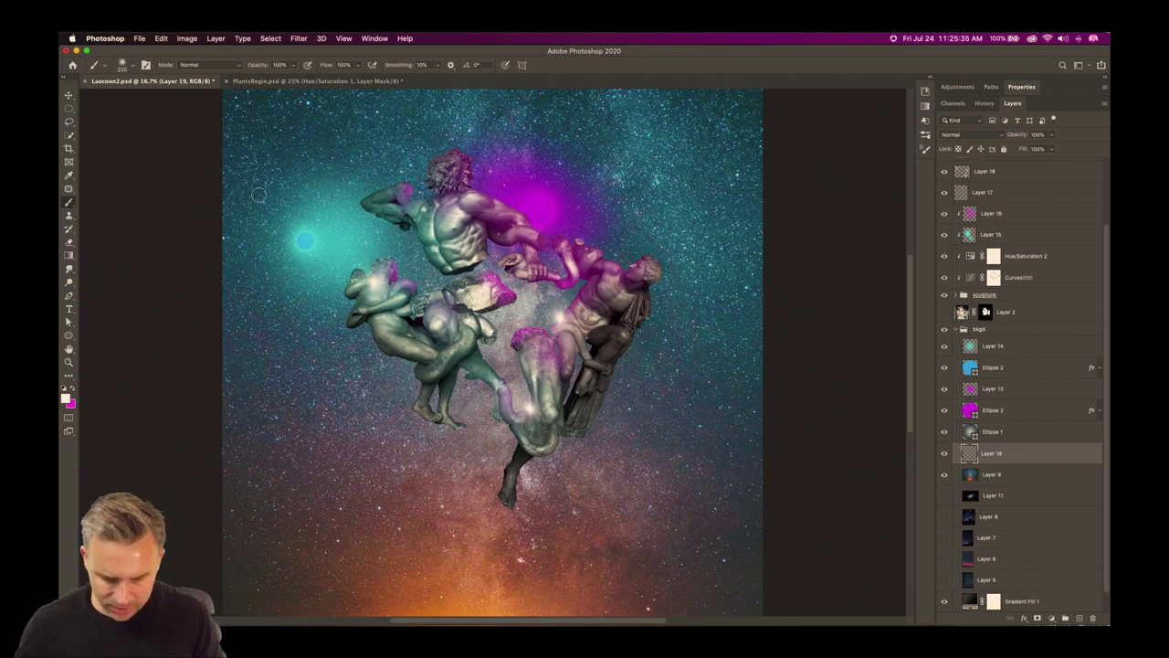
- Enlarge the soft round brush to about 2800 px
{"action": "key", "text": "bracketright"}
{"action": "key", "text": "bracketright"}
{"action": "key", "text": "bracketright"}
{"action": "key", "text": "bracketright"}
{"action": "key", "text": "bracketright"}
{"action": "key", "text": "bracketright"}
{"action": "key", "text": "bracketright"}
{"action": "key", "text": "bracketright"}
{"action": "key", "text": "bracketright"}
{"action": "key", "text": "bracketright"}
{"action": "key", "text": "bracketright"}
{"action": "key", "text": "bracketright"}
{"action": "key", "text": "bracketright"}
{"action": "key", "text": "bracketright"}
{"action": "key", "text": "bracketright"}
{"action": "key", "text": "bracketright"}
{"action": "key", "text": "bracketright"}
{"action": "key", "text": "bracketright"}
{"action": "key", "text": "bracketright"}
{"action": "key", "text": "bracketright"}
{"action": "key", "text": "bracketright"}
{"action": "key", "text": "bracketright"}
{"action": "key", "text": "bracketright"}
{"action": "key", "text": "bracketright"}
{"action": "key", "text": "bracketright"}
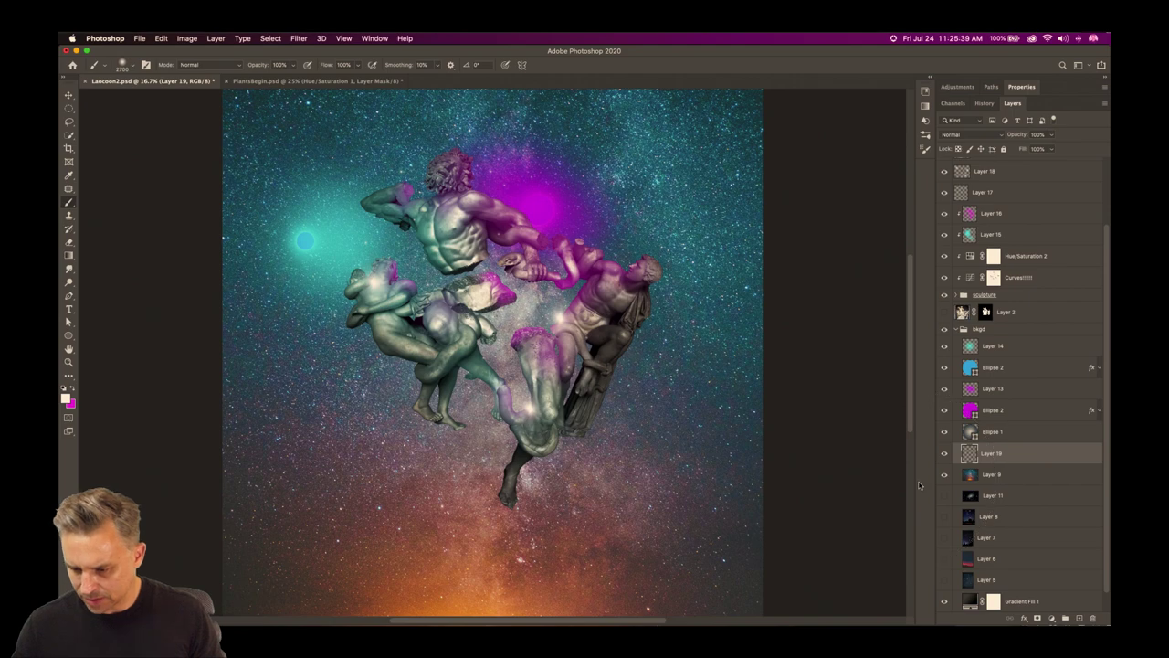
- Paint a large magenta glow over the upper-right starry background on Layer 19 and set the layer's blend mode to Soft Light
{"action": "mouse_move", "coordinate": [605, 91]}
{"action": "left_mouse_down"}
{"action": "mouse_move", "coordinate": [736, 313]}
{"action": "mouse_move", "coordinate": [718, 326]}
{"action": "left_mouse_up"}
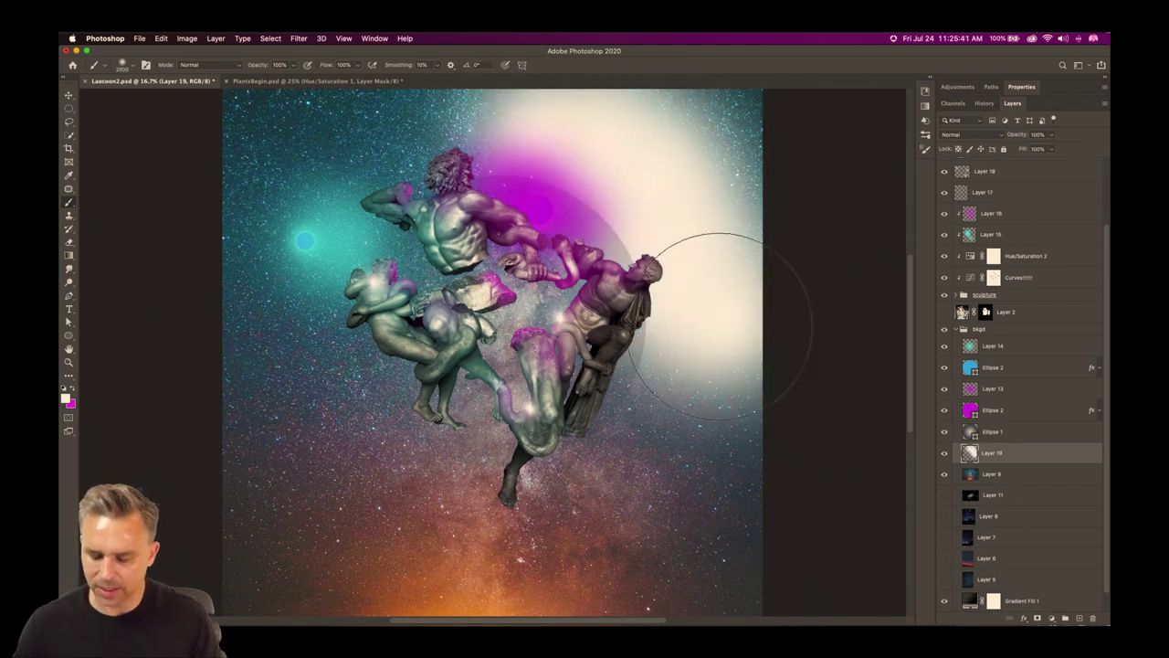
{"action": "key", "text": "super+z"}
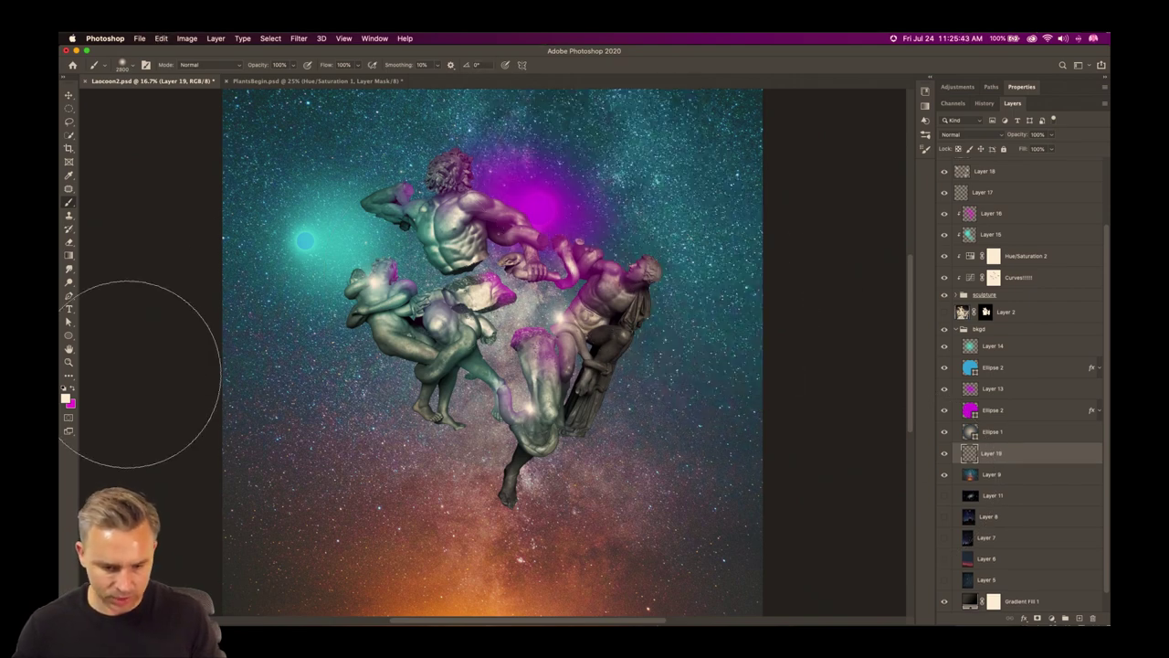
{"action": "key", "text": "x"}
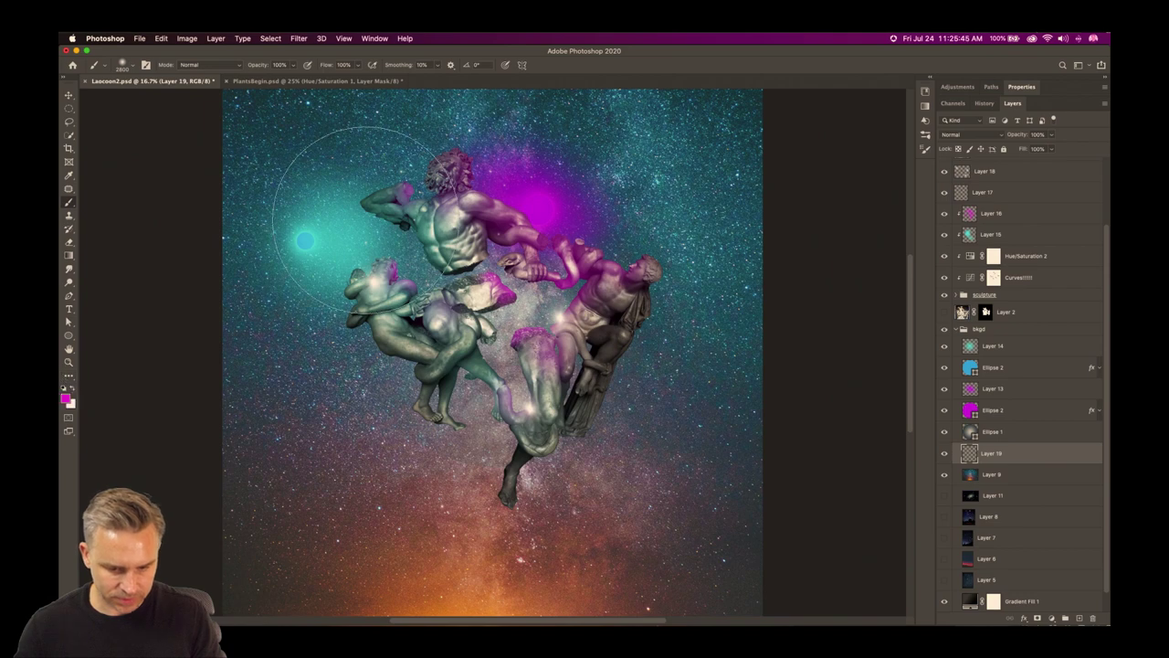
{"action": "mouse_move", "coordinate": [470, 118]}
{"action": "left_mouse_down"}
{"action": "mouse_move", "coordinate": [691, 301]}
{"action": "mouse_move", "coordinate": [525, 141]}
{"action": "left_mouse_up"}
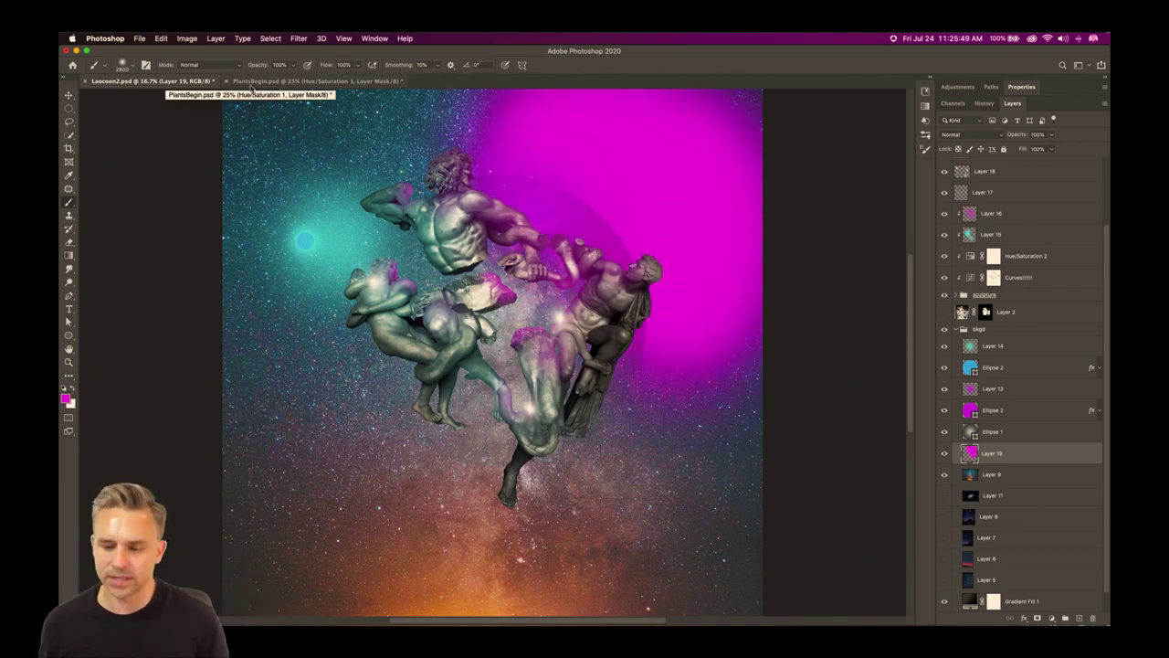
{"action": "left_click", "coordinate": [955, 135]}
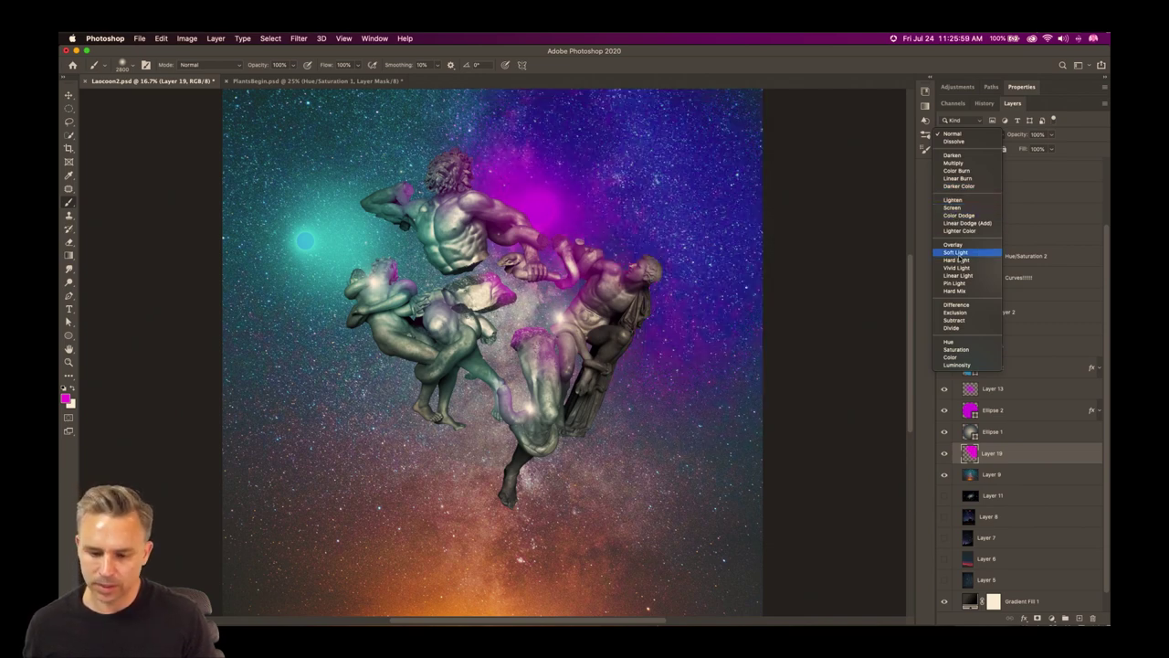
{"action": "left_click", "coordinate": [956, 253]}
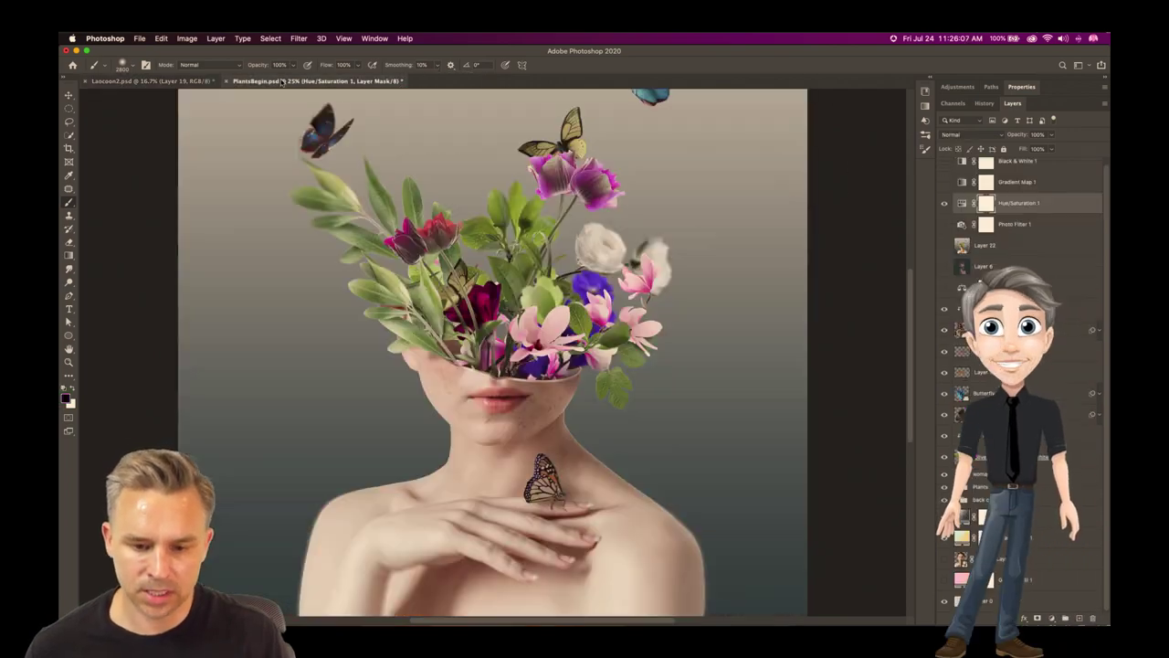
- Switch to PlantsBegin.psd and preview the Gradient Map 1 and Black & White 1 adjustments one at a time
{"action": "left_click", "coordinate": [282, 82]}
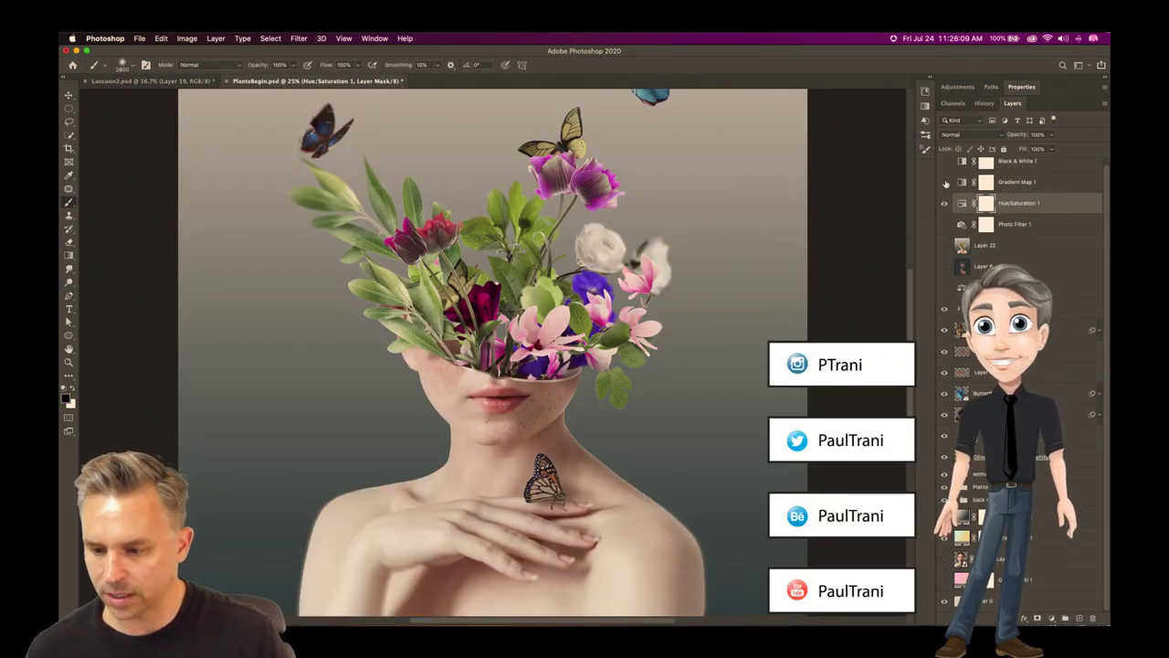
{"action": "scroll", "coordinate": [945, 187], "scroll_direction": "up", "scroll_amount": 1}
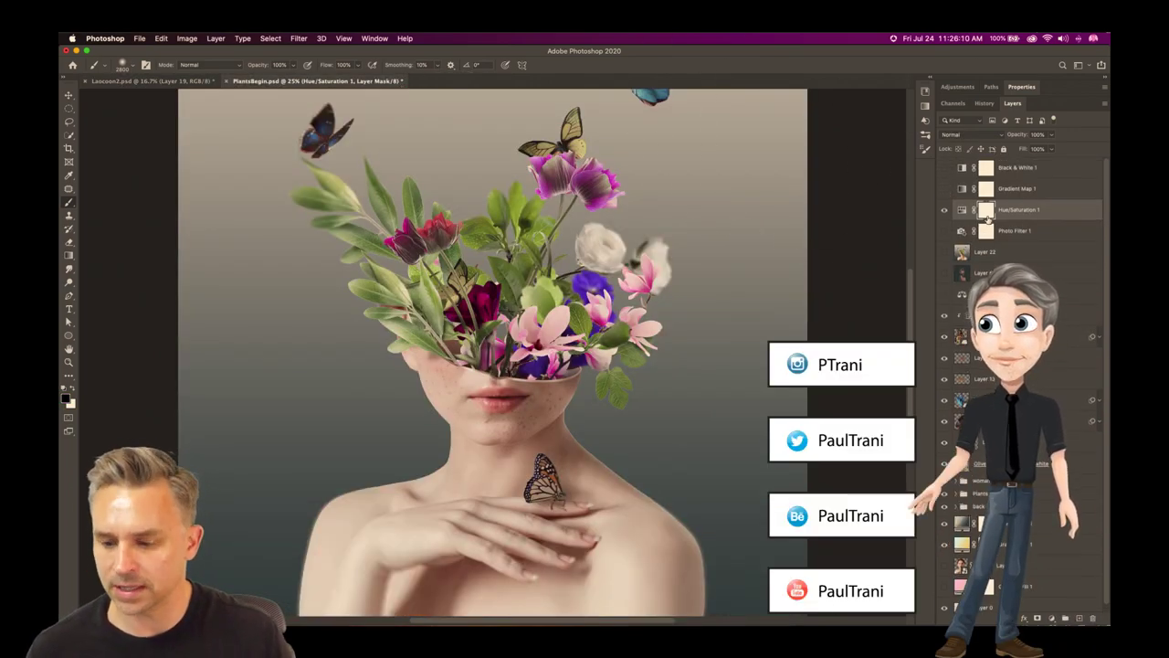
{"action": "left_click", "coordinate": [945, 189]}
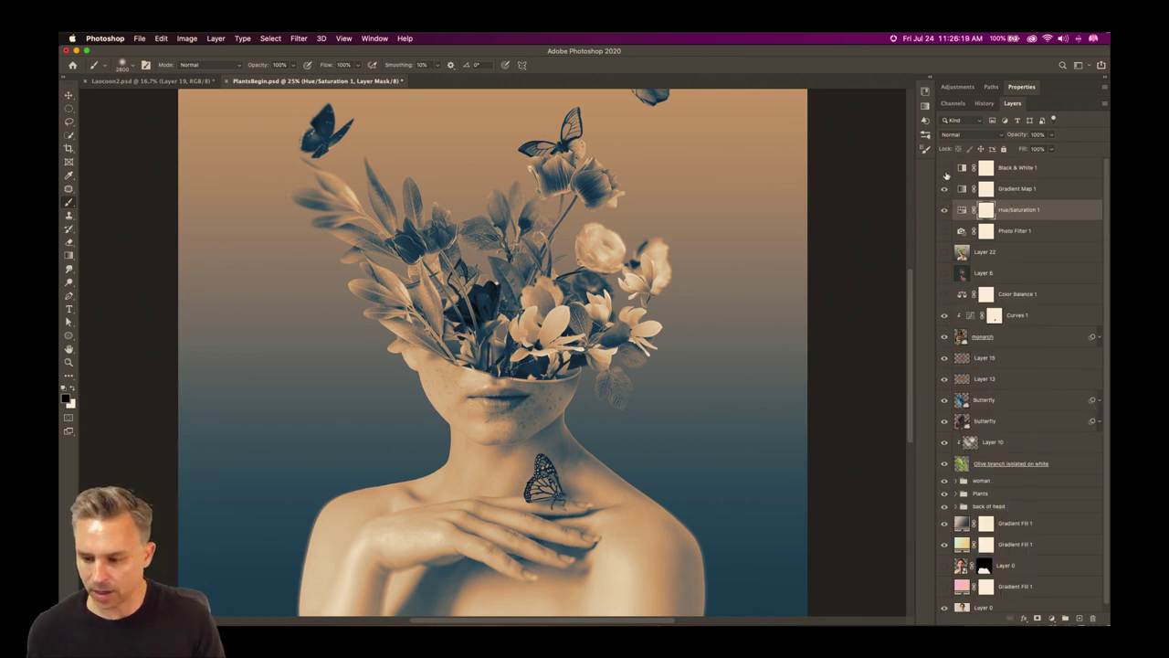
{"action": "left_click", "coordinate": [946, 168]}
{"action": "left_click", "coordinate": [946, 188]}
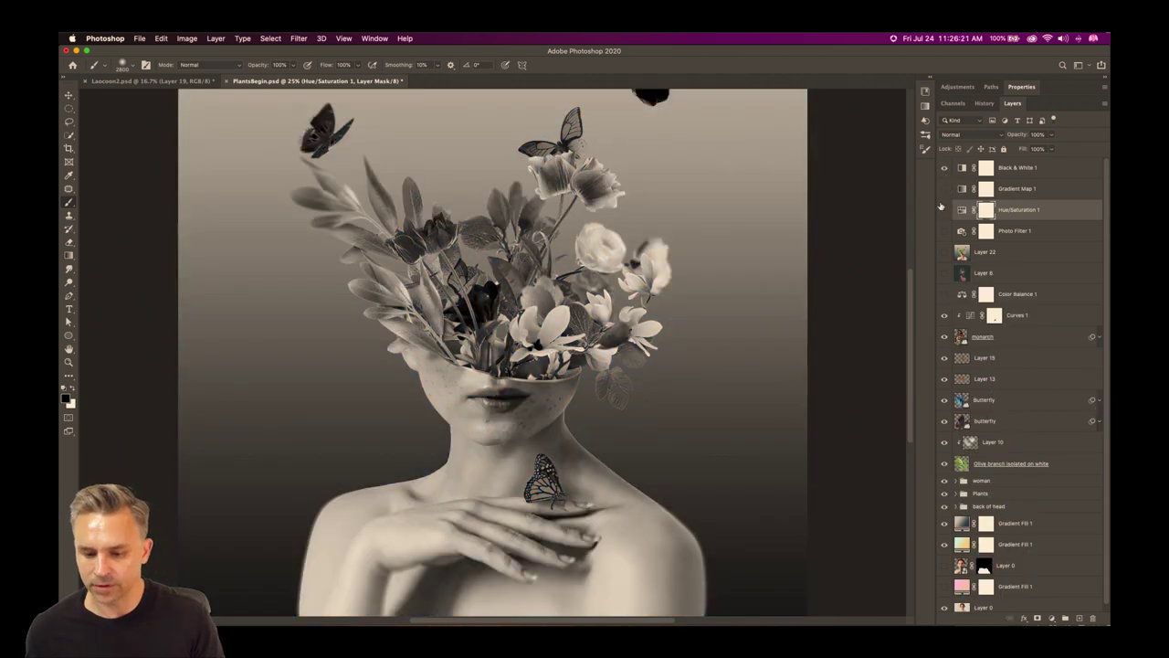
- Hide Hue/Saturation 1 and Black & White 1, and briefly preview Photo Filter 1 and Gradient Map 1 on the flower portrait
{"action": "left_click", "coordinate": [943, 209]}
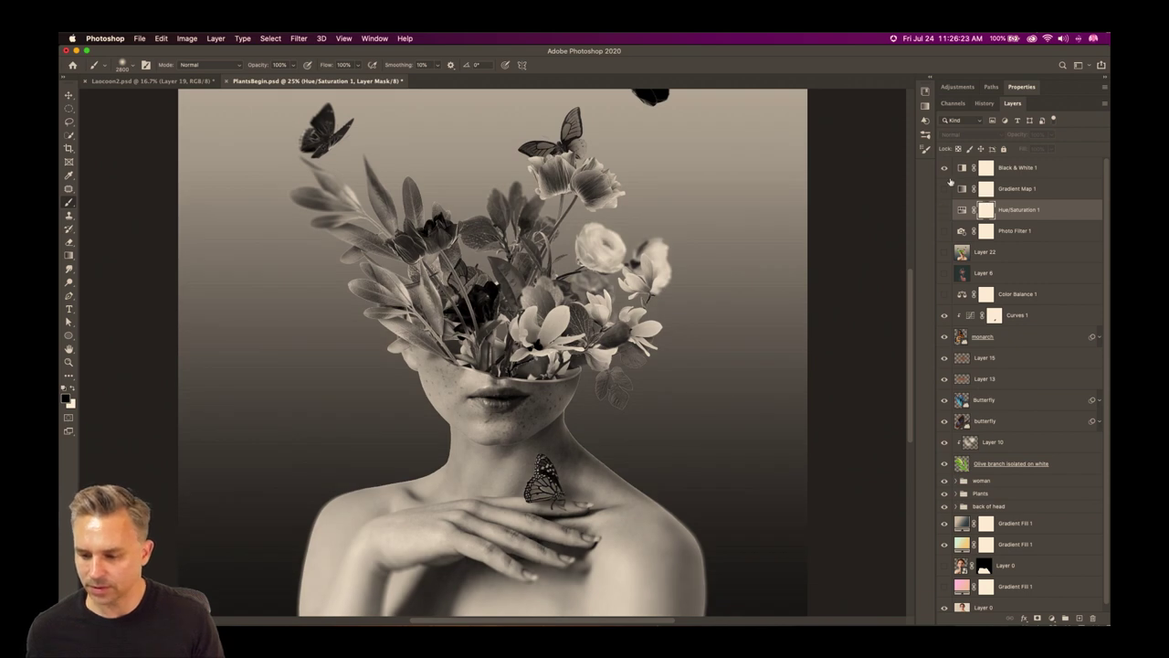
{"action": "left_click", "coordinate": [944, 170]}
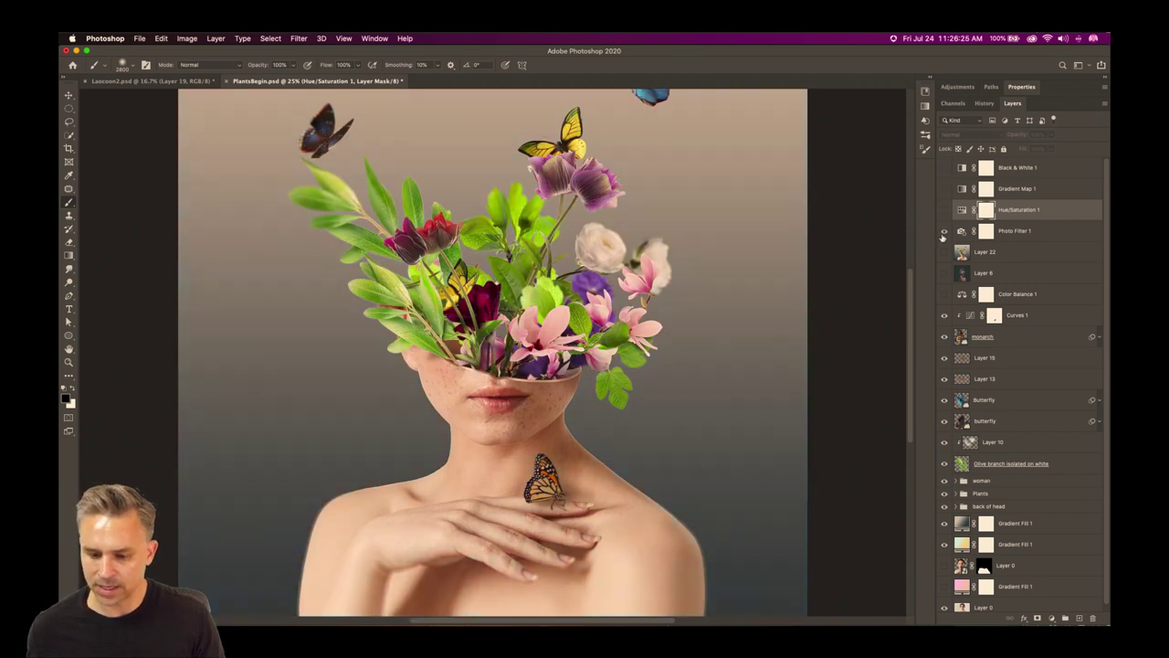
{"action": "left_click", "coordinate": [945, 210]}
{"action": "left_click", "coordinate": [945, 210]}
{"action": "left_click", "coordinate": [945, 188]}
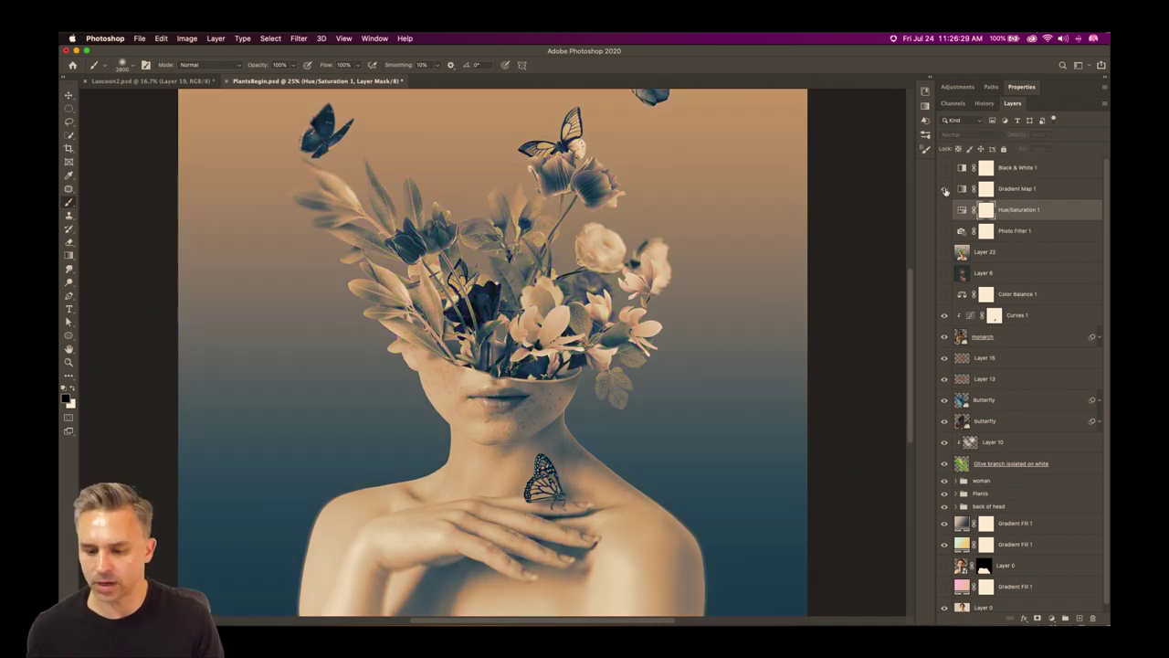
{"action": "left_click", "coordinate": [951, 188]}
{"action": "left_click", "coordinate": [944, 188]}
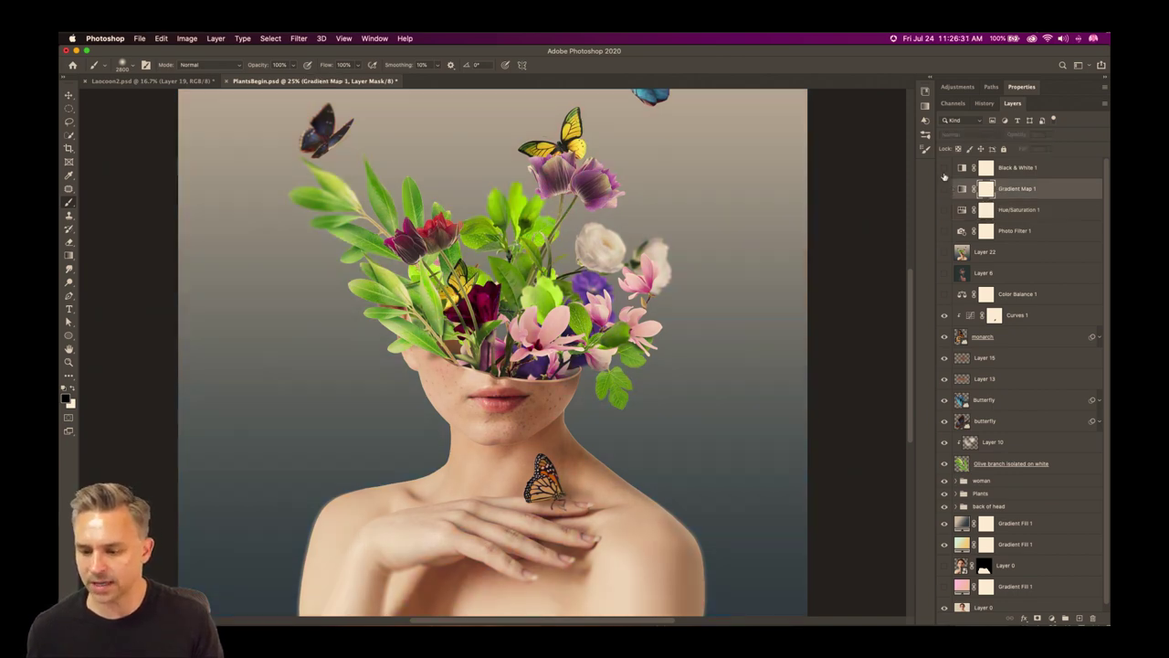
- Show and select the Black & White 1 adjustment layer, and return to the Laocoon2.psd document
{"action": "left_click", "coordinate": [944, 168]}
{"action": "left_click", "coordinate": [1009, 171]}
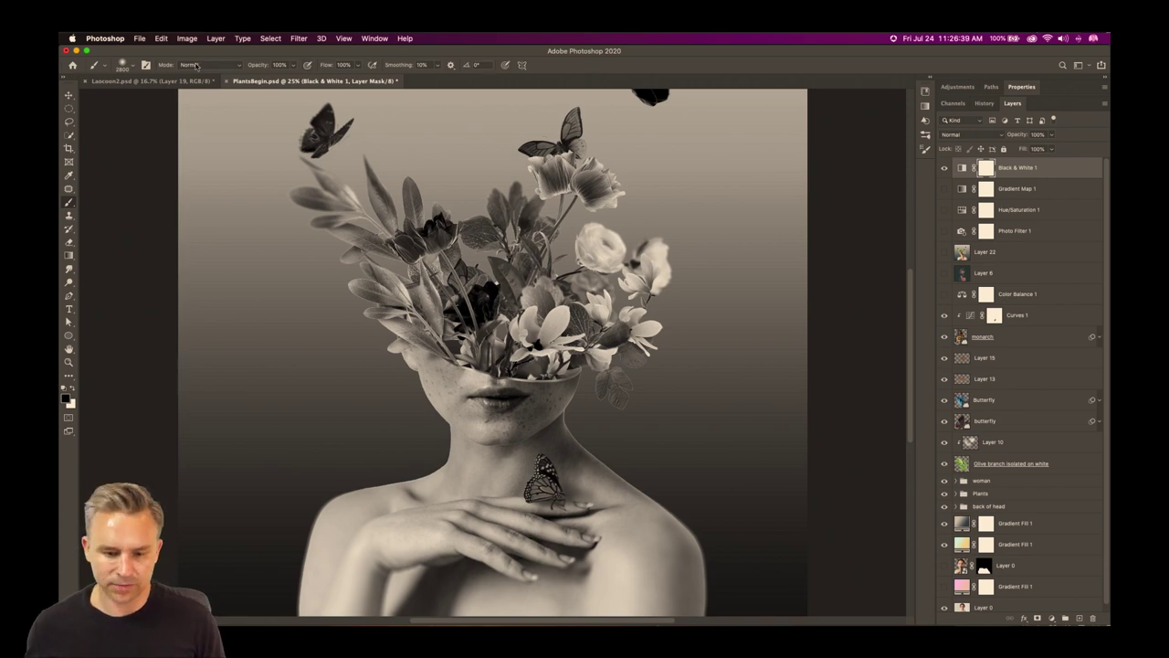
{"action": "left_click", "coordinate": [151, 80]}
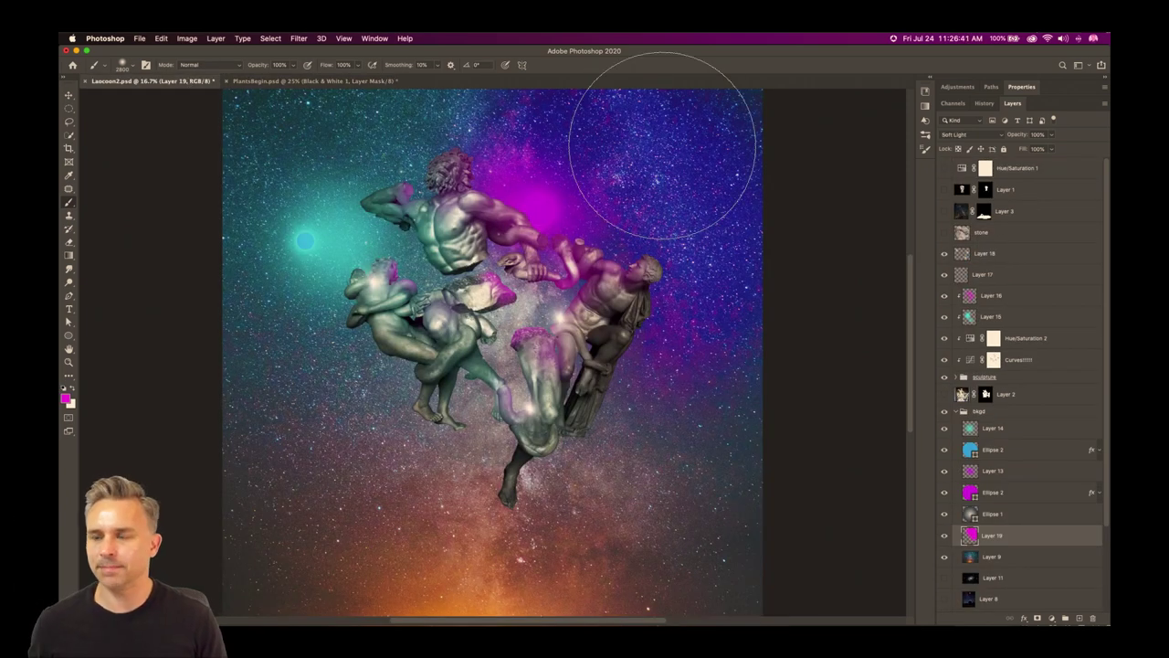